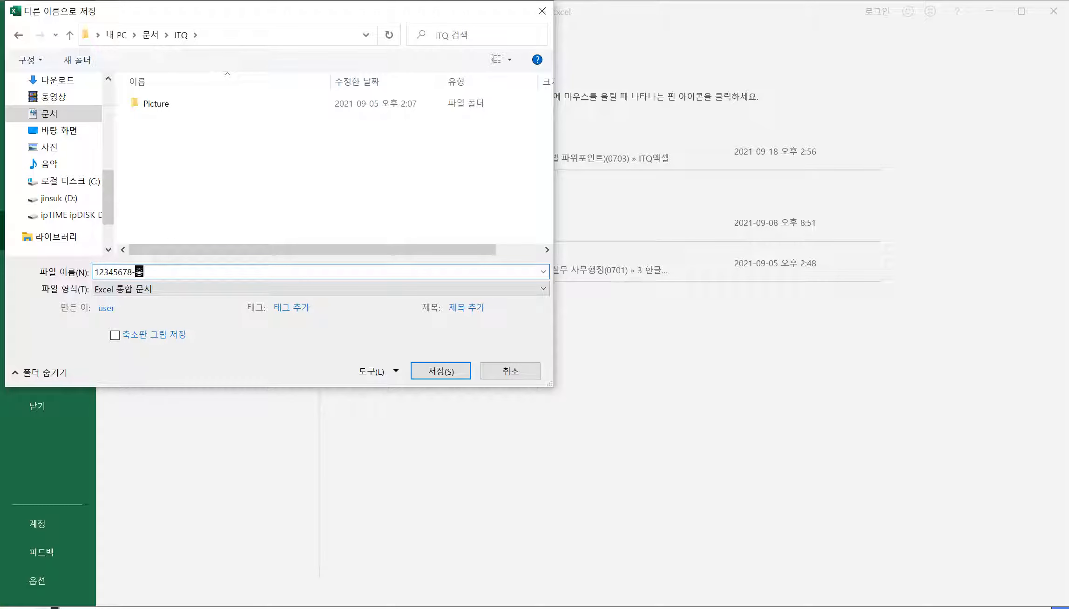
Step: Save the workbook in the ITQ documents folder under the candidate's number and name, and add two new worksheets
key("Return")
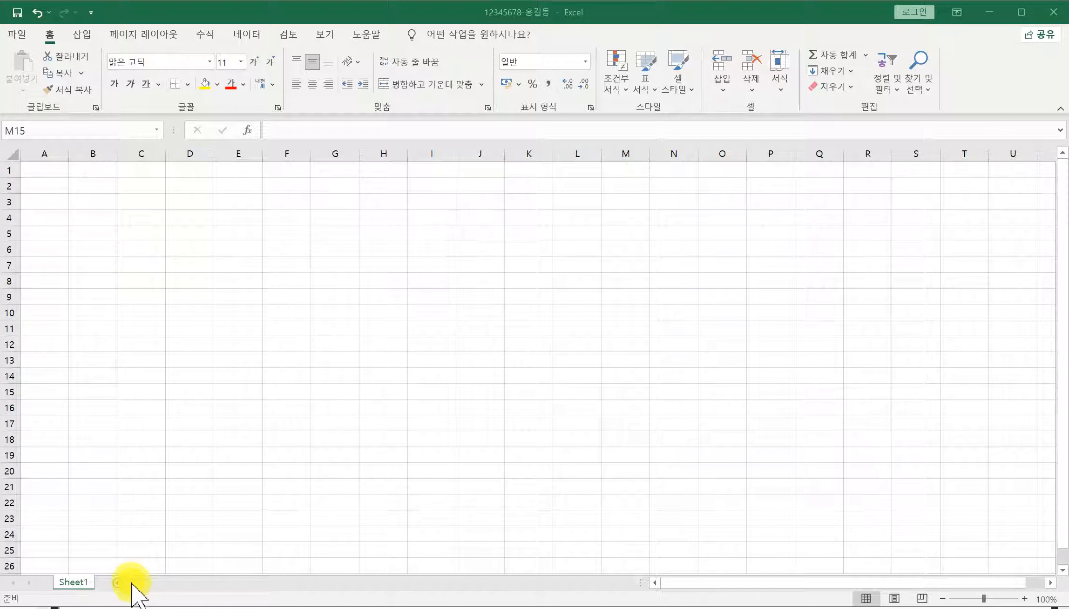
left_click(132, 583)
left_click(117, 583)
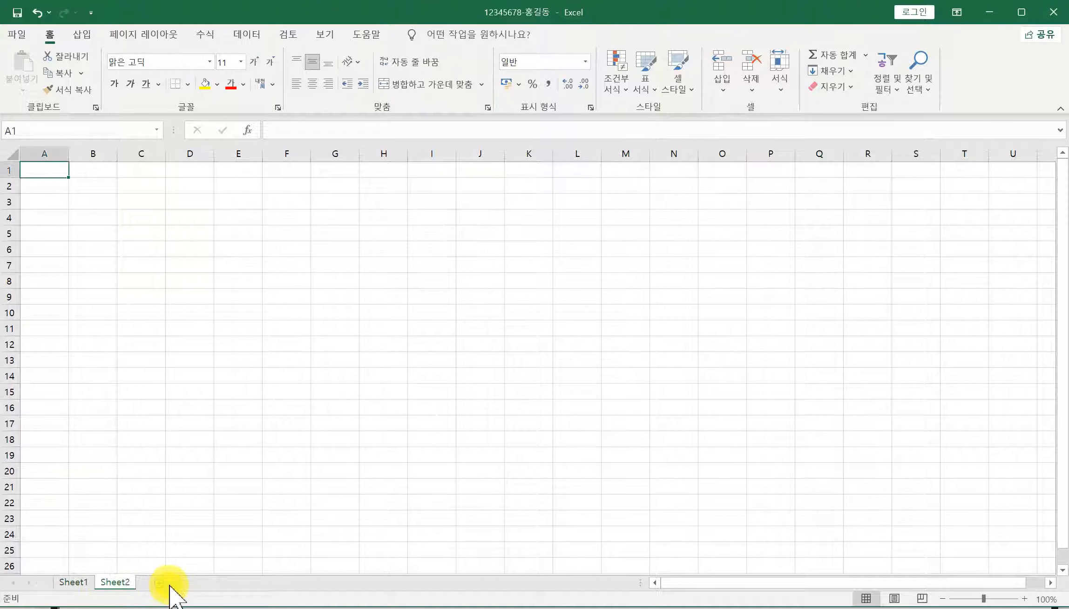
left_click(158, 583)
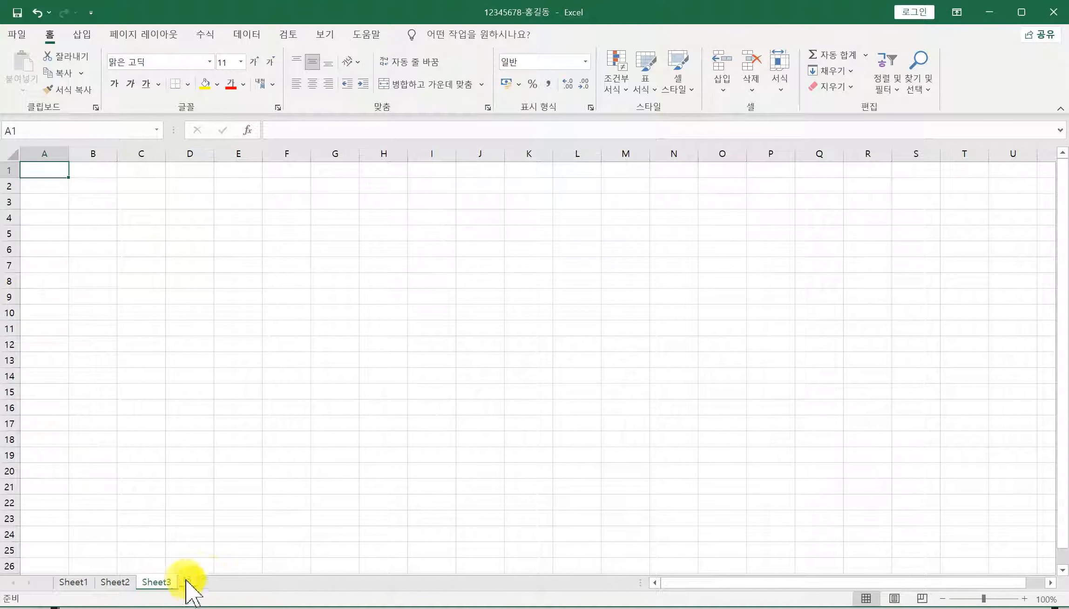
Step: Rename the three worksheets 제1작업, 제2작업 and 제3작업 in order
double_click(163, 583)
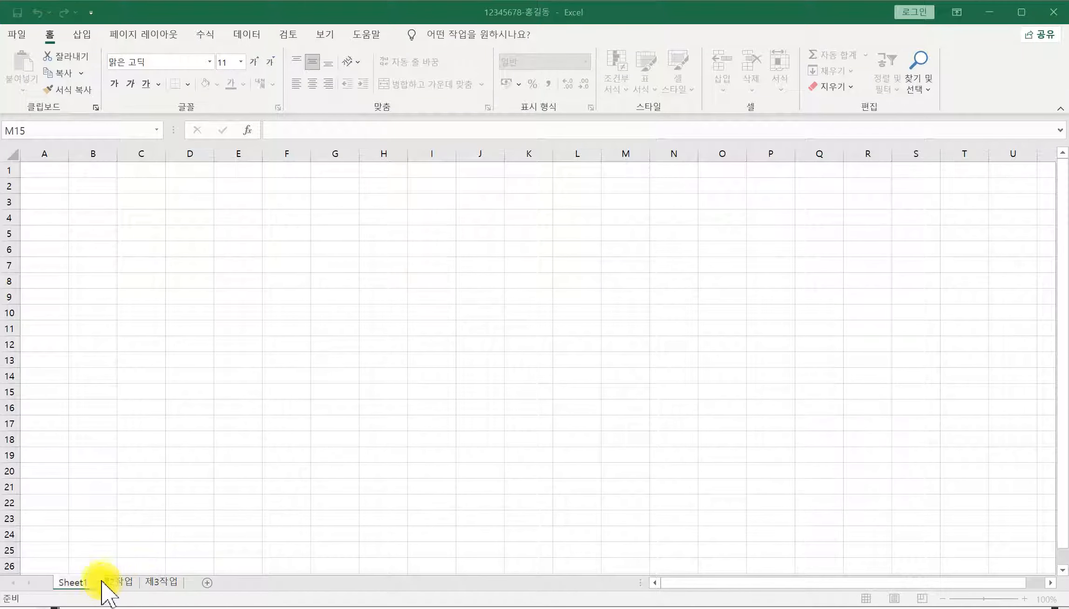
double_click(75, 582)
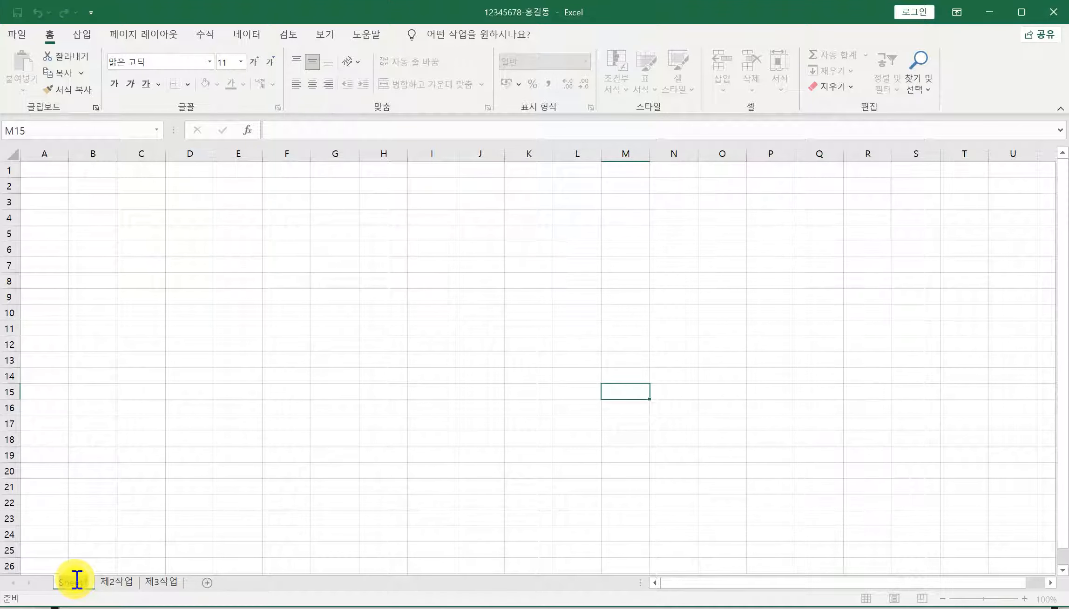
type("제1작업")
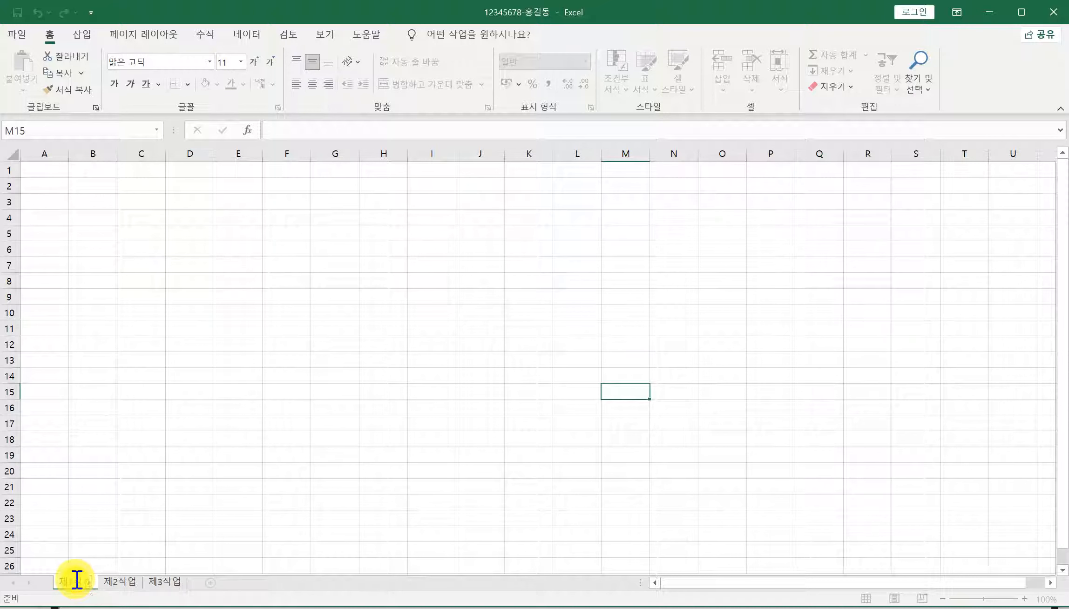
key("Return")
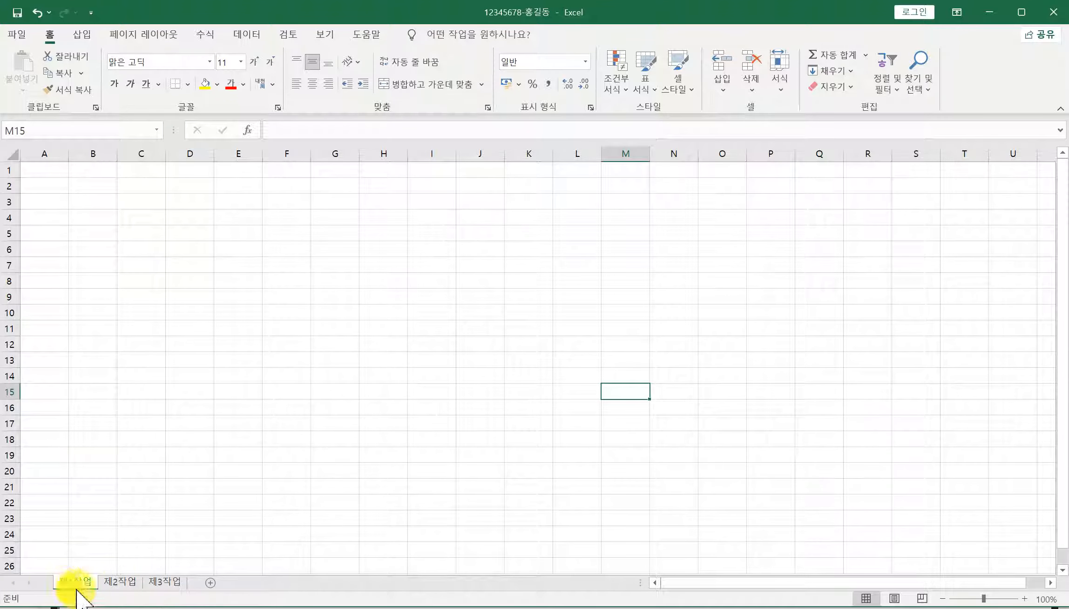
Step: Group all three worksheets and set the width of column A to 1 on all of them
right_click(74, 584)
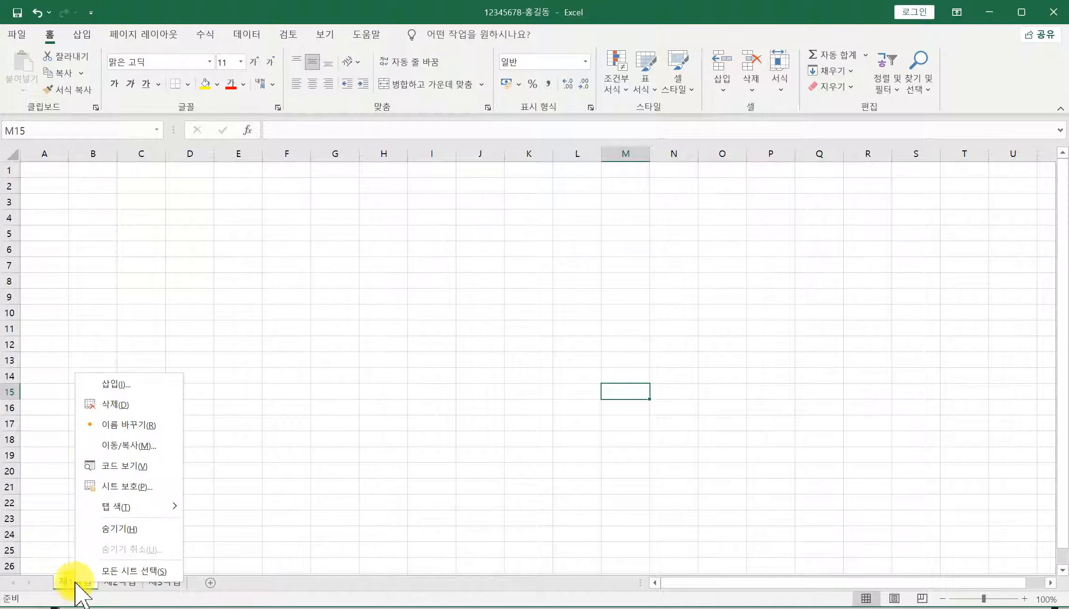
left_click(116, 572)
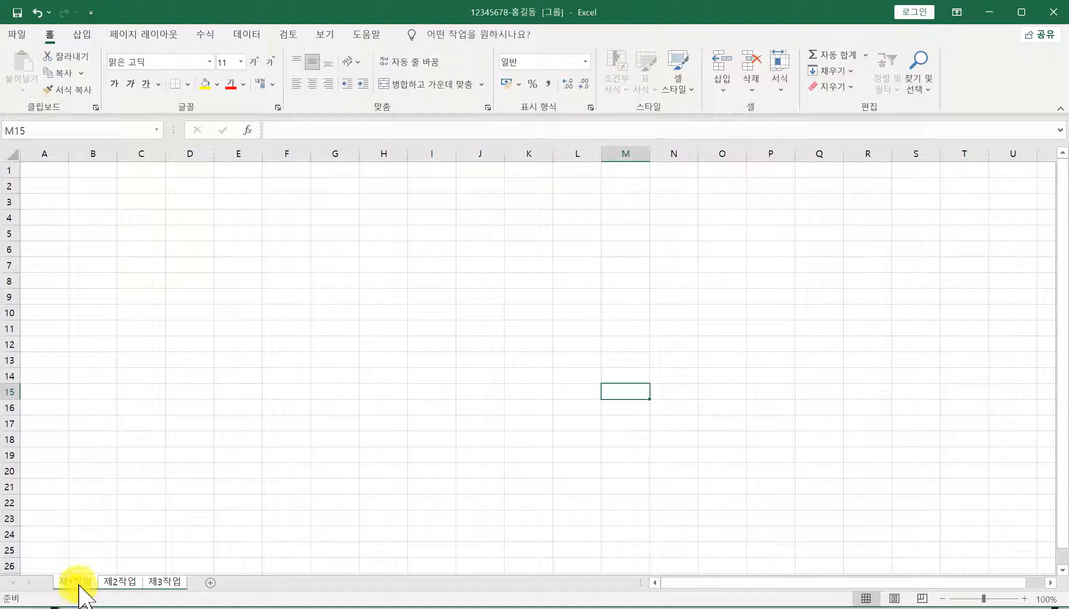
left_click(56, 151)
right_click(55, 148)
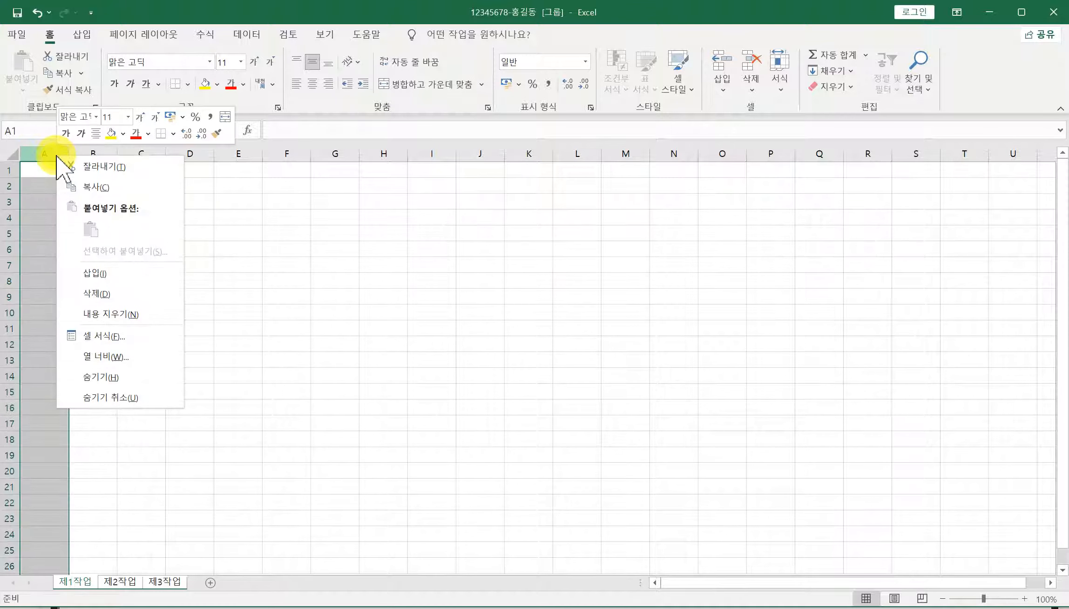
left_click(95, 357)
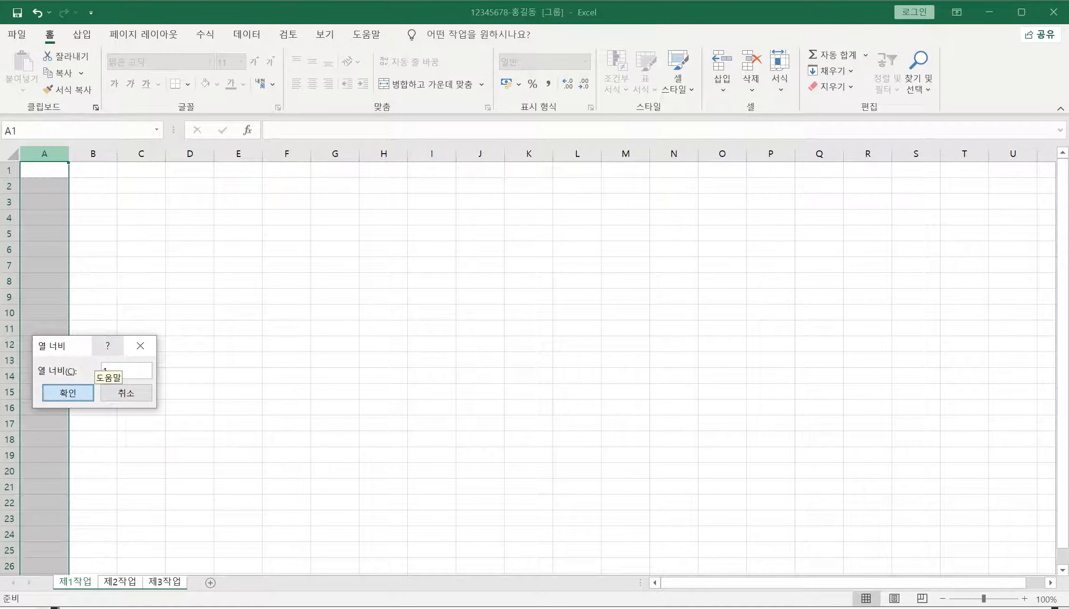
type("1")
key("Return")
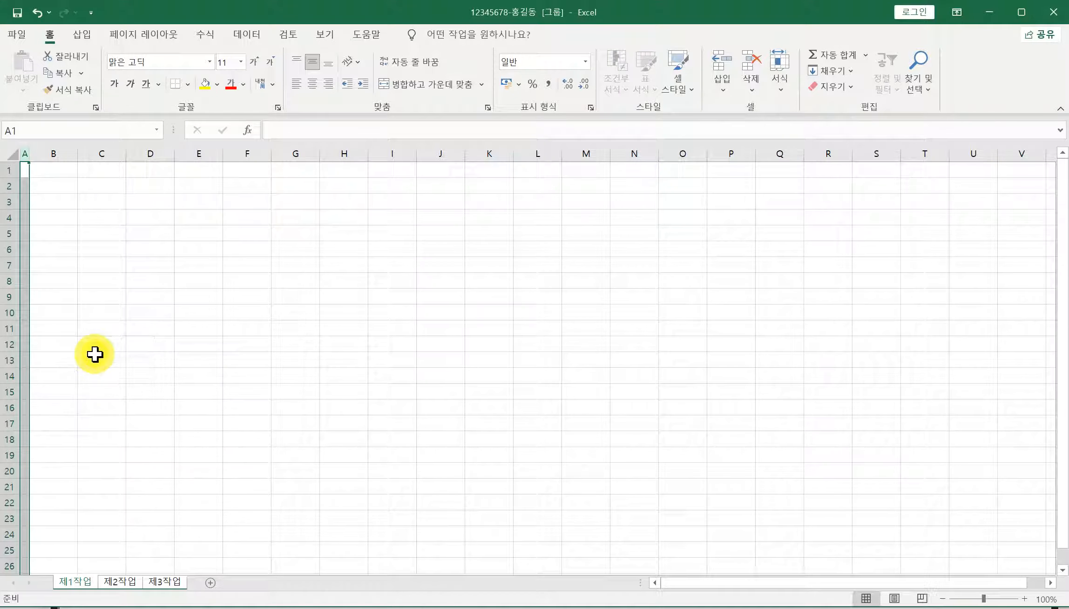
Step: Ungroup the worksheets and return to the 제1작업 sheet
right_click(170, 583)
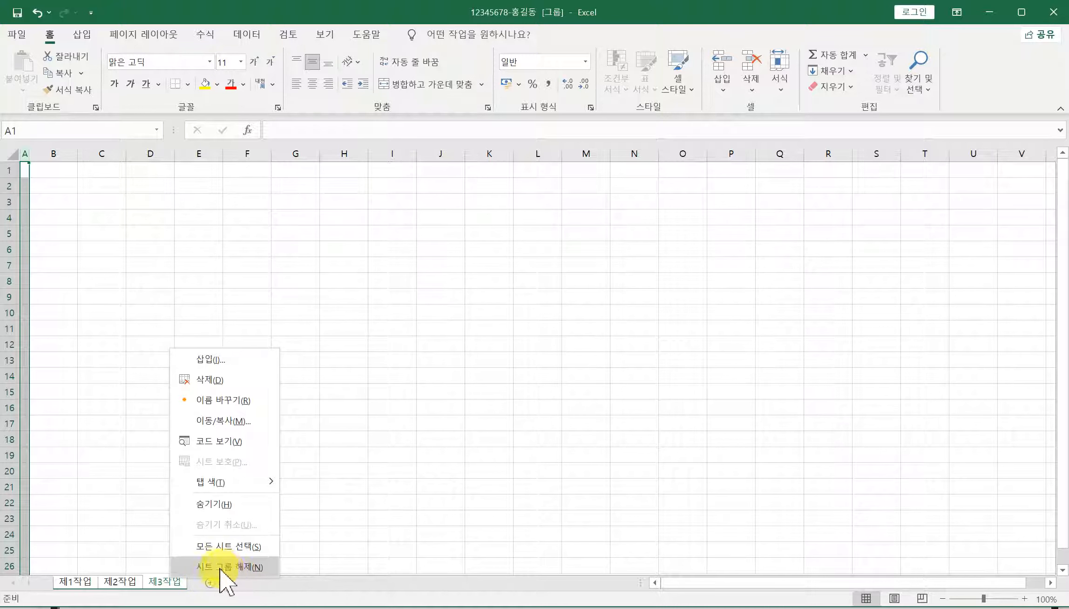
left_click(235, 568)
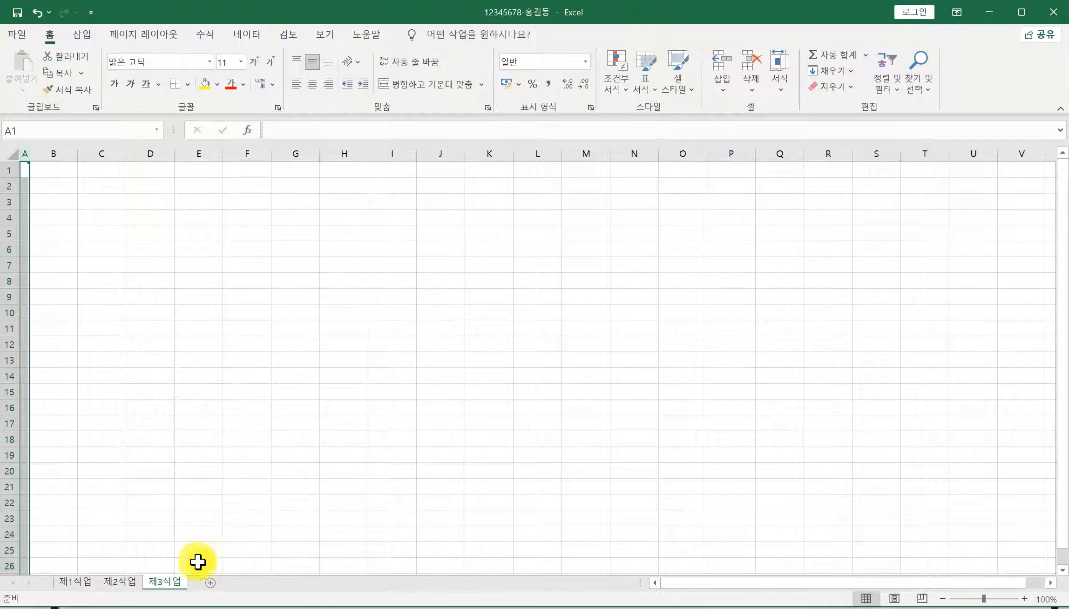
left_click(125, 581)
left_click(80, 581)
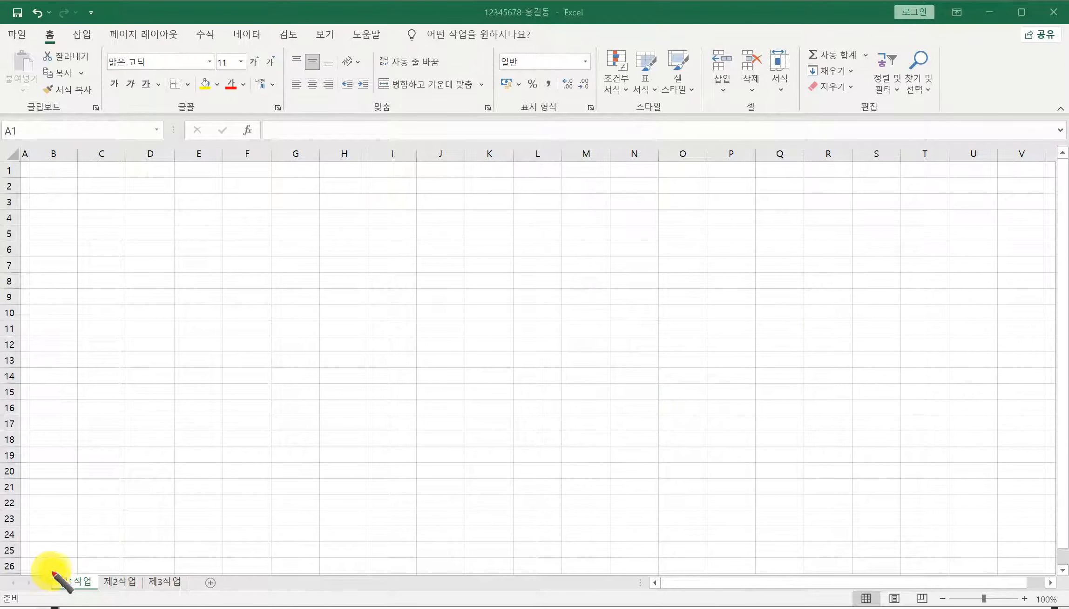
left_click_drag(49, 568, 97, 535)
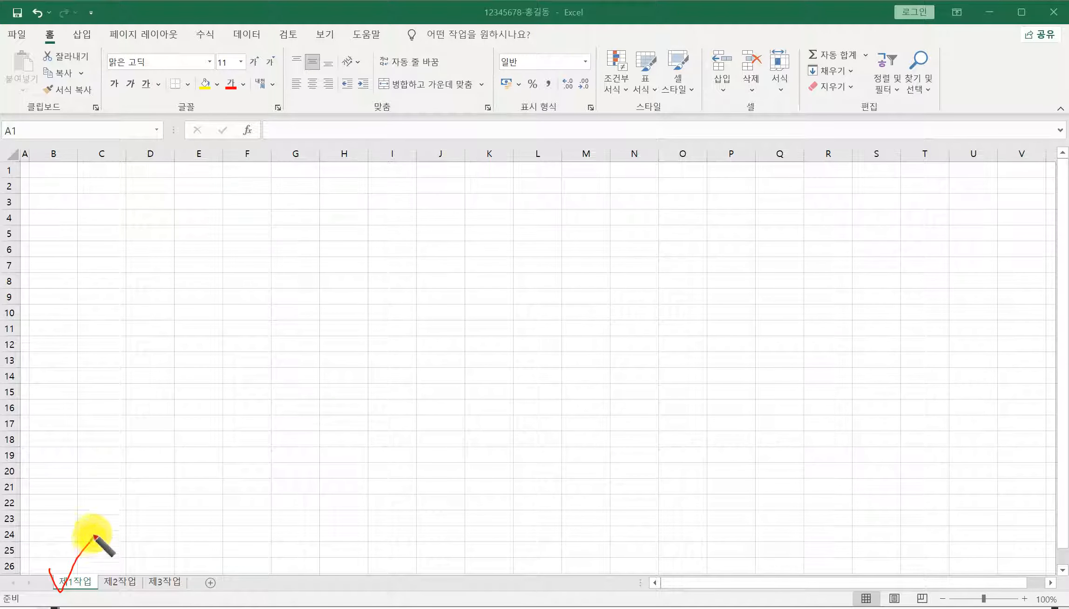
mouse_move(26, 209)
left_mouse_down()
mouse_move(28, 224)
mouse_move(91, 227)
mouse_move(52, 209)
mouse_move(24, 211)
mouse_move(32, 231)
left_mouse_up()
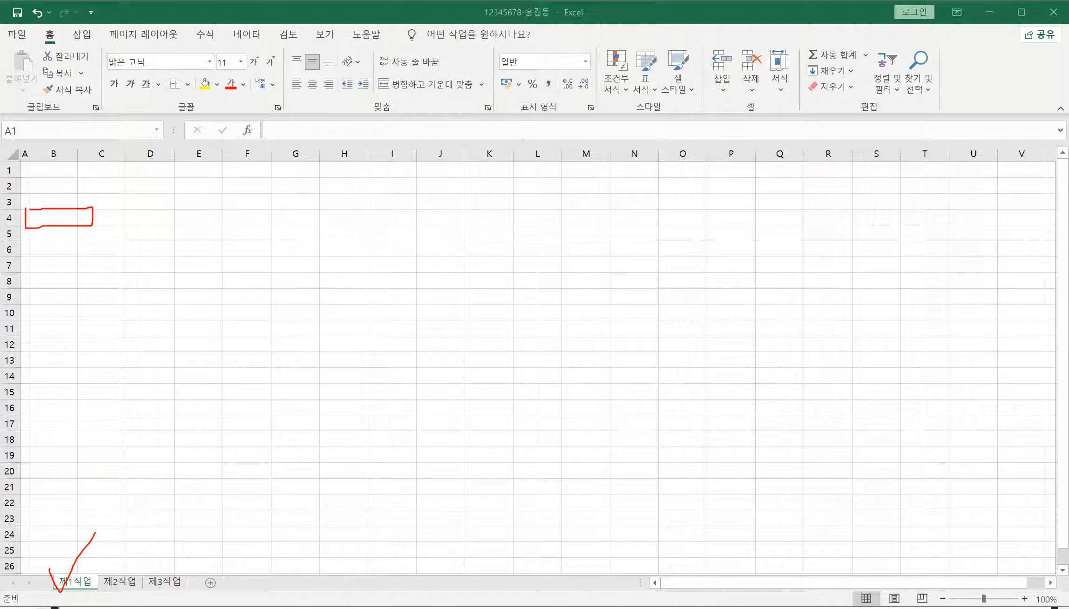
Step: Copy the prepared used-car data table and paste it into the 제1작업 sheet starting at cell B4
key("ctrl+c")
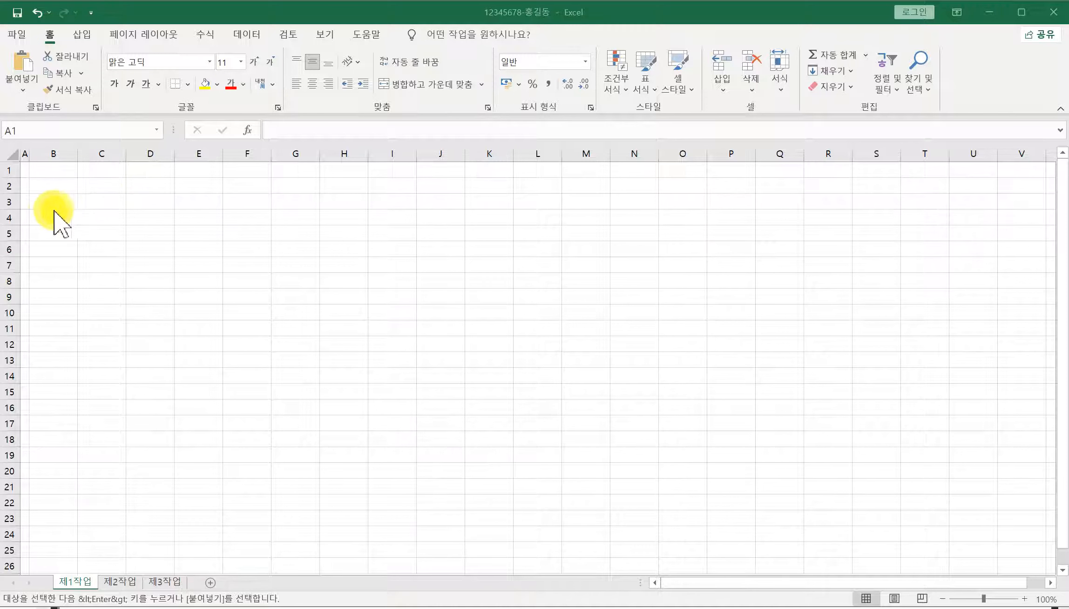
key("ctrl+space")
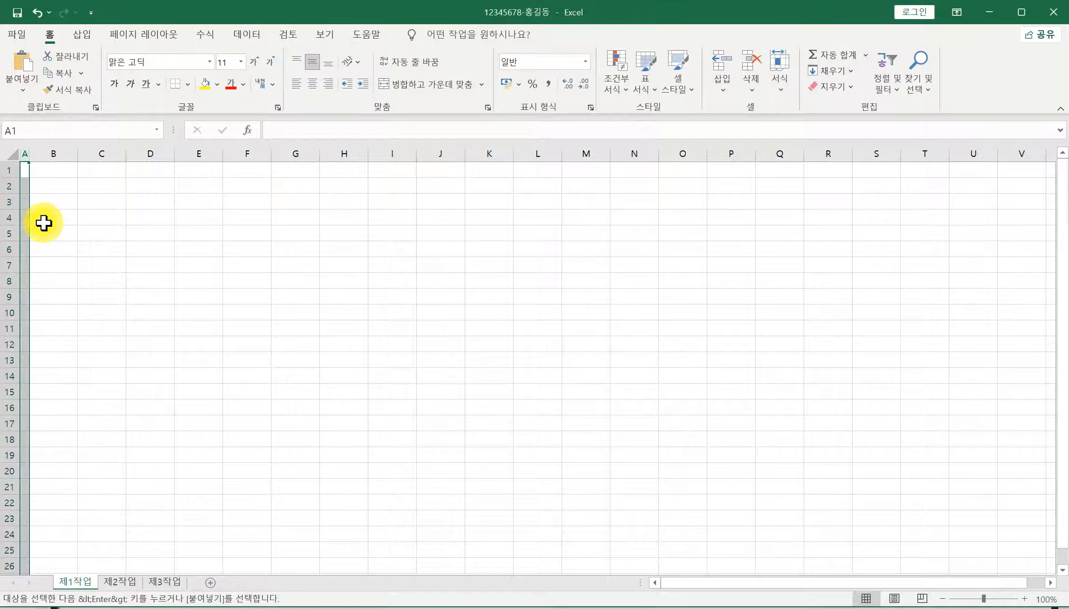
left_click(43, 223)
key("ctrl+v")
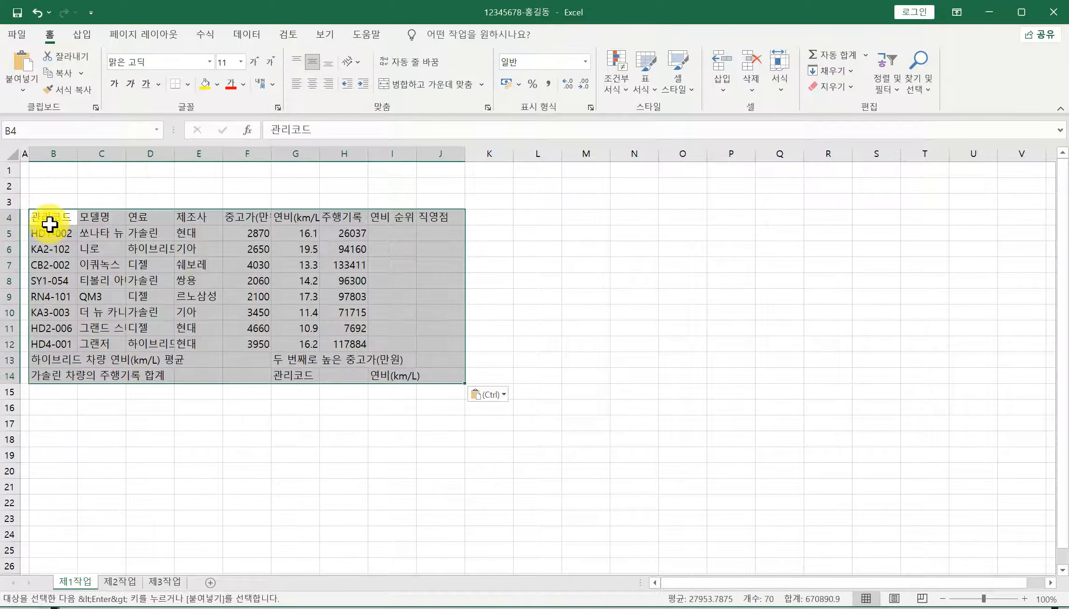
left_click(351, 423)
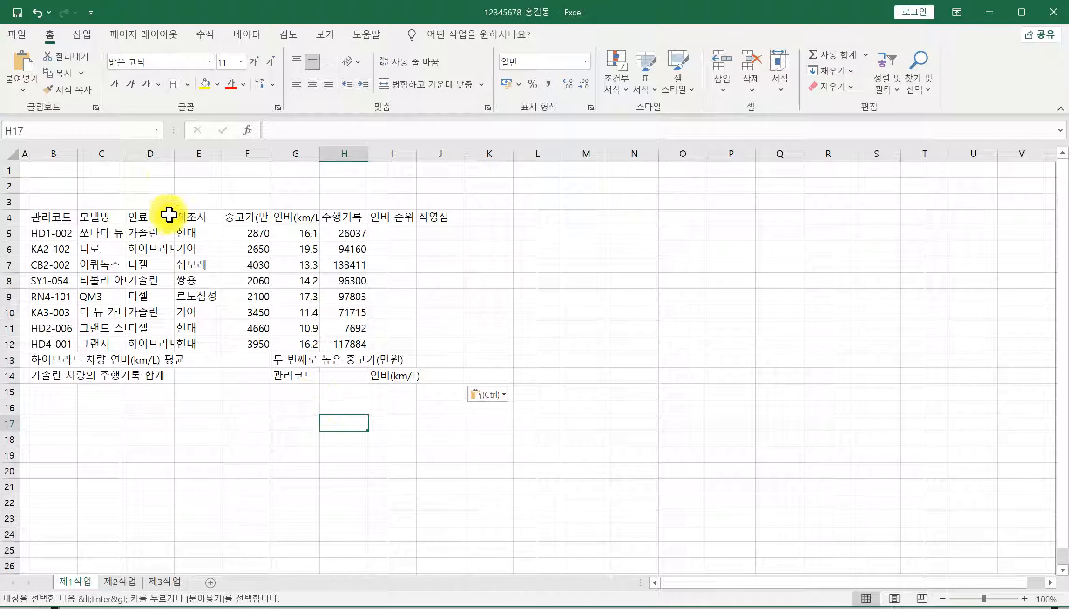
Step: Widen columns B through F to fit their codes, model names, fuel types, manufacturers and the 중고가(만원) header
left_click(54, 221)
left_click_drag(53, 217, 35, 343)
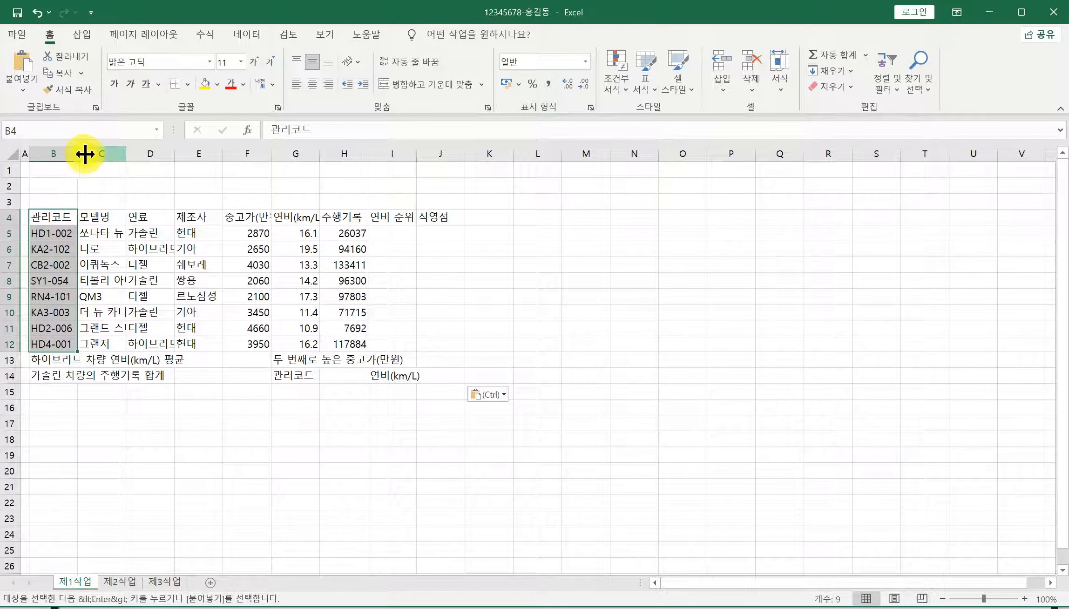
left_click_drag(78, 154, 90, 155)
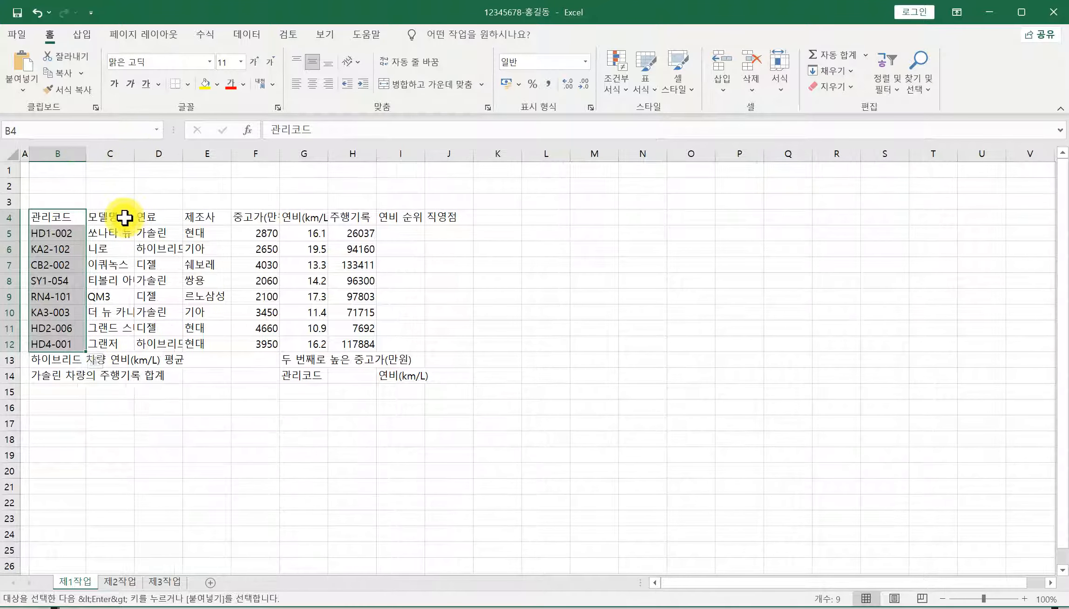
left_click_drag(116, 217, 93, 345)
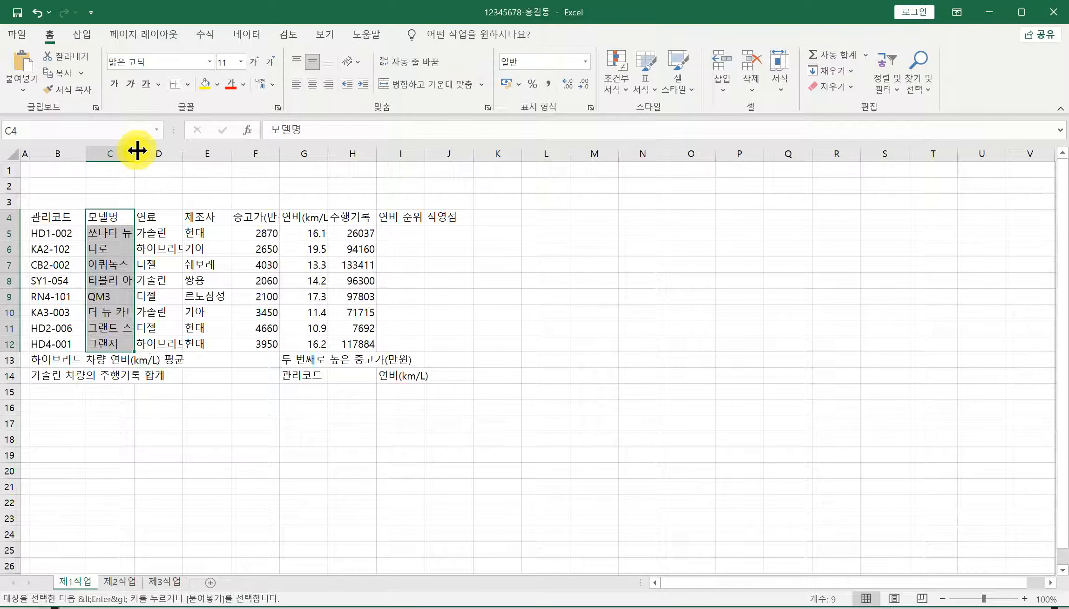
left_click_drag(137, 149, 181, 155)
left_click(210, 218)
left_click_drag(210, 217, 198, 343)
mouse_move(235, 148)
left_mouse_down()
mouse_move(225, 153)
mouse_move(251, 158)
left_mouse_up()
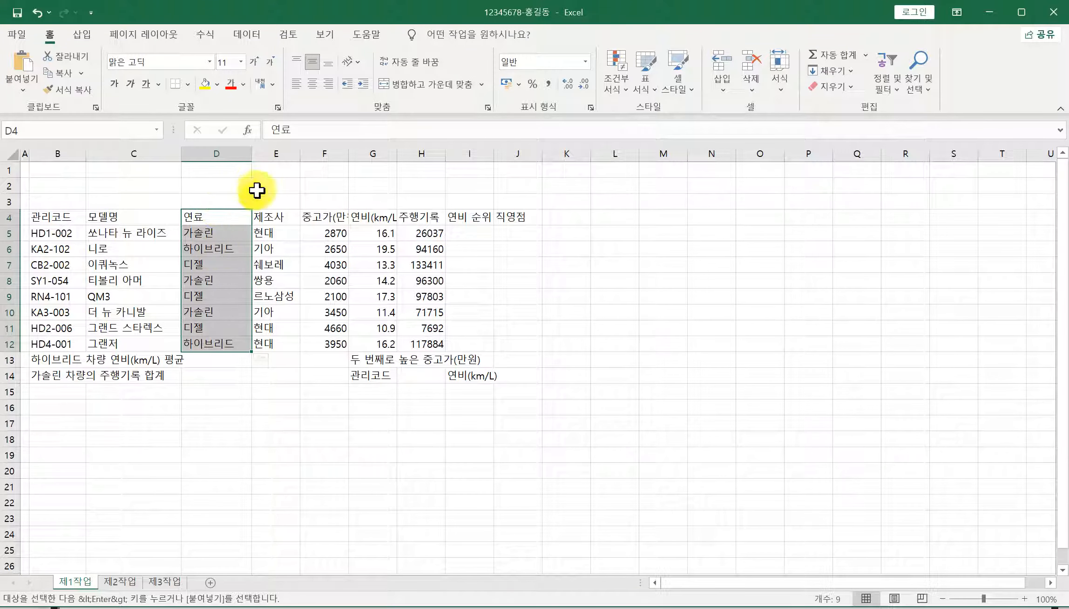
left_click_drag(276, 215, 276, 339)
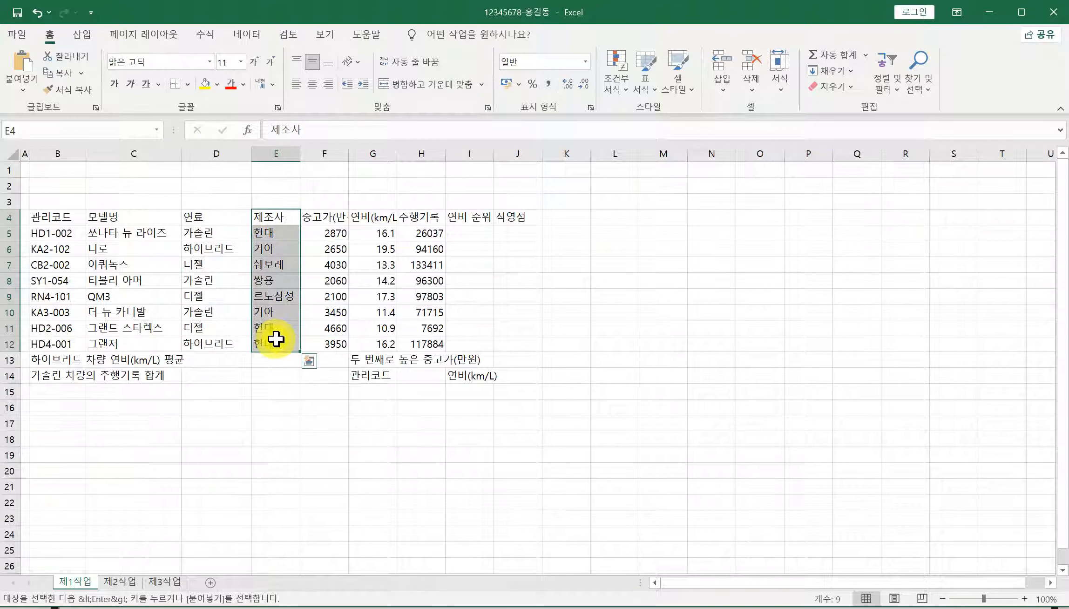
left_click_drag(303, 153, 320, 158)
left_click(342, 214)
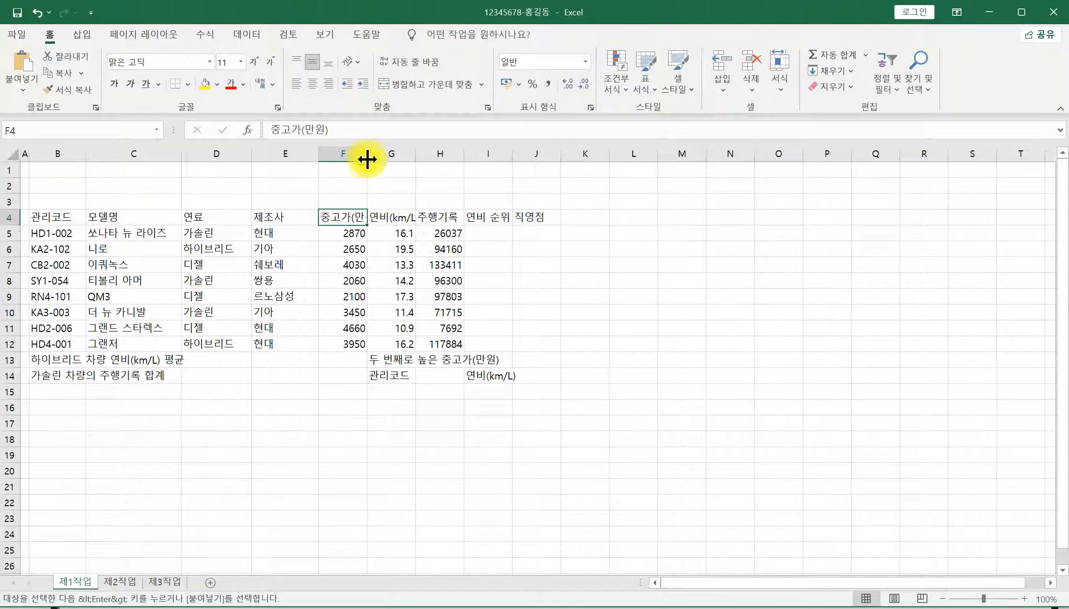
left_click_drag(373, 153, 387, 154)
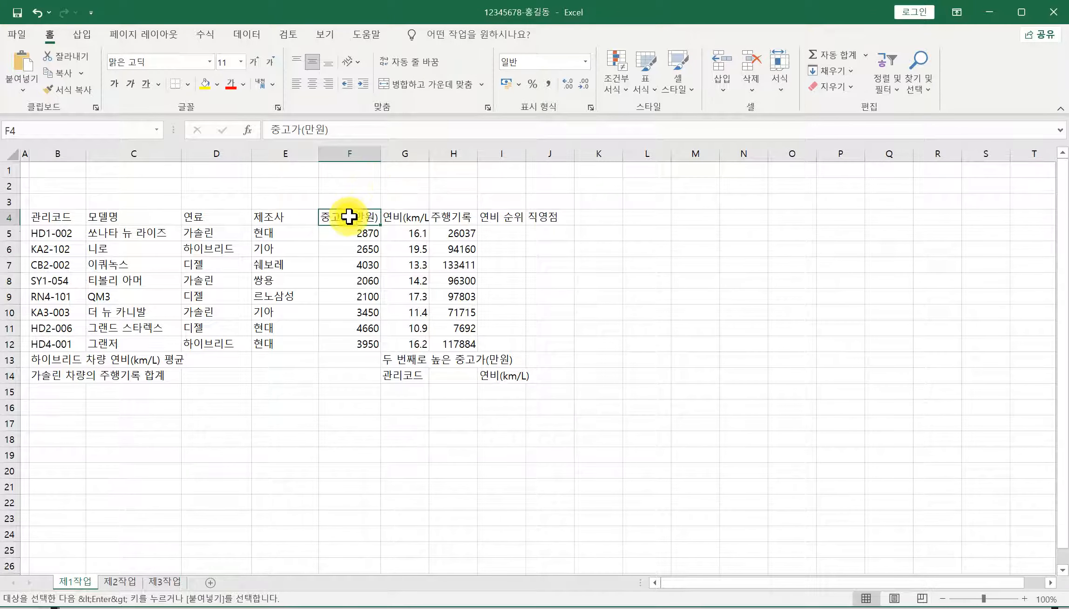
Step: Insert a line break before (만원) in header cell F4 and before (km/L) in header cell G4
double_click(349, 217)
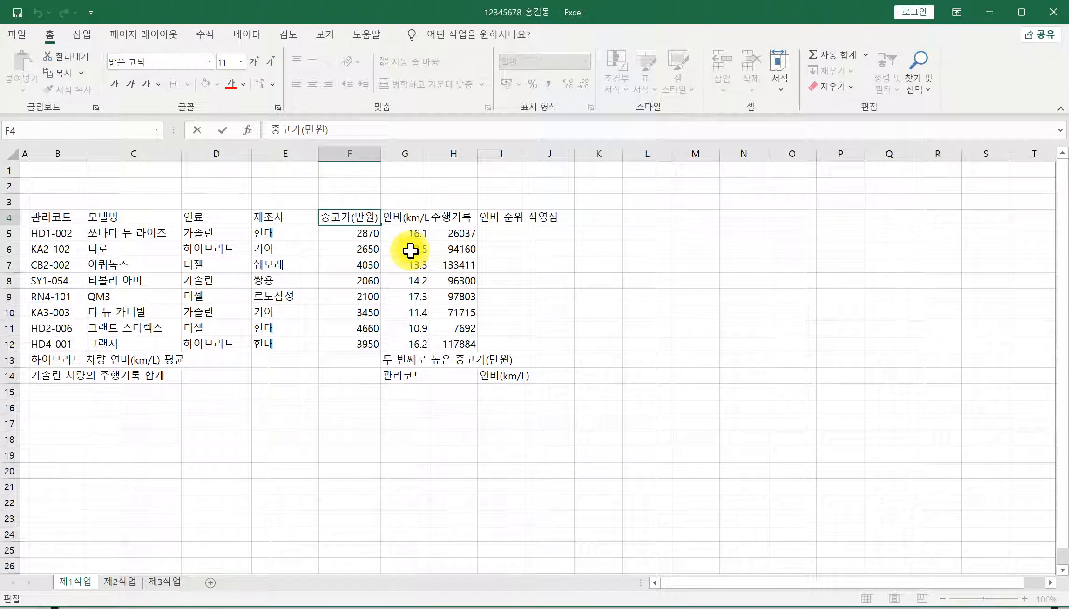
key("alt+Return")
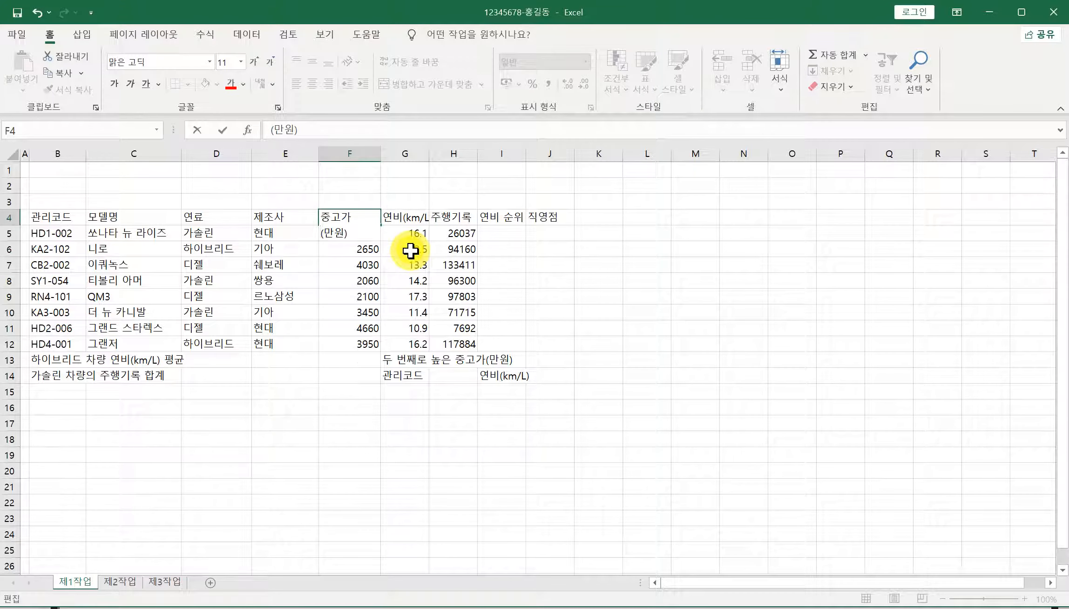
key("Return")
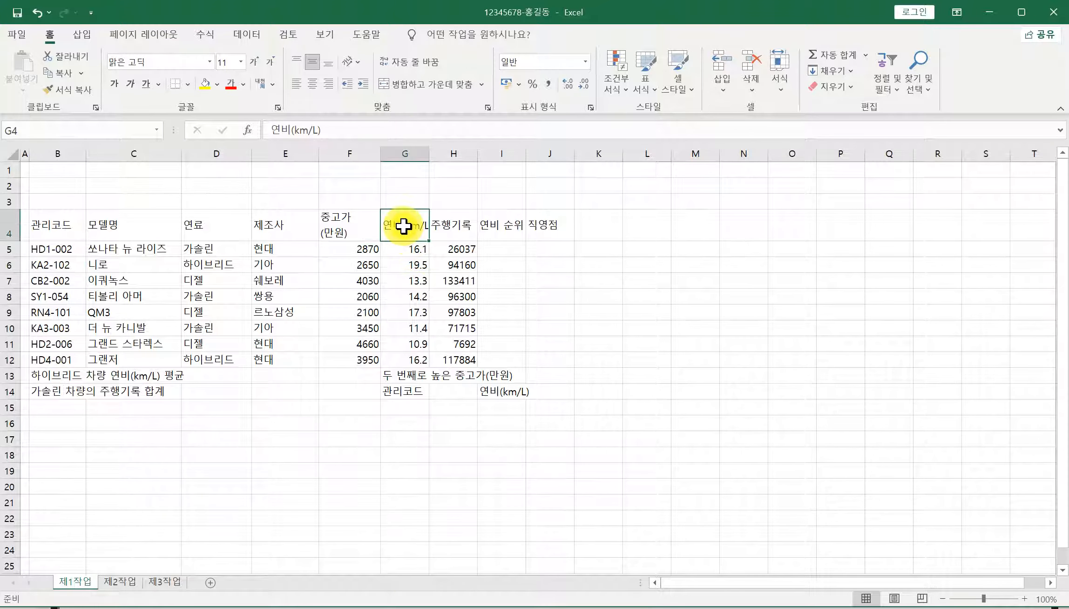
double_click(404, 225)
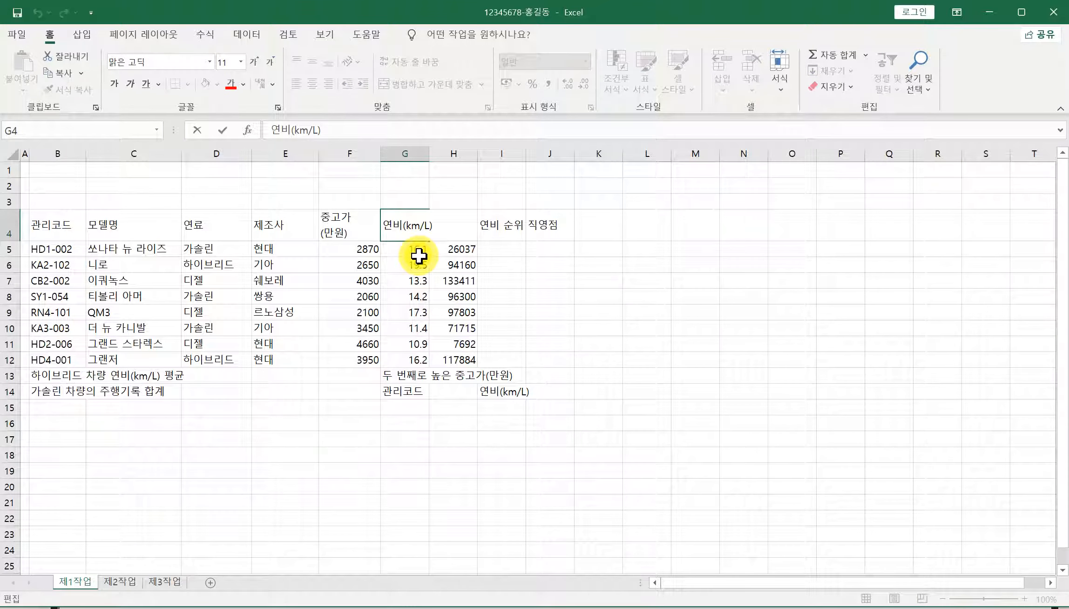
key("alt+Return")
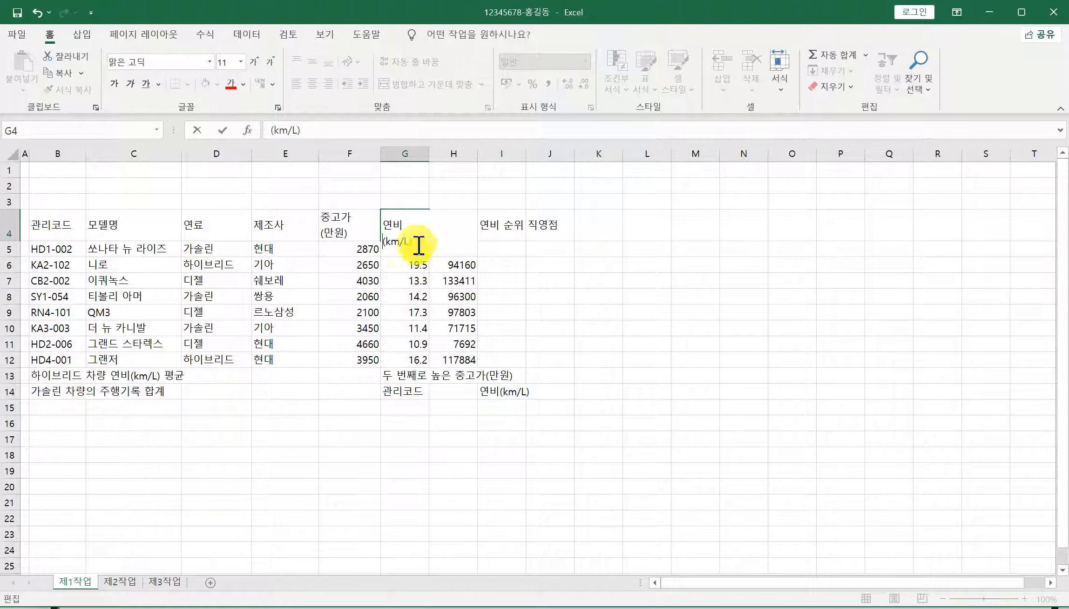
left_click_drag(386, 227, 414, 248)
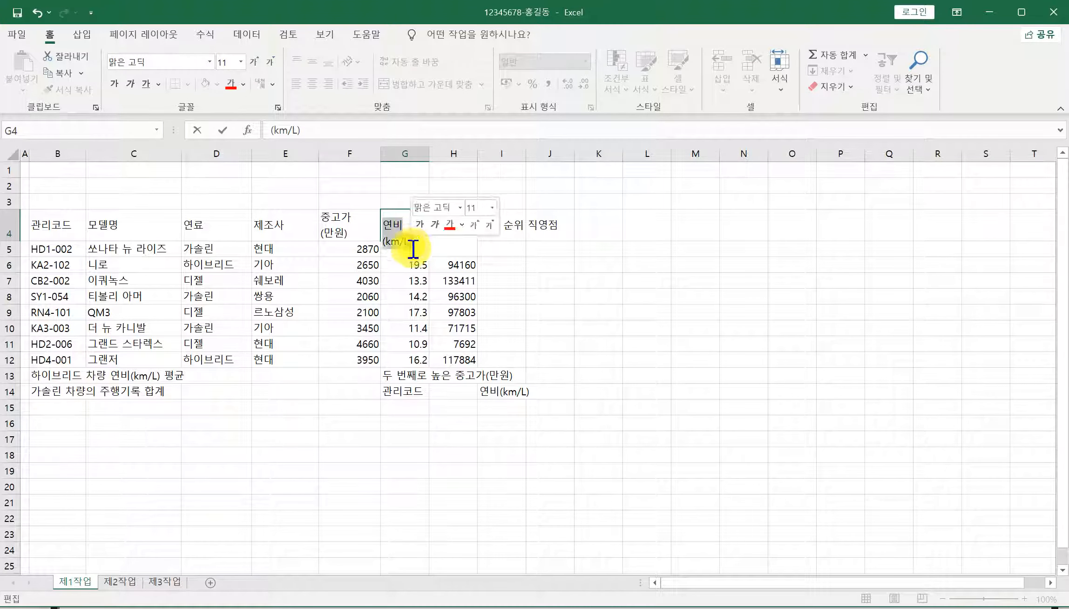
left_click(468, 293)
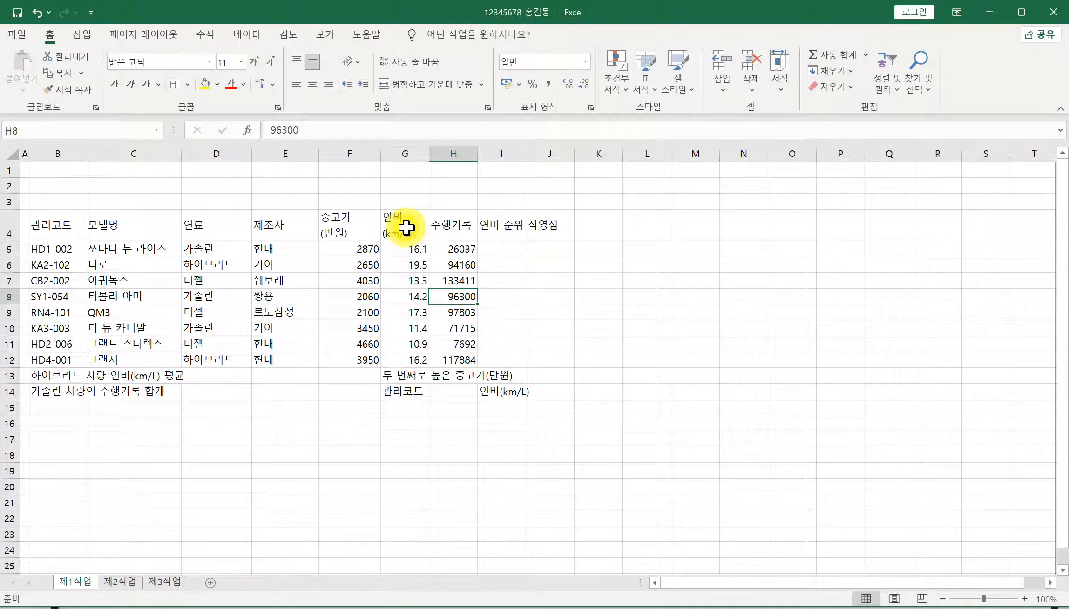
Step: Set columns F through J to one equal width that fits their headers and values
left_click(380, 155)
left_click_drag(353, 153, 530, 153)
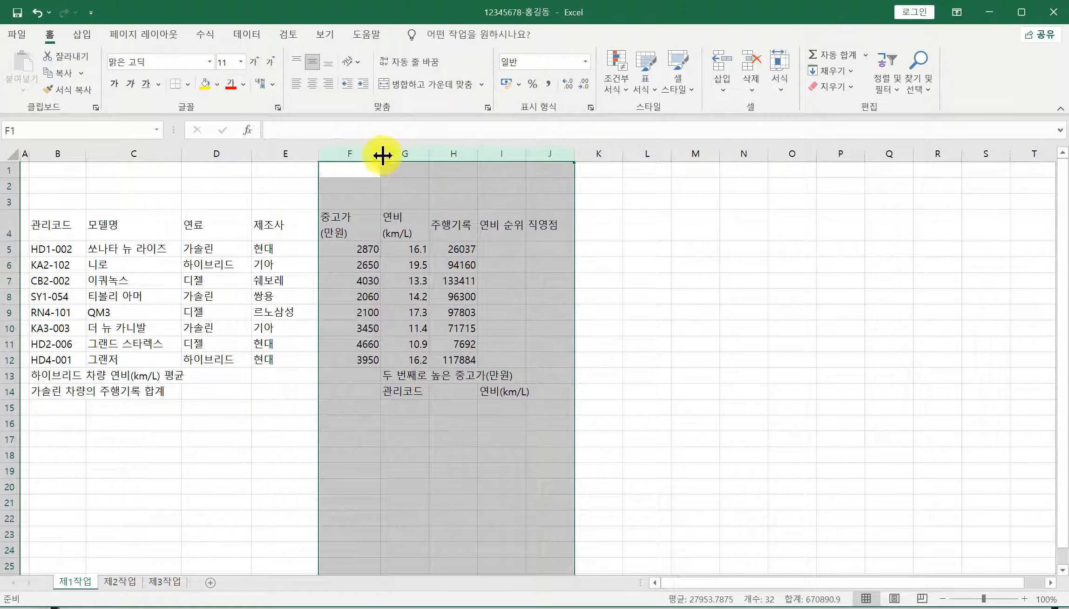
left_click_drag(358, 151, 540, 160)
left_click(546, 455)
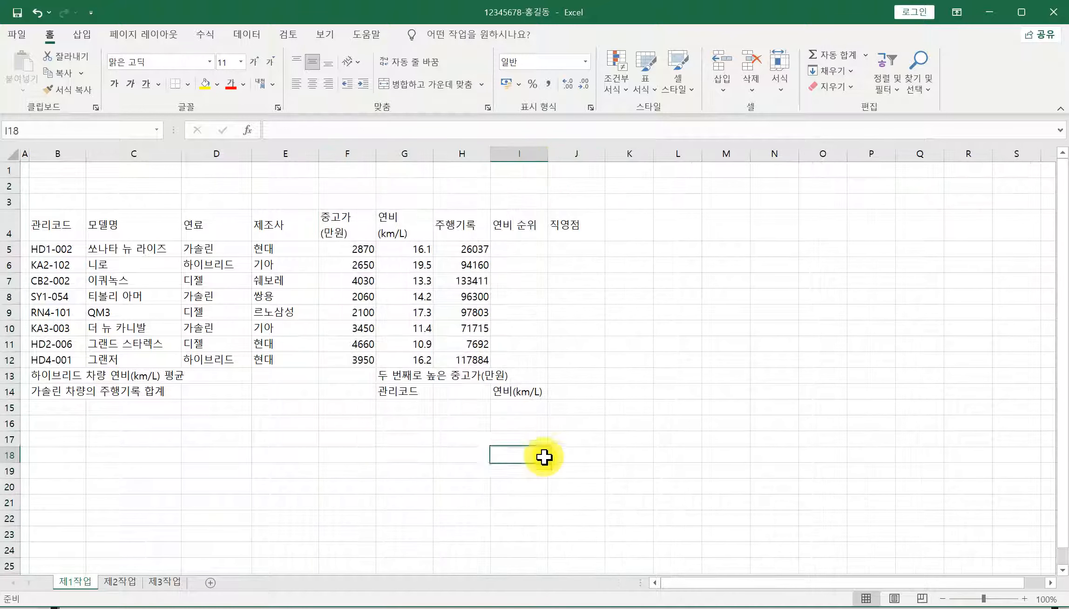
Step: Insert a line break before (km/L) in cell I14
left_click(513, 392)
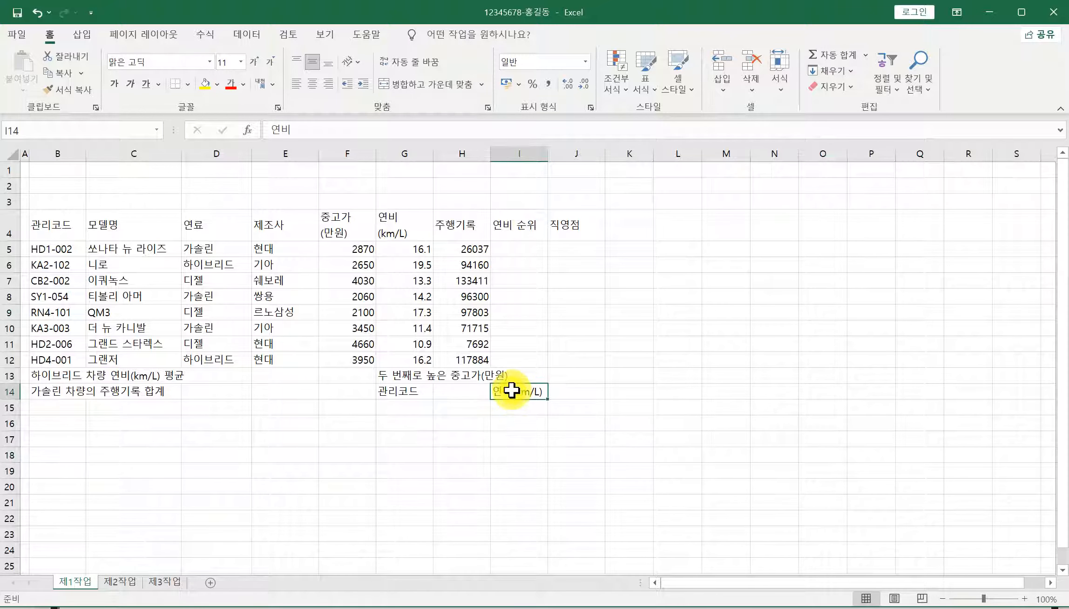
left_click(516, 152)
left_click(510, 389)
double_click(516, 392)
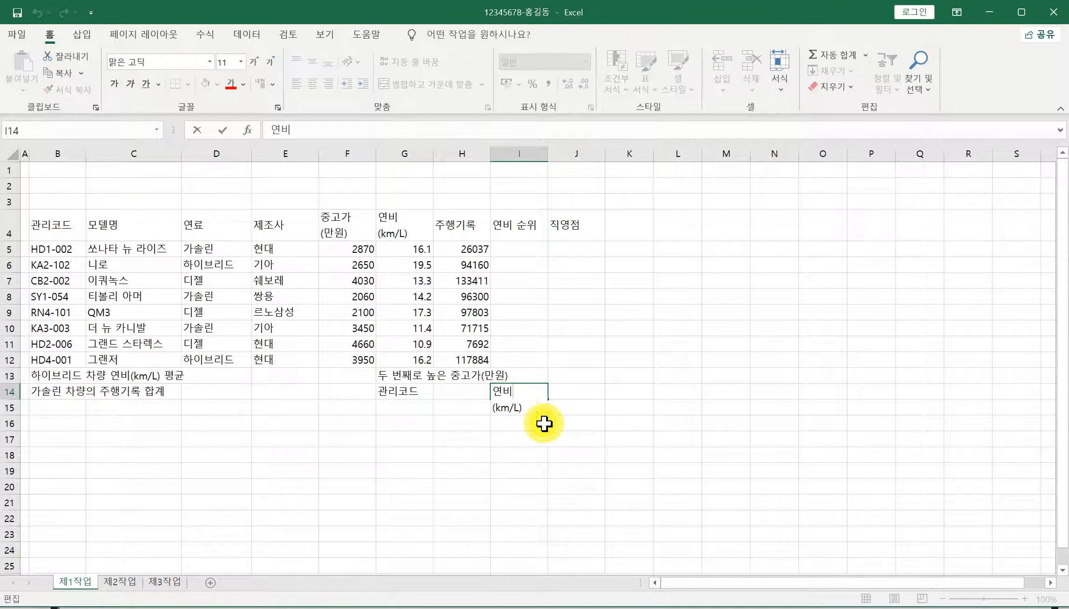
key("alt")
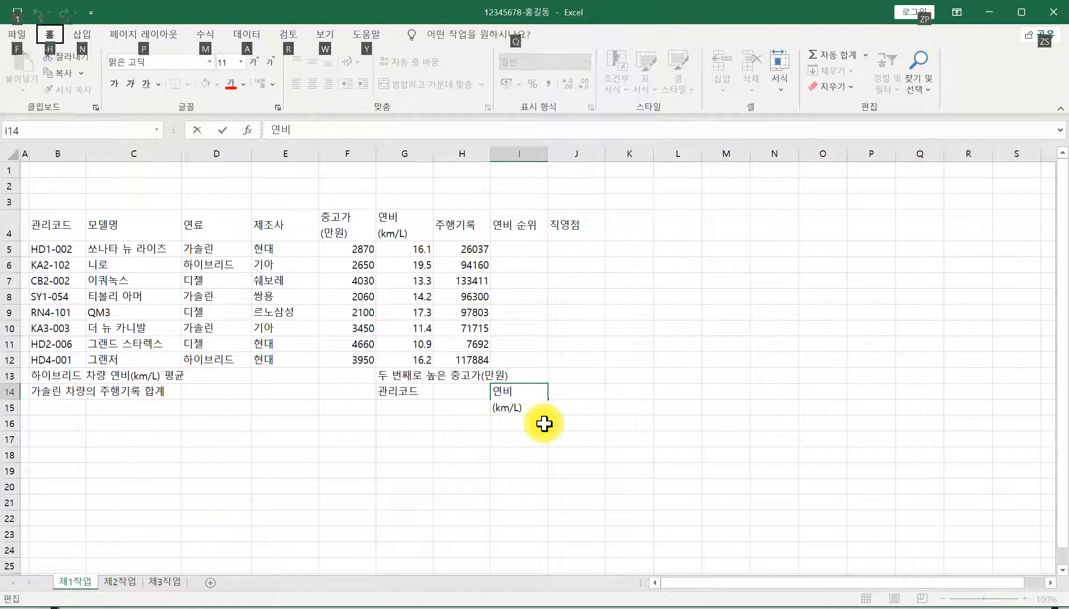
key("Escape")
key("ctrl+Return")
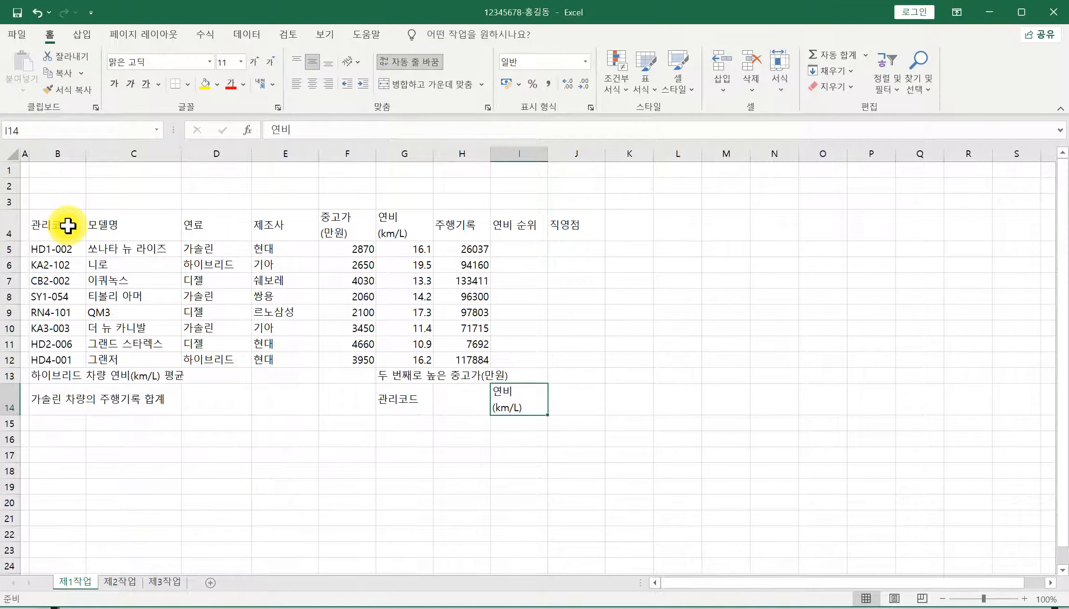
Step: Apply all borders to the table range B4:J14 and add a thick outside border around it
left_click_drag(72, 220, 554, 401)
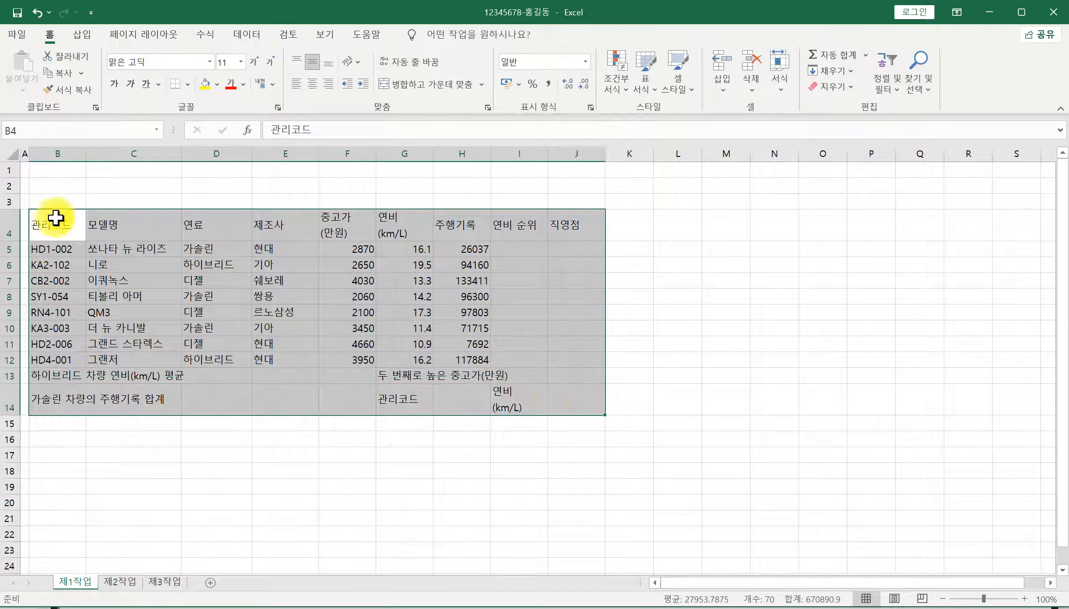
left_click_drag(52, 217, 572, 409)
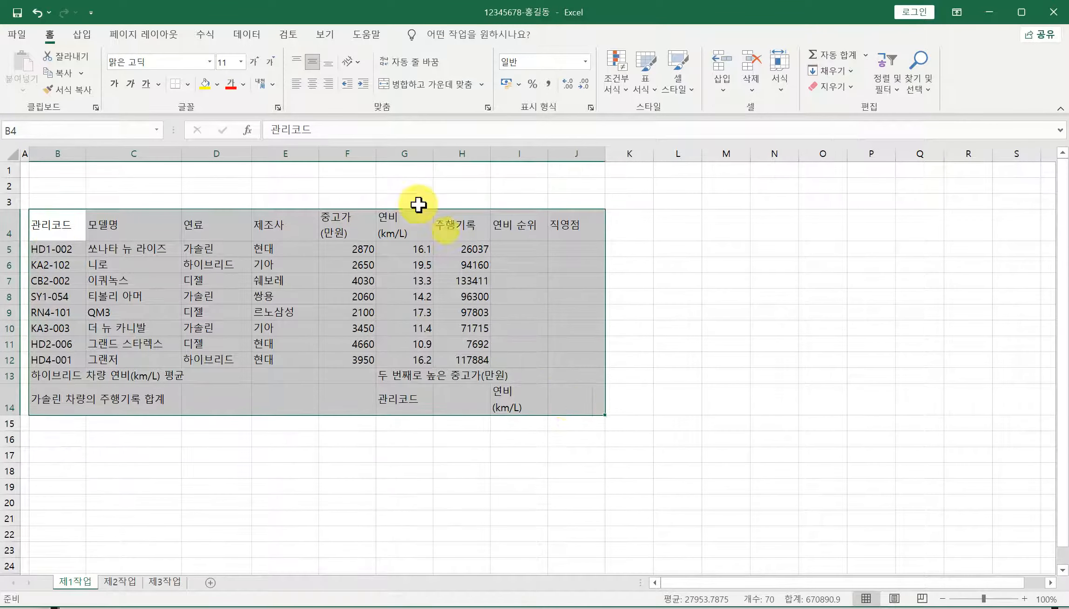
left_click(188, 86)
left_click(188, 86)
left_click(188, 85)
left_click(214, 228)
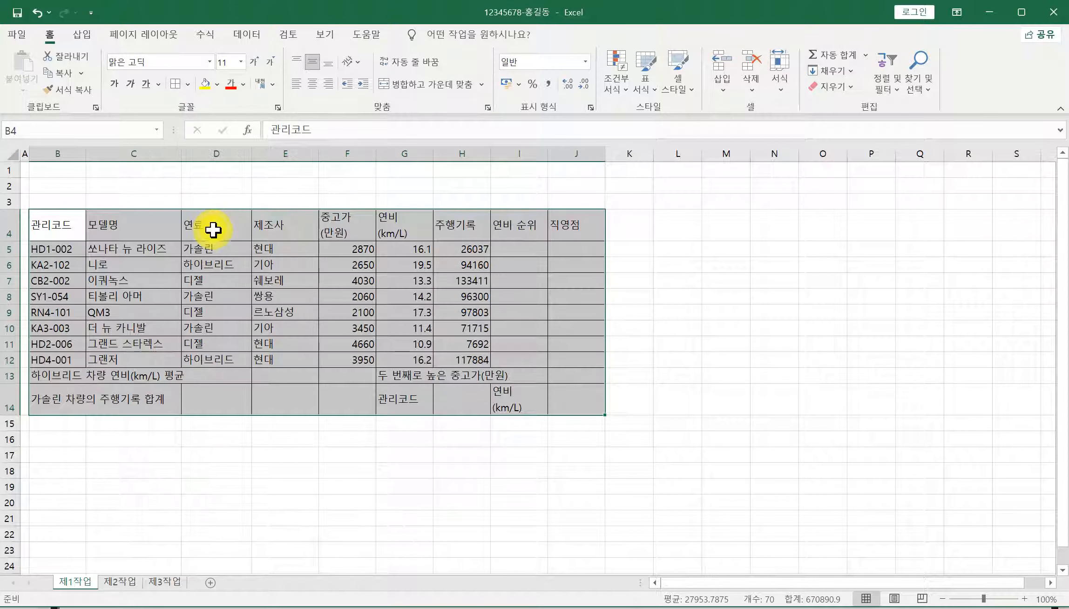
left_click(188, 85)
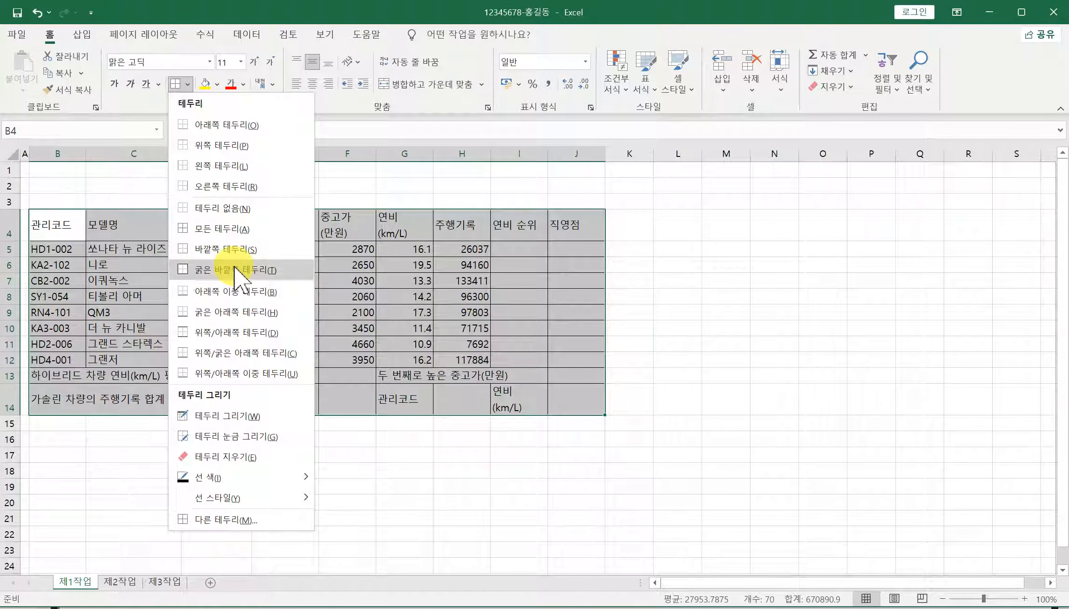
left_click(309, 272)
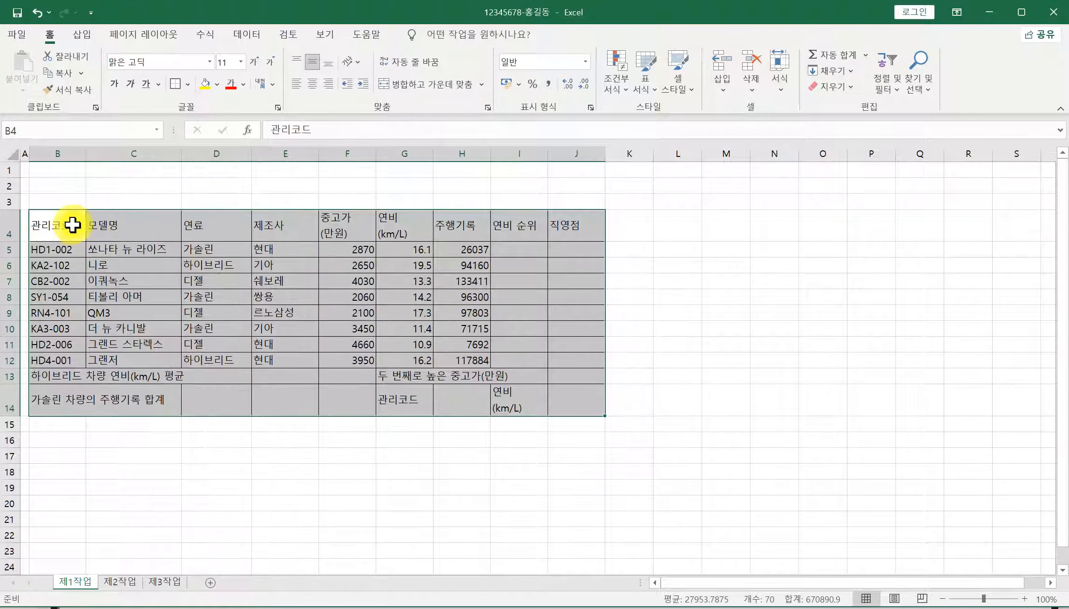
Step: Add a thick outside border around the header row B4:J4 and around the summary rows B13:J14
left_click_drag(64, 228, 573, 227)
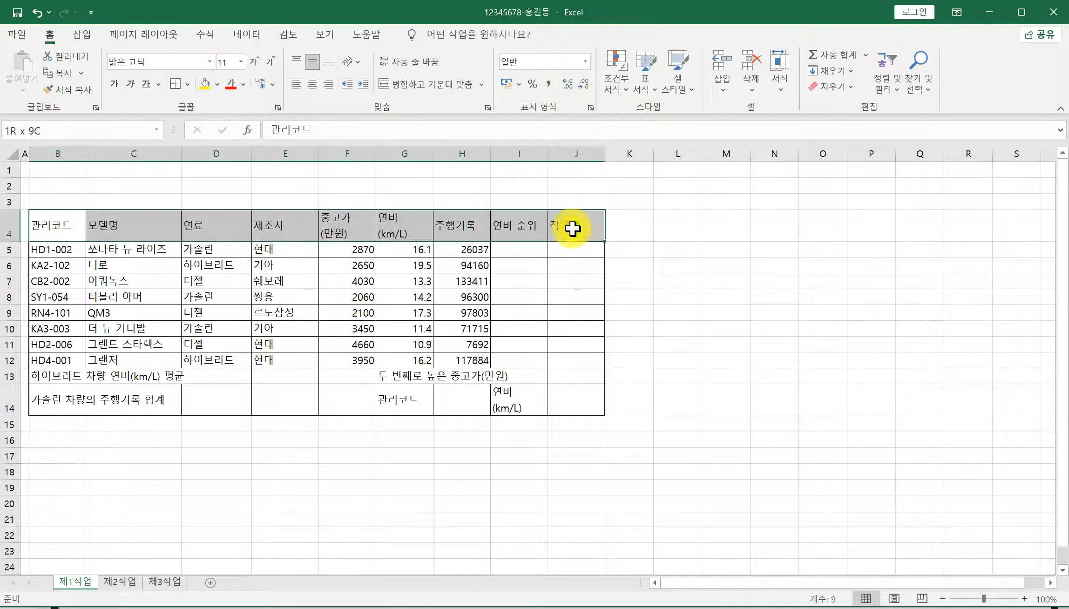
left_click_drag(50, 222, 561, 234)
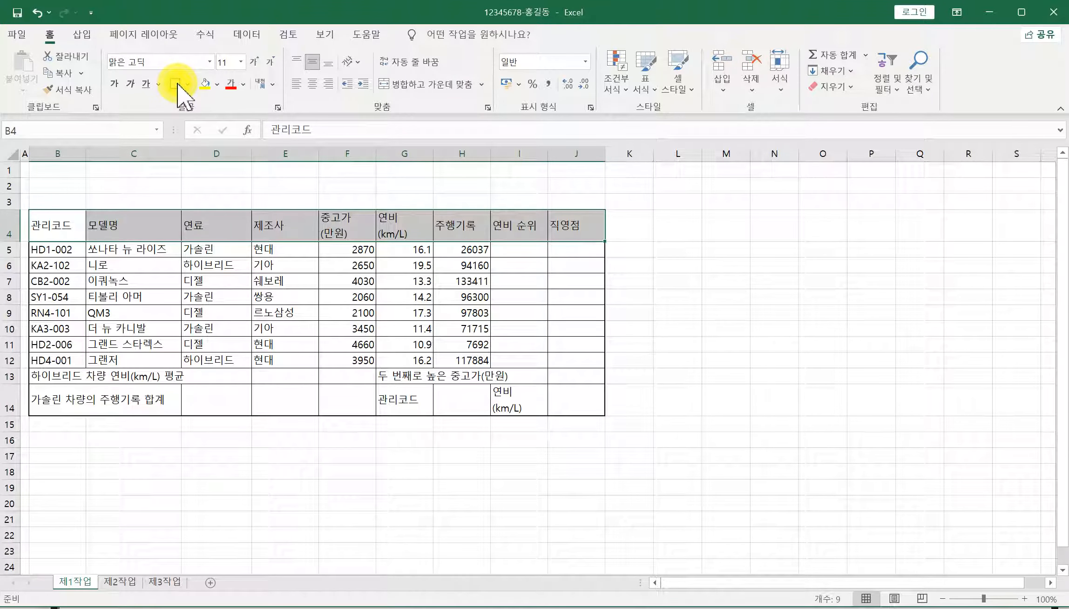
left_click(176, 85)
left_click_drag(66, 371, 566, 401)
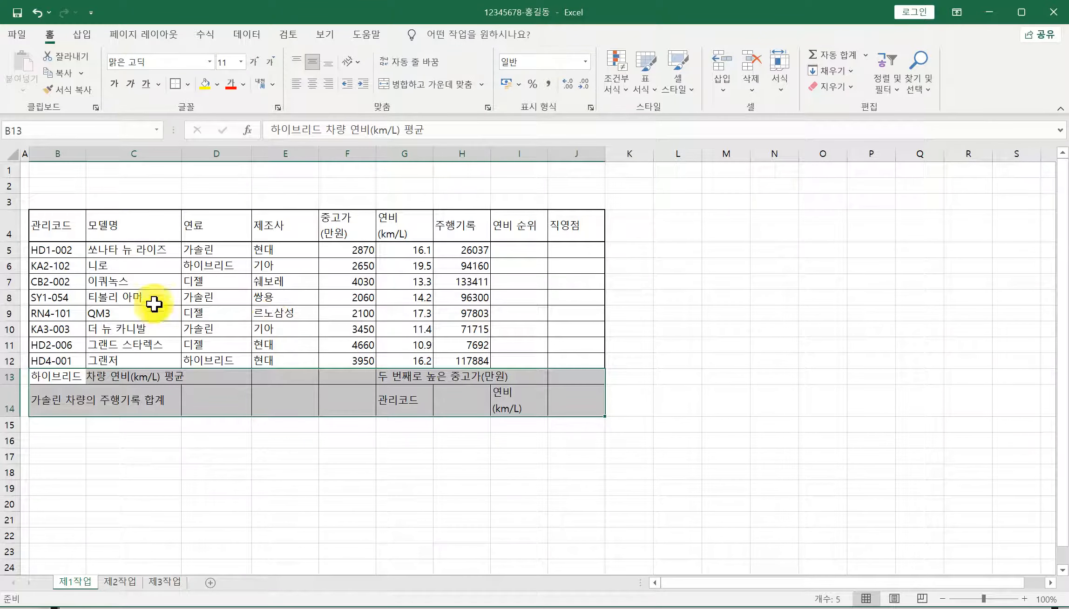
left_click(175, 83)
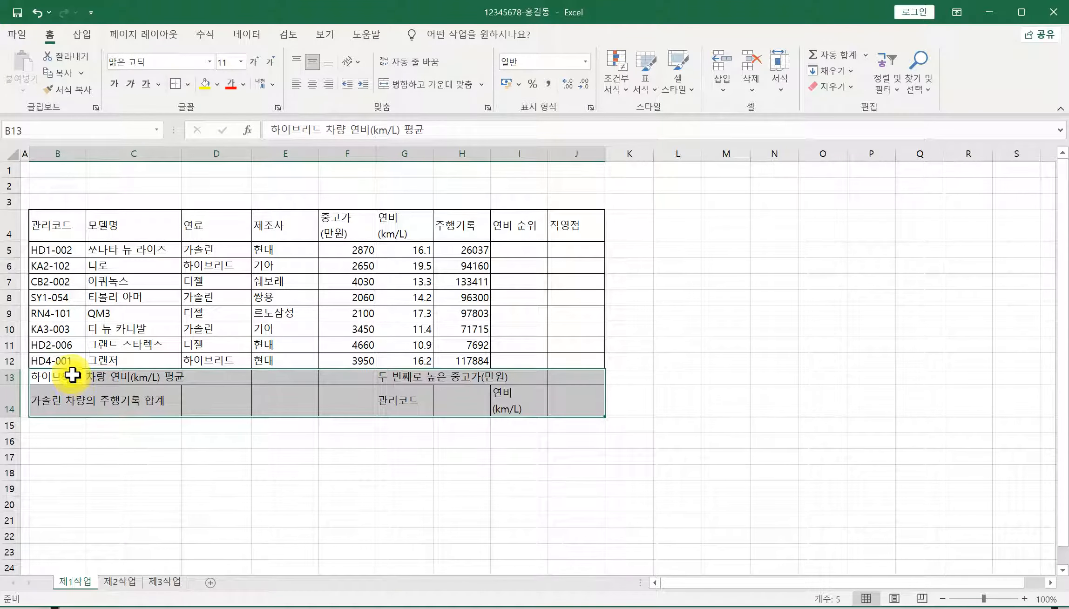
Step: Select the ranges B13:D13, B14:D14, F13:F14 and G13:I13 together
left_click_drag(72, 375, 205, 375)
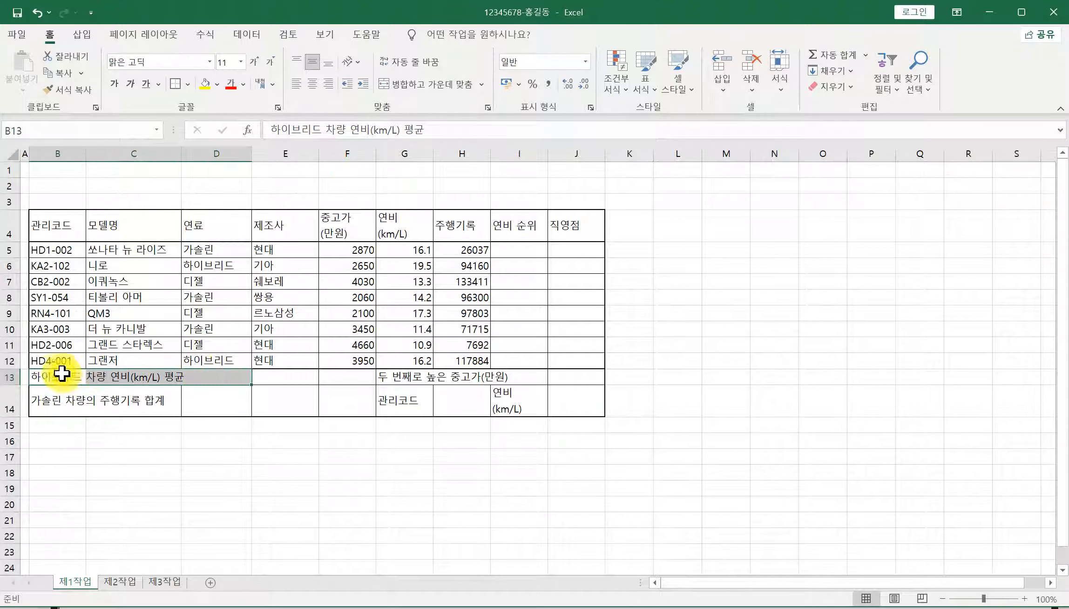
left_click_drag(53, 374, 203, 377)
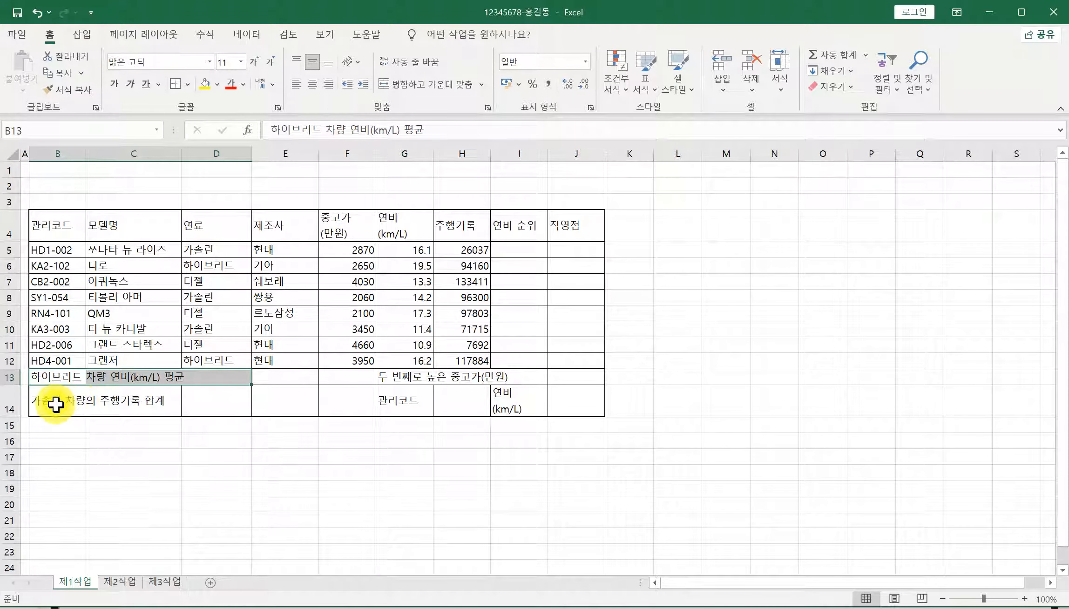
left_click_drag(59, 406, 219, 401)
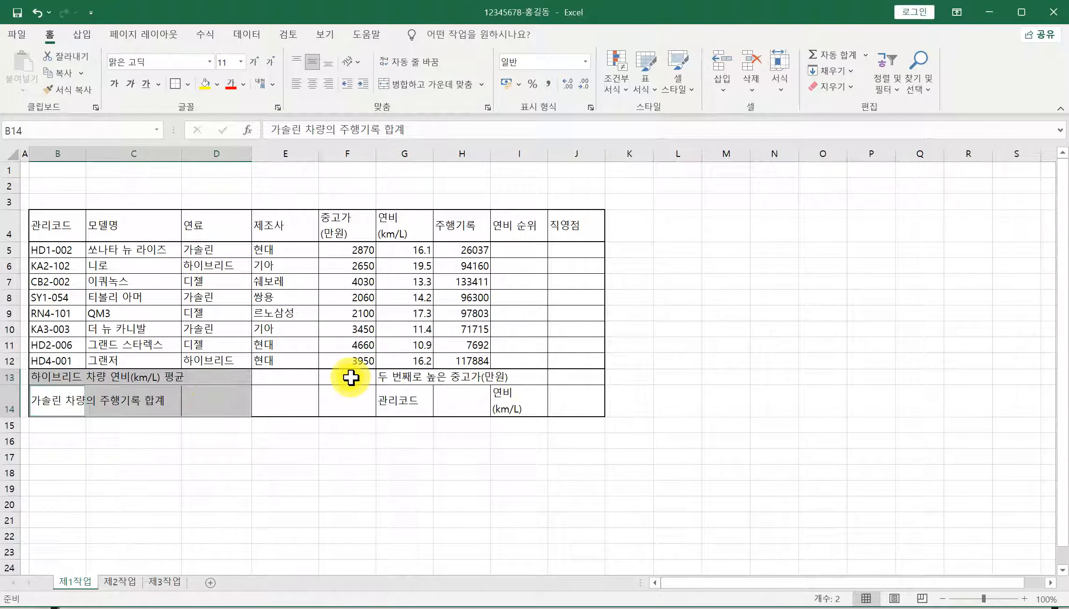
left_click_drag(351, 375, 351, 398, "ctrl")
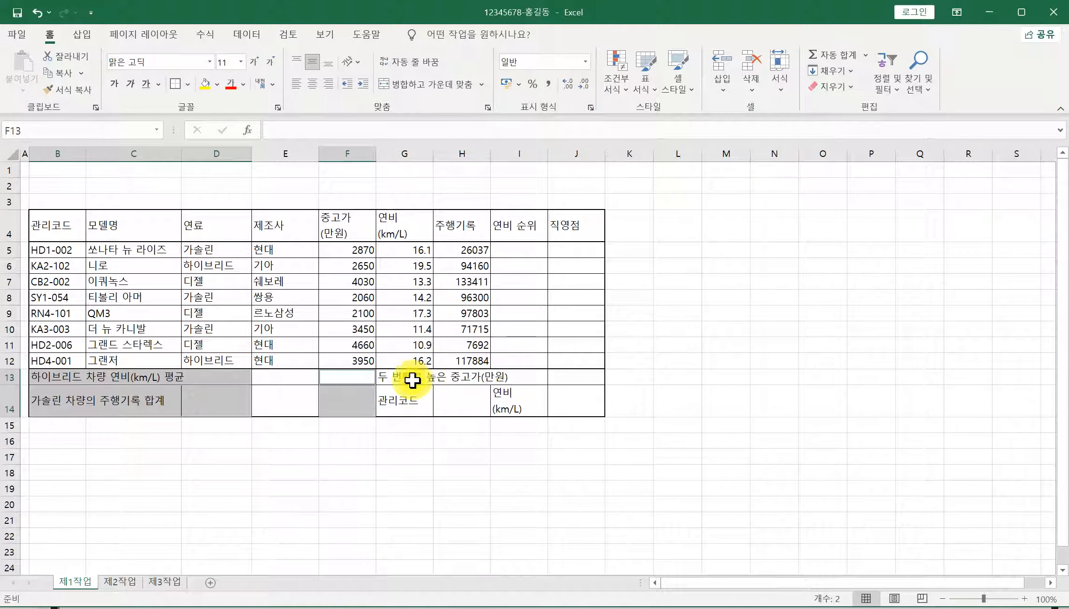
left_click_drag(410, 377, 494, 377, "ctrl")
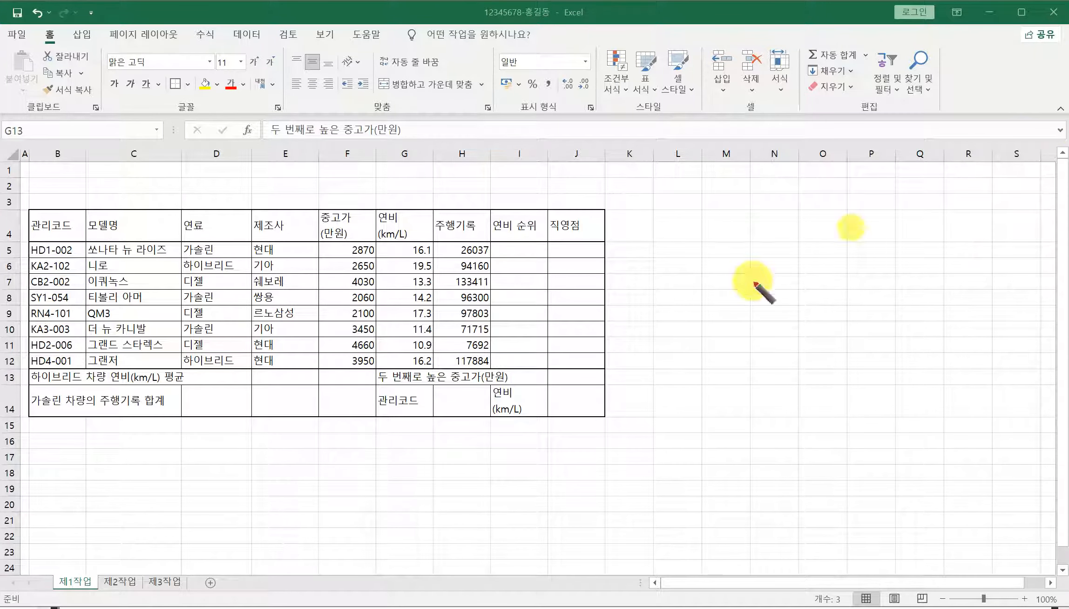
left_click_drag(34, 386, 241, 386)
left_click_drag(38, 416, 231, 415)
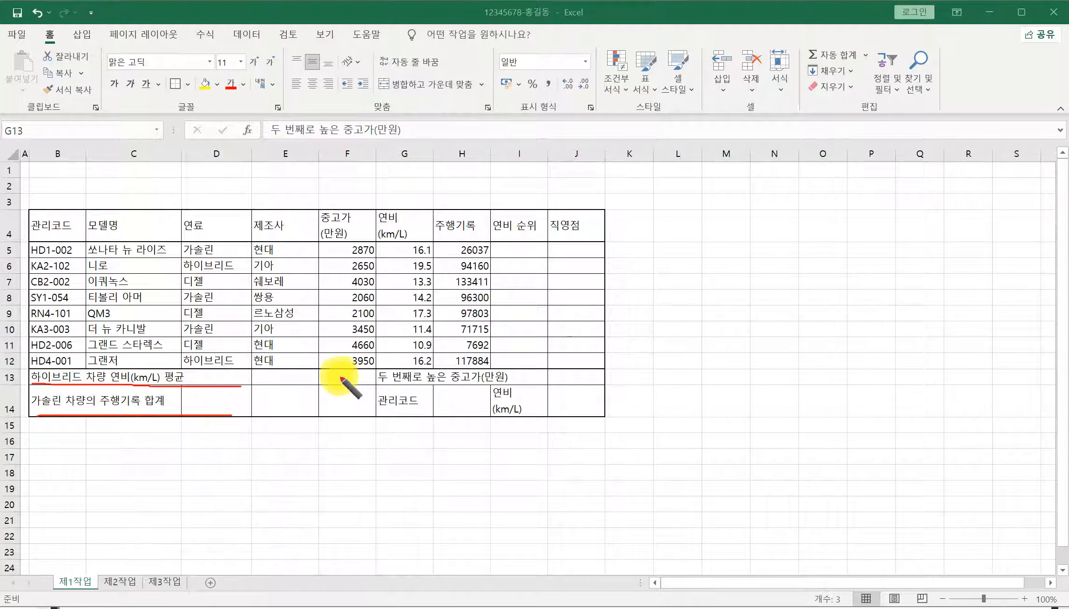
mouse_move(321, 370)
left_mouse_down()
mouse_move(322, 404)
mouse_move(375, 418)
mouse_move(374, 358)
mouse_move(515, 386)
mouse_move(552, 372)
mouse_move(384, 365)
left_mouse_up()
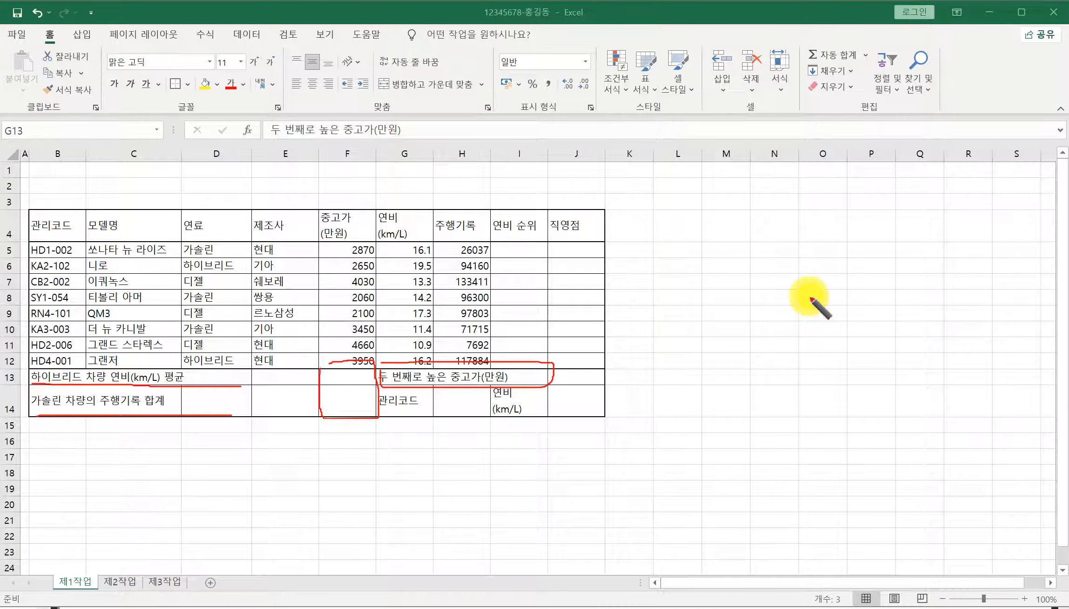
mouse_move(704, 259)
left_mouse_down()
mouse_move(692, 282)
mouse_move(731, 294)
mouse_move(786, 273)
mouse_move(790, 294)
mouse_move(812, 278)
mouse_move(855, 307)
left_mouse_up()
mouse_move(893, 264)
left_mouse_down()
mouse_move(916, 281)
mouse_move(966, 256)
mouse_move(968, 286)
mouse_move(990, 282)
left_mouse_up()
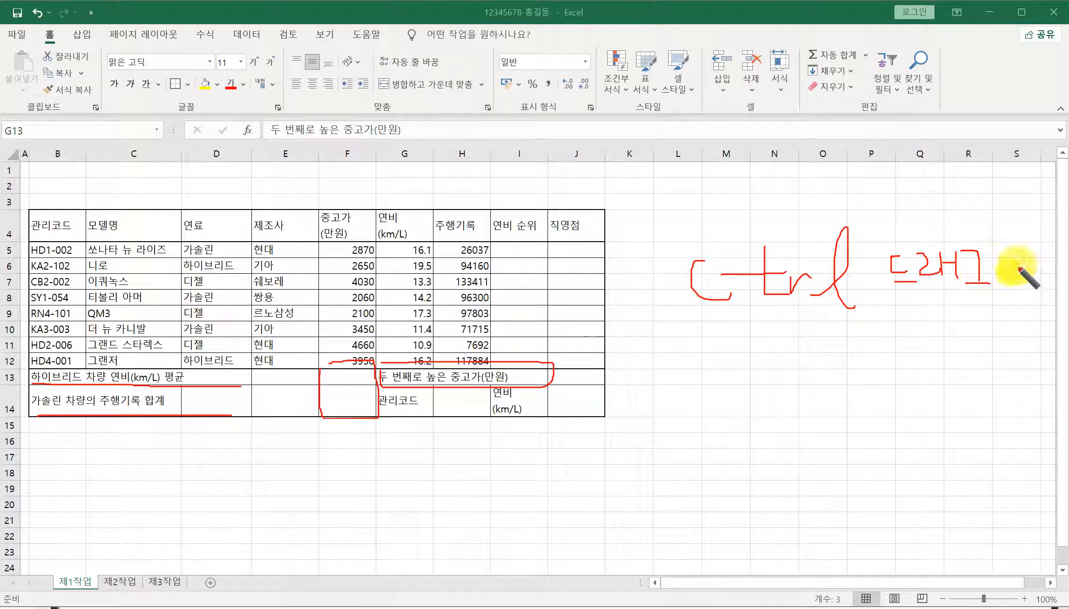
left_click(1061, 182)
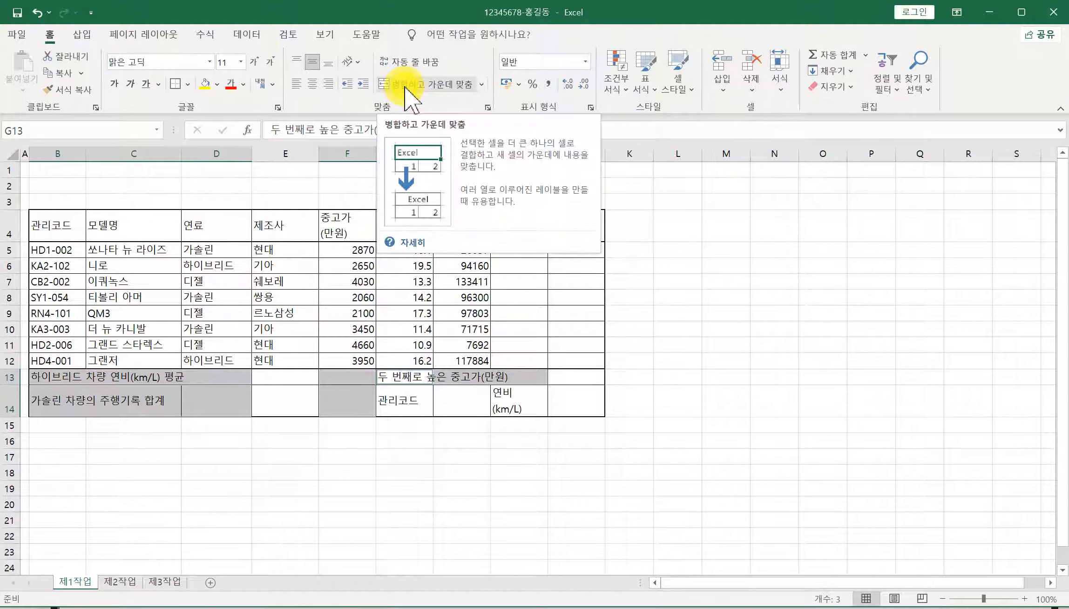
Step: Merge and center each of the selected ranges in rows 13 and 14
left_click(446, 88)
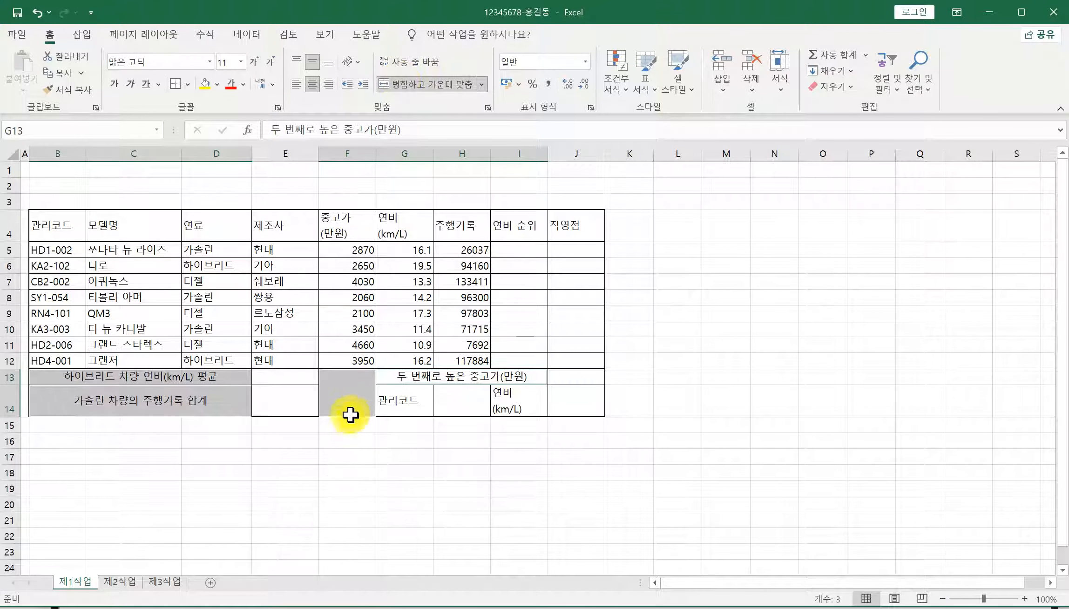
Step: Add both diagonal border lines to the merged cell F13:F14 so they form an X
left_click(351, 392)
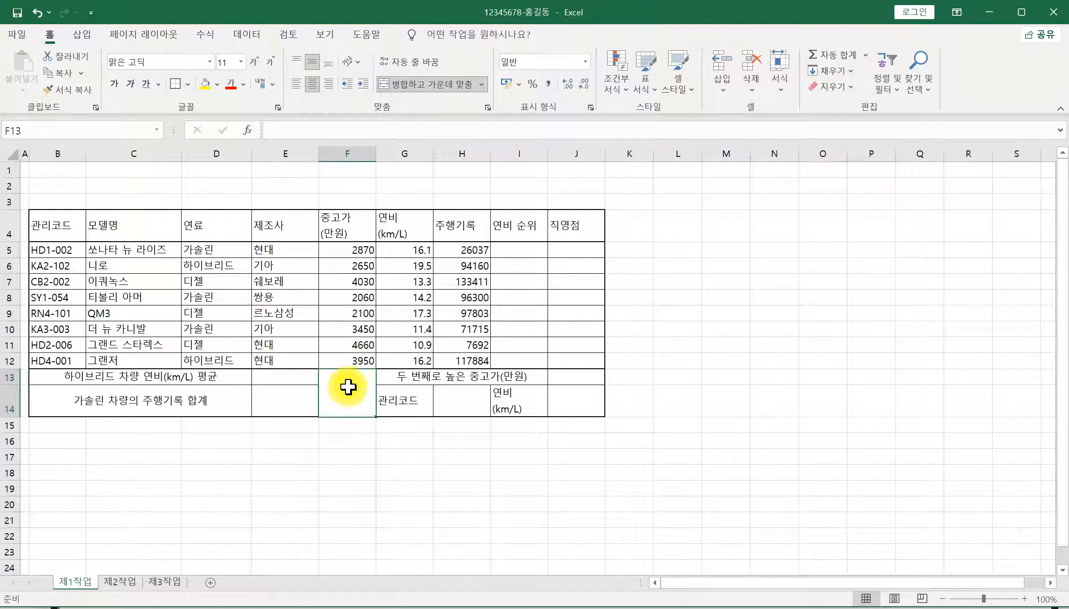
right_click(349, 386)
mouse_move(361, 556)
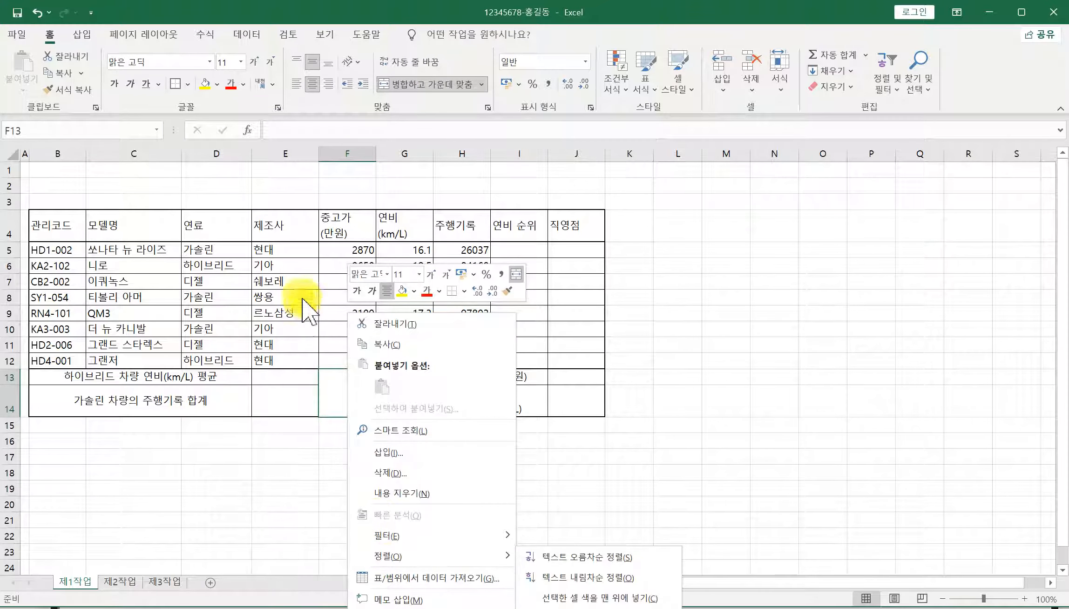
key("Escape")
key("Escape")
scroll(380, 210, "down", 2)
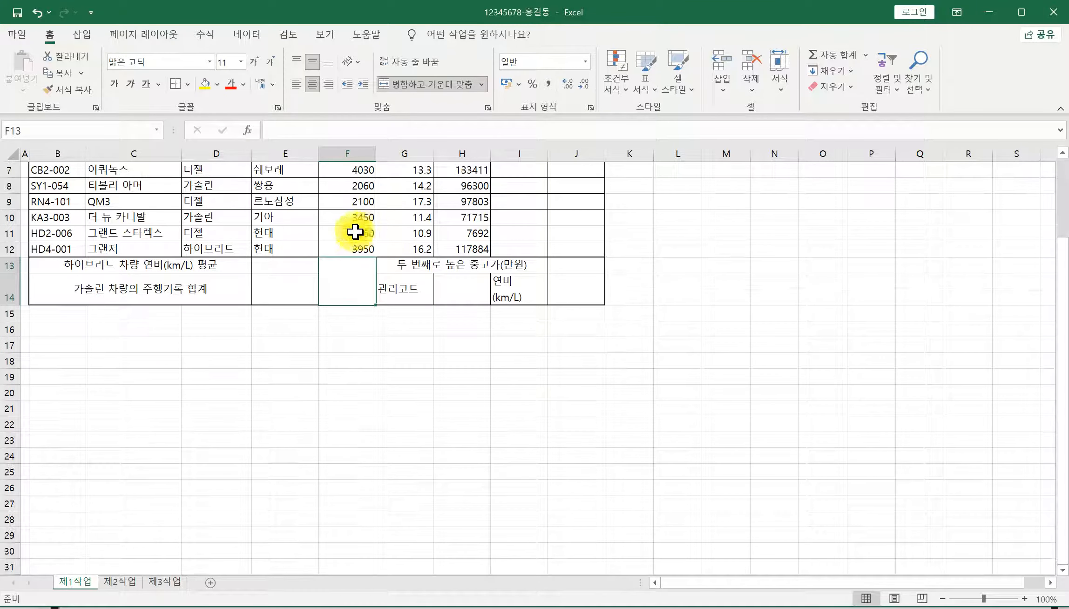
right_click(341, 273)
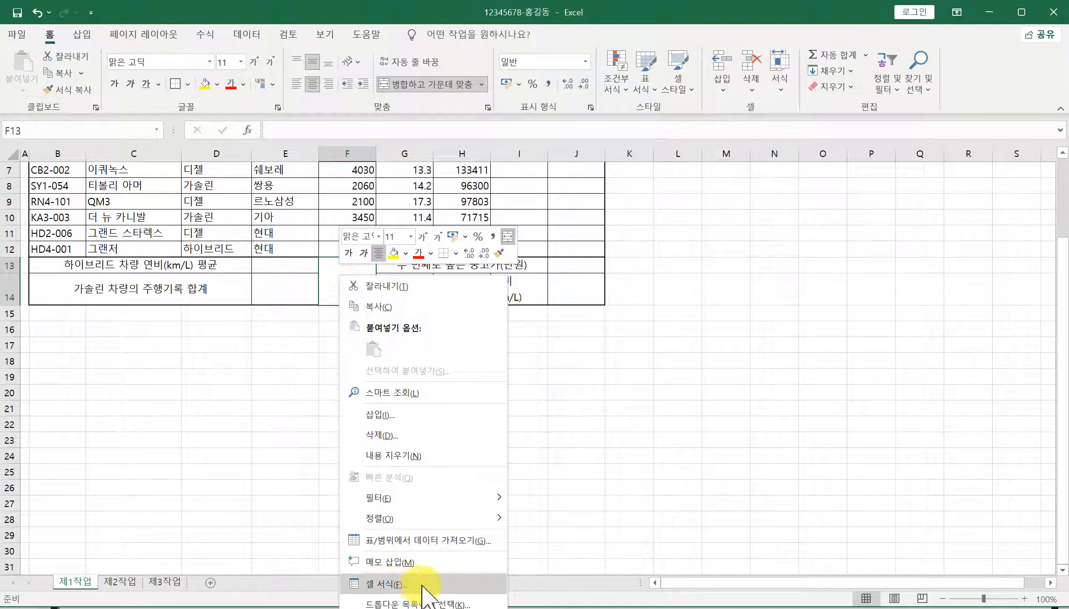
left_click(402, 586)
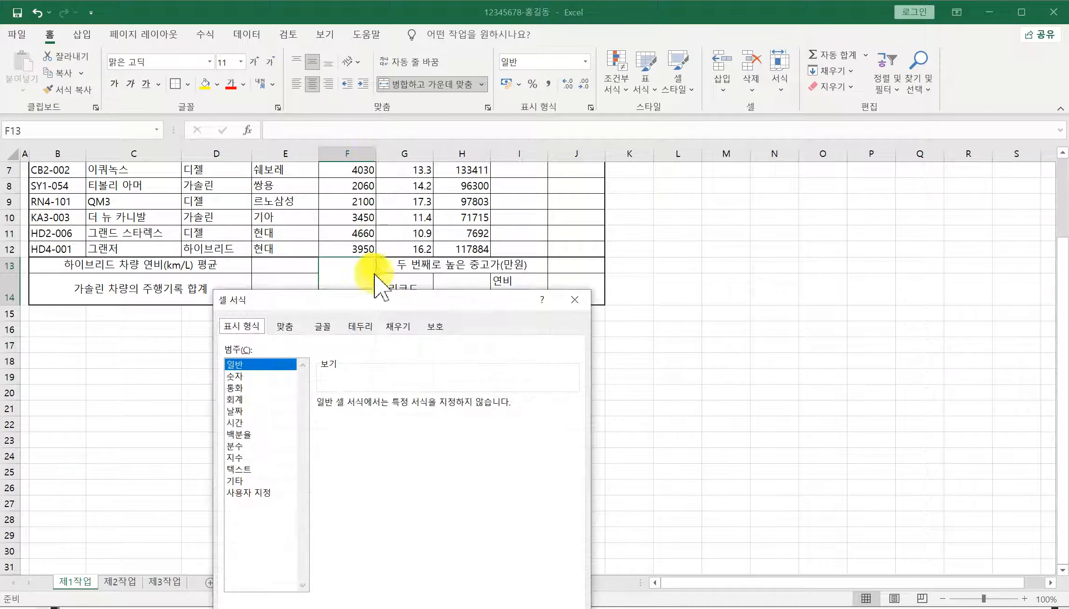
left_click_drag(367, 307, 417, 153)
left_click(410, 172)
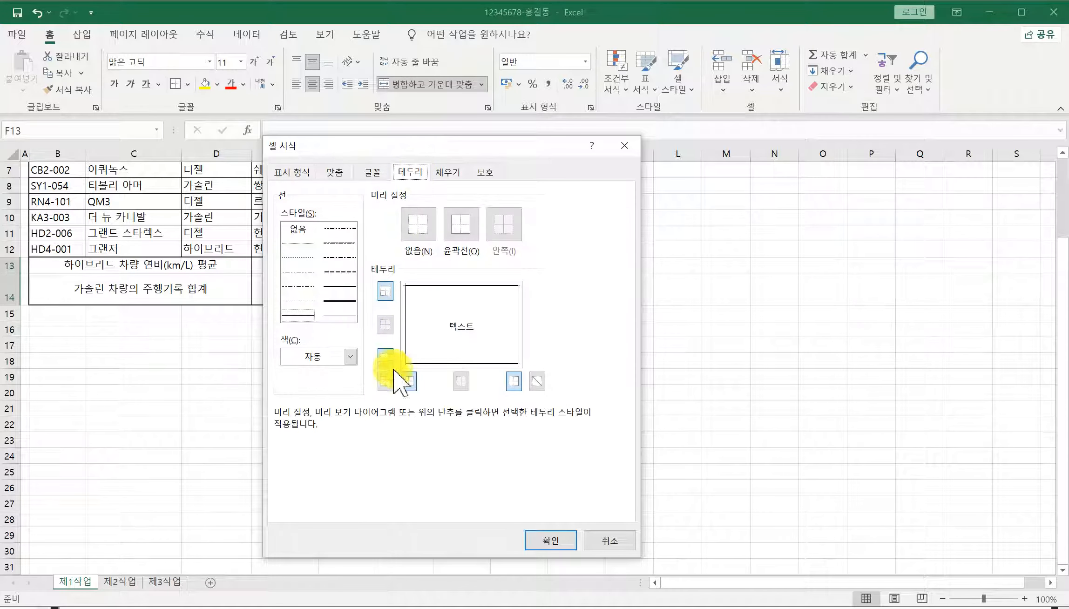
left_click(385, 381)
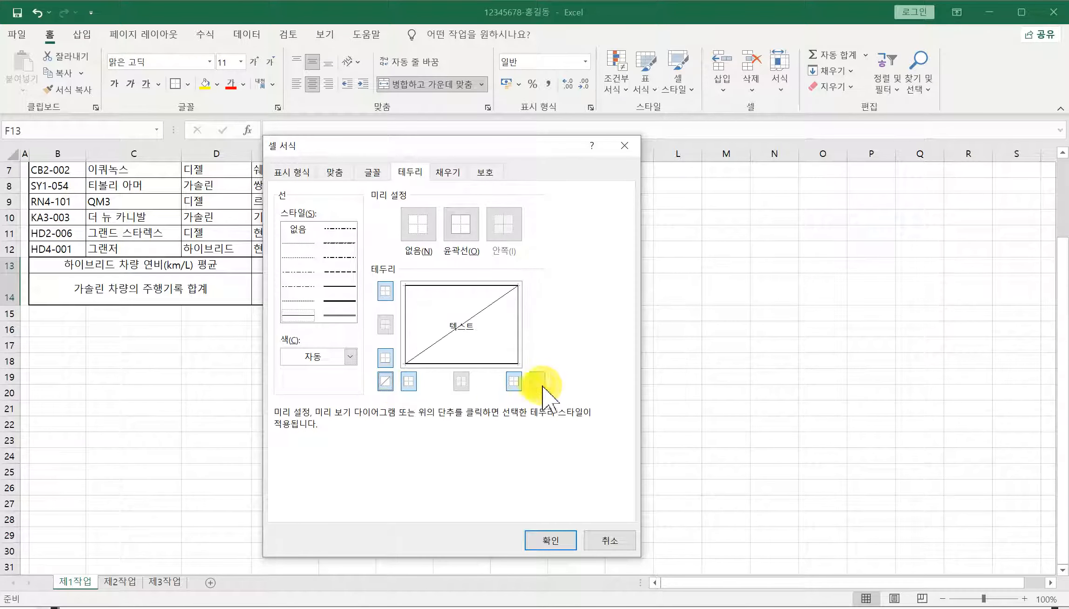
left_click(550, 541)
scroll(463, 489, "up", 2)
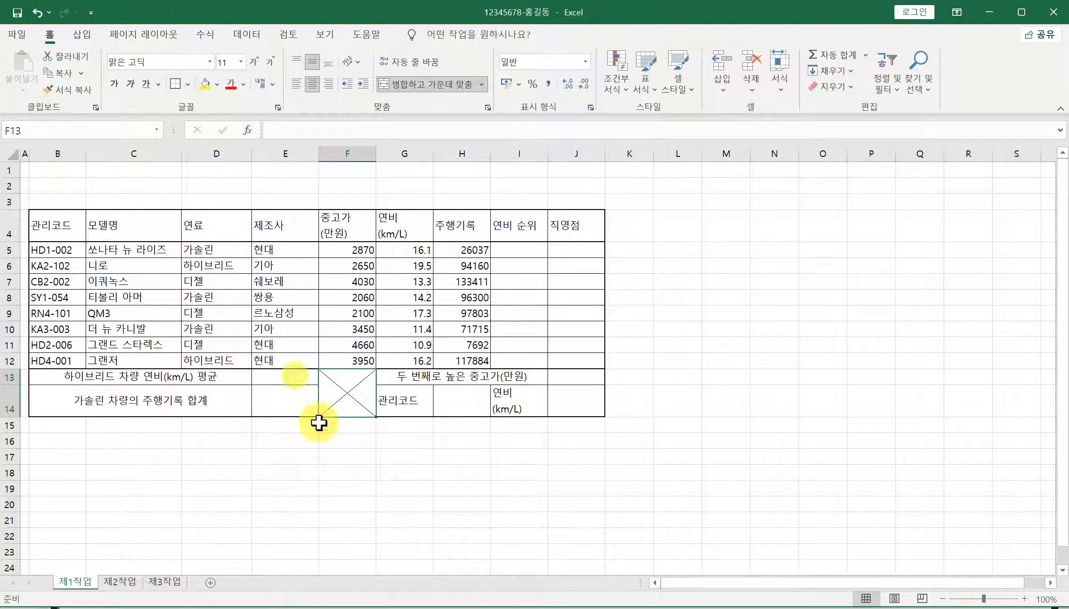
Step: Switch to ezPDF Editor to read the 조건 formatting requirements below the sample table, and return to the Excel workbook
key("alt+Tab")
scroll(219, 344, "down", 4)
scroll(215, 352, "down", 2)
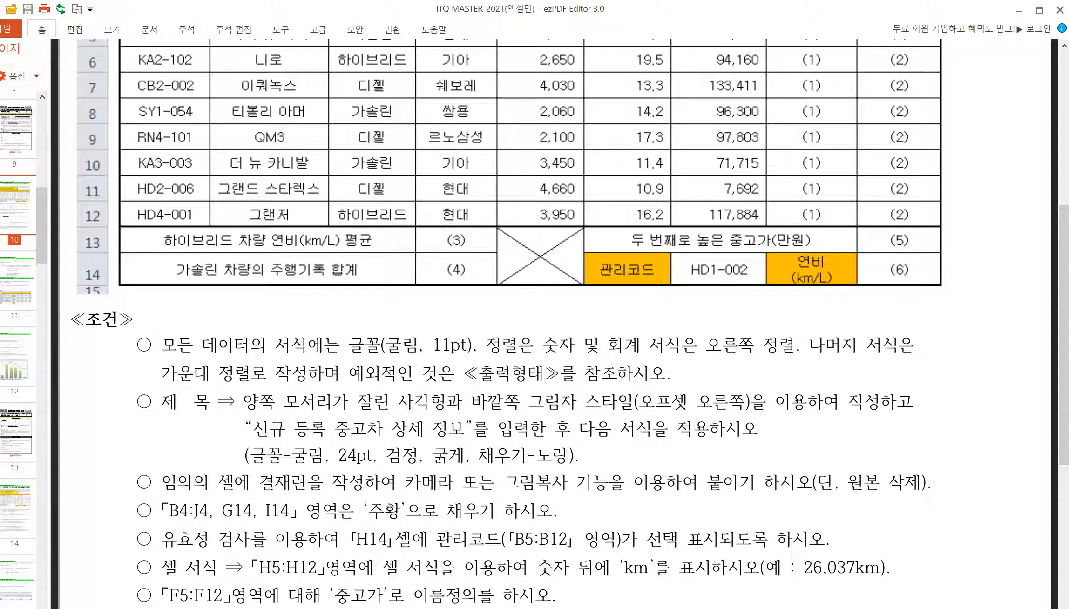
key("alt+Tab")
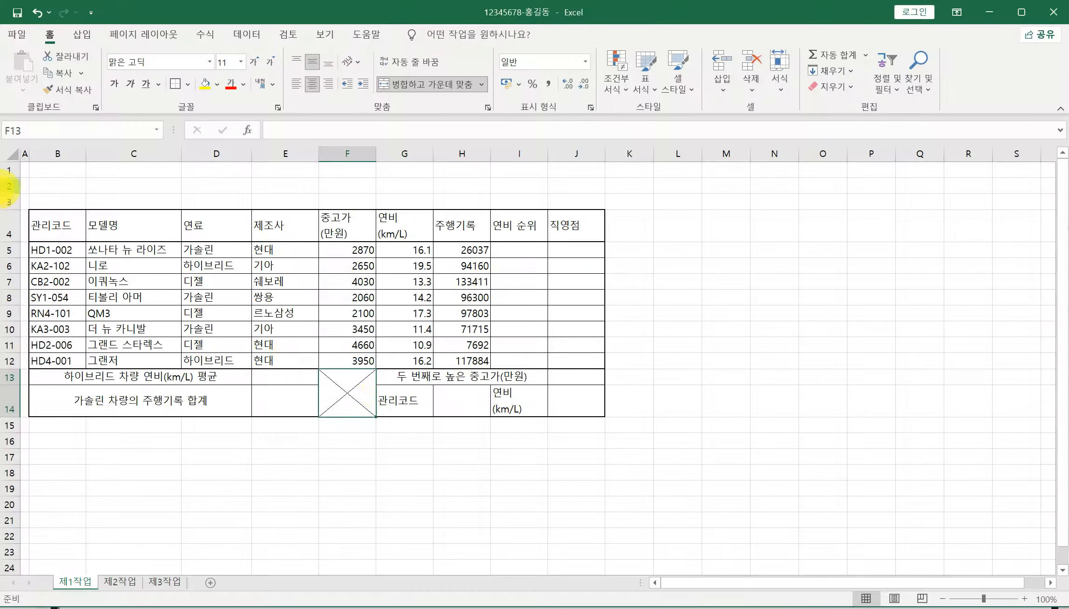
Step: Set the font of the entire 제1작업 sheet to 굴림, size 11, and center all cell contents horizontally
left_click(10, 155)
left_click(89, 268)
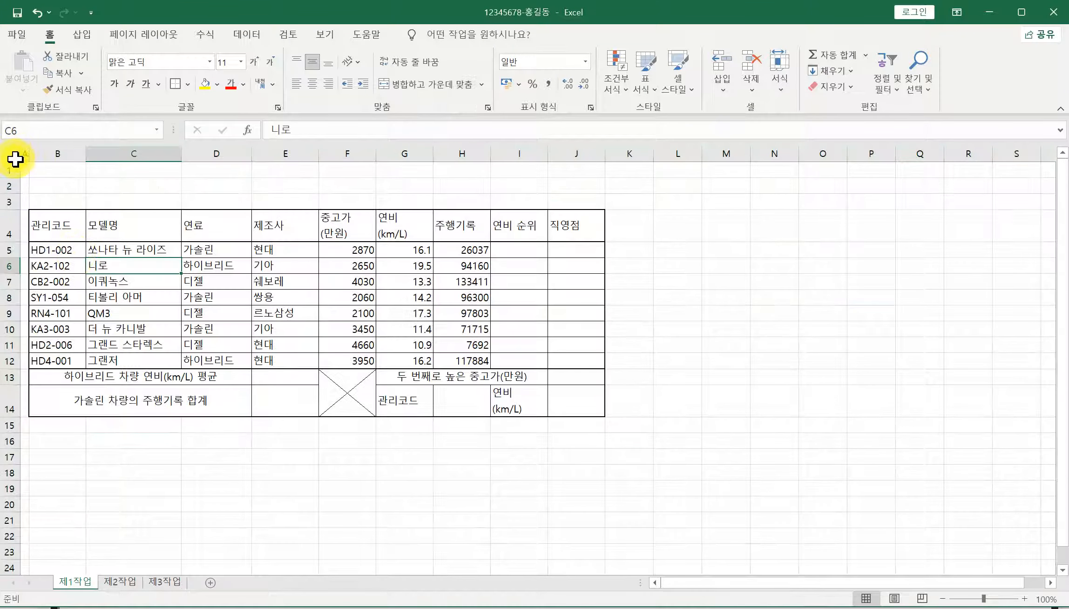
left_click(13, 151)
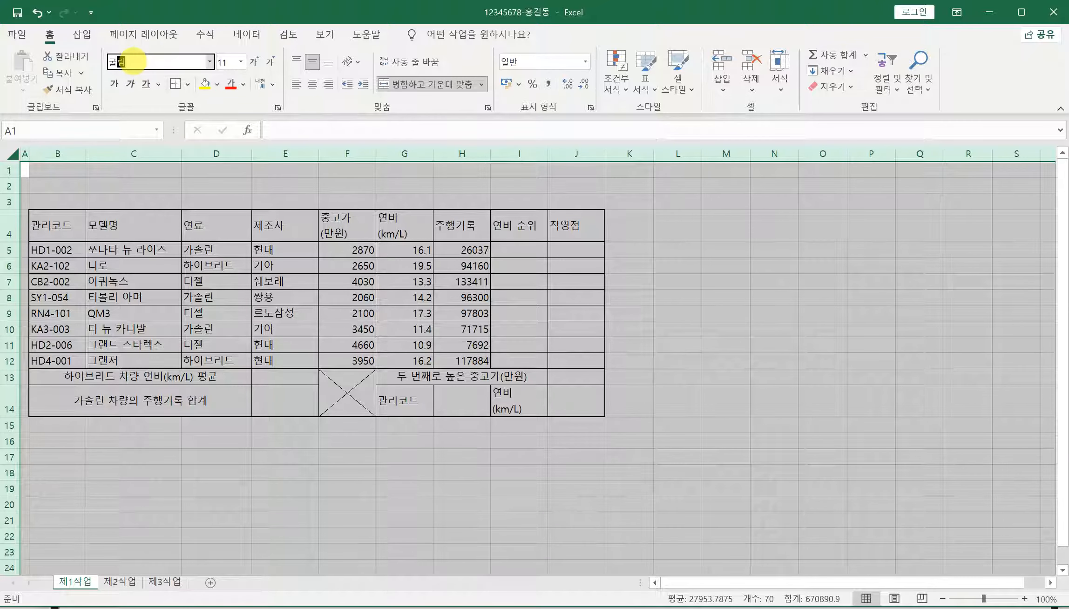
left_click(132, 61)
type("굴림")
key("Return")
left_click(224, 61)
left_click(312, 83)
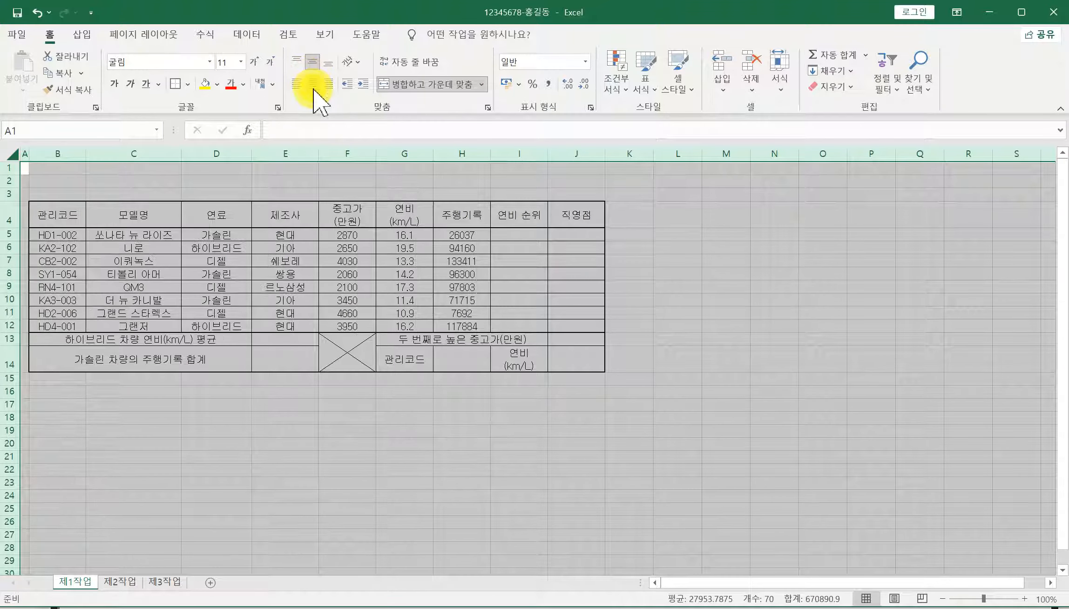
Step: Right-align F5:H12 and apply the thousands-separator comma style to F5:F12 and H5:H12
left_click_drag(348, 233, 452, 332)
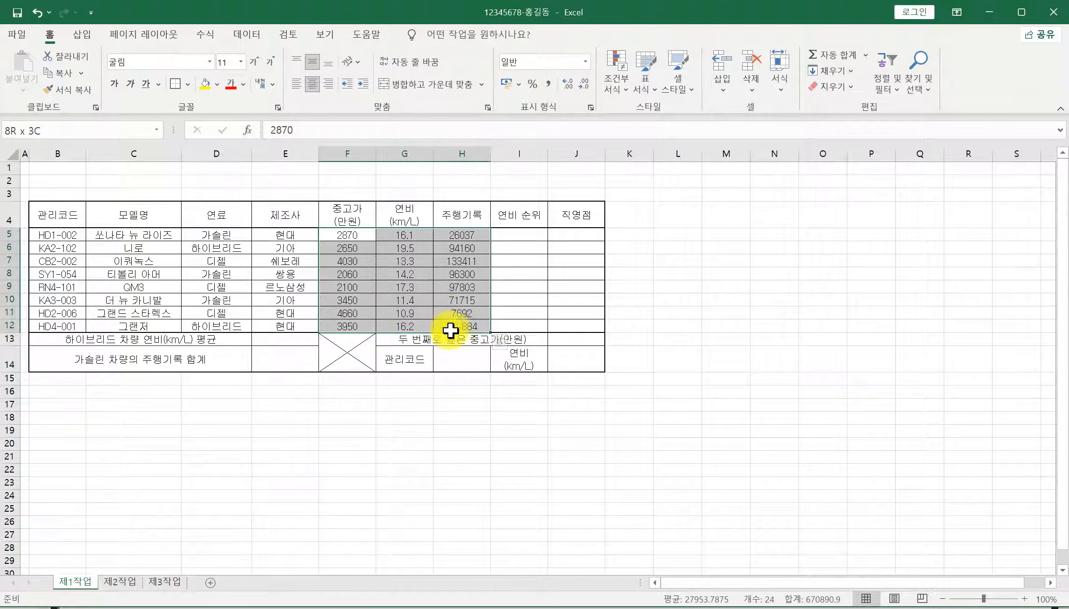
left_click(326, 85)
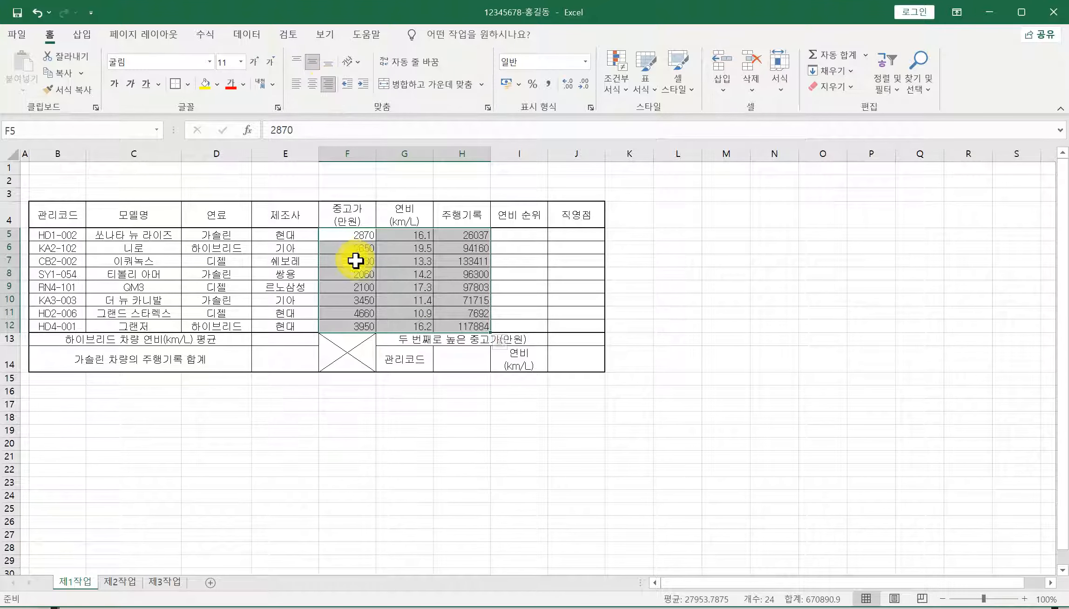
left_click_drag(340, 235, 341, 324)
left_click_drag(462, 235, 463, 327, "ctrl")
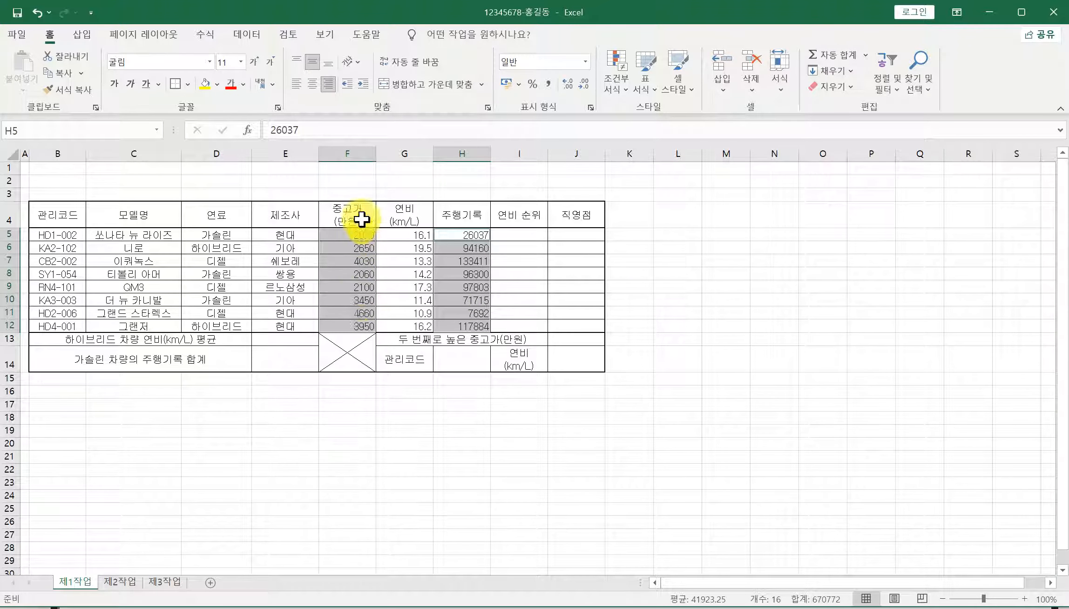
left_click(549, 85)
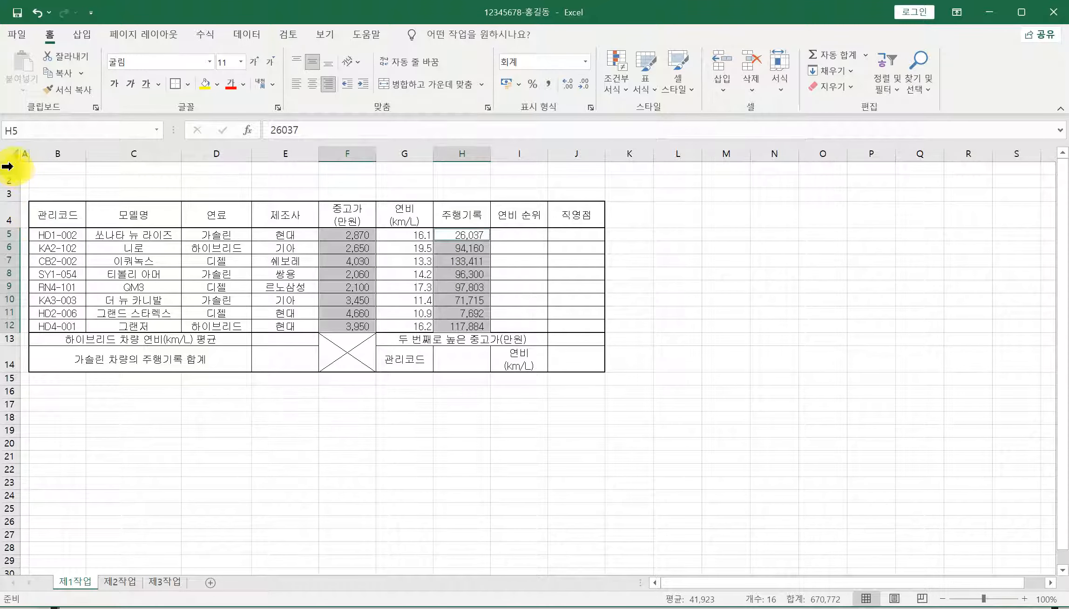
Step: Increase the row heights of rows 1 to 14, making rows 5 to 13 and row 14 additionally taller
left_click_drag(7, 166, 7, 363)
left_click(4, 232)
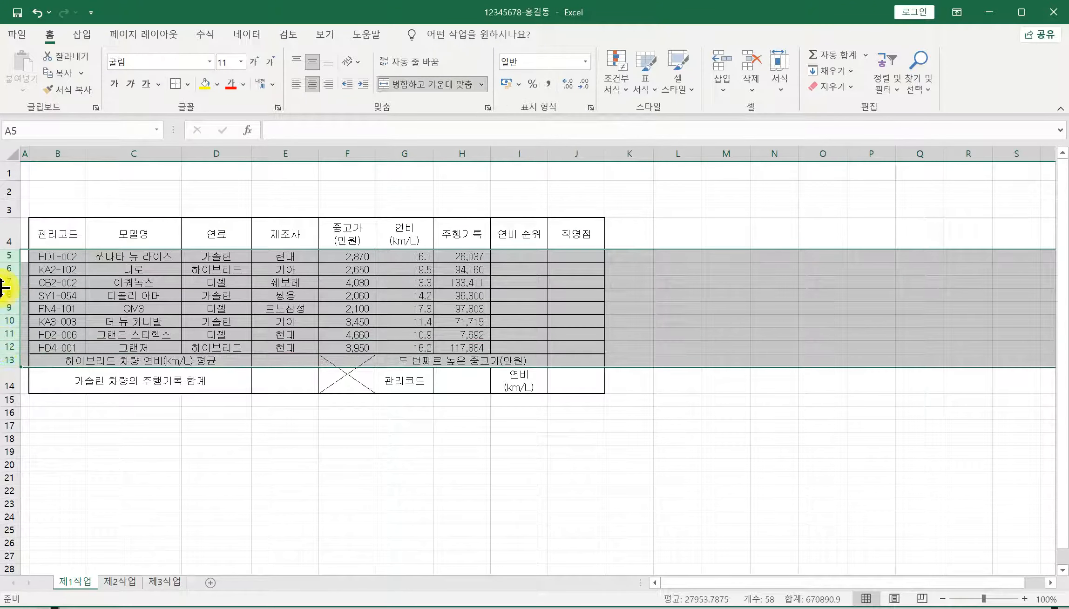
left_click_drag(11, 263, 17, 270)
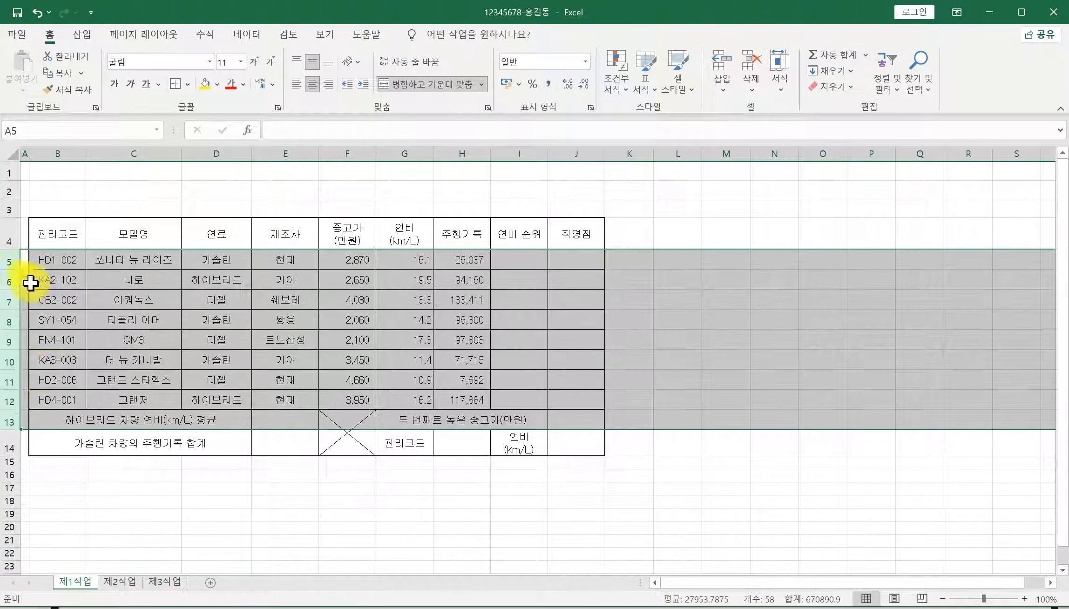
left_click(7, 447)
left_click_drag(9, 456, 9, 463)
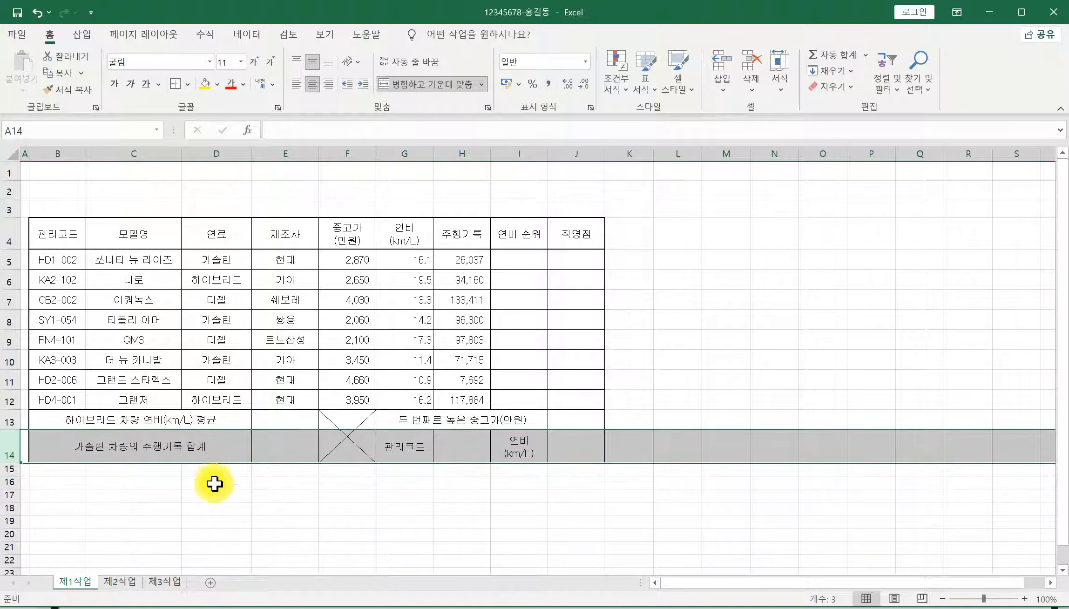
left_click(219, 495)
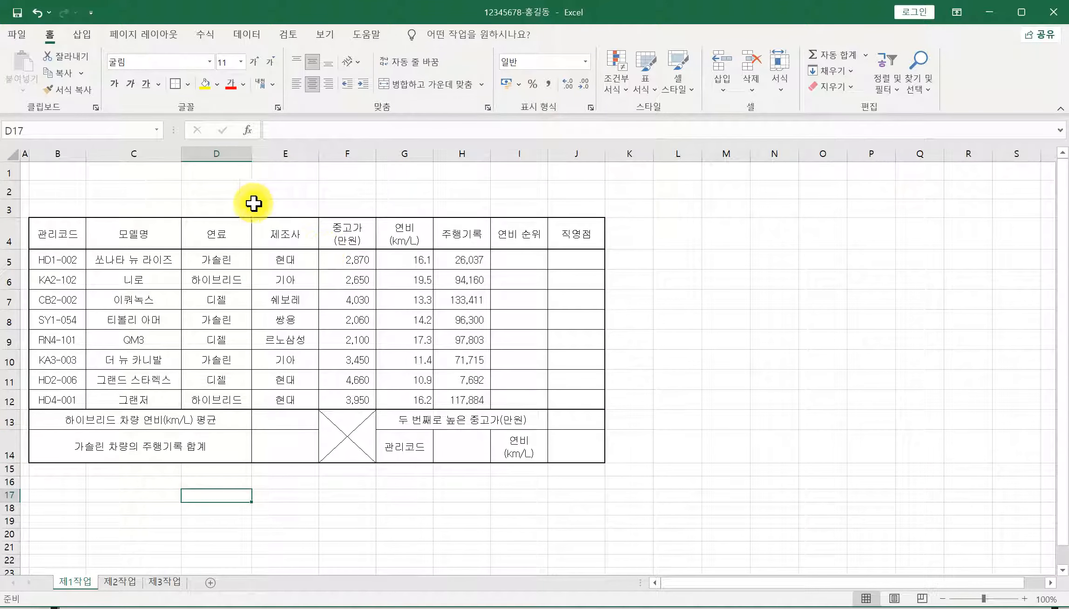
Step: Insert a 사각형: 잘린 위쪽 모서리 shape about 14.09 cm wide and 1.78 cm high above the table, spanning B1:G3
left_click(83, 35)
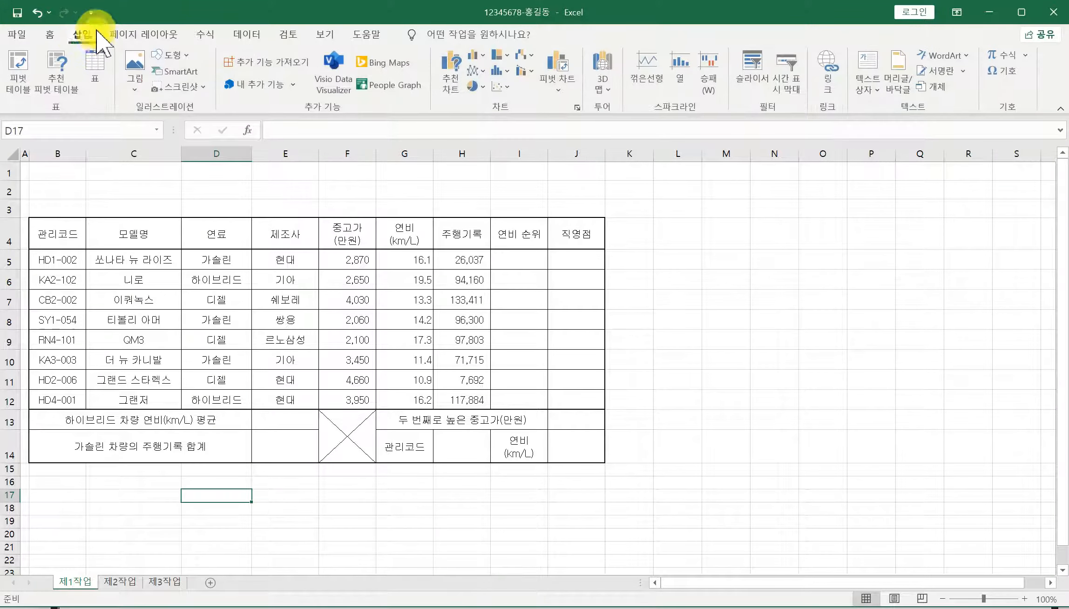
left_click(189, 56)
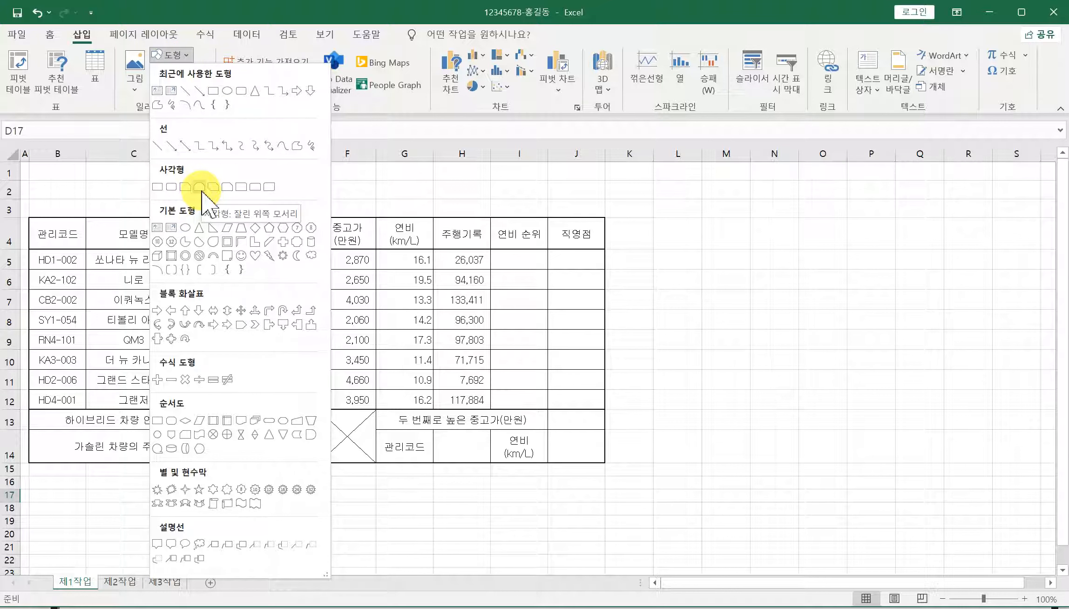
left_click(200, 187)
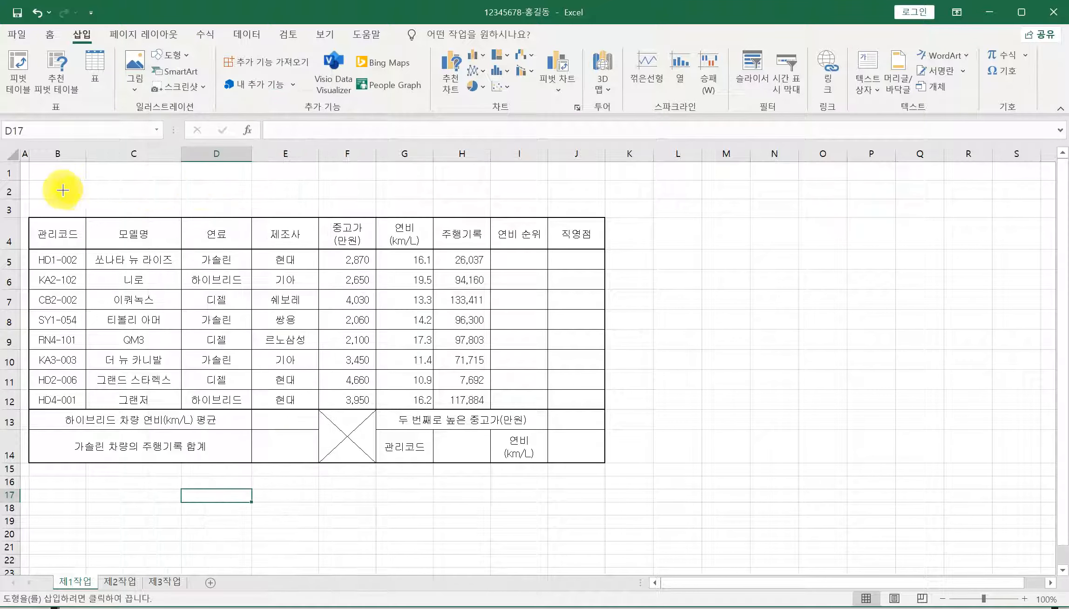
left_click_drag(42, 167, 406, 213)
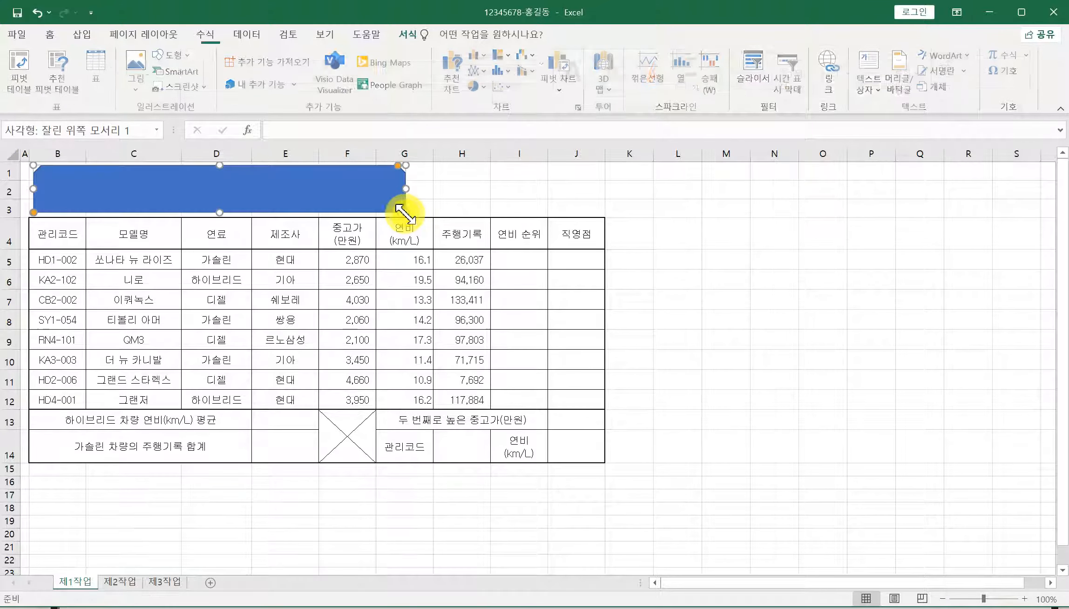
Step: Apply an outer shadow offset to the right to the shape and enter the title 신규 등록 중고차 상세 정보 in it
left_click(513, 88)
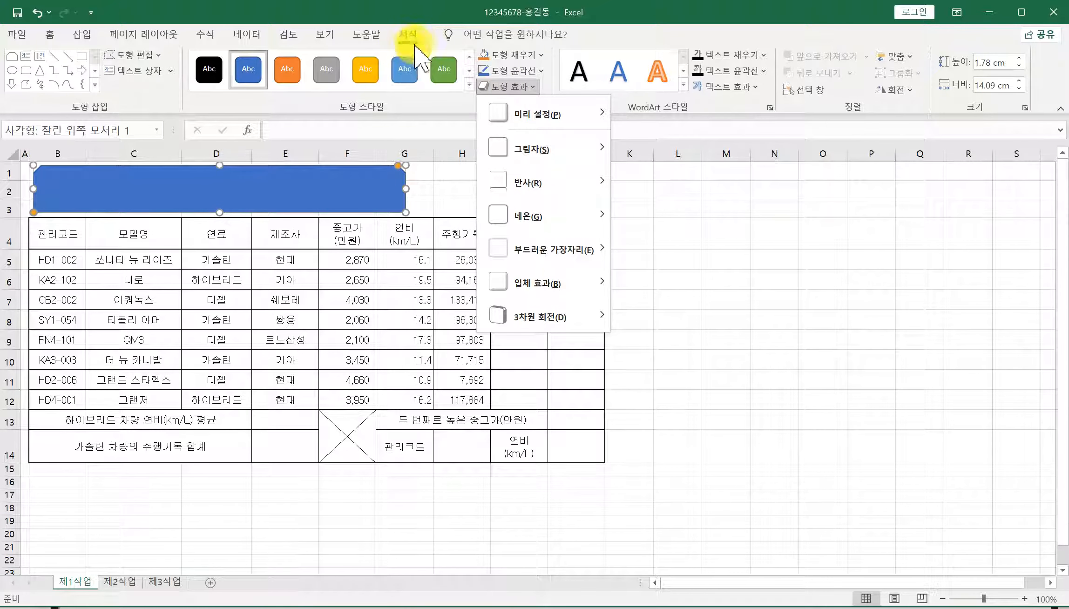
left_click(499, 88)
left_click(497, 87)
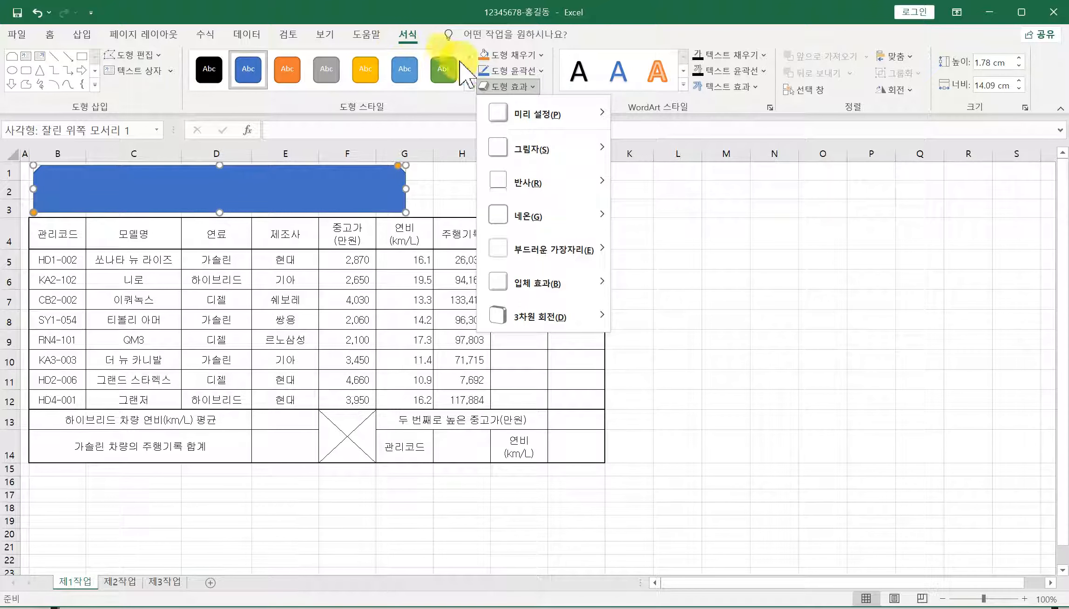
mouse_move(535, 149)
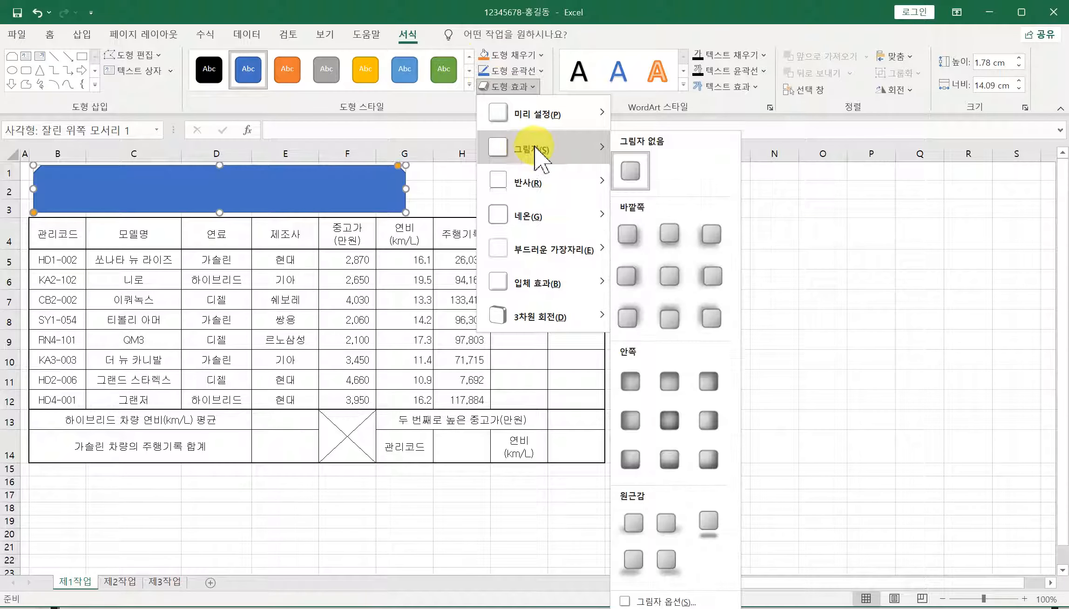
left_click(628, 284)
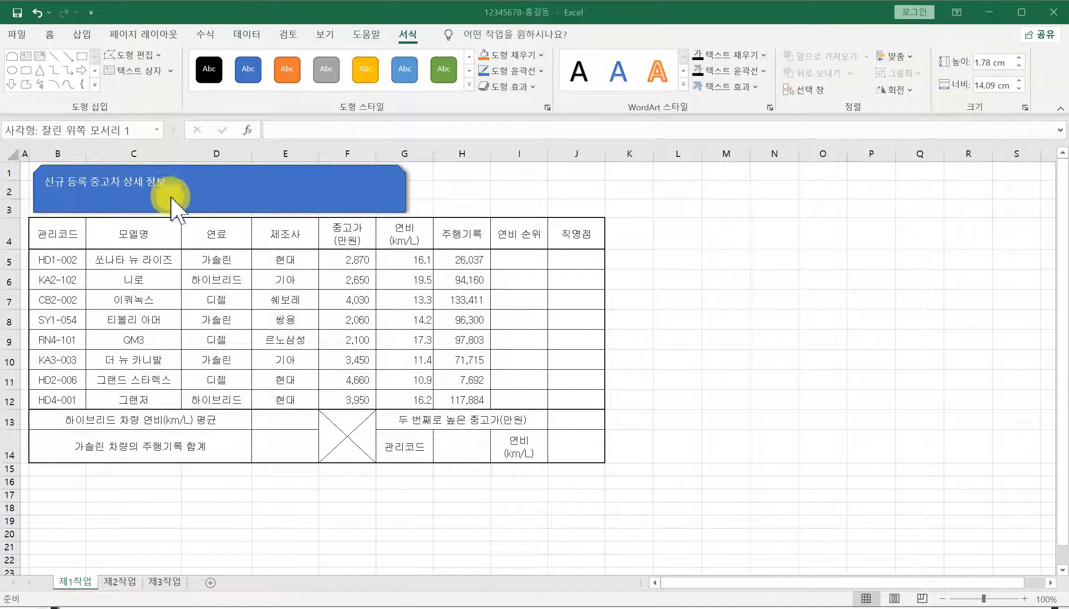
Step: Change the font of the title shape's text to 굴림
left_click(172, 183)
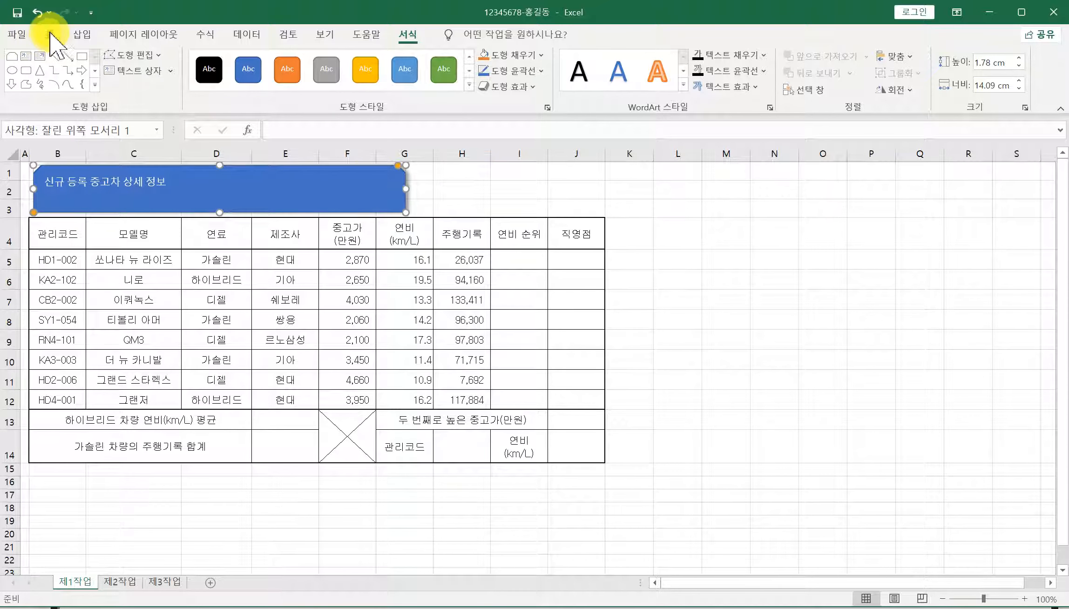
left_click(49, 34)
left_click(208, 61)
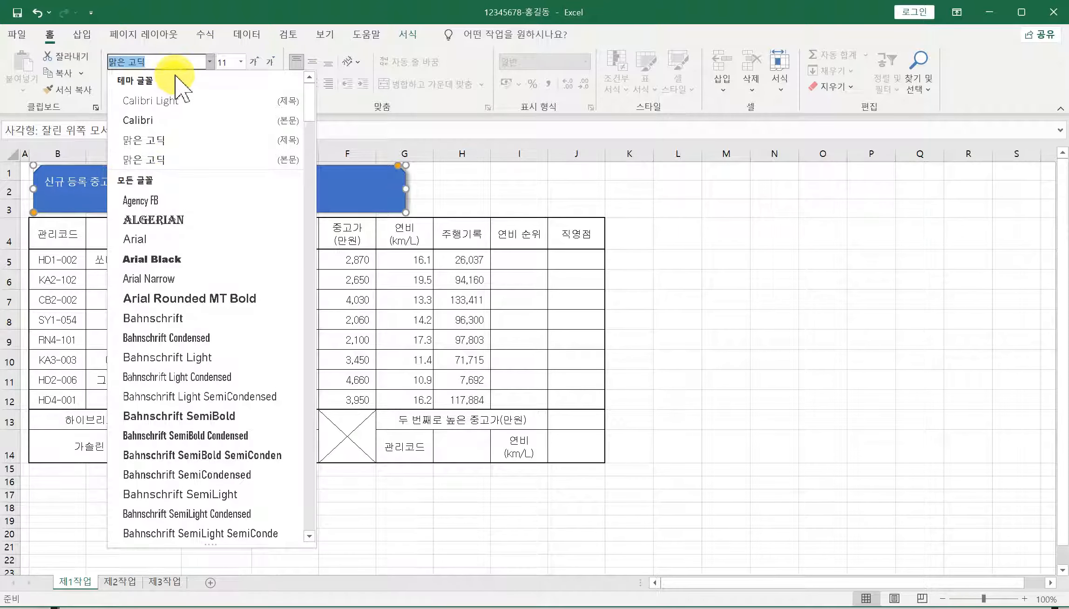
type("굴림")
key("Return")
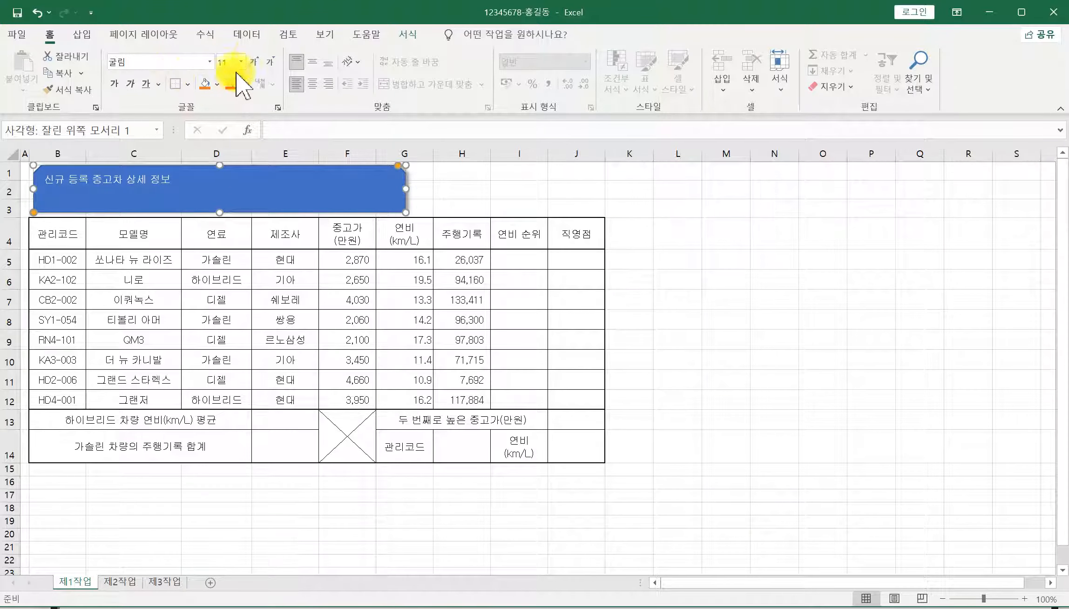
Step: Set the title text's size to 24 and make it bold
left_click(255, 62)
left_click(255, 62)
left_click(255, 63)
left_click(255, 62)
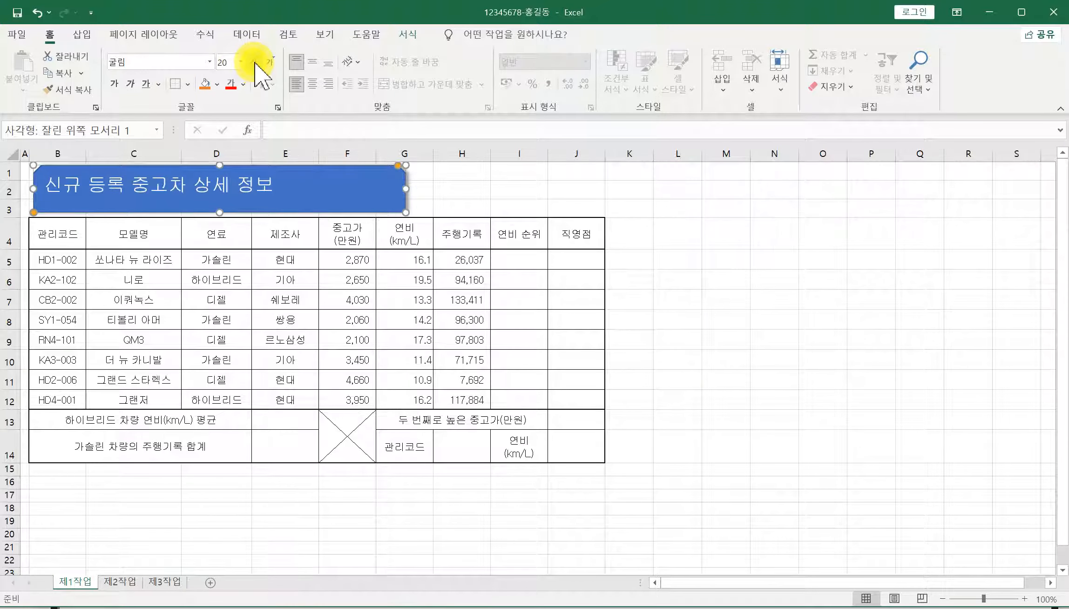
left_click(254, 63)
left_click(254, 62)
left_click(255, 63)
left_click(255, 63)
left_click(269, 62)
left_click(269, 61)
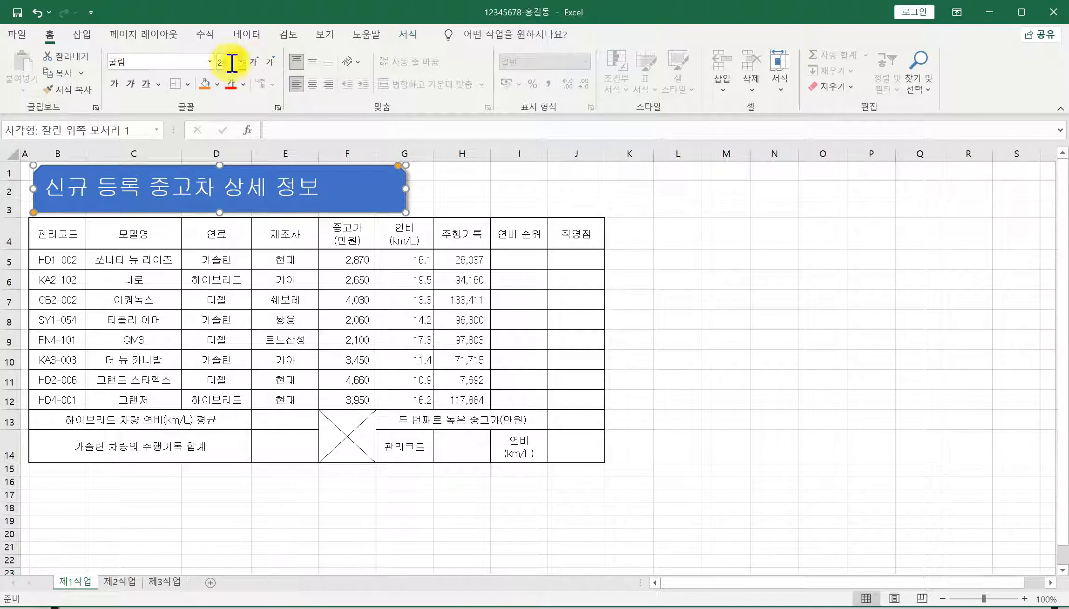
left_click(116, 84)
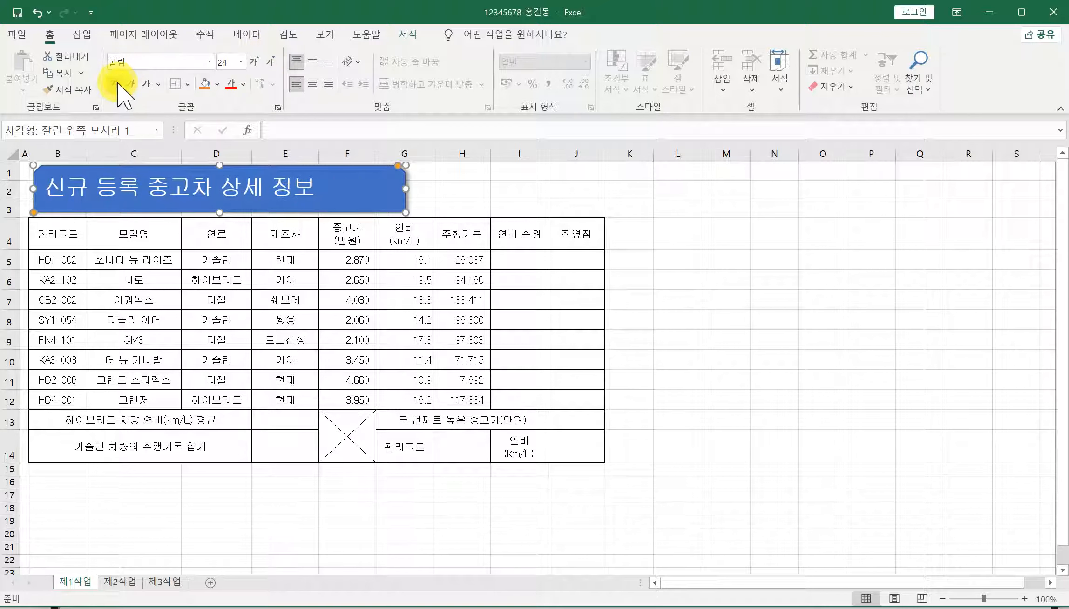
Step: Color the title text black and fill the shape with yellow
left_click(242, 85)
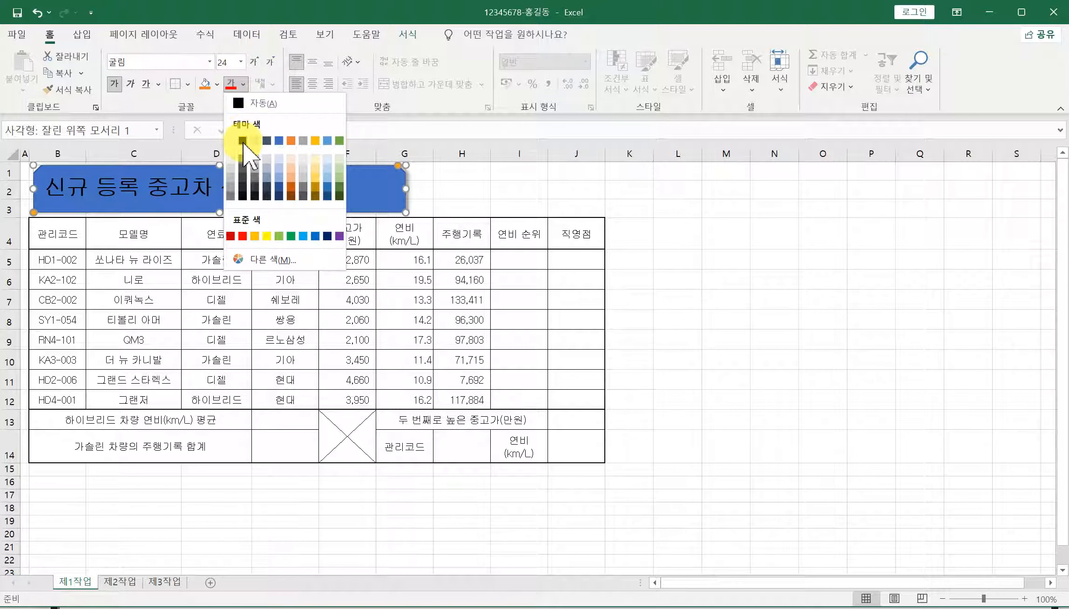
left_click(242, 141)
left_click(218, 86)
left_click(241, 236)
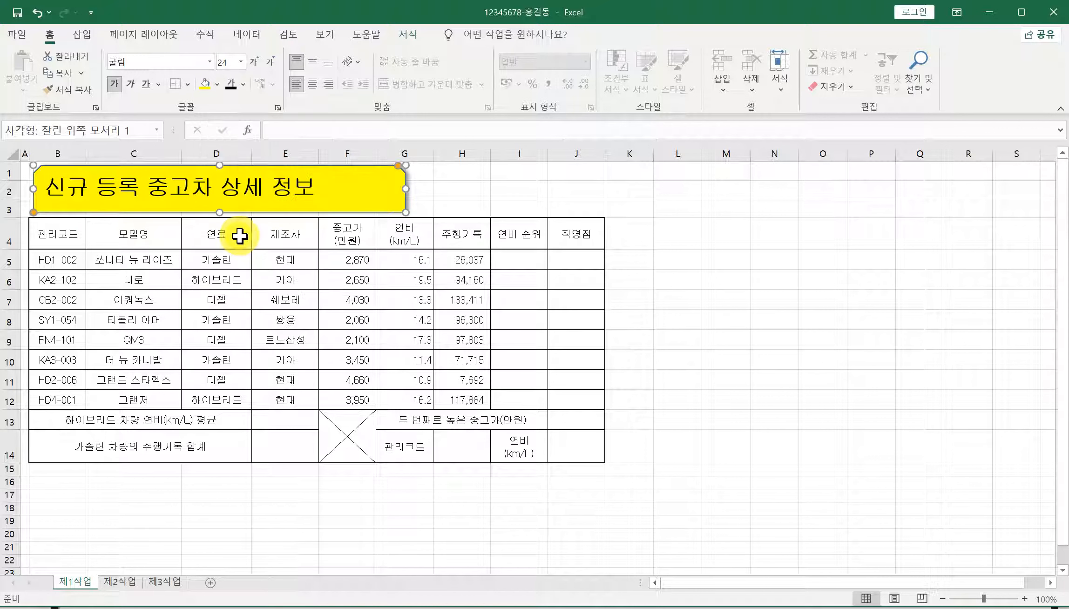
Step: Center the title text vertically and horizontally within the shape, and deselect the shape
left_click(315, 64)
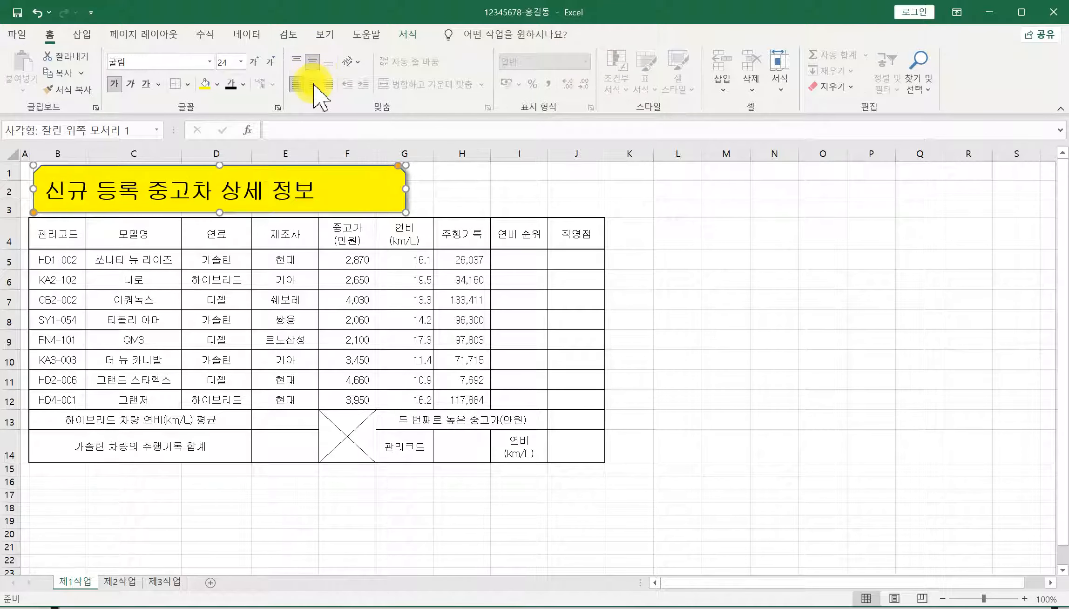
left_click(312, 83)
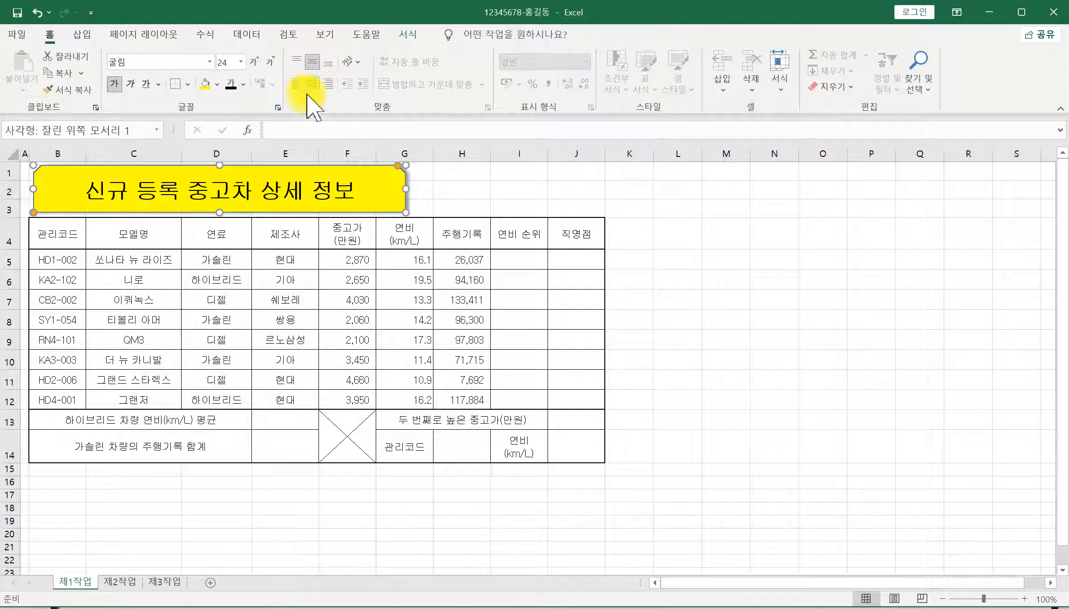
left_click(461, 196)
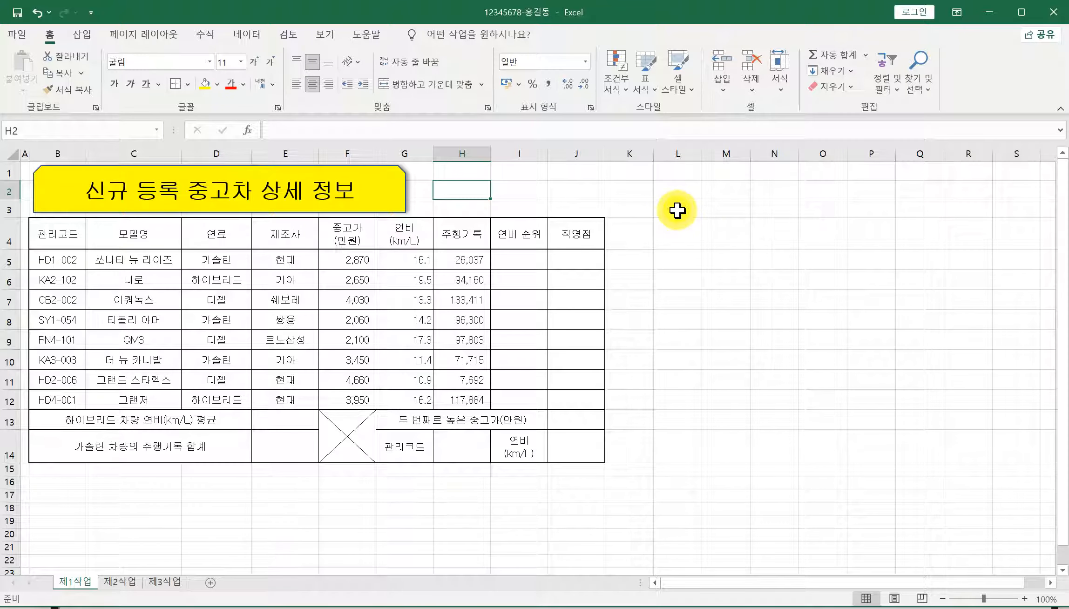
Step: Enter 확인 in cell K15, split over two lines with one character per line
left_click_drag(632, 473, 786, 552)
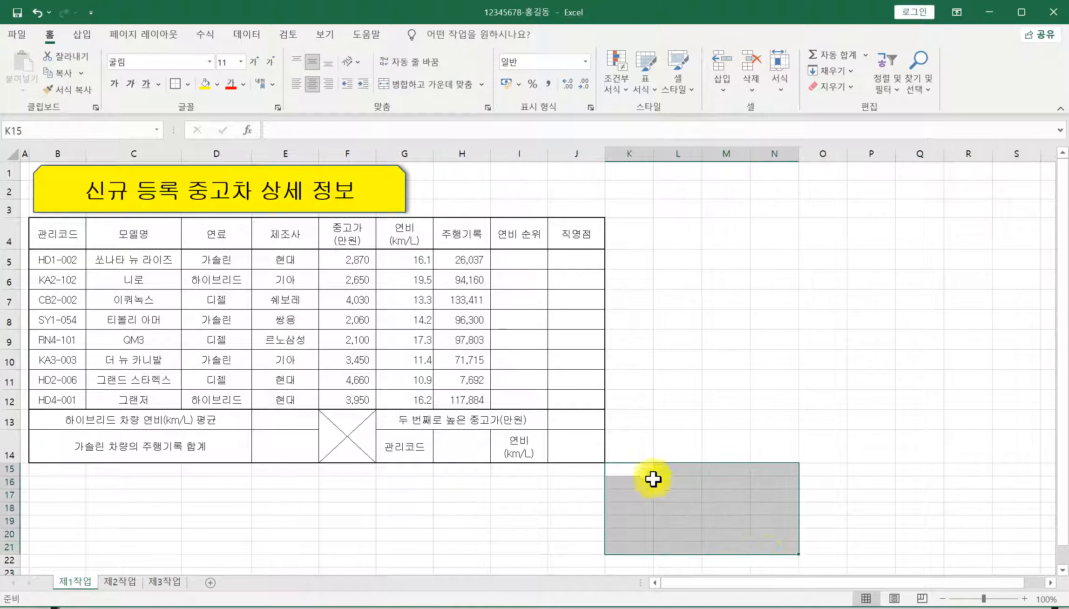
left_click(625, 470)
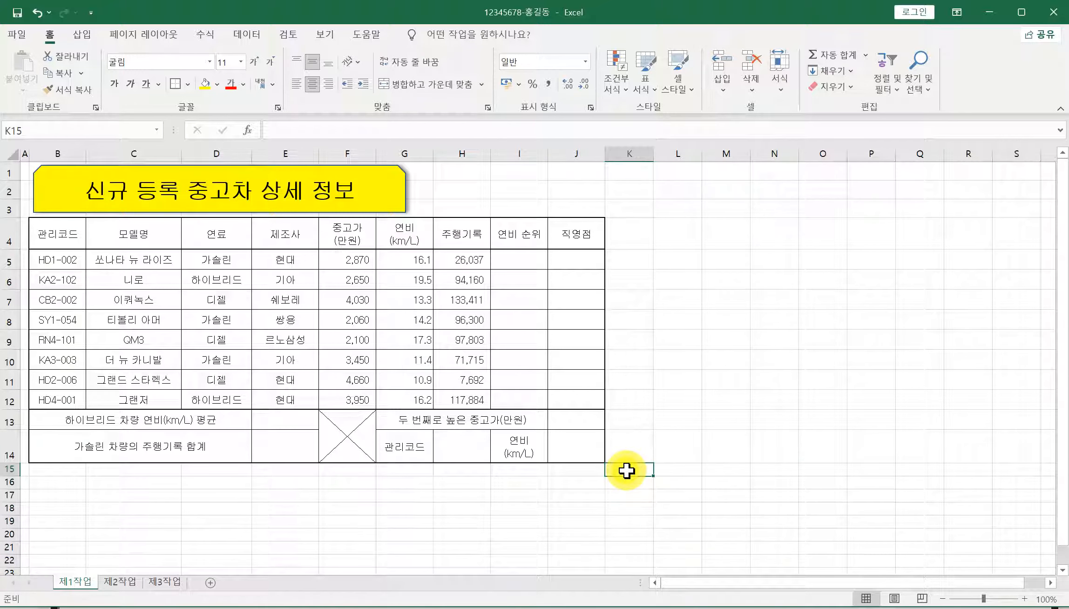
type("화")
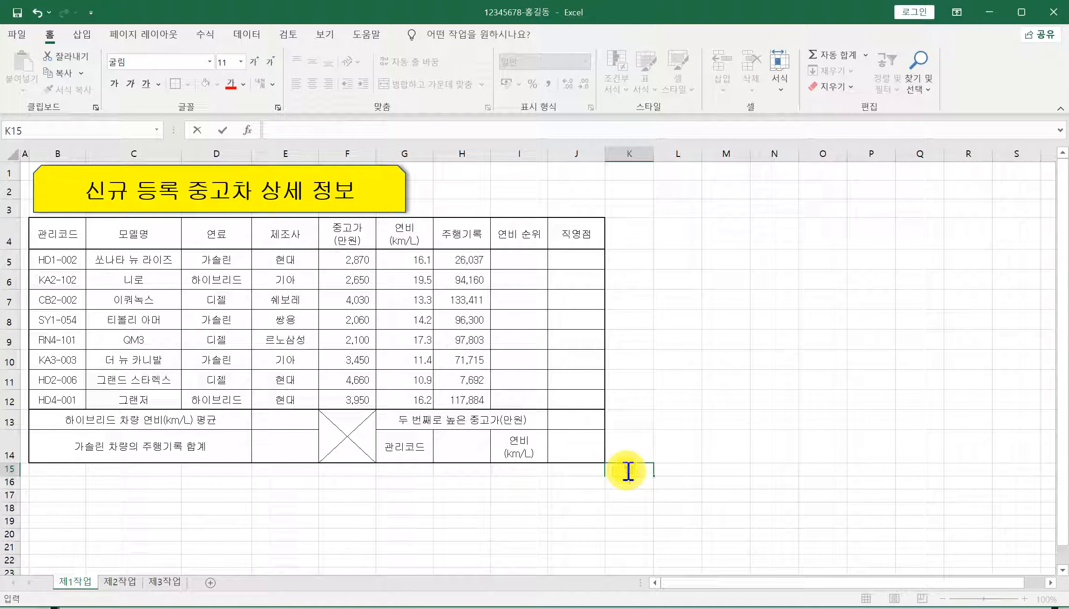
type("ㄴ")
key("Return")
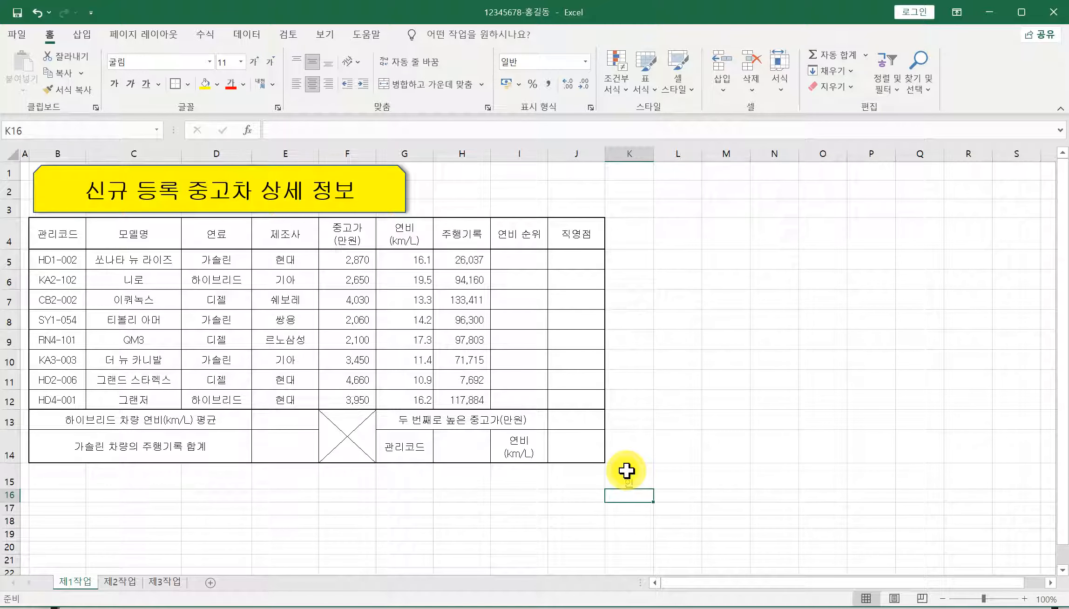
Step: Merge and center cells K15:K16 and narrow column K to fit the vertical 확인 label
left_click_drag(626, 471, 625, 493)
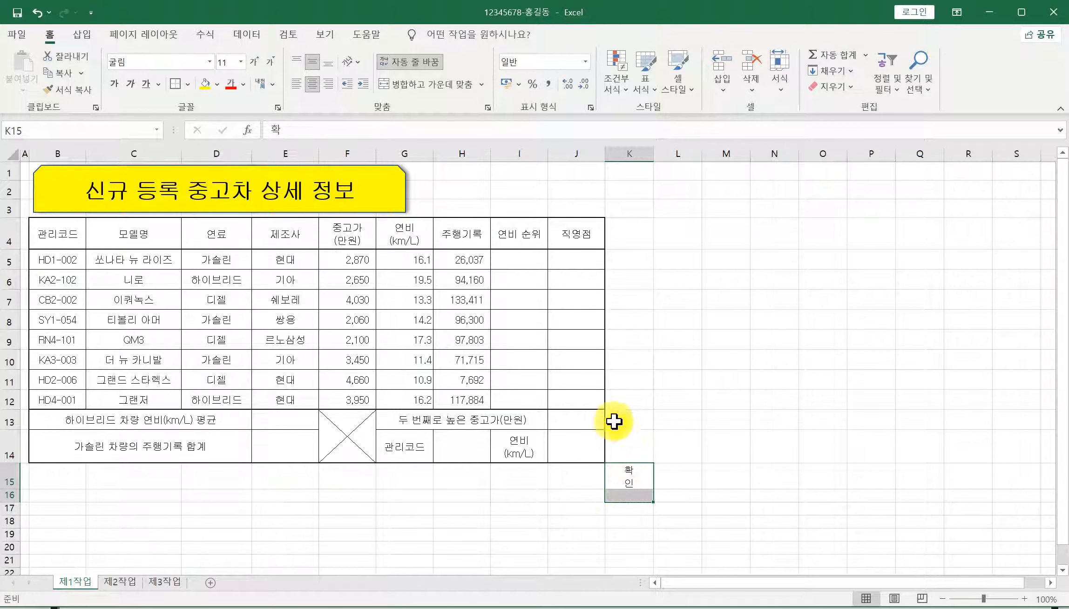
left_click(456, 88)
left_click_drag(653, 154, 631, 152)
Step: Reduce the height of row 15 and make row 16 taller to leave space for signatures
left_click_drag(9, 485, 14, 478)
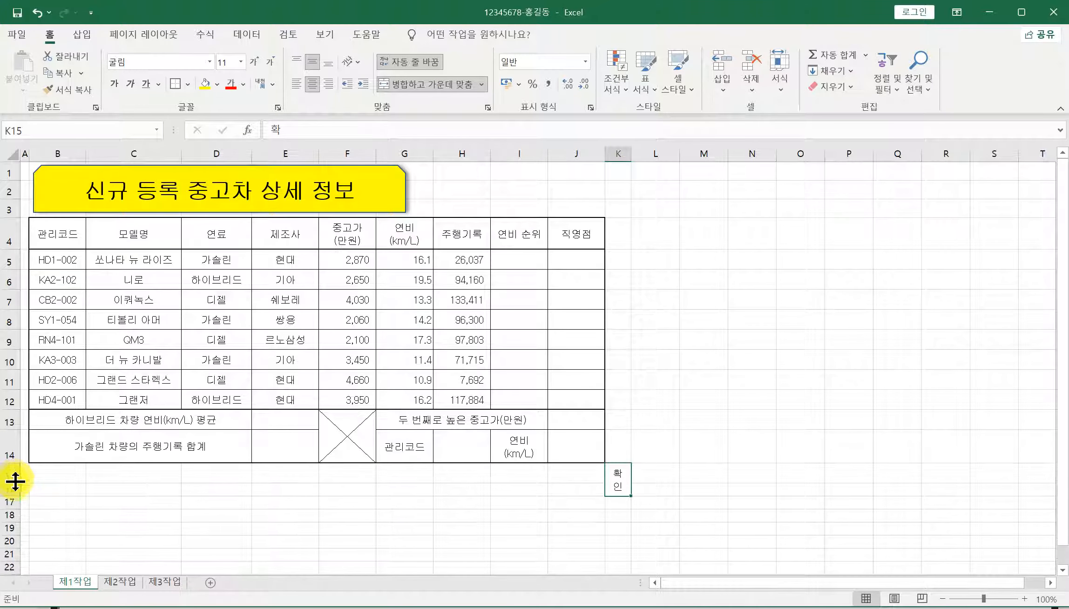
left_click(13, 489)
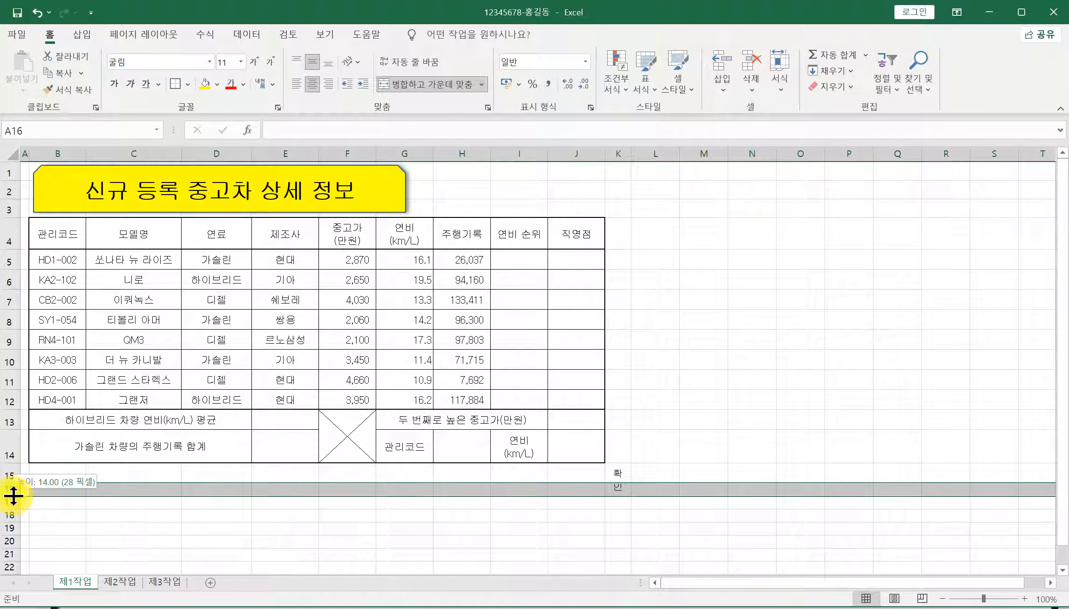
left_click_drag(14, 495, 11, 515)
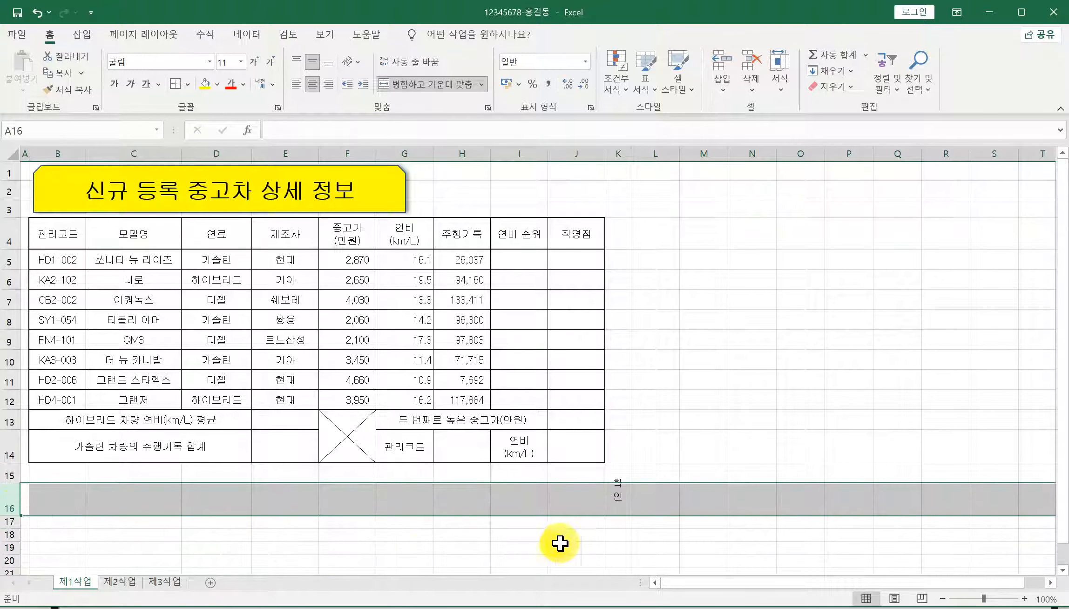
left_click(622, 493)
Step: Enter the headings 담당, 팀장 and 이사 in cells L15, M15 and N15
left_click(645, 477)
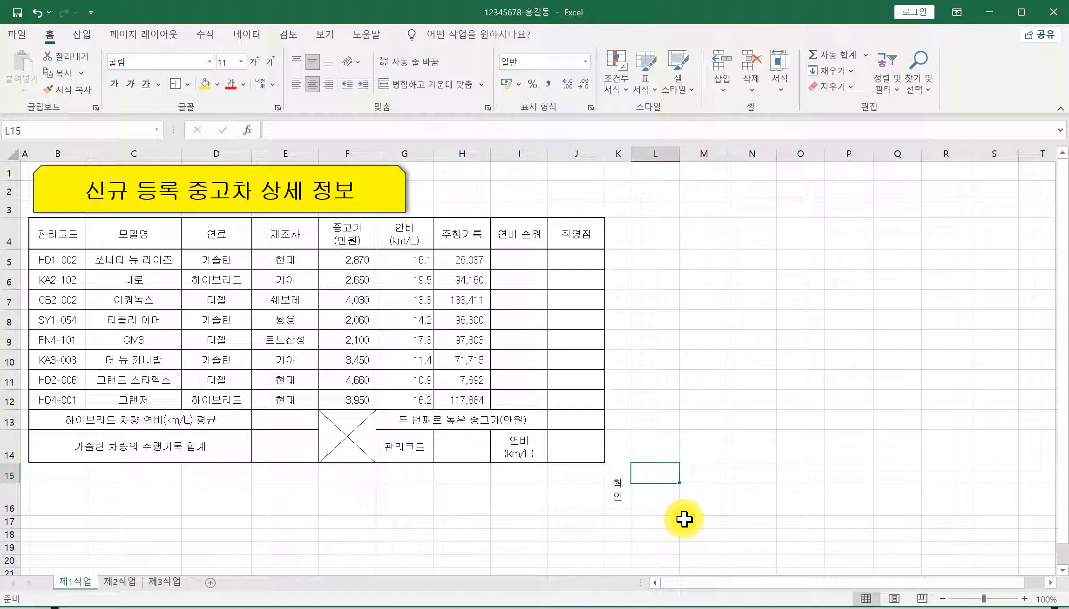
type("ㄷ")
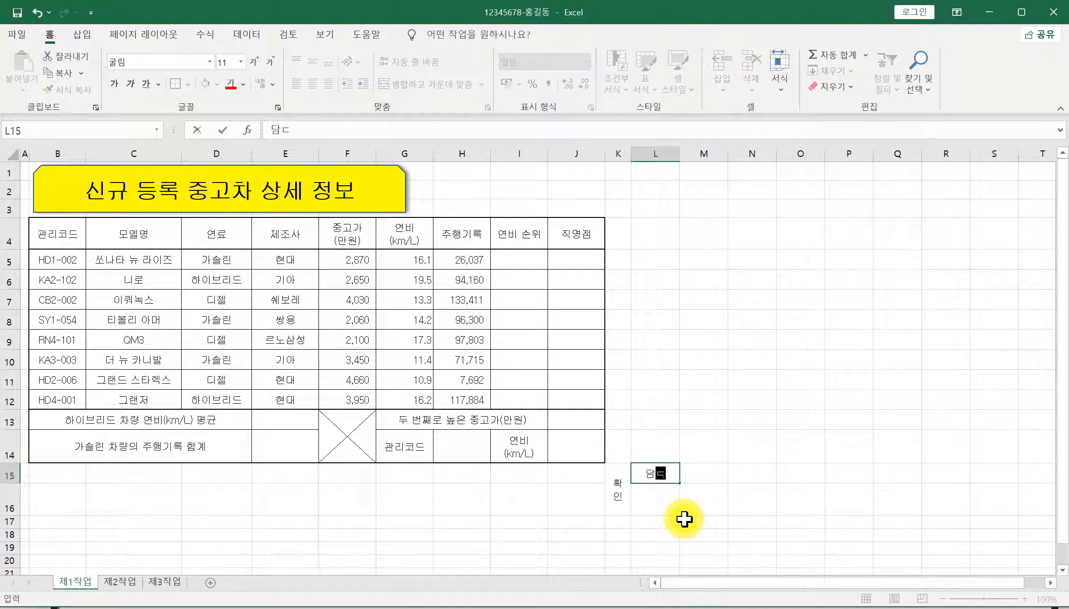
type("당")
key("Tab")
type("티")
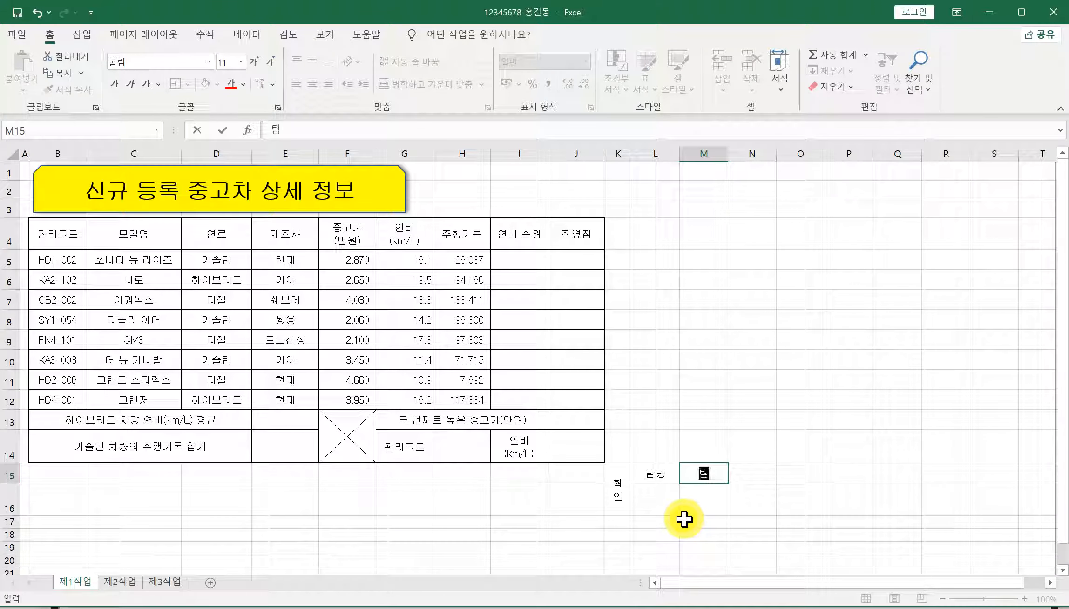
type("ㅁ장")
key("Tab")
type("이ㅏ")
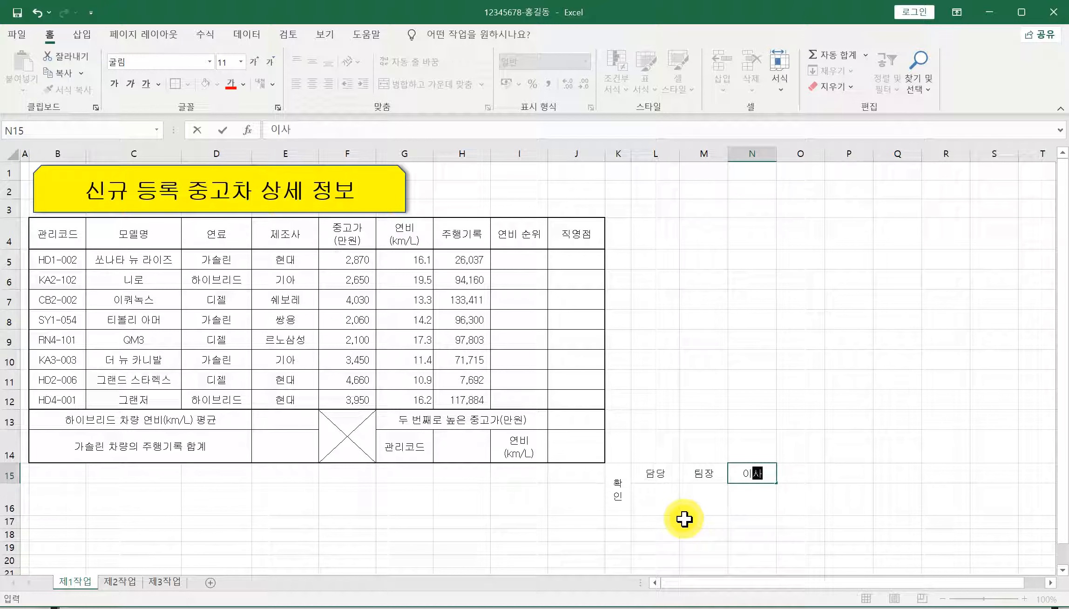
key("Return")
Step: Apply all borders to the approval box in K15:N16
left_click_drag(619, 492, 742, 490)
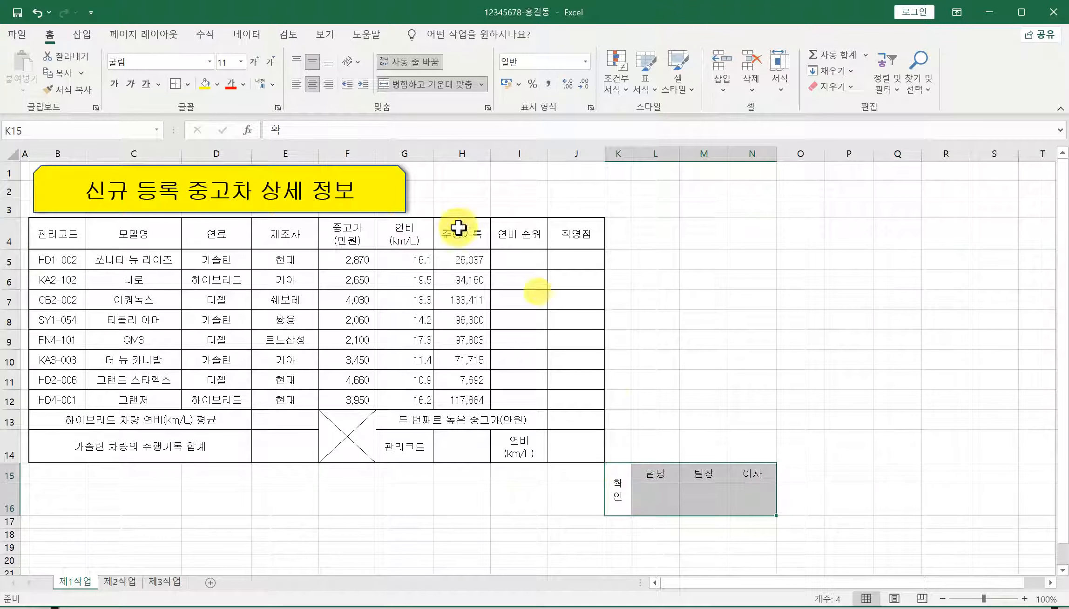
left_click(186, 84)
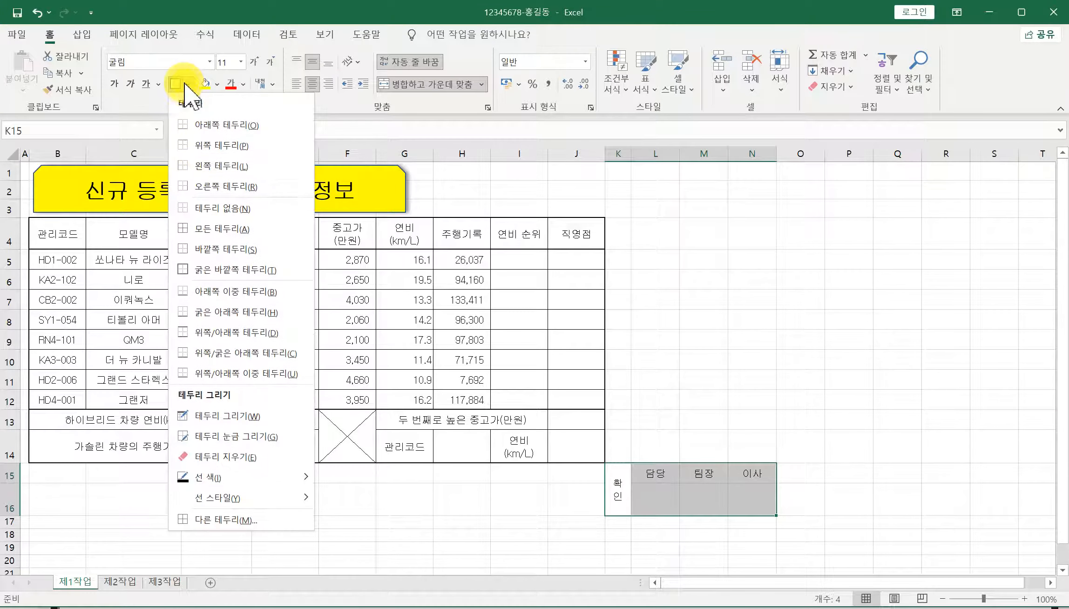
left_click(208, 229)
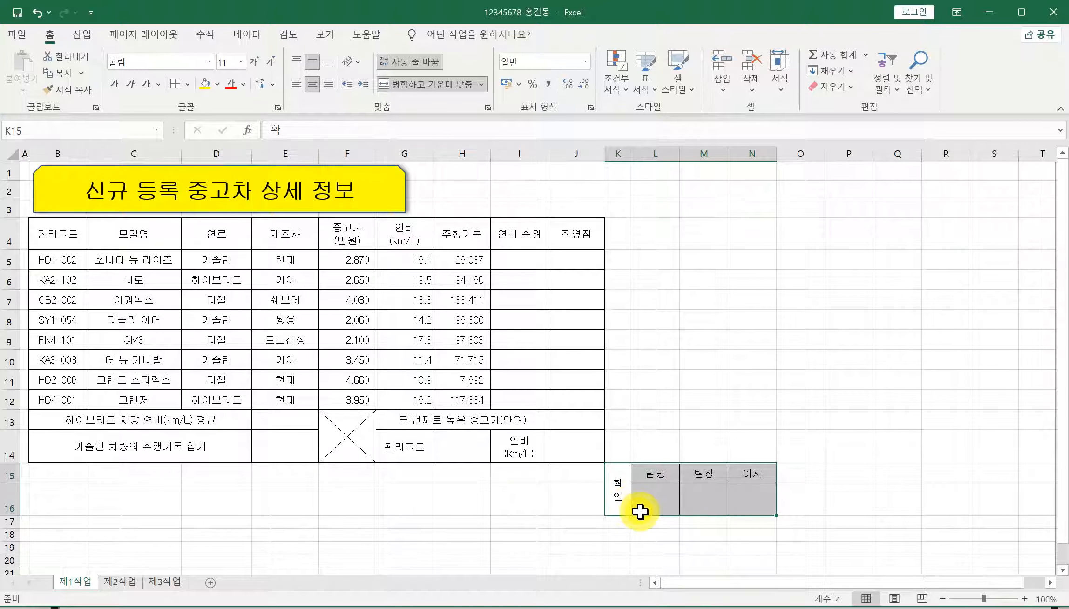
Step: Copy the approval box, paste it at H1 as a picture, and fit it above the table over H1:J3
key("ctrl+c")
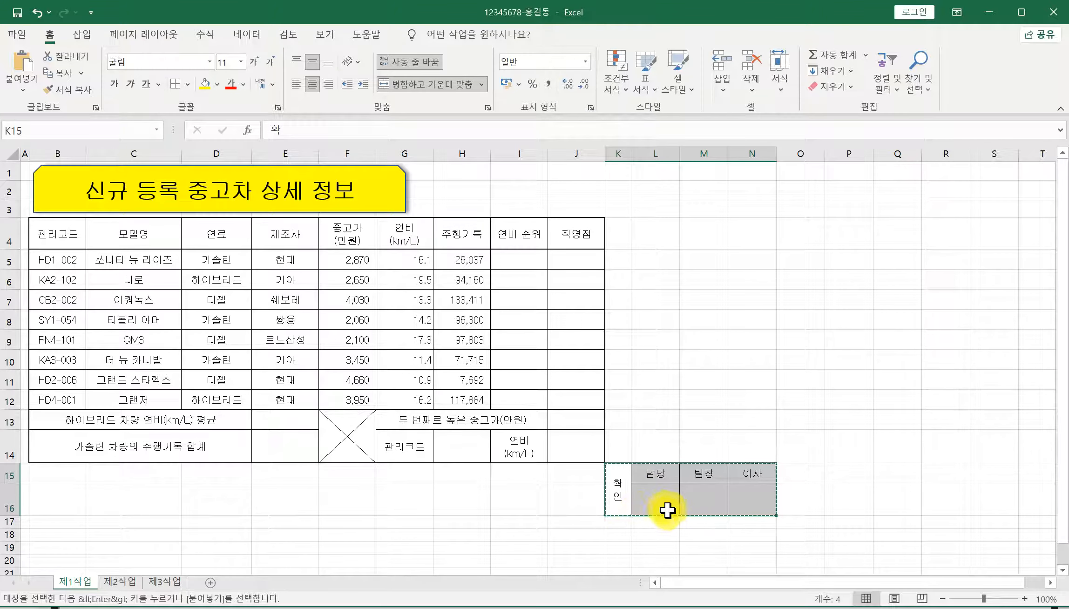
left_click(467, 171)
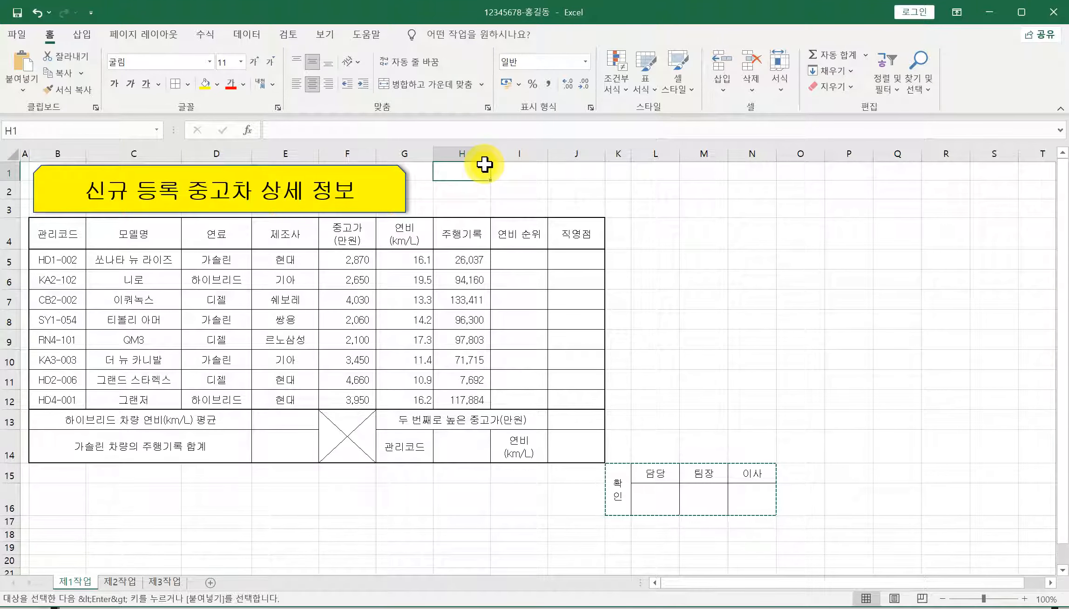
key("ctrl+v")
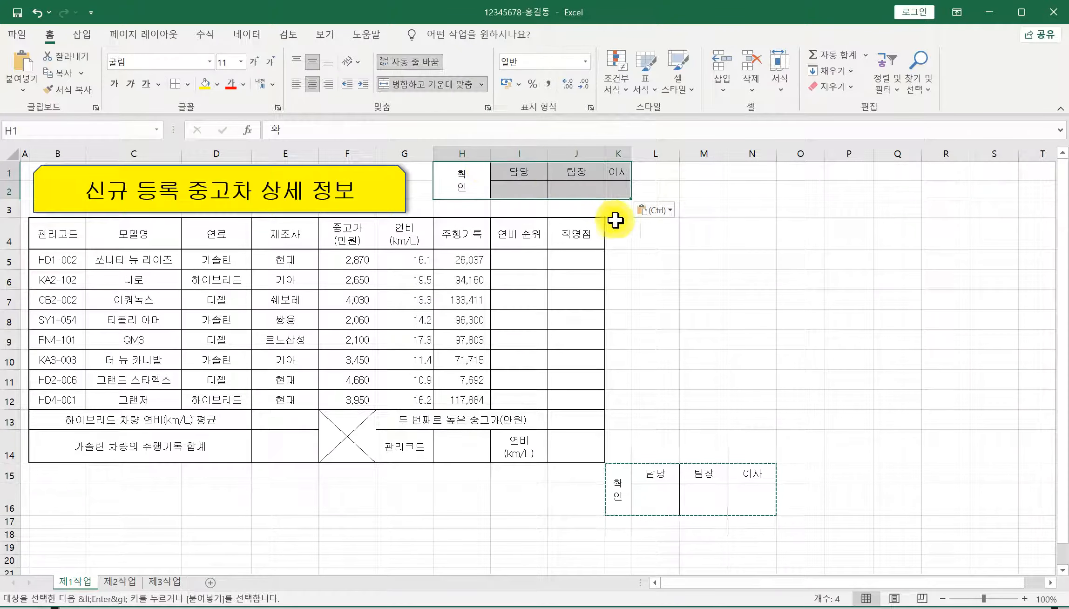
left_click(670, 213)
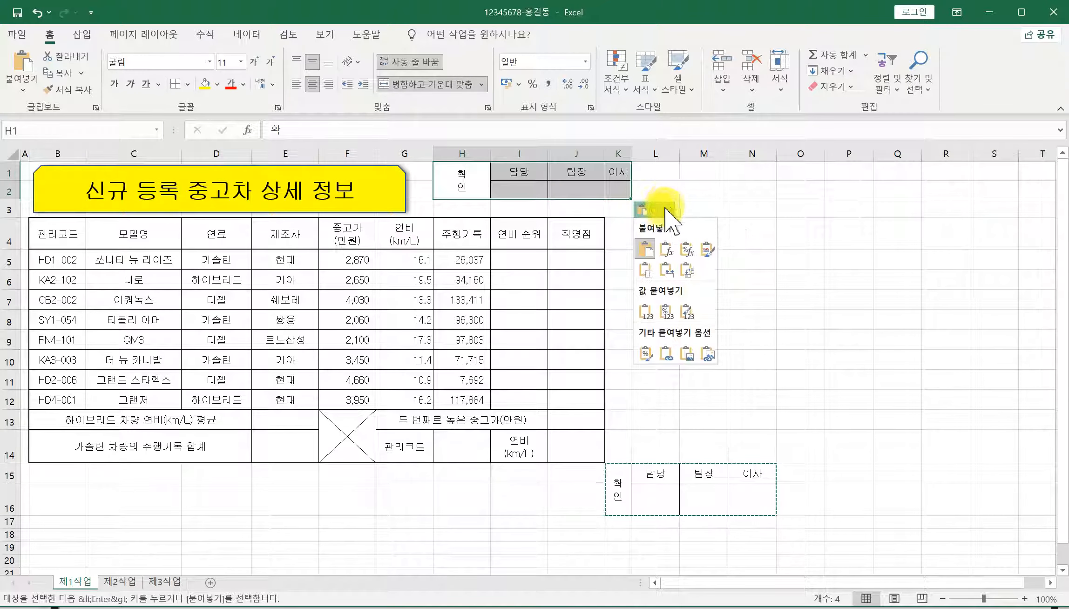
left_click(666, 208)
left_click(670, 212)
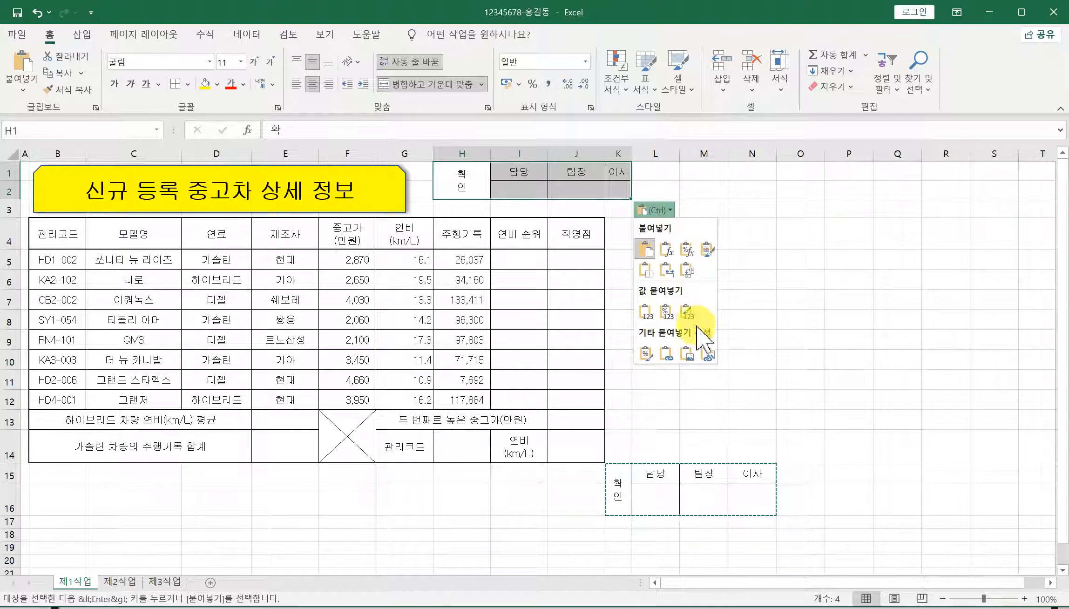
left_click(686, 355)
left_click_drag(580, 205, 580, 189)
Step: Delete the original approval box cells K15:N16, shifting the cells left
left_click_drag(619, 473, 752, 493)
right_click(752, 496)
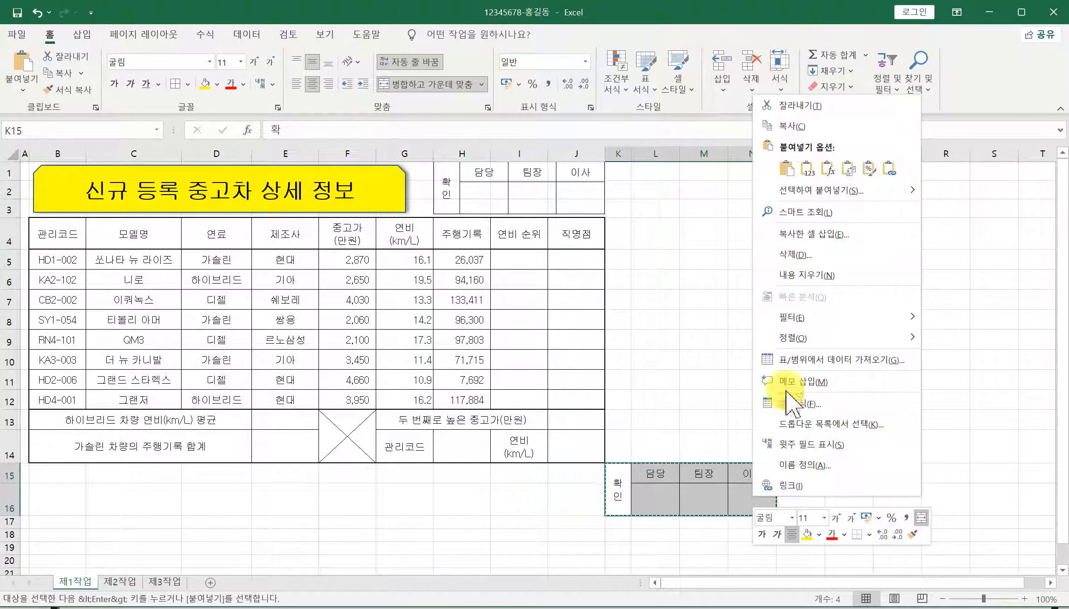
left_click(797, 260)
left_click(760, 224)
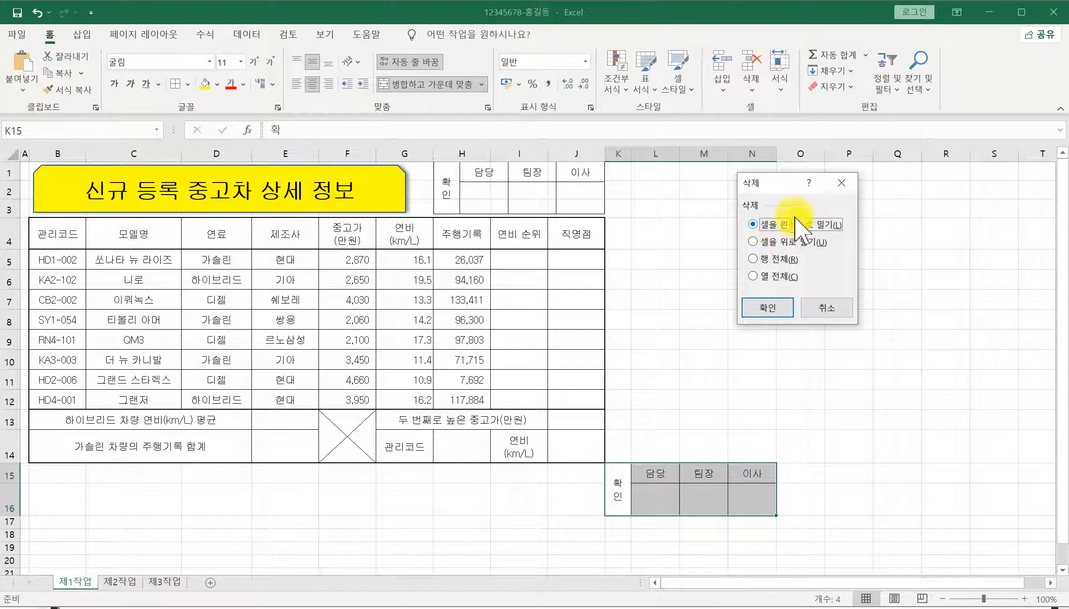
left_click(776, 315)
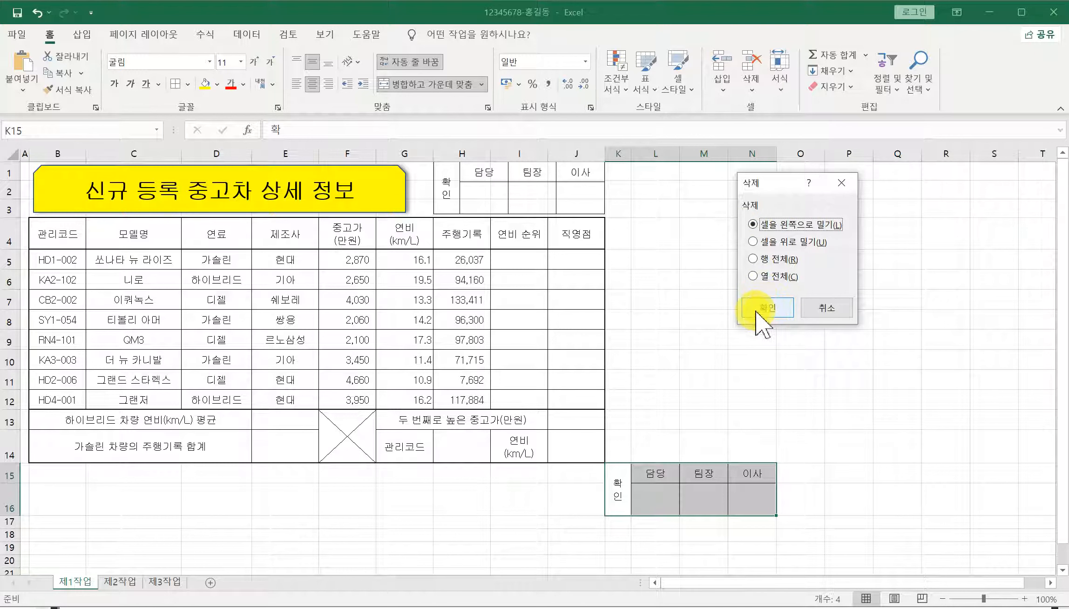
left_click(753, 345)
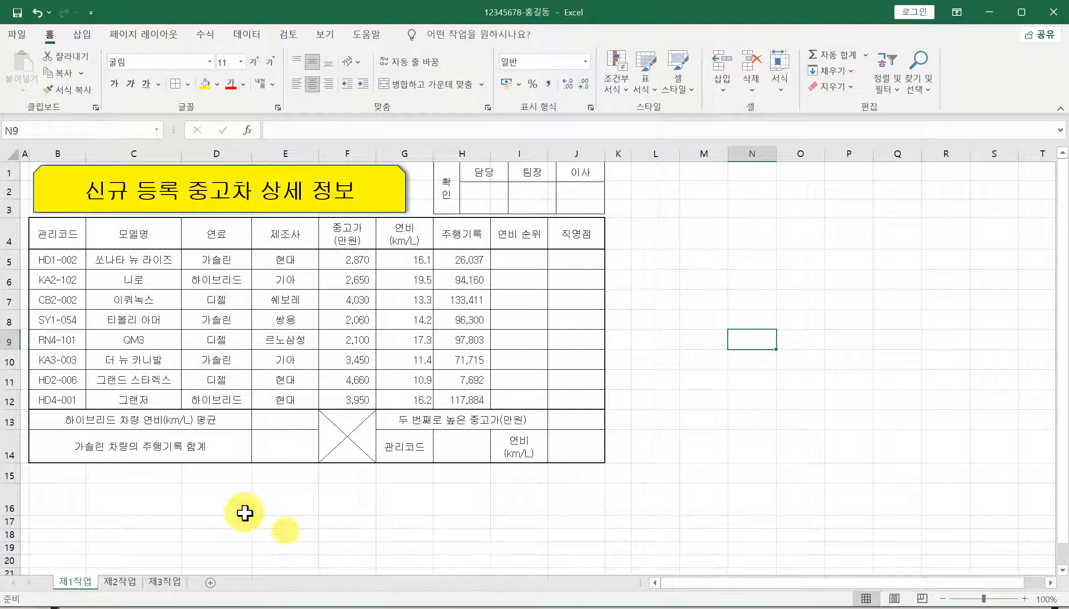
Step: Fill the header row B4:J4 and cells G14 and I14 with the standard orange color
left_click_drag(58, 238, 571, 244)
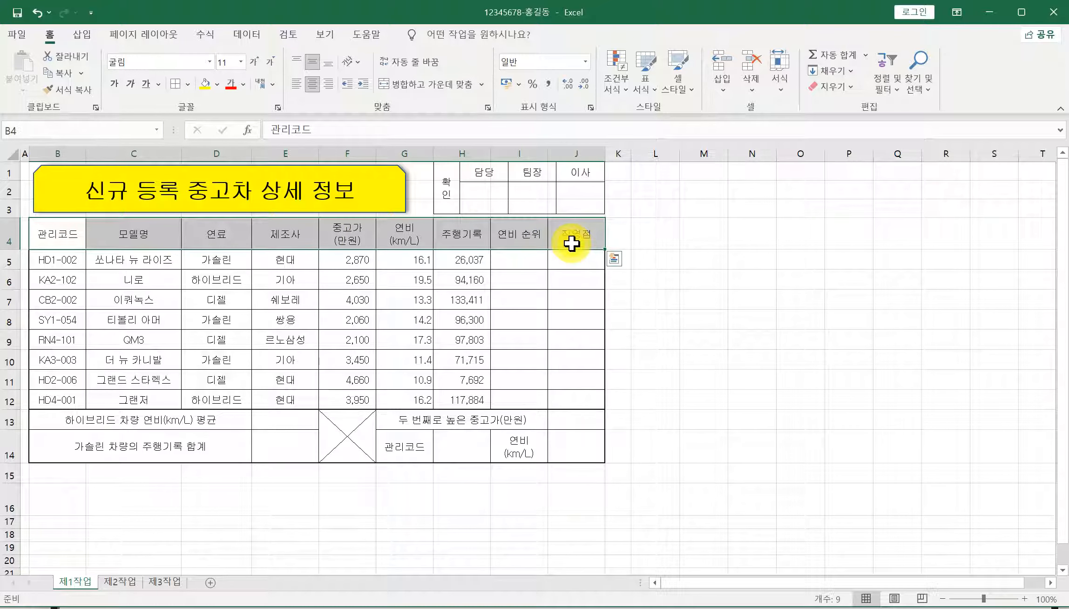
left_click(412, 450, "ctrl")
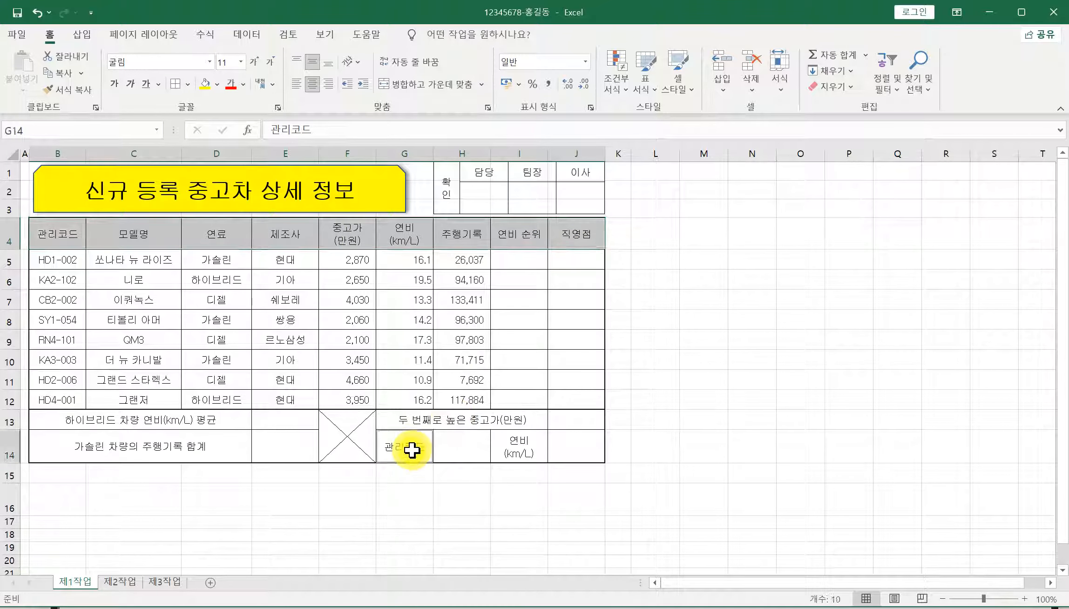
left_click(519, 453, "ctrl")
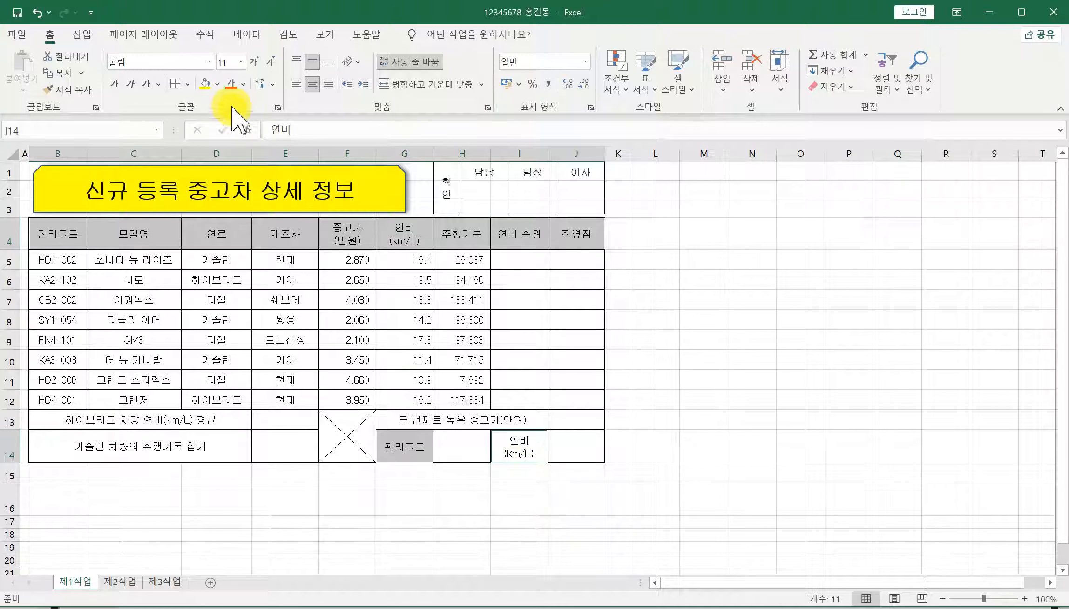
left_click(216, 84)
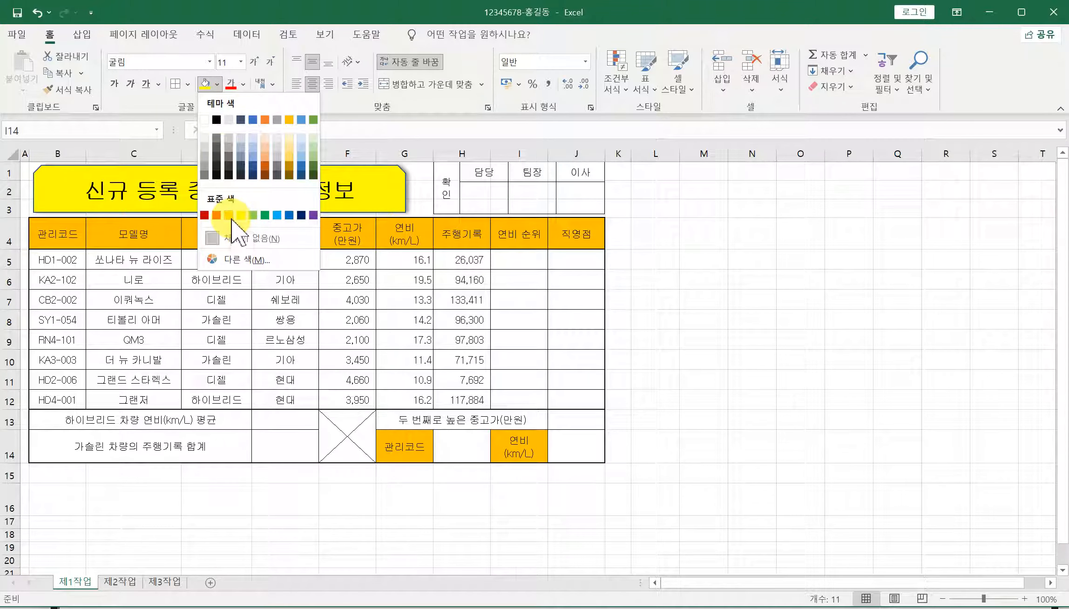
left_click(228, 214)
left_click(468, 454)
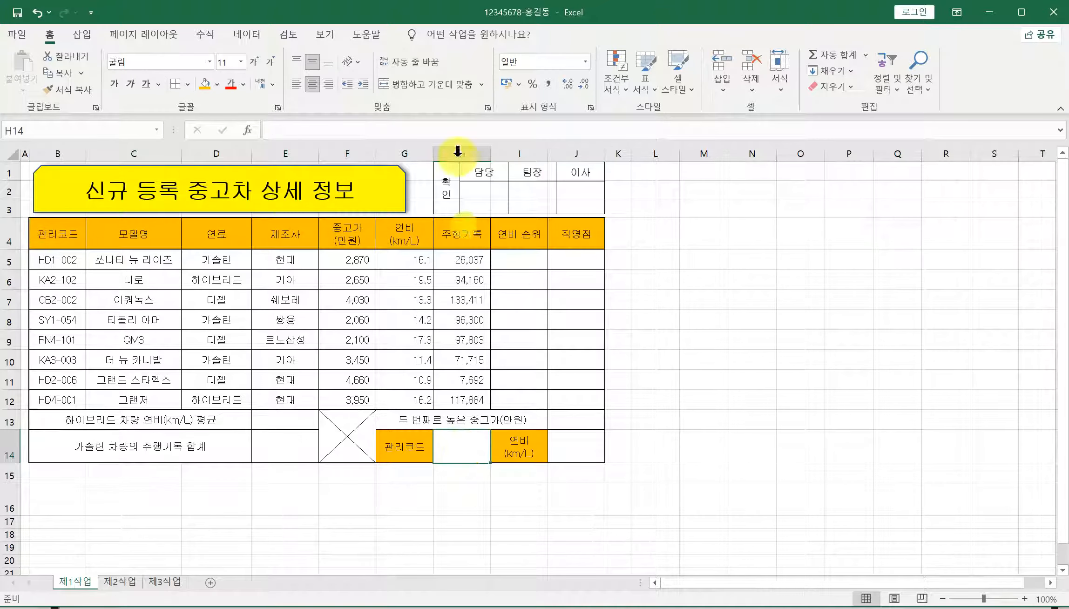
Step: Restrict cell H14 with list data validation using B5:B12 as the source
left_click(458, 153)
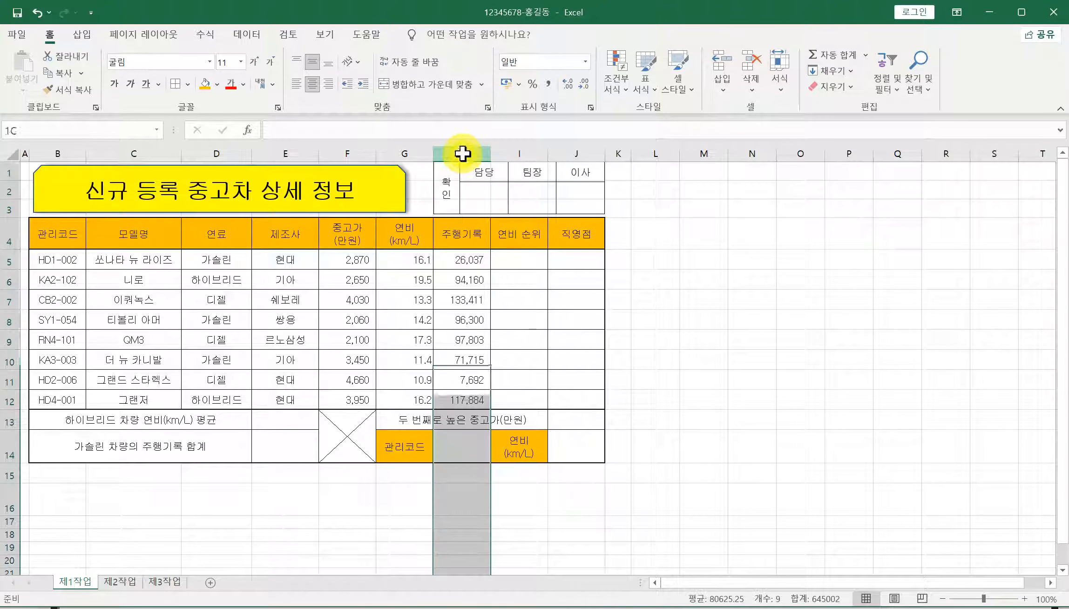
left_click(460, 457)
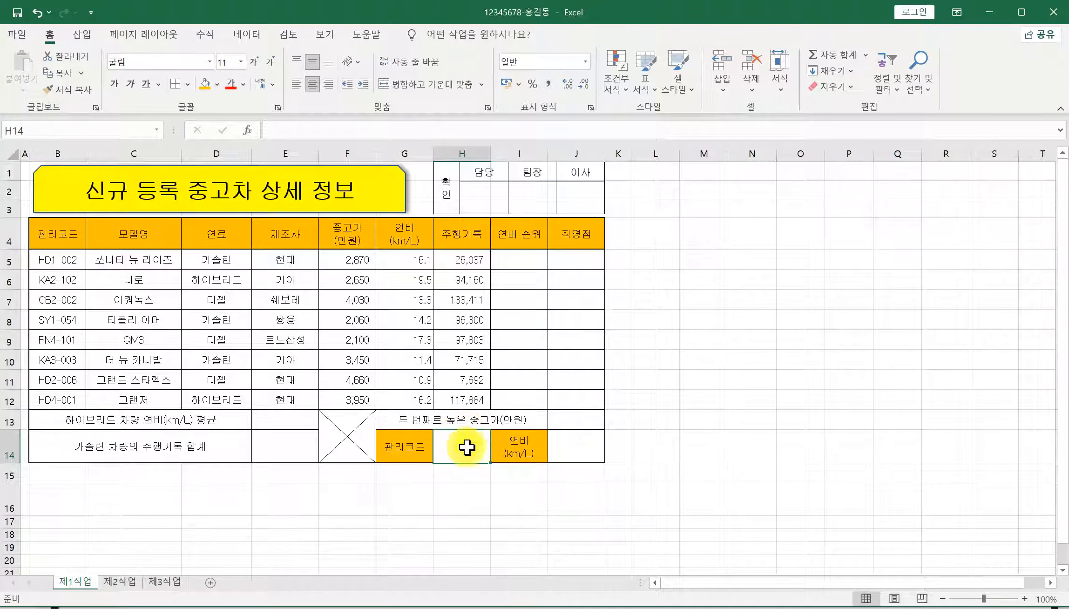
left_click(256, 41)
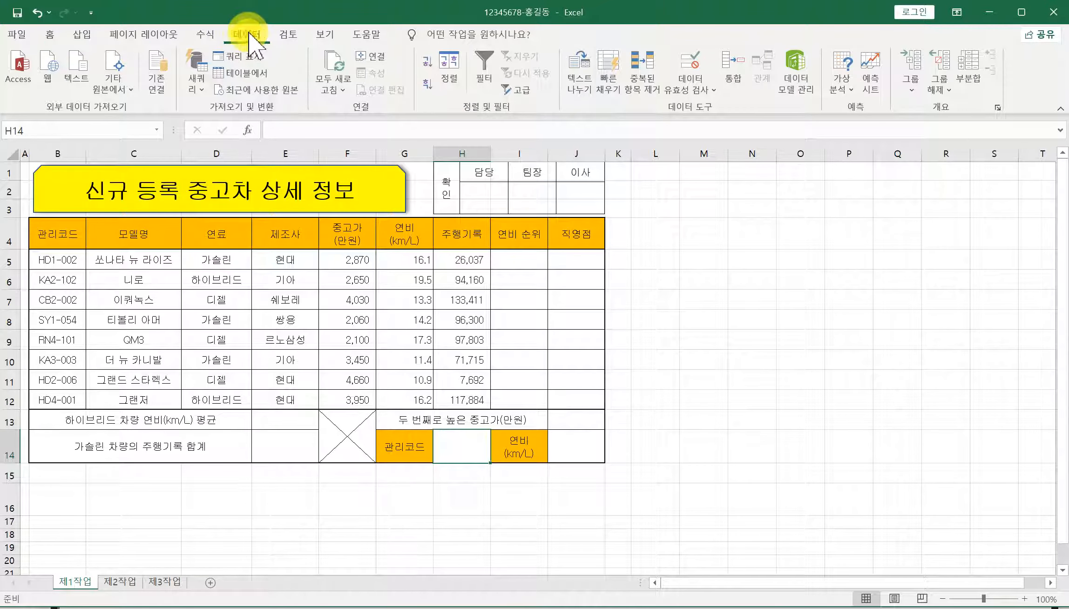
left_click(683, 70)
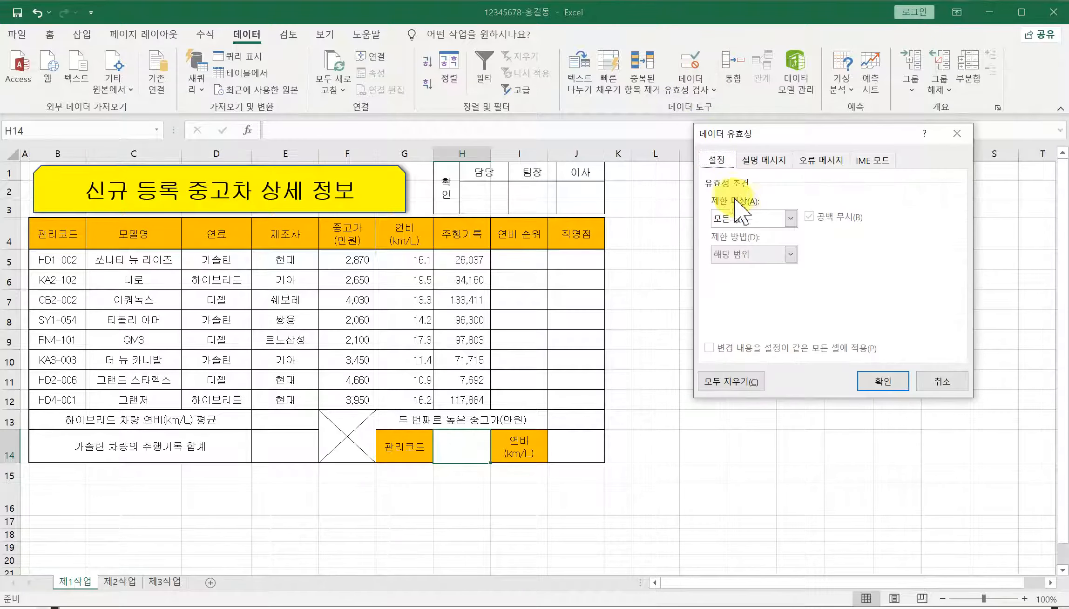
left_click(750, 219)
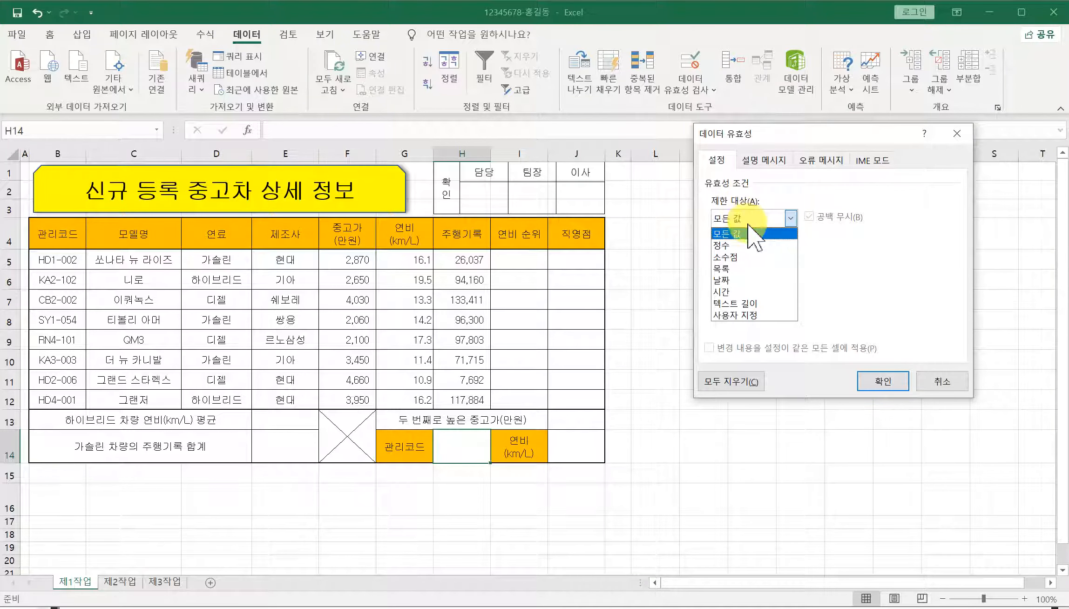
left_click(732, 271)
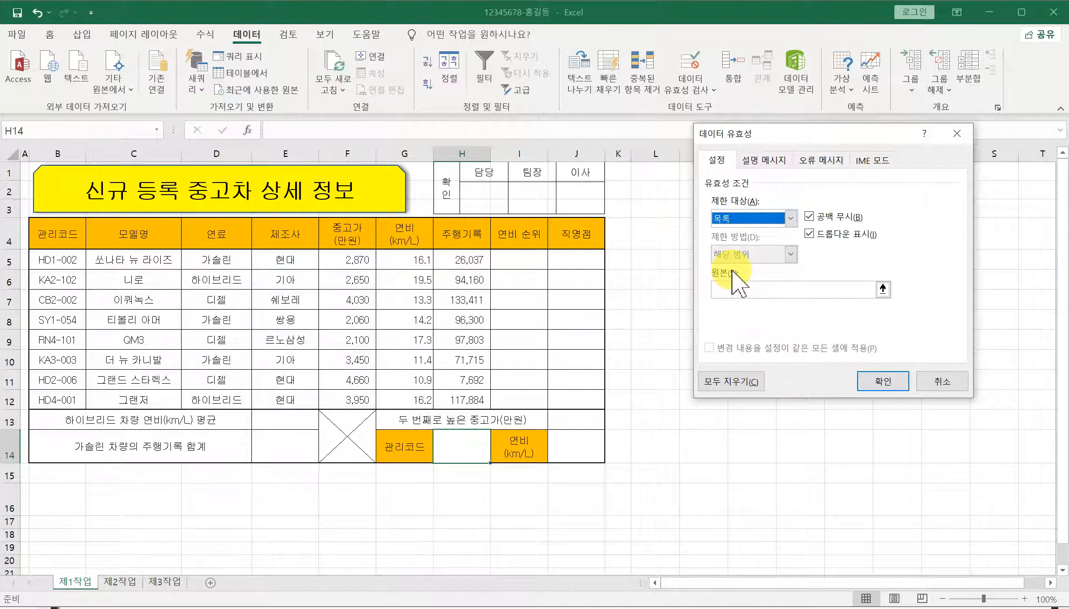
left_click(730, 288)
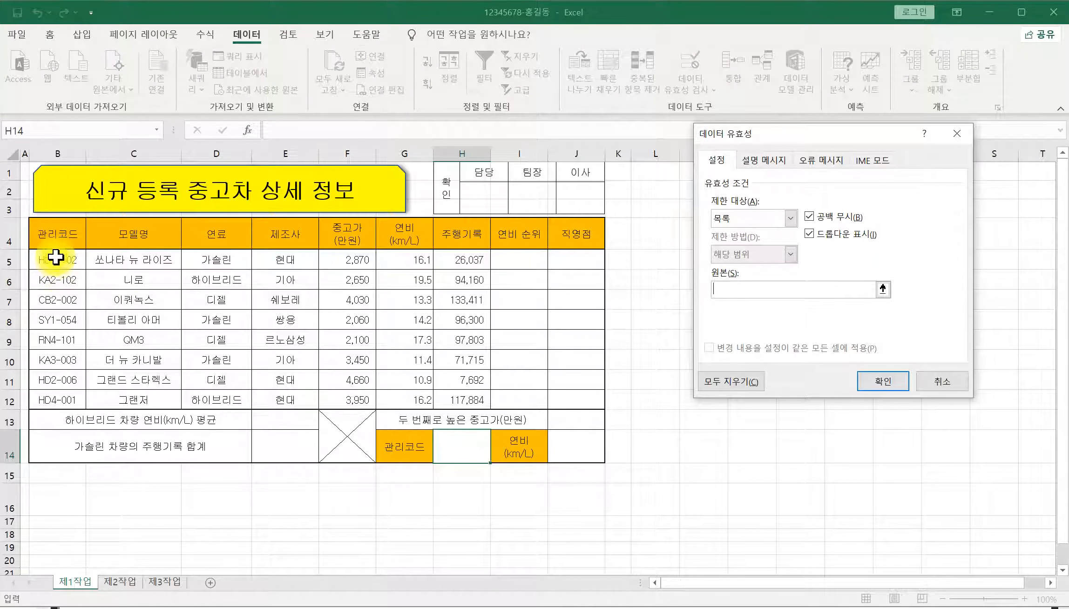
left_click_drag(56, 262, 53, 401)
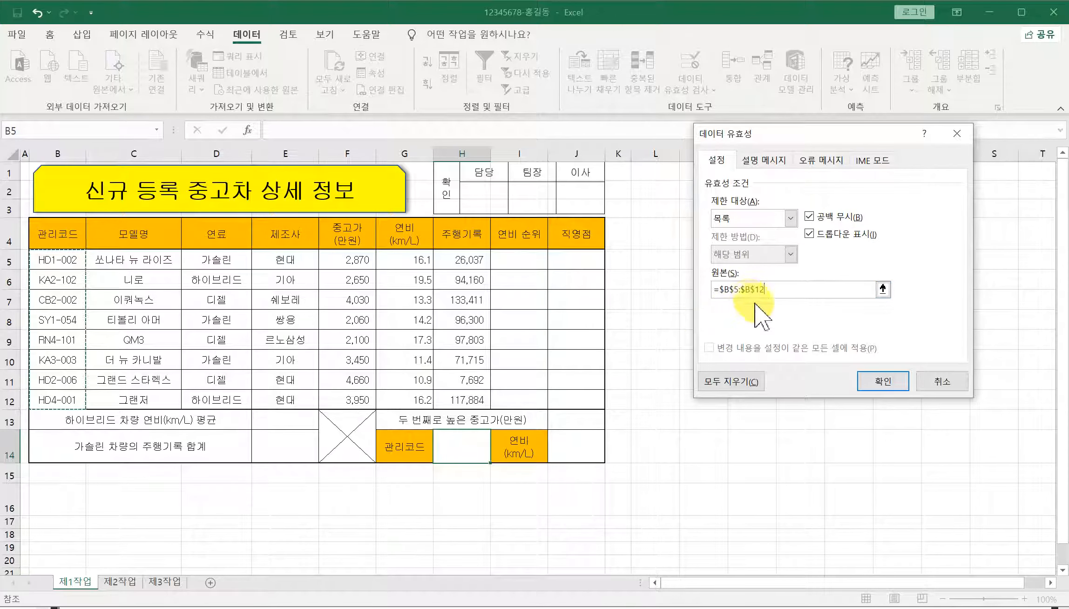
left_click(876, 381)
Step: Choose HD1-002 from the validation list in cell H14
left_click(495, 458)
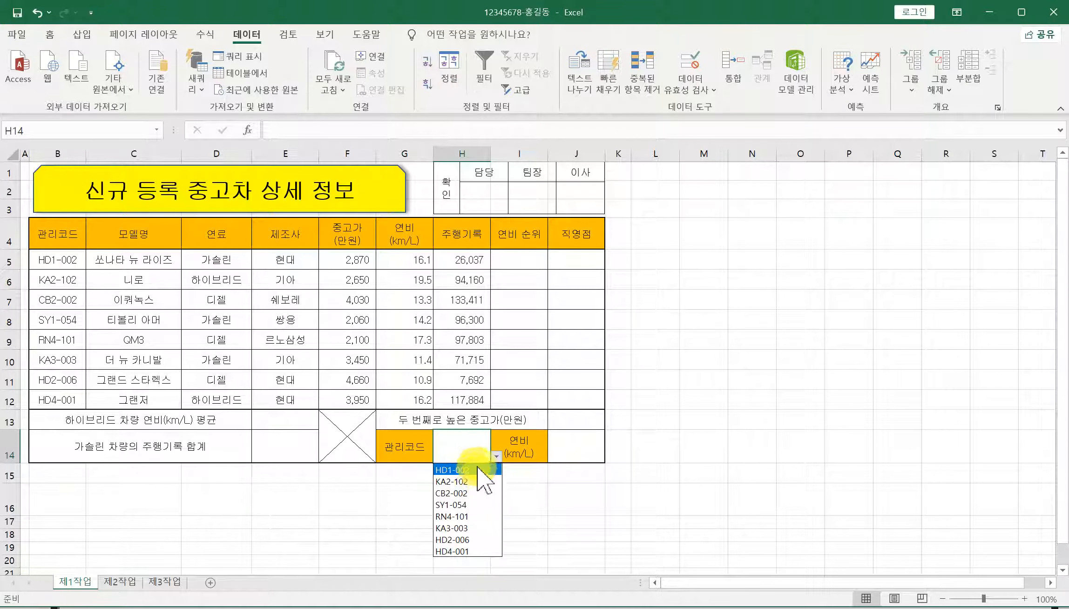
left_click(478, 469)
left_click(685, 436)
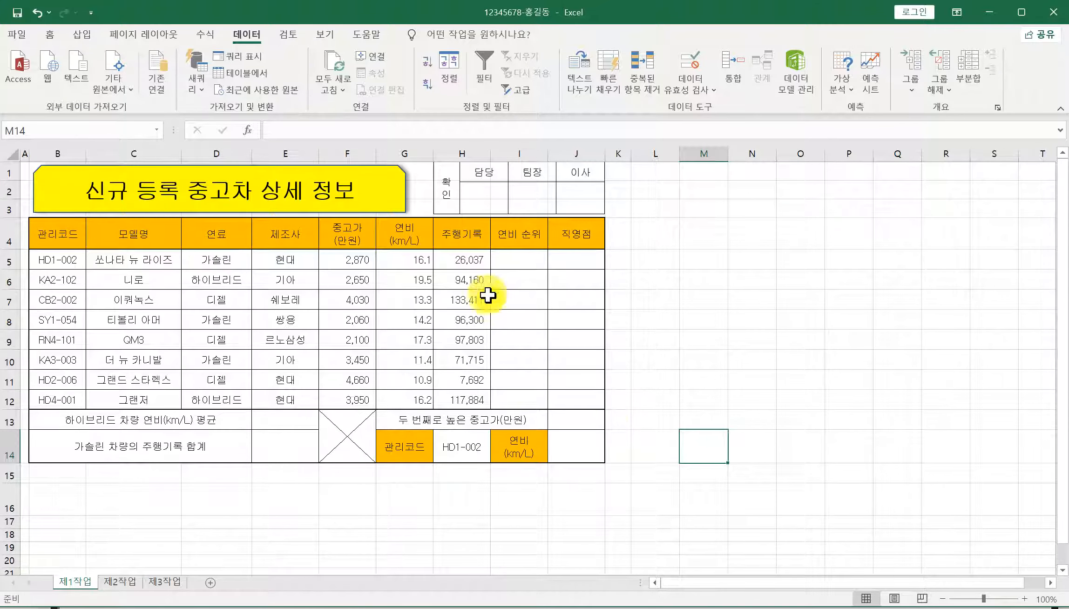
Step: Apply the custom number format #,##0 to the 주행기록 values in H5:H12
left_click(457, 267)
left_click_drag(458, 267, 460, 401)
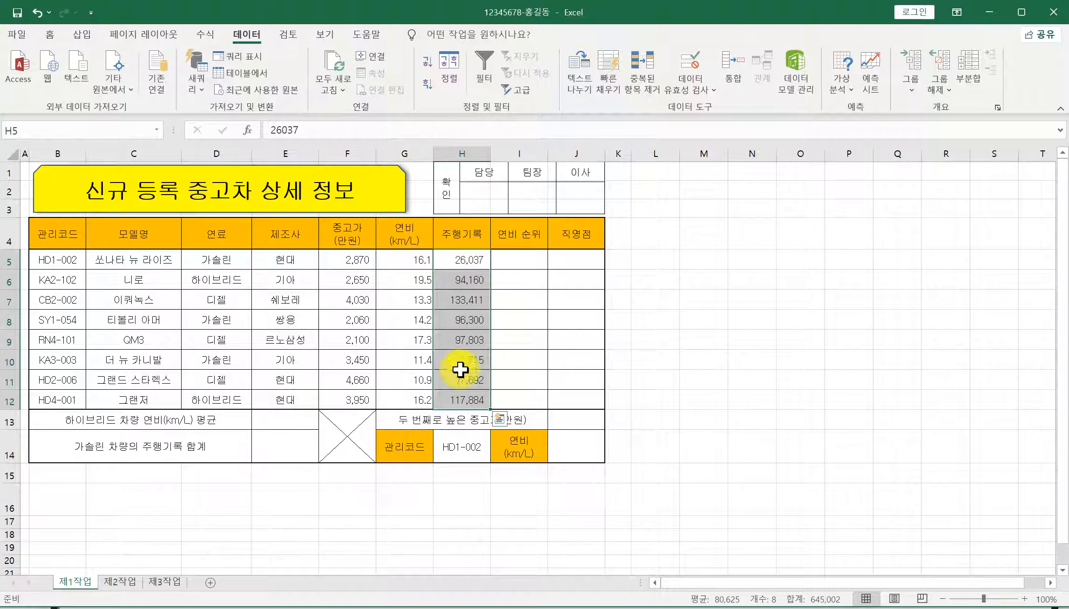
right_click(461, 281)
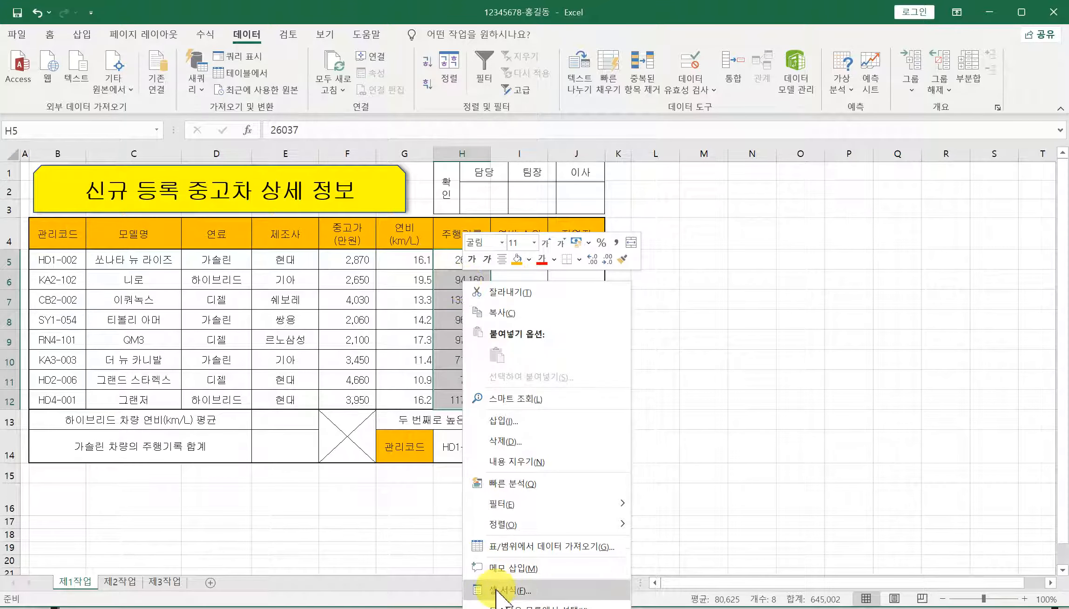
left_click(532, 590)
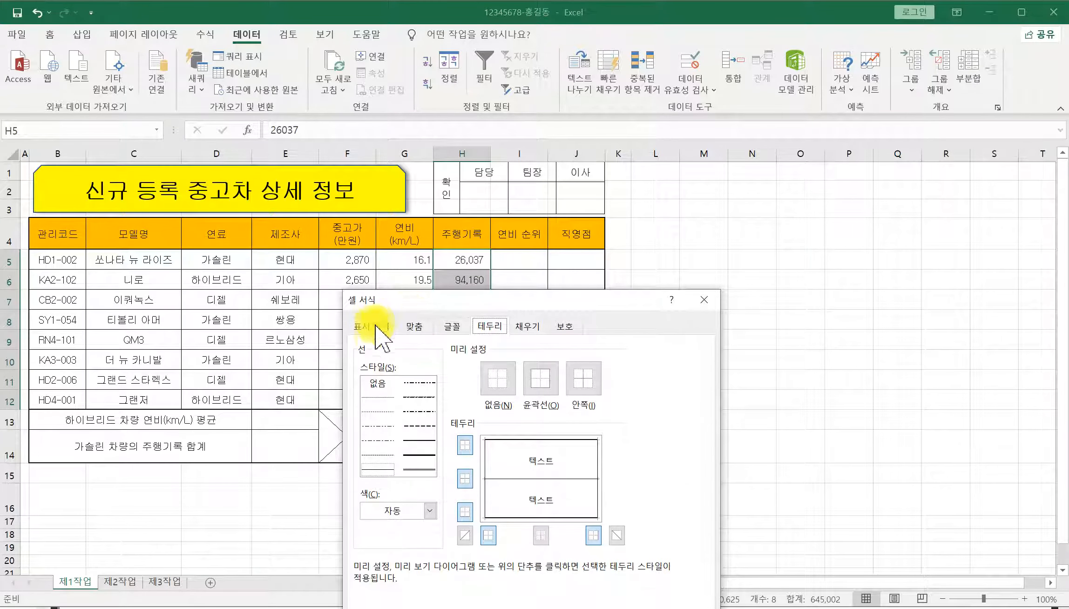
left_click(372, 327)
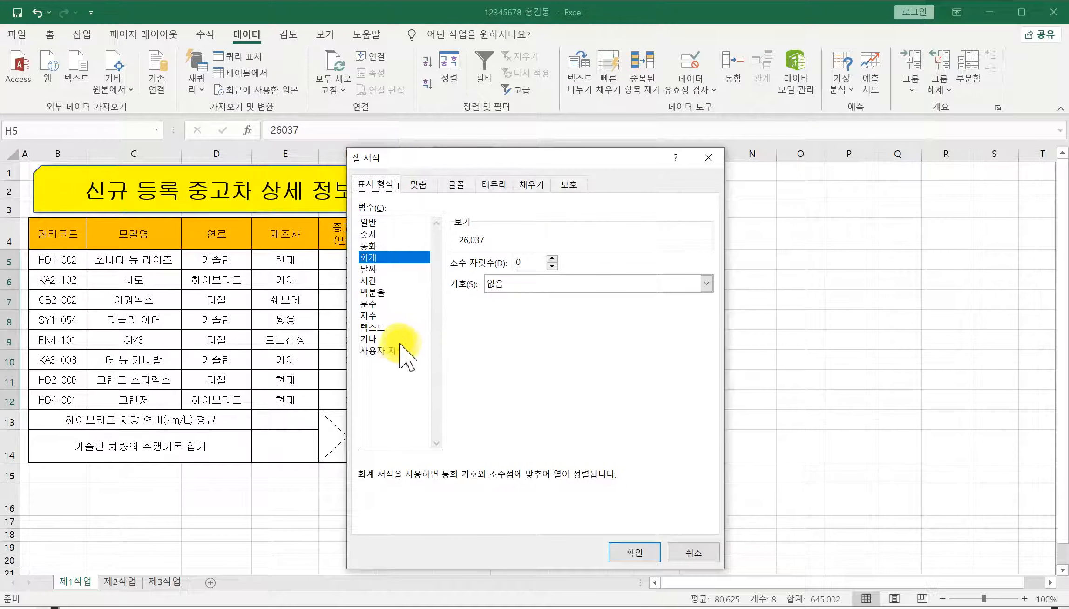
left_click(397, 351)
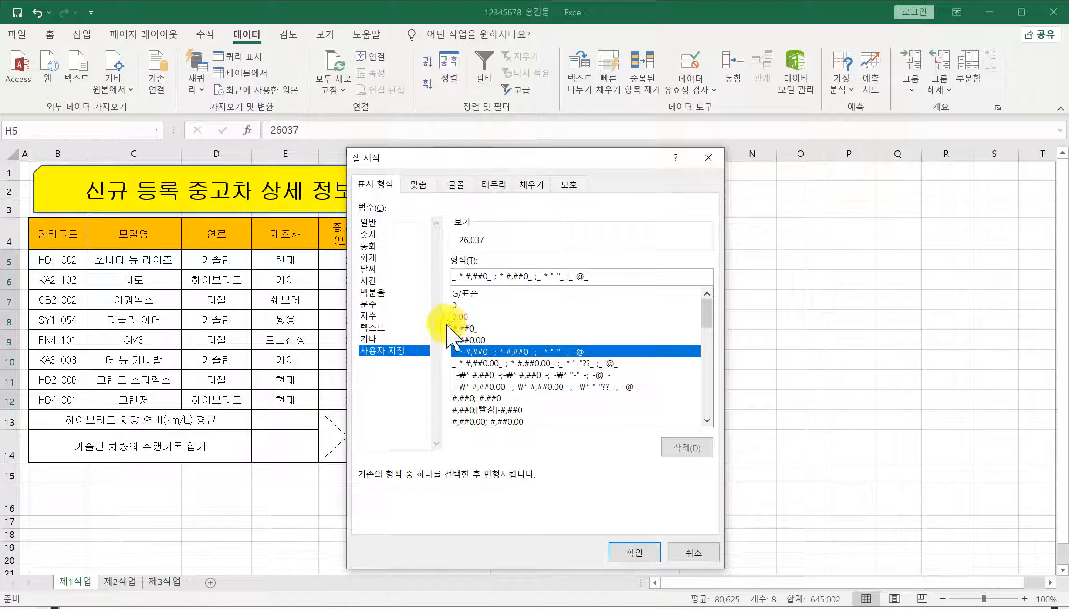
left_click(467, 328)
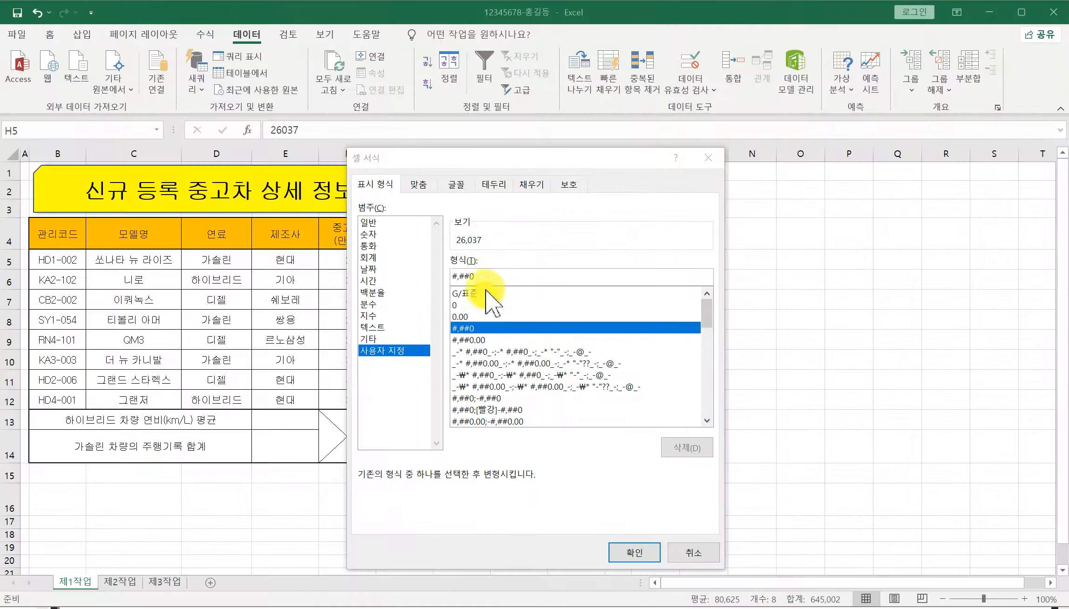
left_click(508, 277)
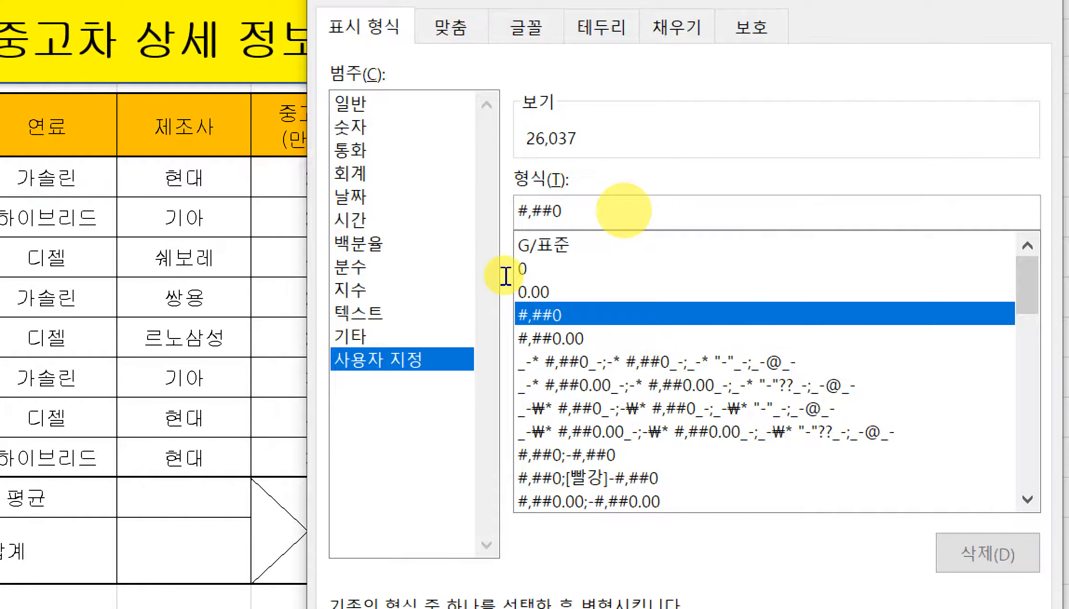
key("Return")
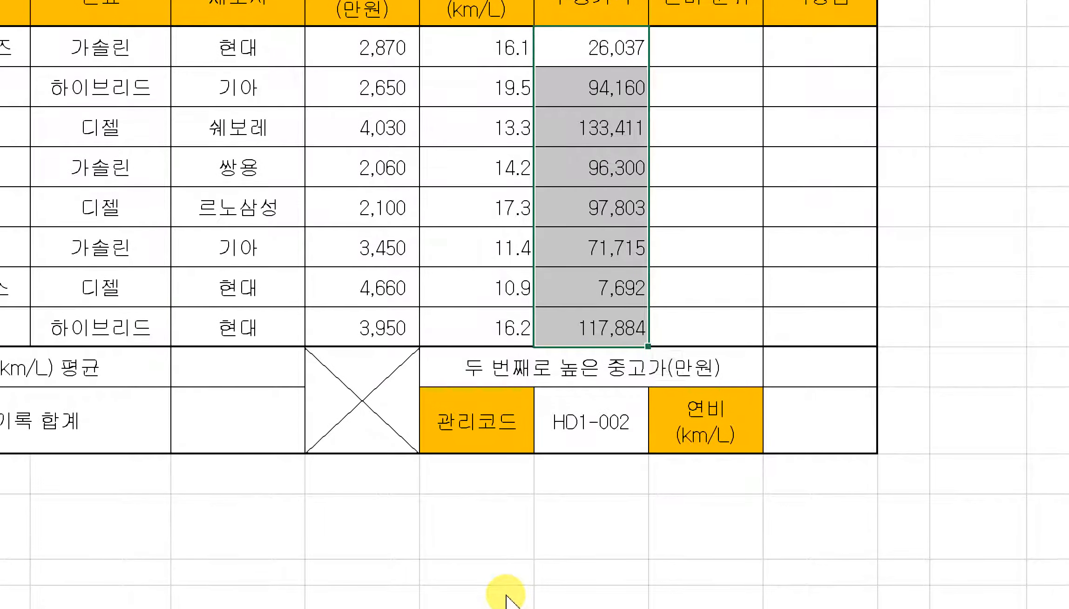
Step: Extend the custom number format of H5:H12 to #,##0"km"
key("ctrl+1")
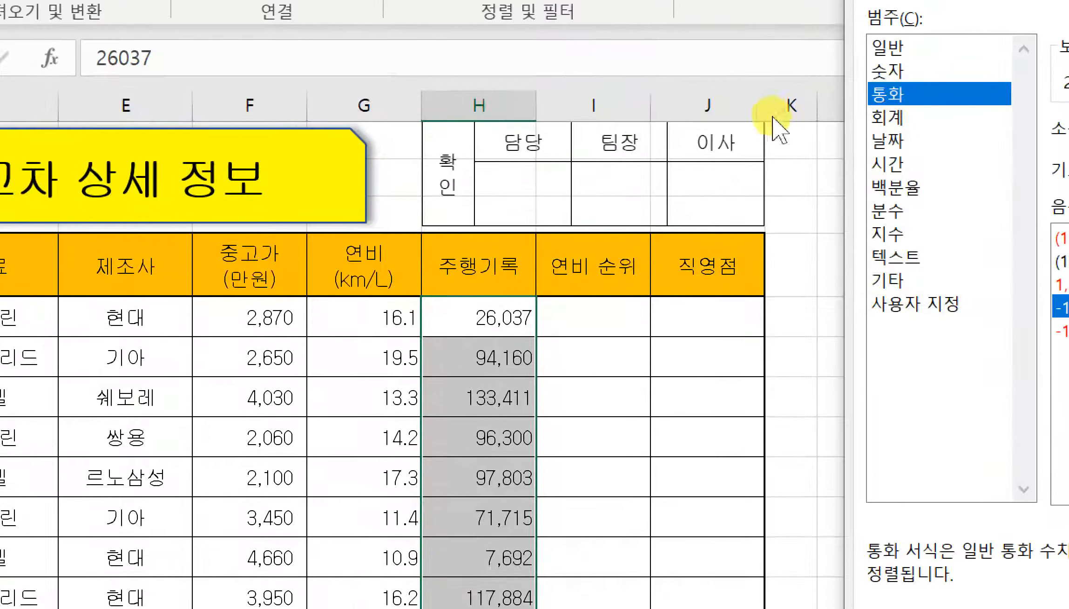
left_click(915, 303)
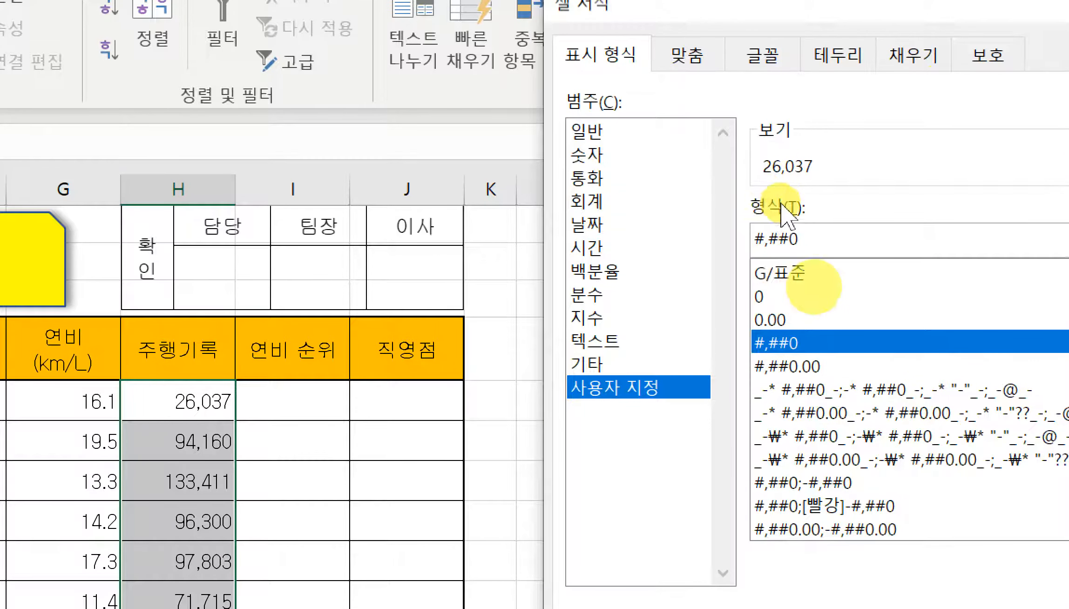
type("\"")
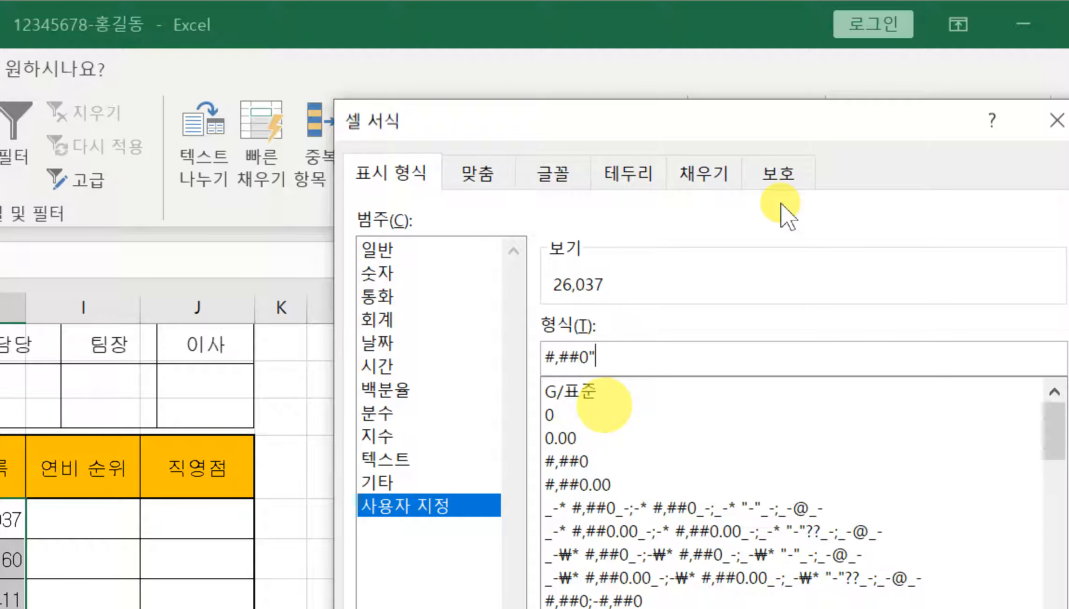
type("km")
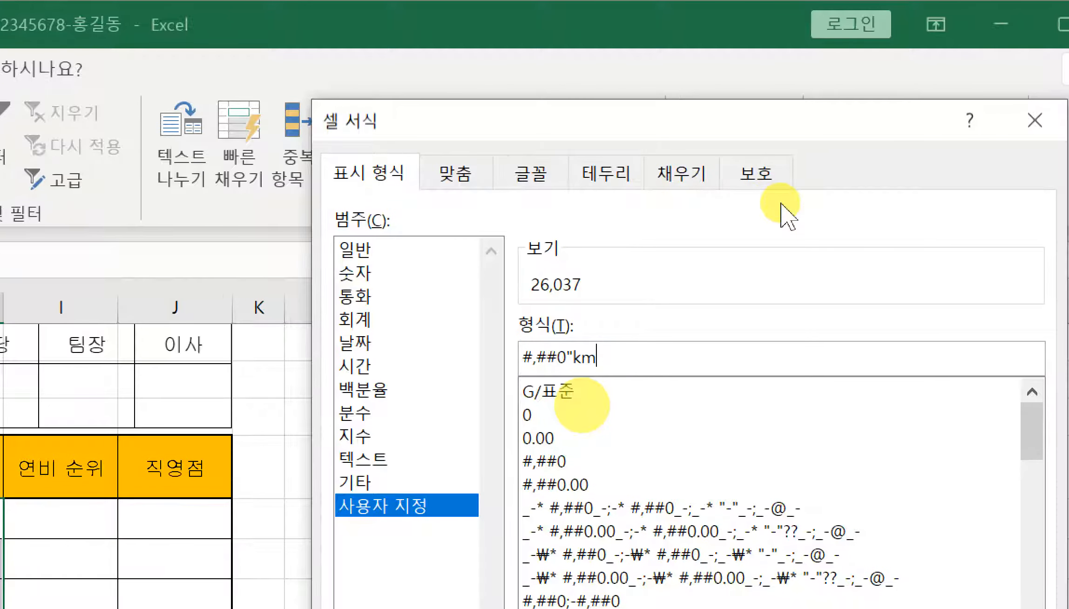
type("\"")
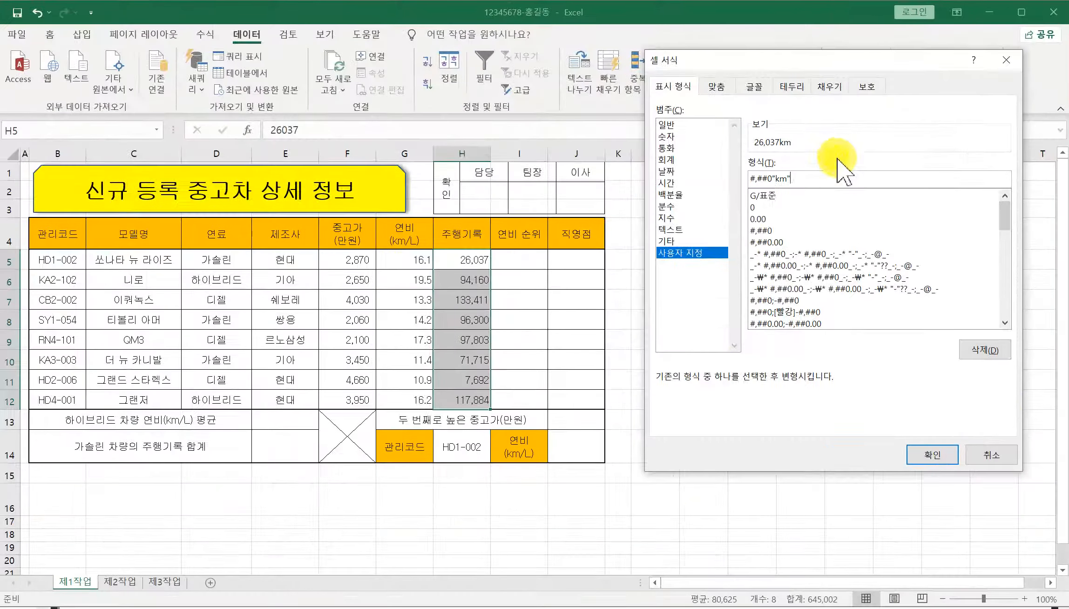
left_click(931, 454)
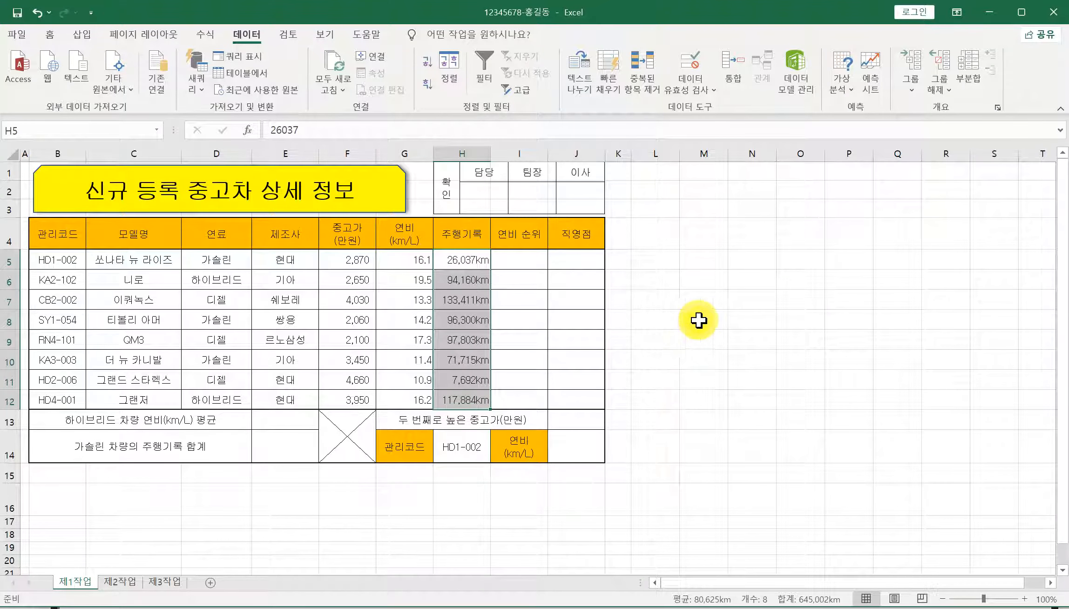
Step: Define the name 중고가 for the range F5:F12
left_click(354, 260)
left_click_drag(354, 259, 341, 398)
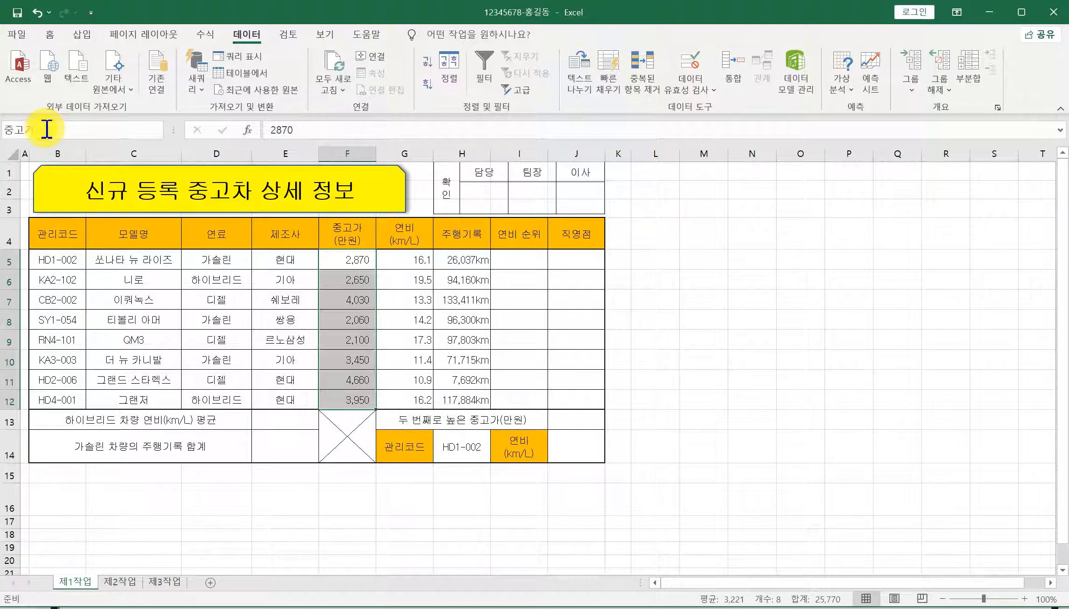
left_click(756, 359)
Step: Widen column H slightly and shift the approval picture so it lines up with the table's outer edge at column J
left_click_drag(490, 154, 496, 154)
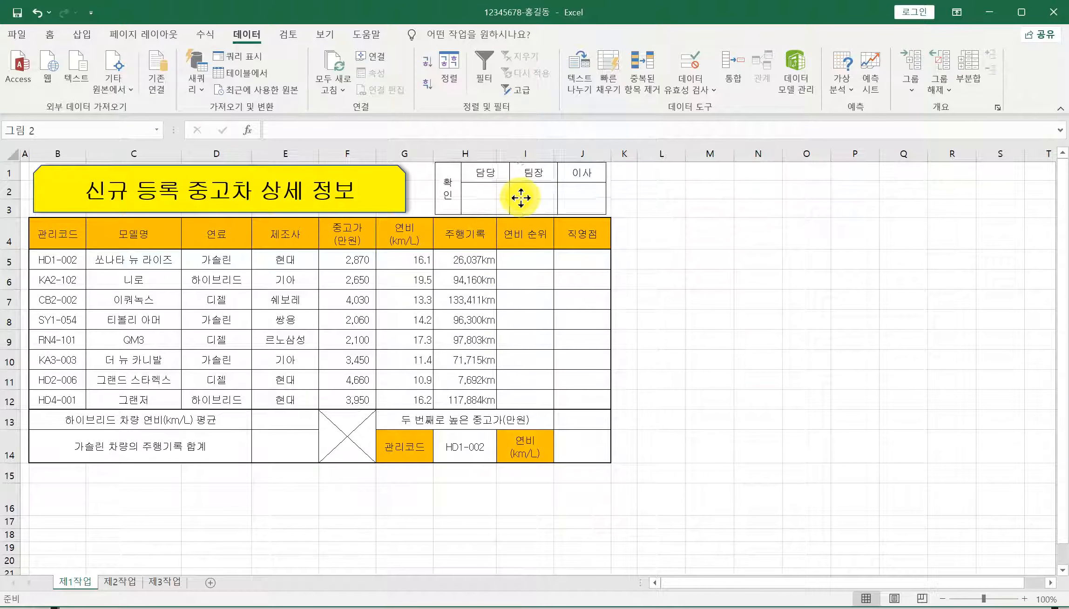
left_click_drag(519, 198, 526, 196)
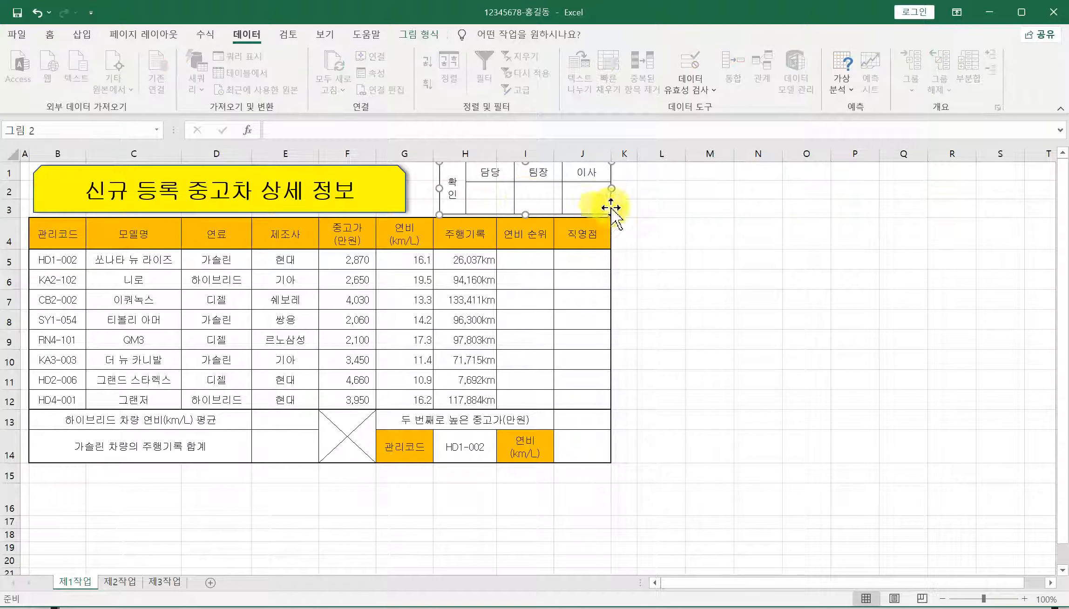
left_click(758, 233)
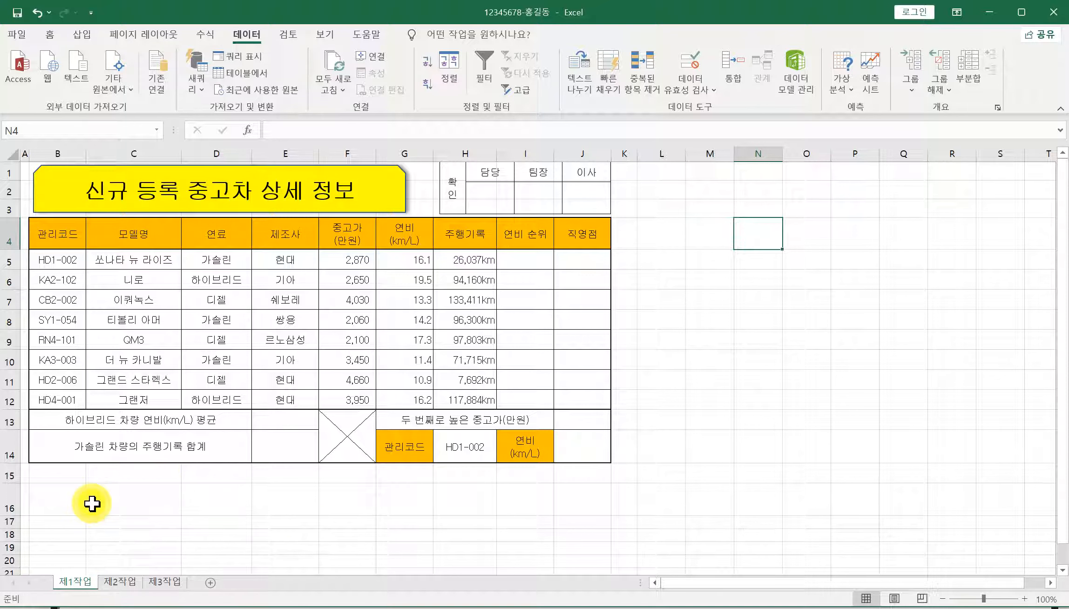
left_click(100, 520)
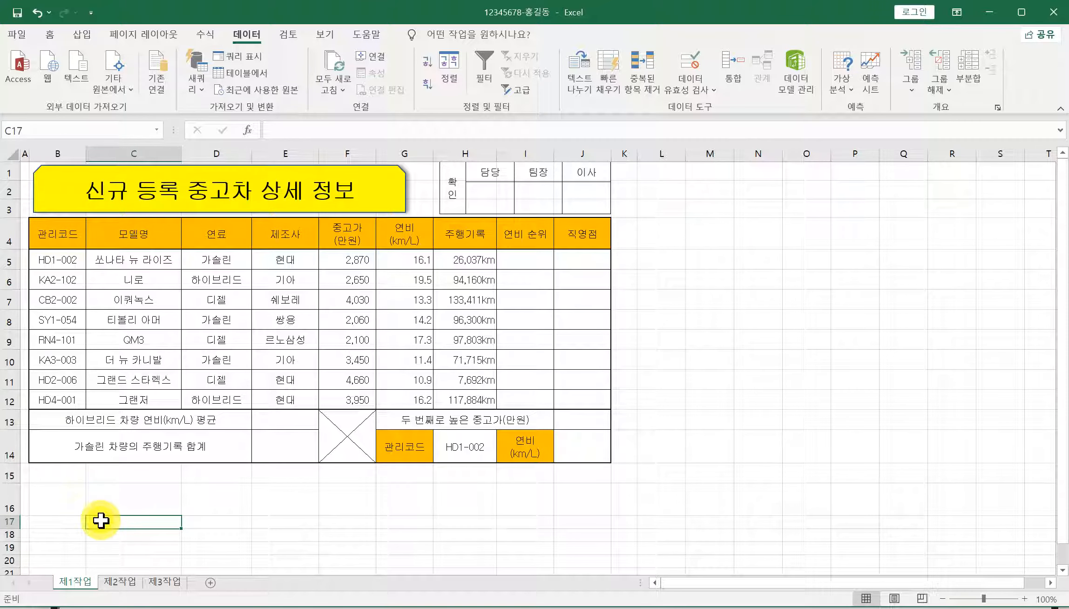
Step: Switch to the exam PDF in ezPDF Editor and review function tasks (1) to (6) and conditional formatting task (7), marking the key conditions
left_click(535, 607)
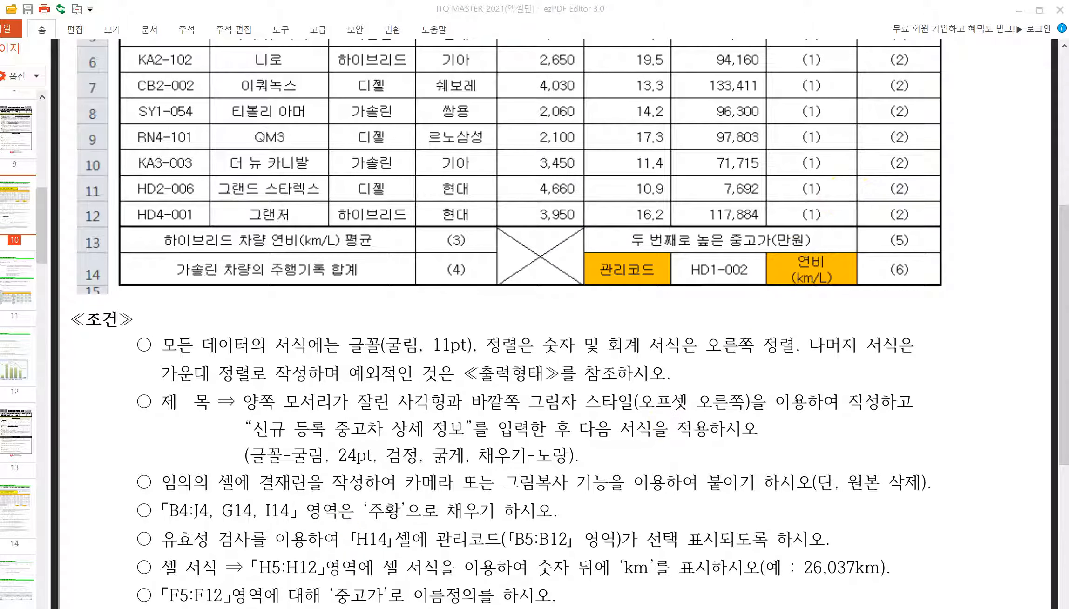
left_click_drag(1063, 233, 1066, 426)
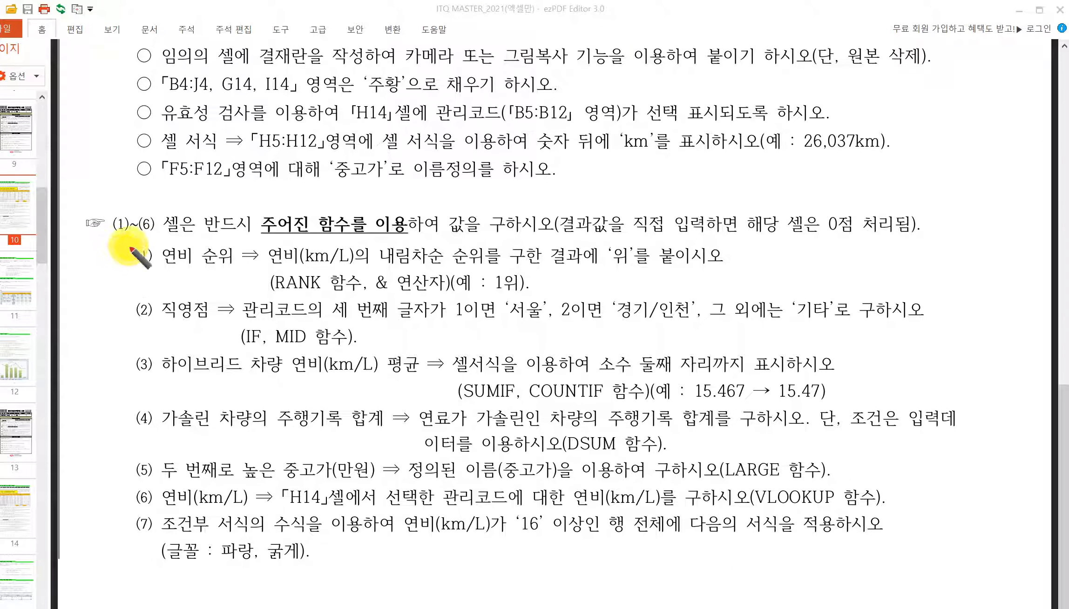
mouse_move(136, 247)
left_mouse_down()
mouse_move(113, 289)
mouse_move(117, 503)
mouse_move(156, 489)
mouse_move(163, 234)
mouse_move(135, 245)
left_mouse_up()
left_click_drag(283, 232, 406, 233)
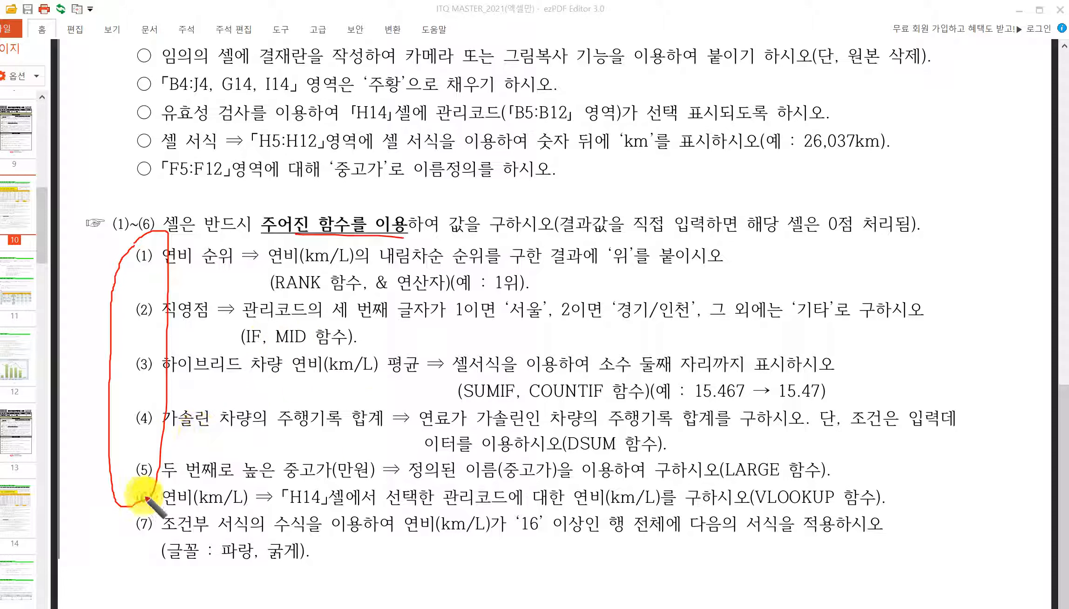
mouse_move(141, 512)
left_mouse_down()
mouse_move(131, 529)
mouse_move(156, 530)
mouse_move(144, 508)
left_mouse_up()
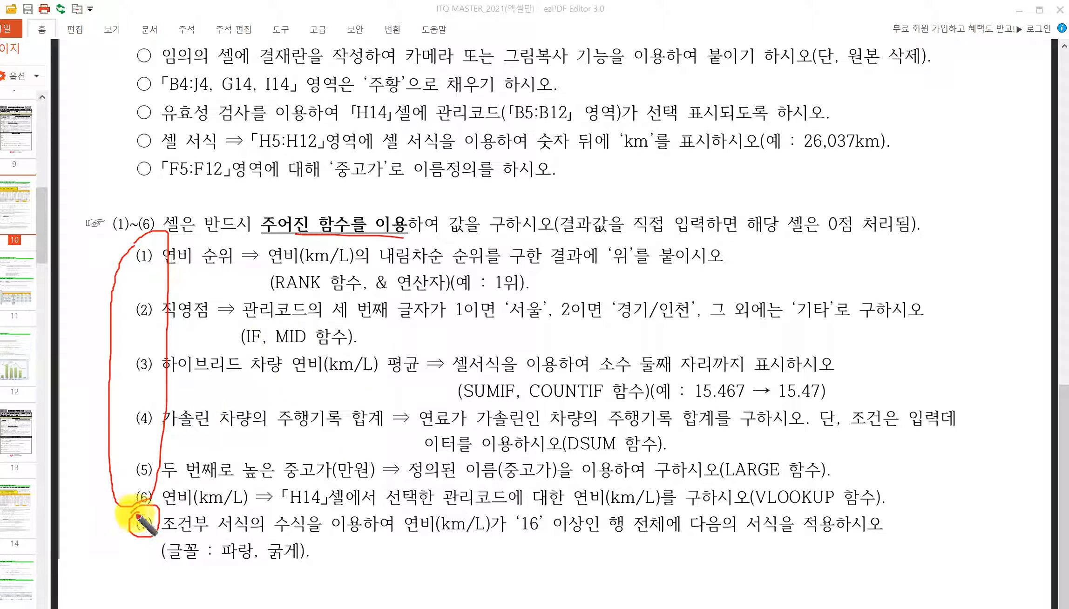
left_click_drag(410, 542, 653, 542)
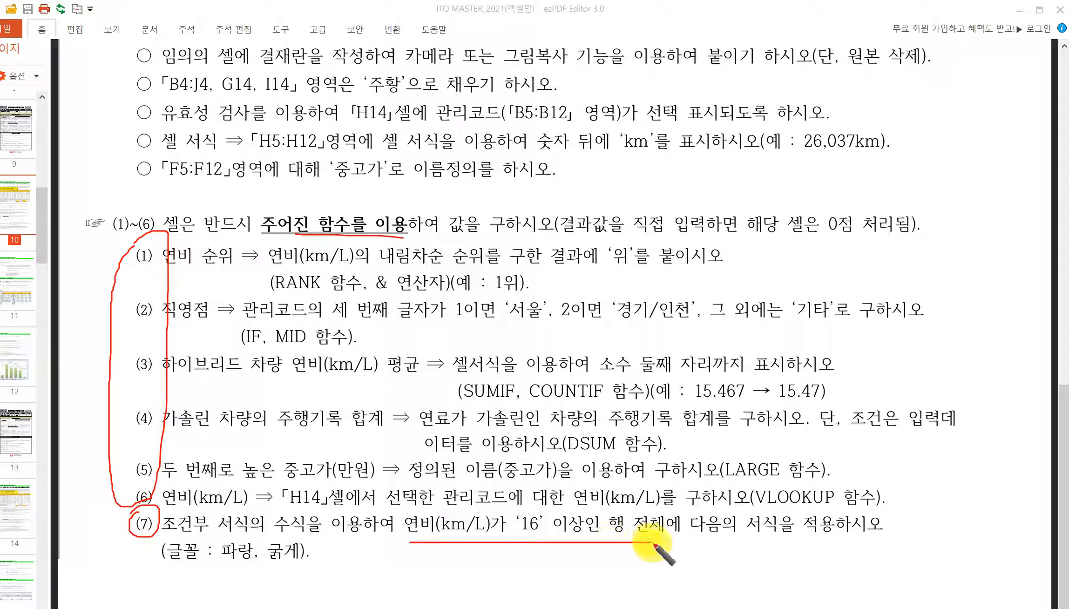
left_click_drag(228, 566, 300, 563)
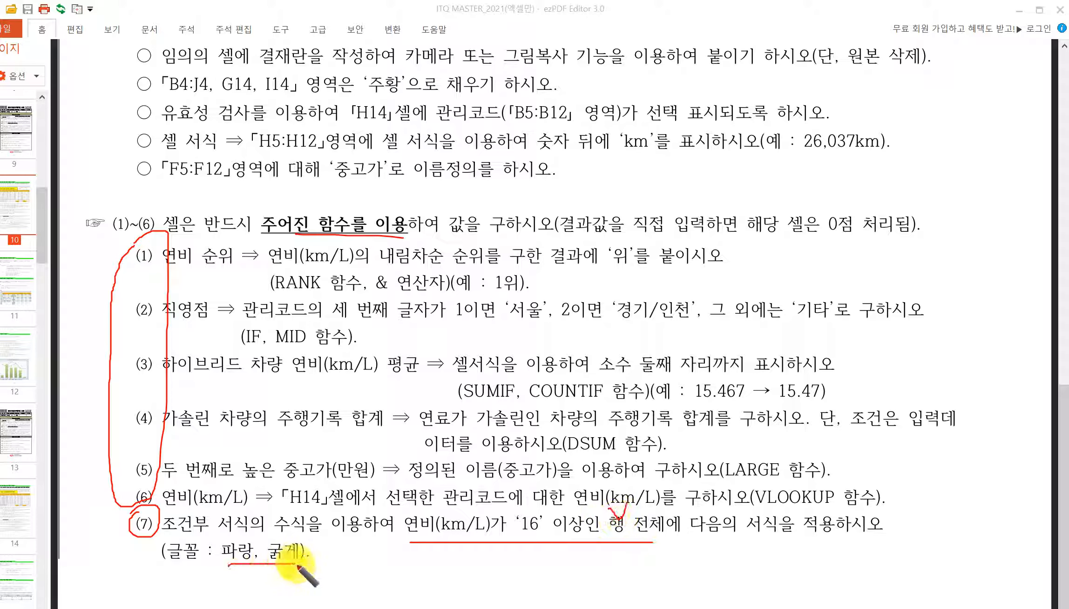
Step: Clear the previous markings and mark tasks (5), (6) and (7) in the exam PDF as the ones to tackle
key("Escape")
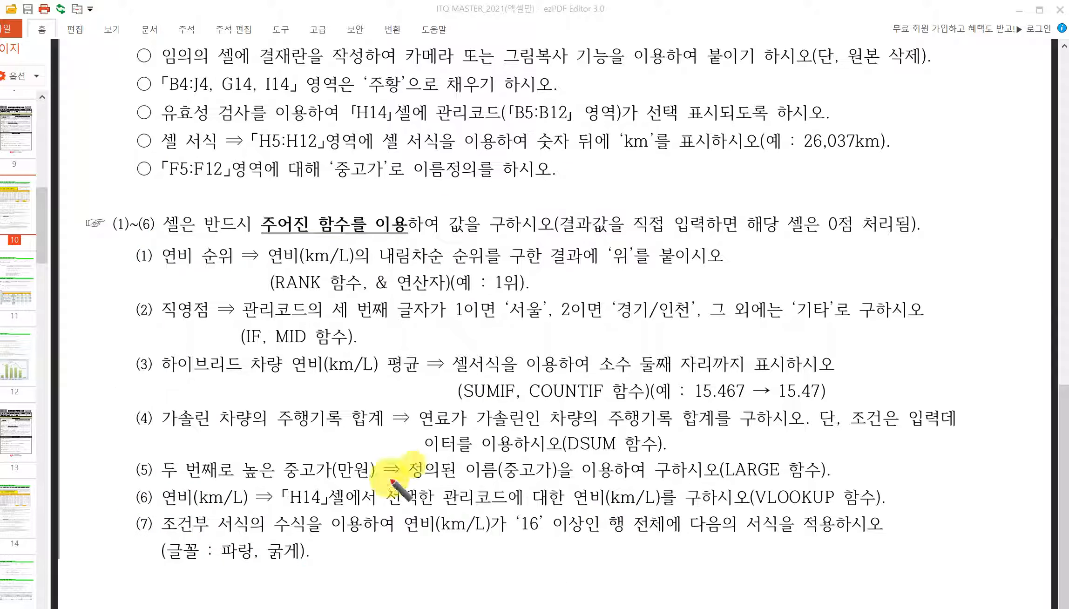
mouse_move(135, 457)
left_mouse_down()
mouse_move(115, 487)
mouse_move(131, 553)
left_mouse_up()
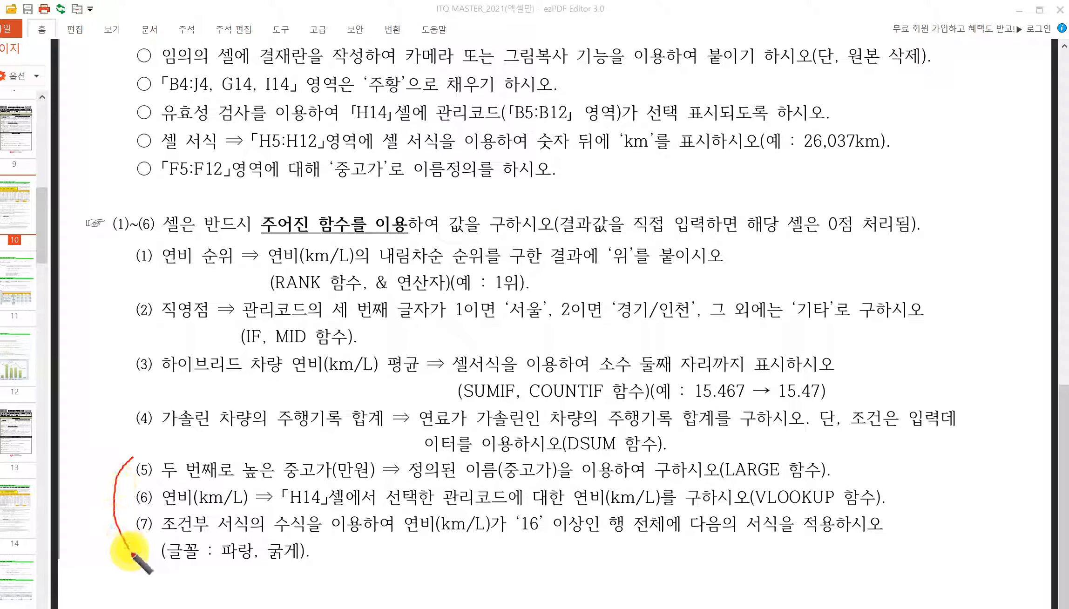
left_click_drag(155, 488, 167, 521)
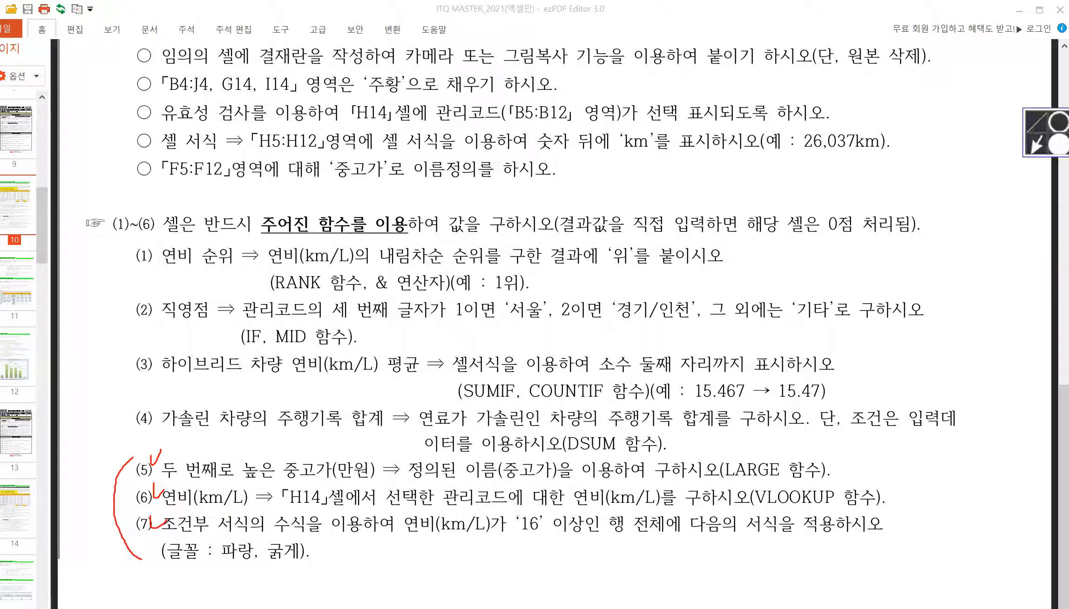
mouse_move(1066, 179)
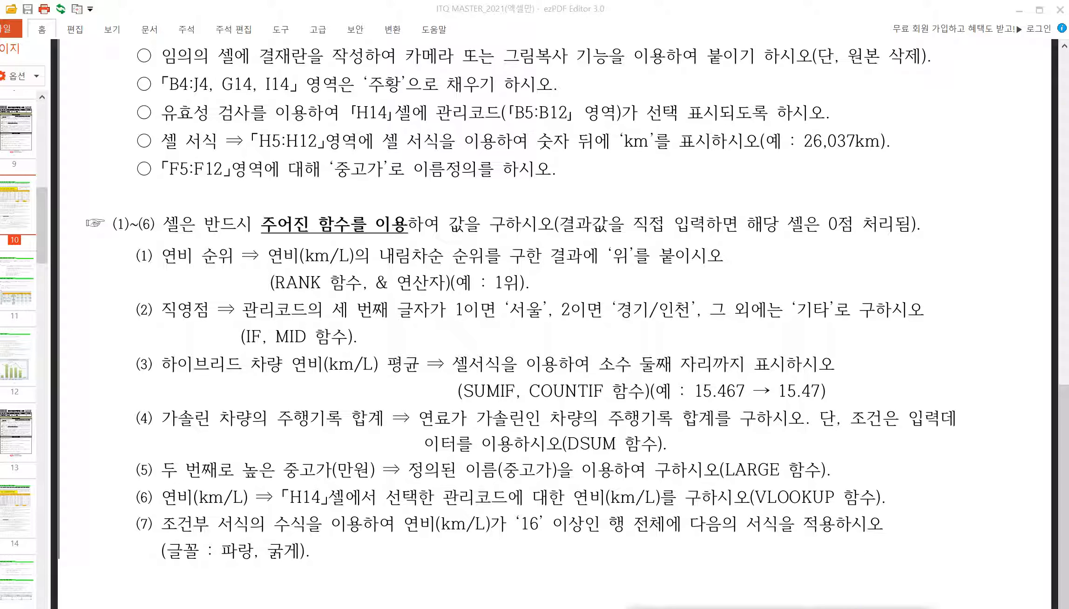
Step: Switch to the Excel workbook and enter =LARGE(중고가,2) in J13 for the second-highest used-car price
left_click(777, 607)
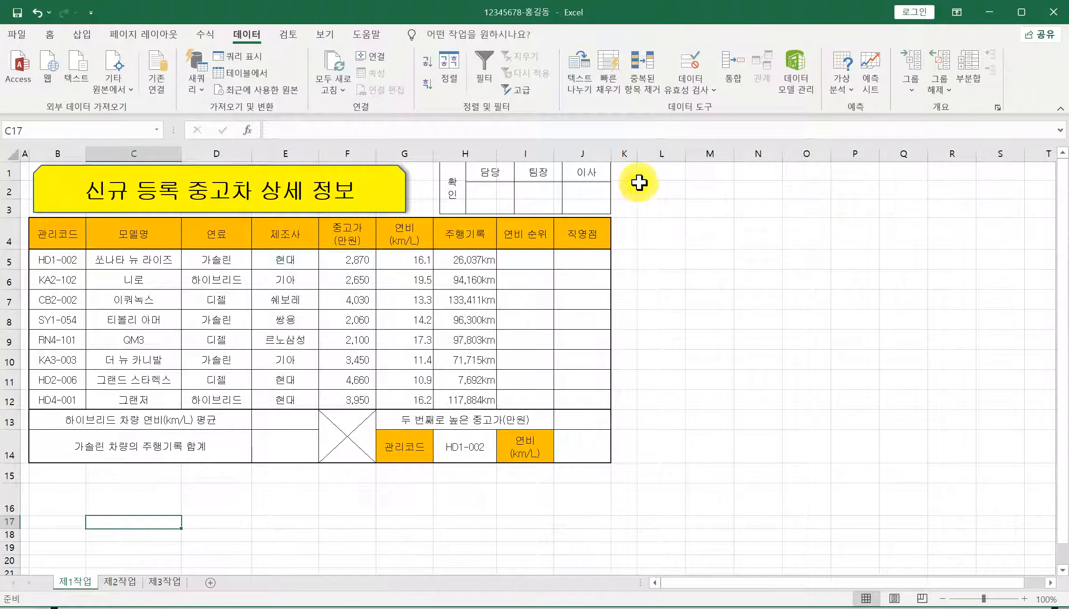
left_click(574, 153)
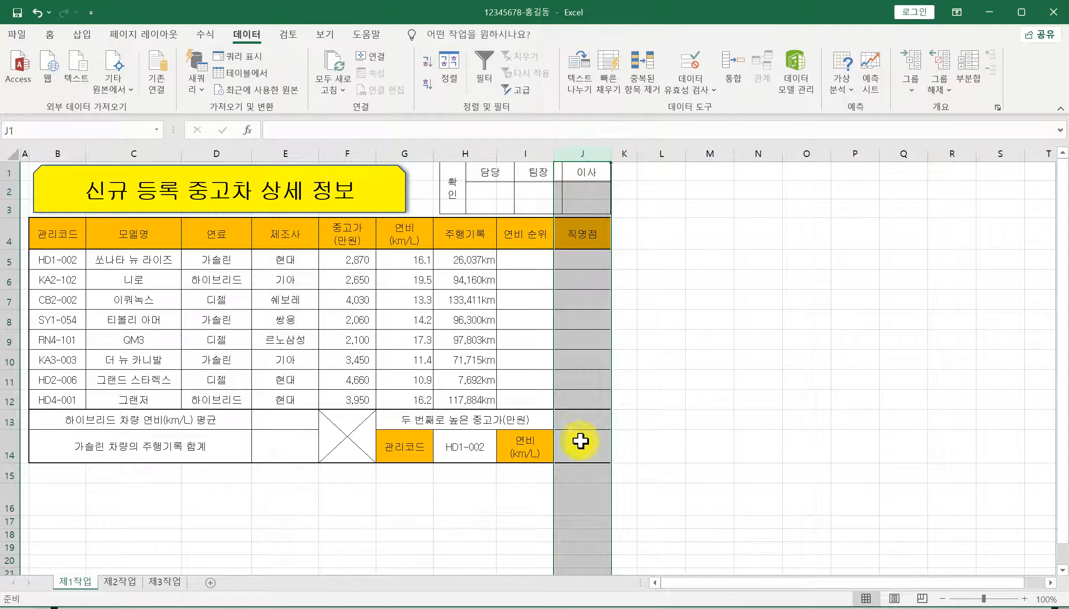
left_click(581, 421)
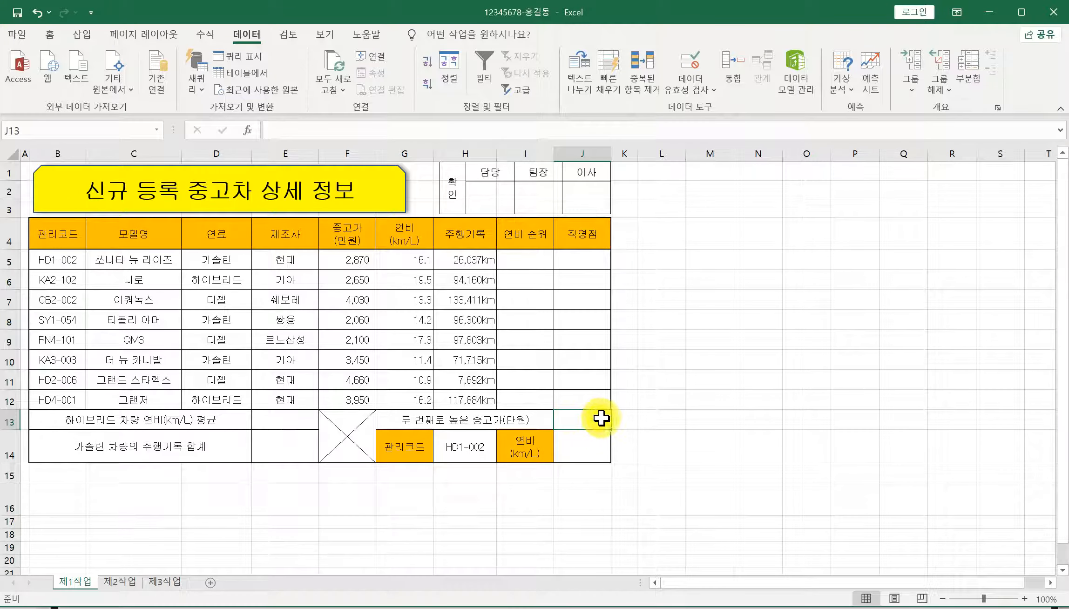
type("=")
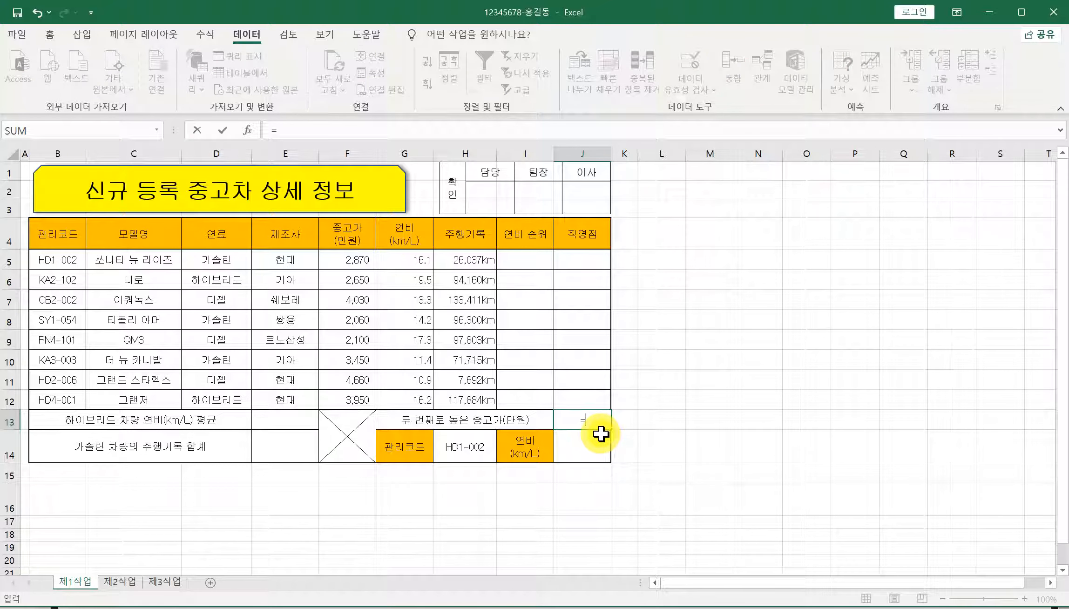
type("l")
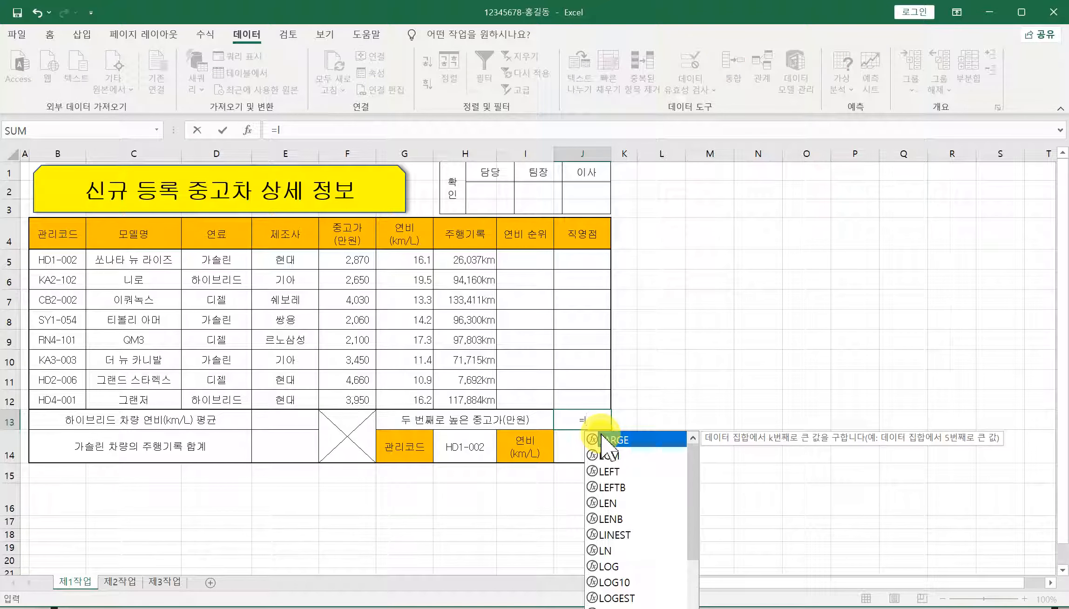
double_click(643, 439)
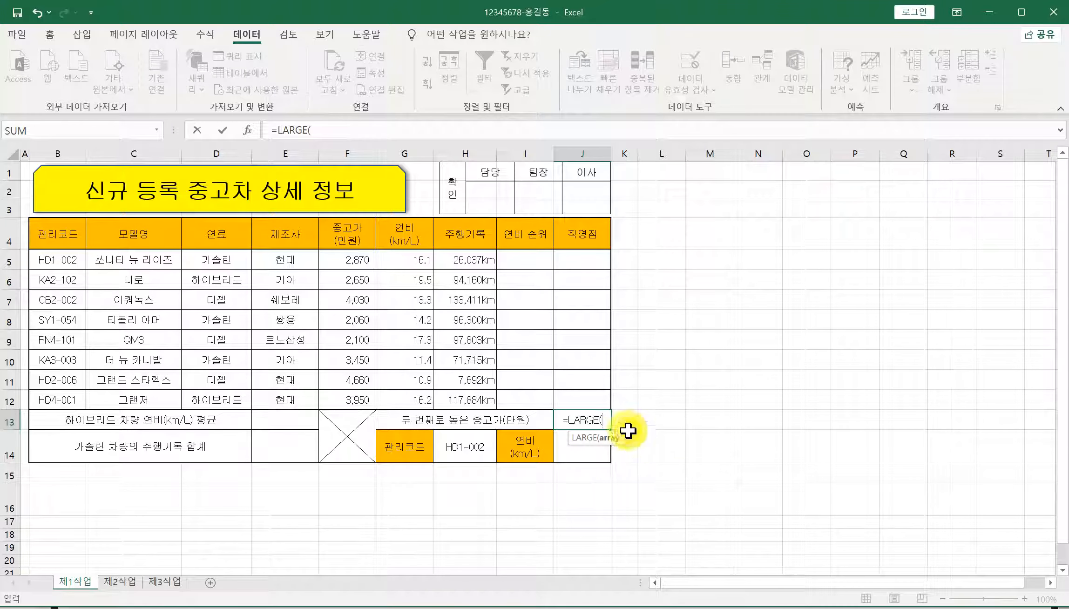
left_click(247, 130)
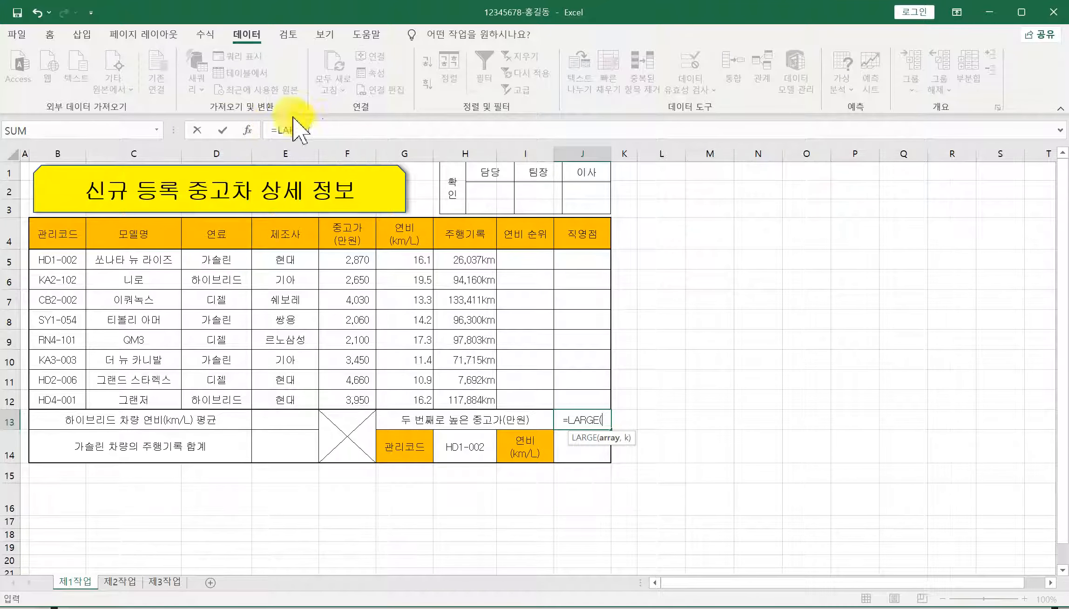
left_click(248, 131)
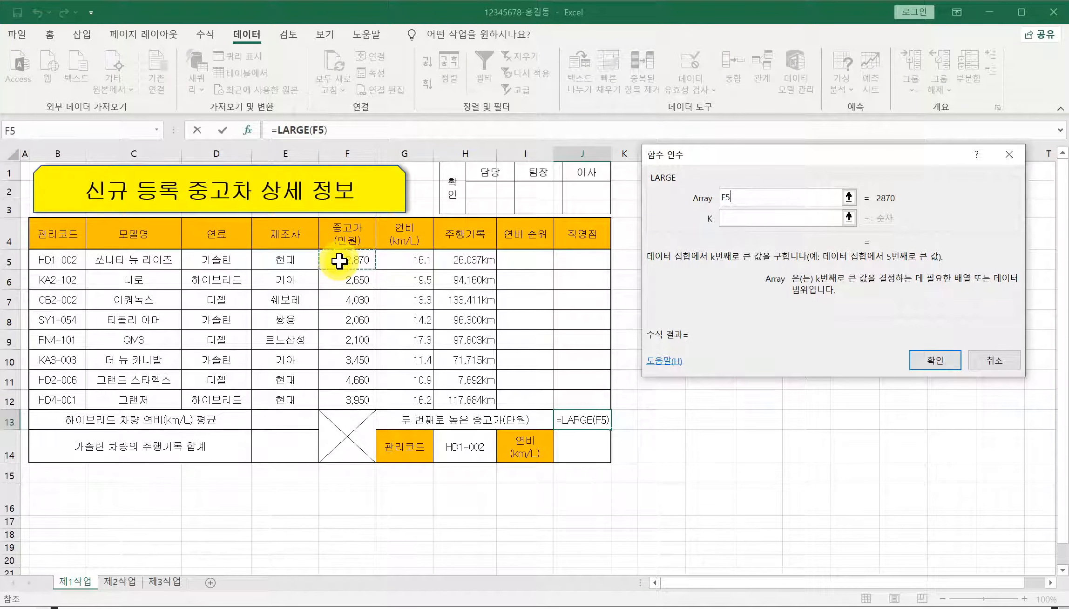
left_click_drag(339, 261, 345, 397)
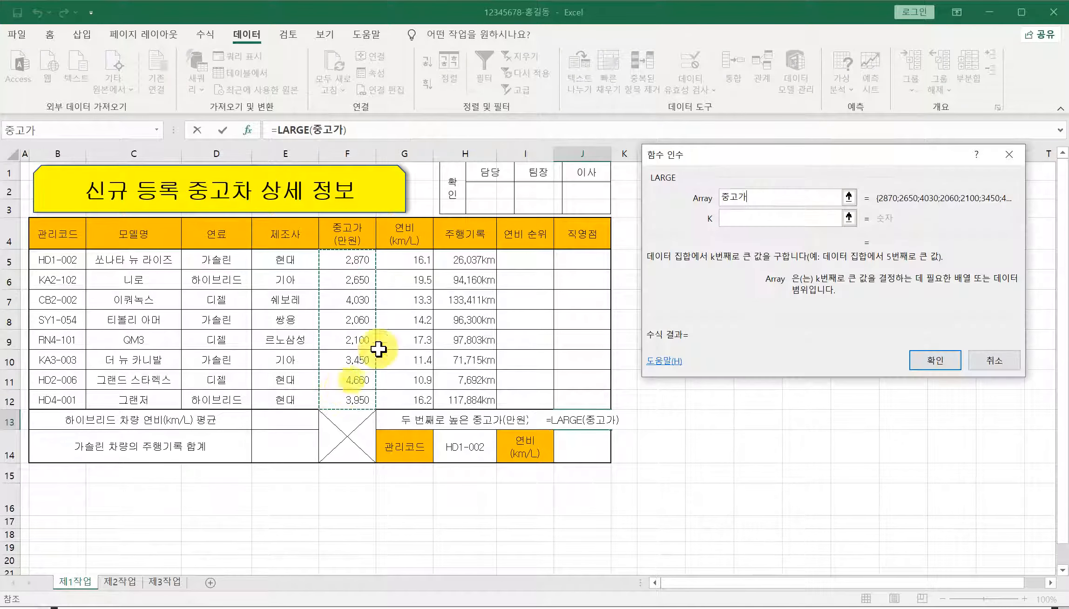
left_click(729, 218)
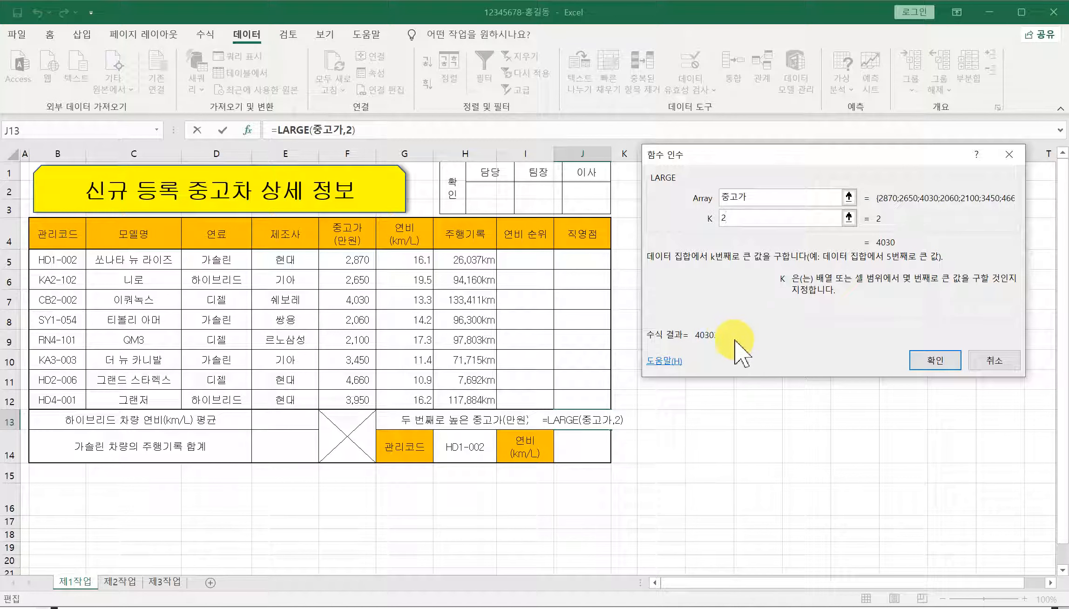
left_click(950, 364)
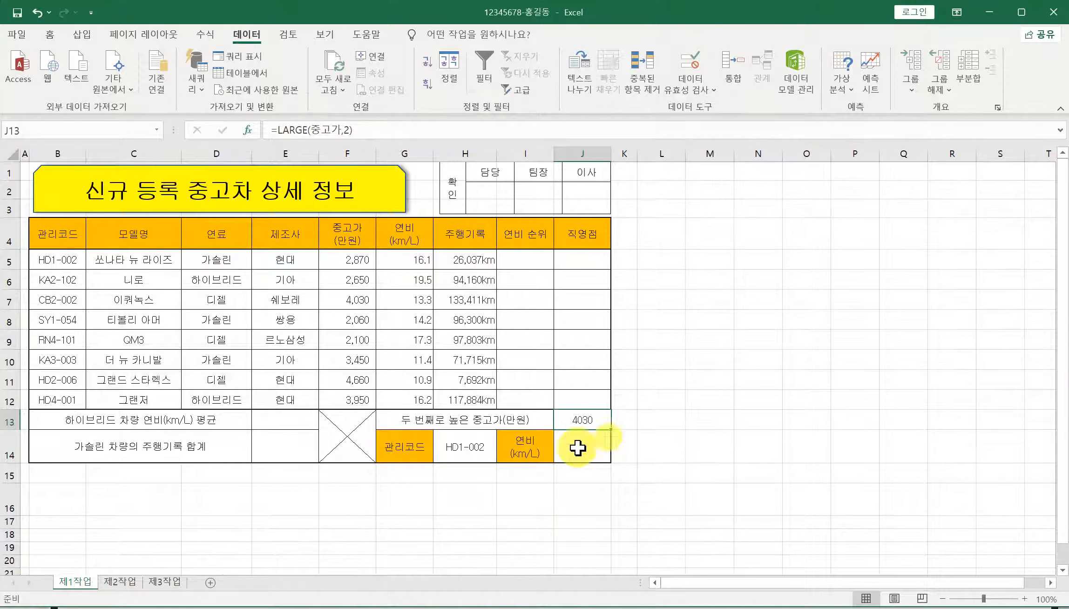
Step: Apply the comma style to the second-highest price in J13
right_click(585, 421)
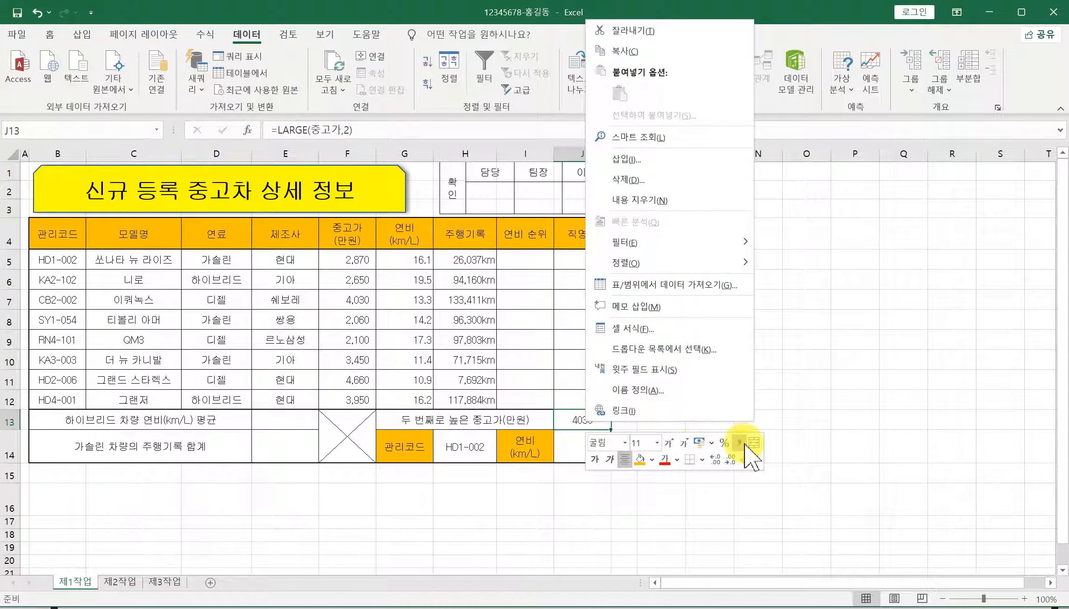
left_click(744, 444)
left_click(575, 444)
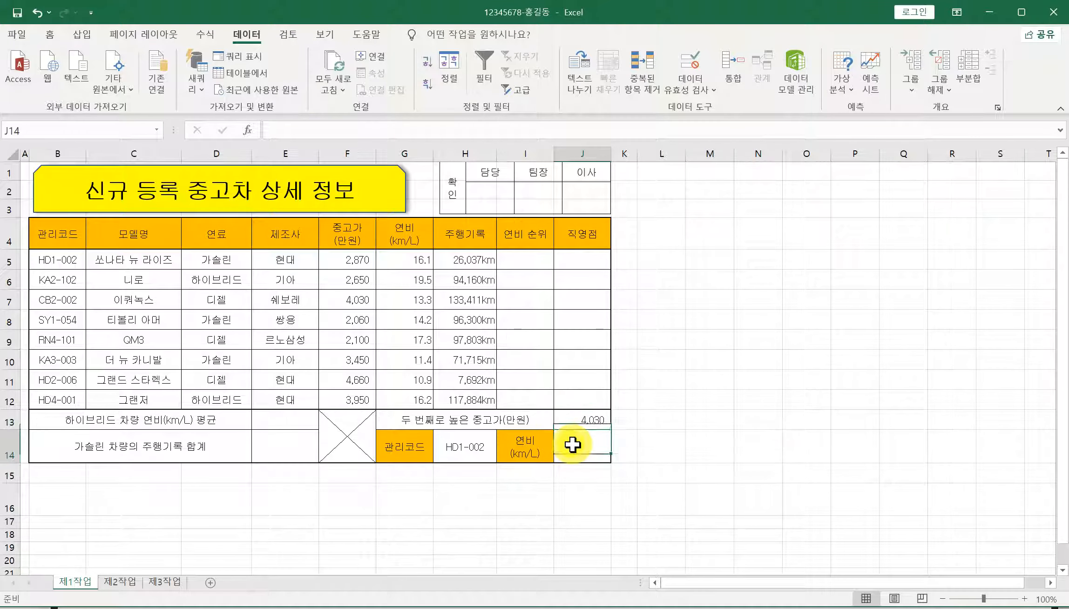
Step: Check the 관리코드 validation list in H14 and choose HD1-002 from it
left_click(580, 153)
left_click(585, 444)
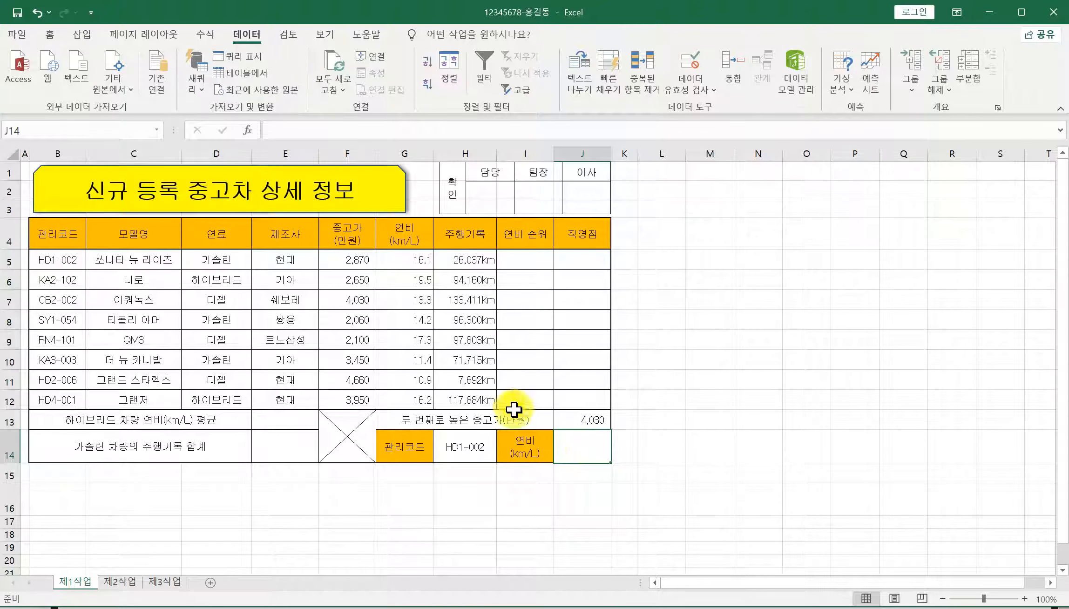
left_click(467, 456)
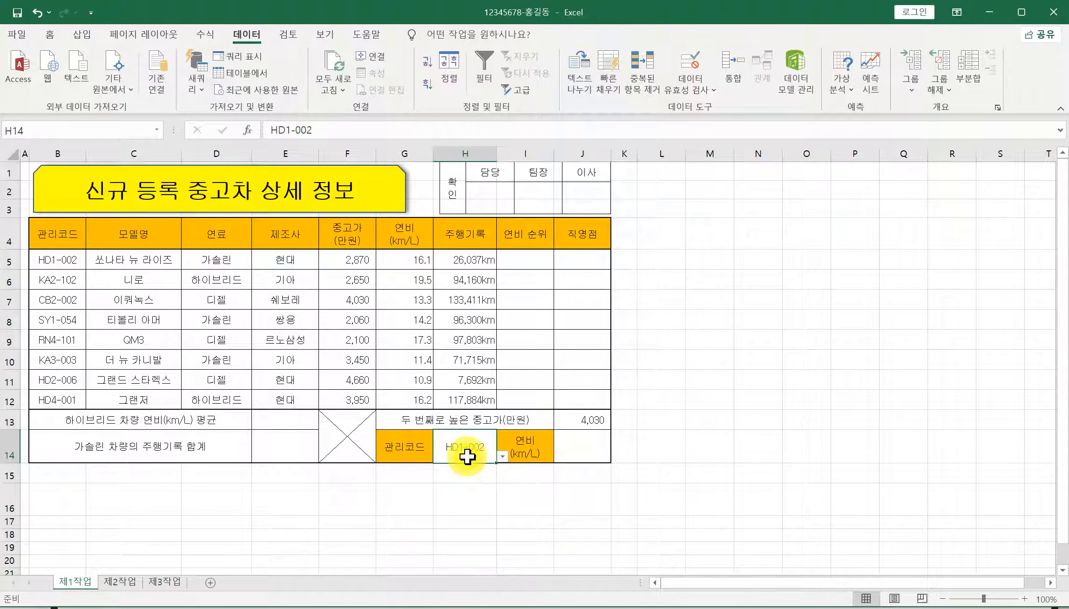
left_click(461, 146)
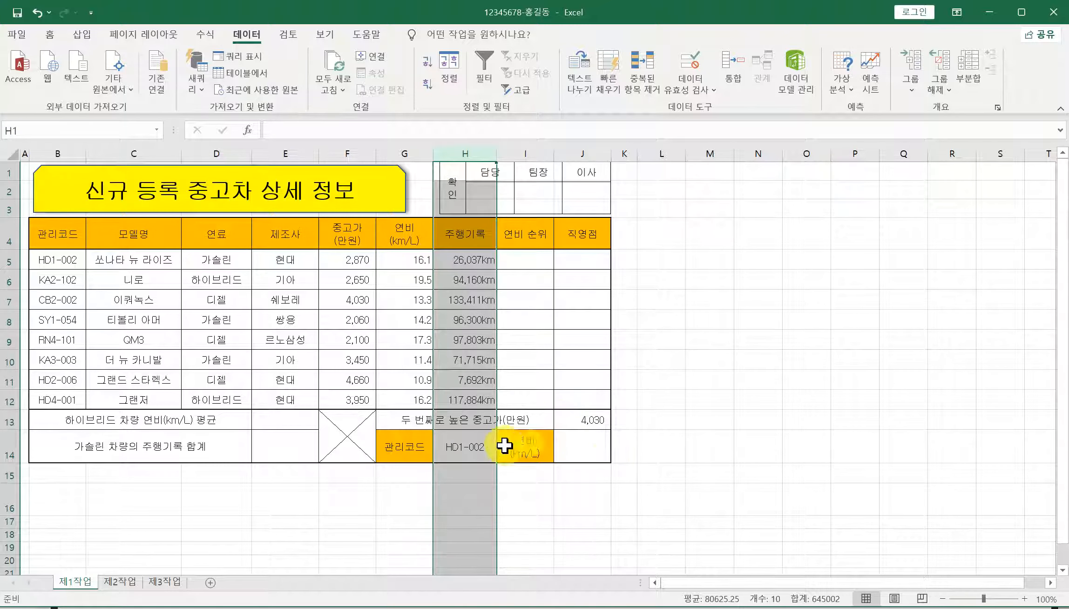
left_click(473, 446)
left_click(502, 458)
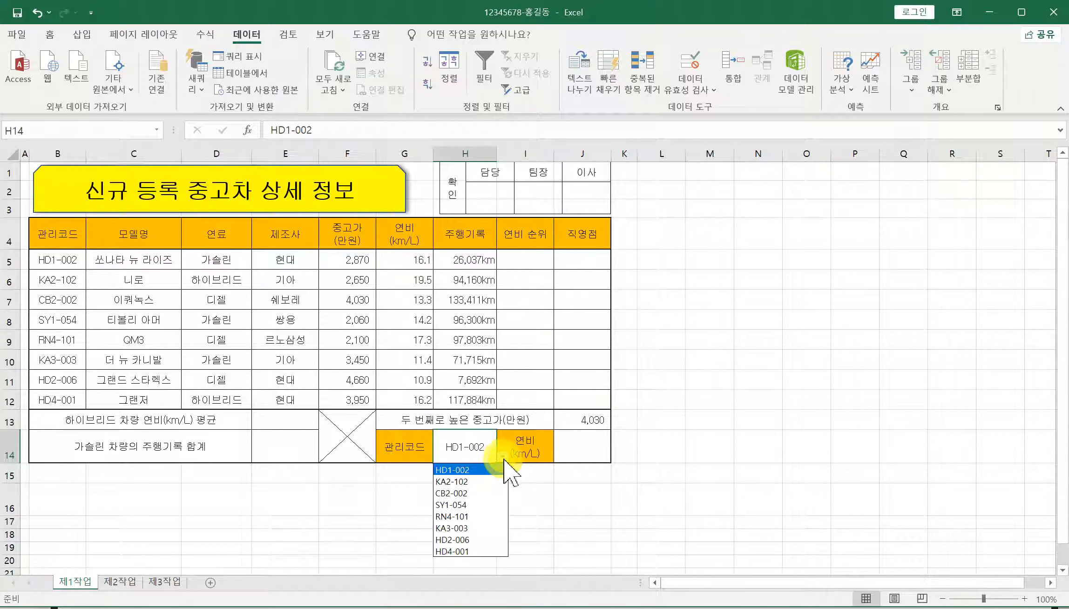
left_click(472, 471)
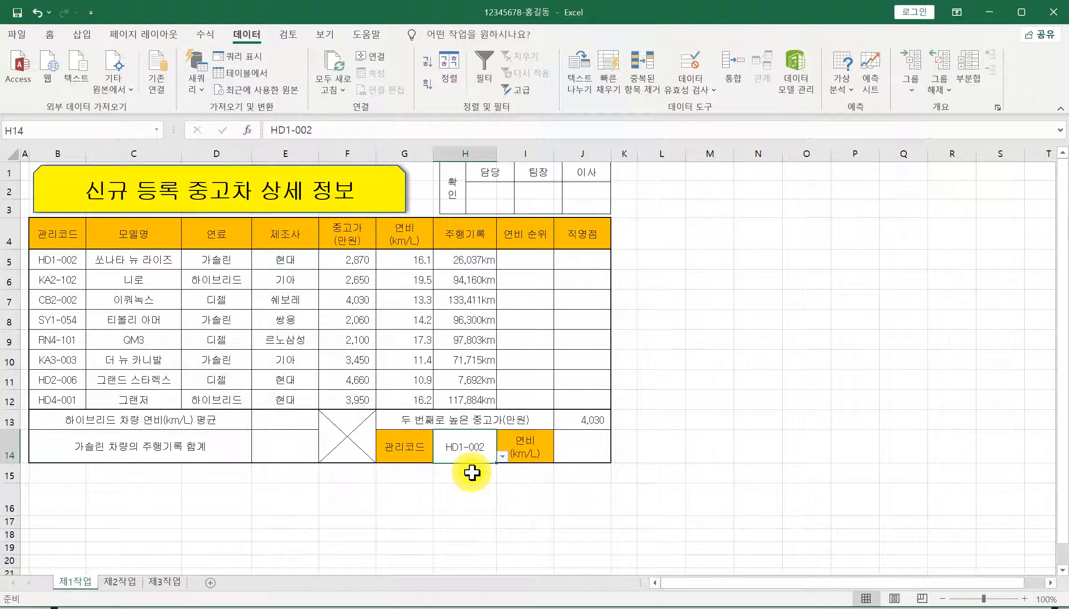
Step: Examine how the code in H14 relates to the 관리코드 column and the lookup range B5:G12, marking these areas on screen
left_click(580, 454)
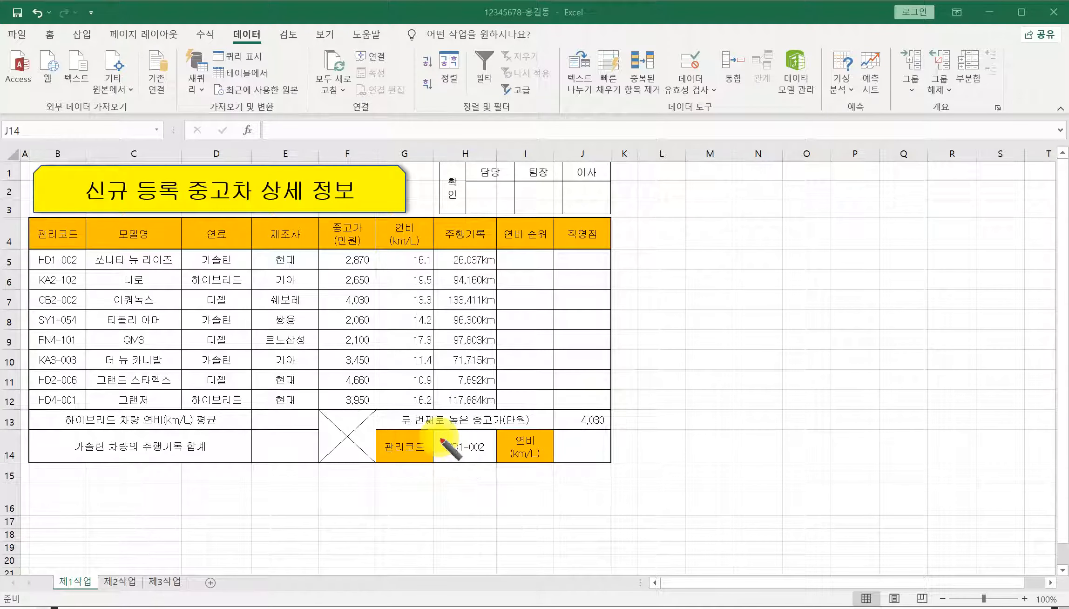
mouse_move(438, 437)
left_mouse_down()
mouse_move(473, 463)
mouse_move(495, 440)
mouse_move(458, 436)
left_mouse_up()
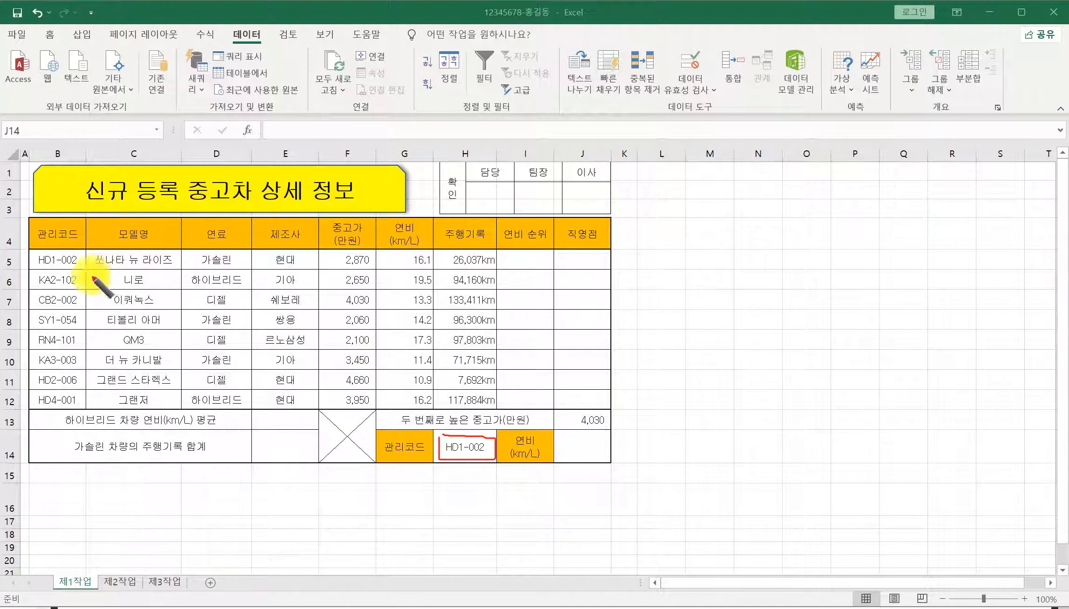
mouse_move(37, 254)
left_mouse_down()
mouse_move(36, 403)
mouse_move(89, 409)
mouse_move(92, 270)
mouse_move(65, 246)
mouse_move(39, 253)
mouse_move(37, 232)
left_mouse_up()
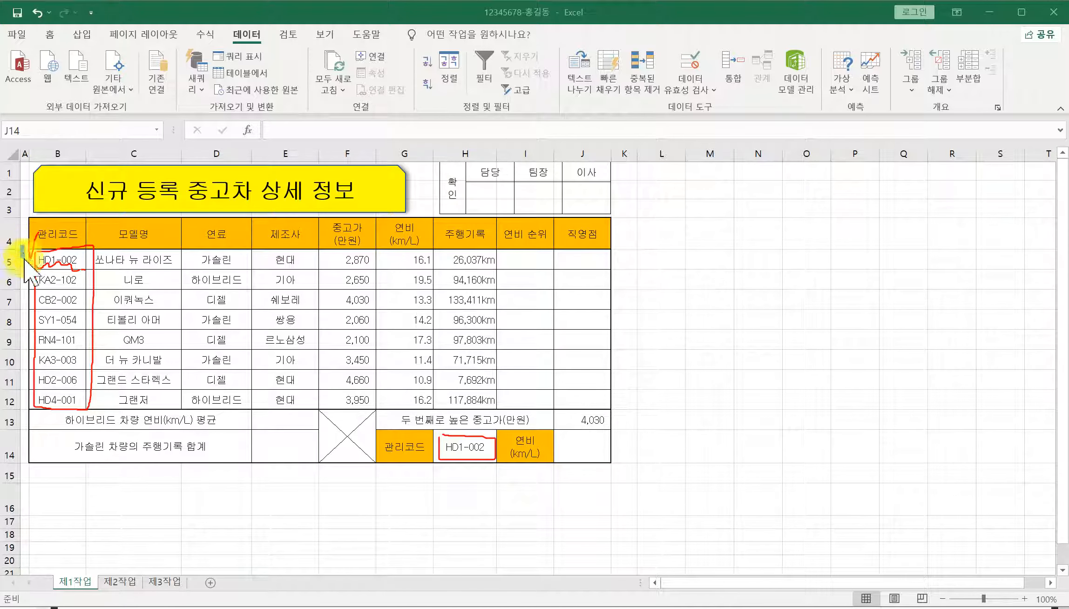
mouse_move(21, 246)
left_mouse_down()
mouse_move(44, 372)
mouse_move(70, 410)
mouse_move(436, 409)
left_mouse_up()
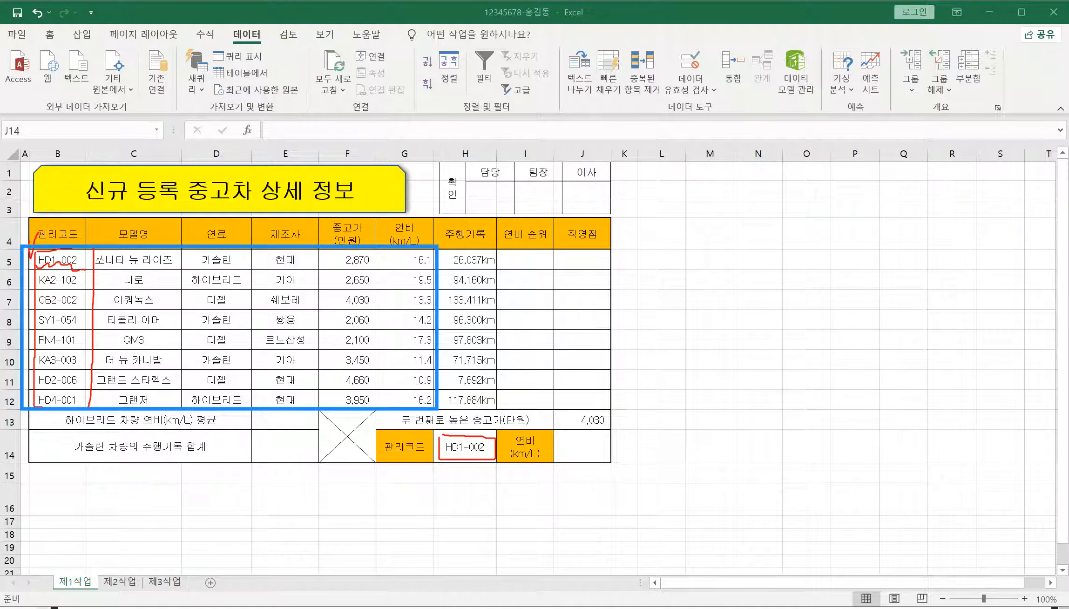
left_click(1060, 182)
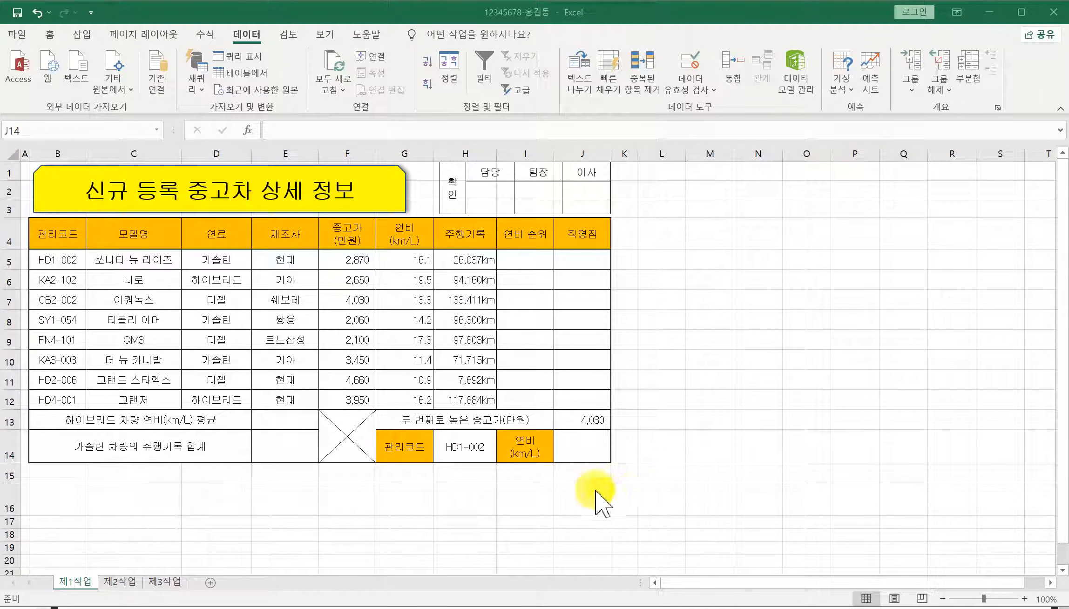
Step: Start a VLOOKUP function in J14 and set its lookup value to H14
left_click(581, 450)
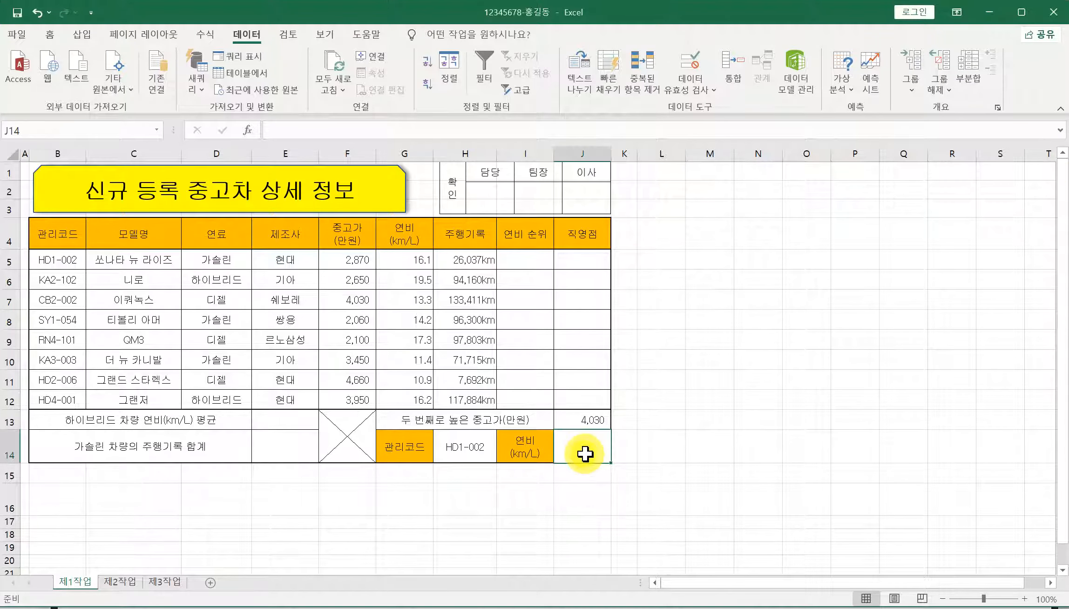
left_click(365, 131)
type("=v")
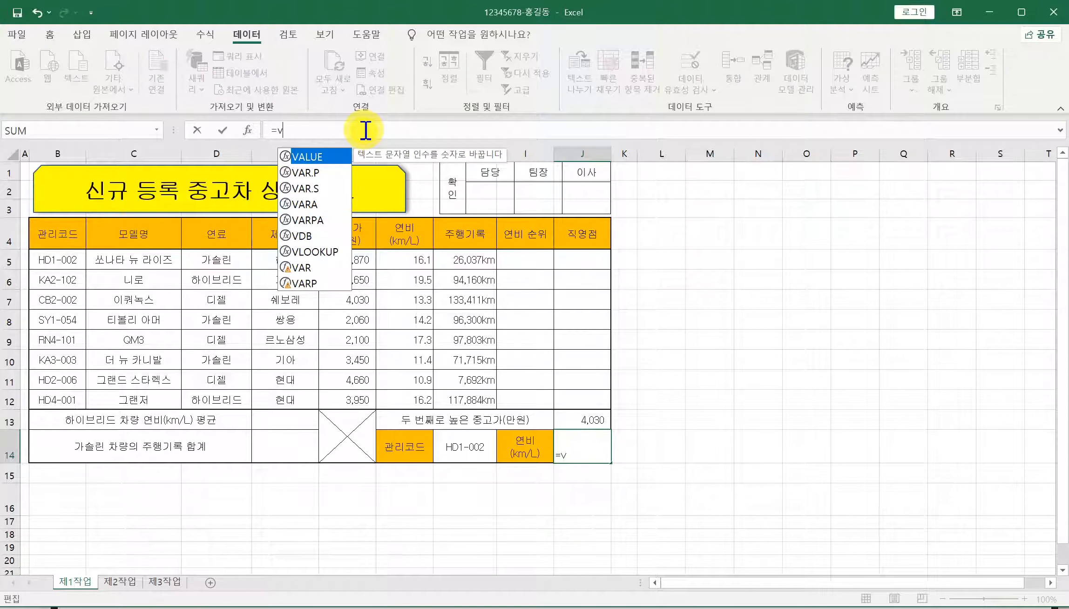
double_click(315, 252)
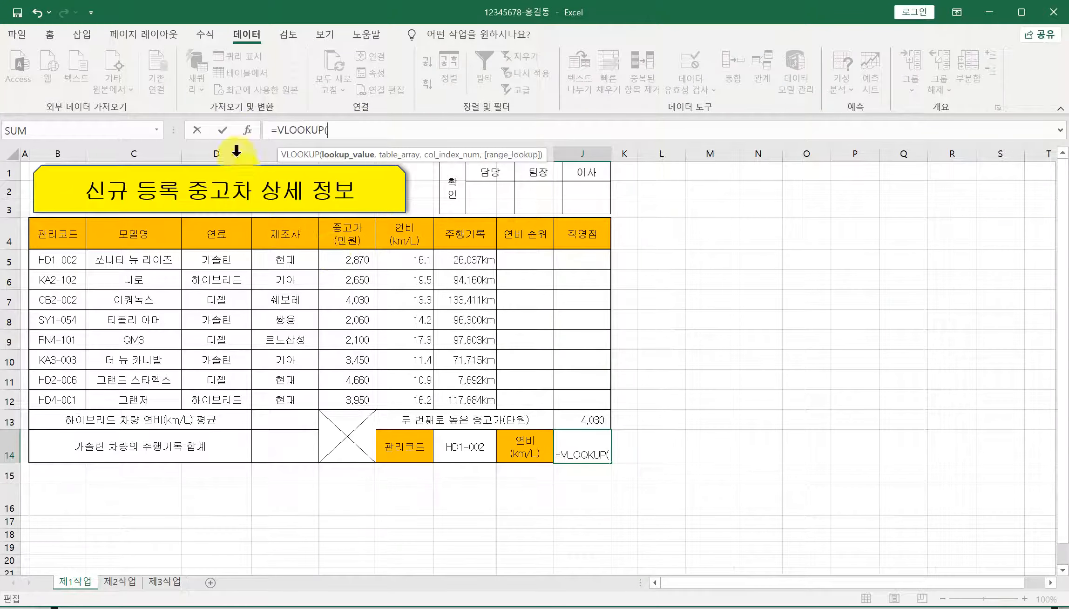
left_click(246, 131)
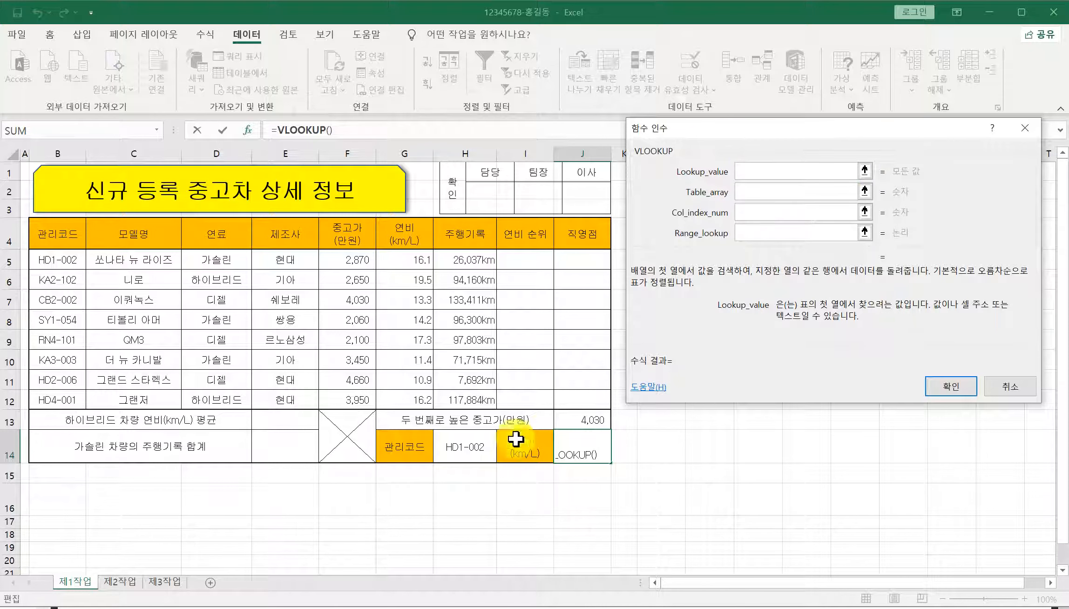
left_click(468, 452)
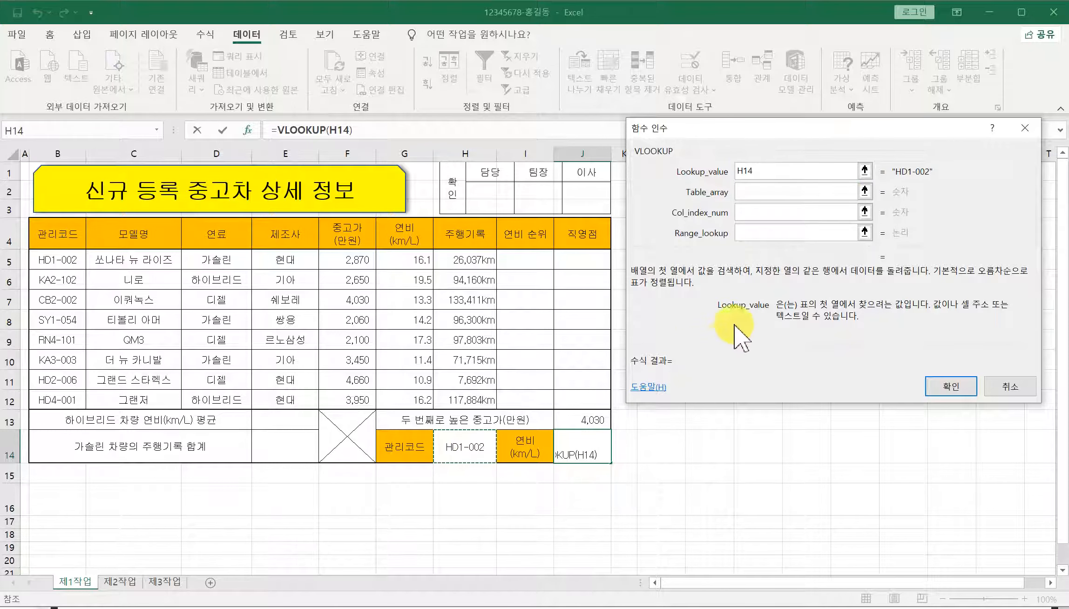
Step: Complete the J14 VLOOKUP with table range B5:G12, column index 6 and range lookup 0
left_click(751, 233)
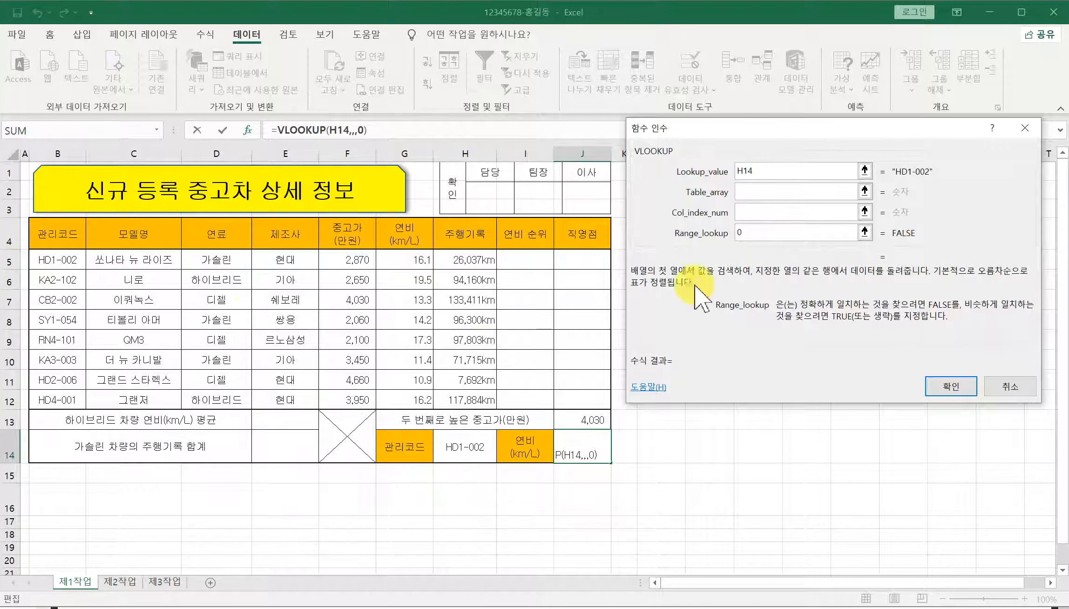
left_click(748, 194)
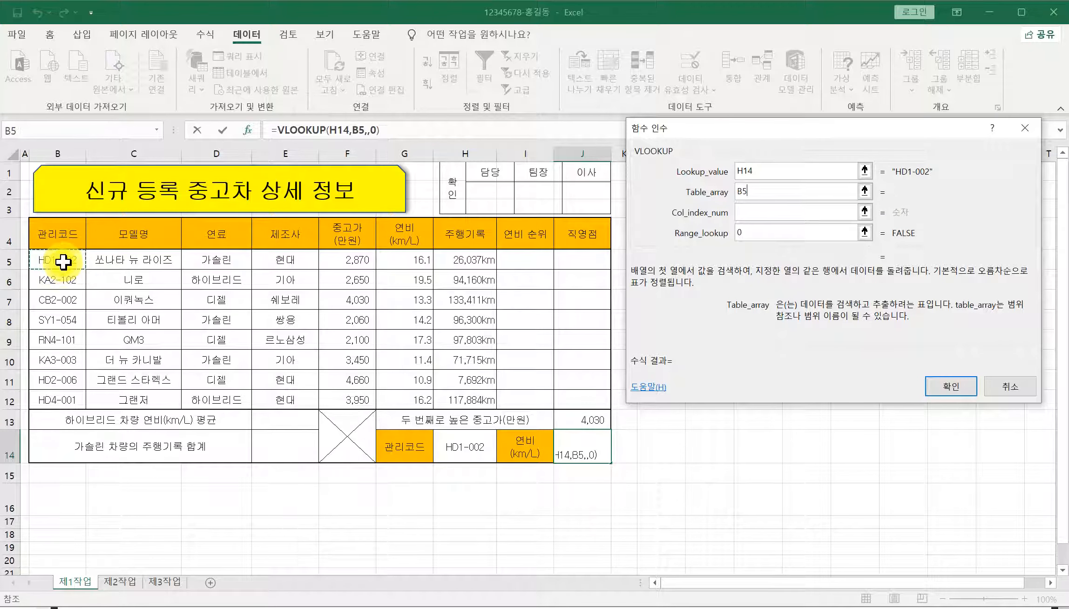
left_click_drag(63, 262, 396, 405)
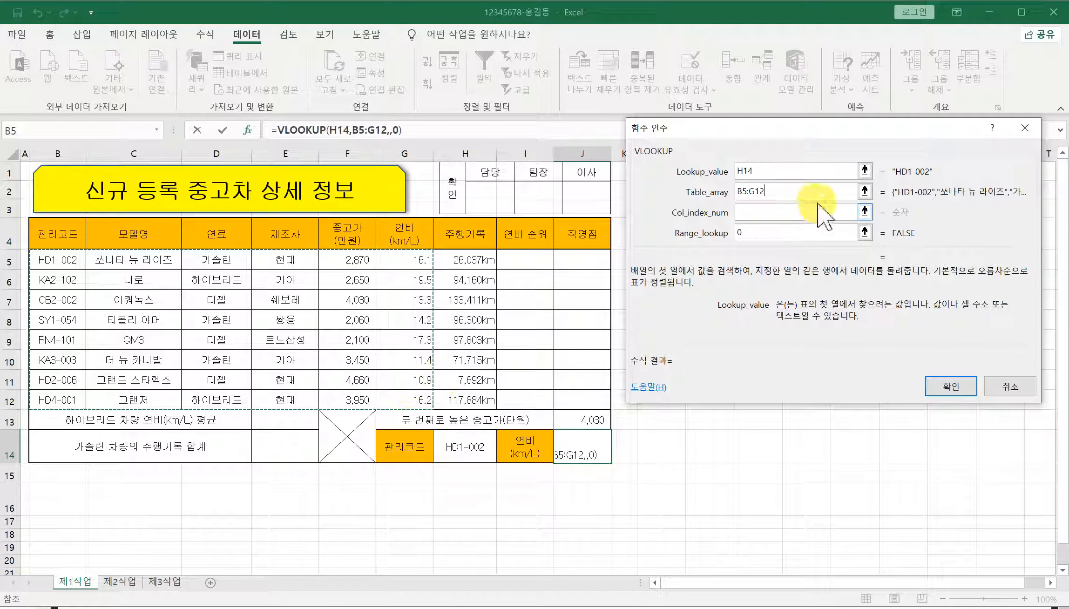
left_click(773, 210)
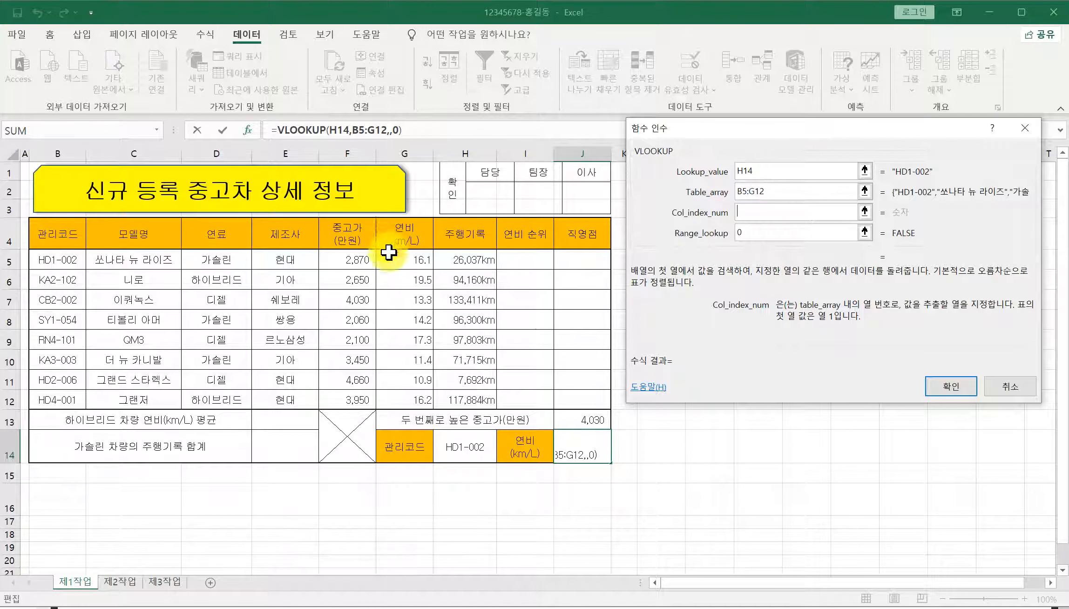
type("6")
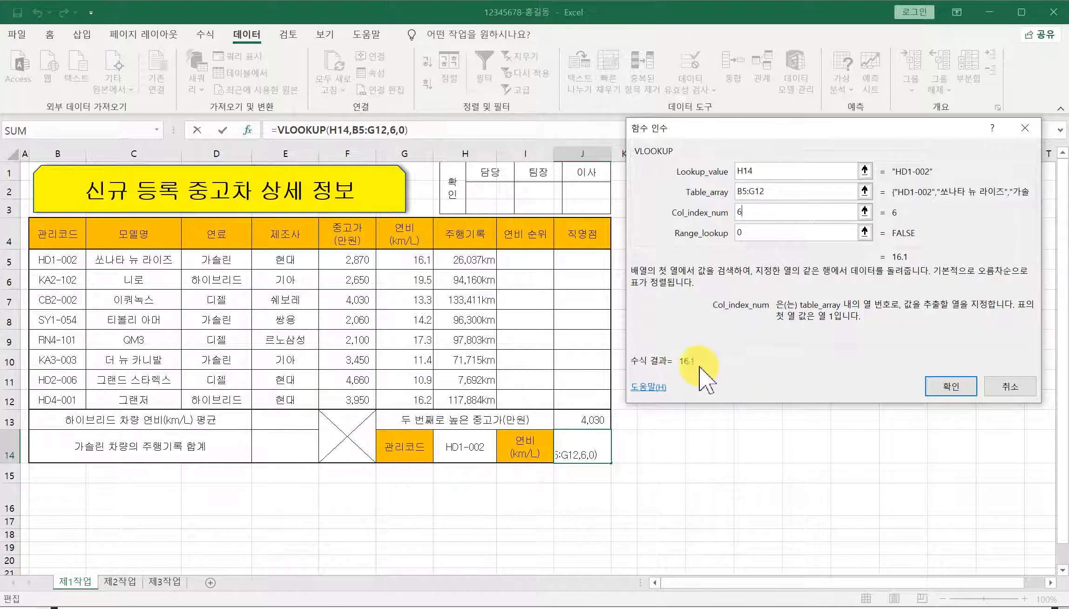
left_click(953, 388)
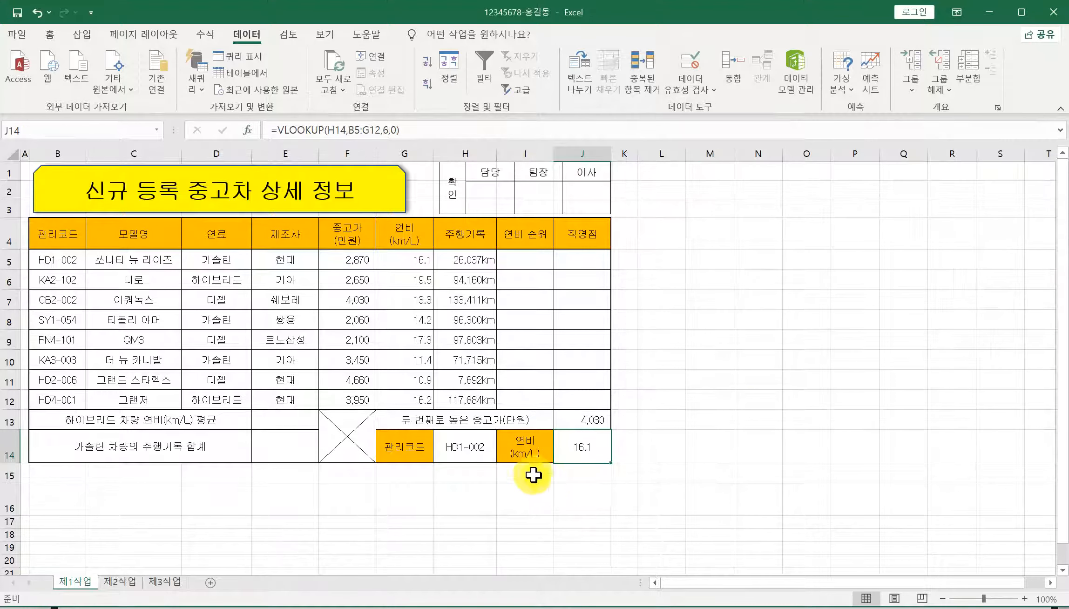
Step: Test the lookup by choosing KA2-102 and CB2-002 in H14, and set the code back to HD1-002
left_click(482, 456)
left_click(499, 460)
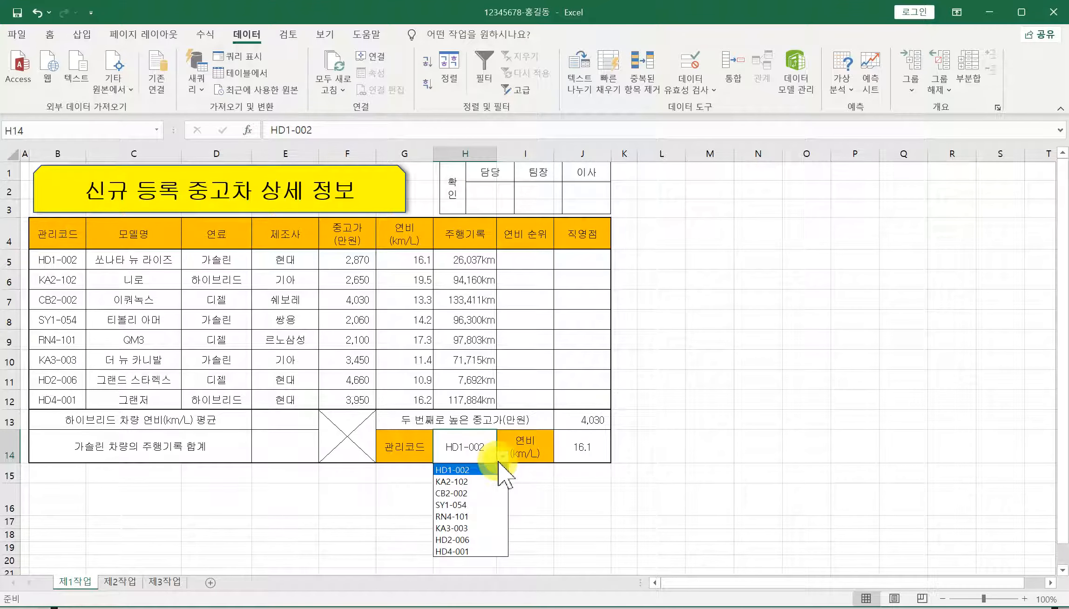
left_click(475, 484)
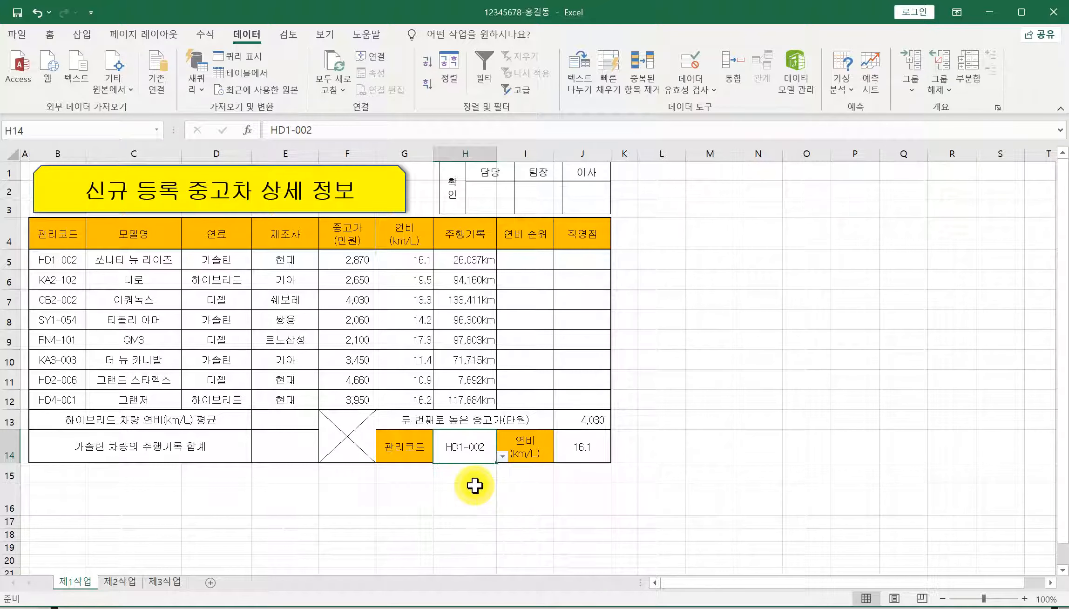
left_click(503, 459)
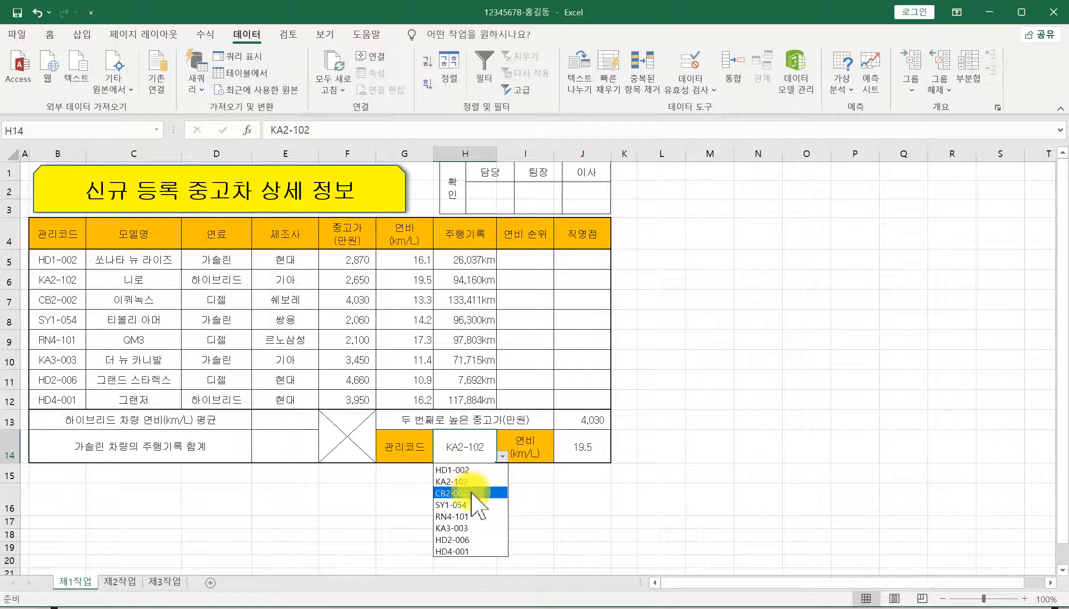
left_click(471, 495)
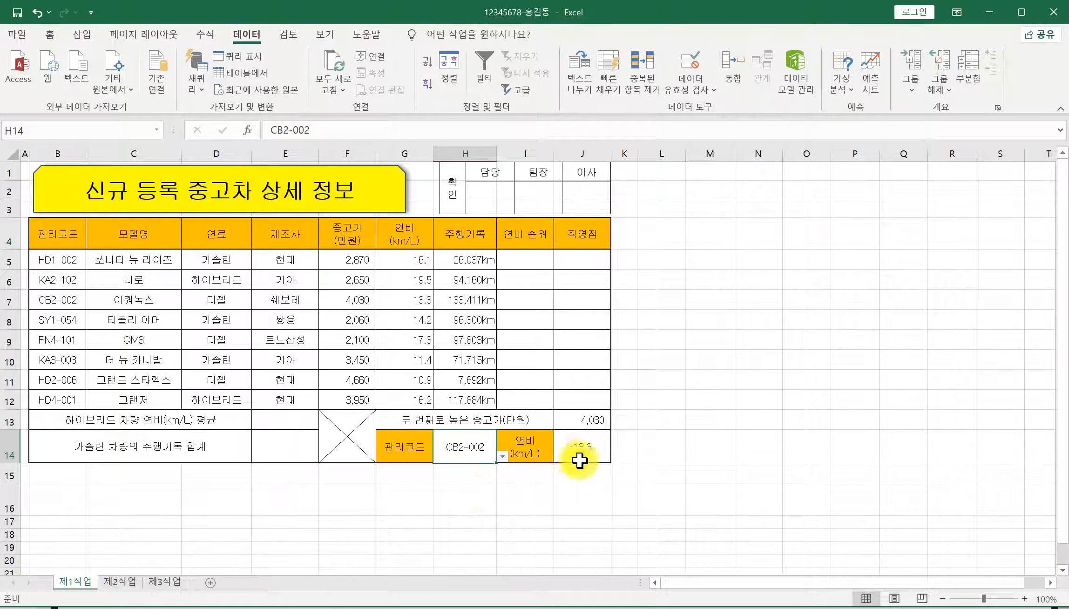
left_click(502, 456)
left_click(458, 474)
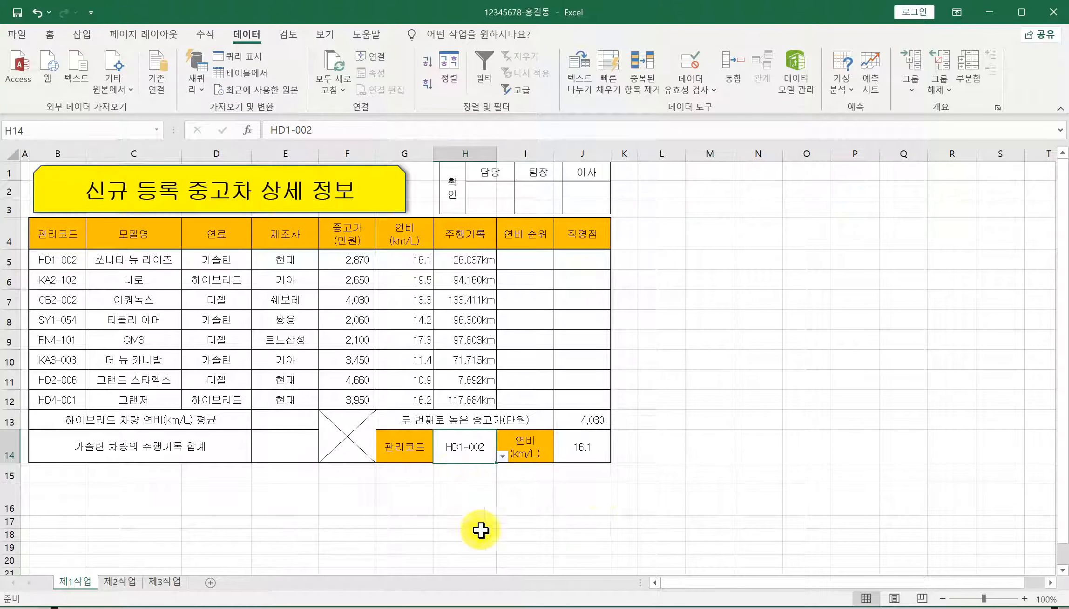
left_click(729, 448)
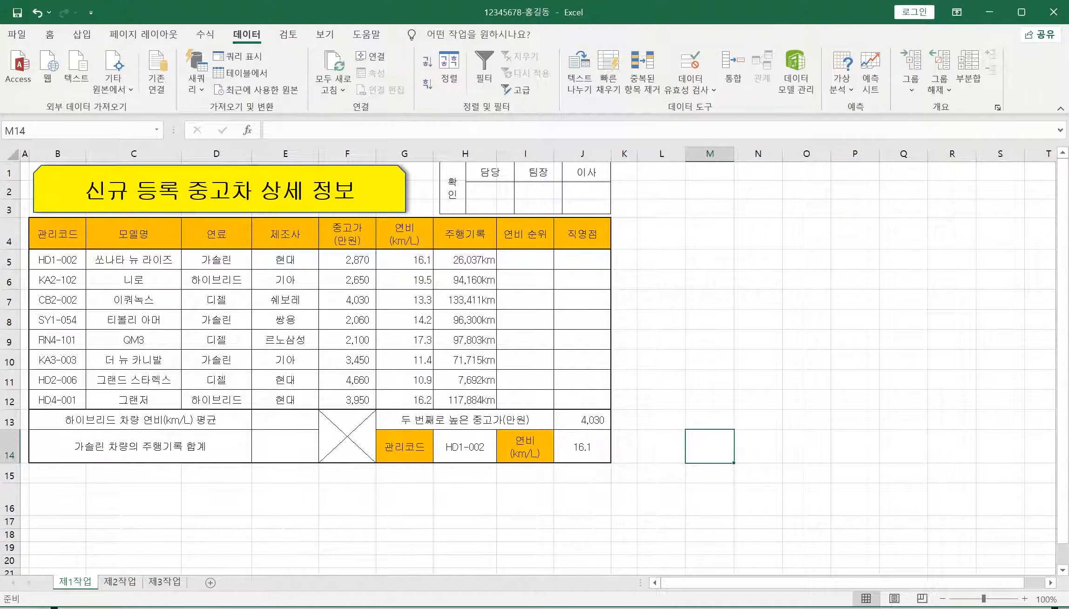
Step: Check the conditional formatting task in the exam PDF, return to Excel and start a formula-based formatting rule for B5:J12
key("alt+Tab")
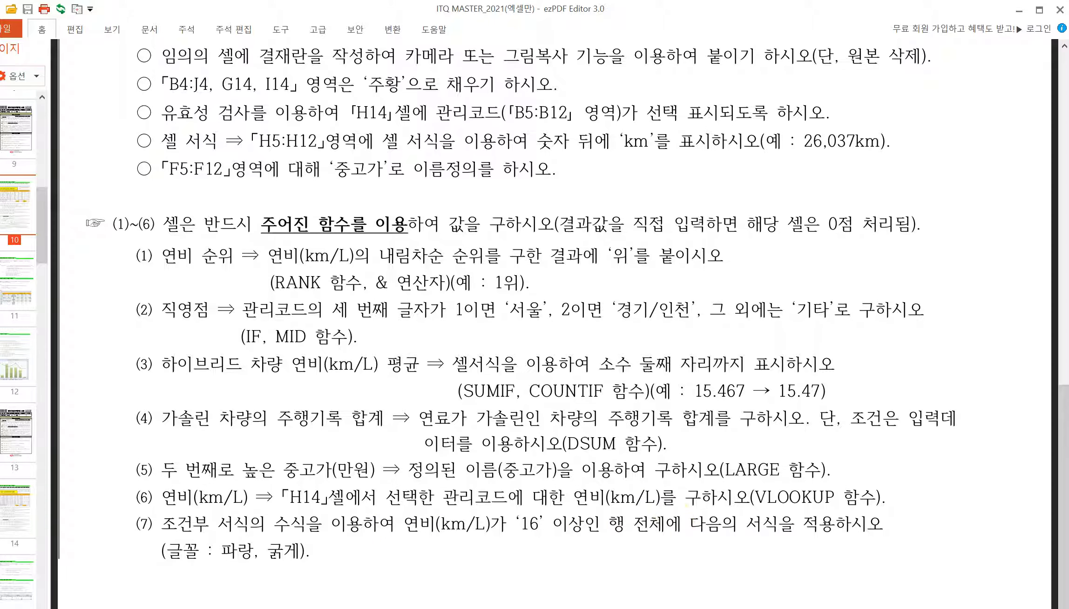
key("alt+Tab")
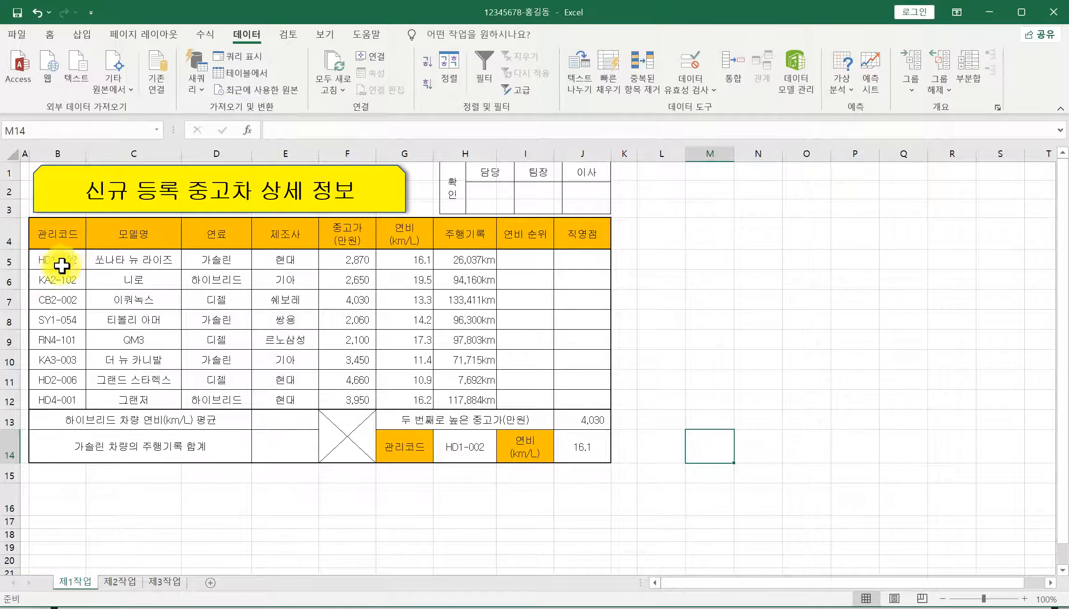
left_click_drag(68, 260, 571, 393)
left_click_drag(569, 385, 572, 399)
left_click_drag(38, 267, 565, 401)
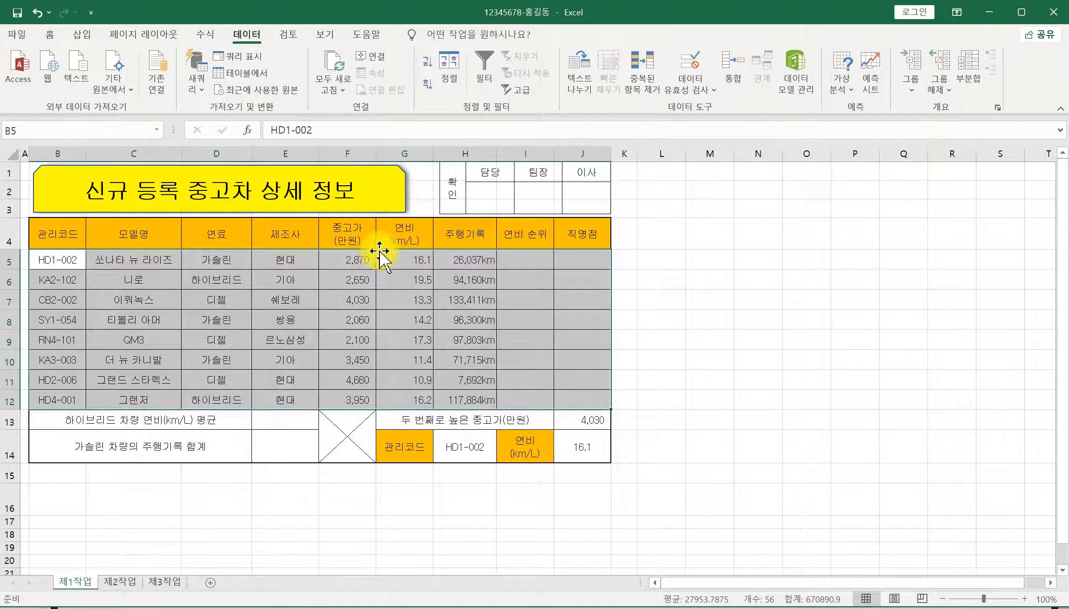
left_click(48, 34)
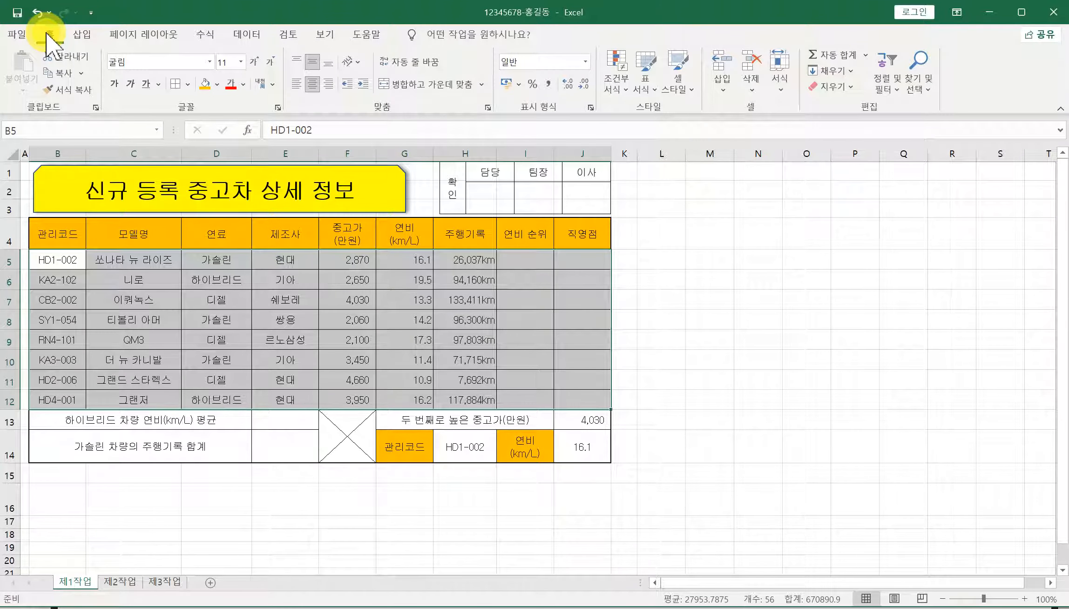
left_click(634, 93)
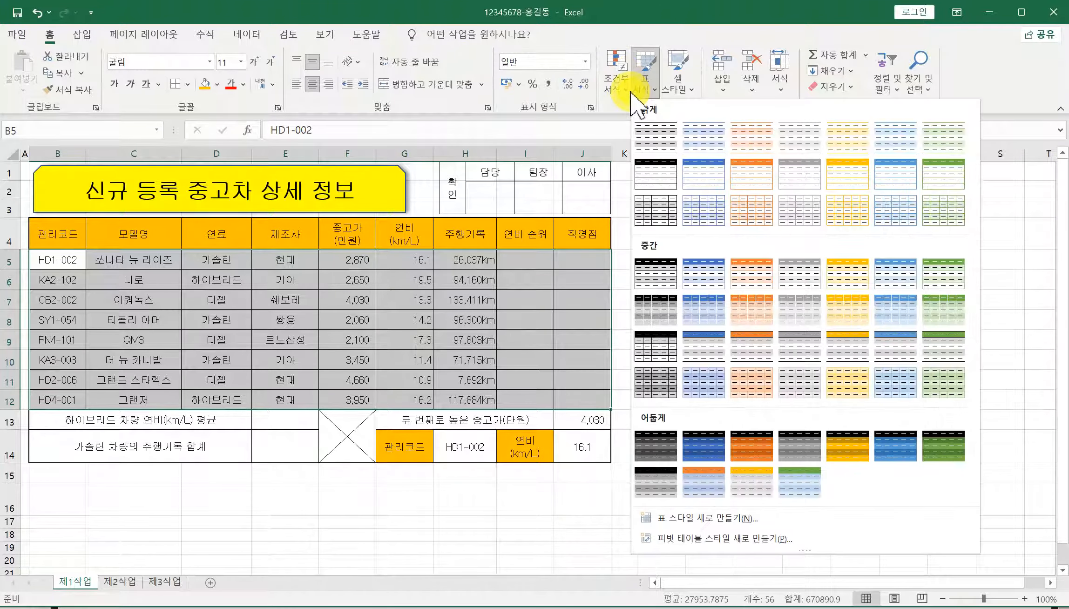
left_click(614, 88)
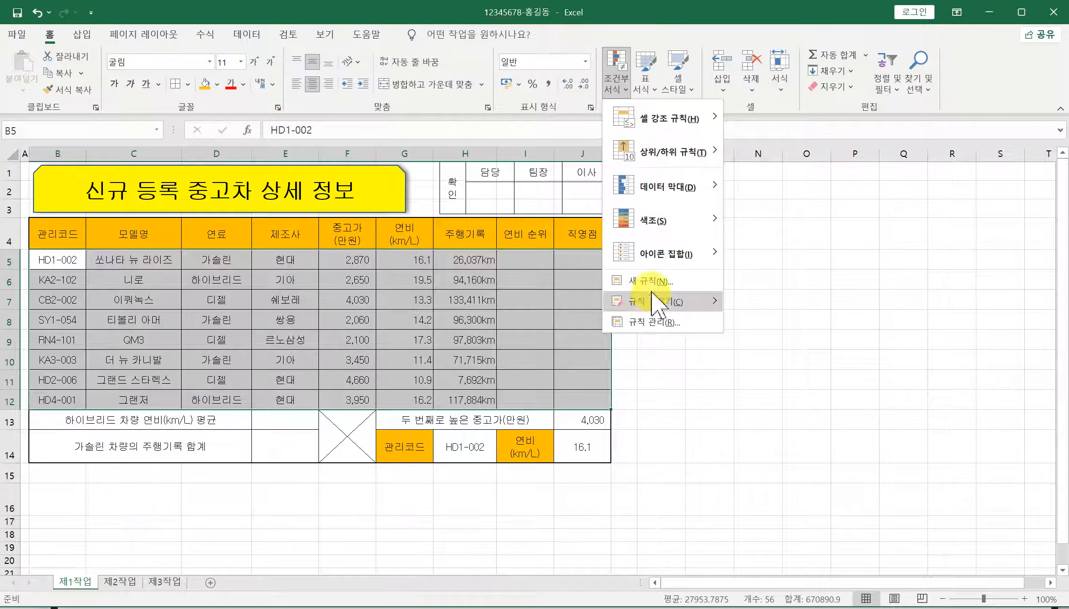
left_click(688, 281)
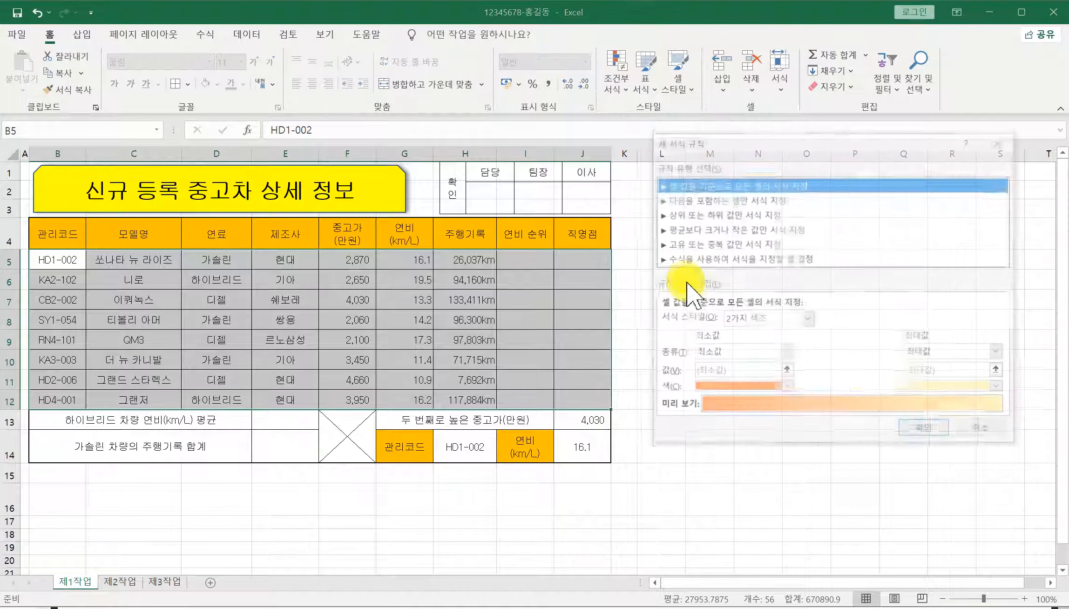
left_click(671, 259)
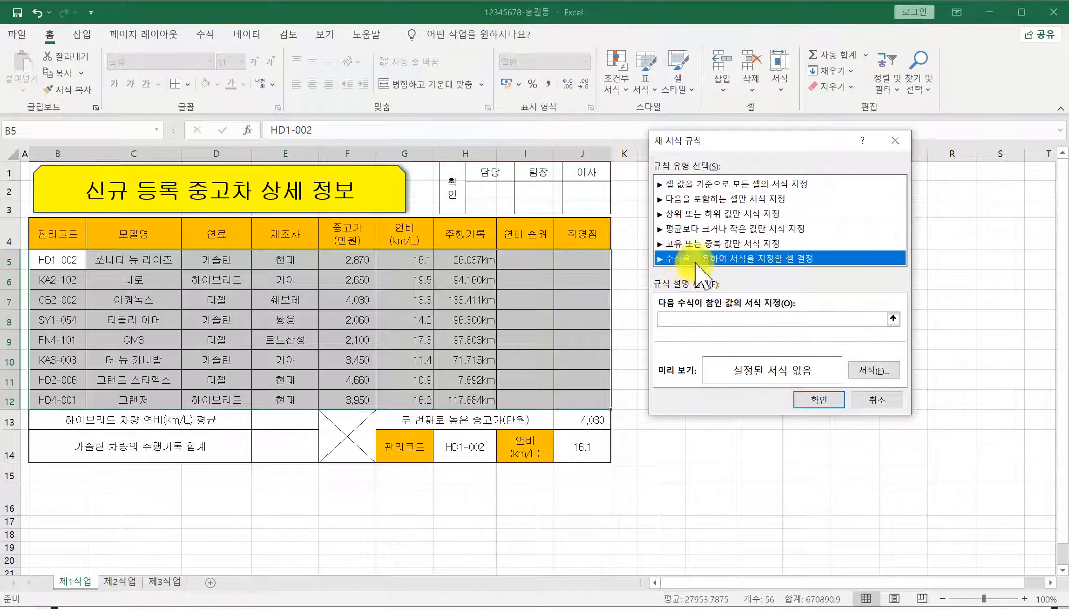
Step: Enter =$G5>=16 as the rule's formula, keeping the 연비 column fixed with a mixed reference
left_click(670, 319)
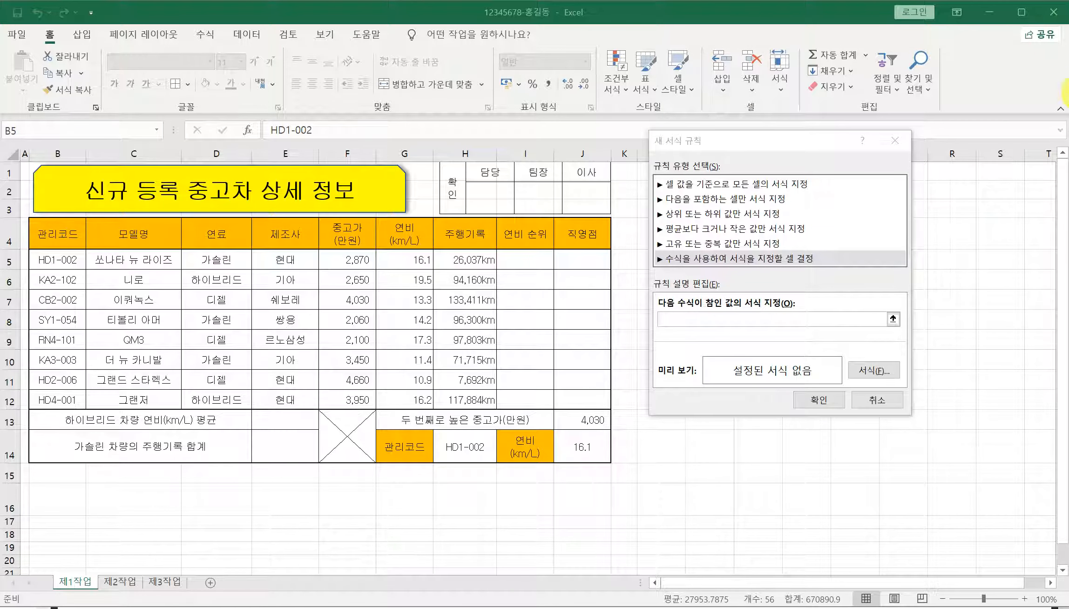
left_click_drag(389, 265, 420, 270)
left_click(662, 319)
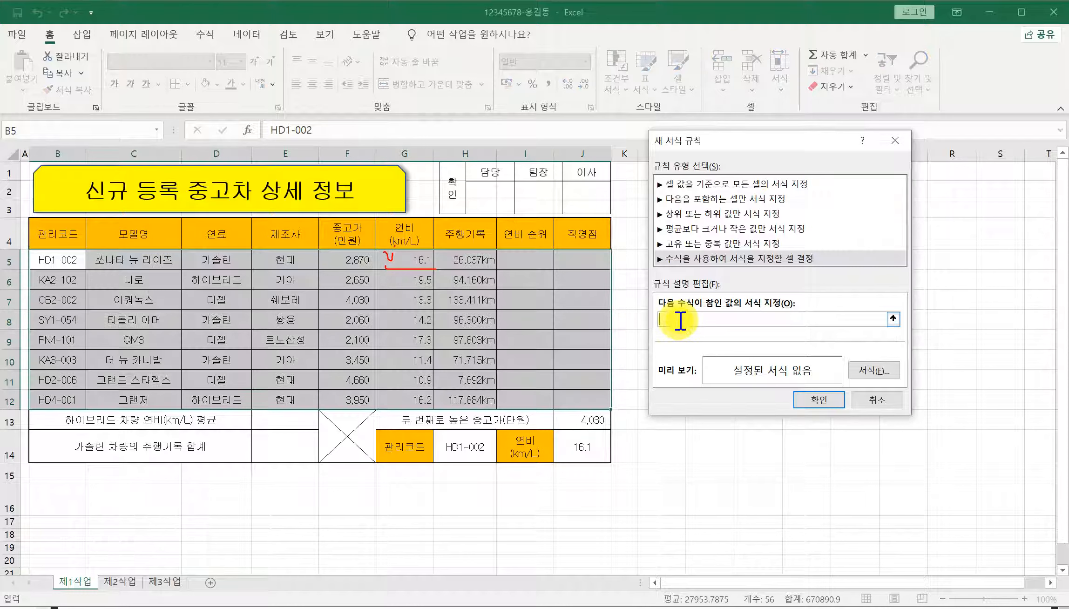
left_click(409, 264)
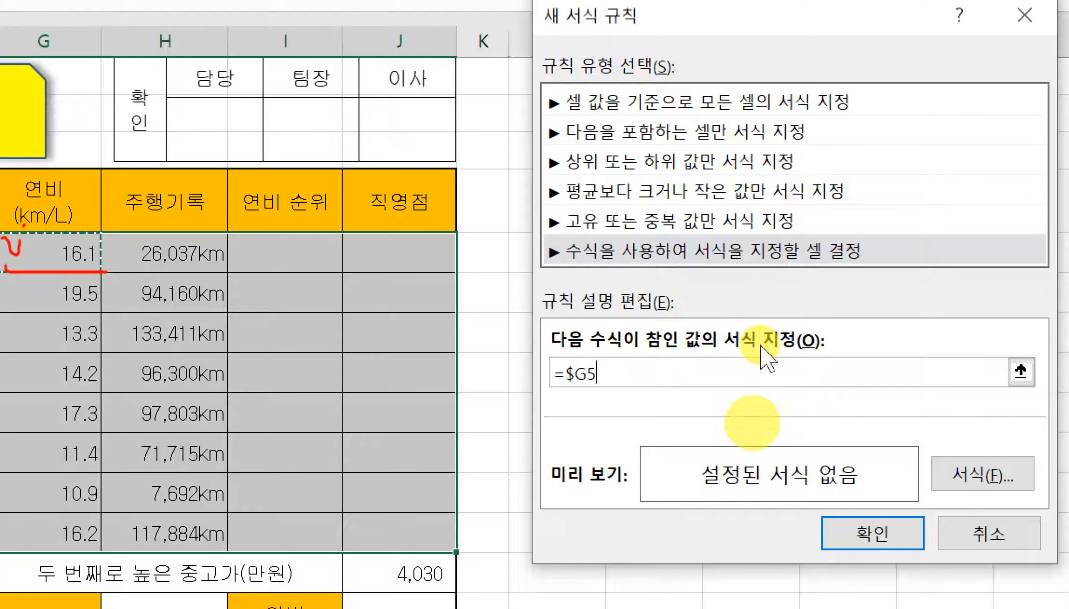
type(">=16")
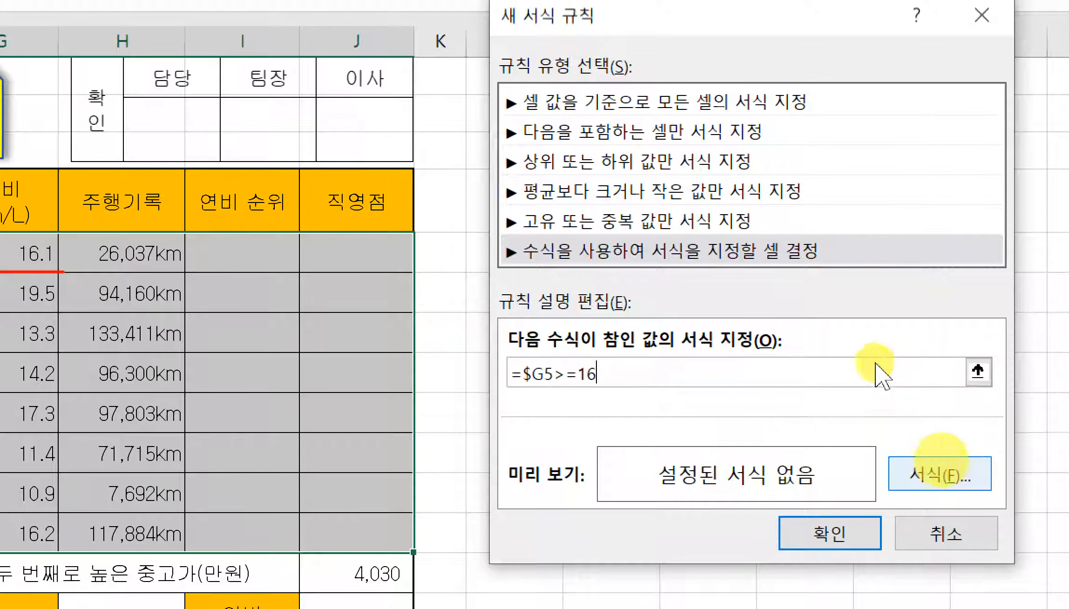
Step: Give the rule a bold (굵게), standard blue font and apply it to the selected rows
left_click(913, 478)
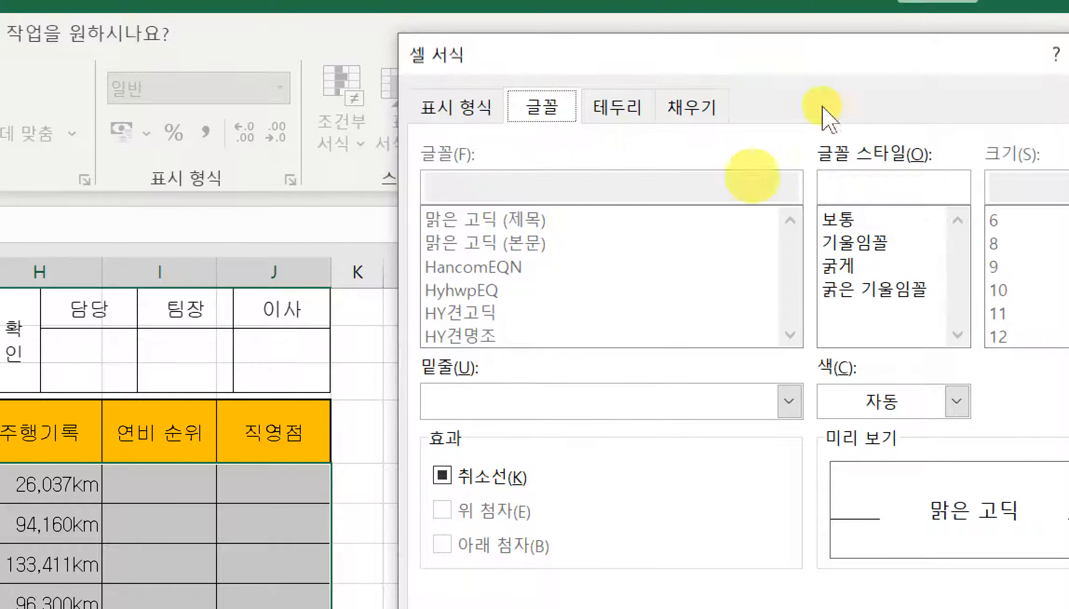
left_click(838, 266)
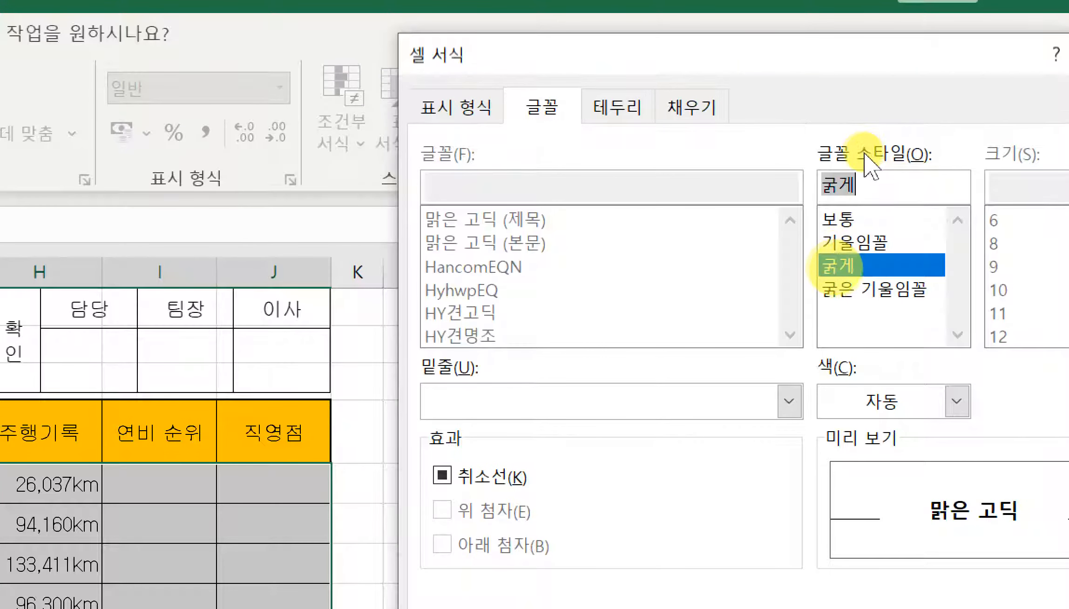
left_click(903, 401)
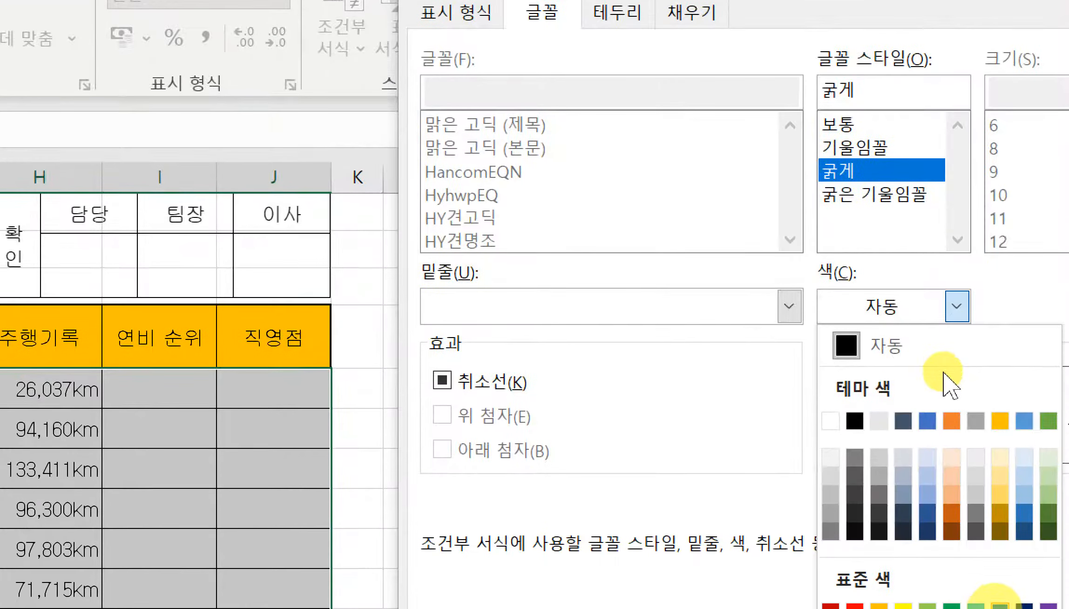
left_click(1000, 604)
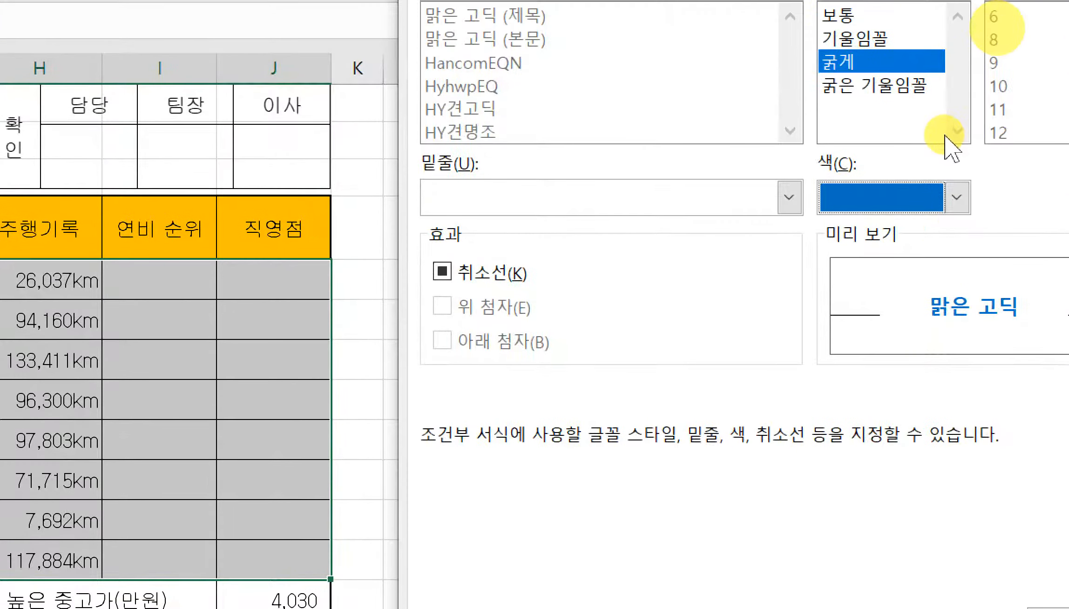
left_click(959, 599)
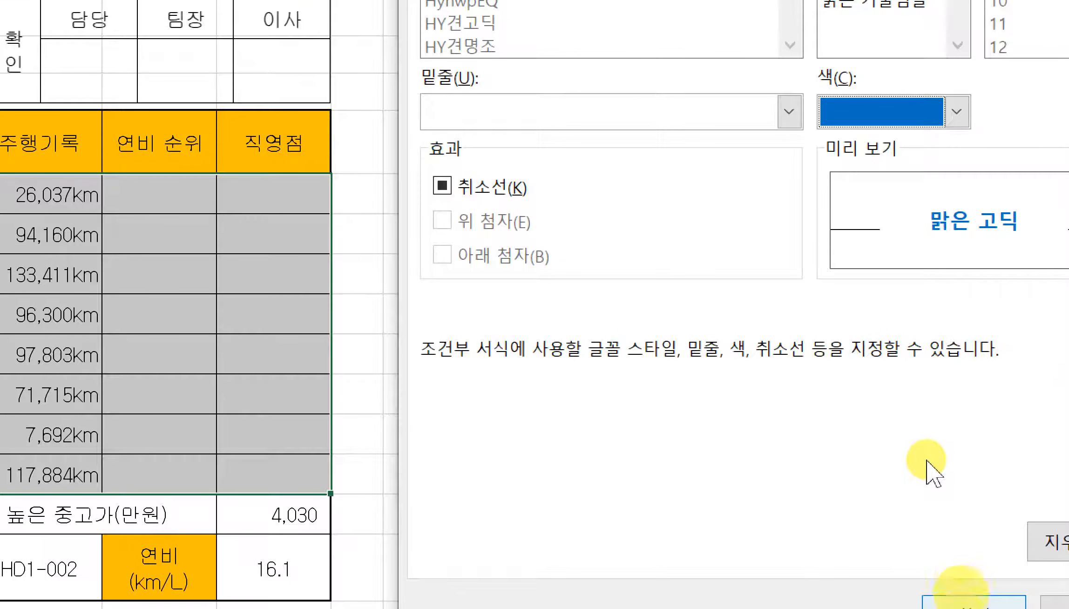
key("Return")
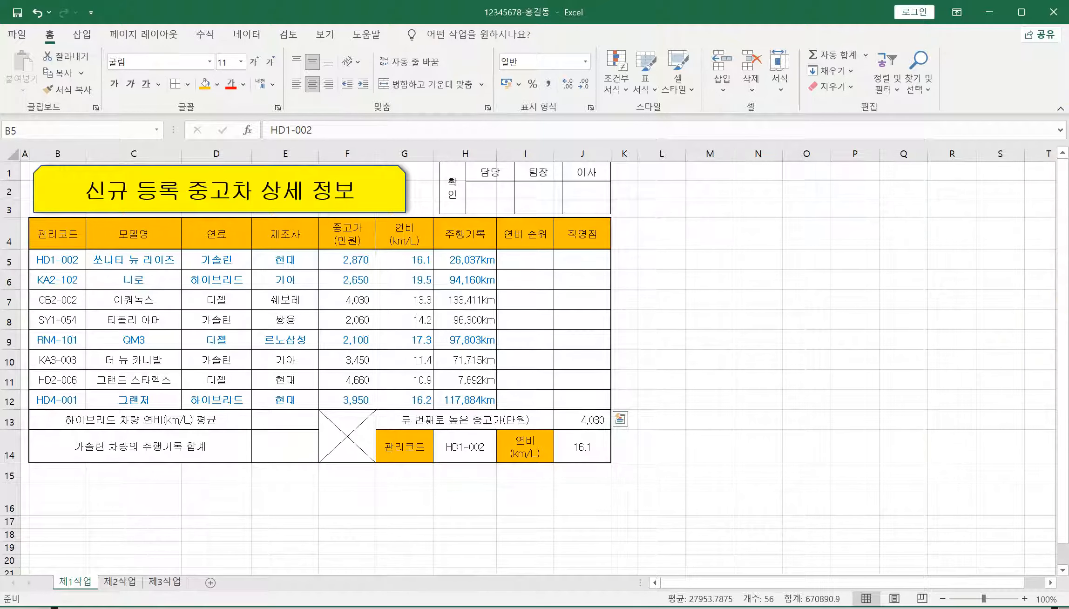
Step: Switch to the exam PDF, review the 제1작업 function tasks and go to page 11 with the 제2작업 instructions
left_click(708, 607)
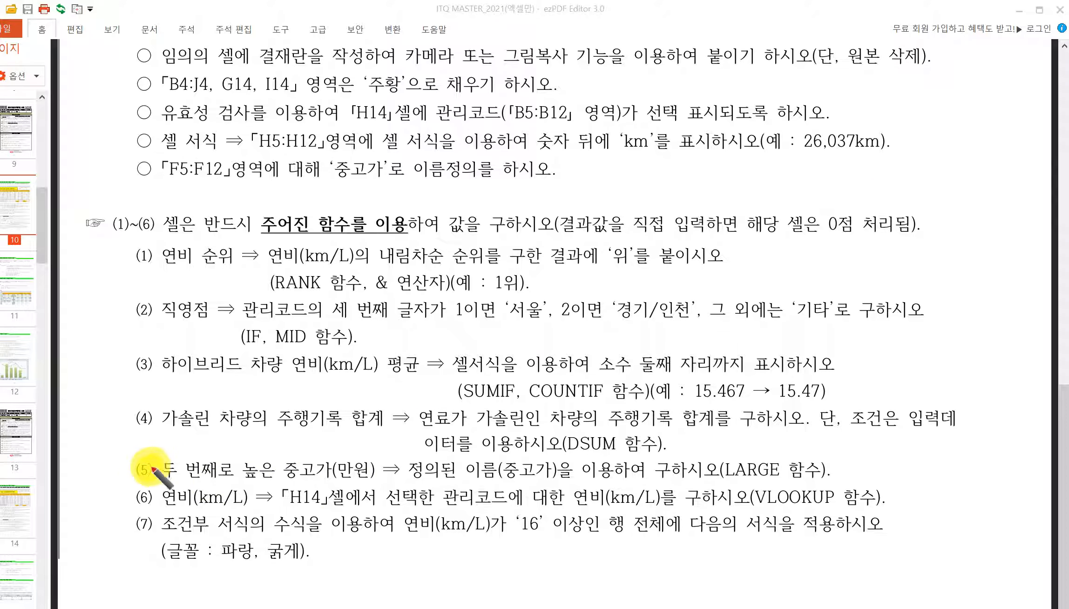
mouse_move(151, 450)
left_mouse_down()
mouse_move(132, 493)
mouse_move(152, 442)
left_mouse_up()
mouse_move(160, 241)
left_mouse_down()
mouse_move(136, 237)
mouse_move(120, 370)
mouse_move(170, 423)
mouse_move(182, 226)
mouse_move(151, 234)
left_mouse_up()
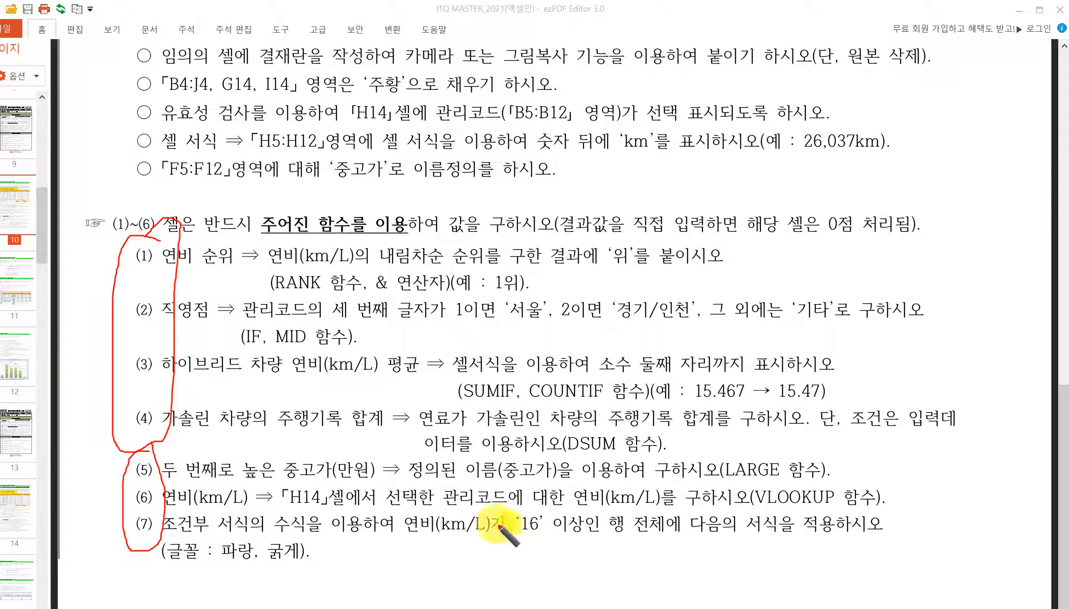
mouse_move(510, 323)
left_mouse_down()
mouse_move(531, 368)
mouse_move(631, 335)
left_mouse_up()
mouse_move(706, 321)
left_mouse_down()
mouse_move(739, 354)
mouse_move(707, 372)
left_mouse_up()
mouse_move(108, 268)
left_mouse_down()
mouse_move(80, 284)
mouse_move(125, 251)
mouse_move(96, 303)
mouse_move(139, 285)
left_mouse_up()
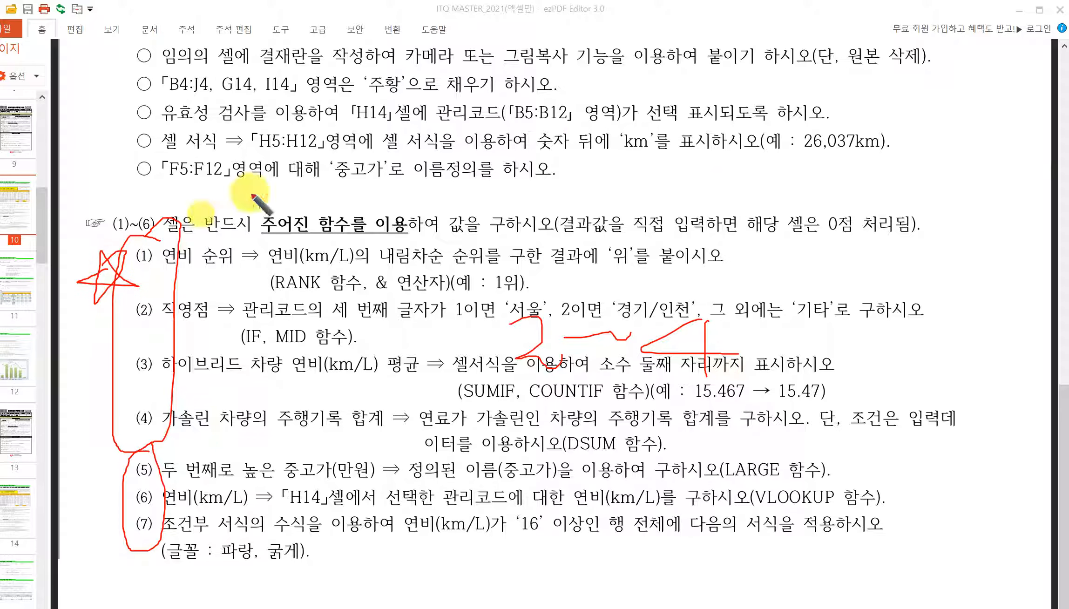
left_click(1058, 179)
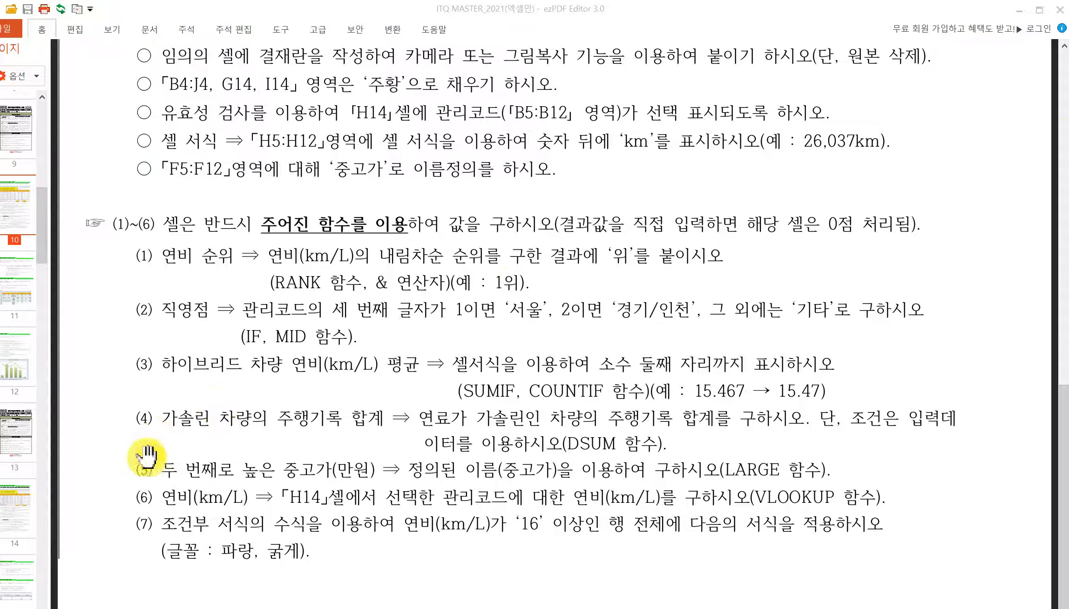
left_click(20, 286)
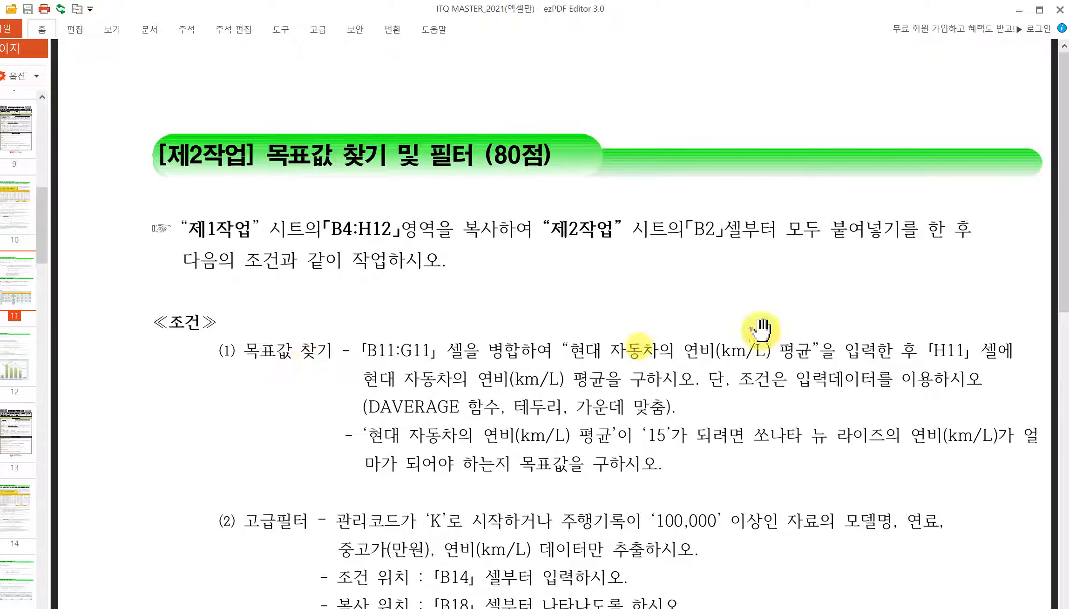
Step: Return to Excel, copy B4:H12 from 제1작업 and paste it at B2 of 제2작업, keeping the source column widths
left_click(1020, 10)
left_click_drag(71, 232, 449, 394)
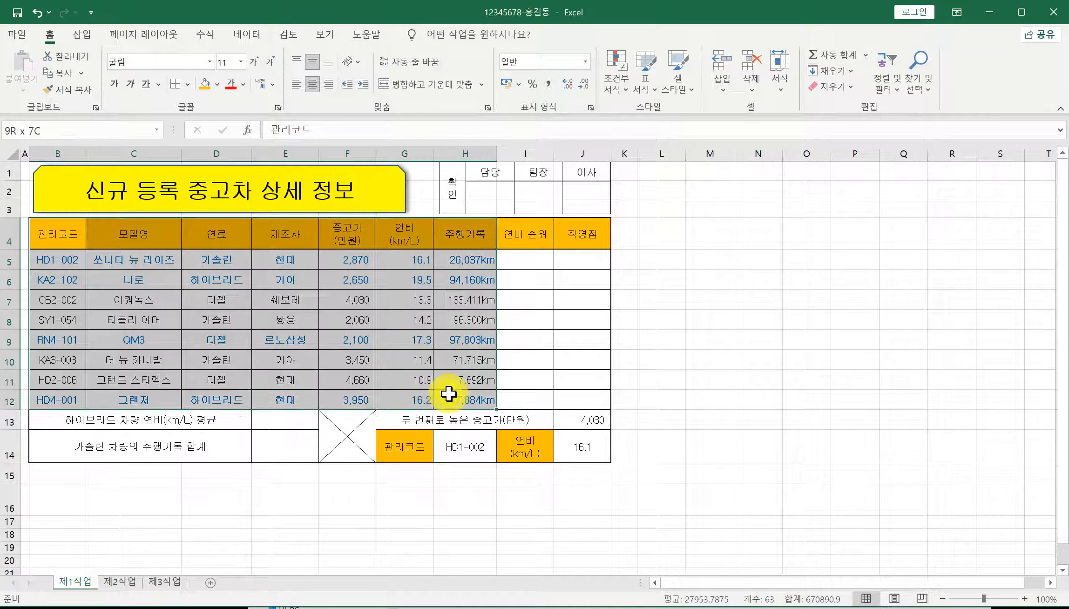
key("ctrl+c")
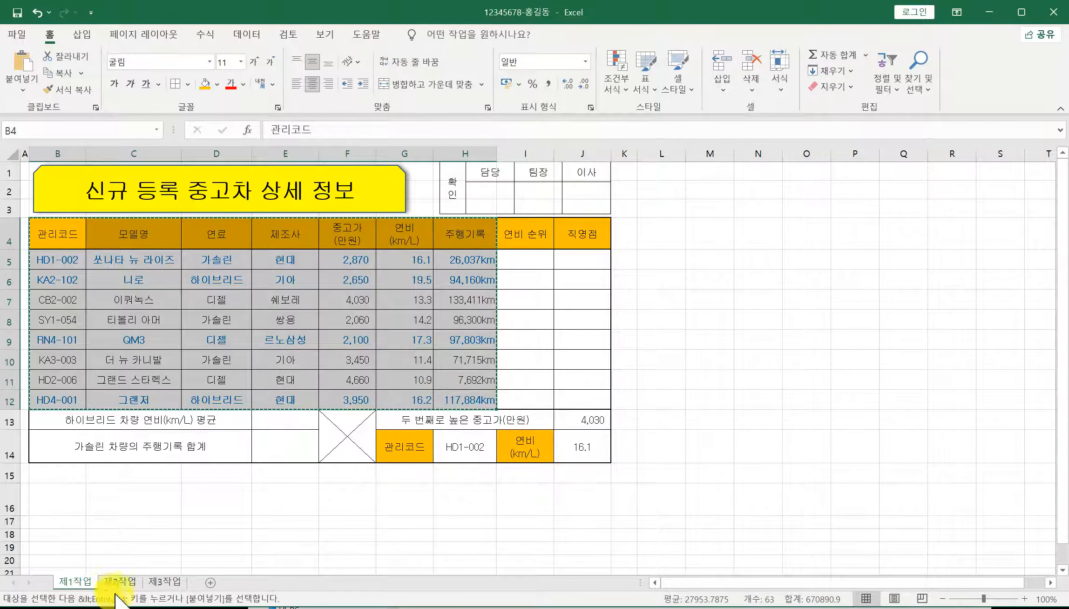
left_click(133, 585)
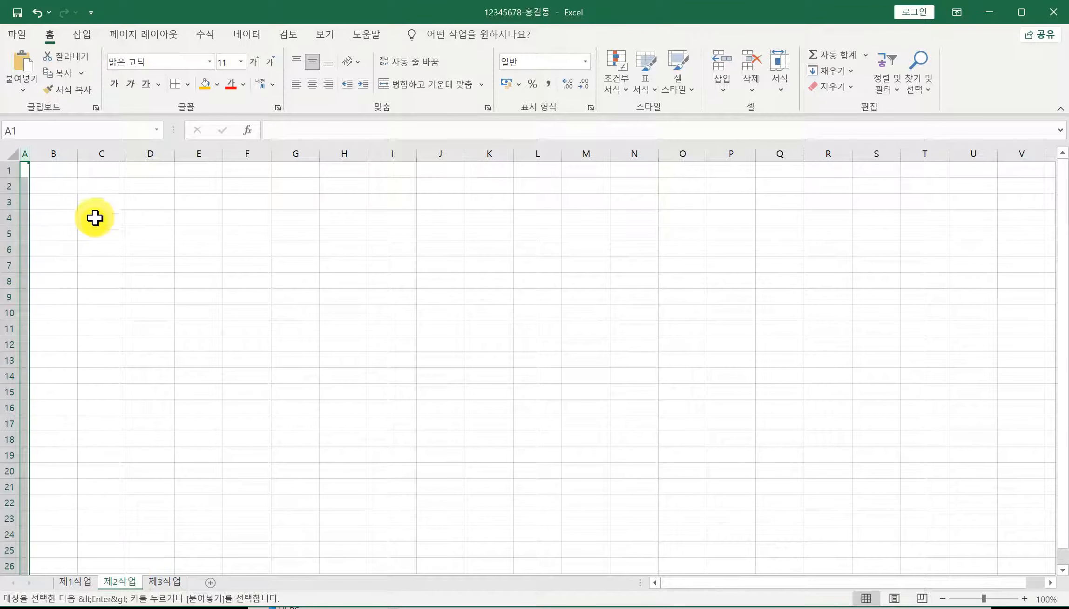
left_click(59, 184)
key("ctrl+v")
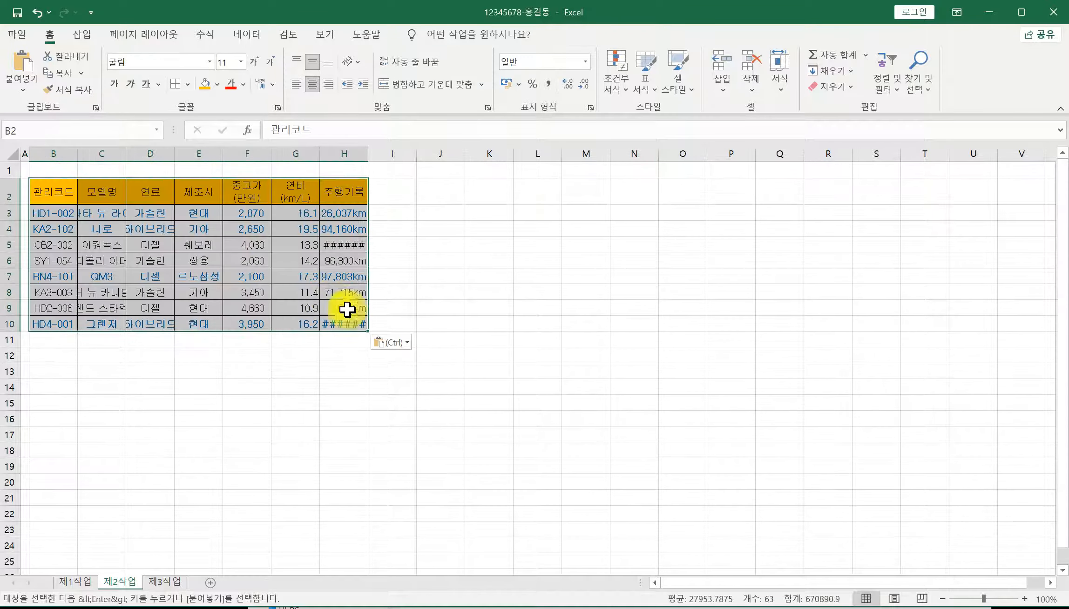
left_click(390, 343)
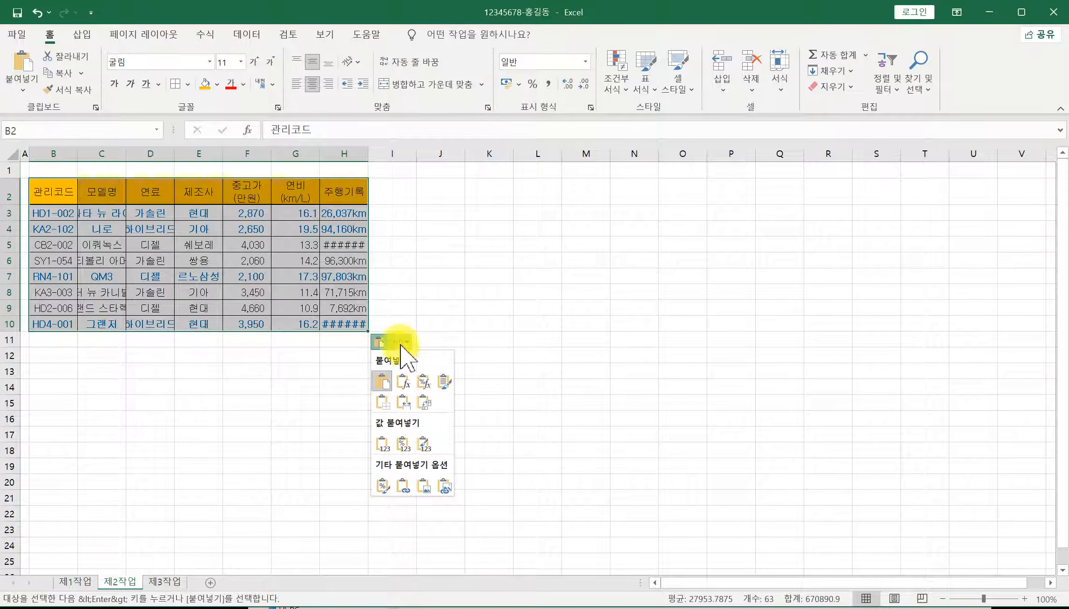
left_click(404, 402)
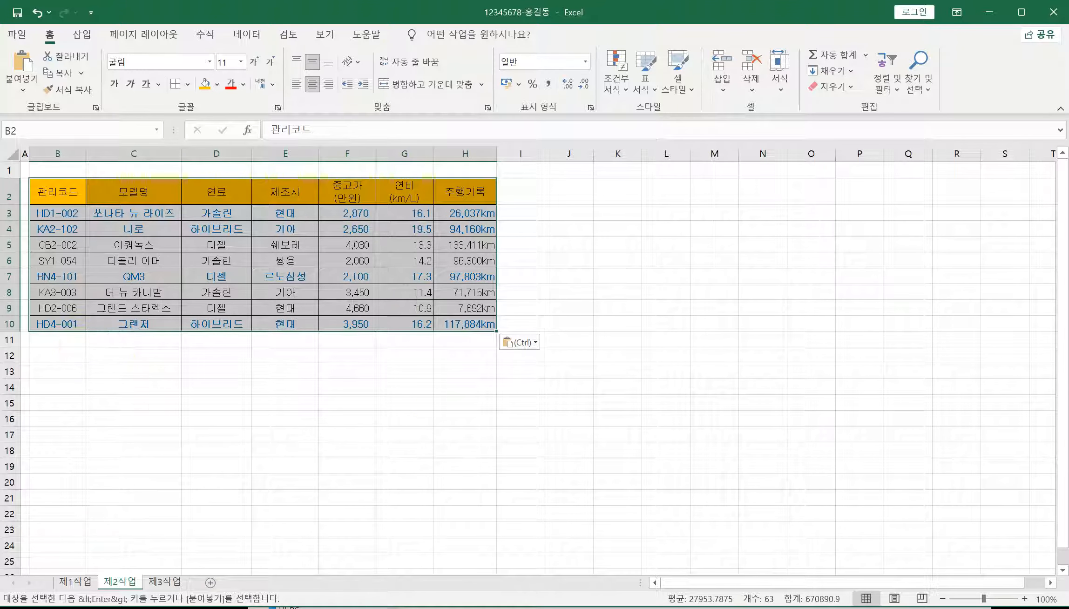
Step: Check the 목표값 찾기 task in the exam PDF, and merge and center B11:G11 with the label 현대 자동차의 연비(km/L) 평균
key("alt+Tab")
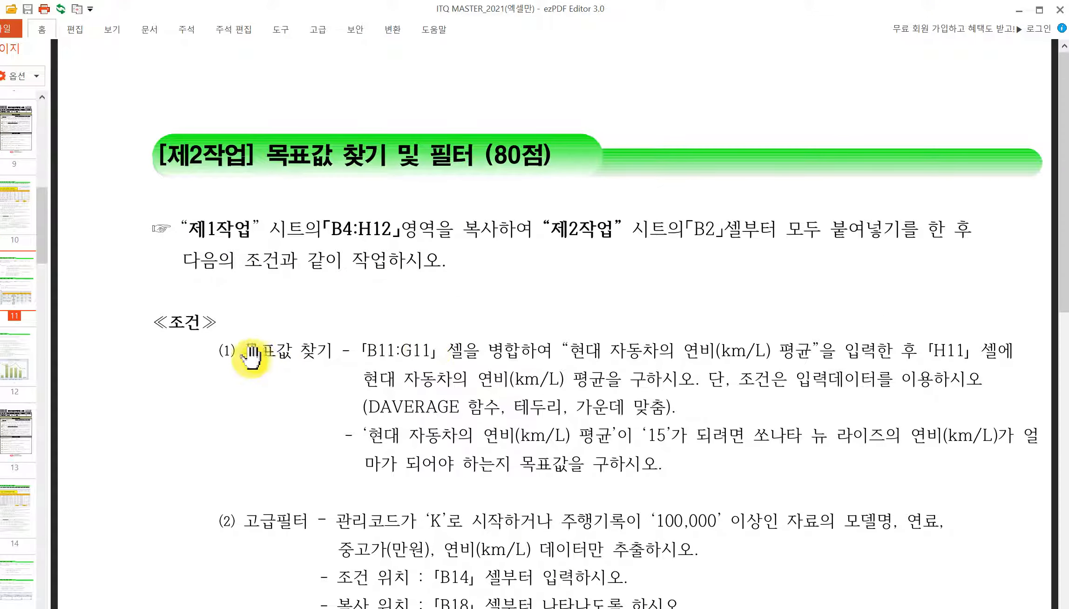
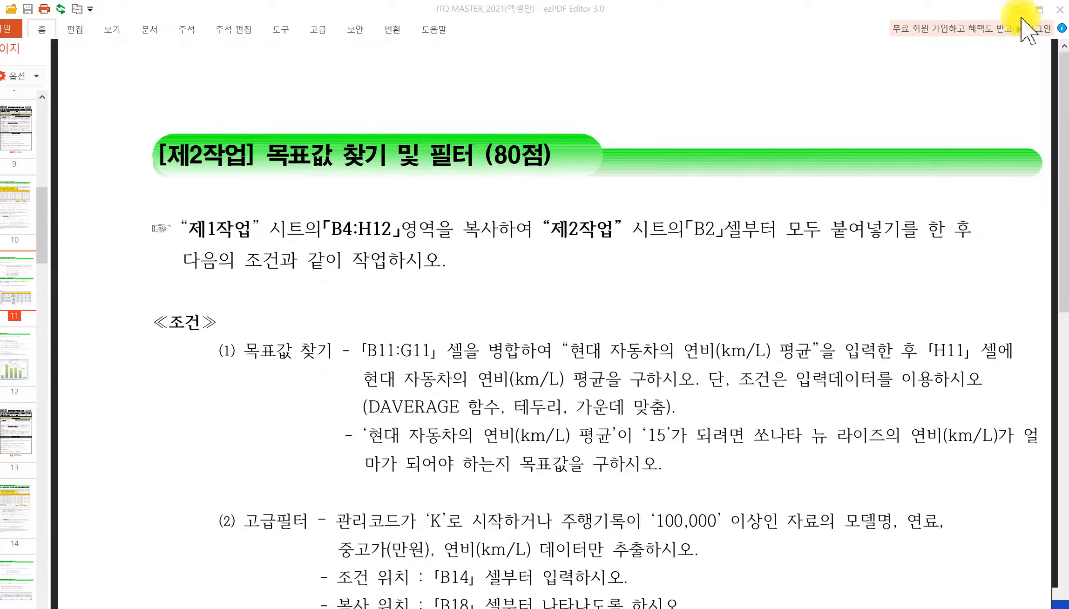
left_click(1020, 14)
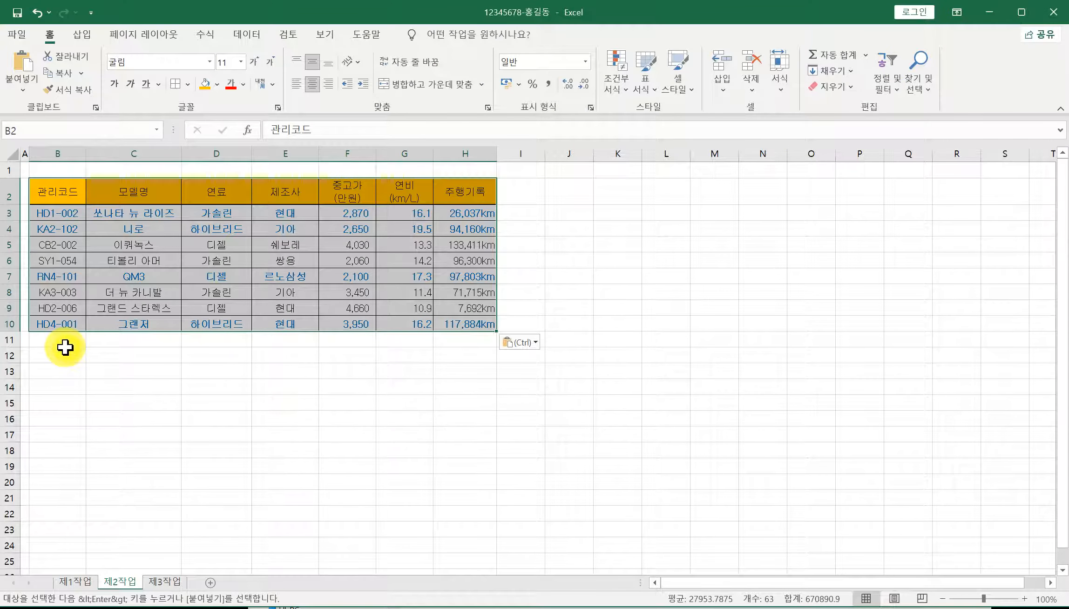
left_click_drag(66, 343, 389, 340)
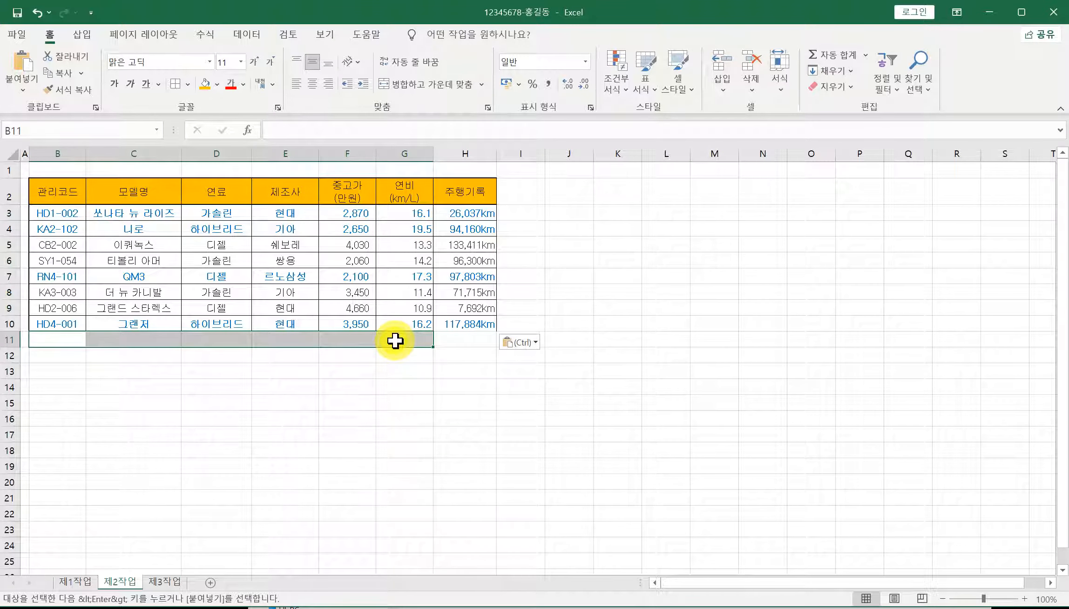
right_click(394, 340)
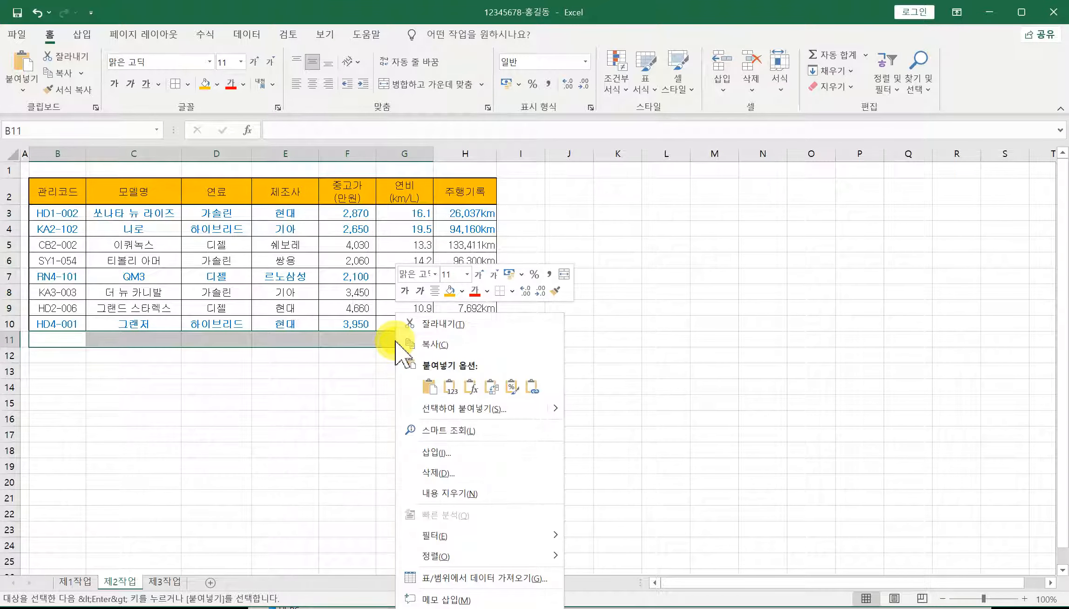
left_click(565, 276)
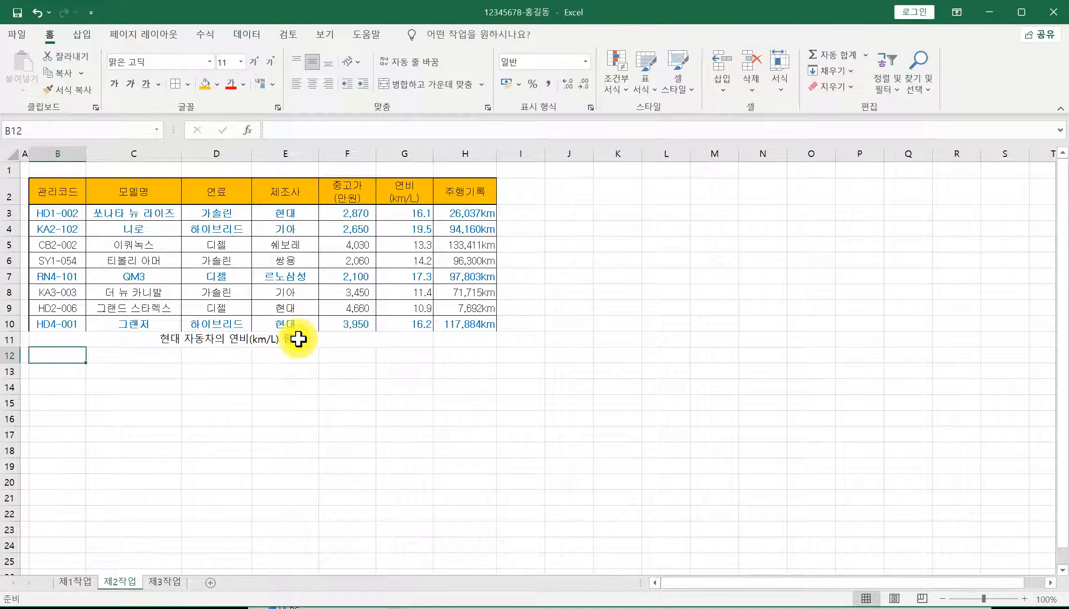
key("Hangul")
left_click(302, 339)
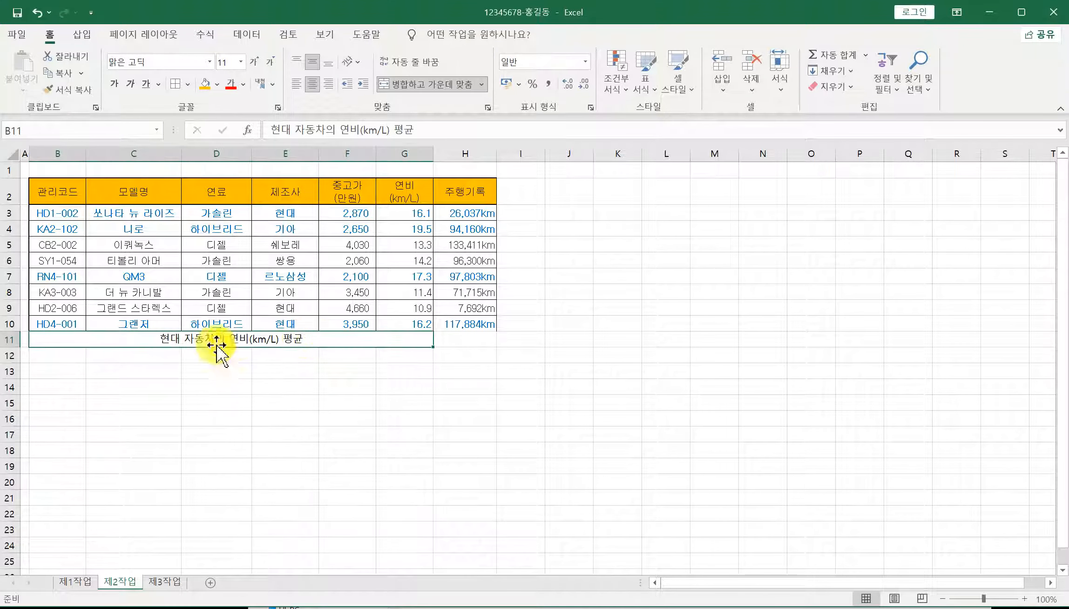
Step: Center the contents of H11, the cell for the average fuel economy
left_click(455, 339)
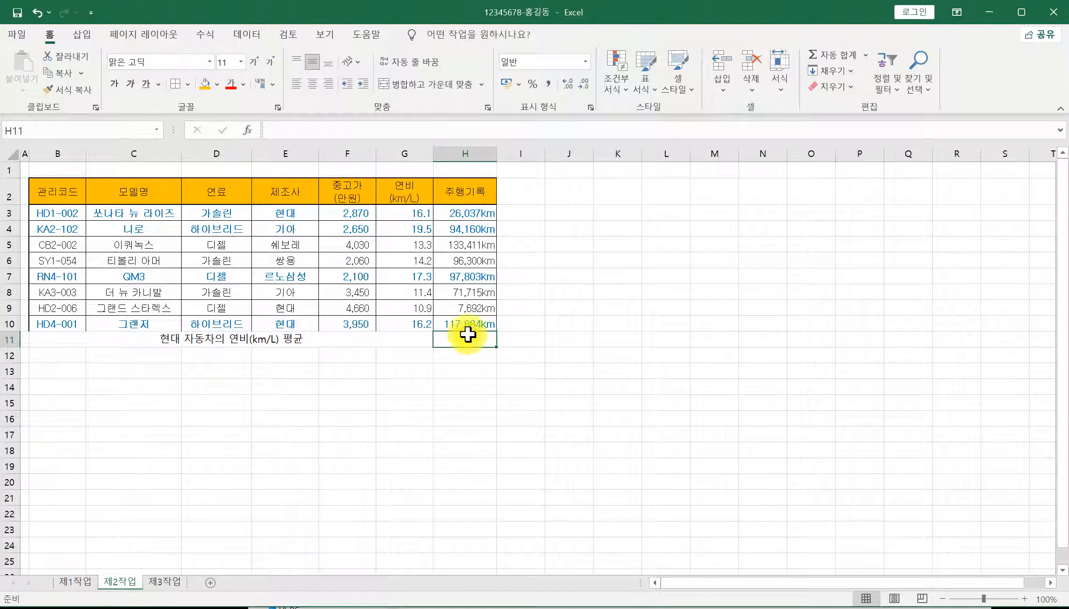
right_click(465, 336)
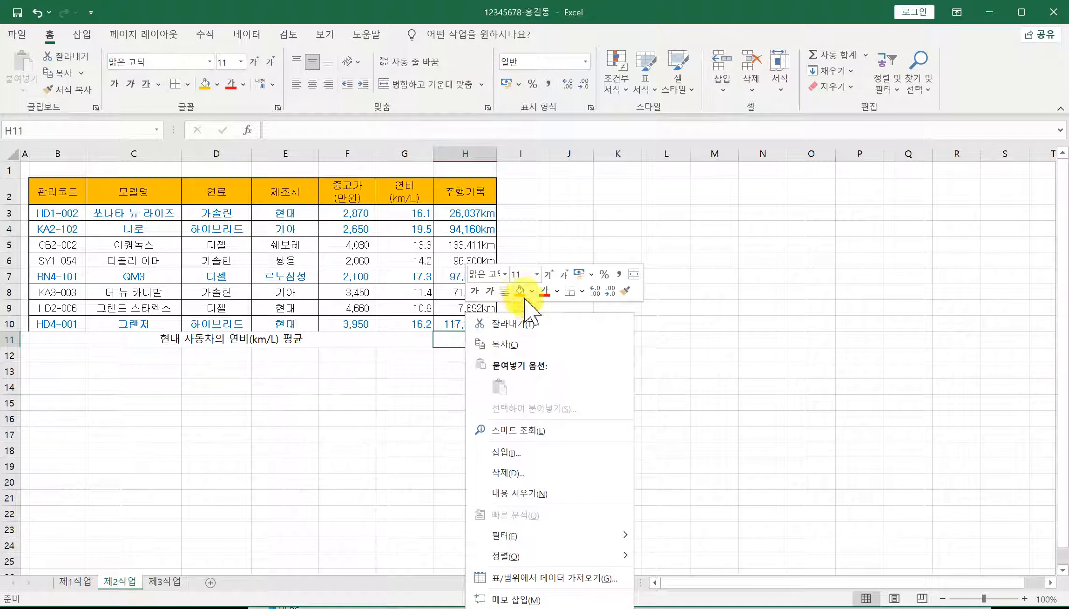
left_click(507, 292)
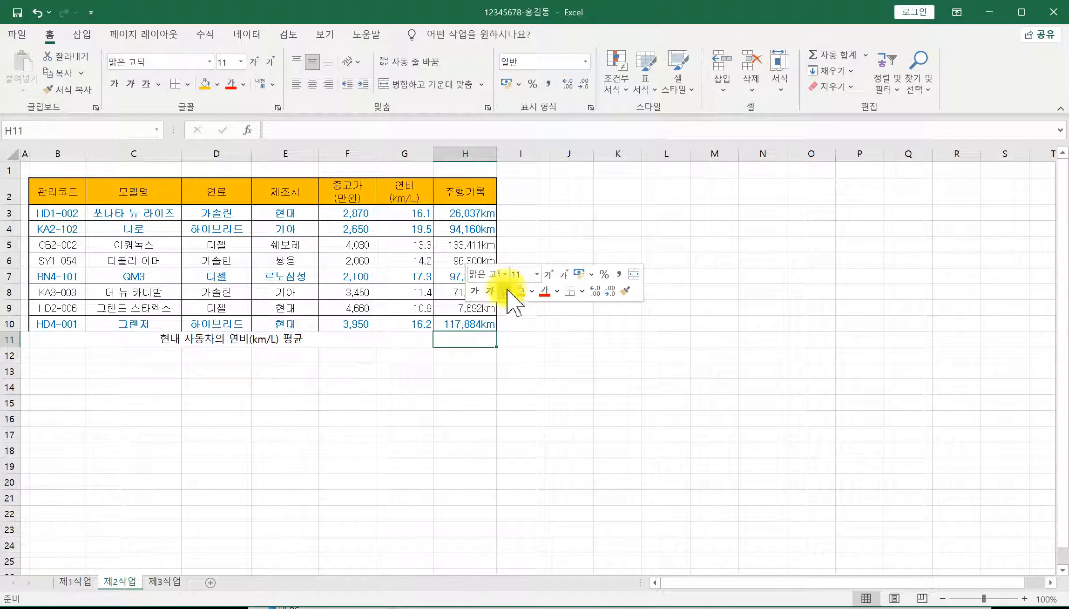
Step: Apply all borders (모든 테두리) to the whole table B2:H11, including the new average row
left_click_drag(60, 184, 456, 336)
left_click(454, 339)
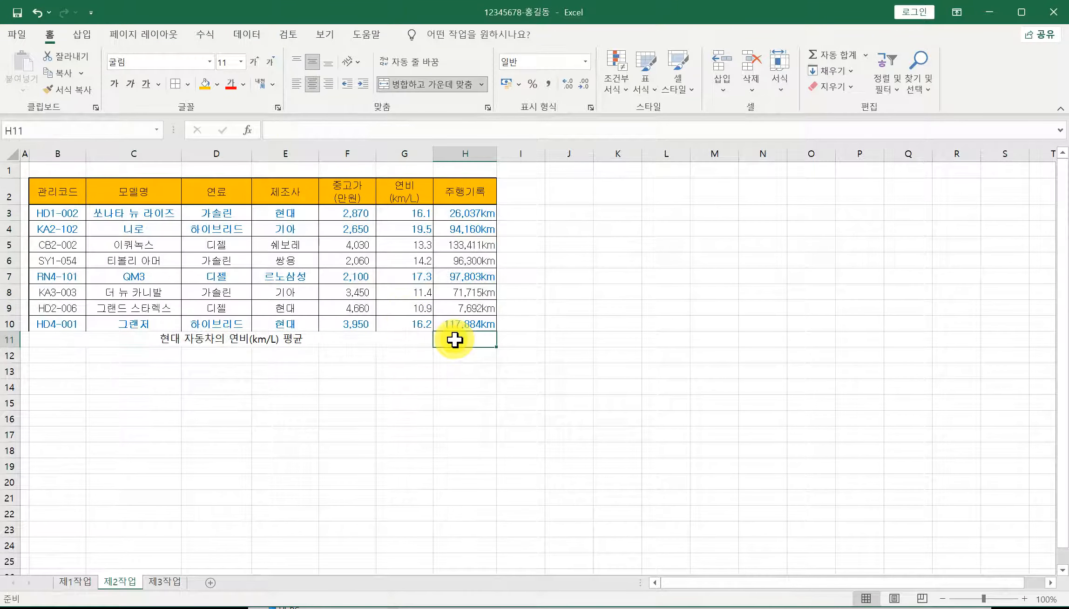
left_click_drag(58, 201, 484, 339)
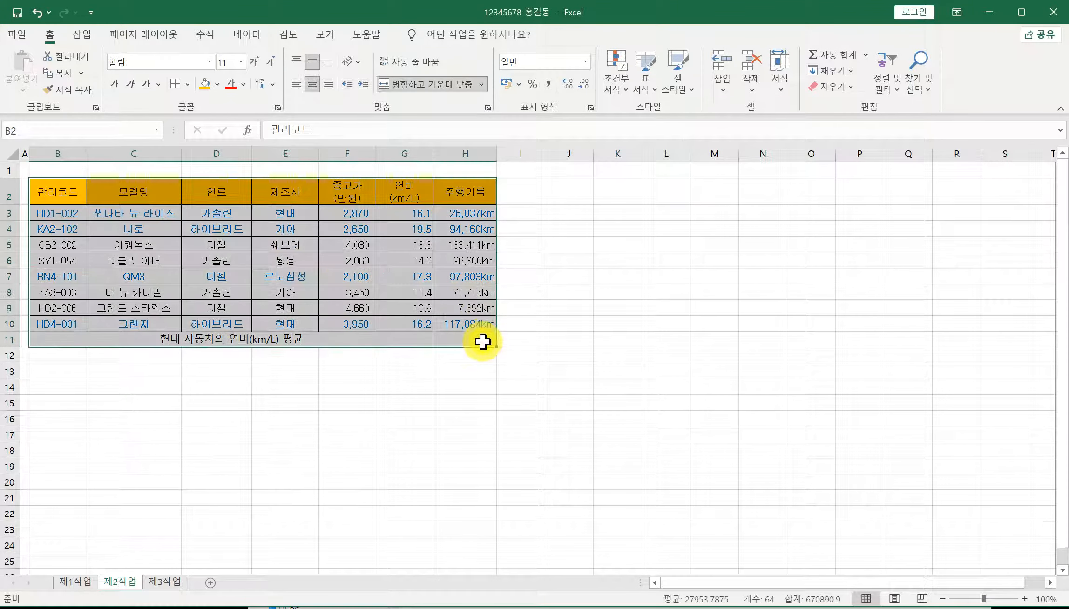
right_click(452, 264)
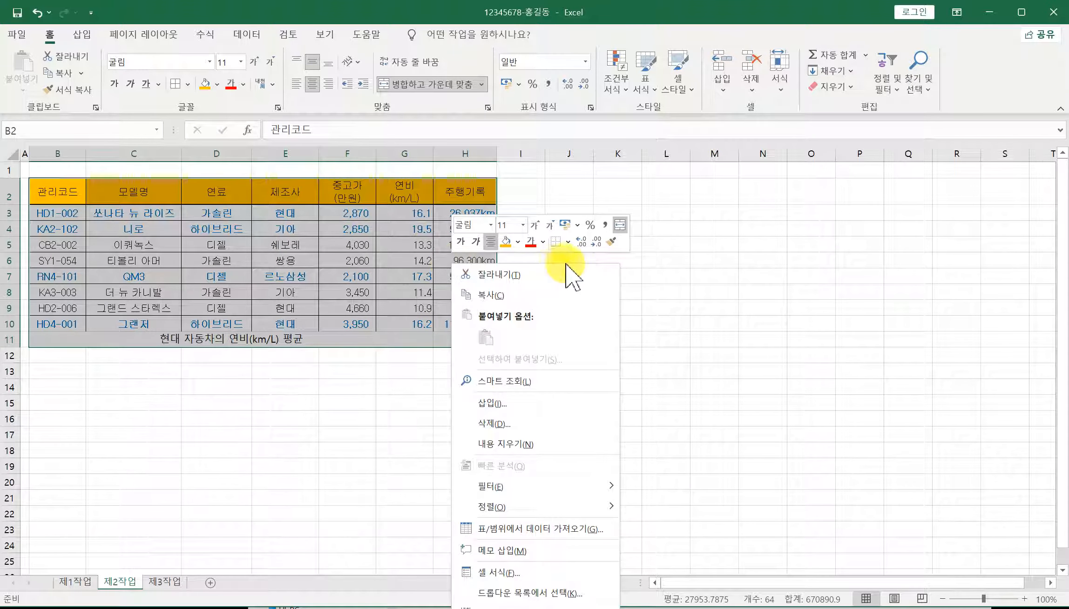
left_click(569, 242)
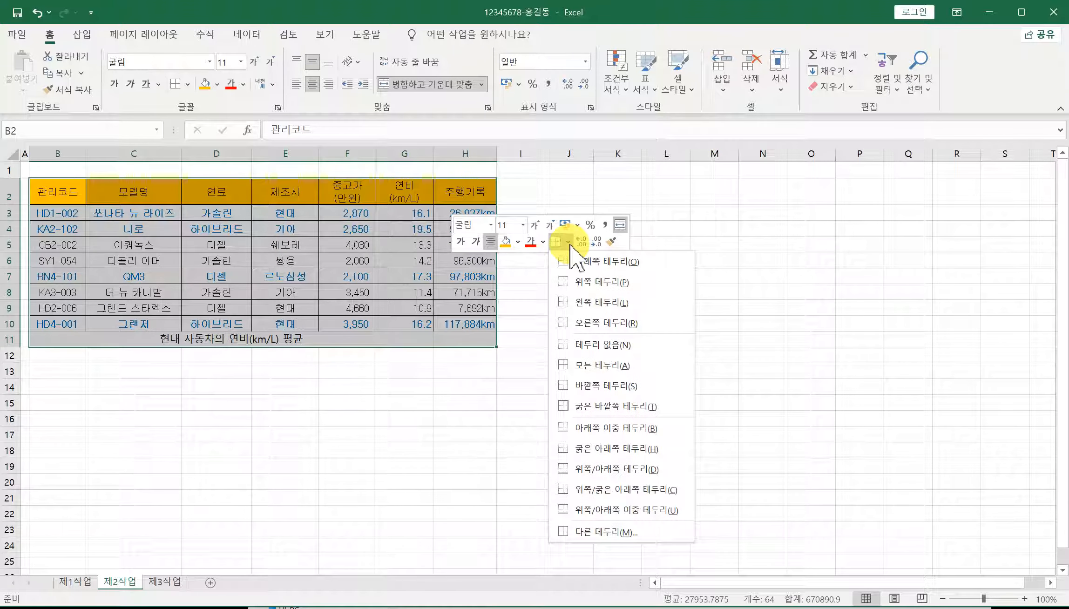
left_click(565, 366)
left_click(463, 370)
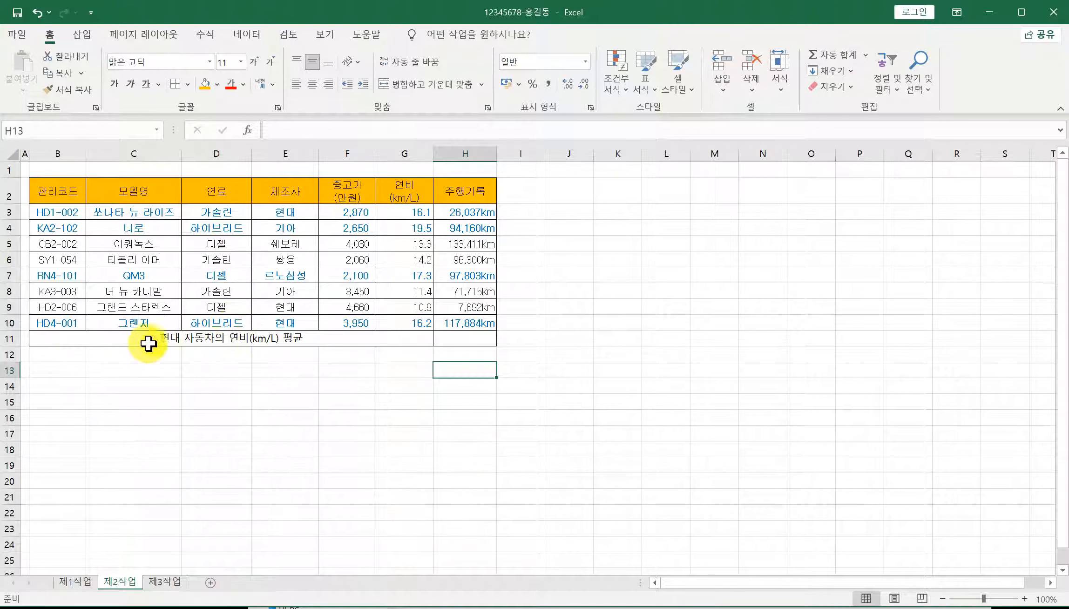
Step: Set the font of the entire 제2작업 sheet to 굴림 and increase the height of rows 3 to 11
left_click(12, 341)
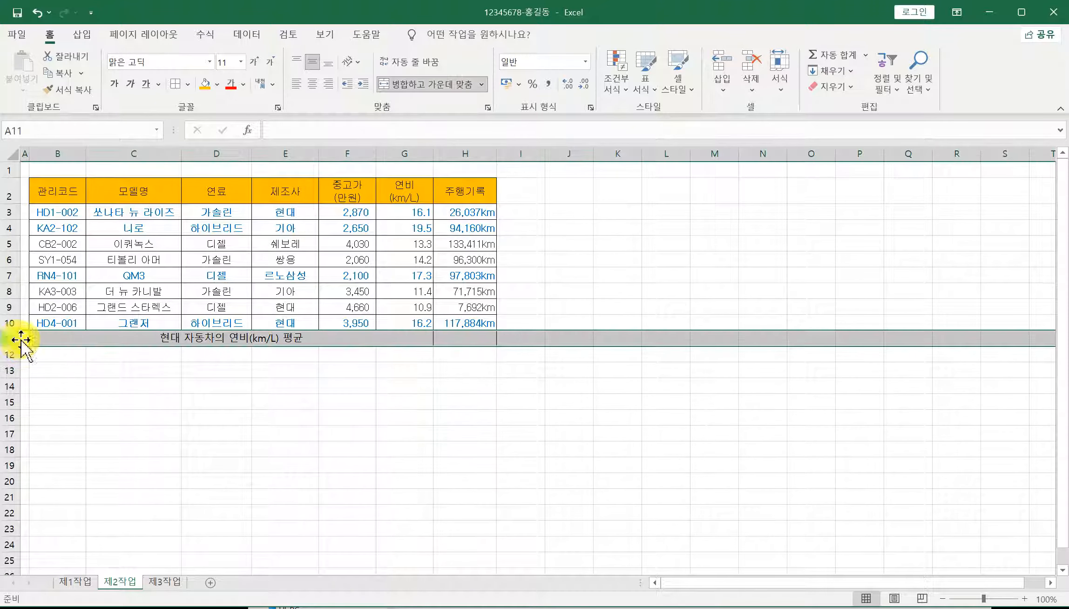
left_click(187, 340)
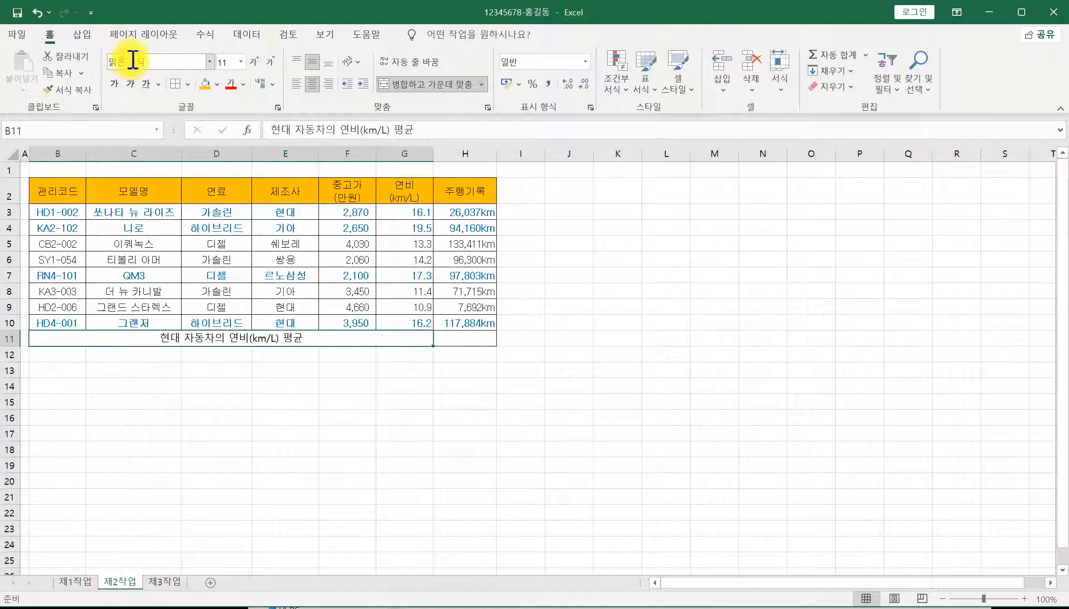
left_click(11, 151)
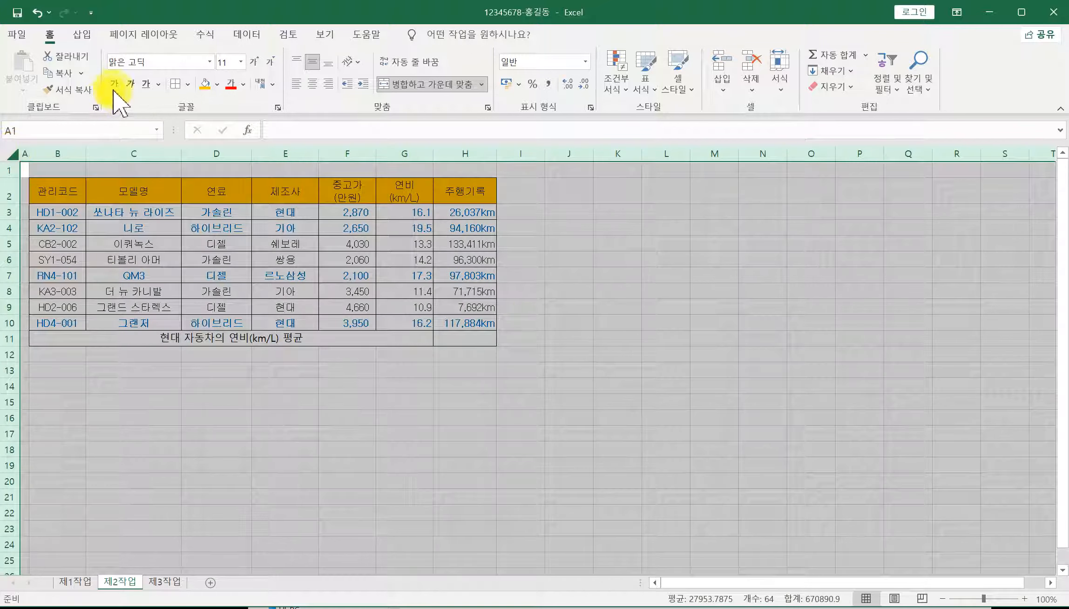
left_click(174, 61)
type("굴림")
key("Return")
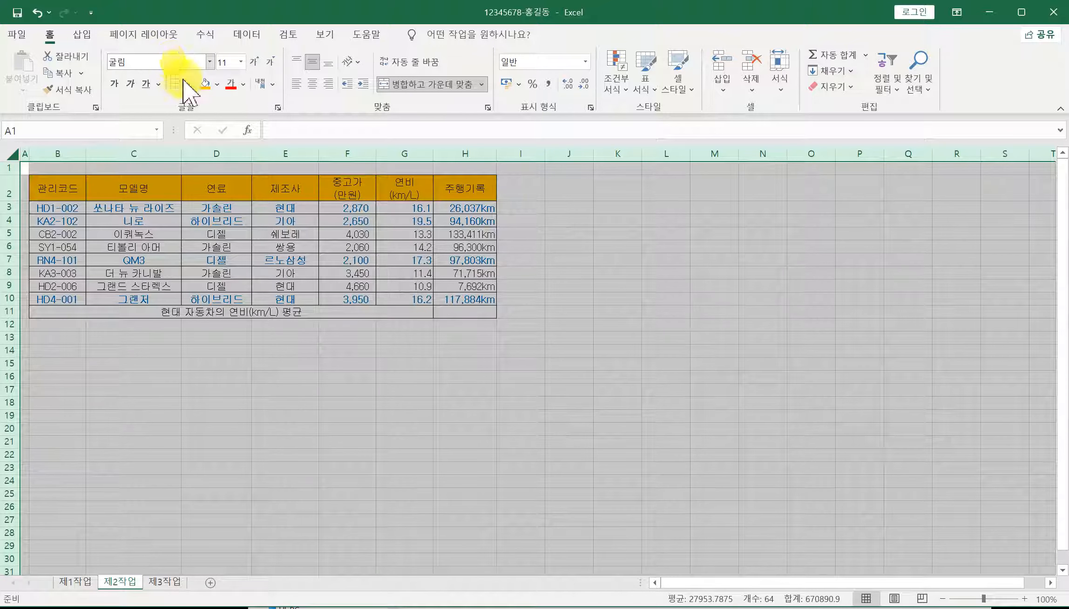
left_click_drag(5, 209, 8, 310)
left_click(245, 396)
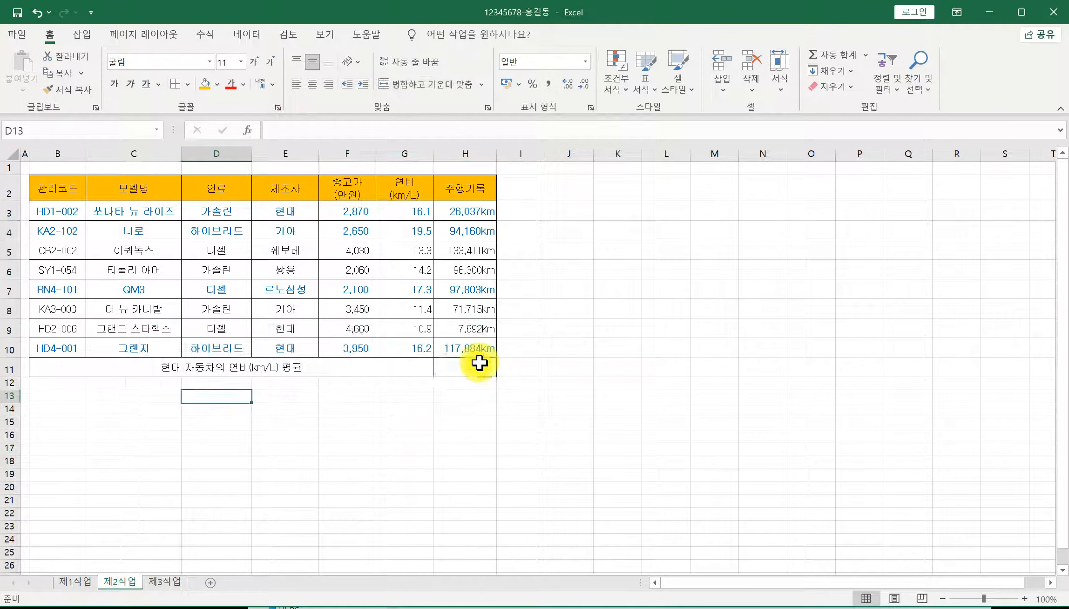
Step: Start a DAVERAGE function in H11 and set its Database argument to the table range B2:H10
left_click(461, 367)
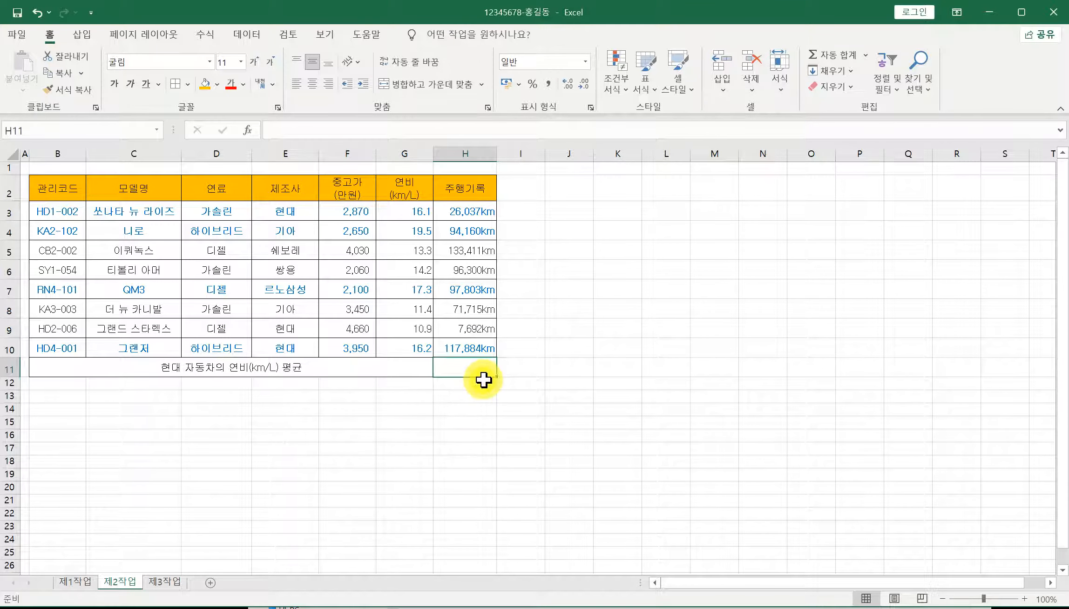
type("=")
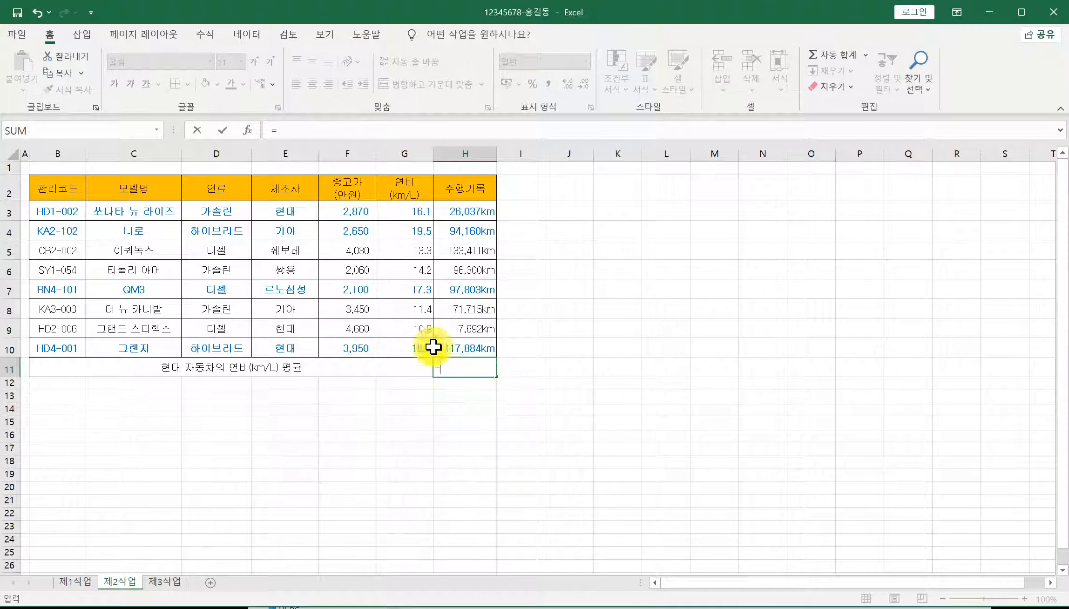
type("d")
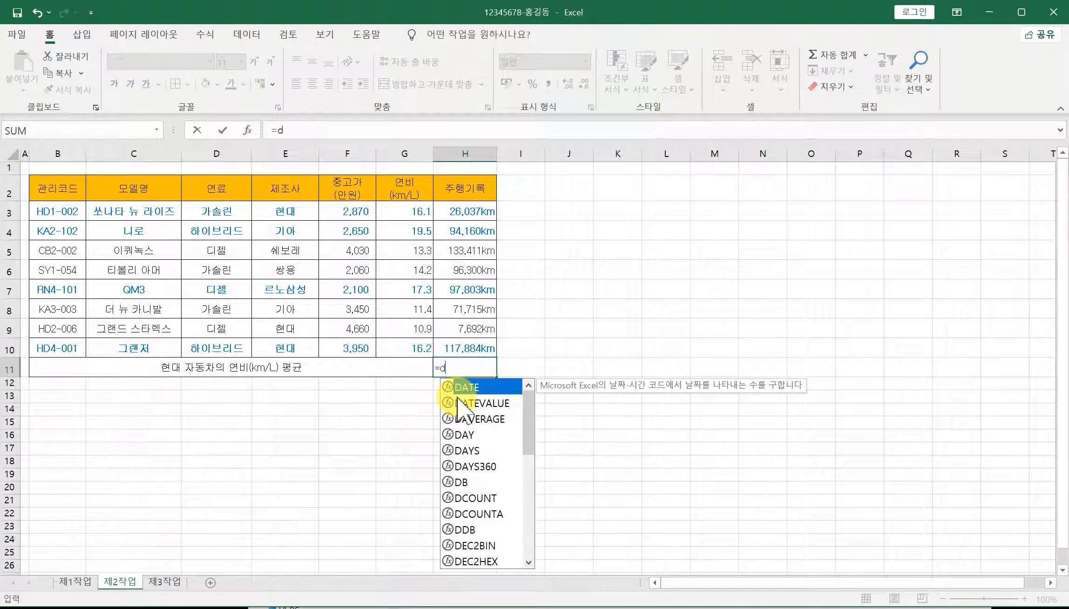
left_click(458, 419)
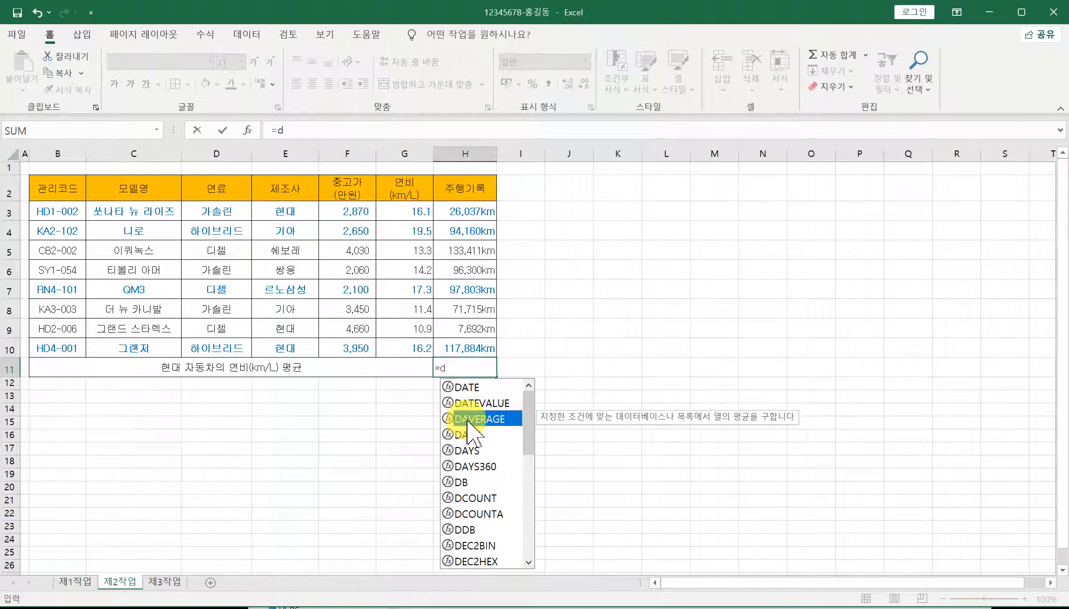
double_click(511, 419)
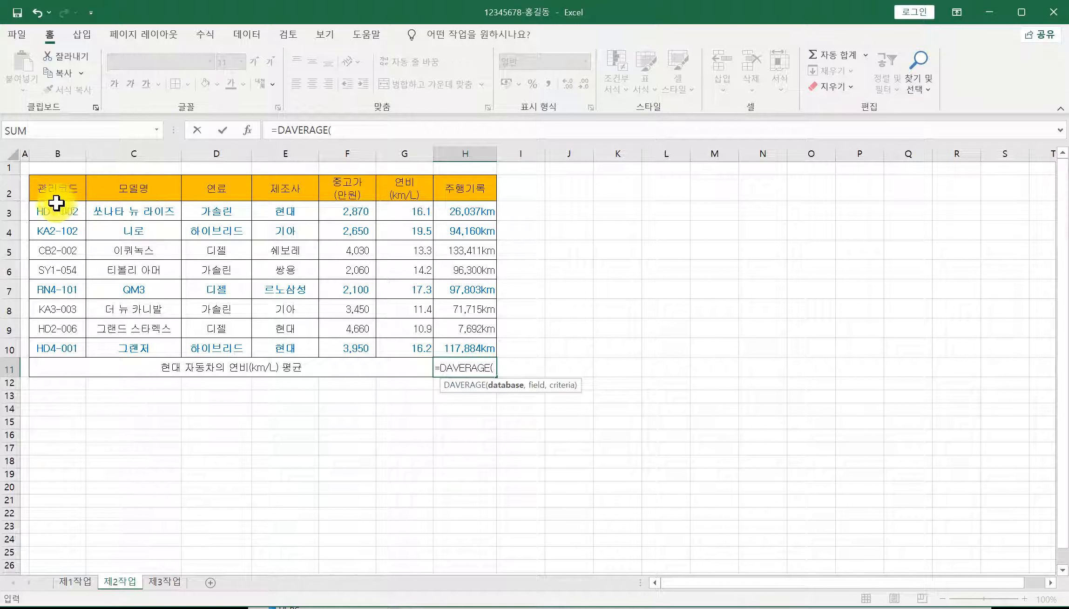
left_click(251, 131)
left_click_drag(63, 189, 452, 340)
left_click_drag(76, 198, 442, 350)
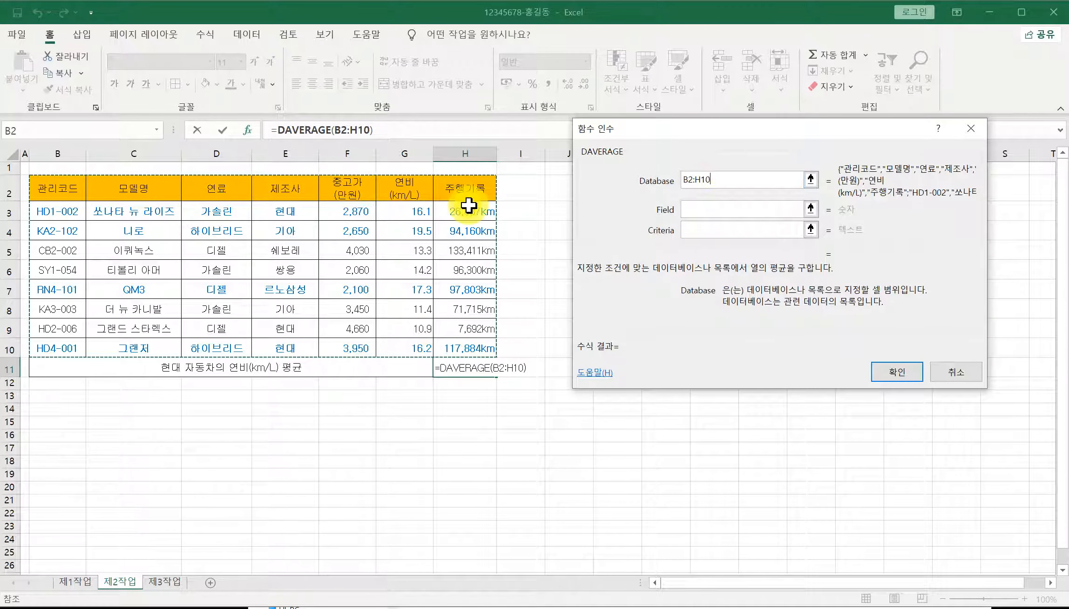
Step: Complete the DAVERAGE function with Field G2 (연비) and Criteria E2:E3 (제조사, 현대), and enter it in H11
left_click(709, 209)
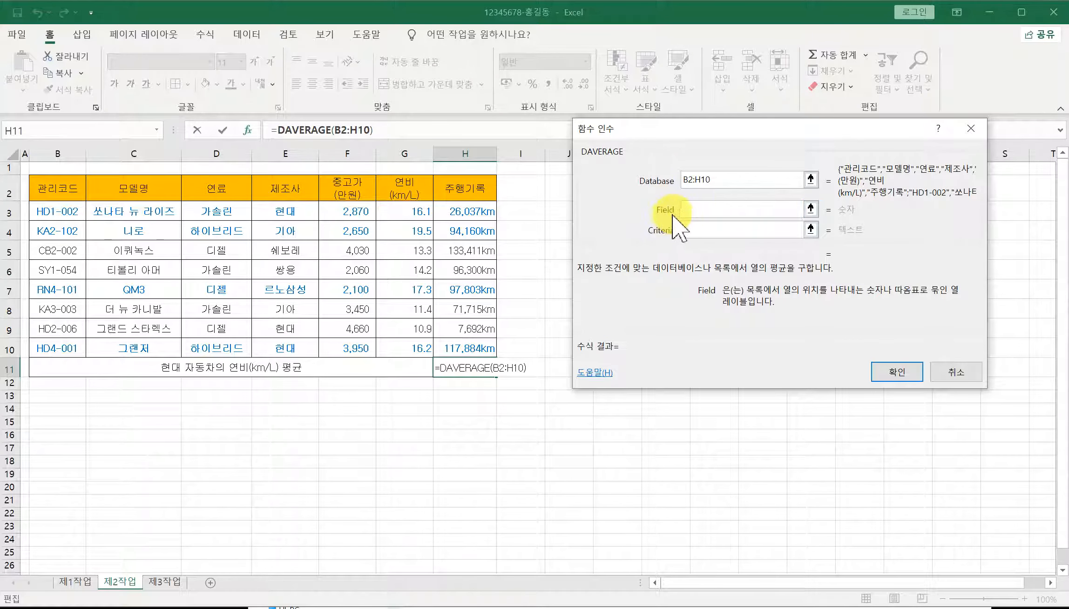
left_click(405, 189)
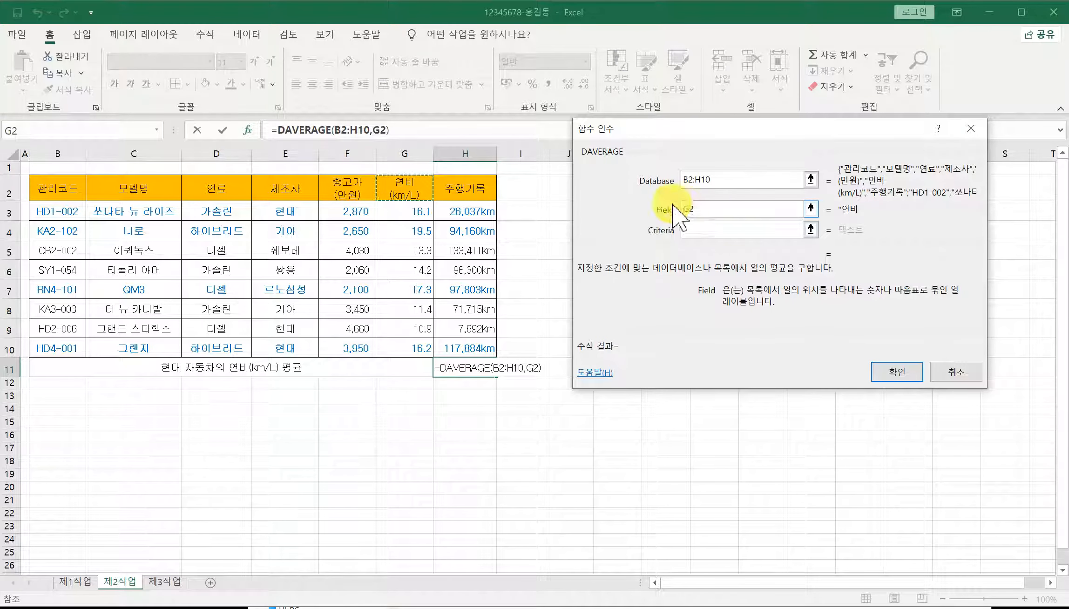
left_click(696, 230)
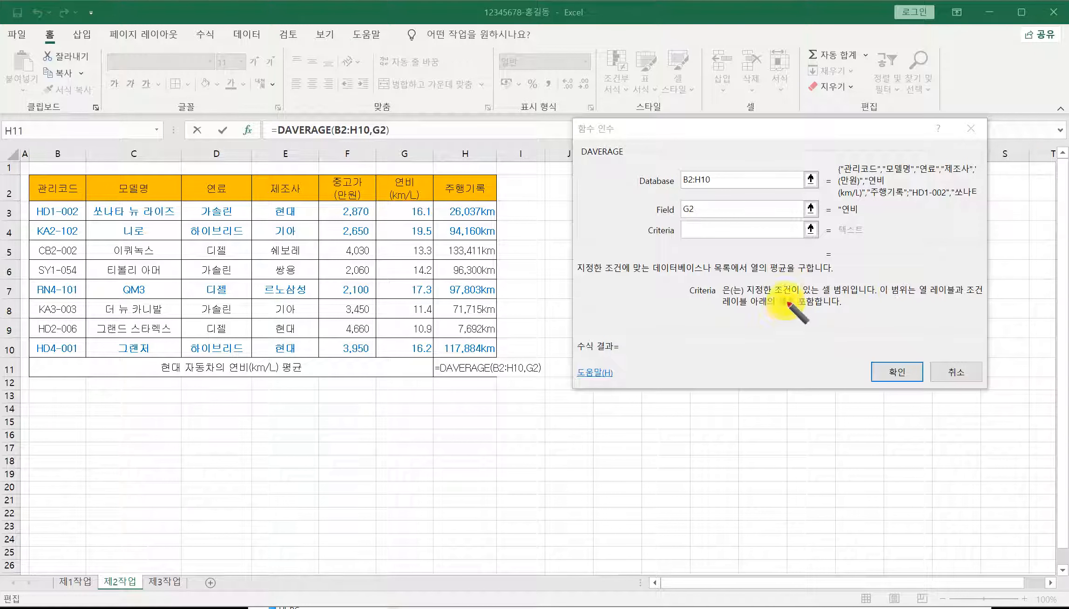
mouse_move(762, 300)
left_mouse_down()
mouse_move(816, 298)
mouse_move(837, 273)
mouse_move(834, 281)
left_mouse_up()
mouse_move(171, 386)
left_mouse_down()
mouse_move(183, 357)
mouse_move(157, 368)
mouse_move(164, 380)
mouse_move(189, 371)
left_mouse_up()
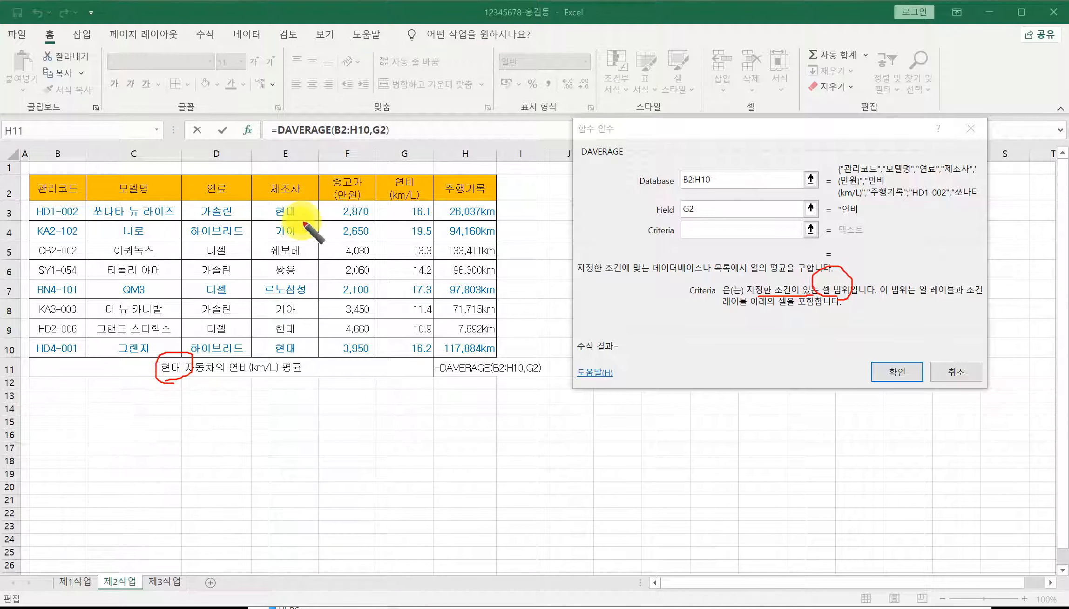
mouse_move(279, 218)
left_mouse_down()
mouse_move(270, 182)
mouse_move(308, 212)
left_mouse_up()
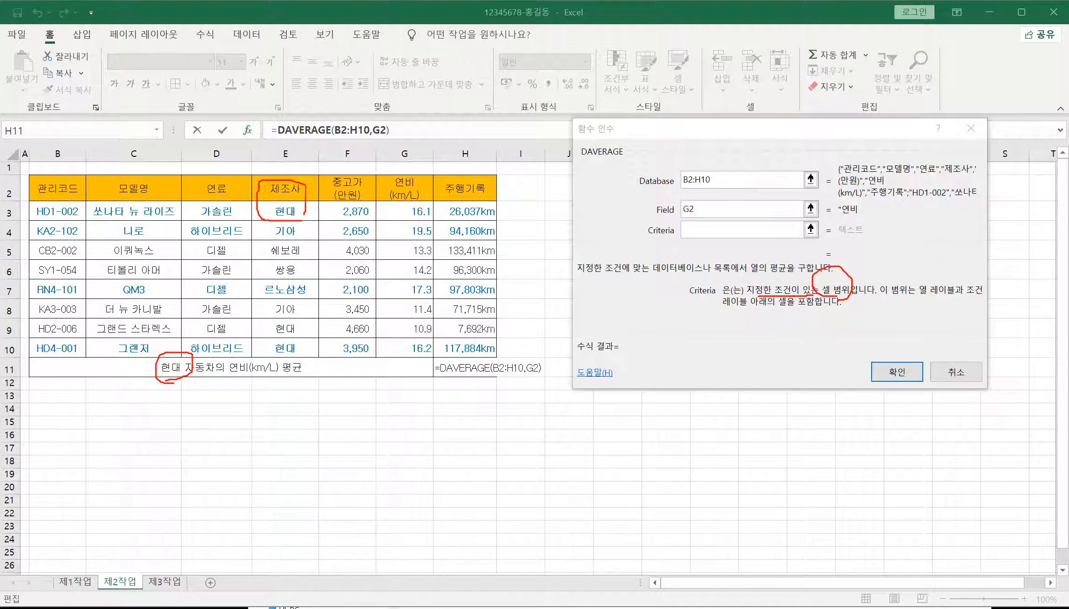
key("Escape")
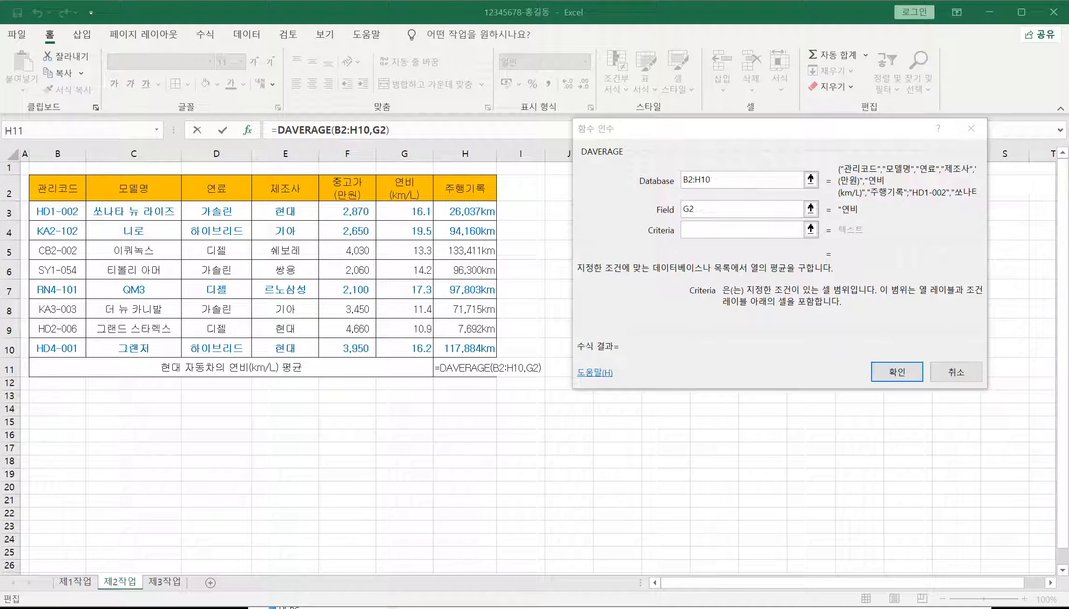
left_click(689, 230)
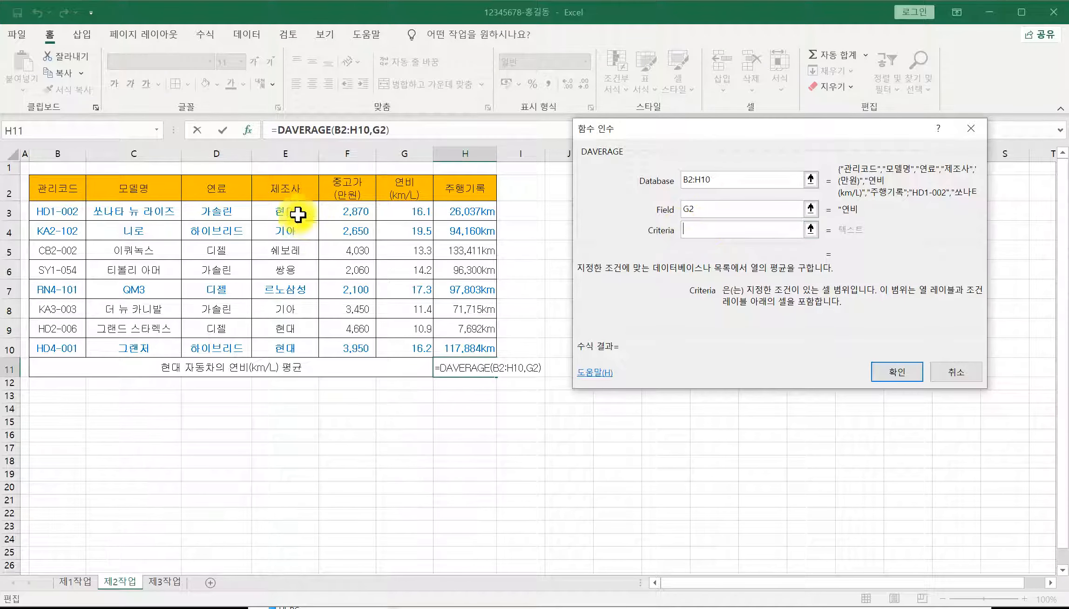
left_click(291, 191)
left_click_drag(291, 192, 289, 209)
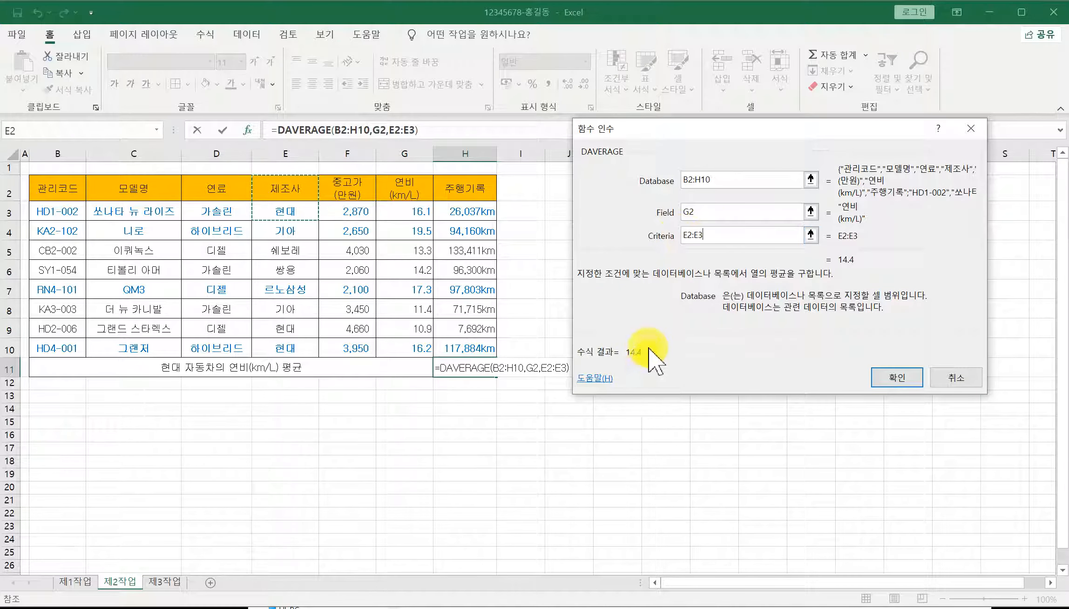
left_click(889, 378)
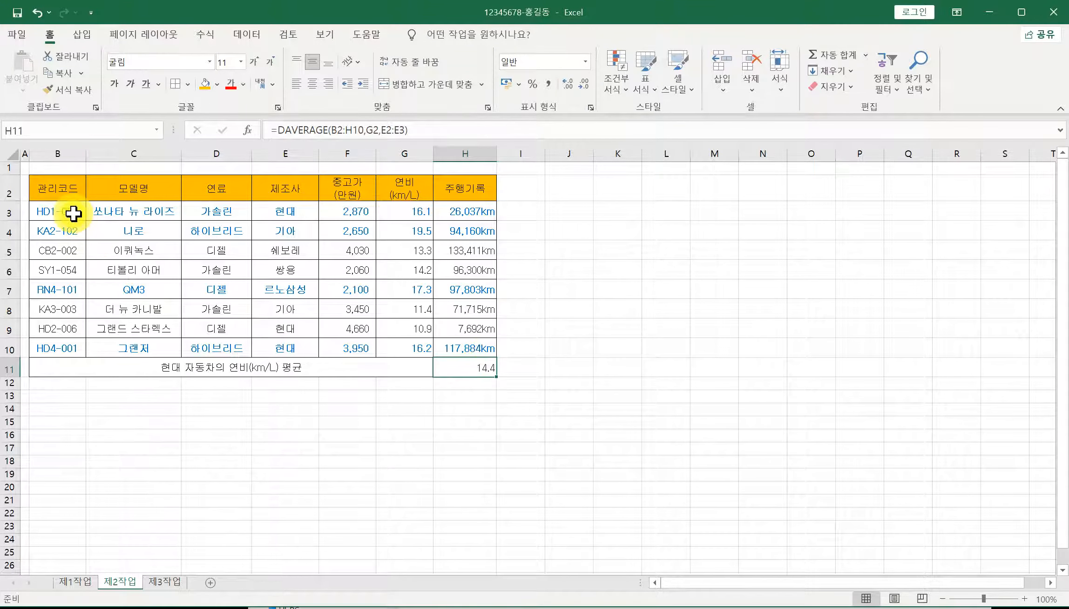
left_click(111, 210)
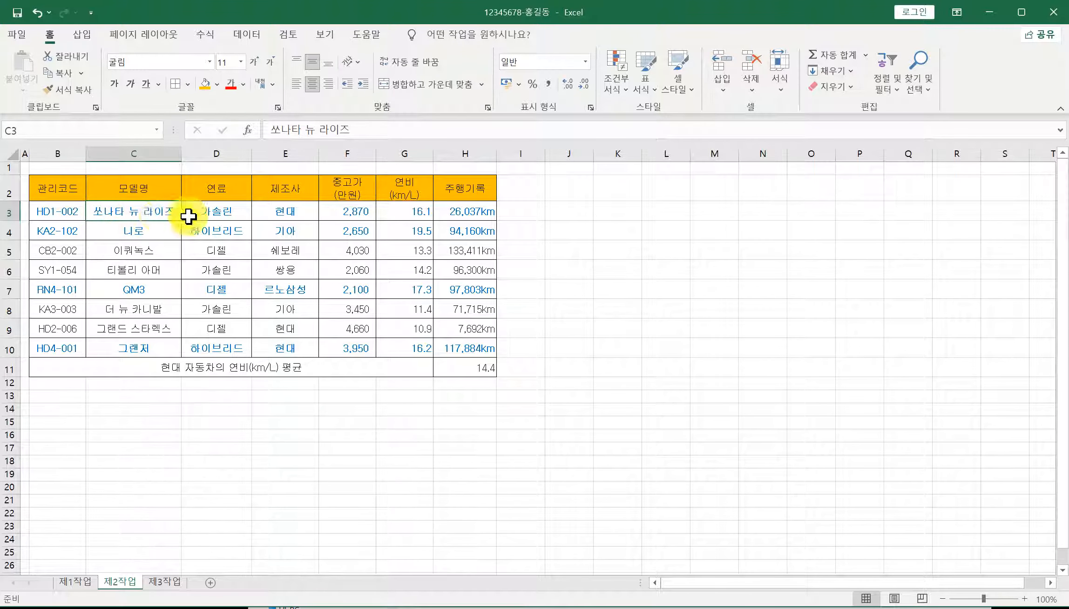
left_click(401, 214)
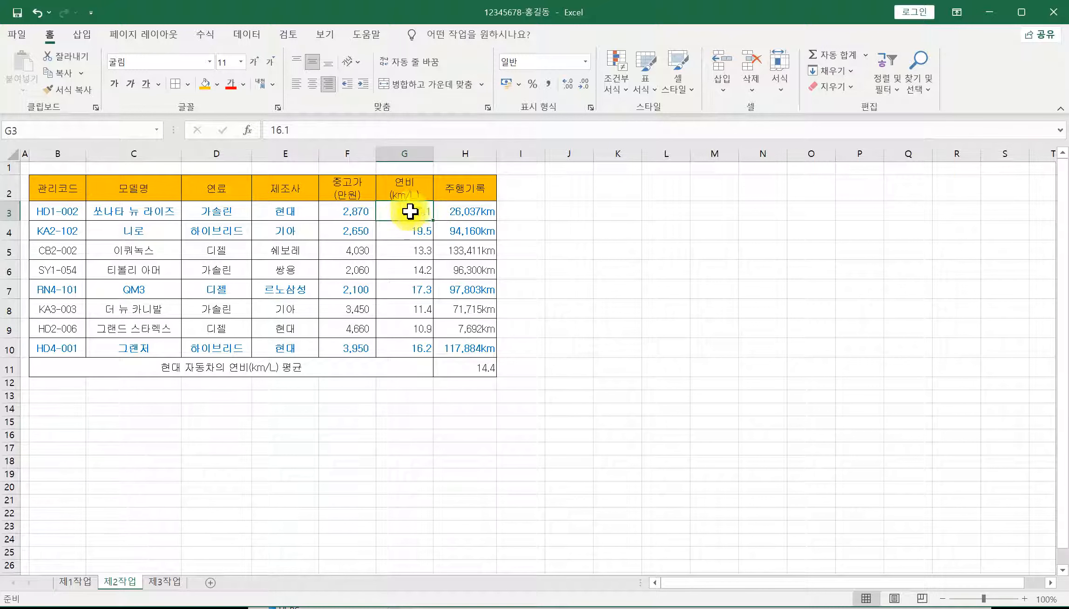
left_click(115, 210)
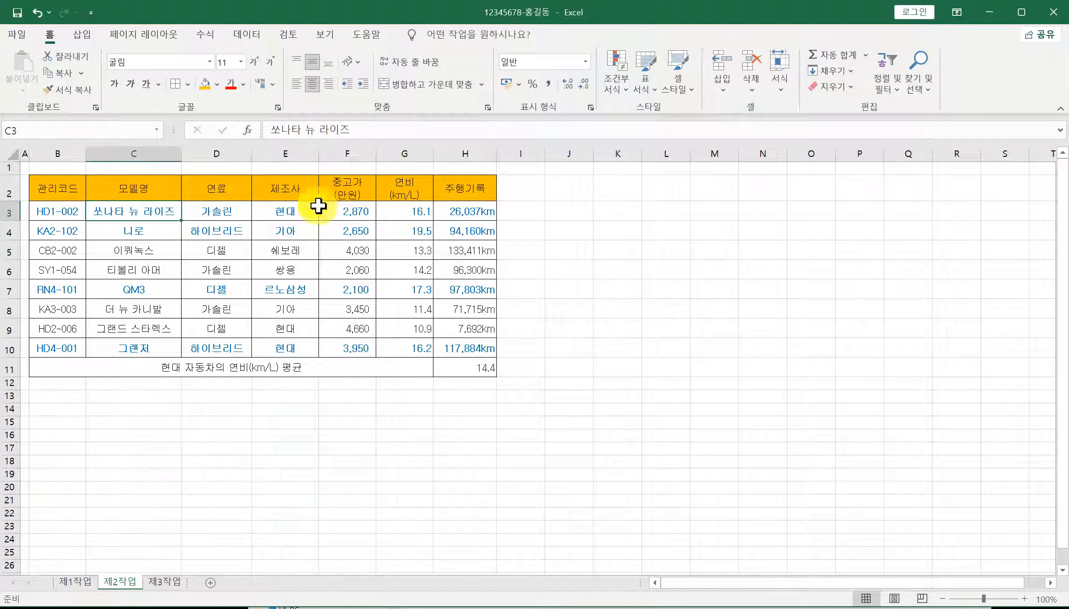
left_click(405, 211)
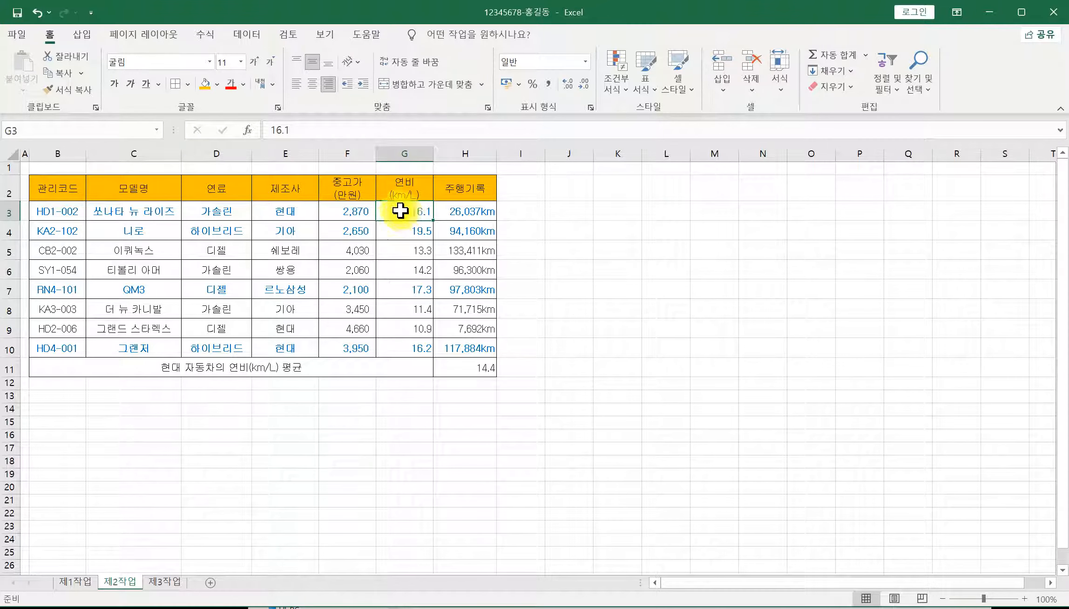
left_click(461, 421)
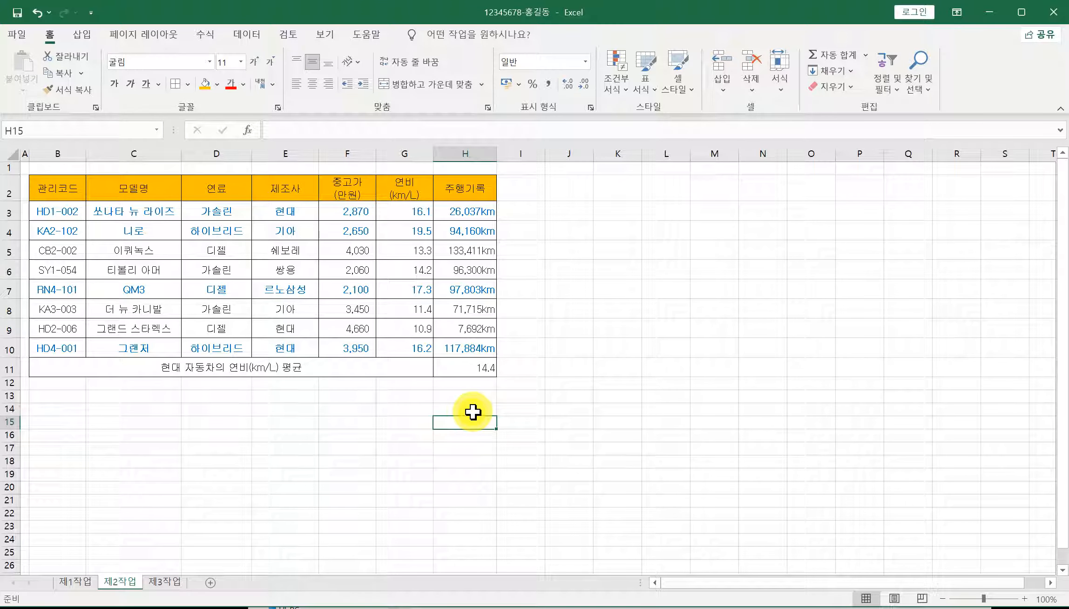
Step: Run 목표값 찾기 on formula cell H11 with target value 15 and changing cell G3, and keep the solution
left_click(466, 366)
left_click(465, 147)
left_click(460, 365)
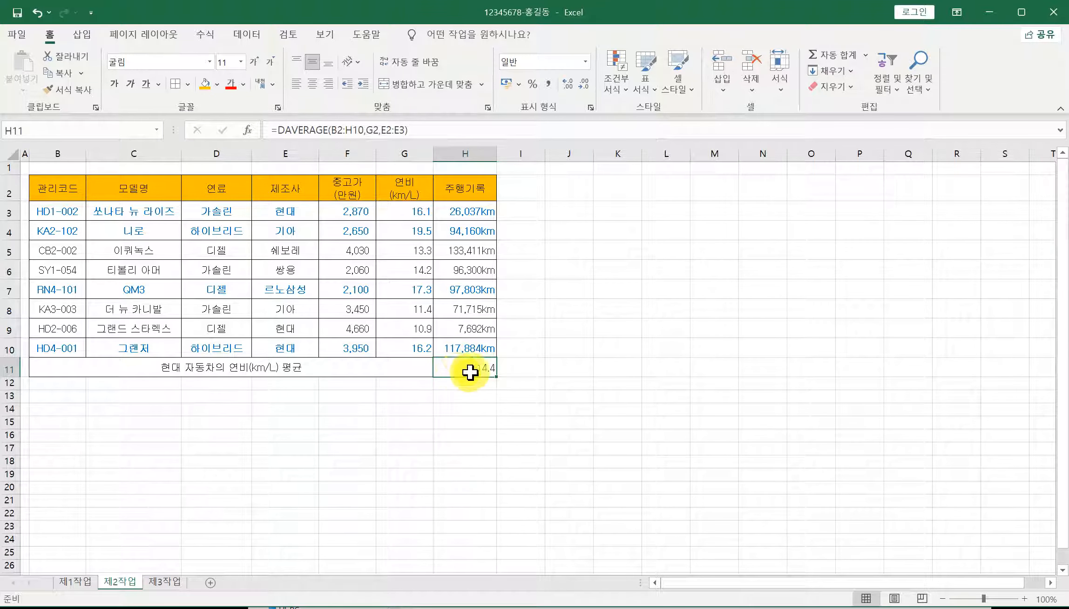
left_click(238, 35)
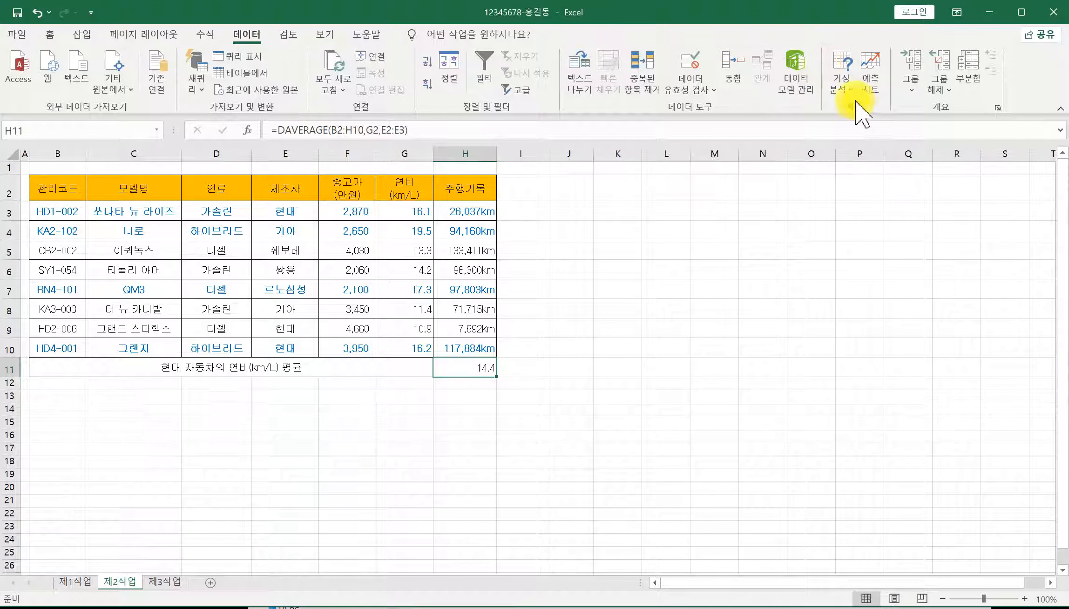
left_click(843, 88)
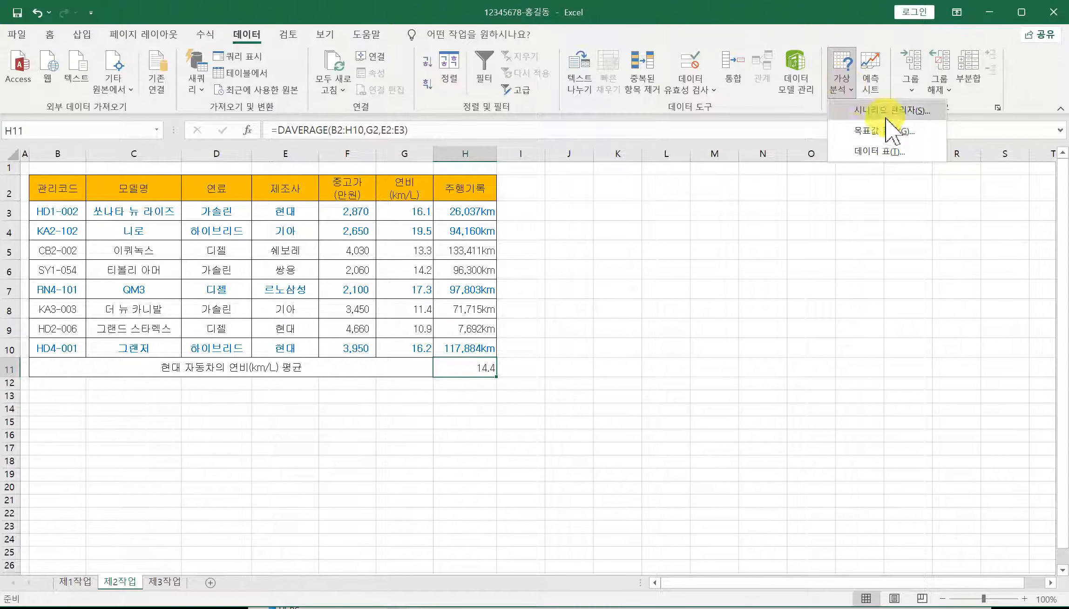
left_click(836, 131)
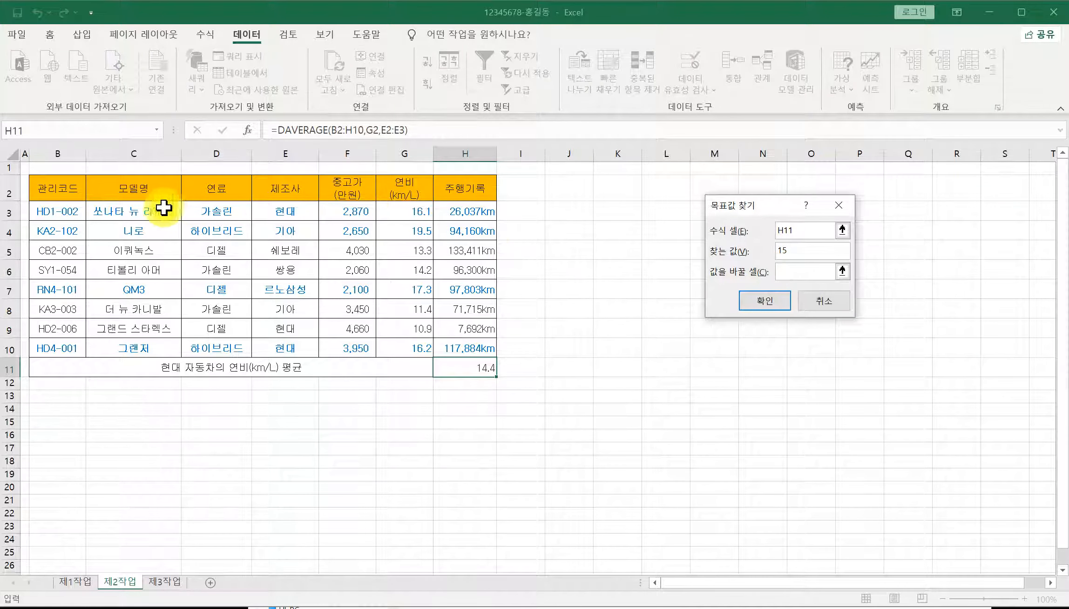
left_click(405, 215)
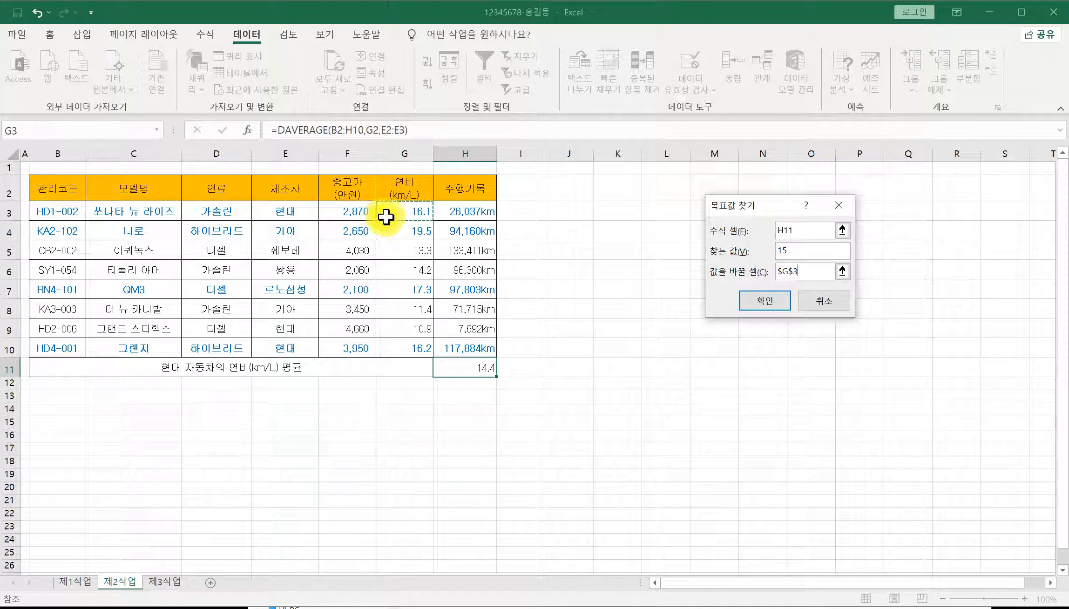
left_click(765, 301)
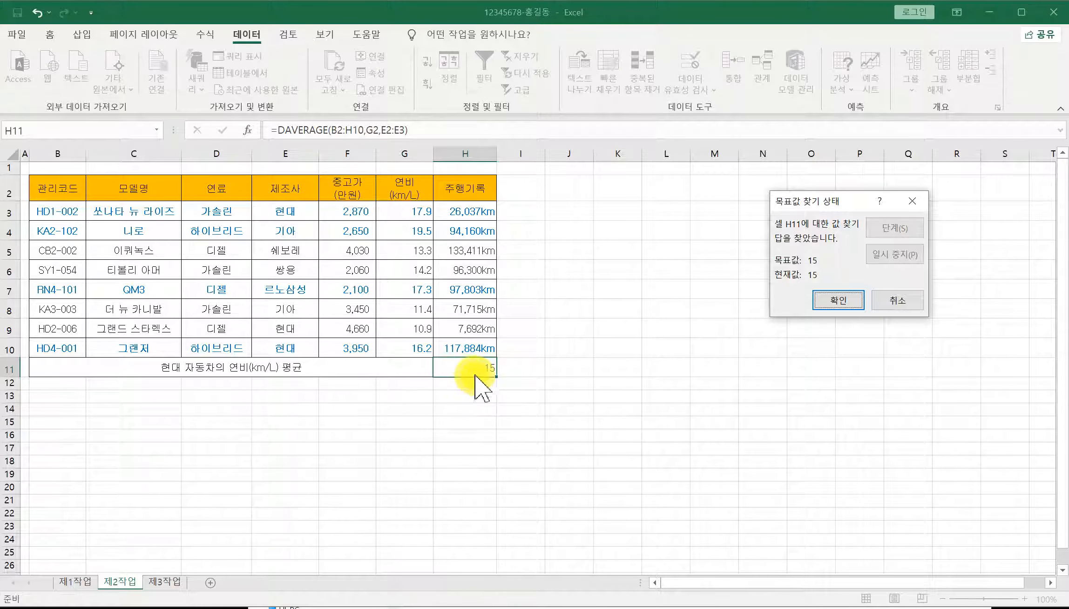
left_click(830, 302)
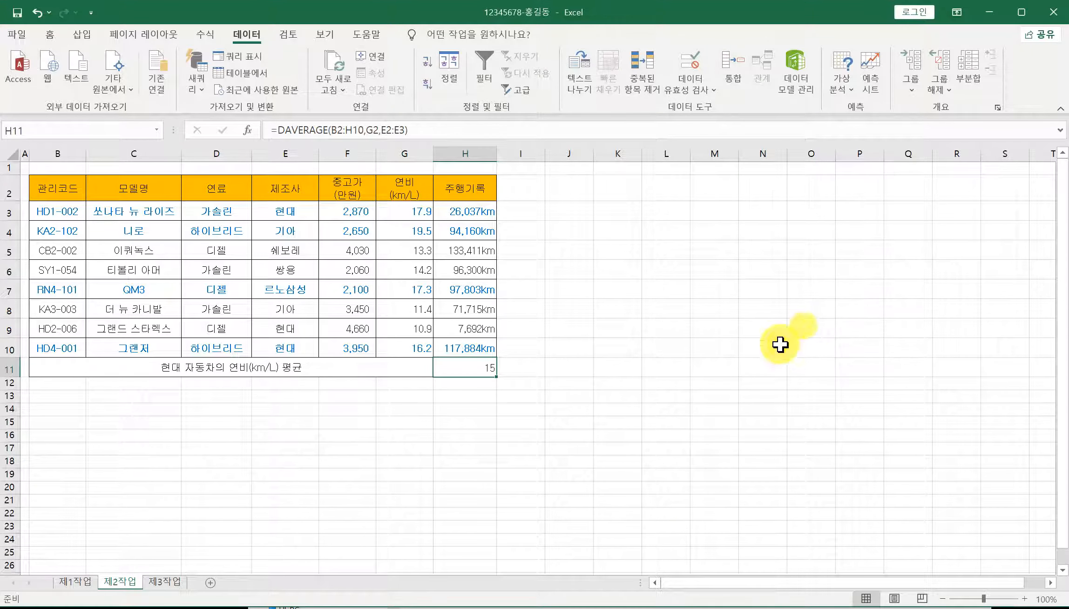
Step: Review the 고급필터 conditions of 제2작업 in the exam PDF and return to the Excel workbook
key("alt+Tab")
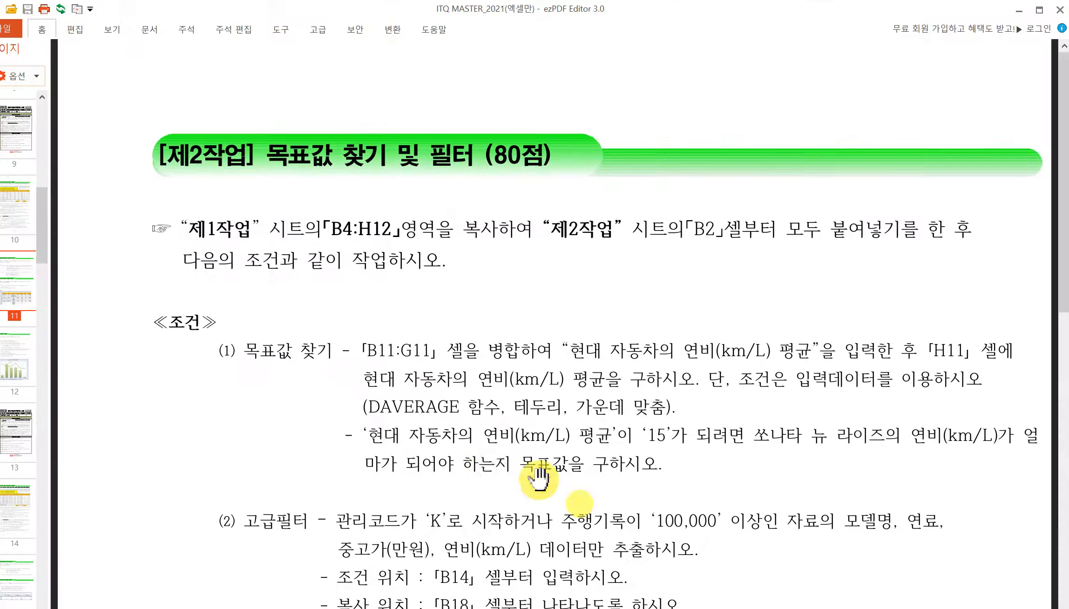
scroll(447, 470, "down", 2)
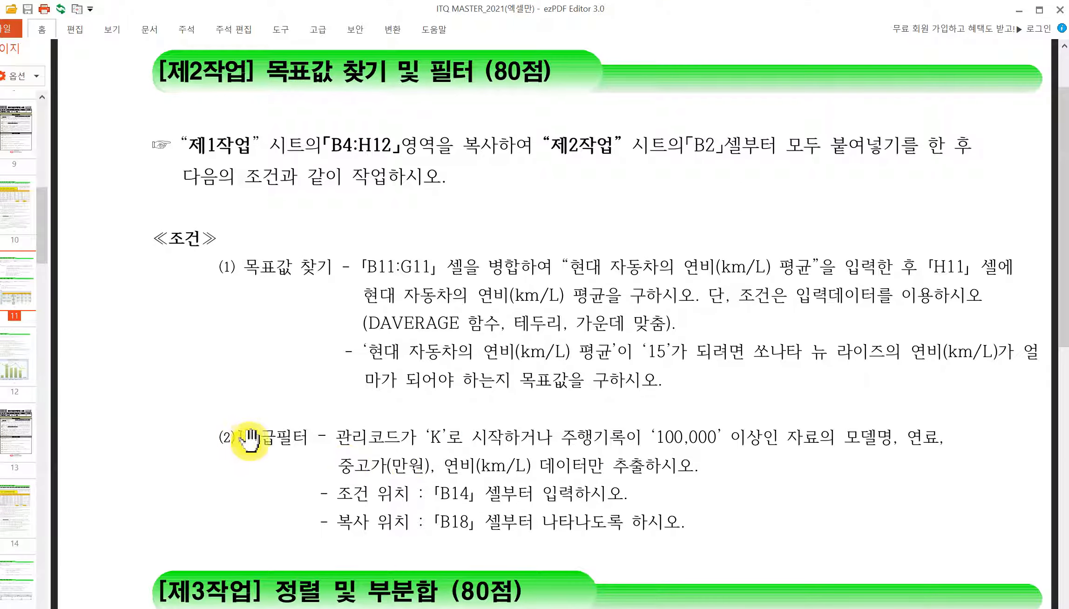
scroll(326, 431, "down", 1)
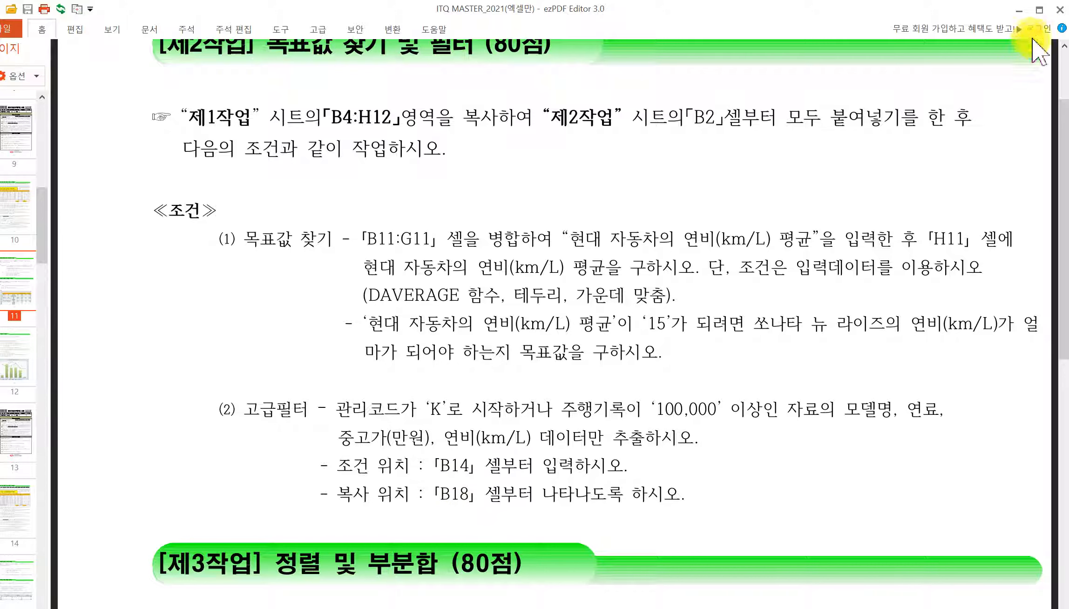
left_click(1019, 10)
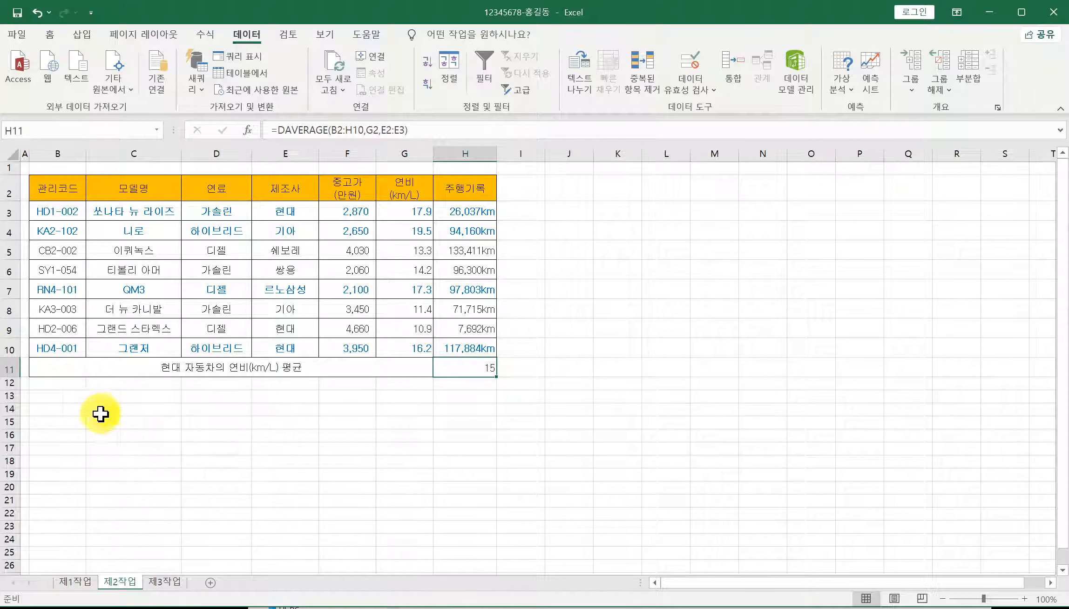
Step: Copy the 관리코드 and 주행기록 headers from B2 and H2 to B14 as the filter criteria headers
left_click_drag(62, 410, 134, 444)
left_click(74, 407)
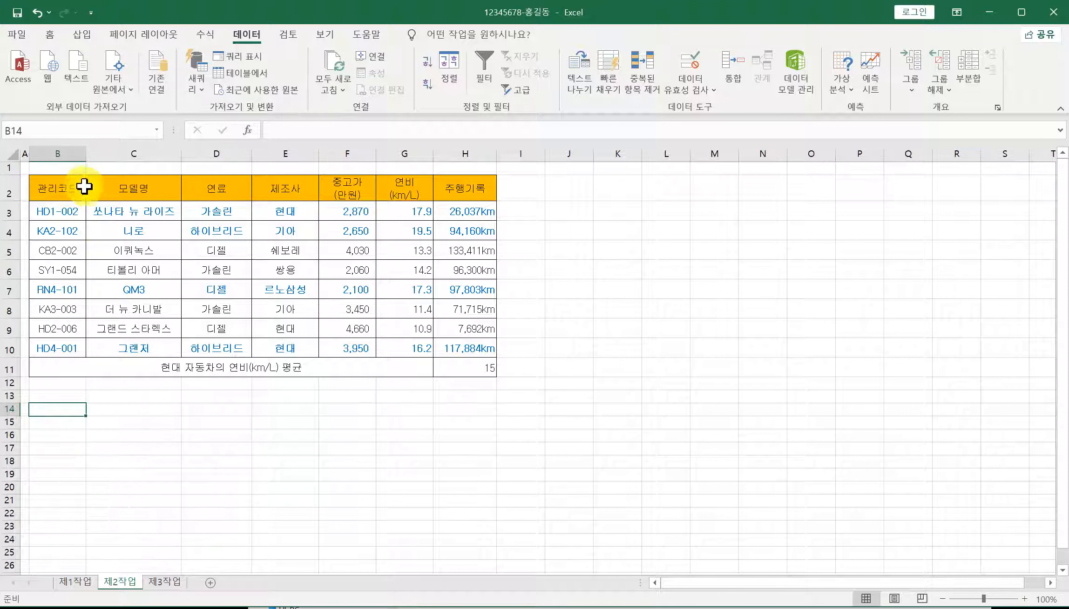
left_click(68, 186)
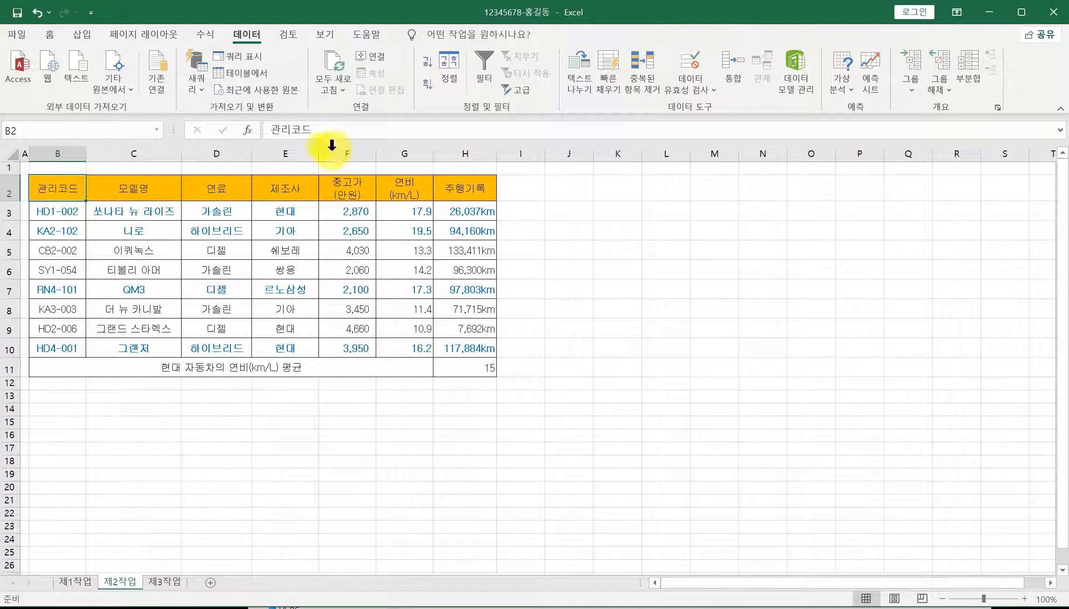
left_click(461, 186, "ctrl")
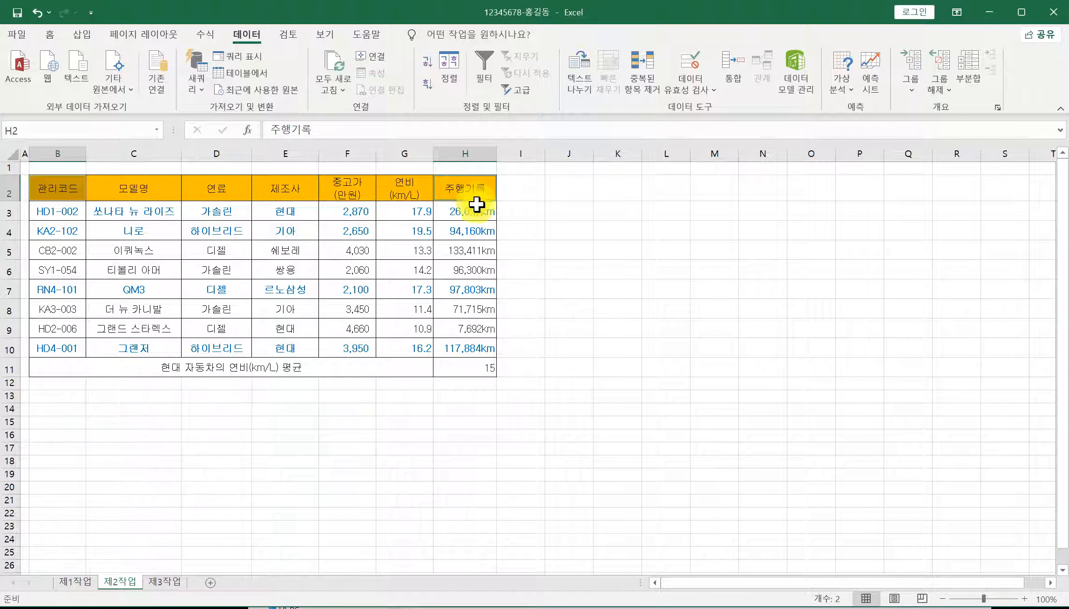
key("ctrl+c")
left_click(62, 410)
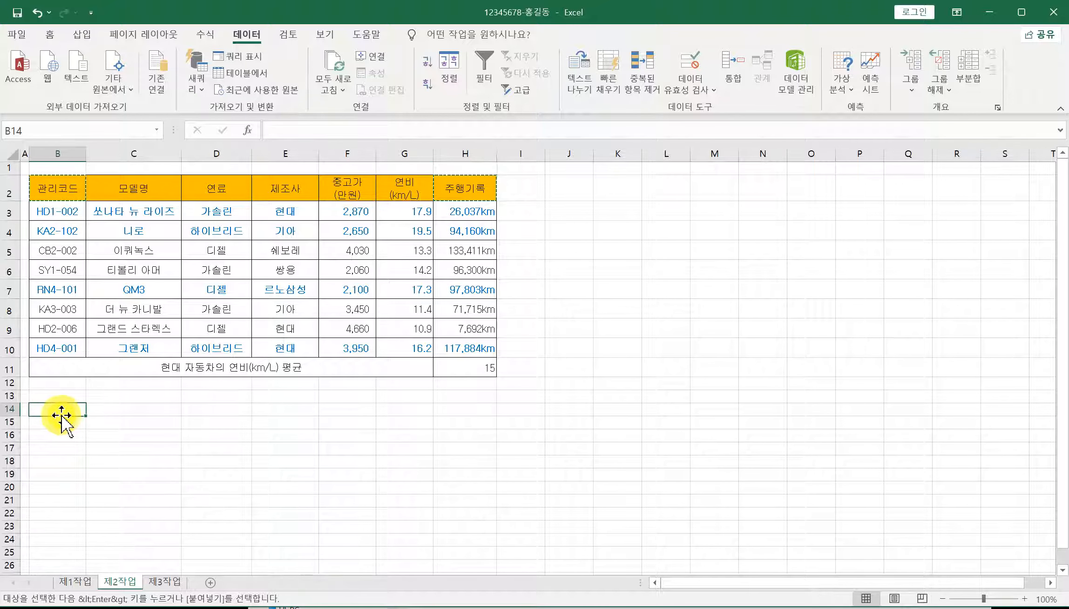
key("ctrl+v")
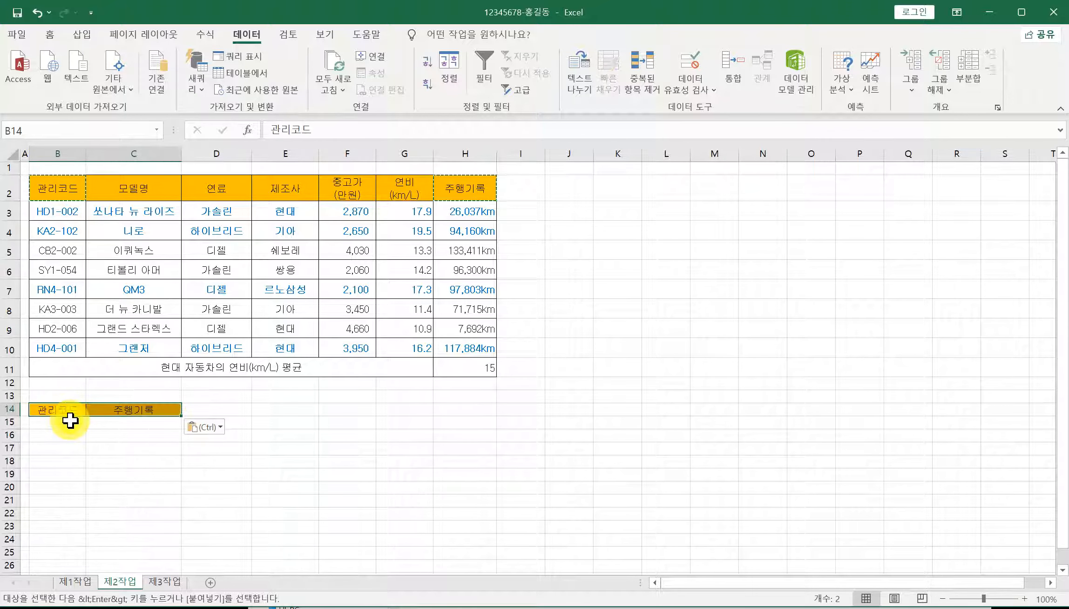
Step: Enter the criterion K* in B15 under the 관리코드 header
left_click(69, 422)
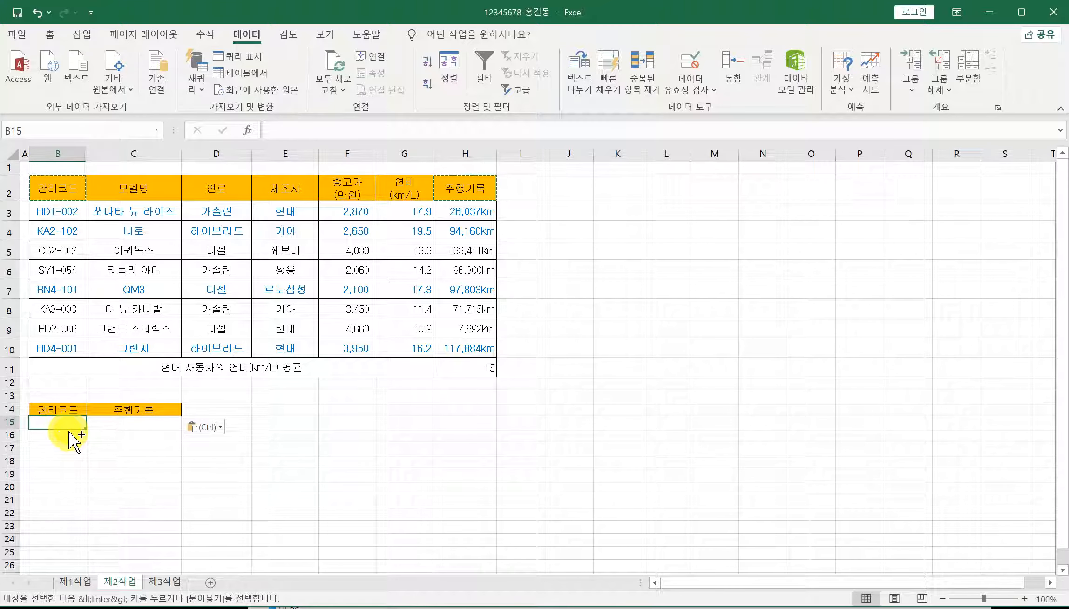
scroll(69, 432, "up", 5, "ctrl")
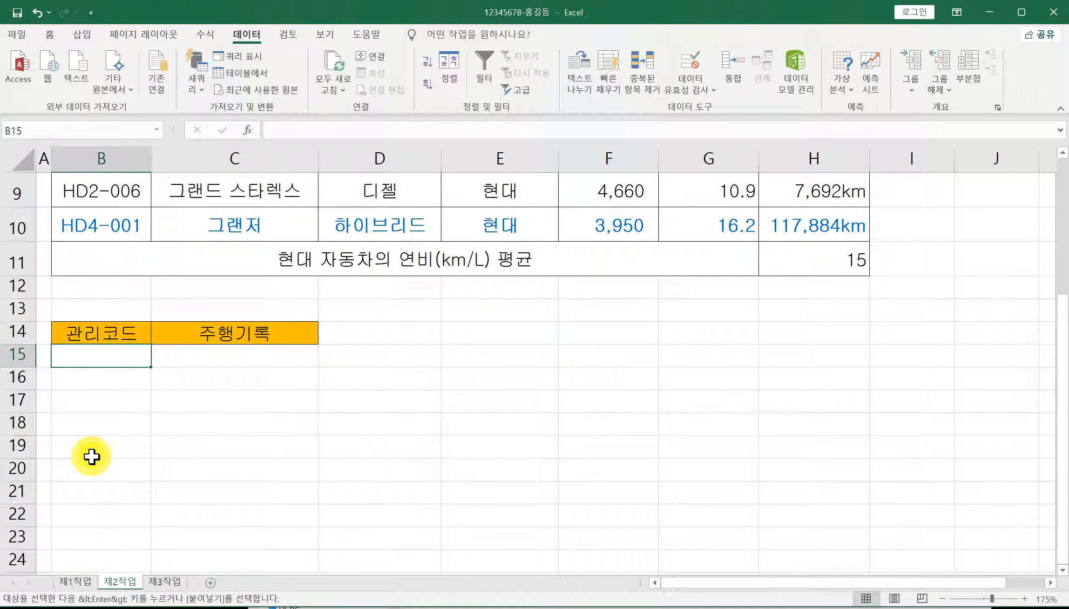
type("ㅏ")
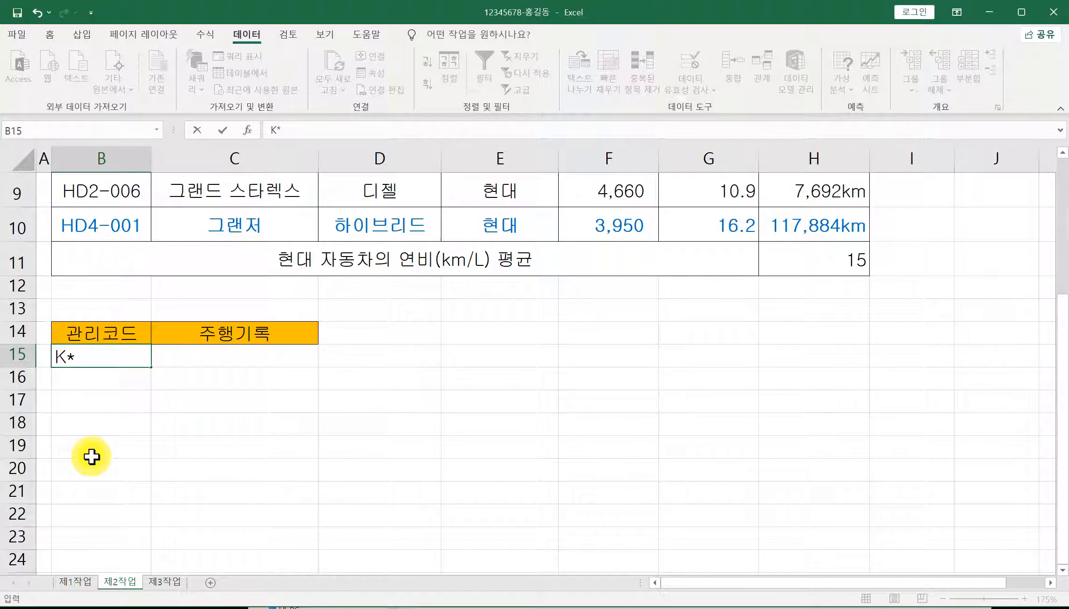
key("Return")
Step: Enter the criterion >=100000 in C16 under 주행기록, one row below K* to form an OR condition
left_click_drag(131, 352, 175, 382)
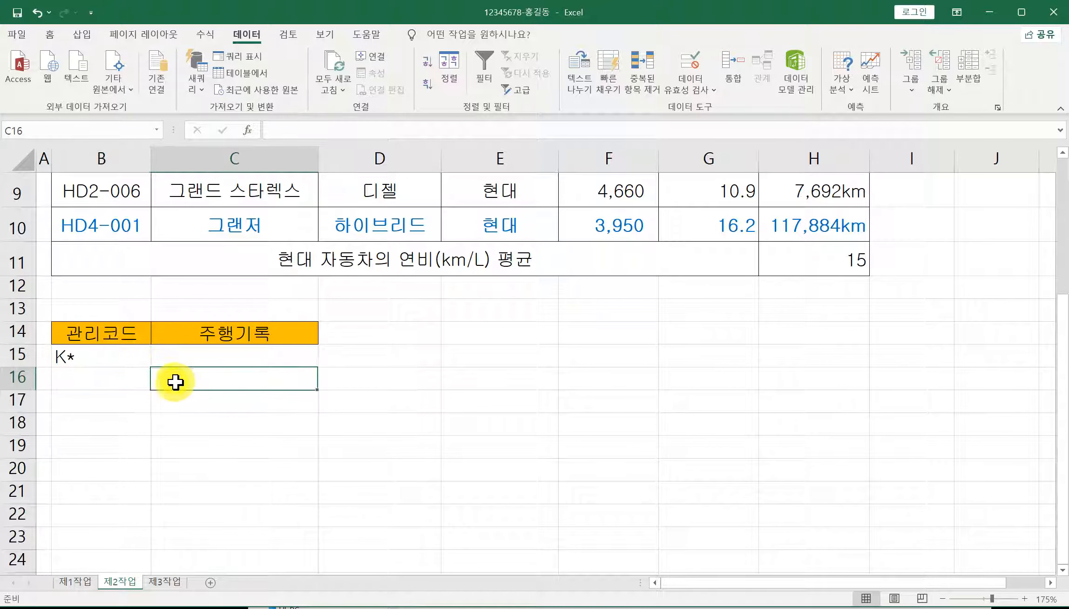
left_click(141, 356)
left_click(178, 382)
left_click(135, 350)
left_click(166, 381)
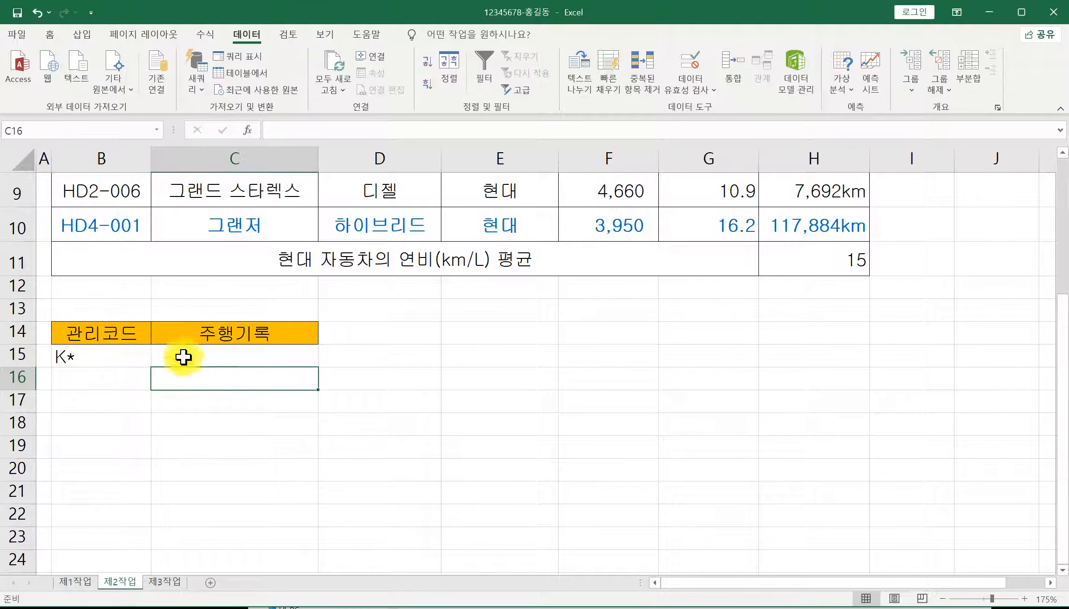
left_click(203, 339)
left_click(203, 377)
left_click(199, 363)
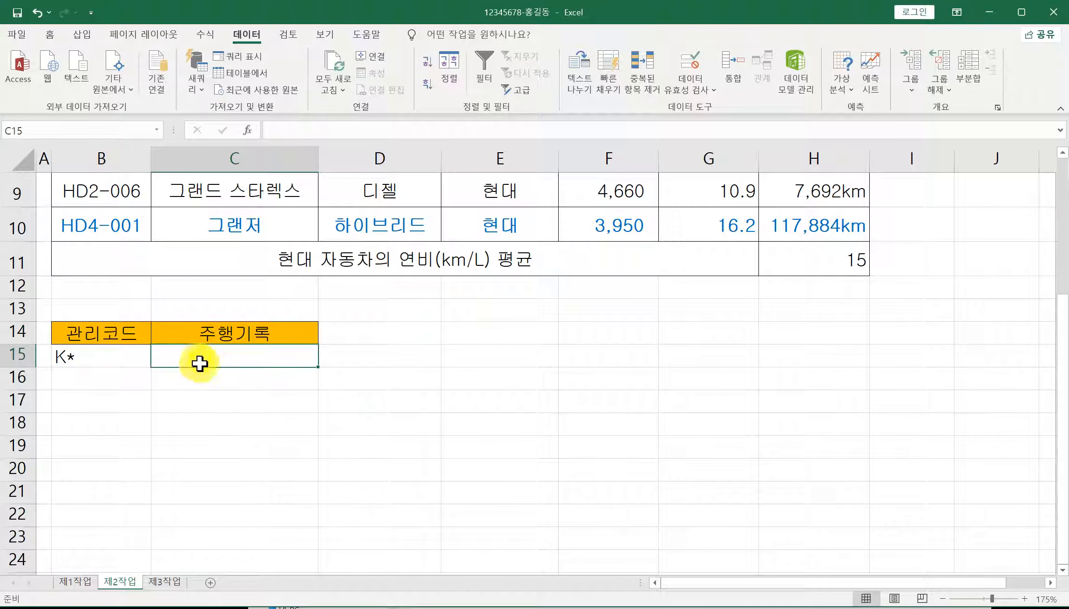
left_click(198, 372)
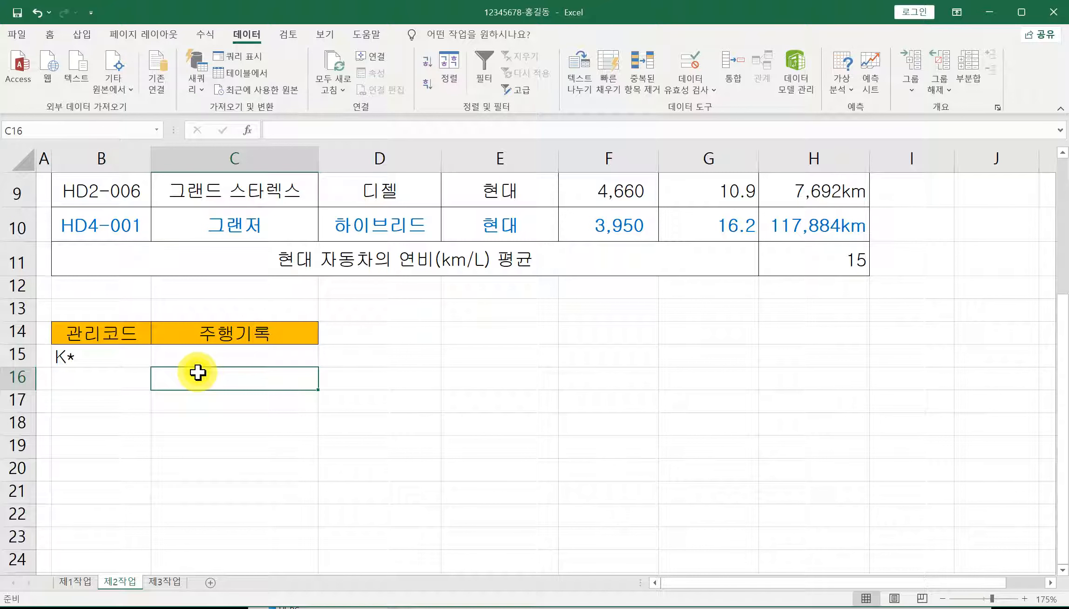
type(">=")
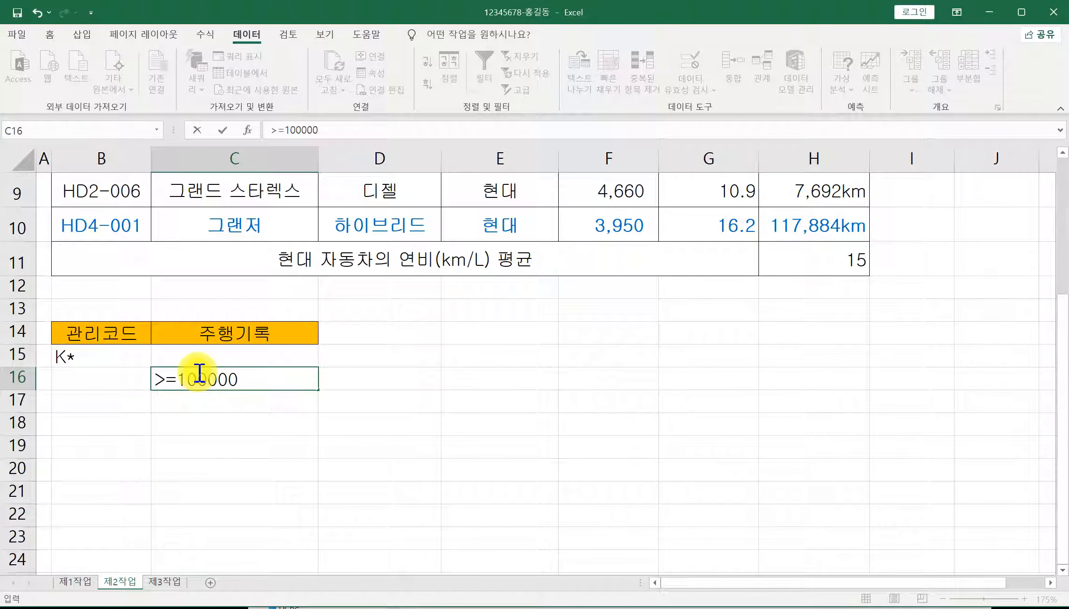
type("100000")
key("Return")
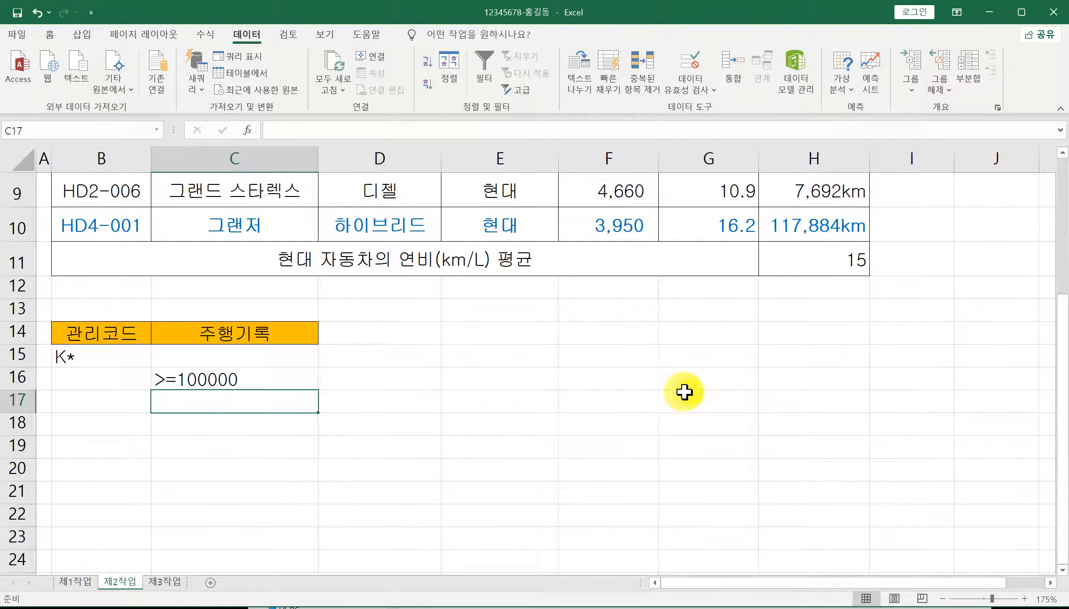
Step: Copy the 모델명, 연료, 중고가(만원) and 연비(km/L) headers from row 2 of the table to B18
scroll(627, 389, "up", 3)
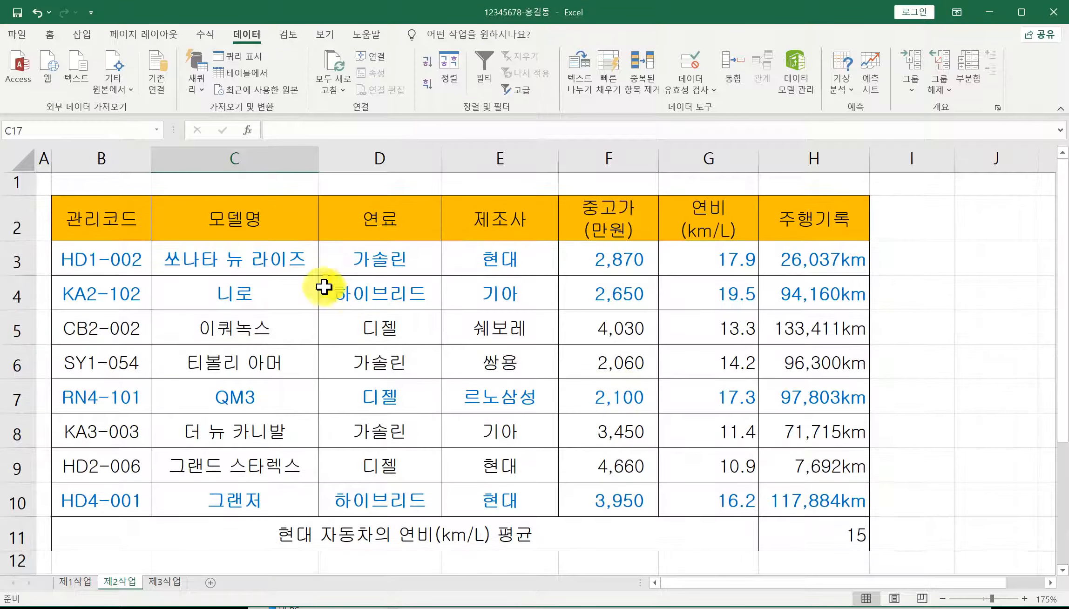
left_click(235, 227)
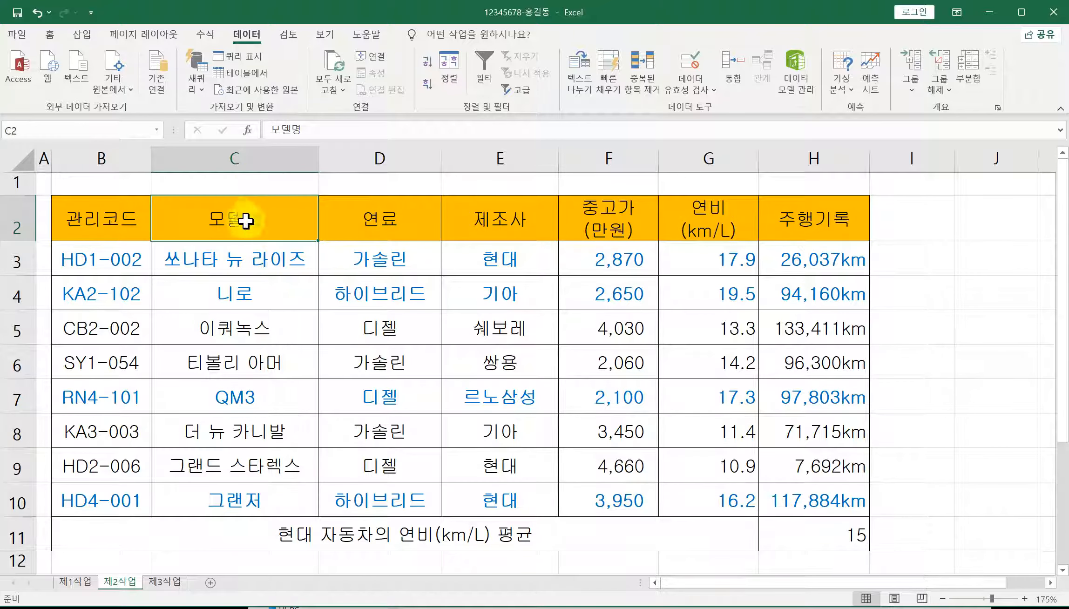
left_click(247, 158)
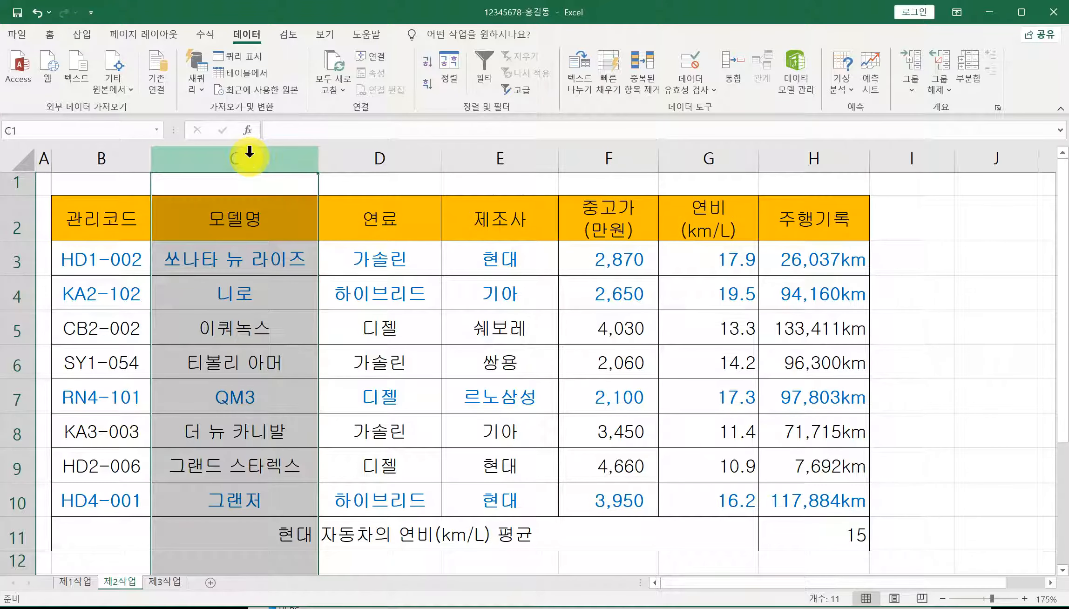
left_click(233, 210)
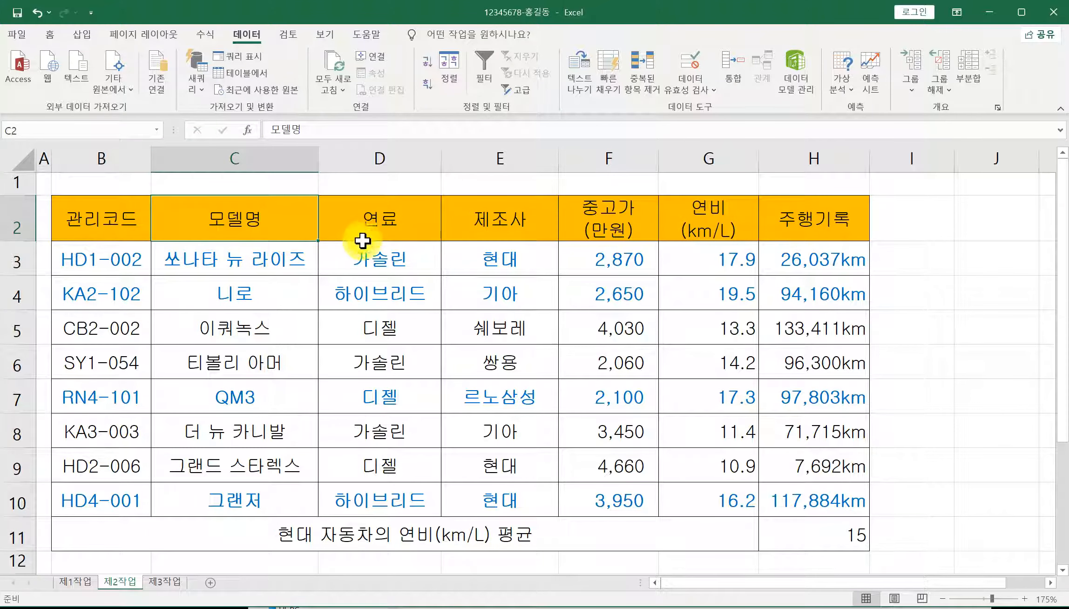
left_click(359, 221, "ctrl")
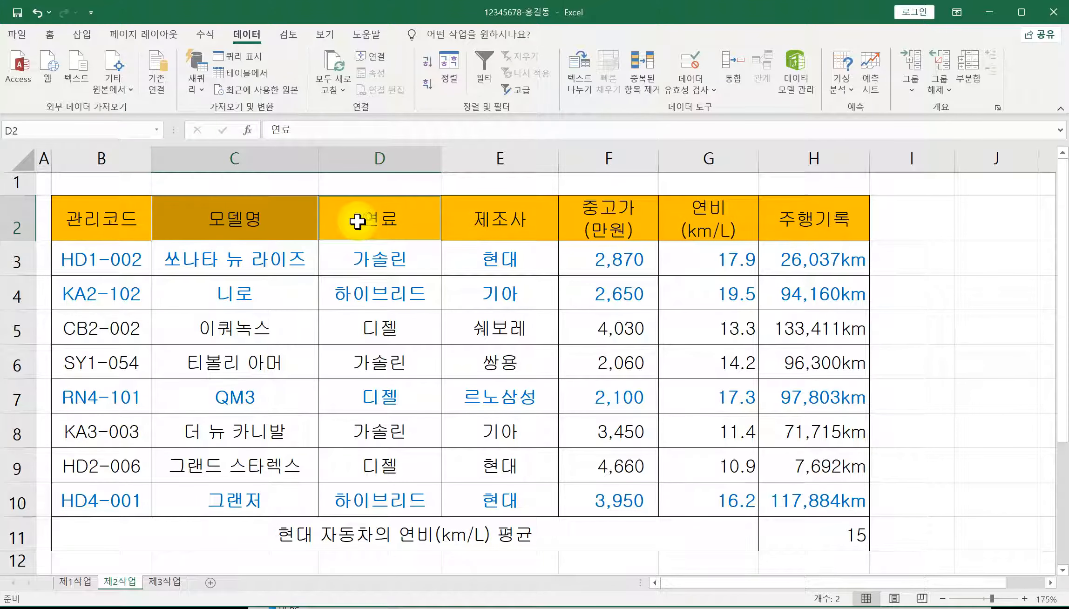
left_click(600, 218, "ctrl")
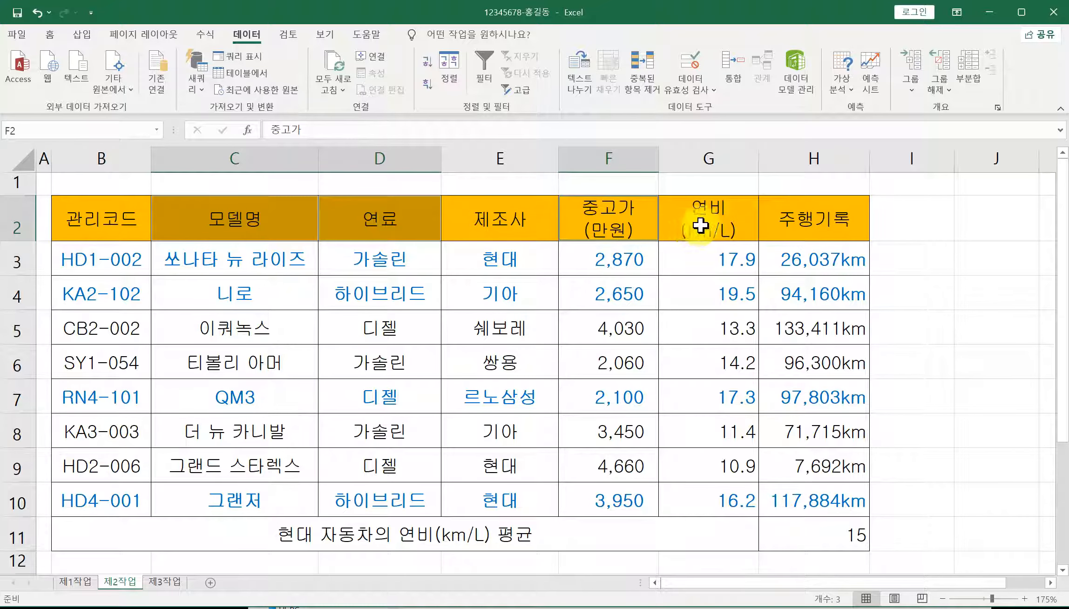
left_click(708, 224, "ctrl")
key("ctrl+c")
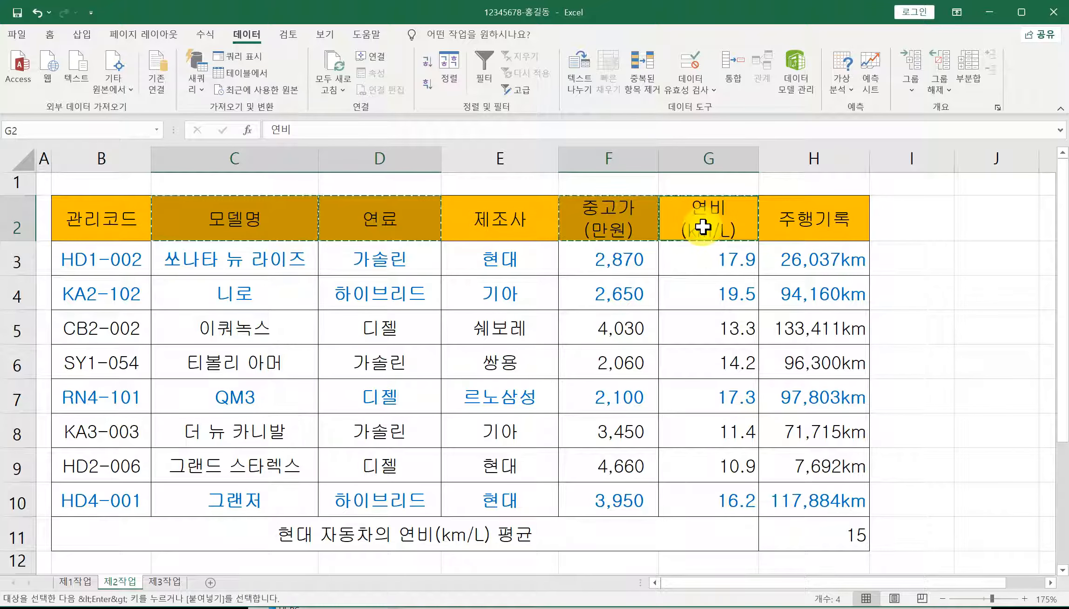
scroll(480, 298, "down", 4)
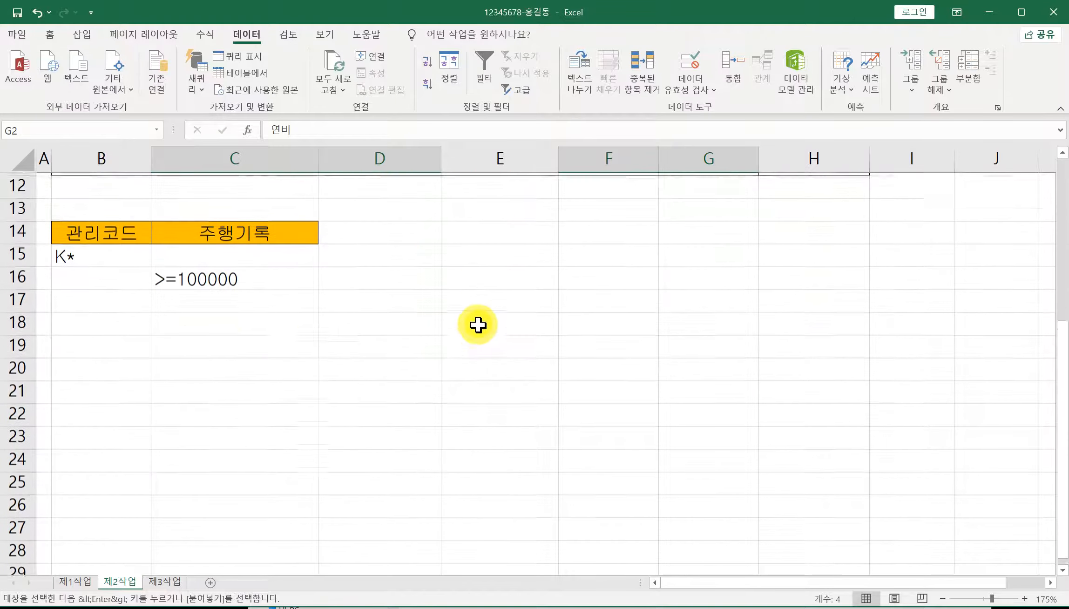
left_click(102, 303)
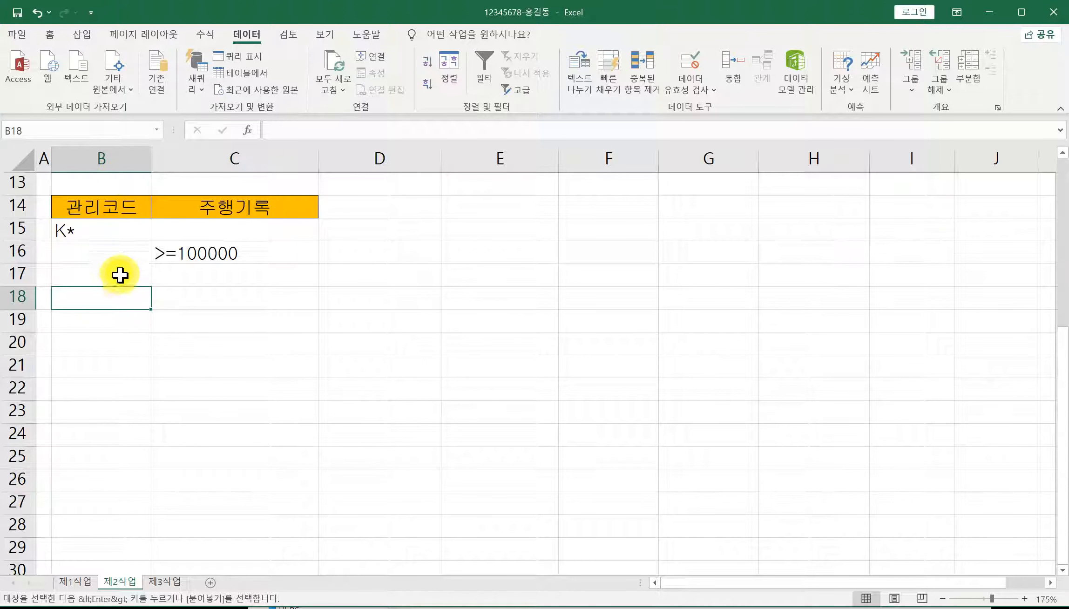
key("ctrl+v")
left_click_drag(105, 306, 441, 310)
left_click_drag(91, 307, 465, 309)
left_click(398, 444)
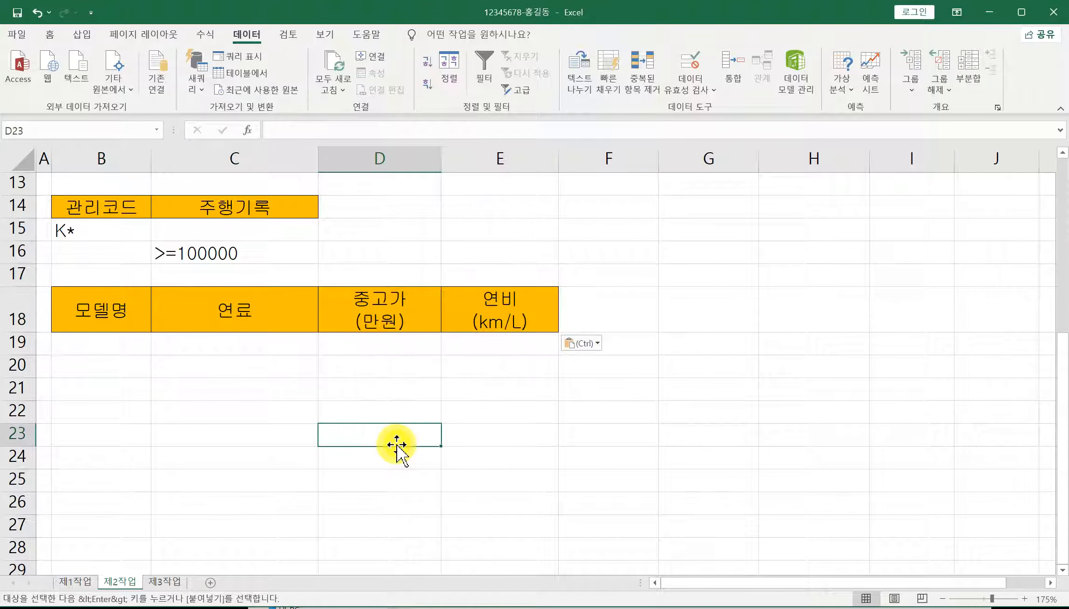
Step: Clear the copy selection, start 고급 필터 and choose 다른 장소에 복사 as the result option
scroll(398, 447, "down", 3, "ctrl")
scroll(394, 446, "up", 1)
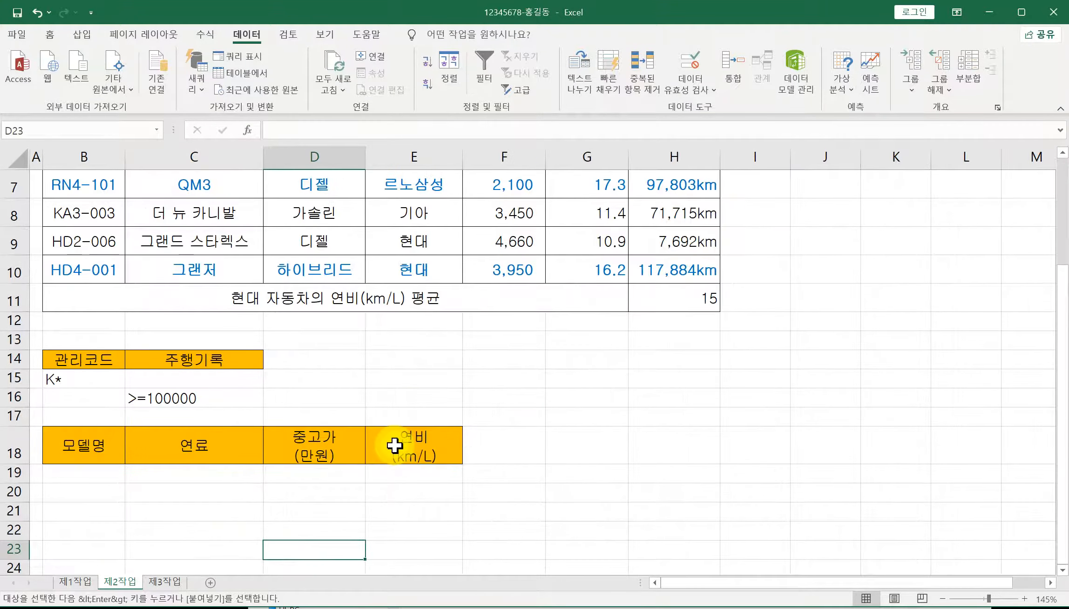
scroll(394, 446, "down", 2, "ctrl")
scroll(391, 446, "up", 2)
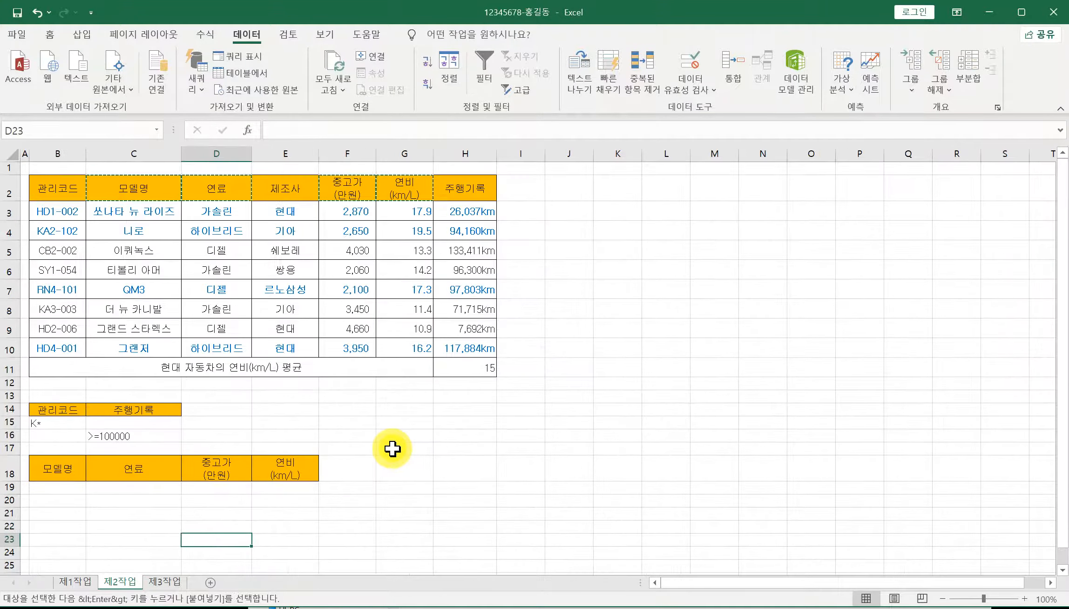
key("Escape")
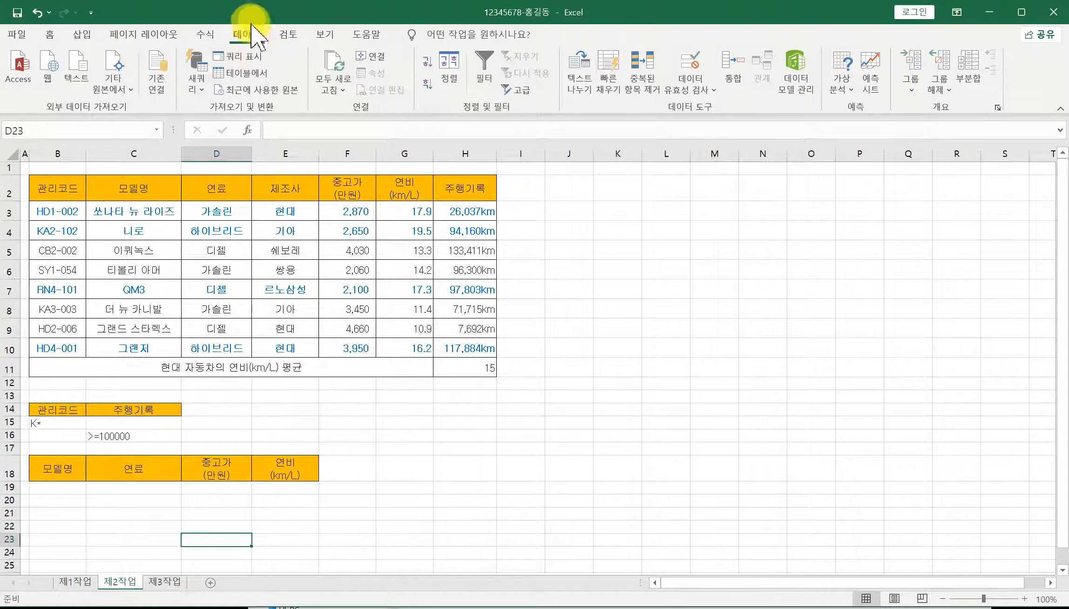
left_click(520, 91)
left_click_drag(799, 153, 569, 174)
left_click(553, 232)
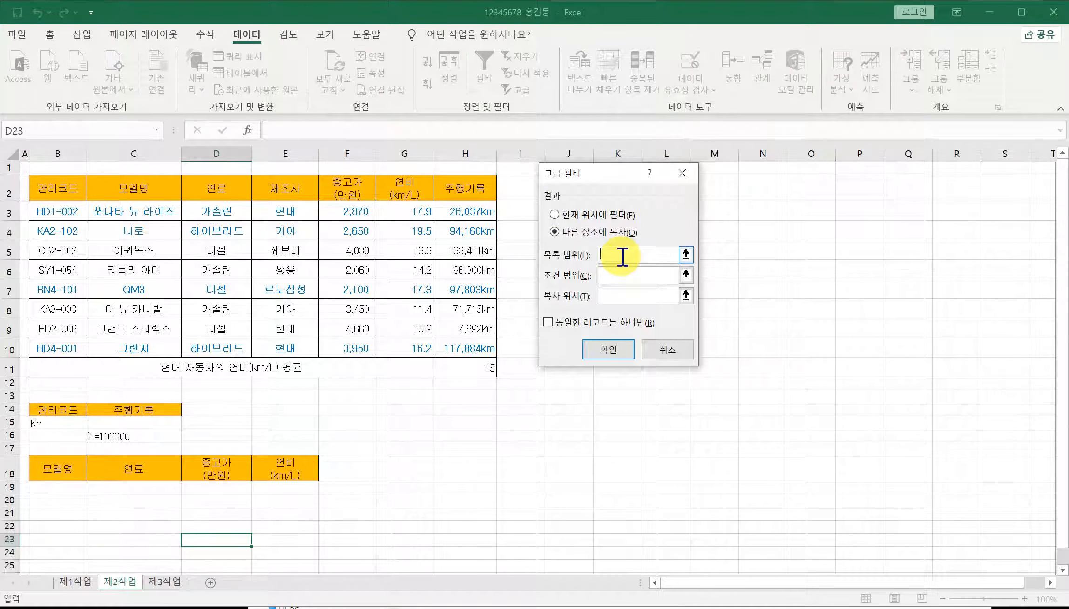
Step: Set the advanced filter's 목록 범위 to B2:H10, 조건 범위 to B14:C16 and 복사 위치 to B18:E18
left_click_drag(65, 196, 440, 348)
left_click(635, 276)
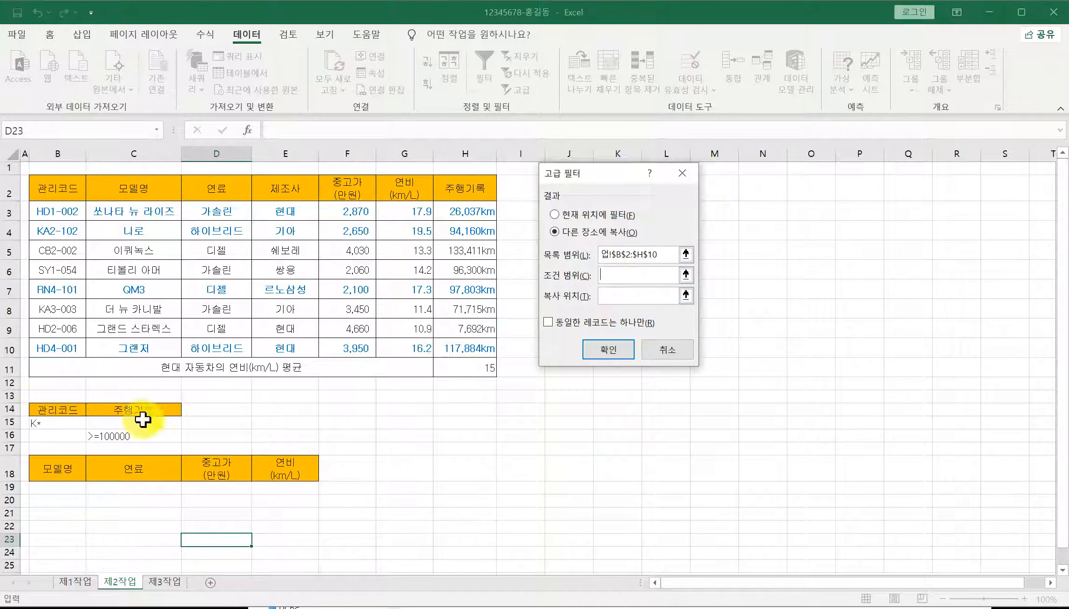
left_click_drag(46, 409, 157, 435)
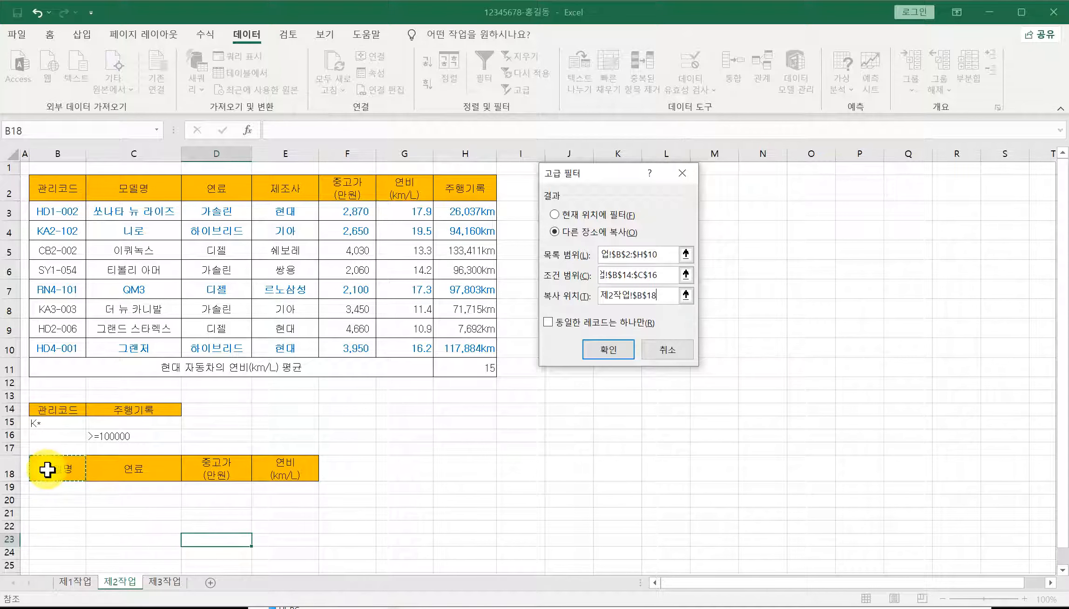
left_click_drag(47, 469, 281, 471)
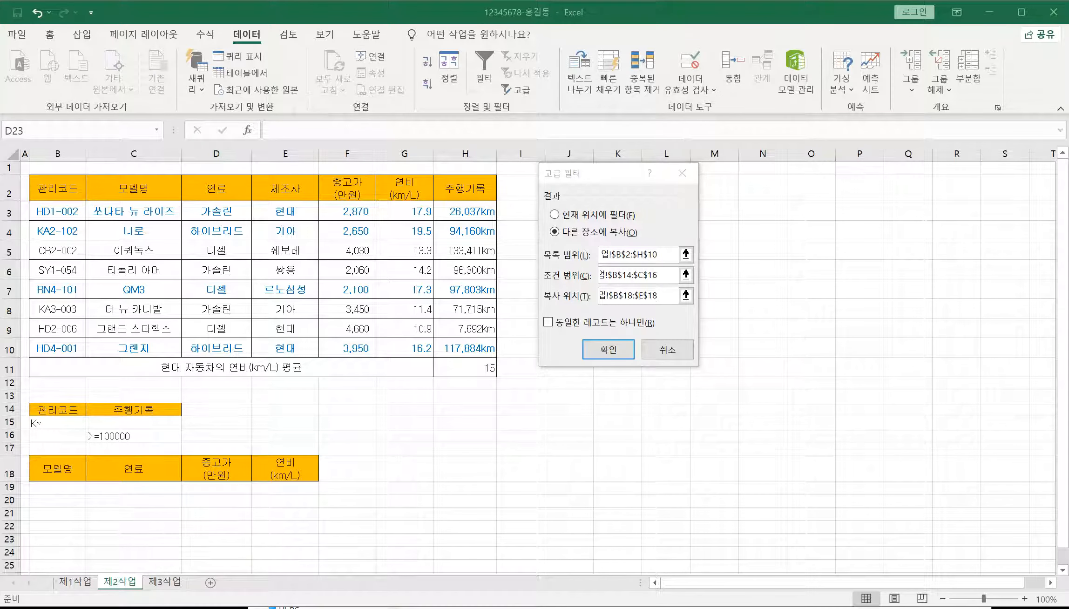
left_click_drag(626, 301, 672, 297)
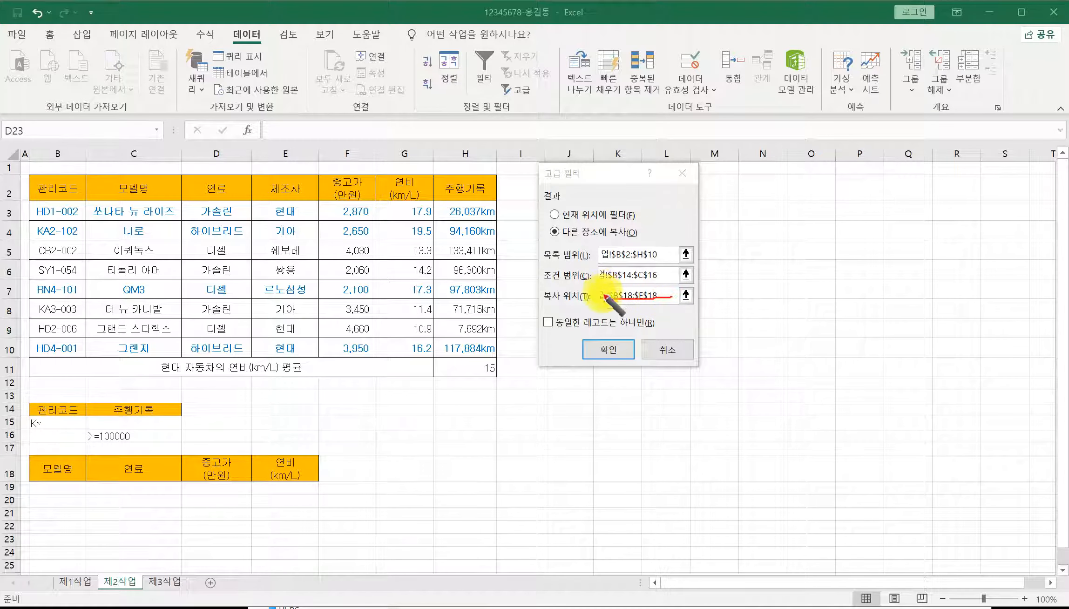
left_click_drag(622, 262, 667, 260)
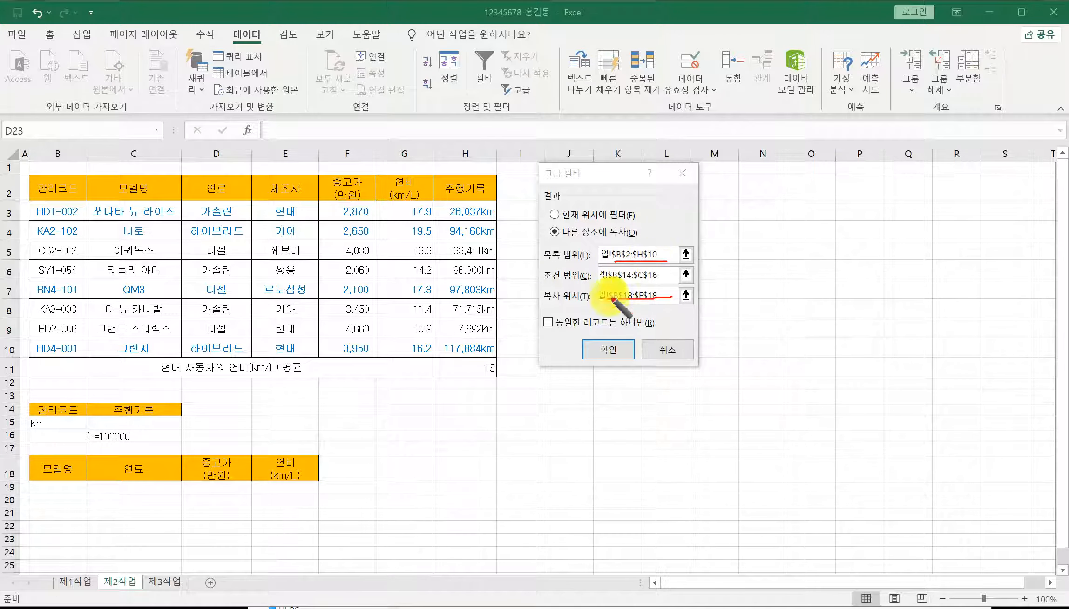
Step: Run the advanced filter on B2:H10 with criteria B14:C16, copying results to B18:E18, and autofit column B
left_click_drag(607, 281, 666, 281)
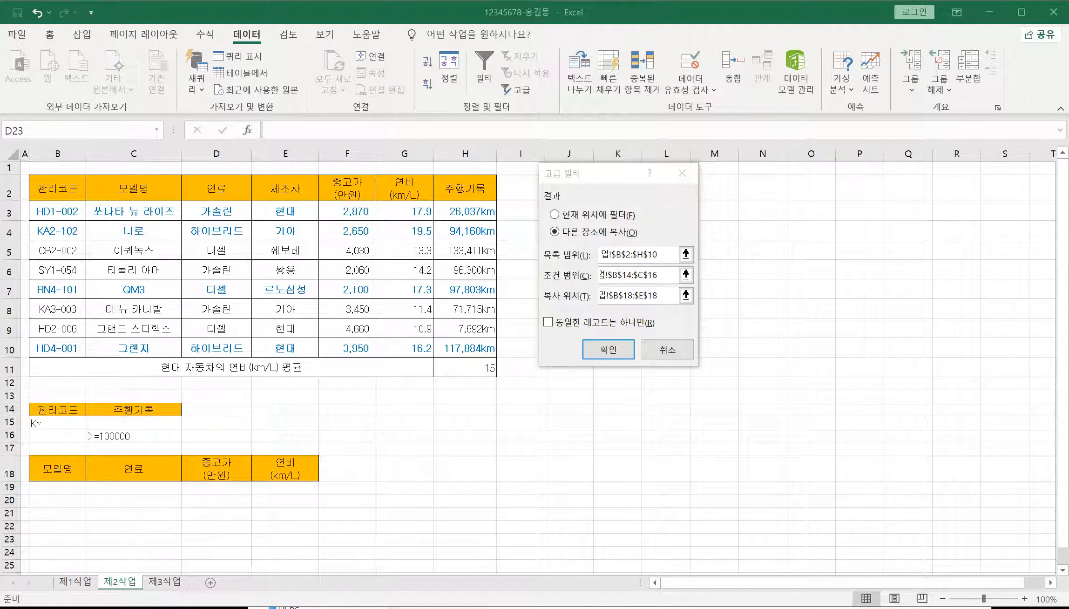
left_click(611, 351)
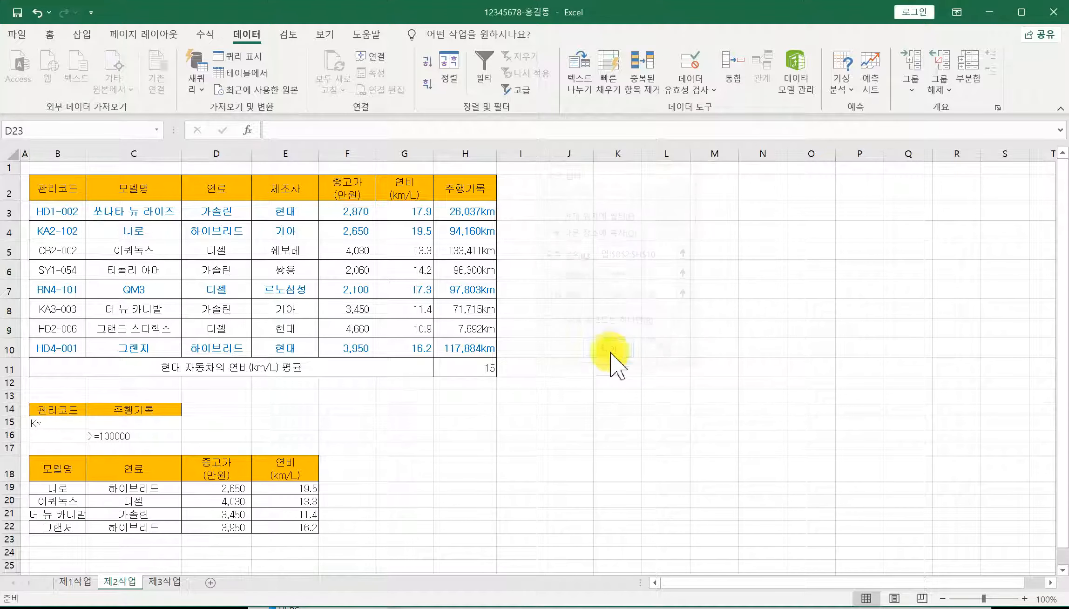
double_click(87, 153)
left_click(588, 499)
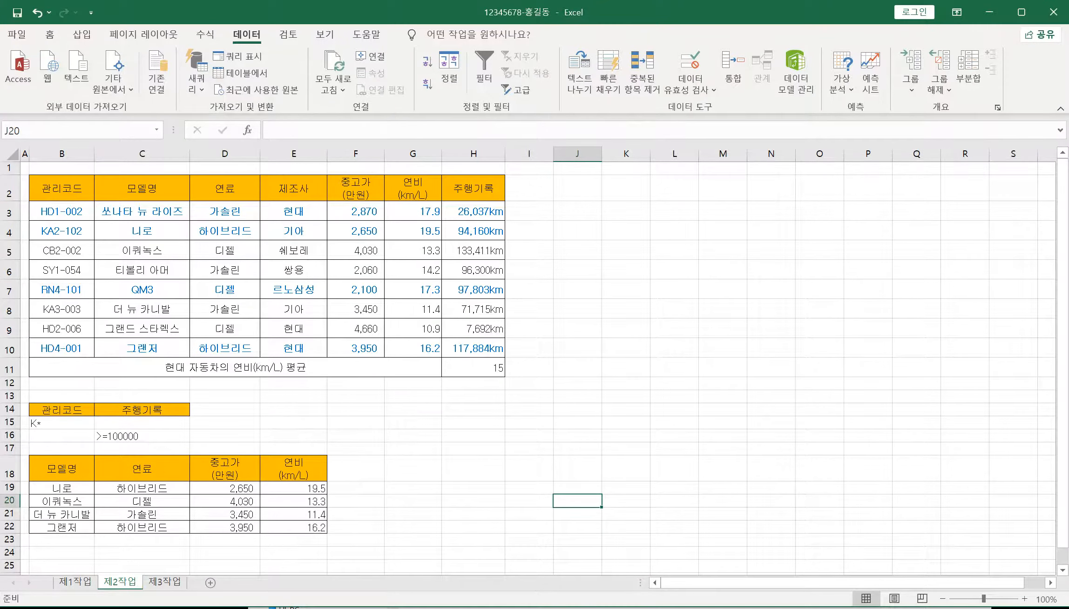
Step: Switch to the ezPDF Editor exam sheet and read the 제3작업 sort and subtotal instructions
key("alt+Tab")
scroll(592, 394, "down", 5)
scroll(572, 403, "down", 3)
scroll(394, 231, "down", 2)
scroll(344, 214, "down", 2)
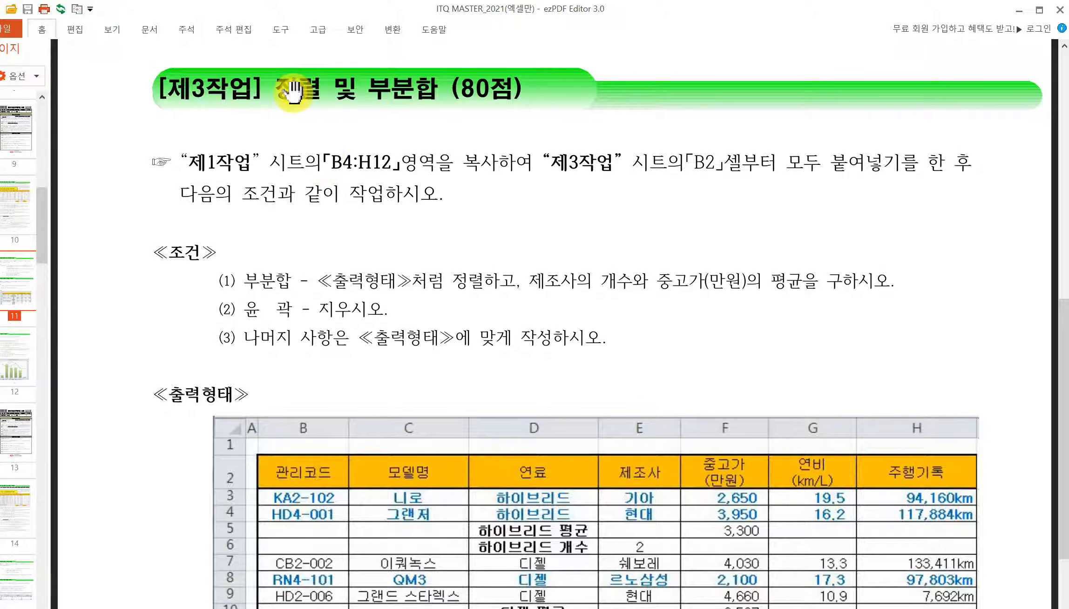
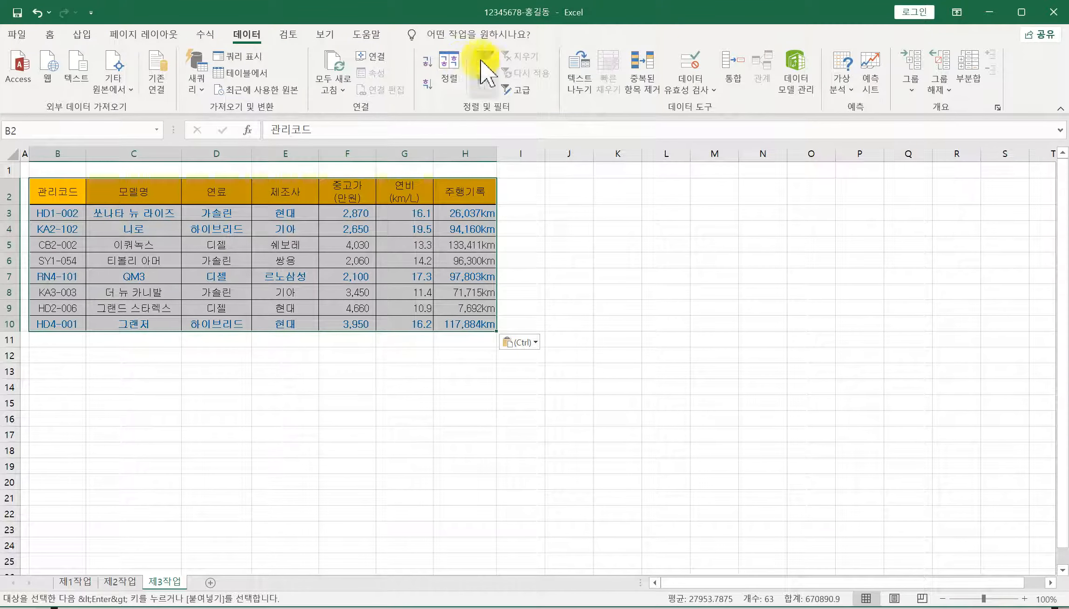
Step: Sort the table on the 제3작업 sheet by 연료 cell values in descending order (내림차순)
left_click(456, 77)
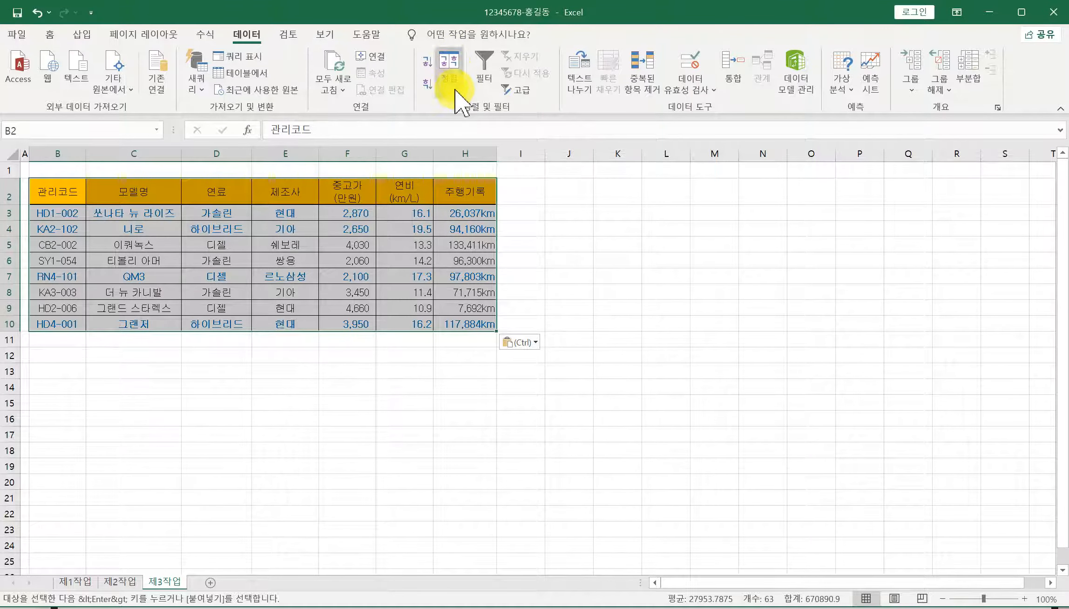
left_click(455, 89)
left_click(527, 254)
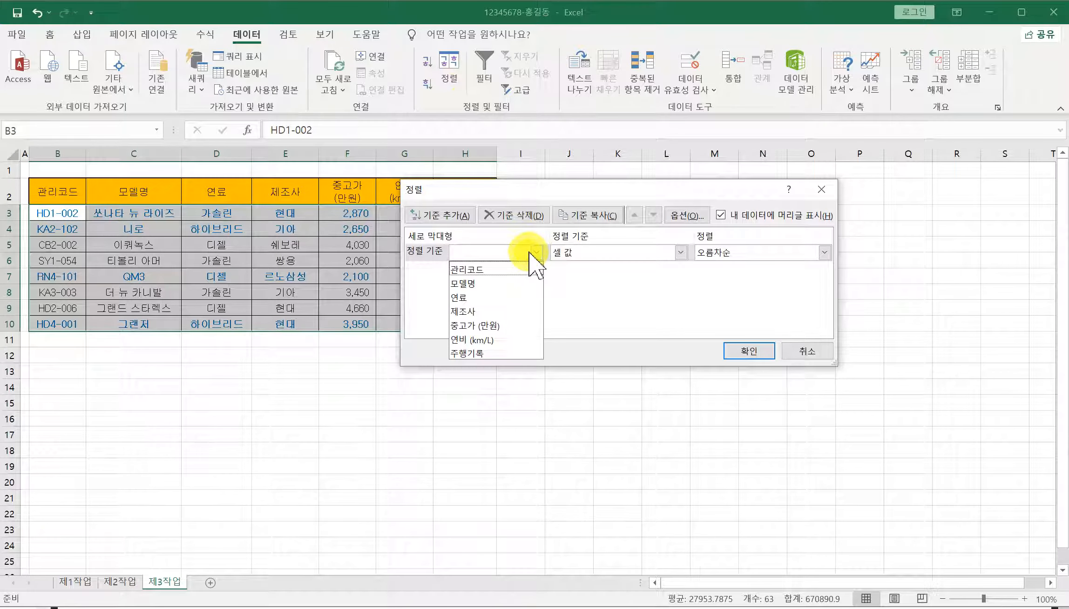
left_click(528, 254)
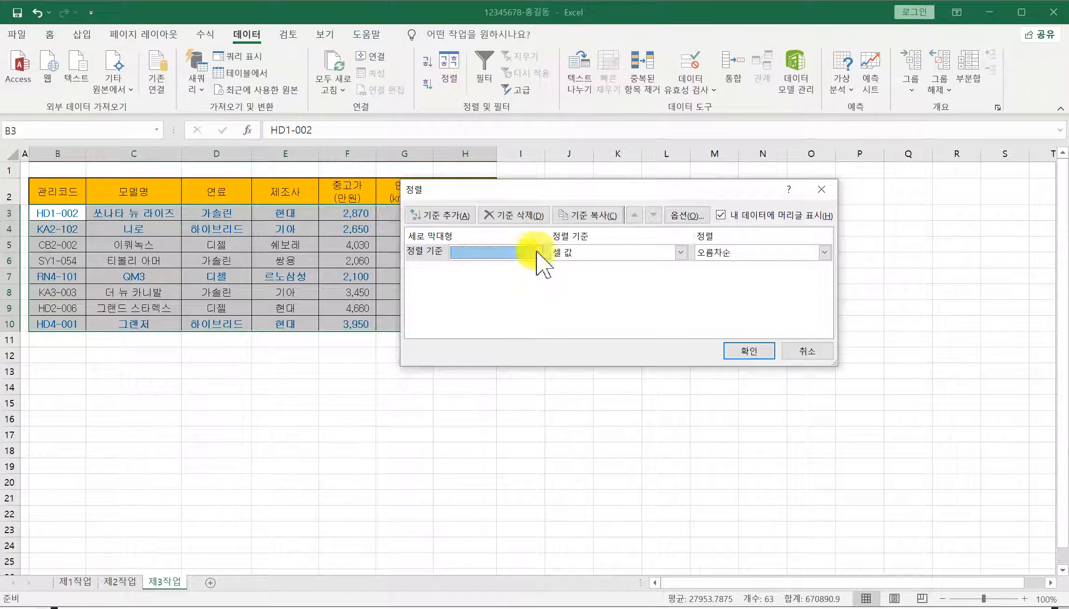
left_click(475, 255)
left_click(474, 255)
left_click(472, 256)
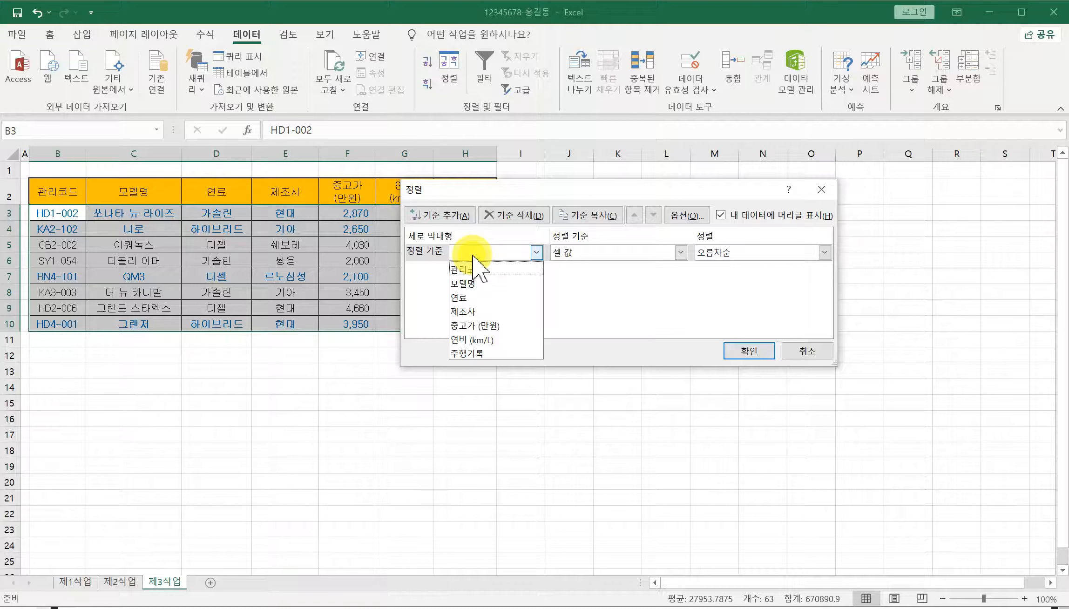
left_click(469, 301)
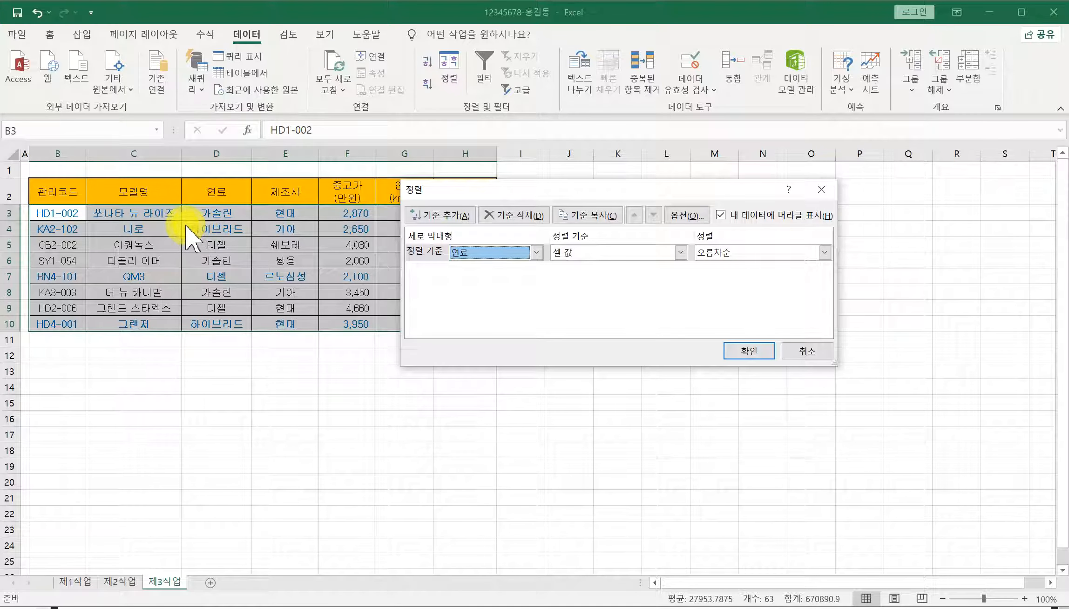
left_click(722, 254)
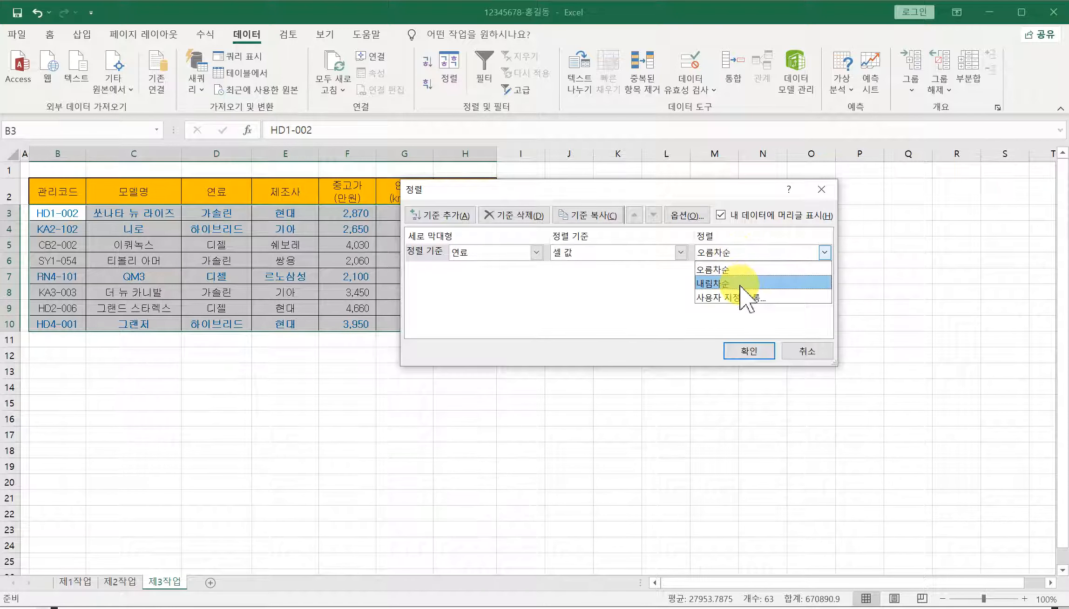
left_click(740, 285)
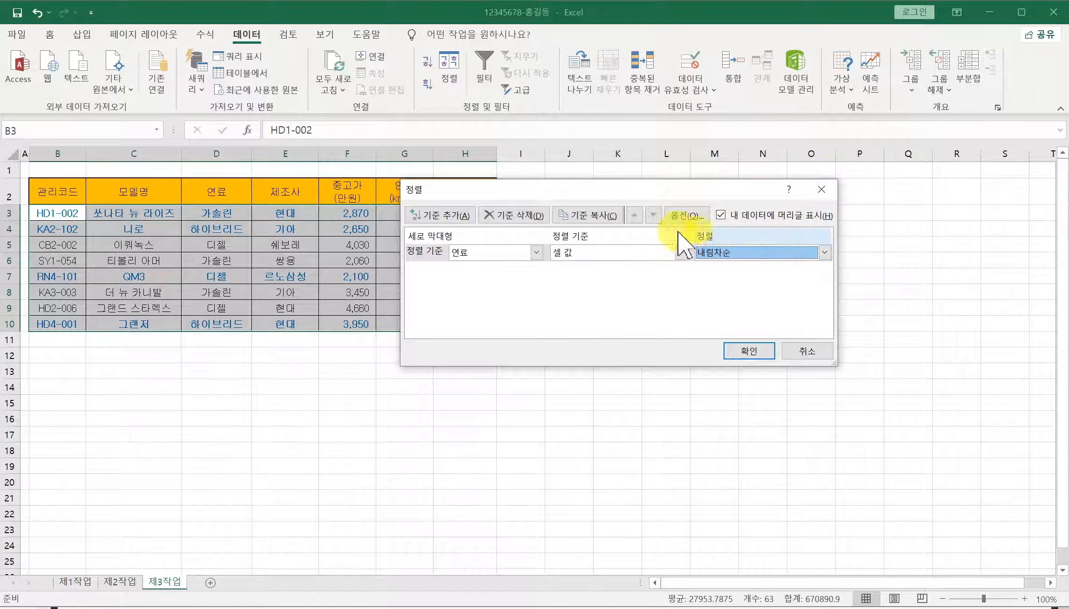
left_click(750, 351)
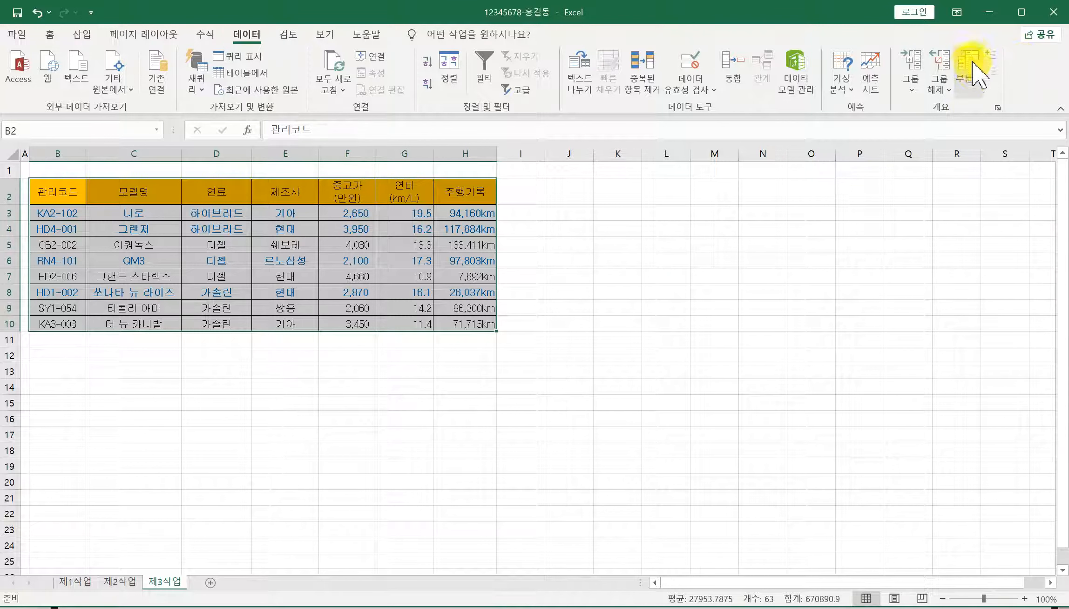
Step: Start a subtotal for the sorted table, grouped by 연료
left_click(977, 93)
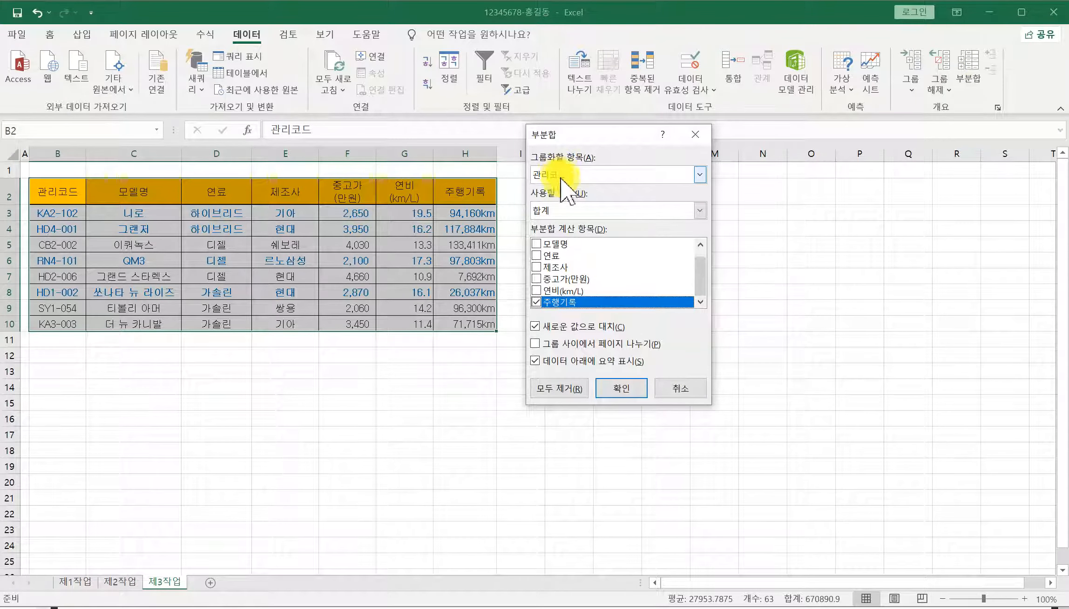
left_click(556, 174)
left_click(562, 175)
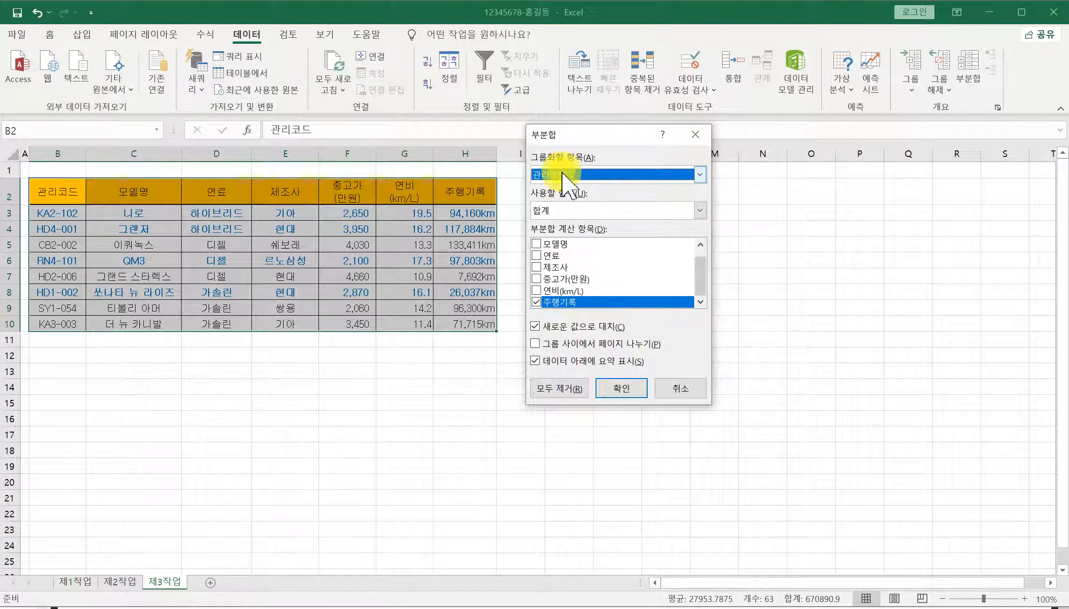
left_click(562, 175)
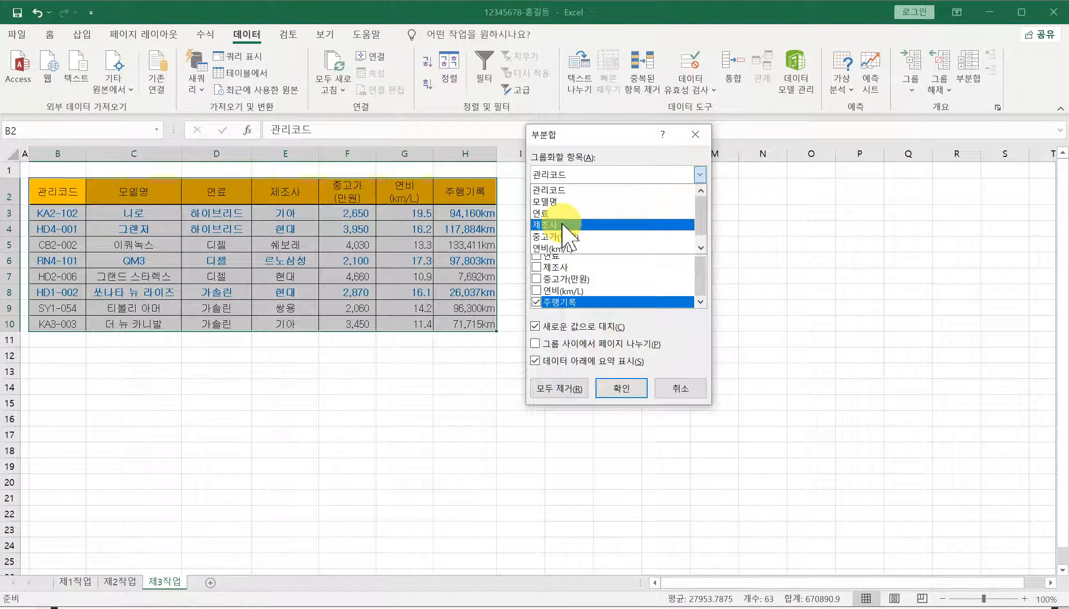
left_click(566, 225)
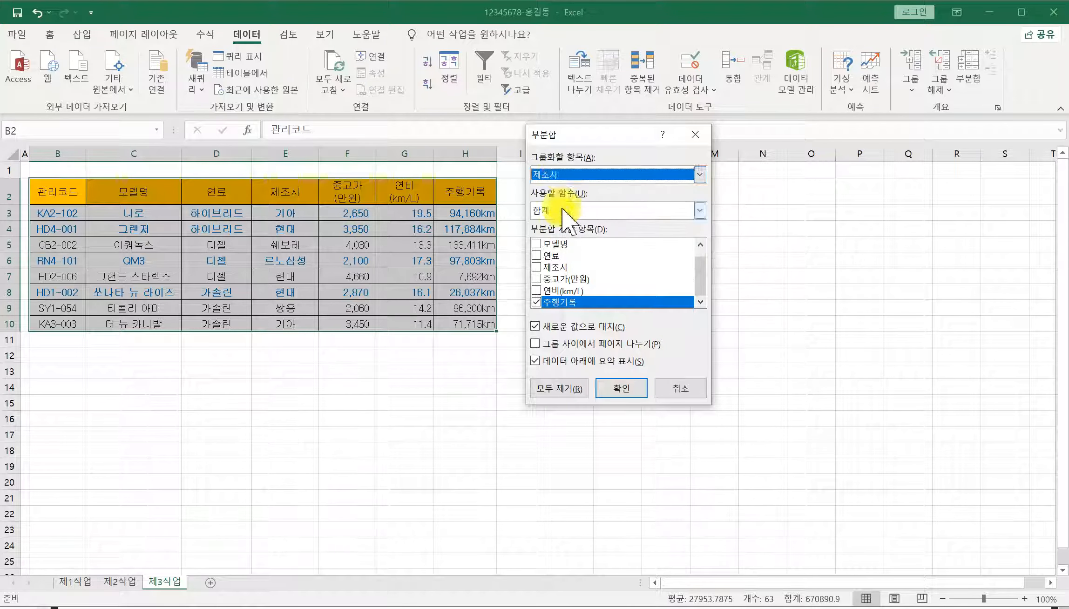
left_click(562, 173)
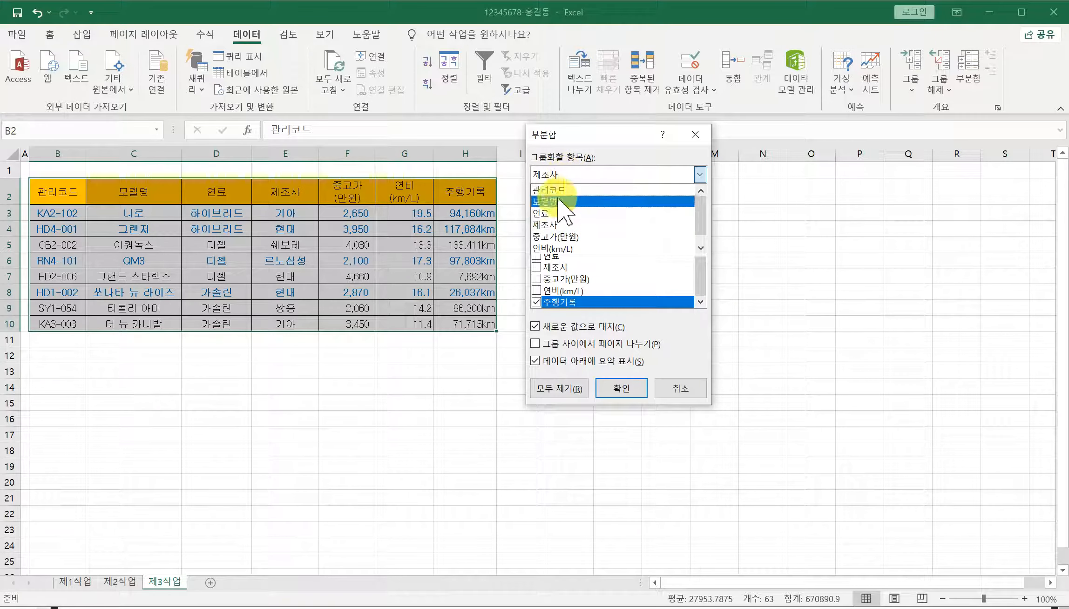
left_click(548, 213)
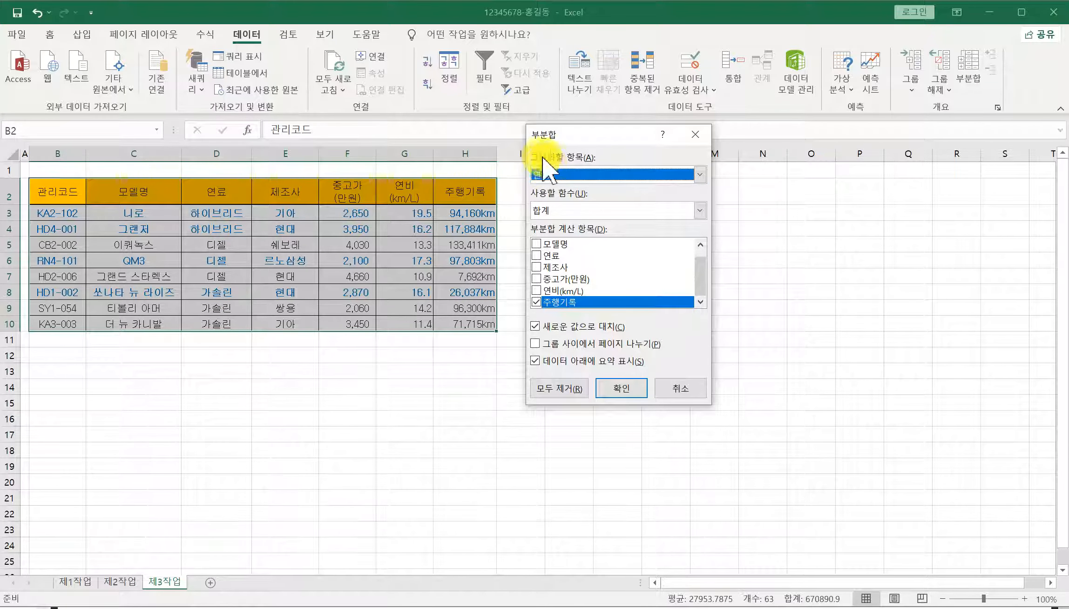
Step: Apply the subtotal with the 개수 function on 제조사 instead of 주행기록, with 새로운 값으로 대치 turned off
left_click(552, 211)
left_click(552, 211)
left_click(552, 212)
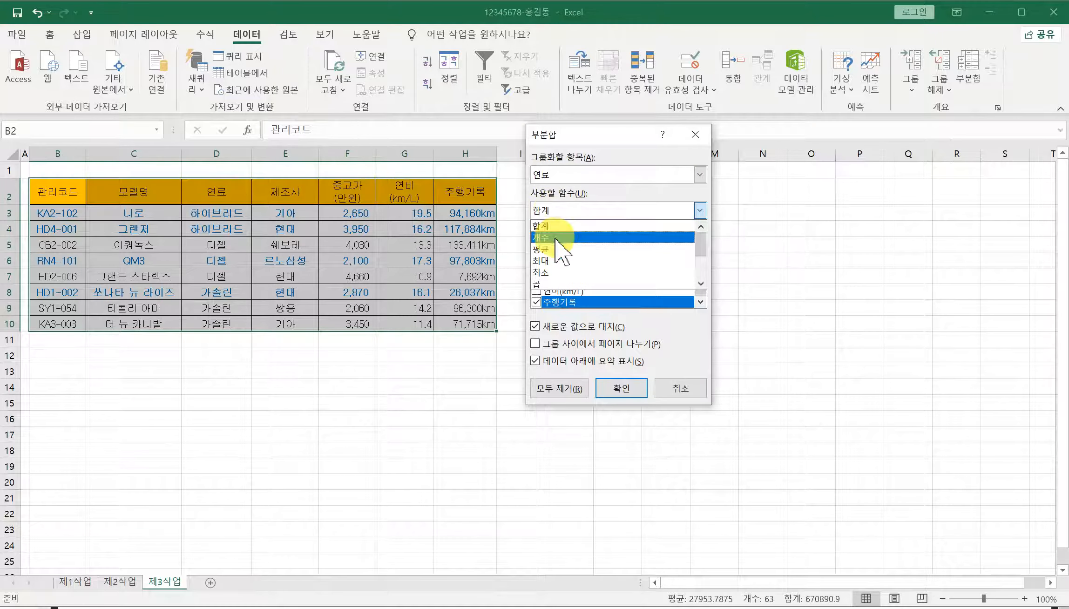
left_click(554, 237)
left_click(536, 302)
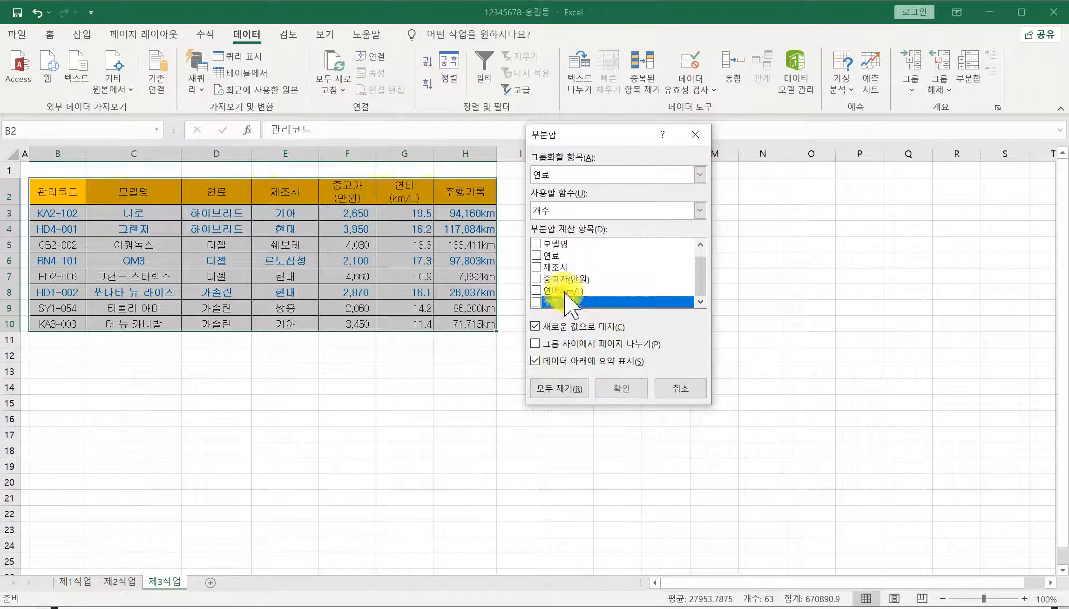
left_click(536, 268)
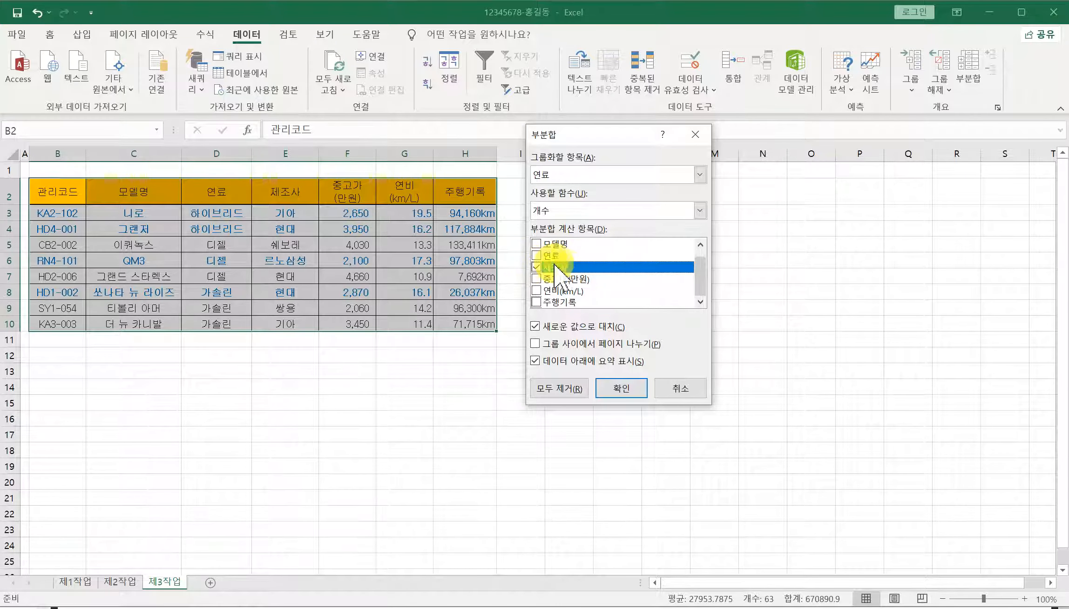
left_click_drag(703, 278, 706, 268)
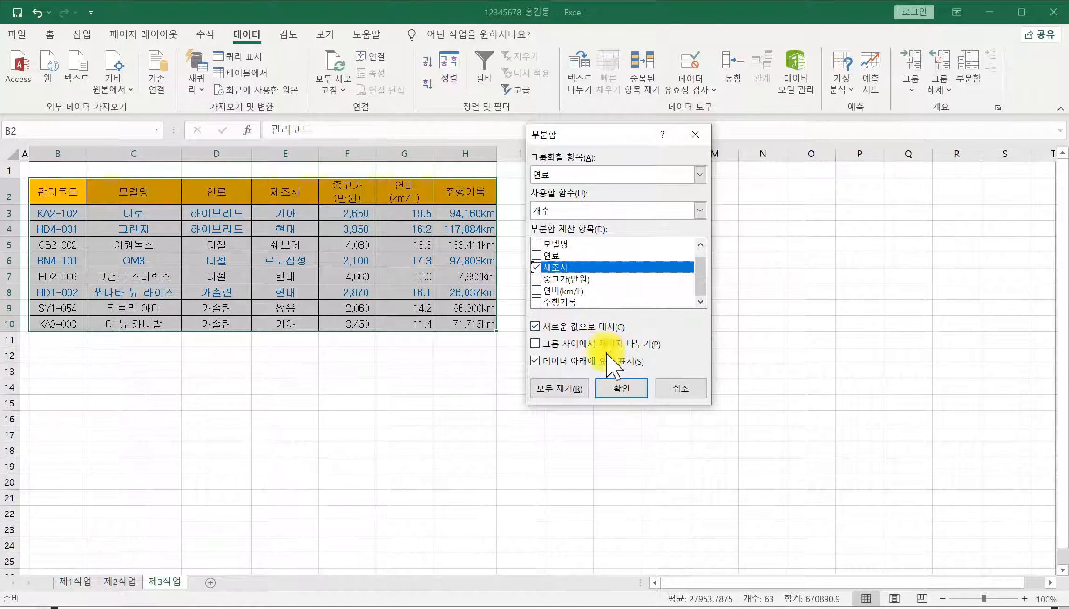
left_click(535, 326)
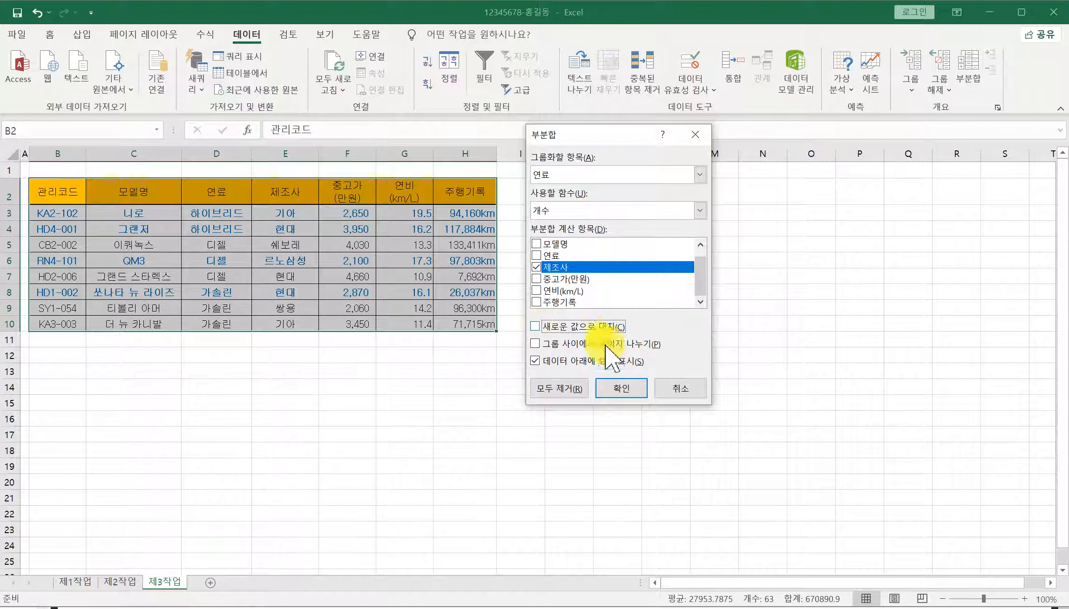
left_click(629, 389)
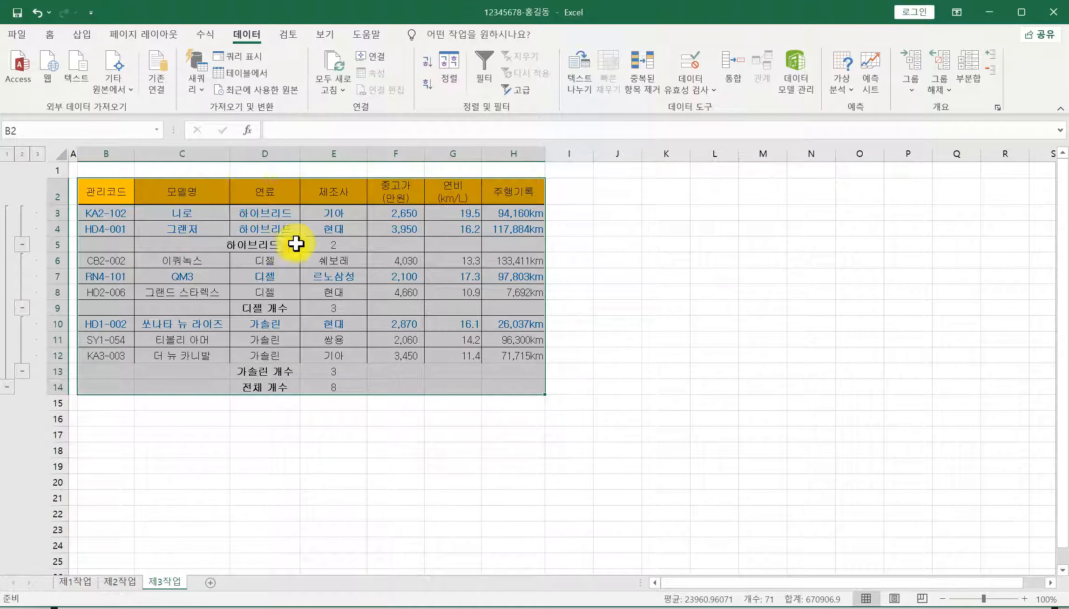
Step: Widen column D to fit the count subtotal labels and check the label cells
left_click_drag(300, 153, 344, 154)
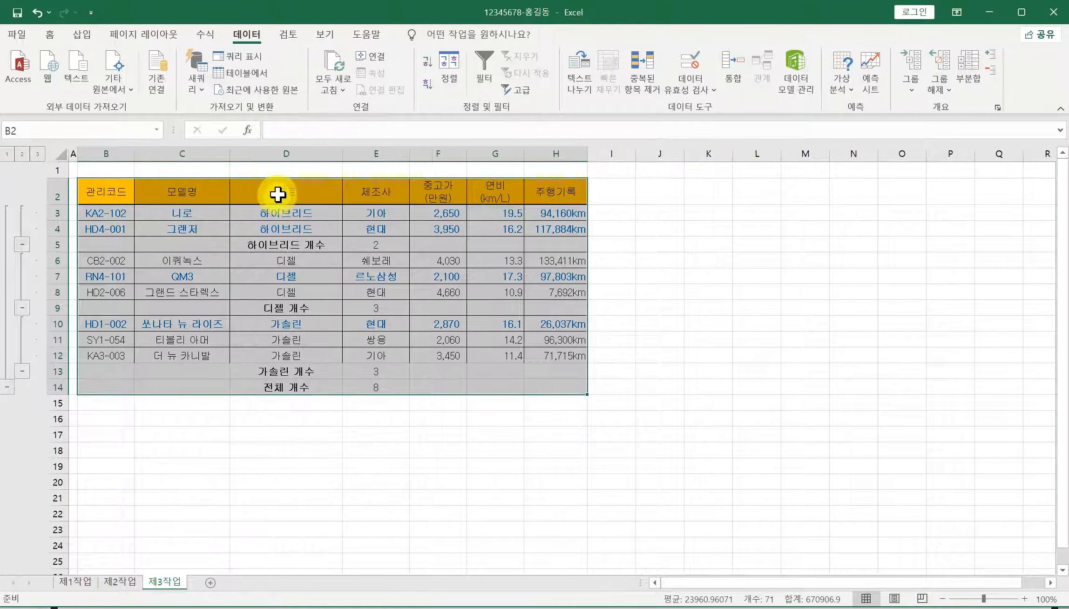
left_click(308, 252)
left_click(300, 310)
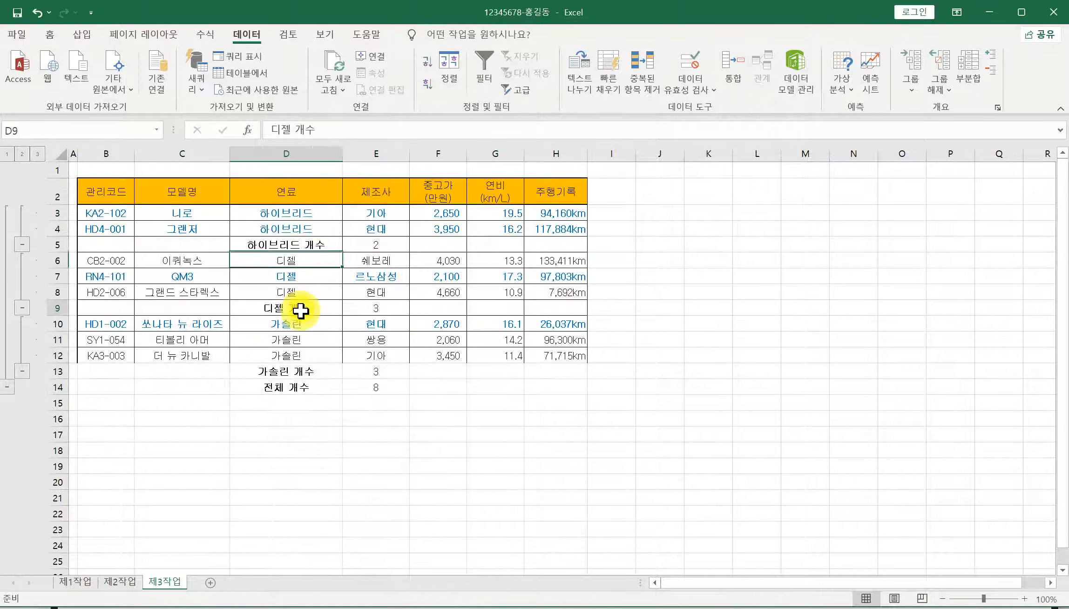
left_click(298, 372)
left_click(298, 391)
Step: Add a second subtotal grouped by 연료 to B2:H14, using 평균 on 중고가(만원) instead of 제조사 and keeping existing subtotals
left_click_drag(131, 195, 556, 389)
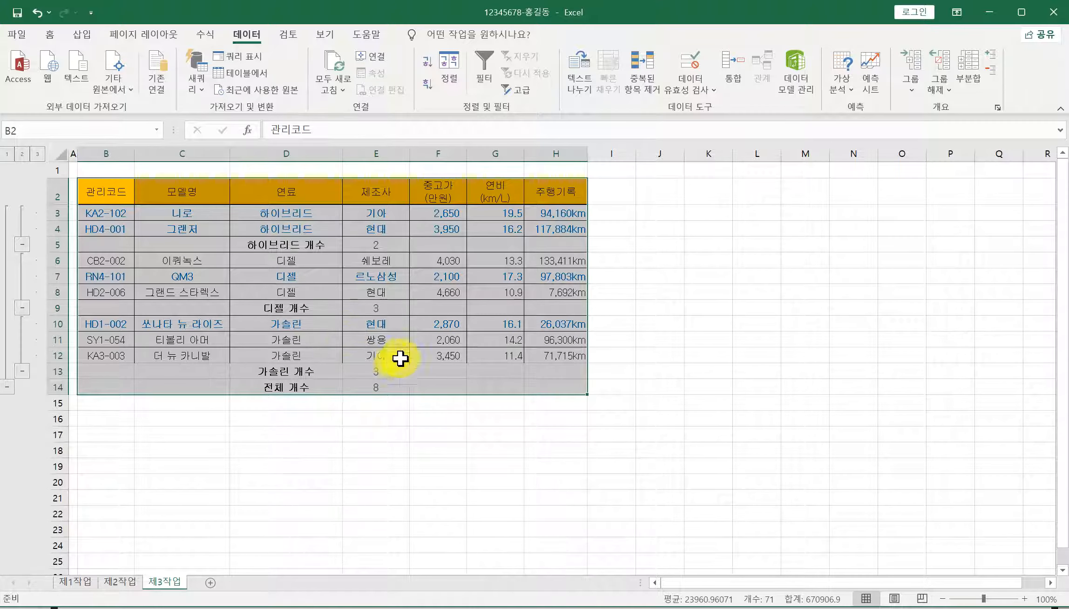
left_click(974, 74)
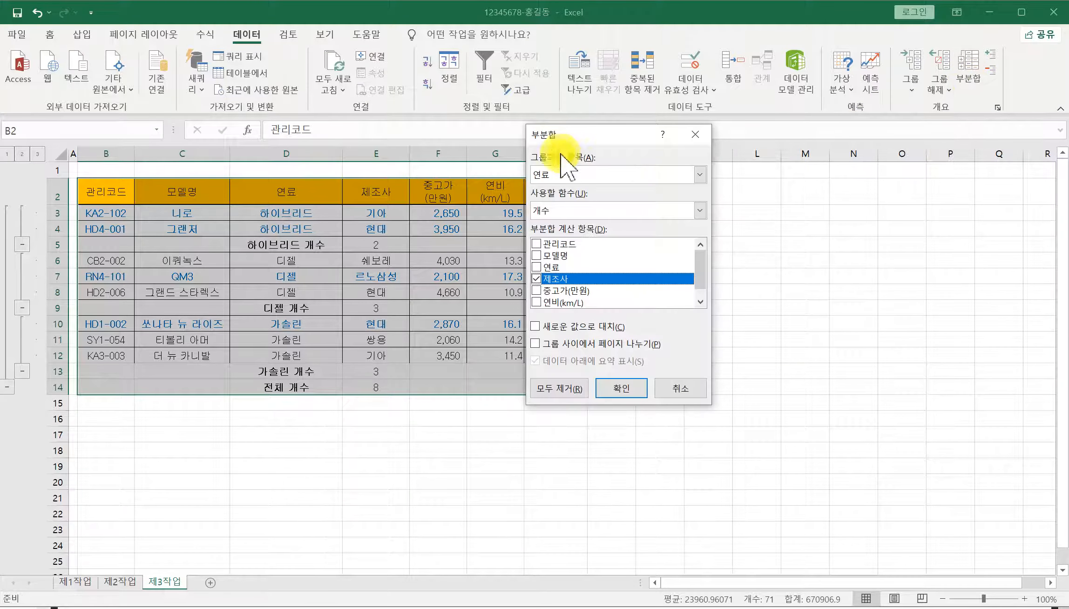
left_click_drag(612, 140, 639, 156)
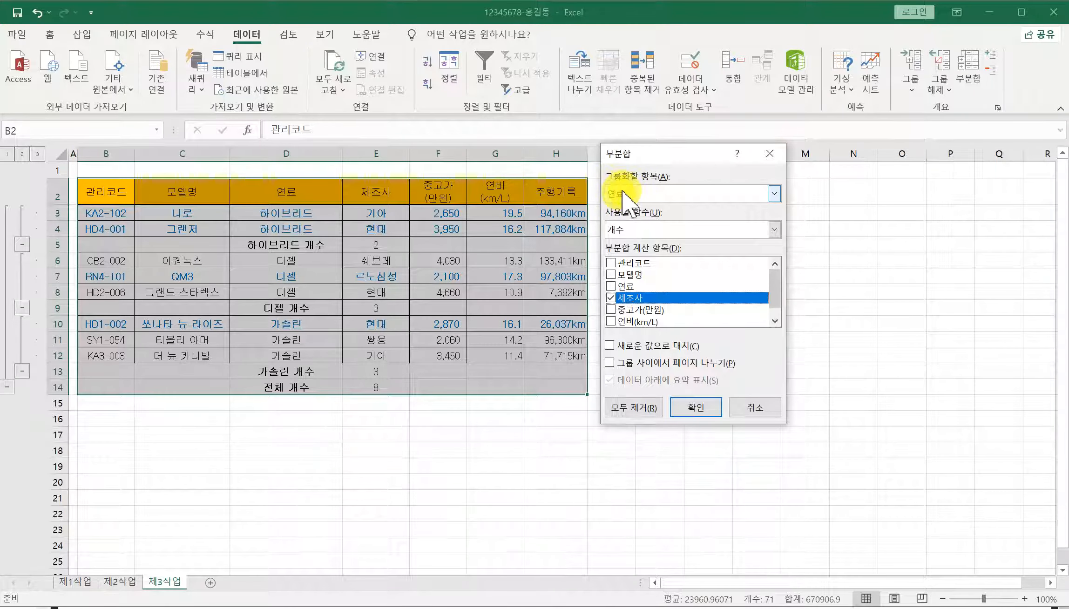
left_click(646, 230)
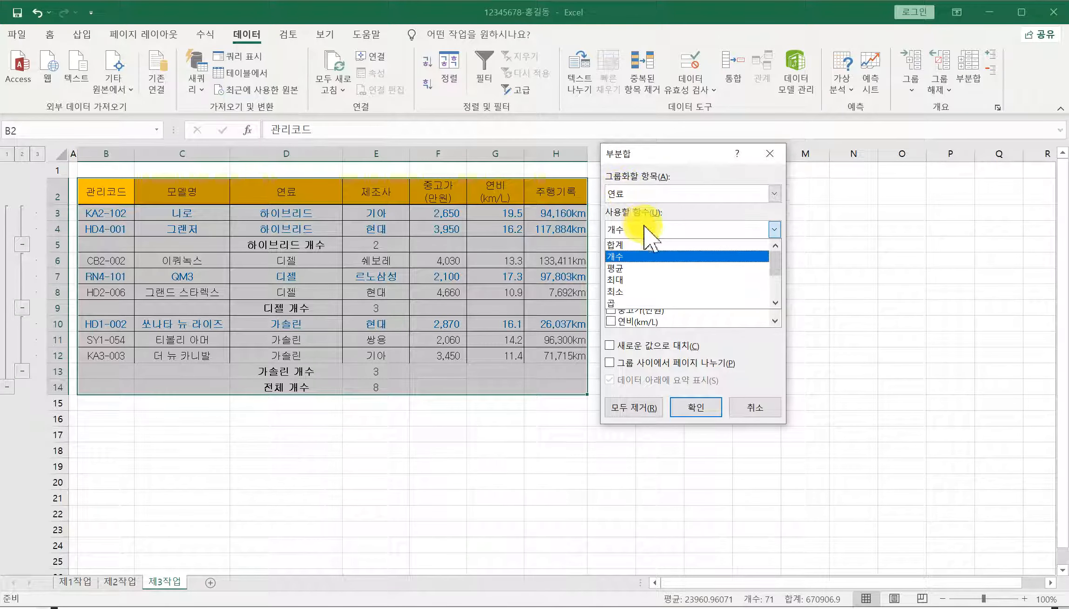
left_click(637, 269)
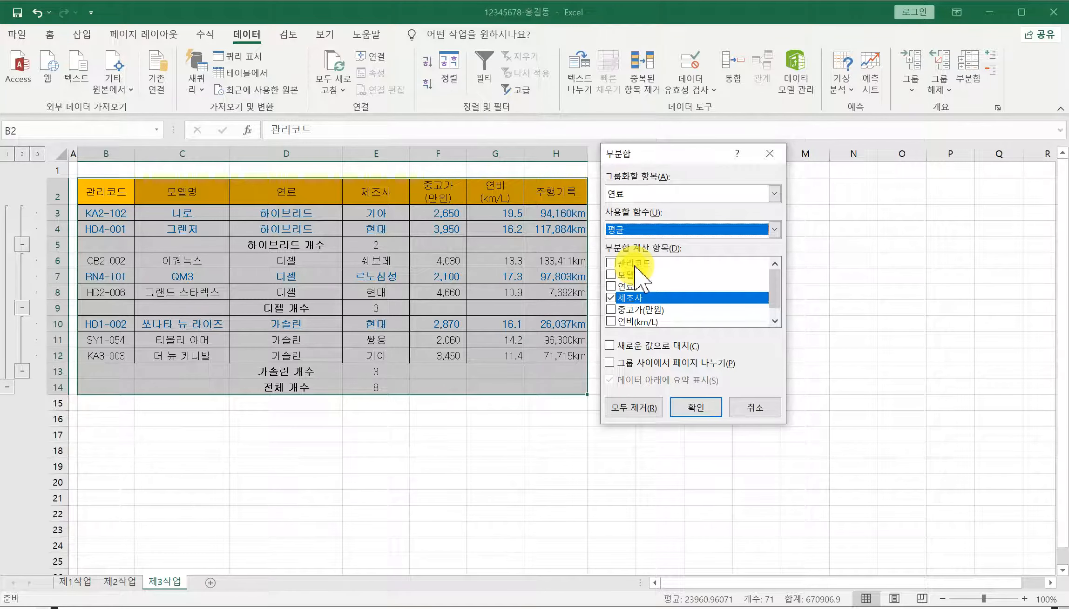
left_click(610, 298)
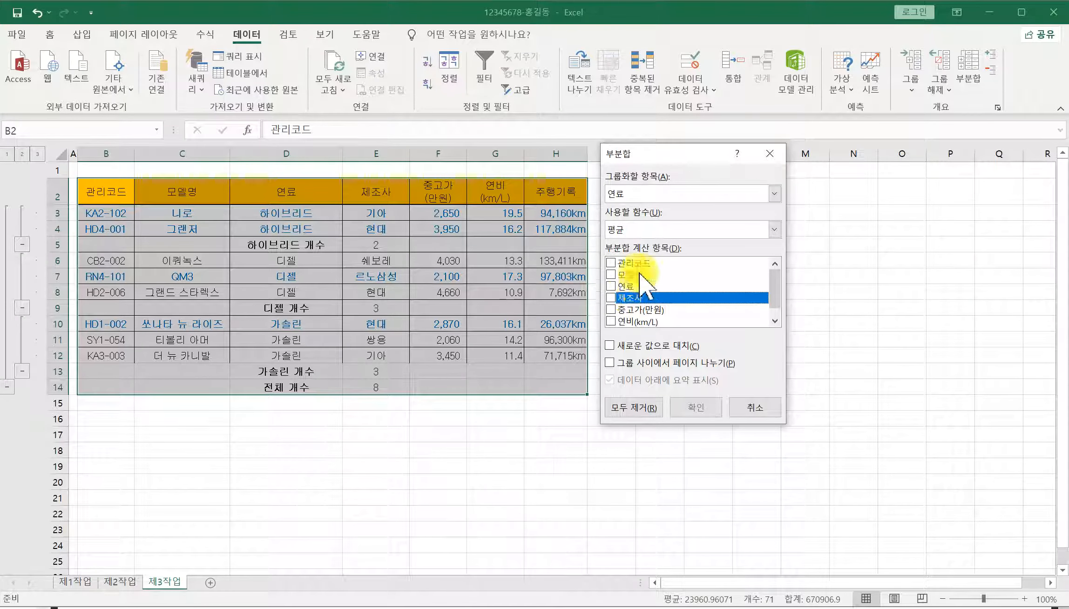
left_click(611, 298)
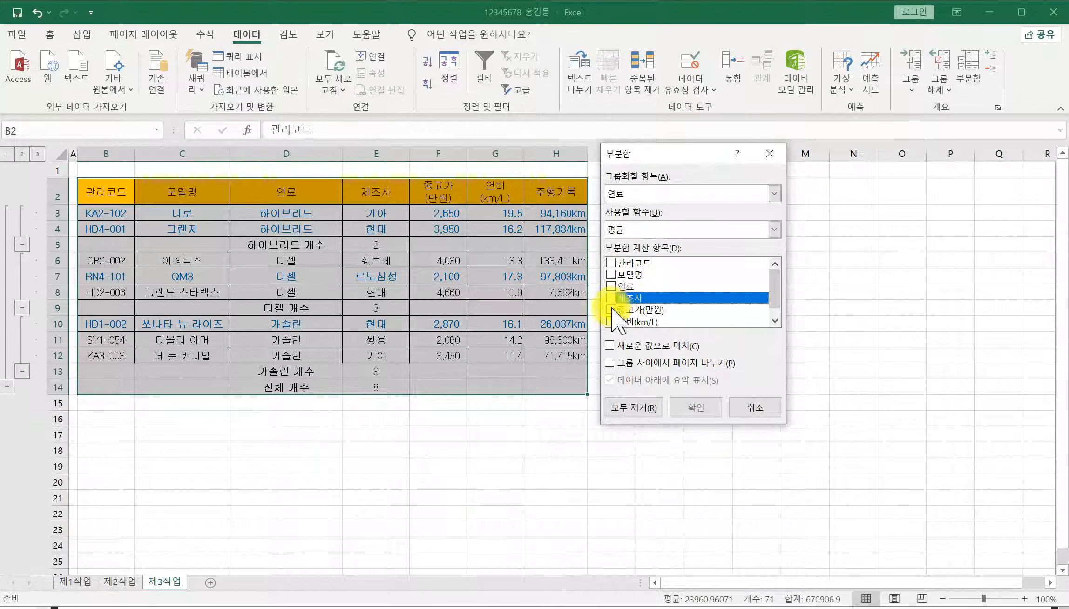
left_click(613, 310)
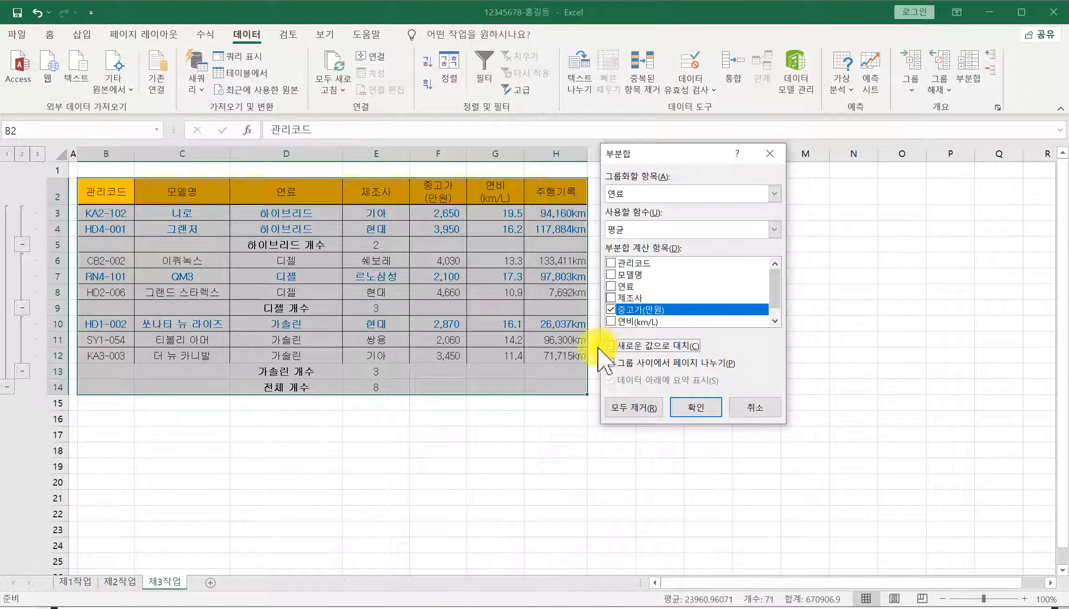
left_click(710, 409)
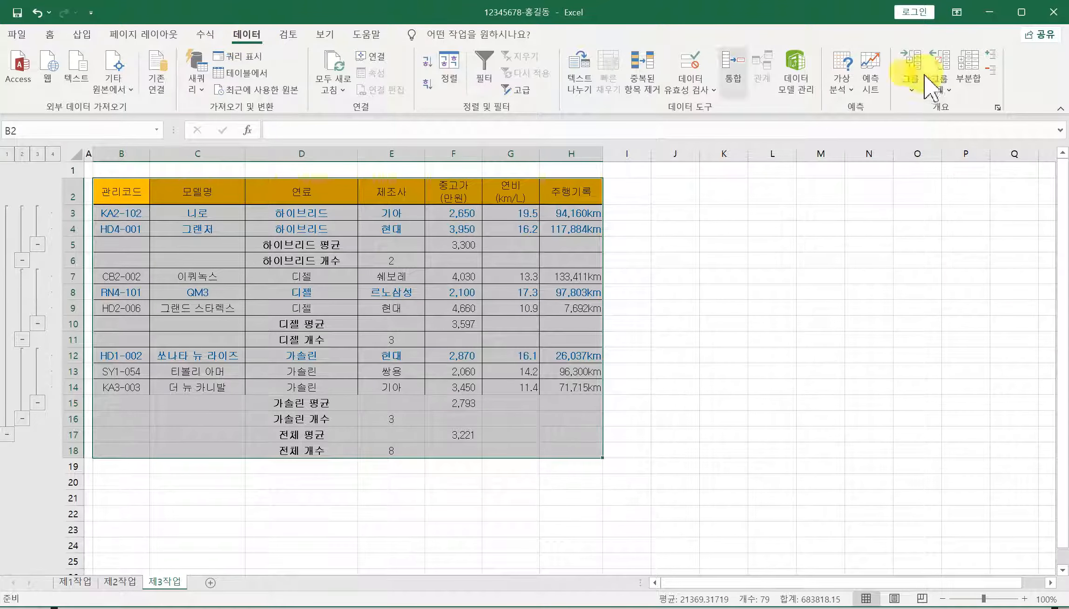
Step: Clear the outline (개요 지우기) from the subtotaled table on the 제3작업 sheet, keeping the subtotal rows
left_click(942, 90)
left_click(943, 90)
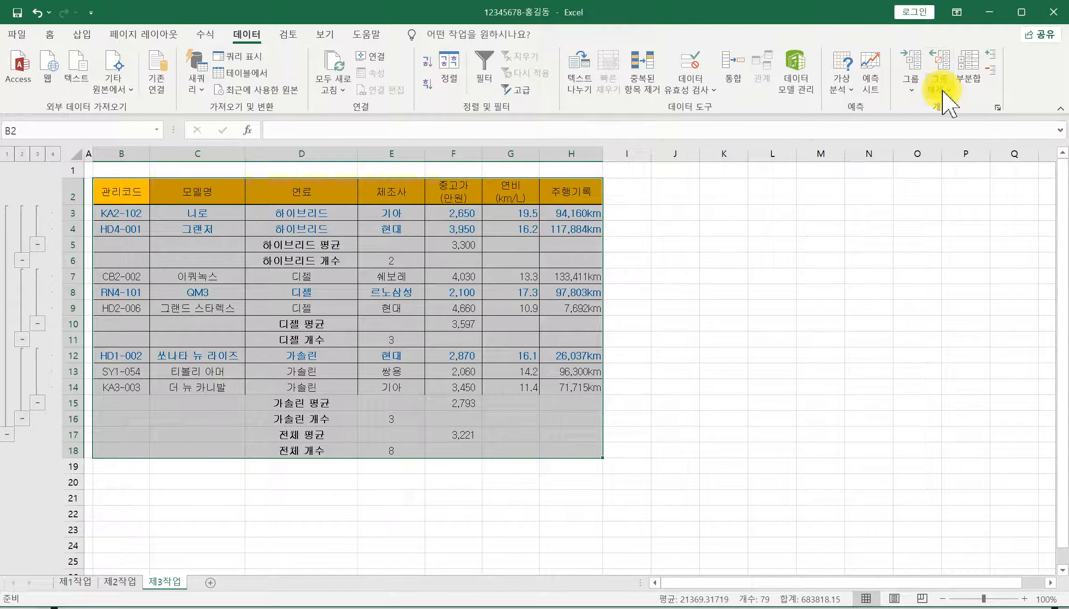
left_click(942, 91)
left_click(943, 90)
left_click(942, 90)
left_click(942, 90)
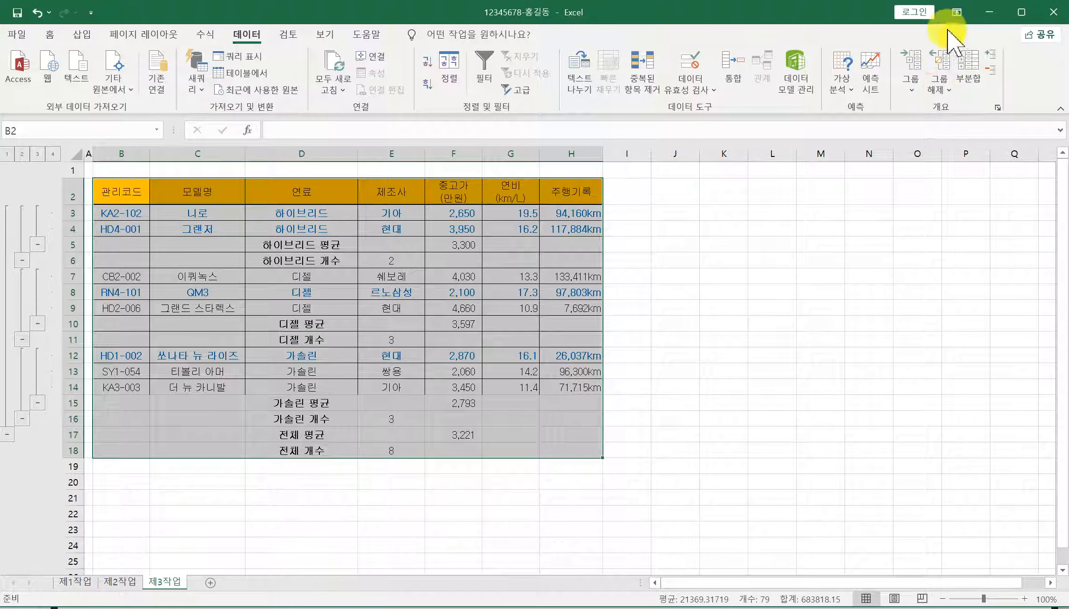
left_click(939, 91)
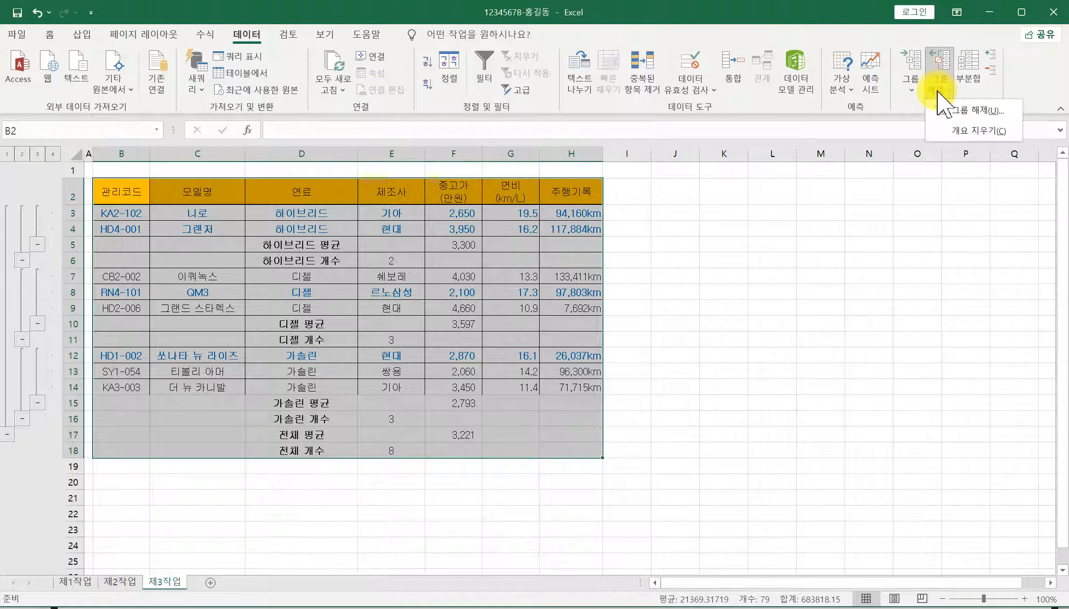
left_click(961, 133)
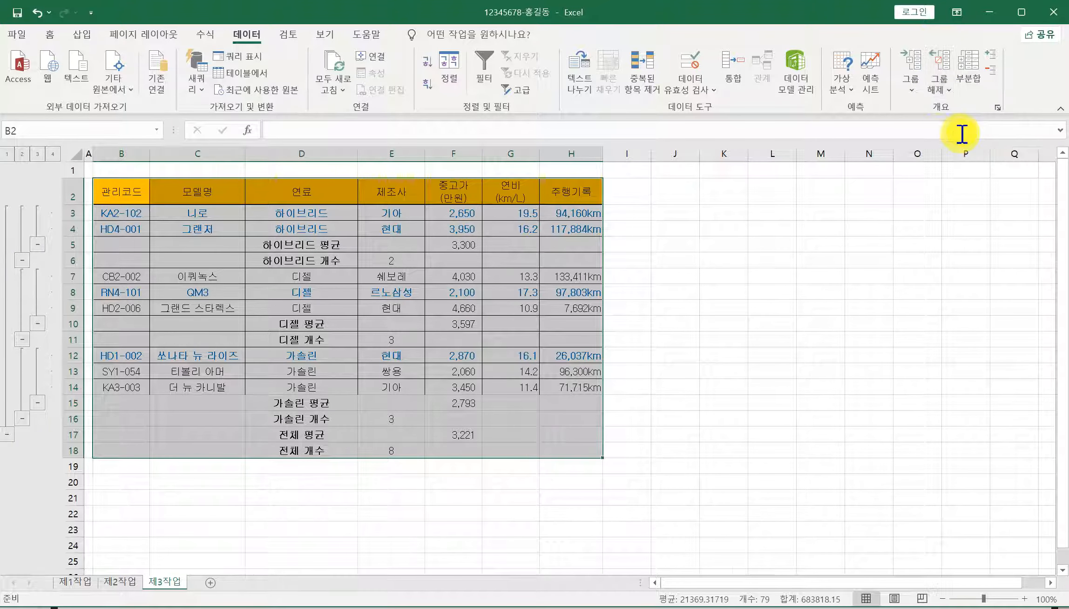
left_click(610, 419)
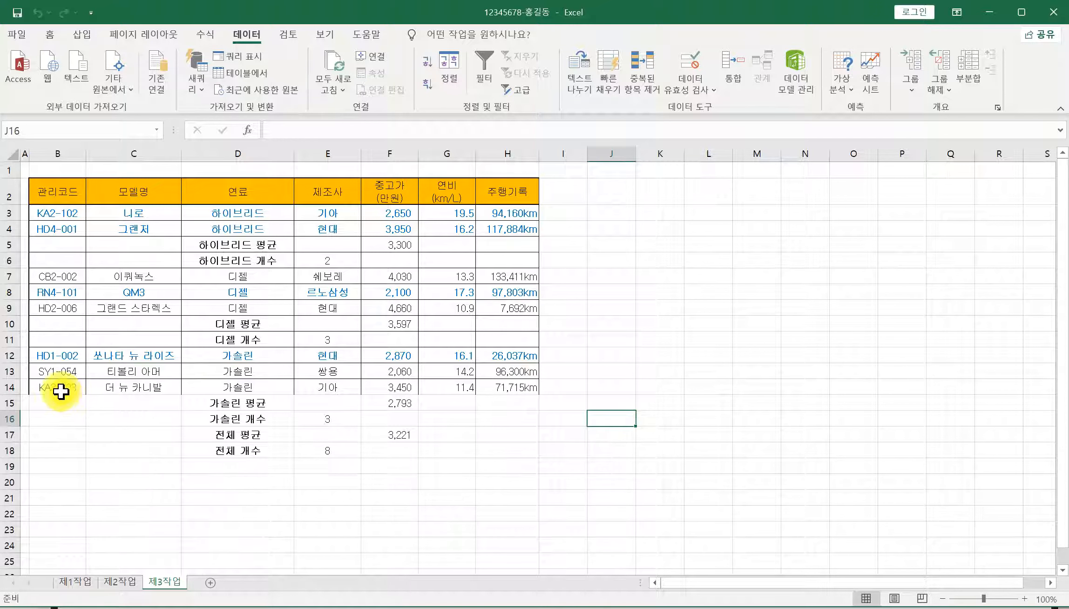
Step: Save the workbook with the finished 제3작업 subtotals and go to the 제1작업 sheet
left_click_drag(57, 387, 489, 452)
left_click(468, 497)
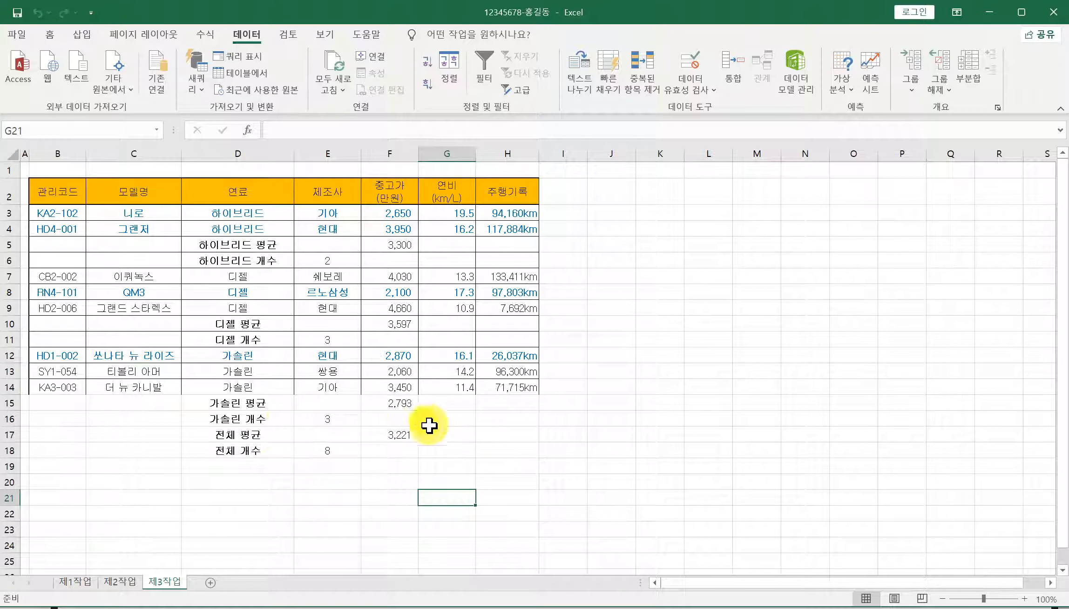
left_click(590, 436)
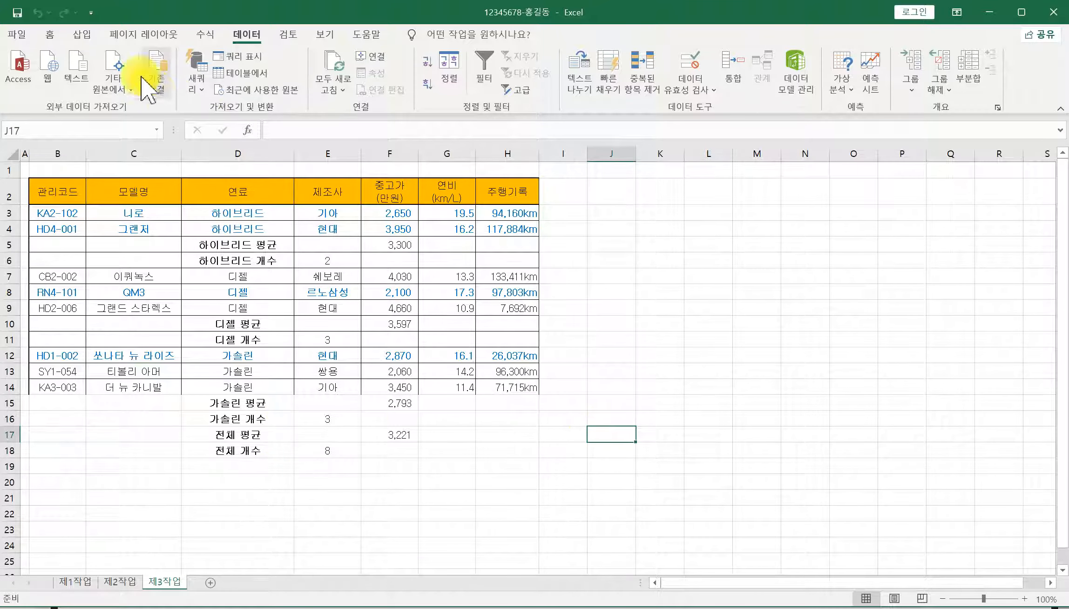
left_click(18, 13)
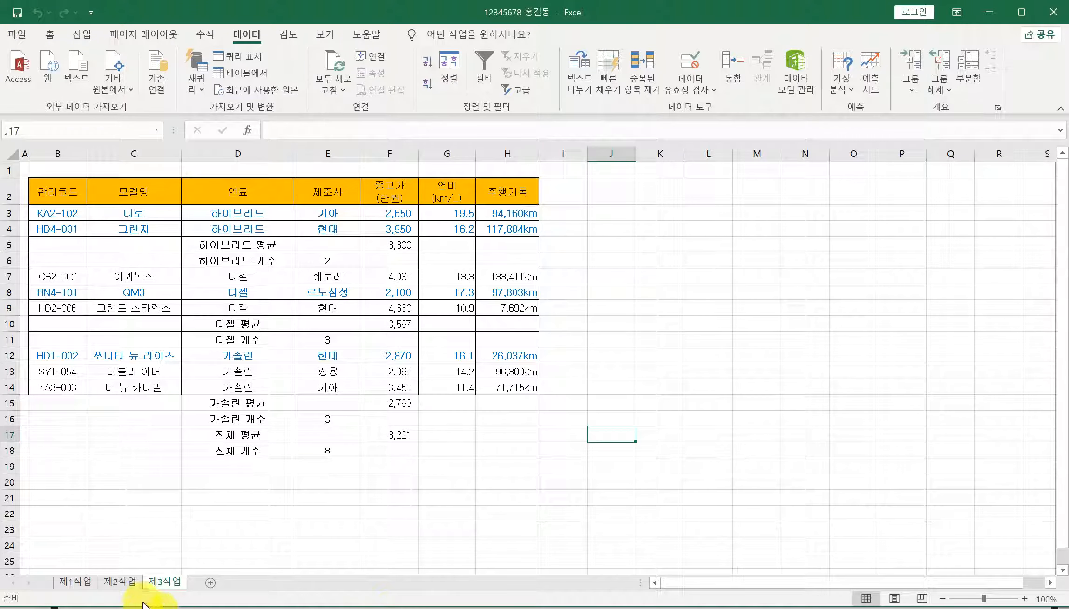
left_click(86, 583)
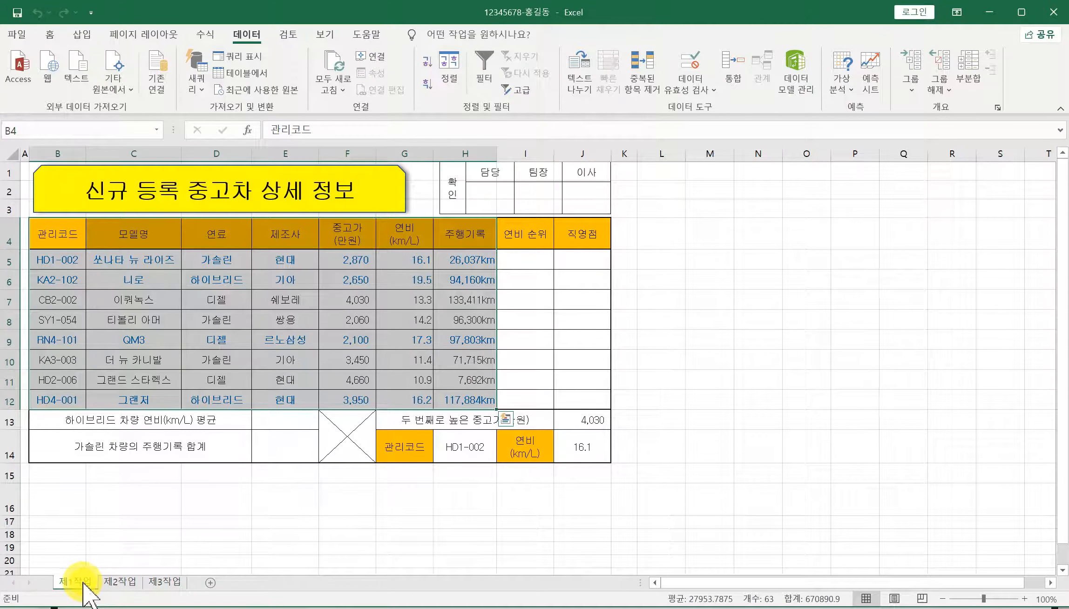
left_click(92, 521)
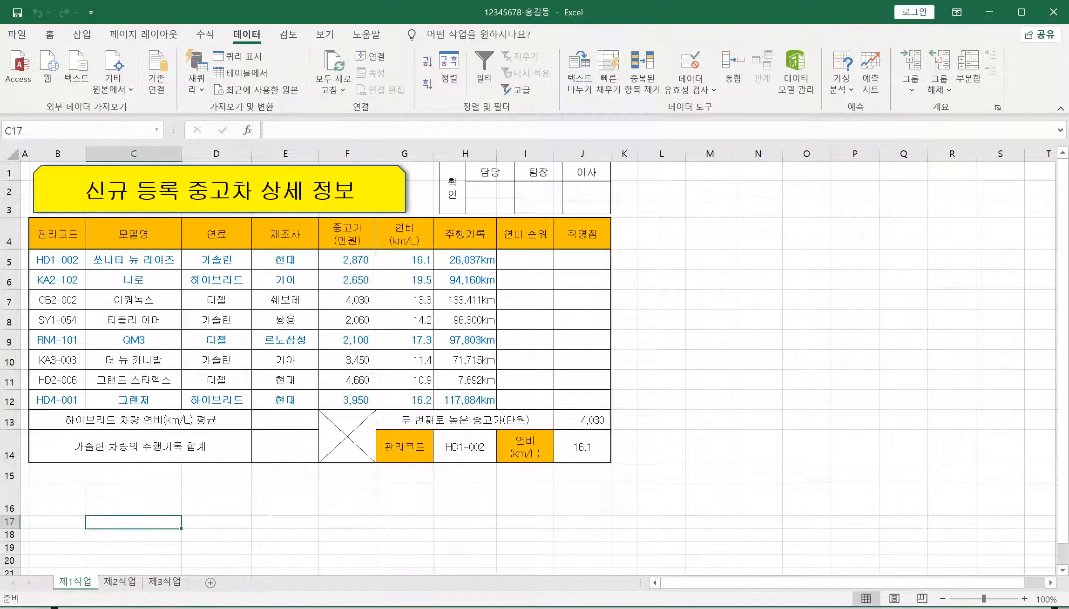
Step: Switch to the exam PDF in ezPDF Editor and examine the 제4작업 chart conditions and the category labels in the sample chart
key("alt+Tab")
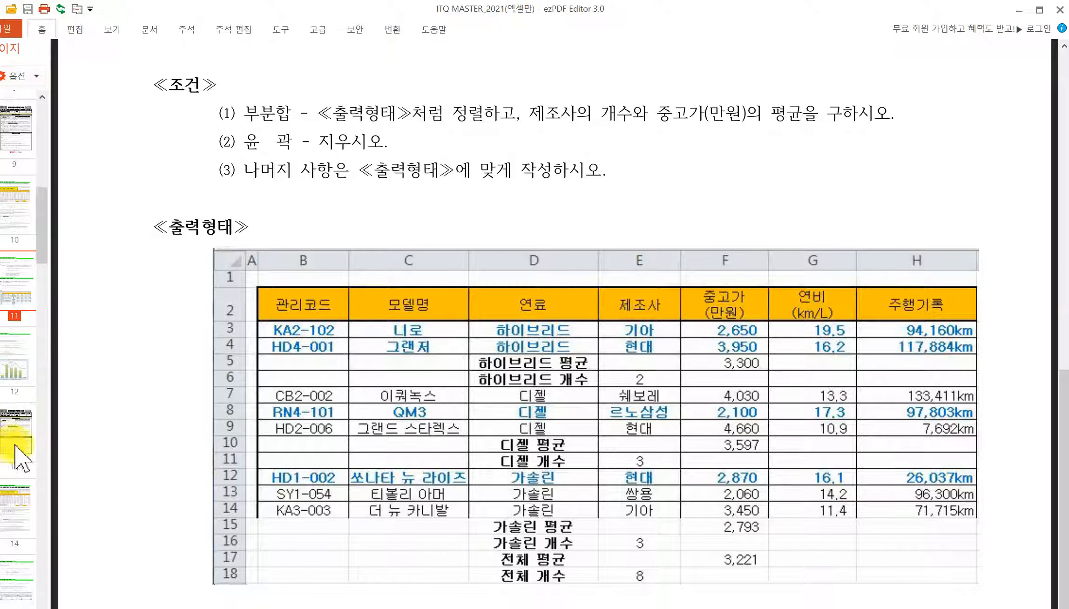
left_click(12, 368)
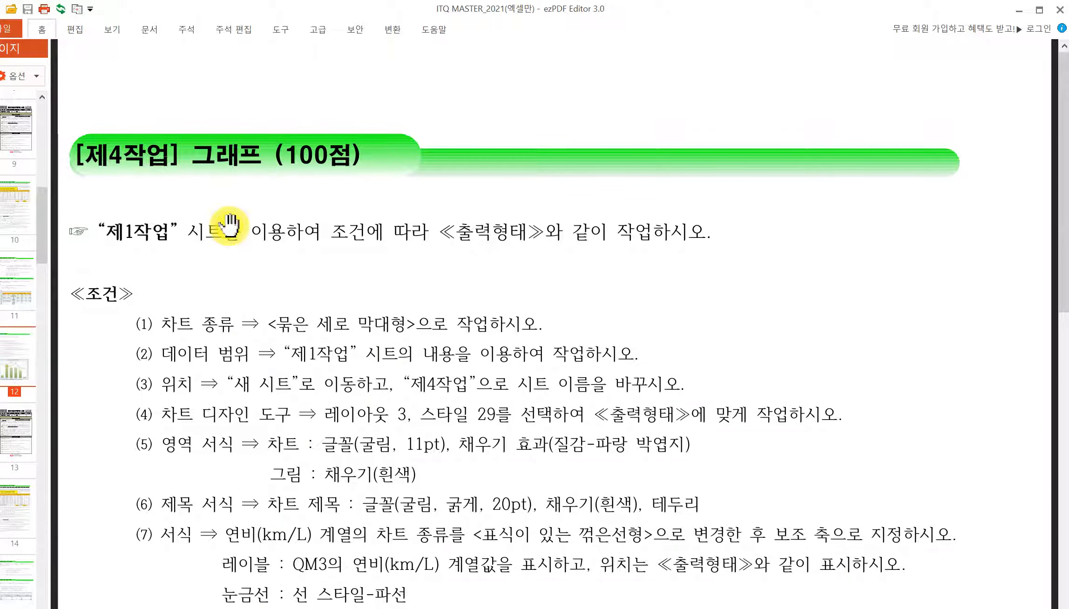
scroll(232, 219, "down", 1)
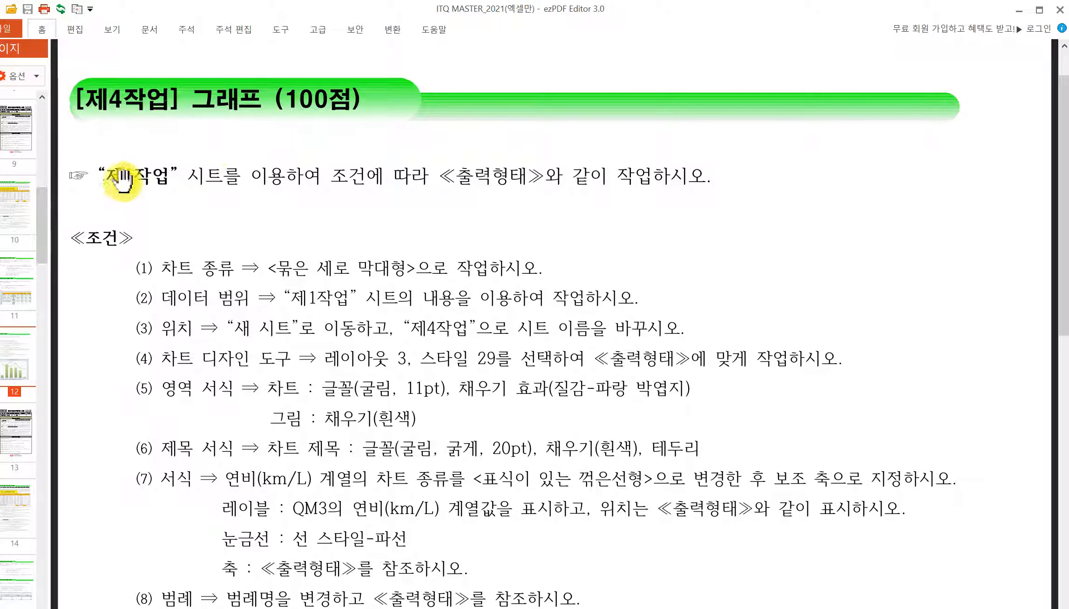
left_click(251, 181)
scroll(231, 365, "down", 1)
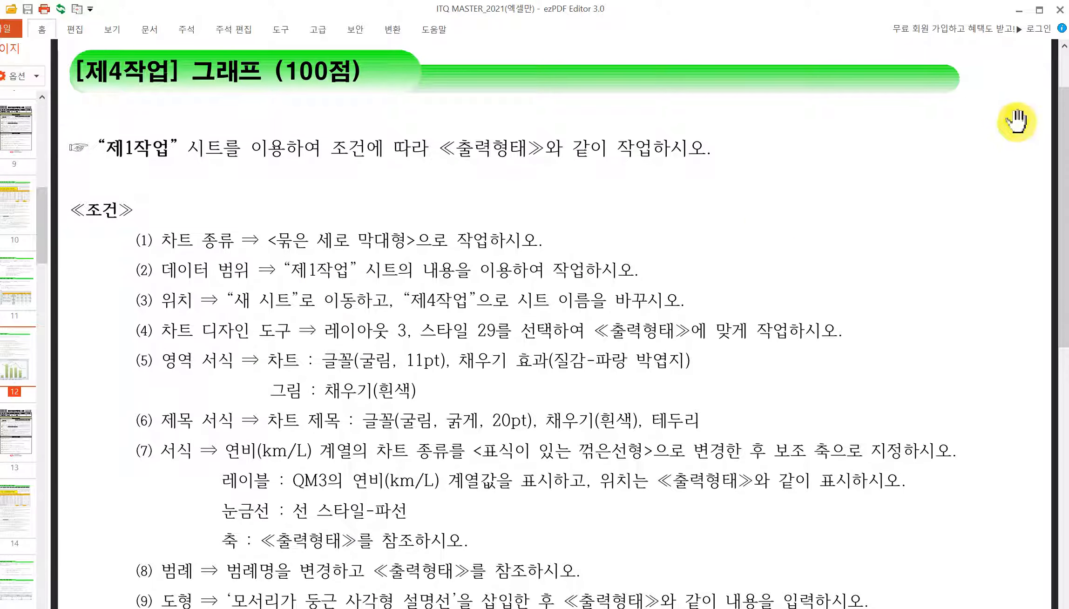
left_click_drag(1066, 101, 1056, 396)
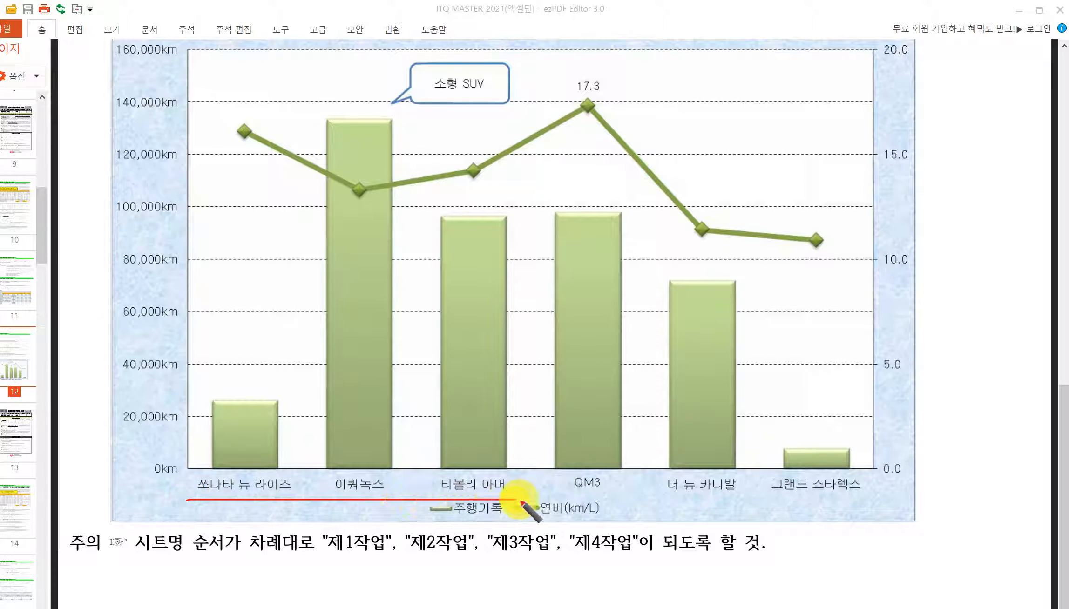
mouse_move(869, 470)
left_mouse_down()
mouse_move(196, 471)
mouse_move(204, 431)
left_mouse_up()
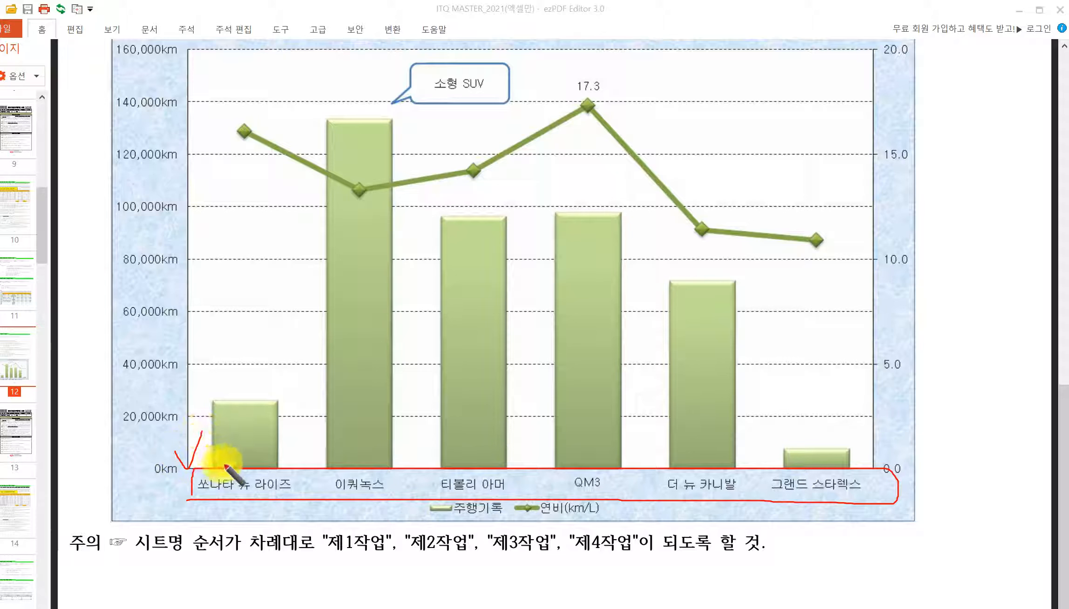
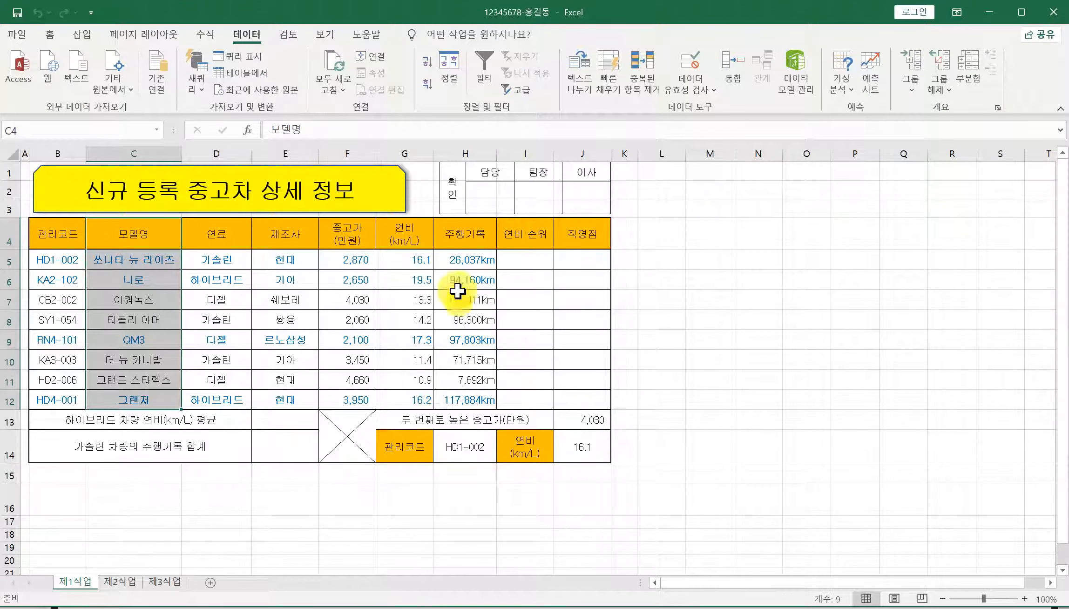
Step: Insert a clustered column chart (묶은 세로 막대형) on 제1작업 from the 모델명, 연비 and 주행기록 data in C4:C12 and G4:H12
left_click_drag(427, 232, 466, 396, "ctrl")
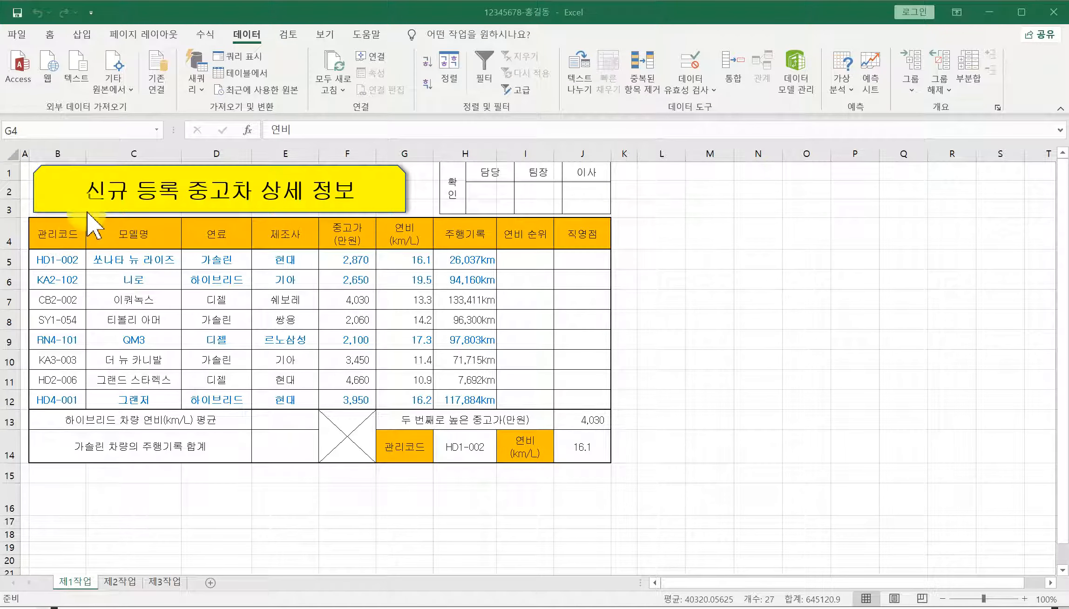
left_click_drag(87, 211, 186, 414)
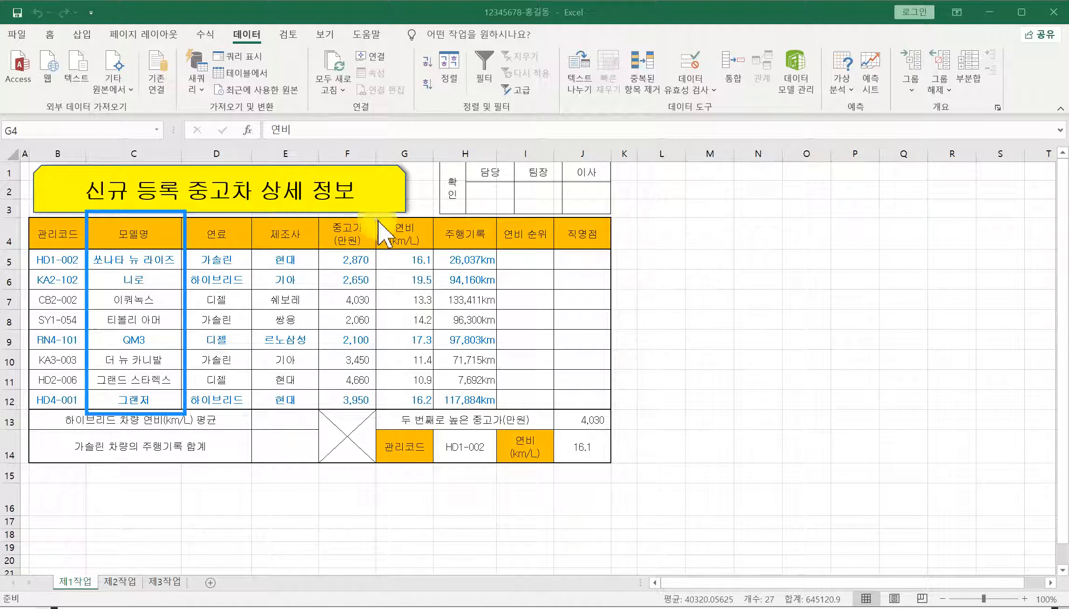
mouse_move(379, 222)
left_mouse_down()
mouse_move(484, 261)
mouse_move(492, 426)
mouse_move(497, 407)
left_mouse_up()
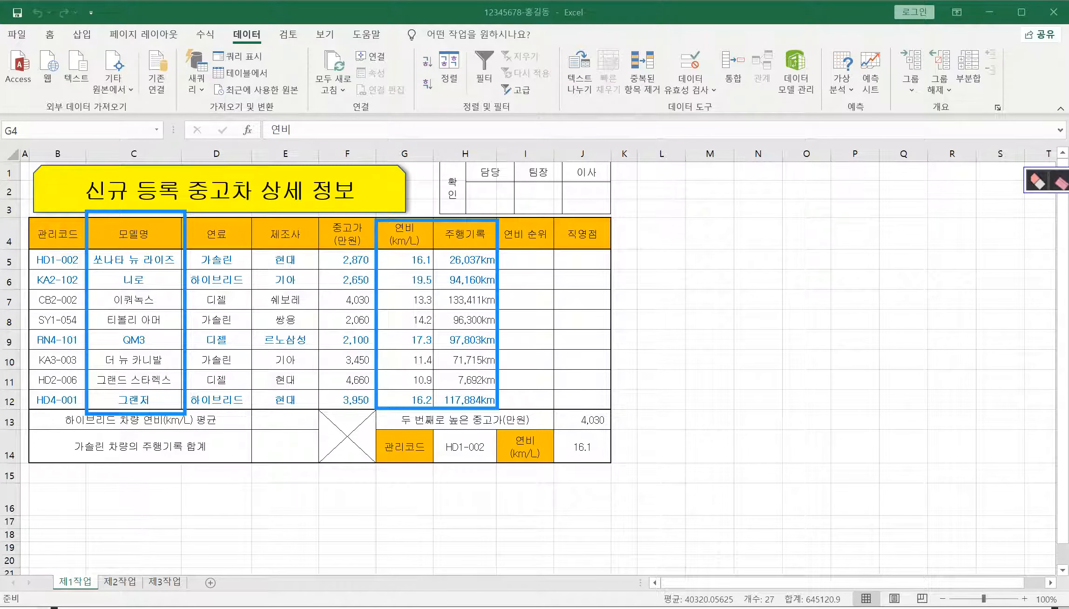
left_click(1061, 182)
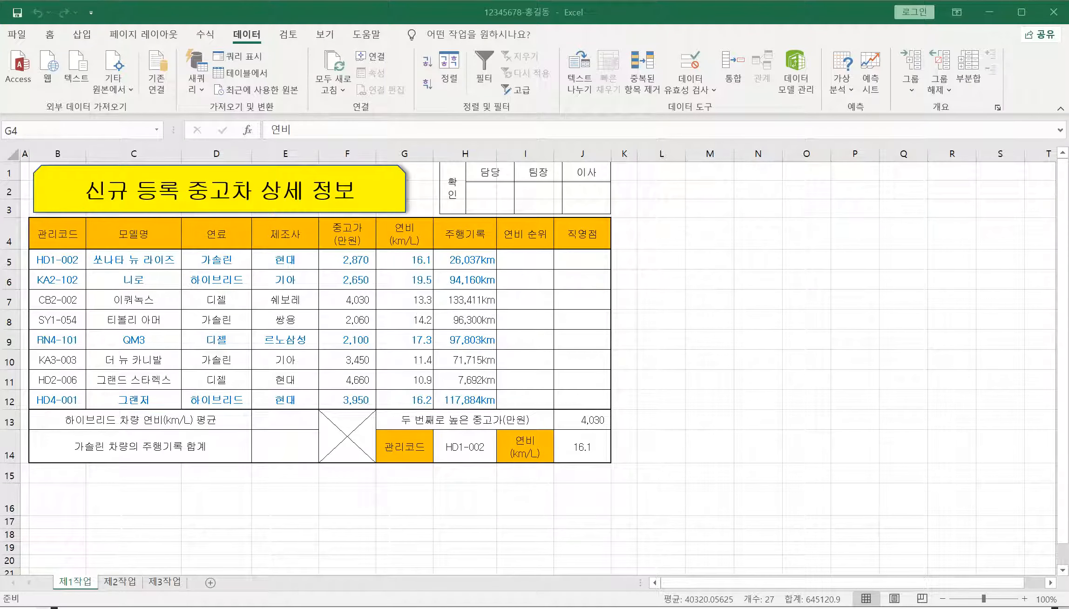
left_click(401, 306)
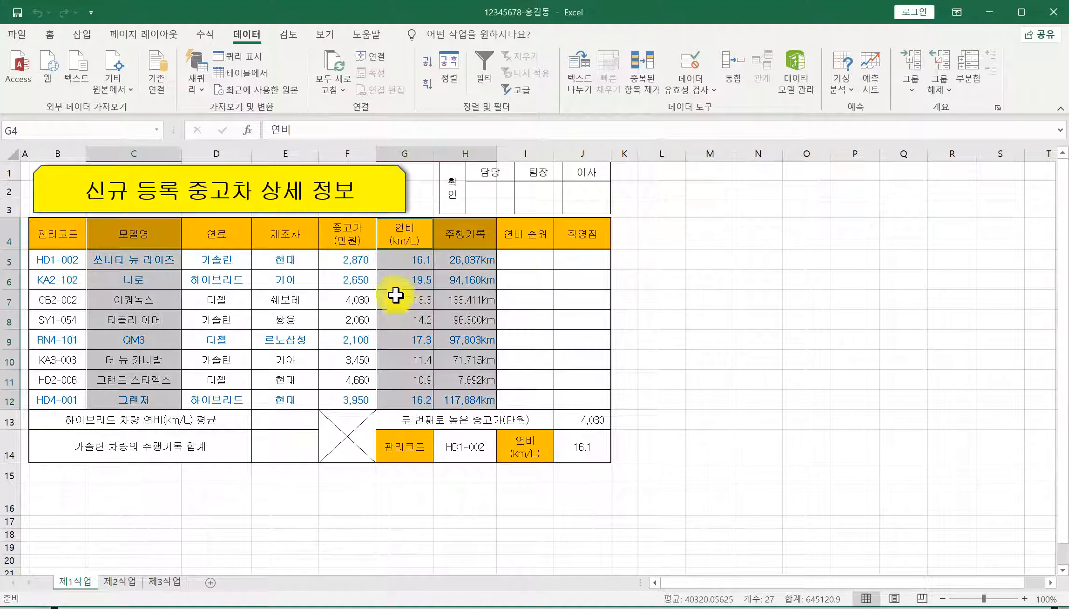
left_click(83, 34)
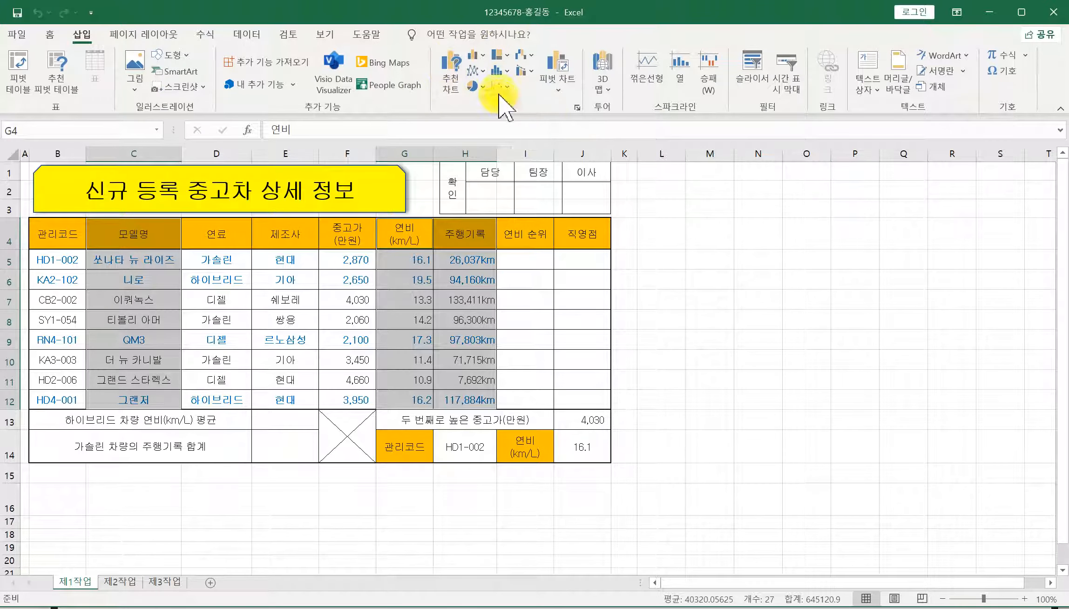
left_click(452, 70)
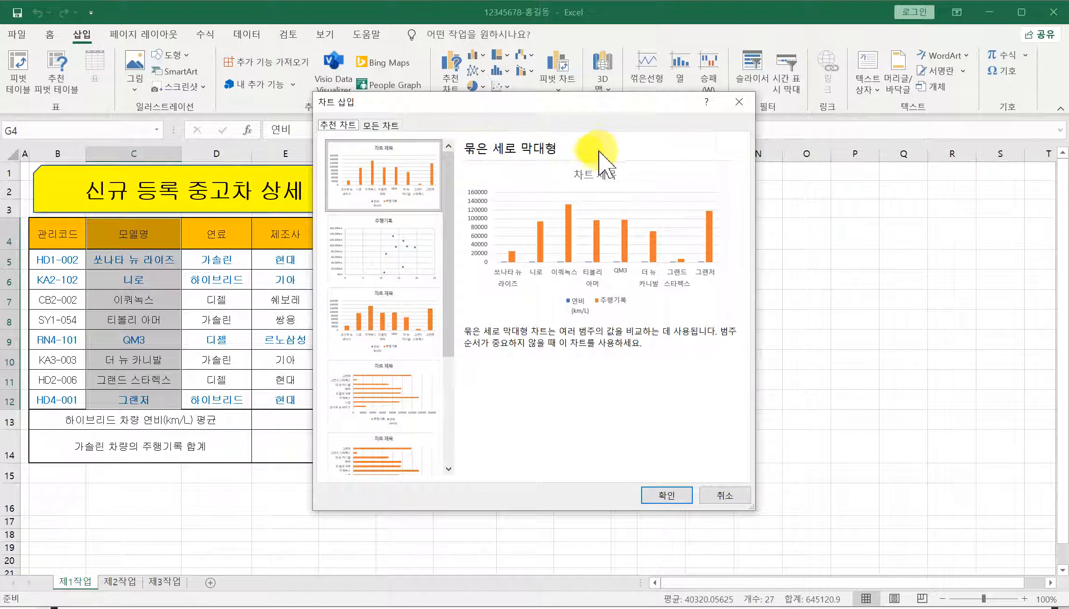
left_click(674, 499)
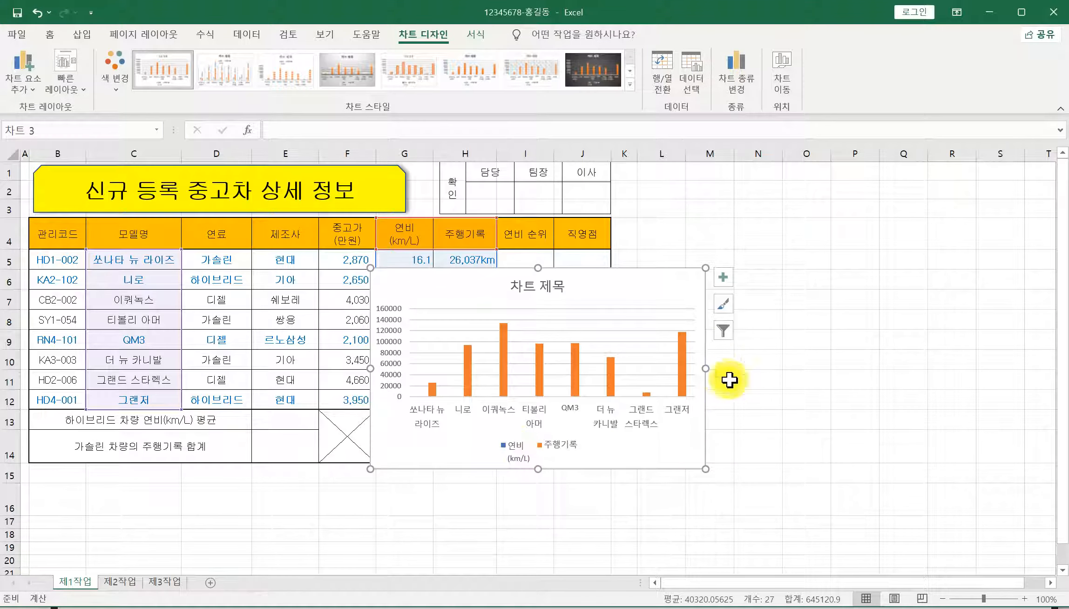
left_click(723, 331)
left_click(727, 338)
left_click(726, 339)
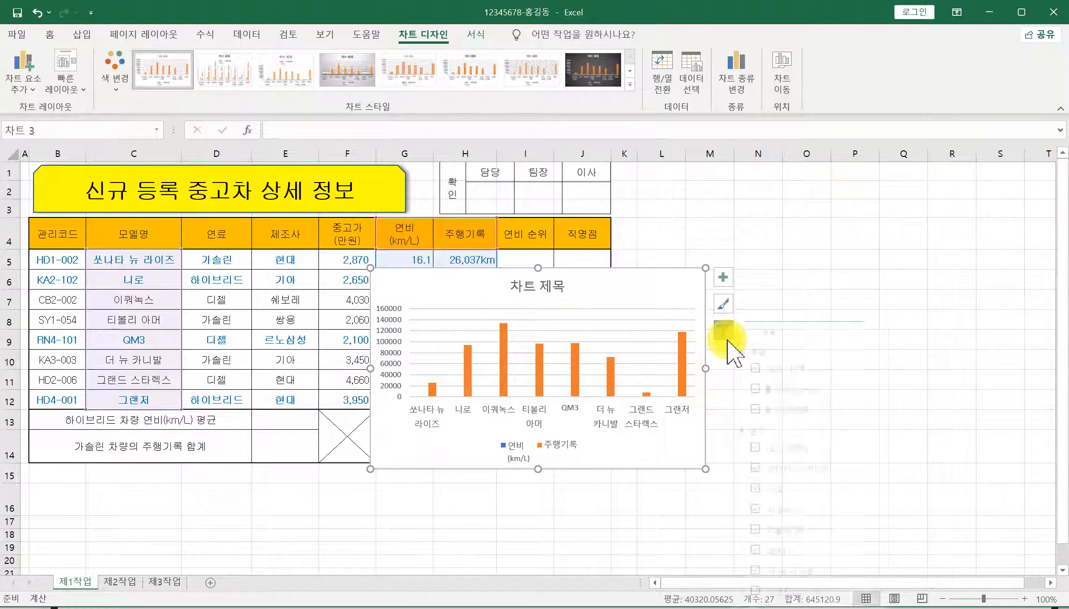
left_click(727, 339)
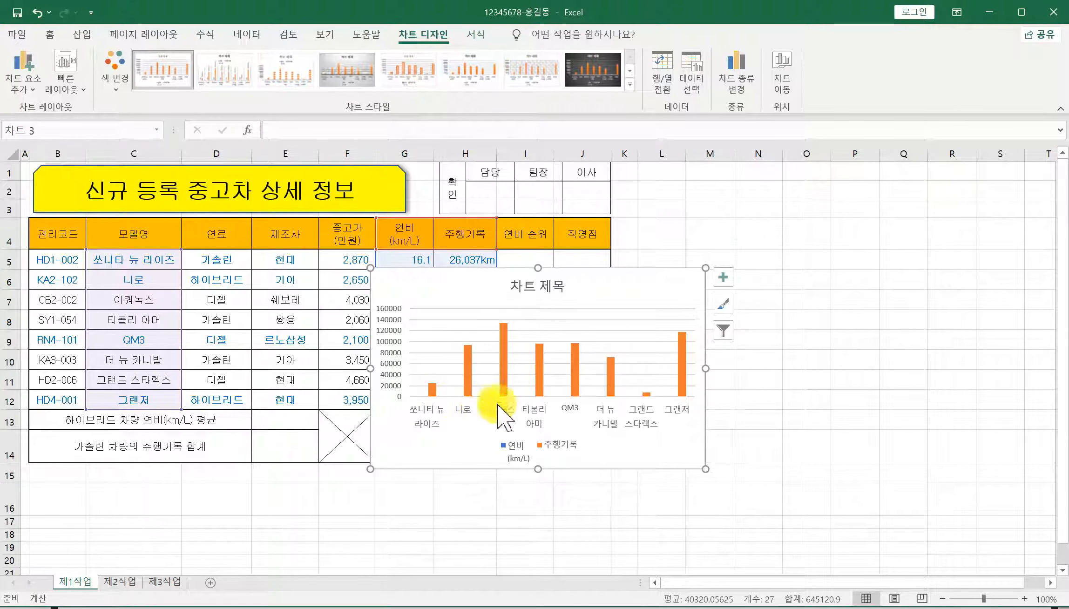
left_click(723, 332)
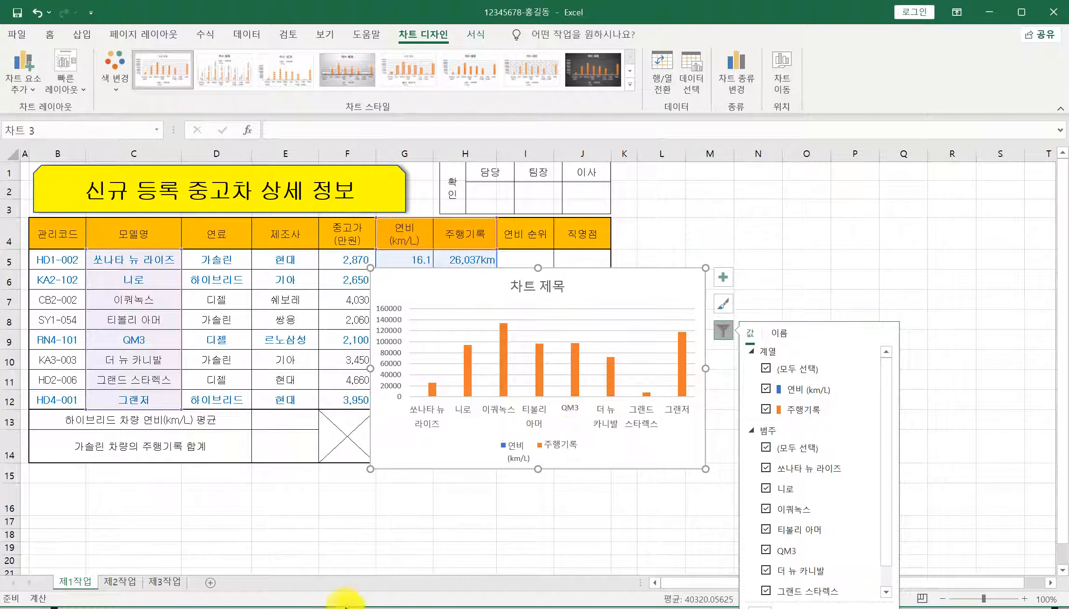
key("Escape")
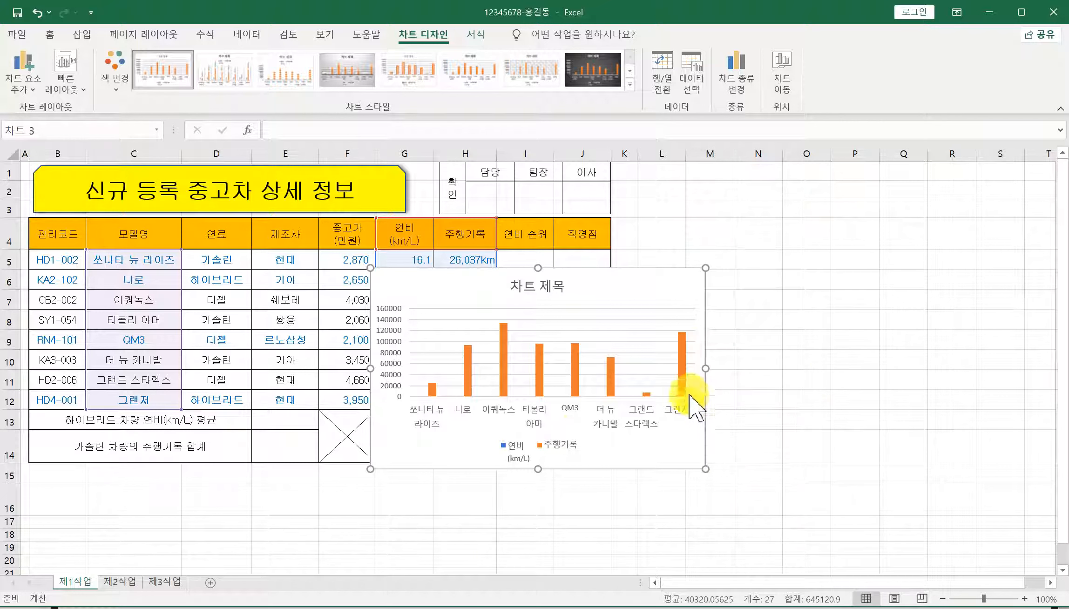
left_click(733, 321)
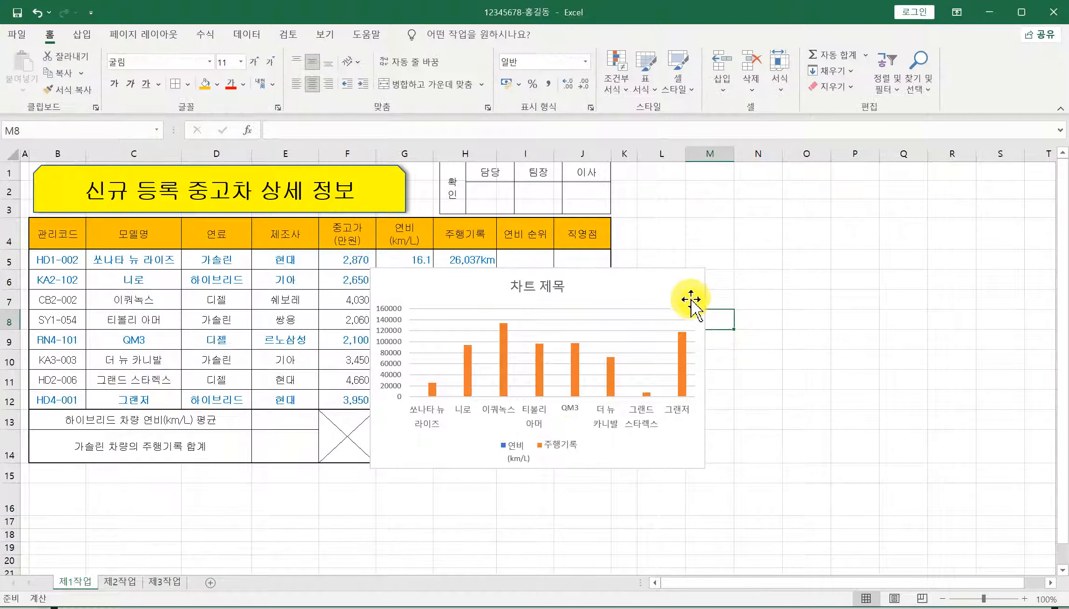
left_click(703, 326)
left_click(725, 330)
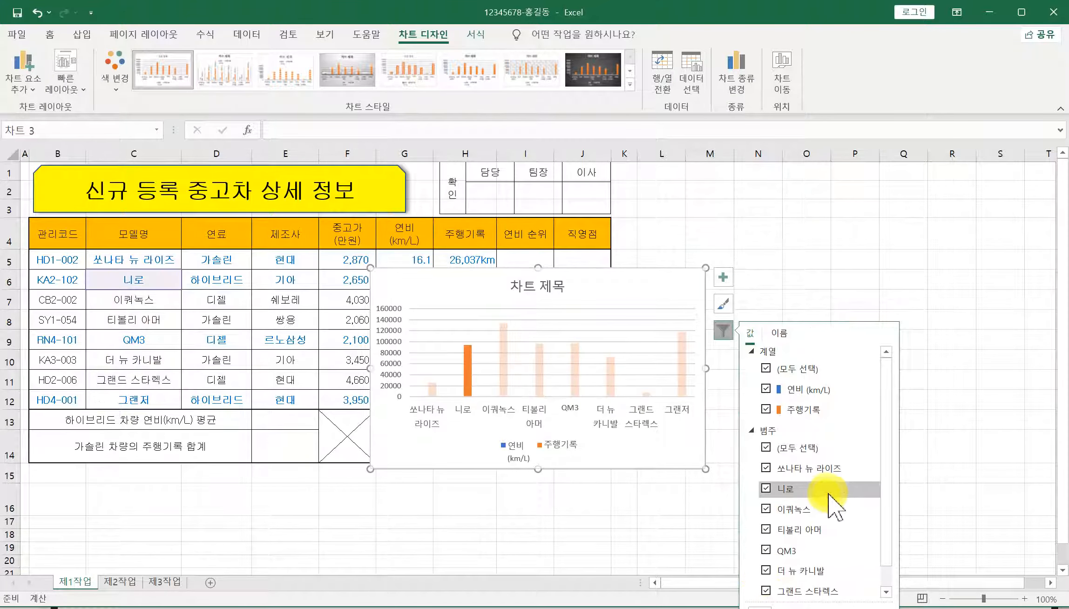
scroll(889, 535, "down", 1)
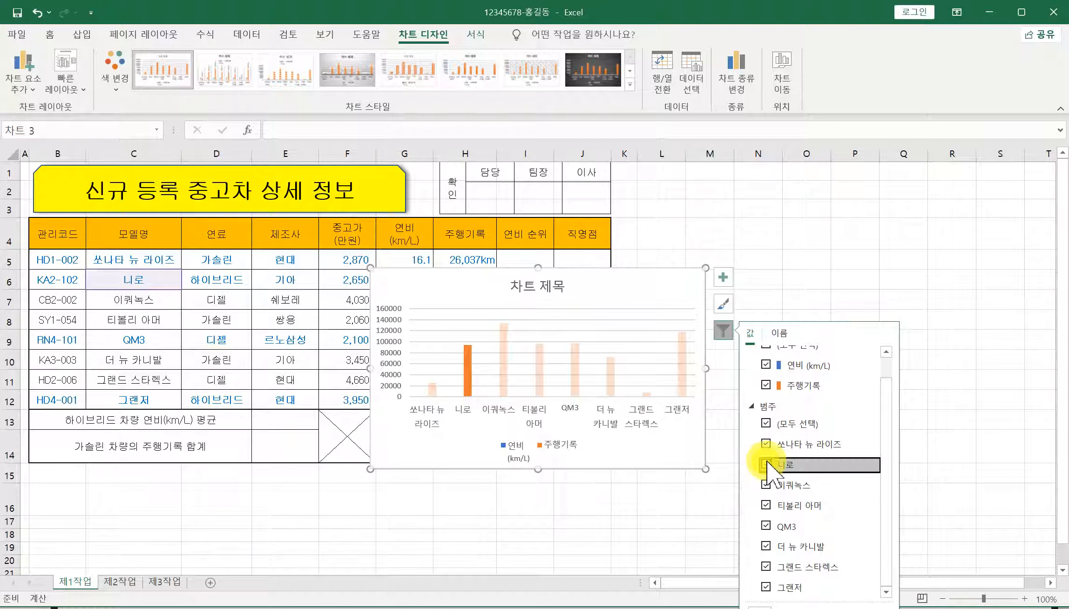
left_click(838, 464)
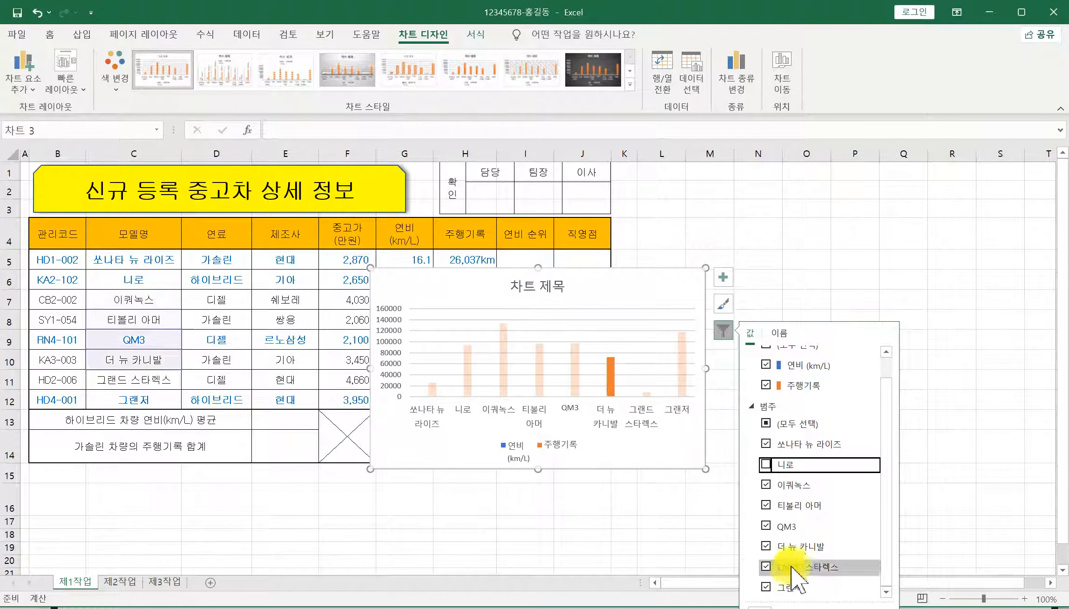
left_click(763, 590)
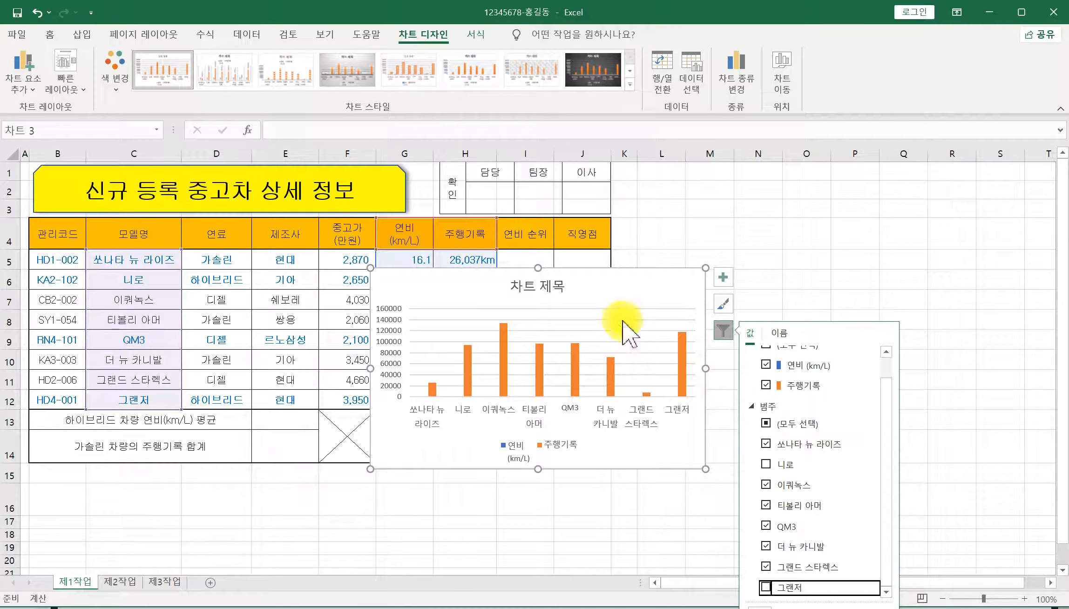
left_click(645, 282)
Step: Filter the 니로 and 그랜저 categories out of the chart and apply the filter
scroll(654, 291, "down", 1)
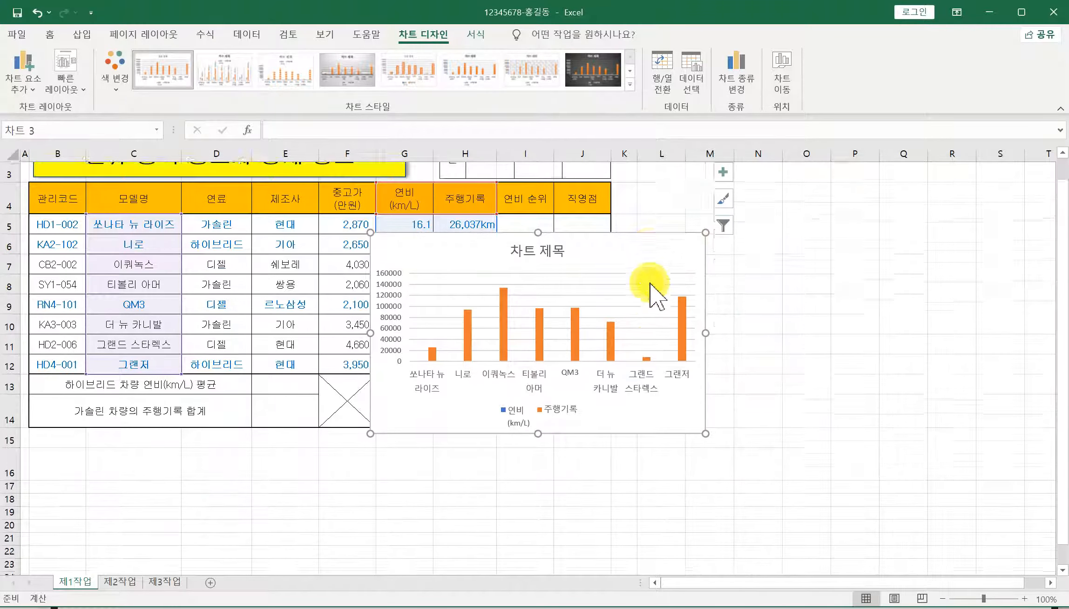
scroll(654, 293, "down", 1)
left_click(723, 225)
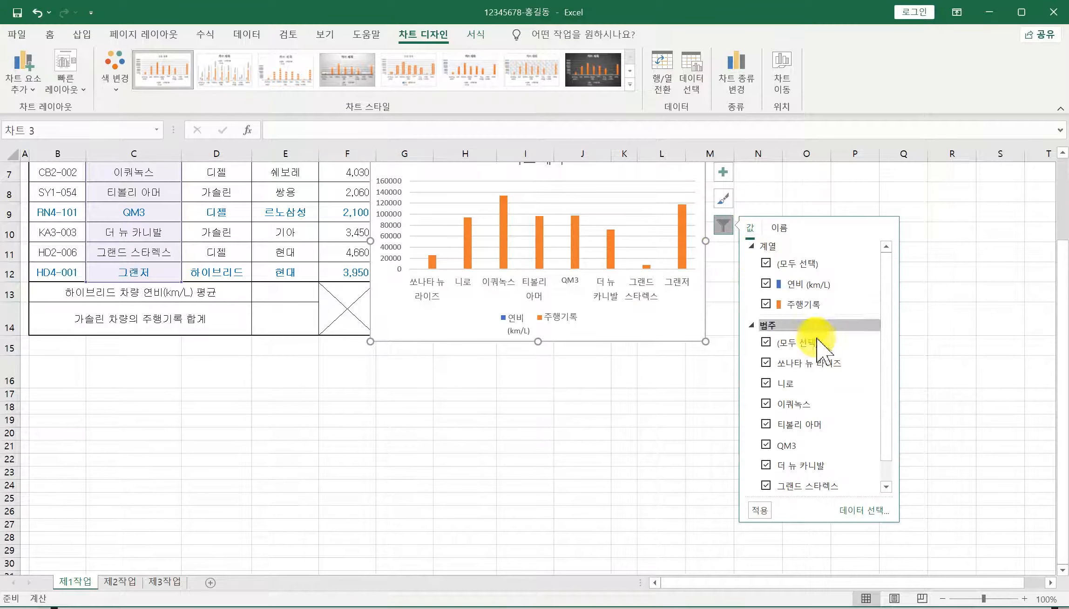
left_click(765, 383)
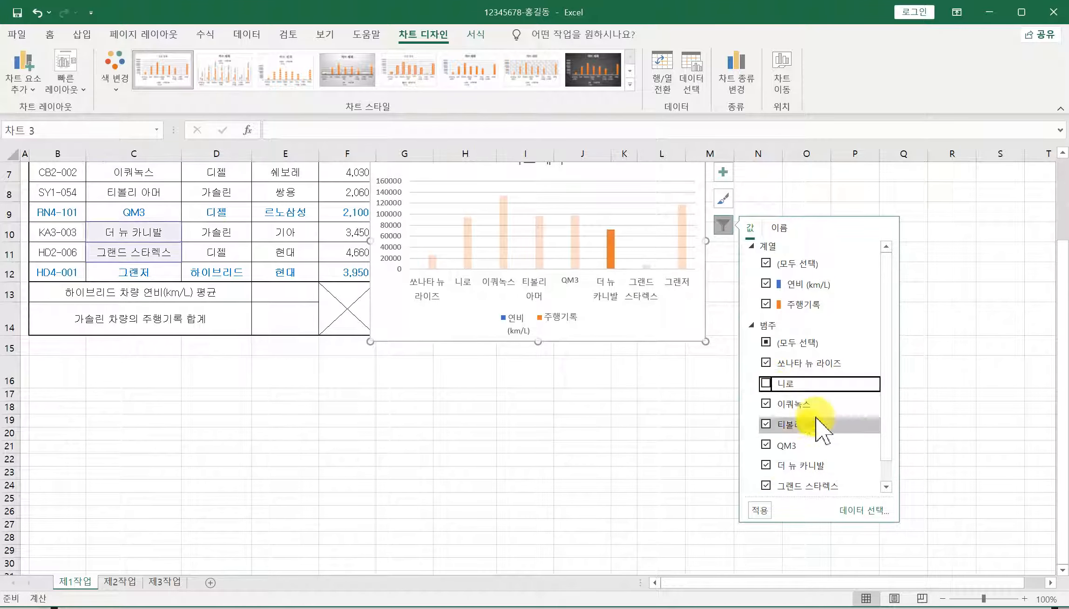
scroll(811, 437, "down", 1)
left_click(766, 482)
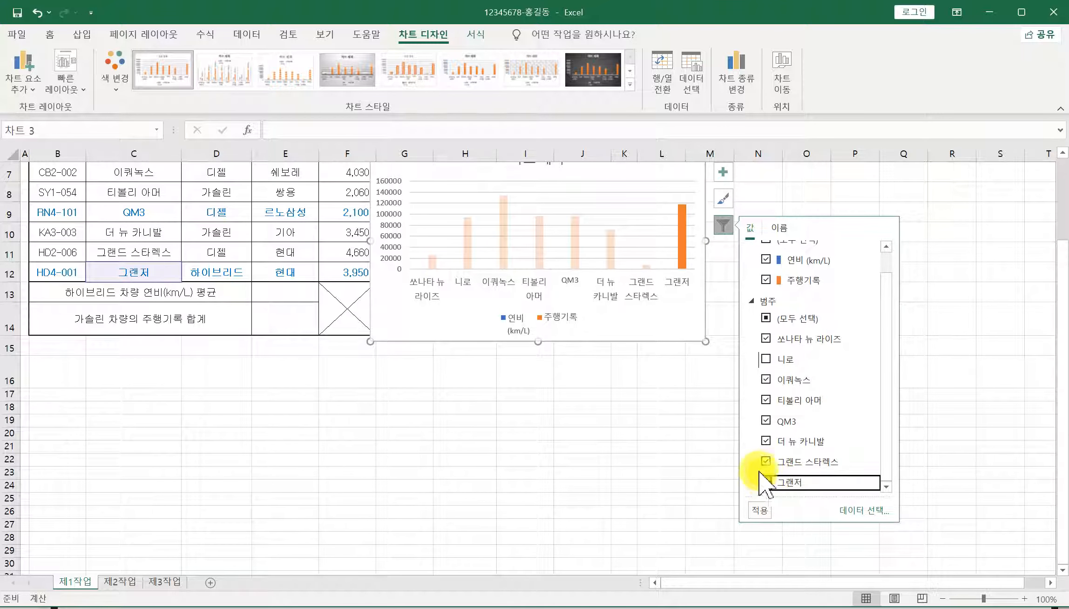
left_click(758, 508)
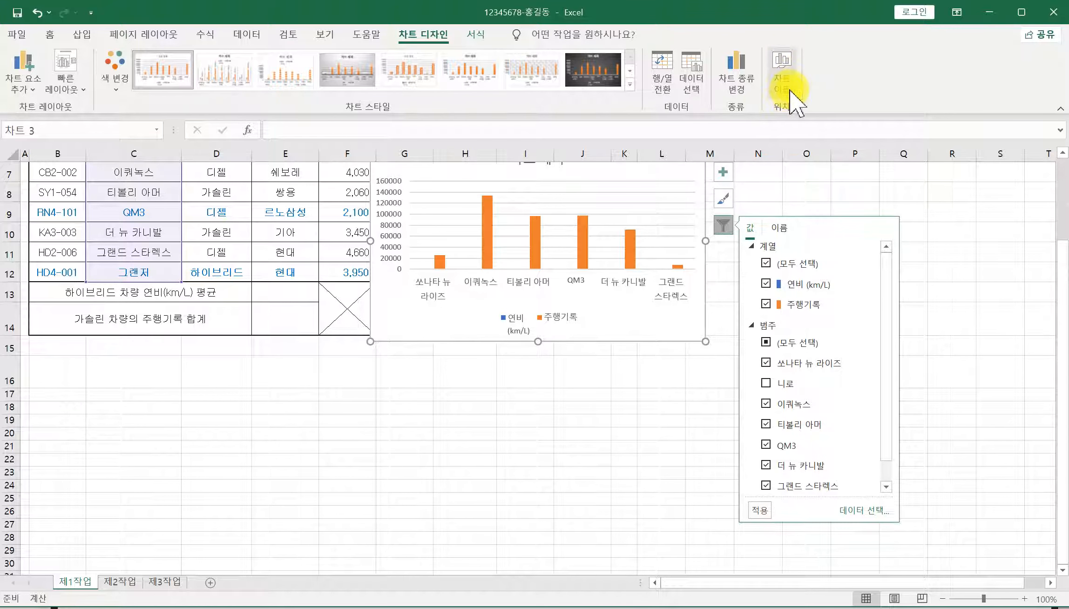
Step: Move the chart to a new sheet named 제4적업 and place that sheet after 제3작업
left_click(785, 74)
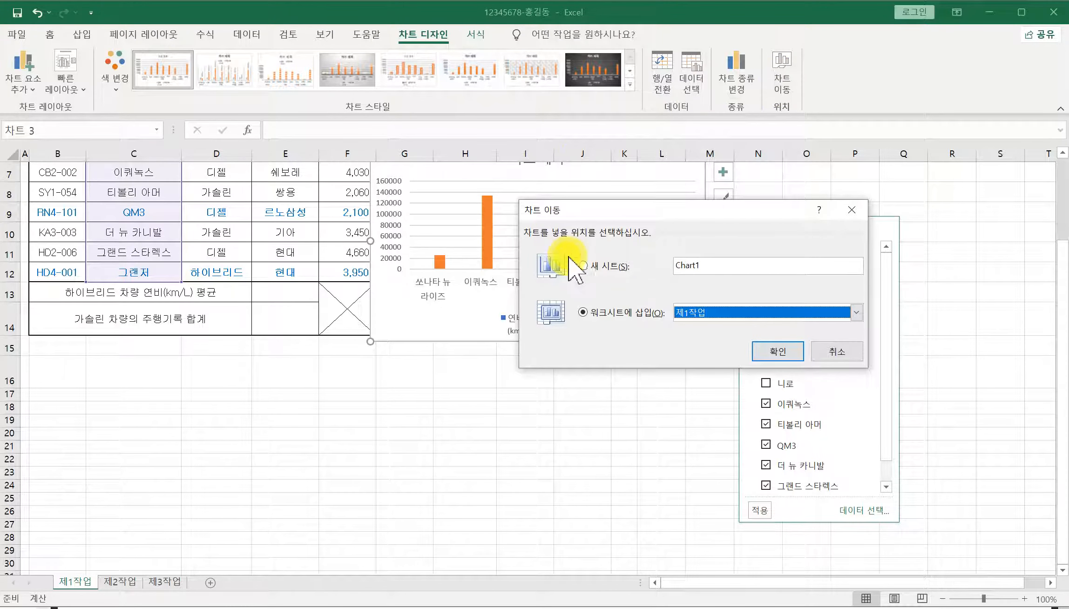
left_click(582, 268)
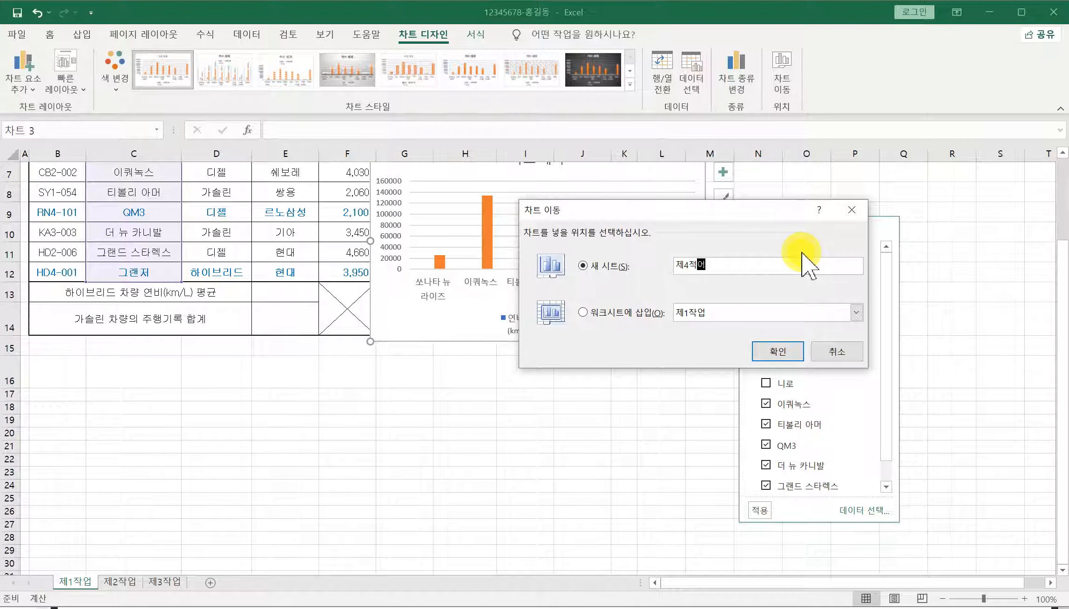
key("Return")
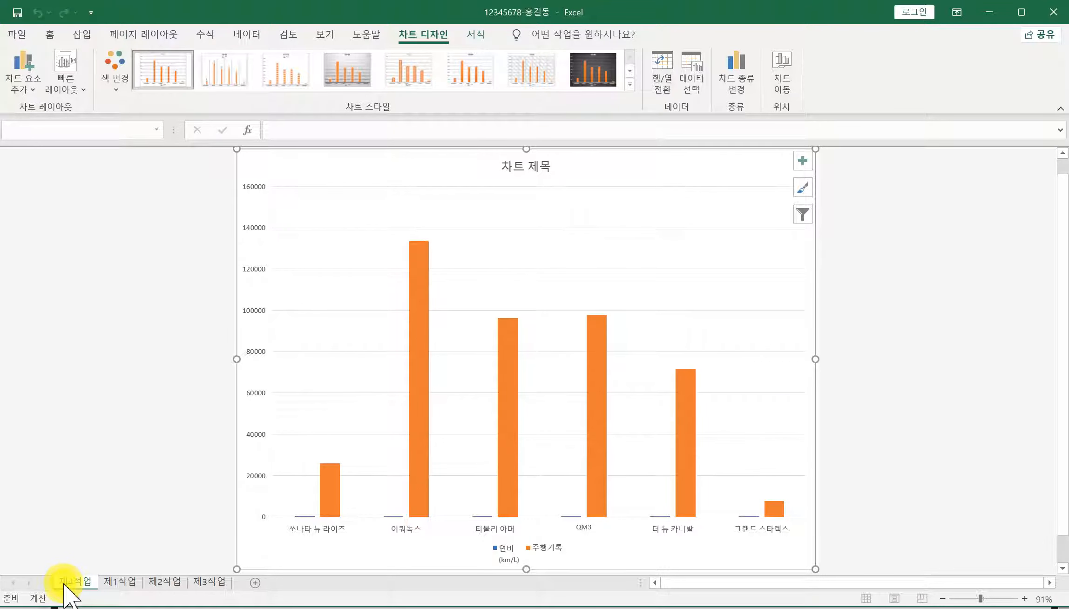
left_click_drag(65, 587, 274, 573)
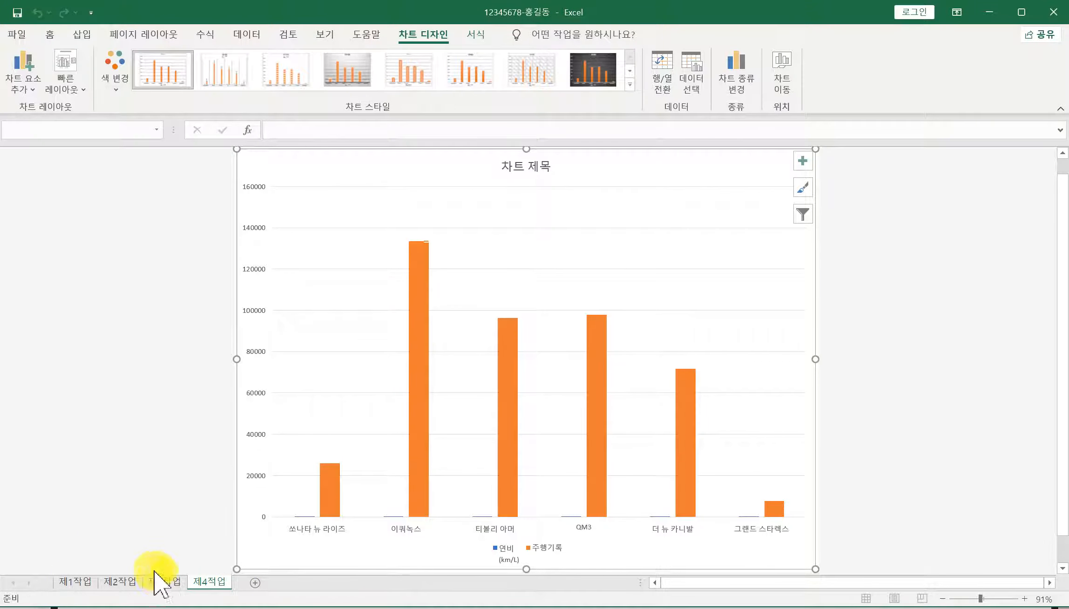
Step: Check the sheet order by viewing 제1작업, 제2작업 and 제3작업, and return to the chart sheet
left_click(88, 588)
left_click(114, 585)
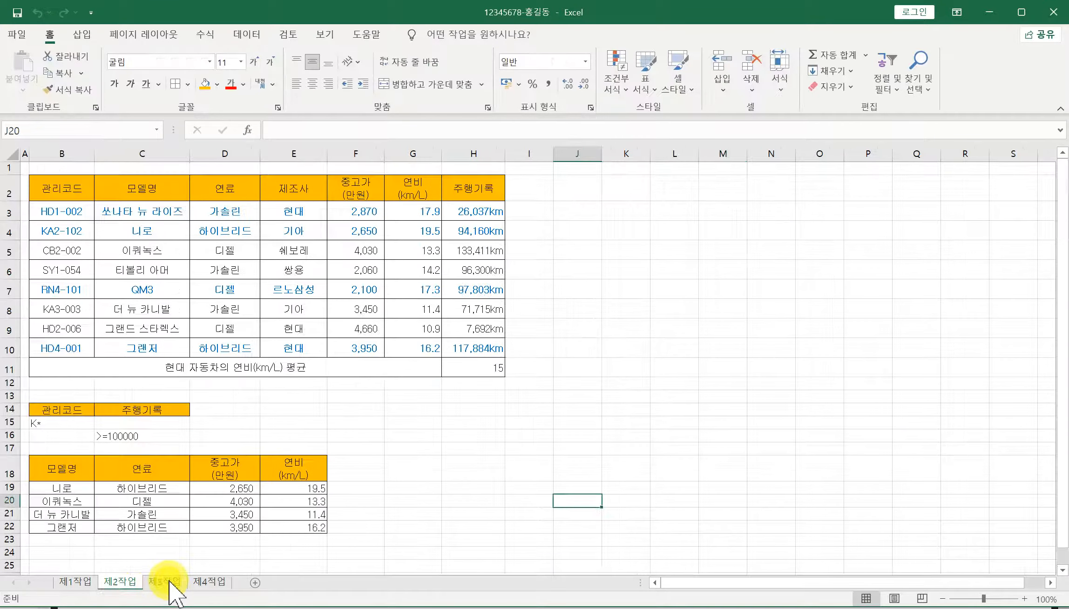
left_click(169, 585)
left_click(209, 582)
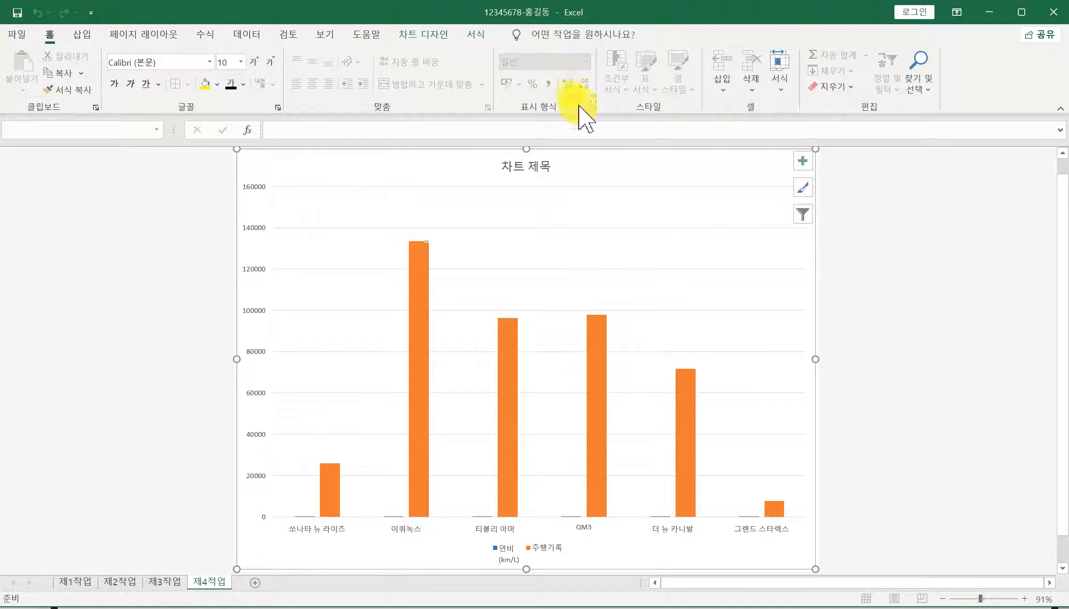
left_click(528, 243)
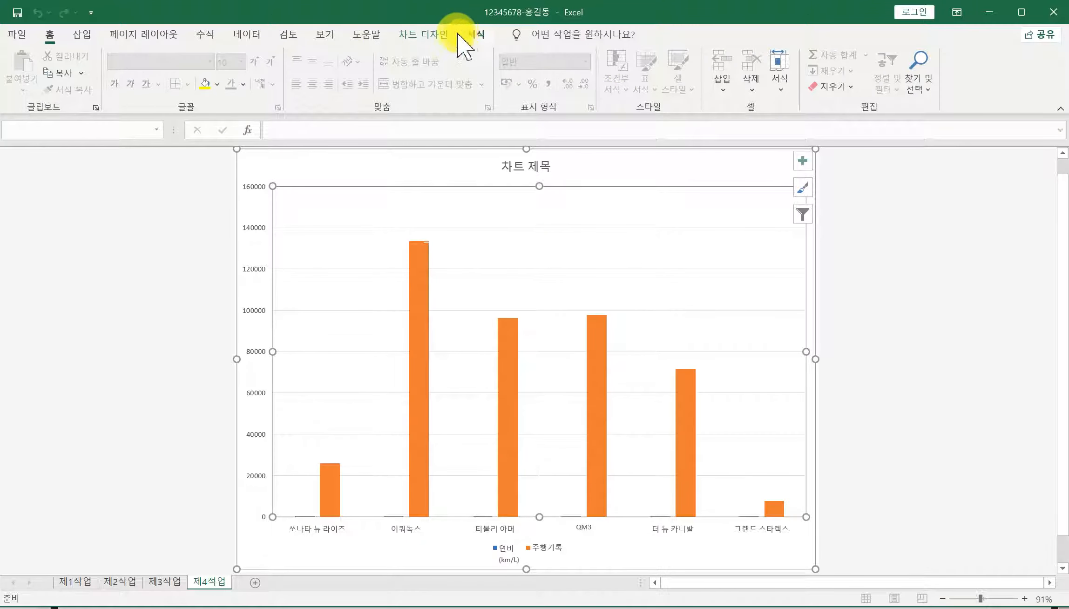
left_click(442, 35)
left_click(479, 35)
left_click(452, 35)
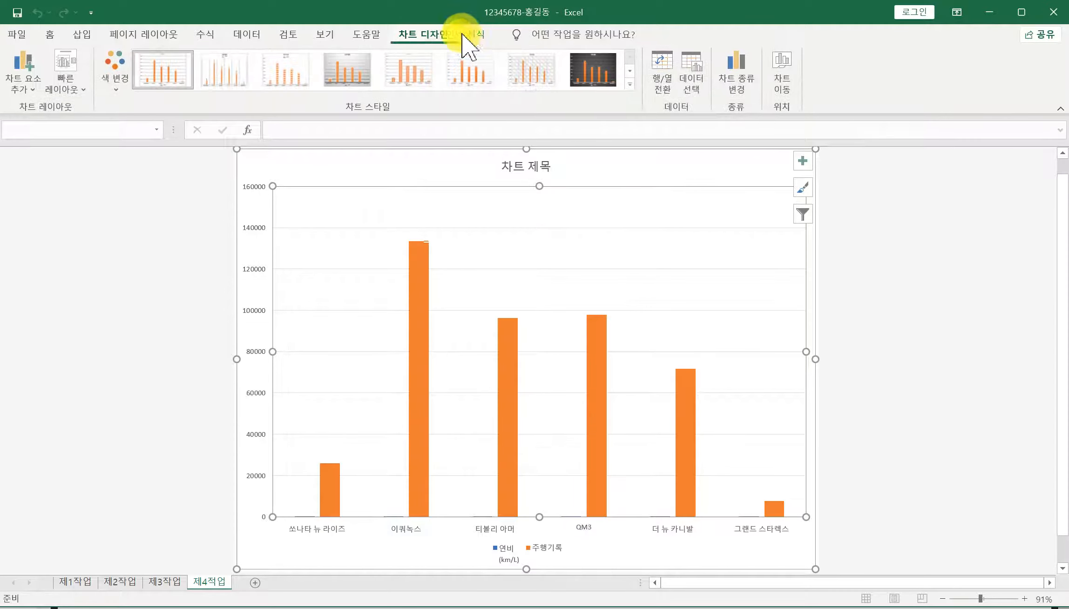
left_click(476, 35)
left_click(455, 34)
left_click(469, 34)
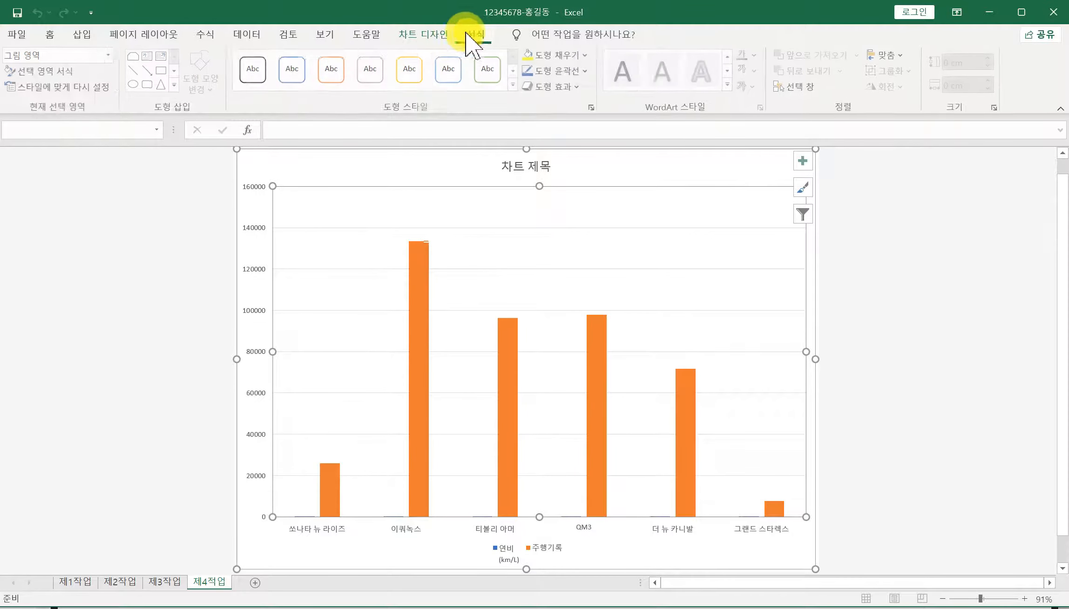
Step: Apply quick layout 3 (레이아웃 3) to the chart
left_click(439, 33)
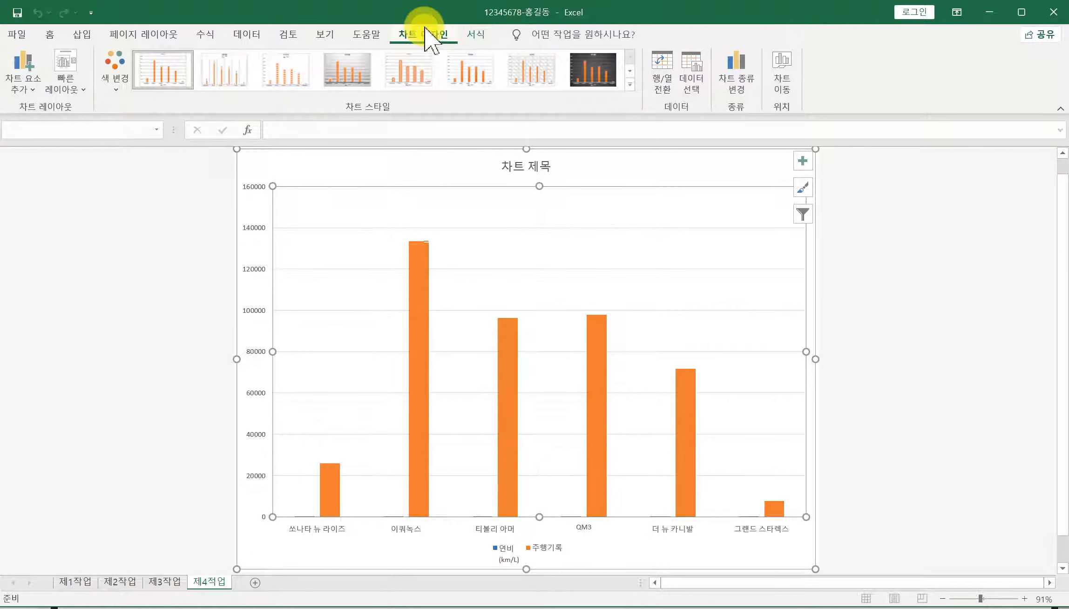
left_click(62, 84)
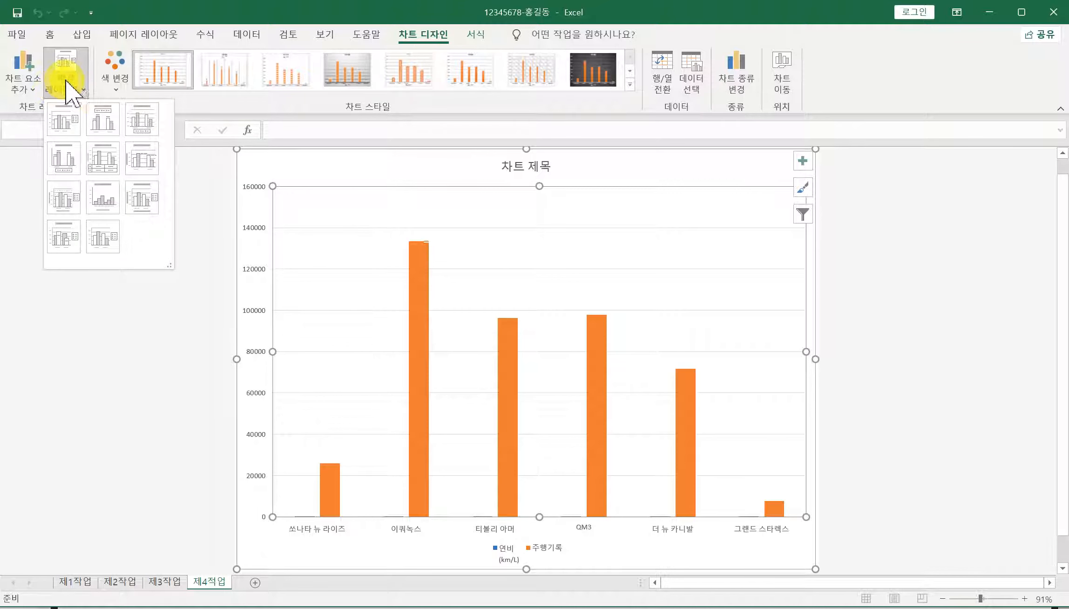
left_click(147, 119)
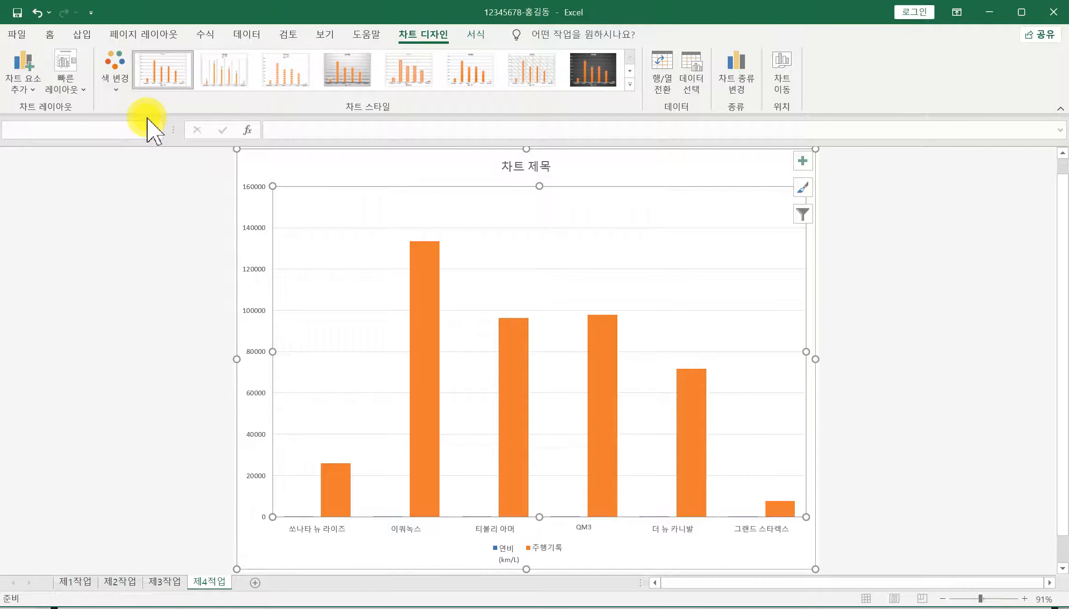
Step: Switch to the exam PDF in ezPDF Editor and examine the 제4작업 condition on chart layout and style
key("alt+Tab")
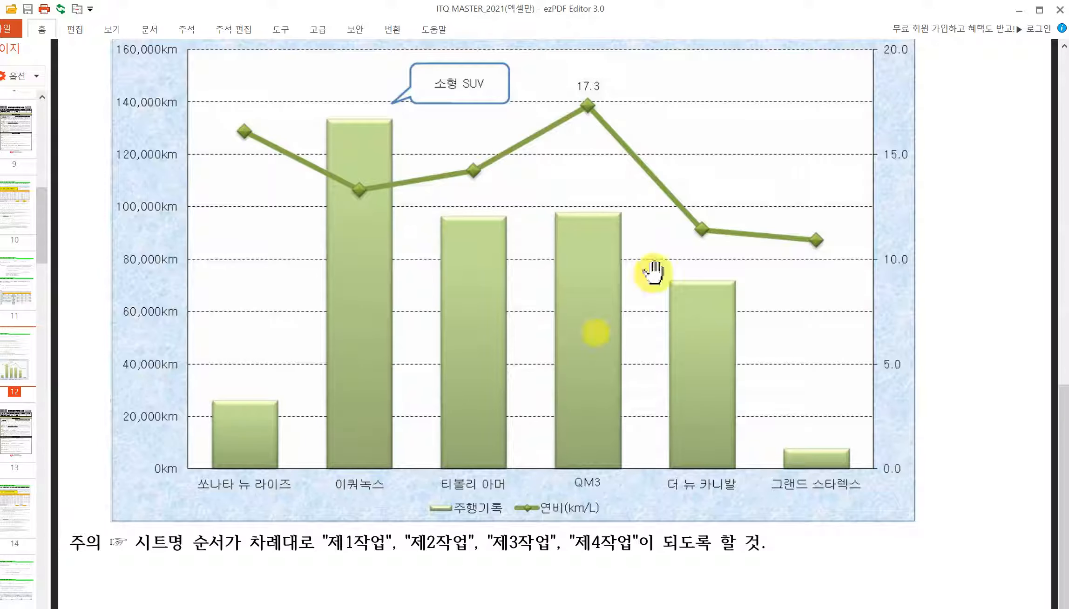
left_click_drag(1066, 399, 1066, 47)
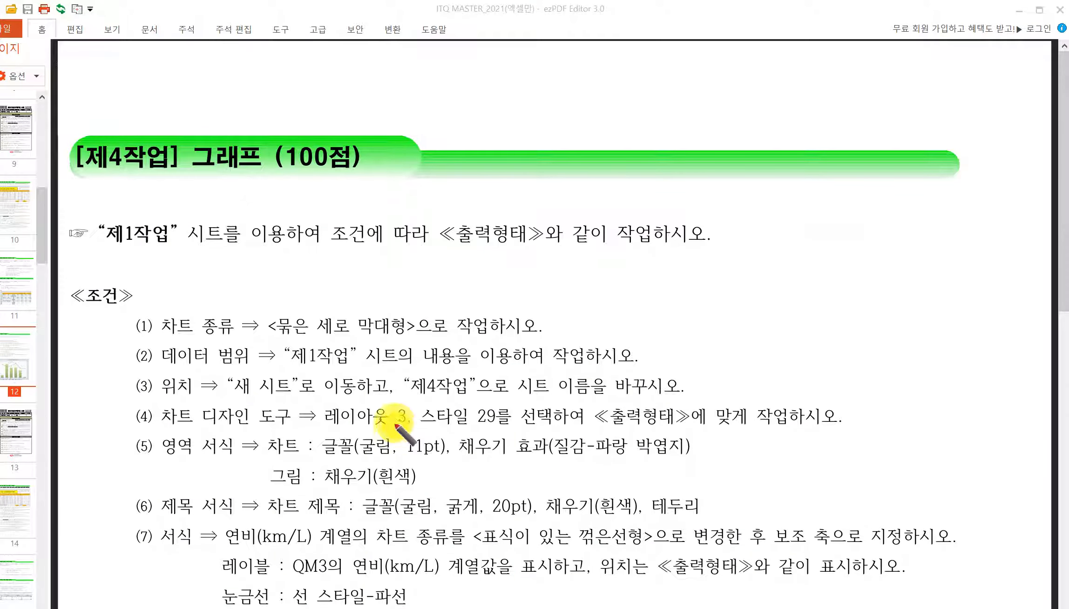
left_click_drag(500, 428, 434, 426)
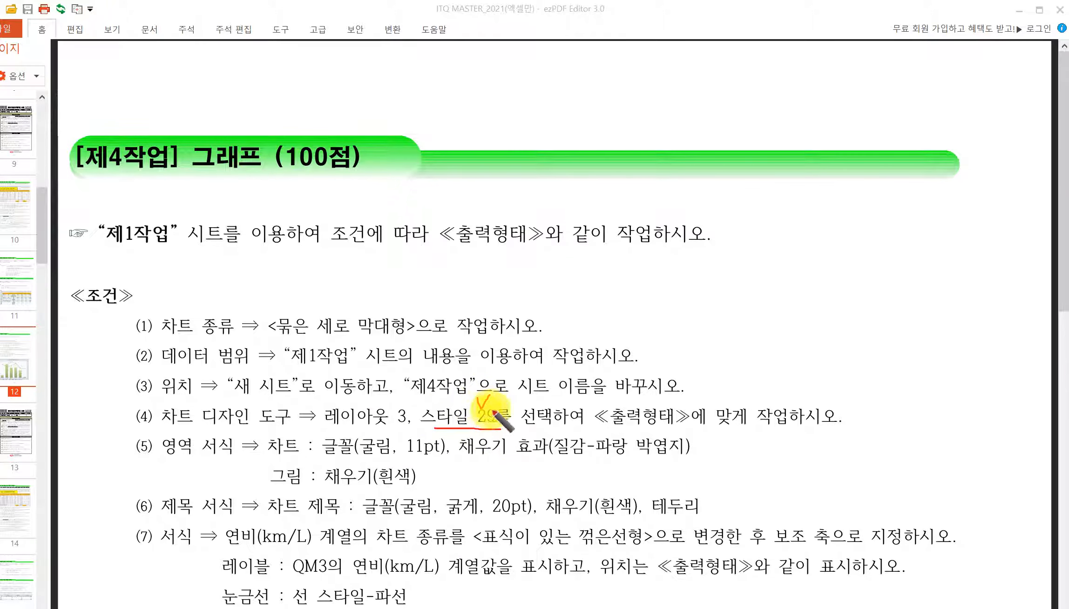
mouse_move(496, 409)
left_mouse_down()
mouse_move(476, 428)
mouse_move(543, 437)
left_mouse_up()
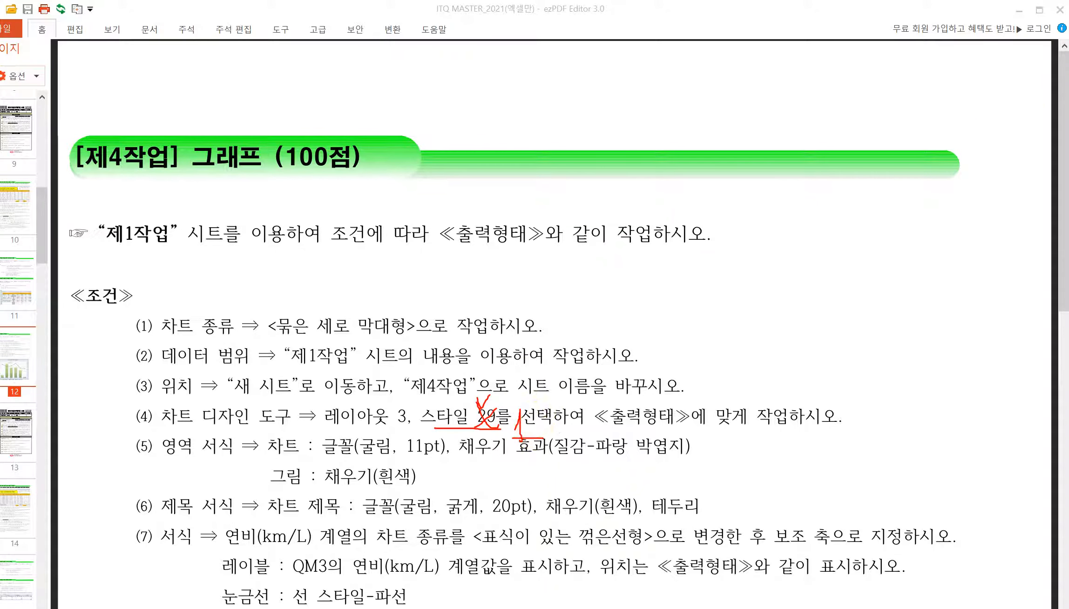
mouse_move(1068, 179)
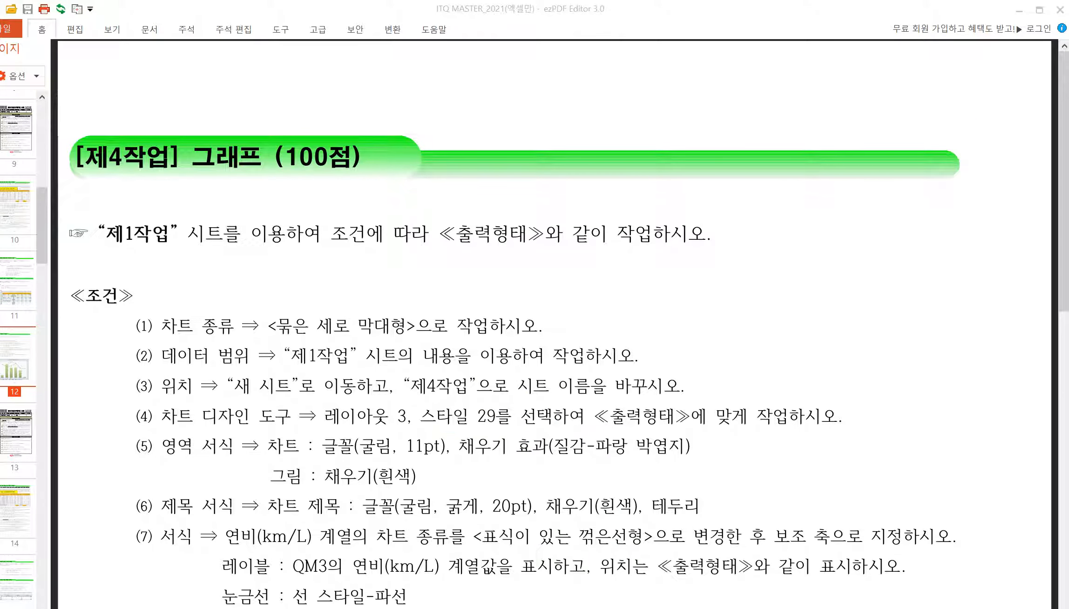
Step: Switch back to Excel and apply chart style 1 (스타일 1) to the chart
left_click(739, 608)
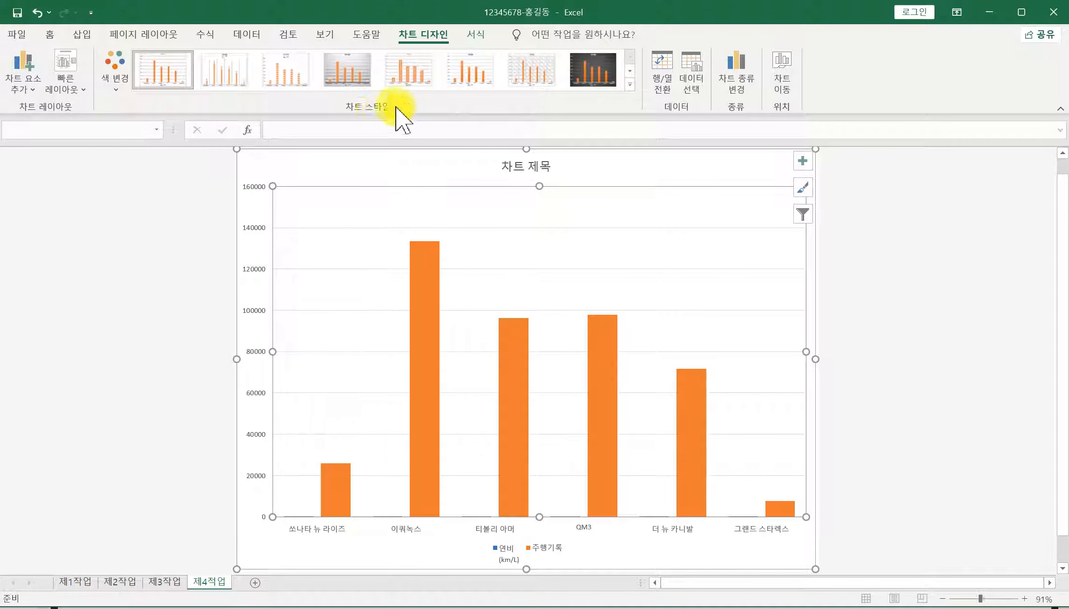
left_click(170, 79)
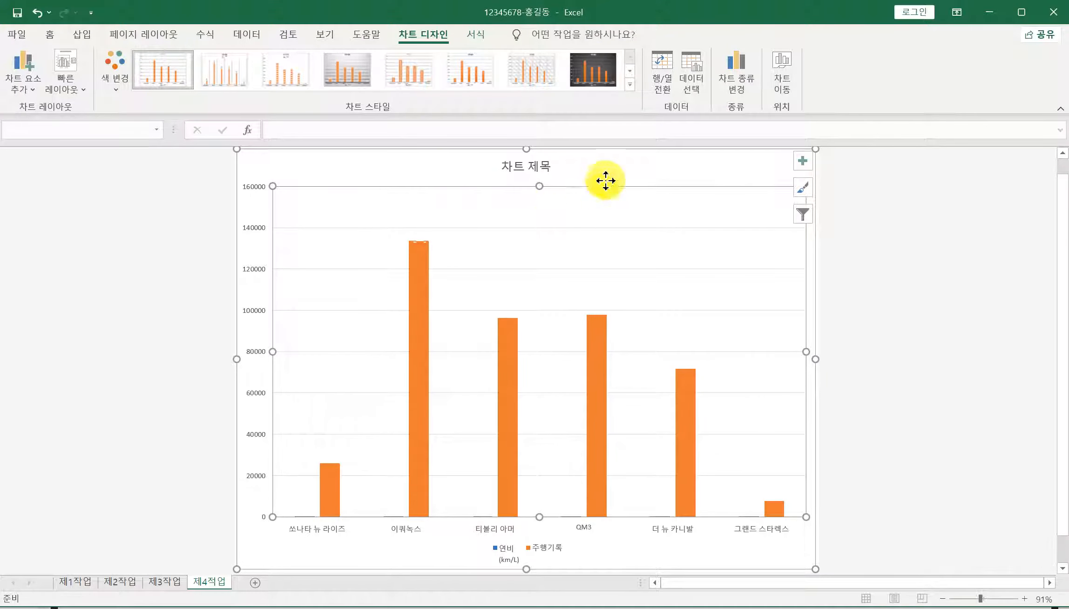
Step: Format the text of the entire chart area as 굴림, size 11, in black
left_click(615, 163)
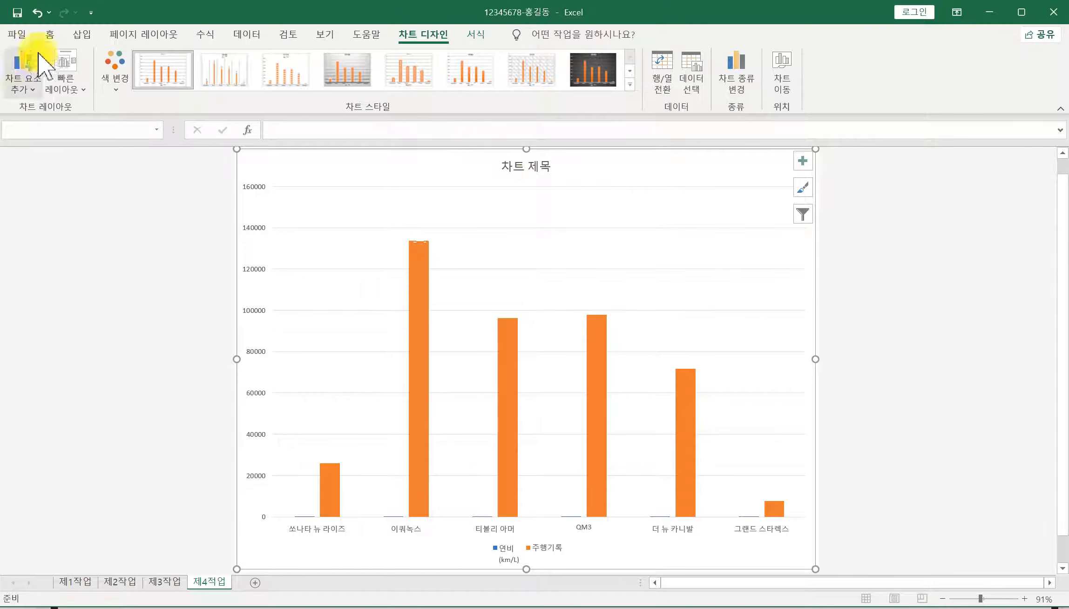
left_click(50, 34)
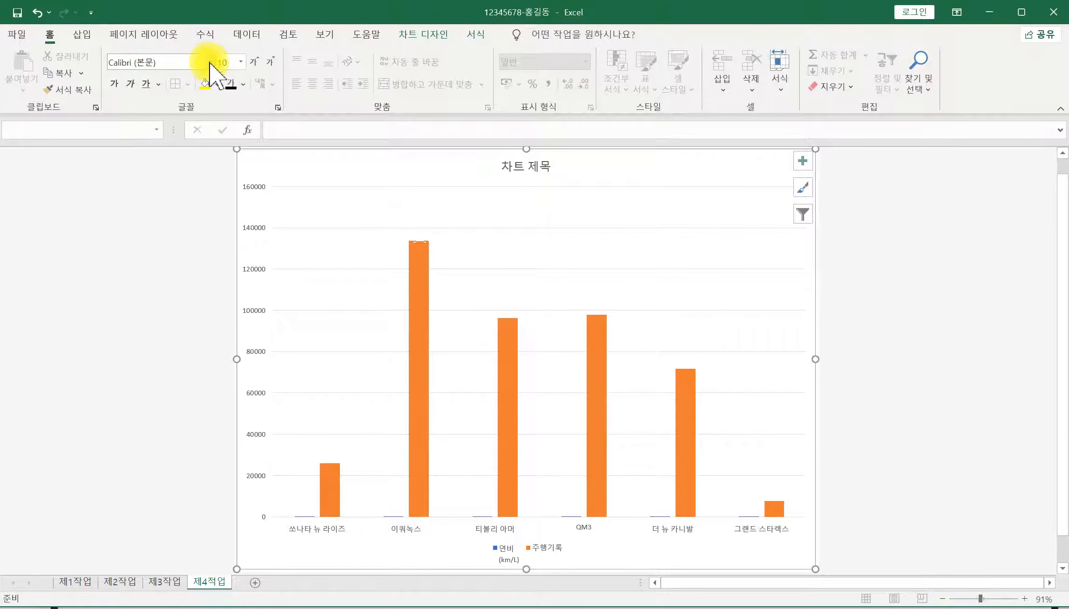
left_click(209, 62)
left_click(167, 202)
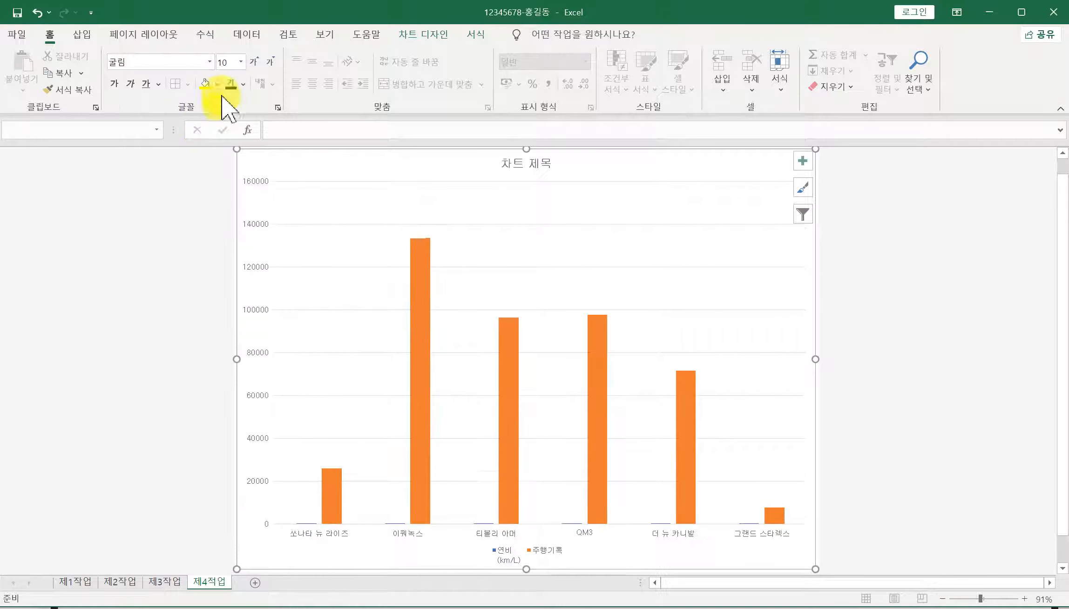
left_click(254, 62)
left_click(254, 62)
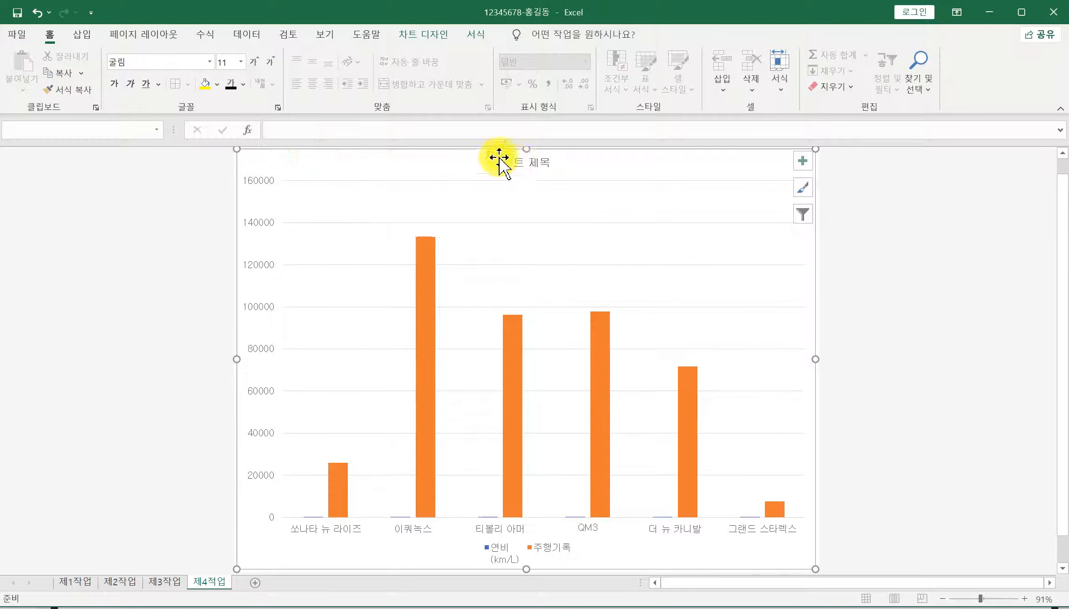
left_click(243, 85)
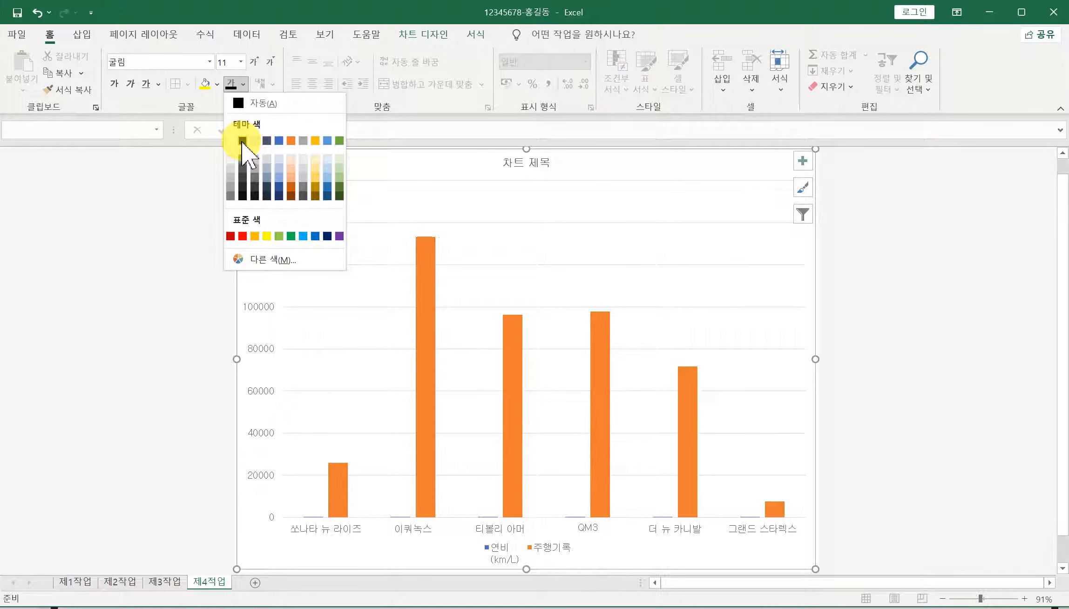
left_click(242, 141)
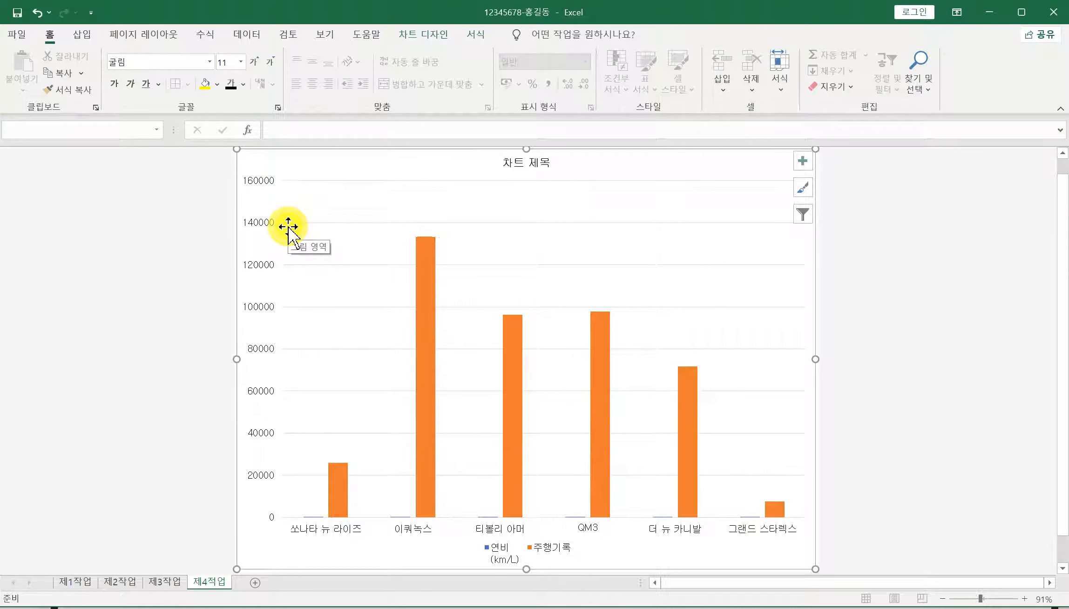
Step: Fill the chart area with the light blue paper texture
right_click(429, 162)
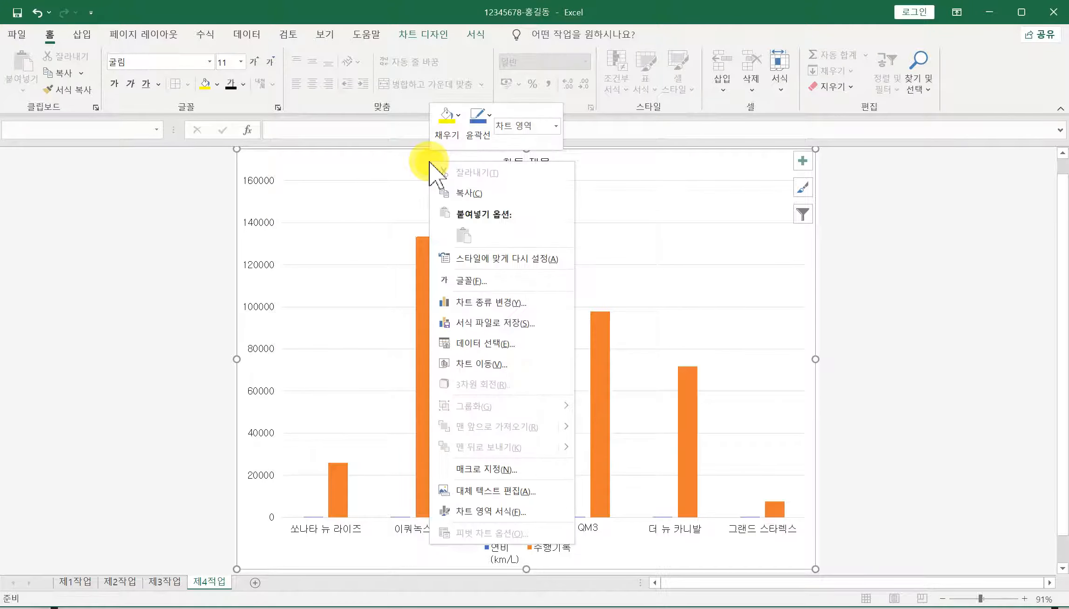
left_click(459, 142)
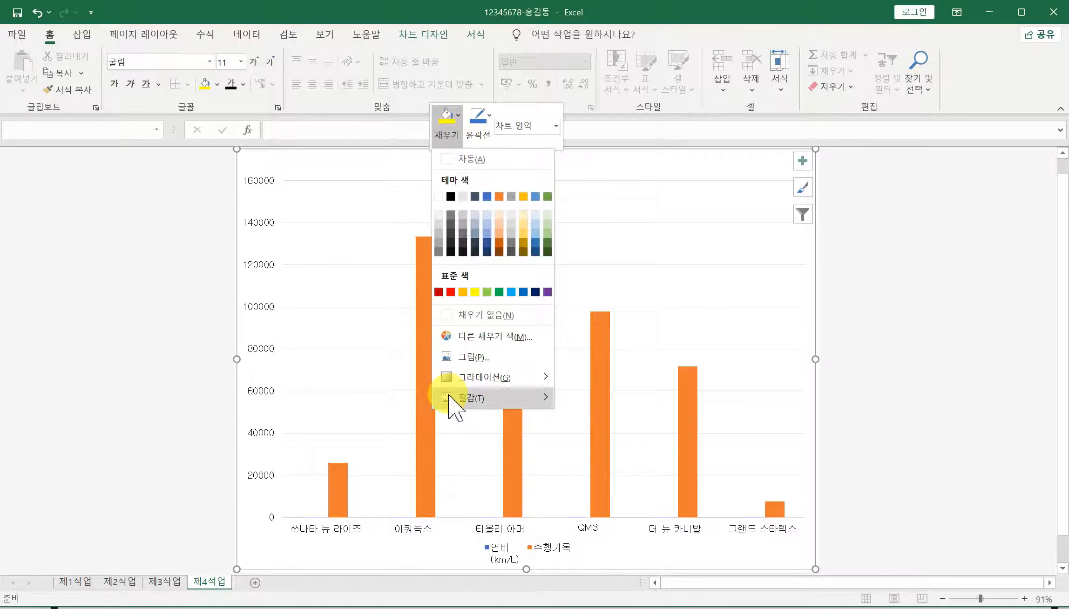
mouse_move(454, 398)
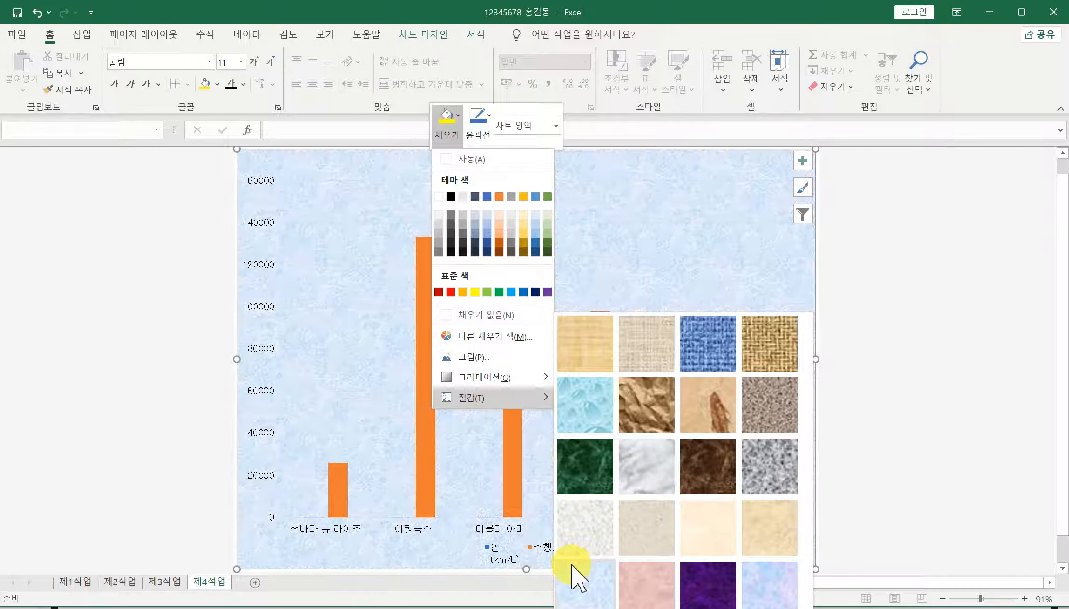
left_click(573, 568)
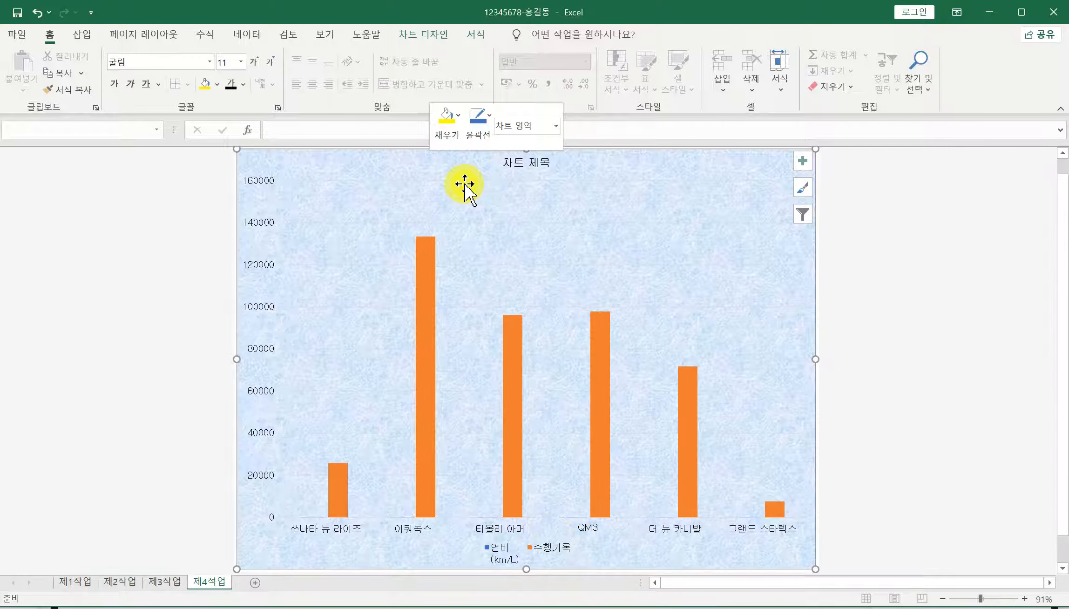
Step: Fill the chart's plot area (그림 영역) with white
left_click(461, 201)
right_click(486, 201)
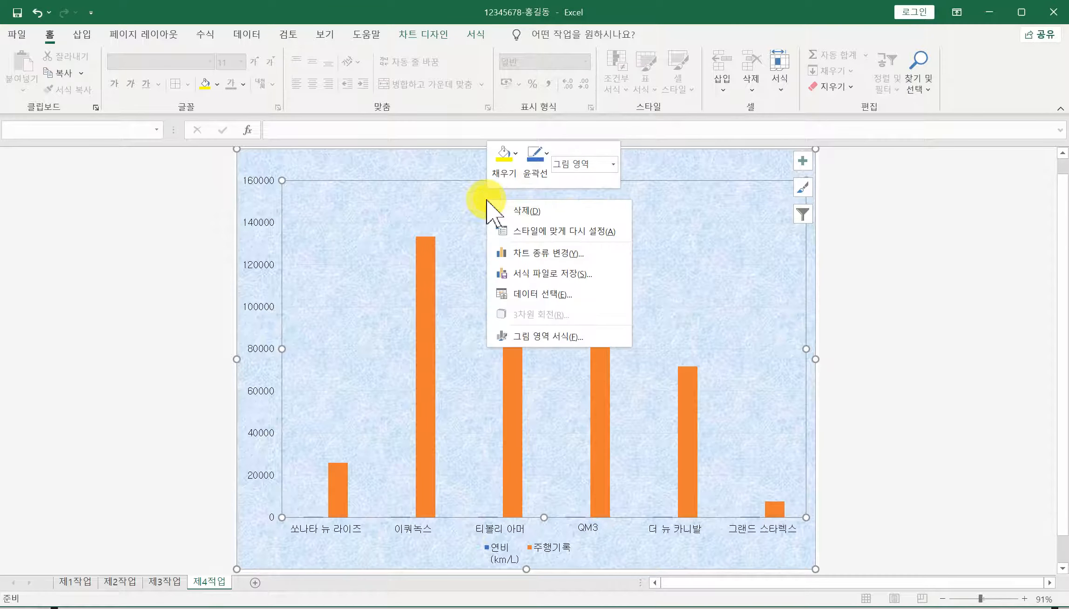
left_click(503, 173)
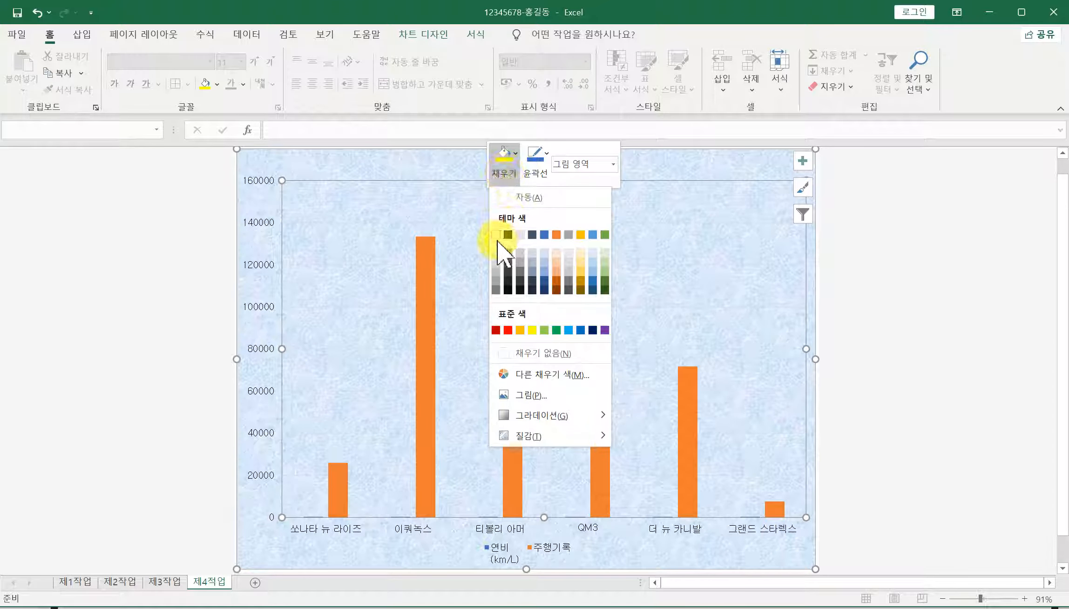
left_click(496, 236)
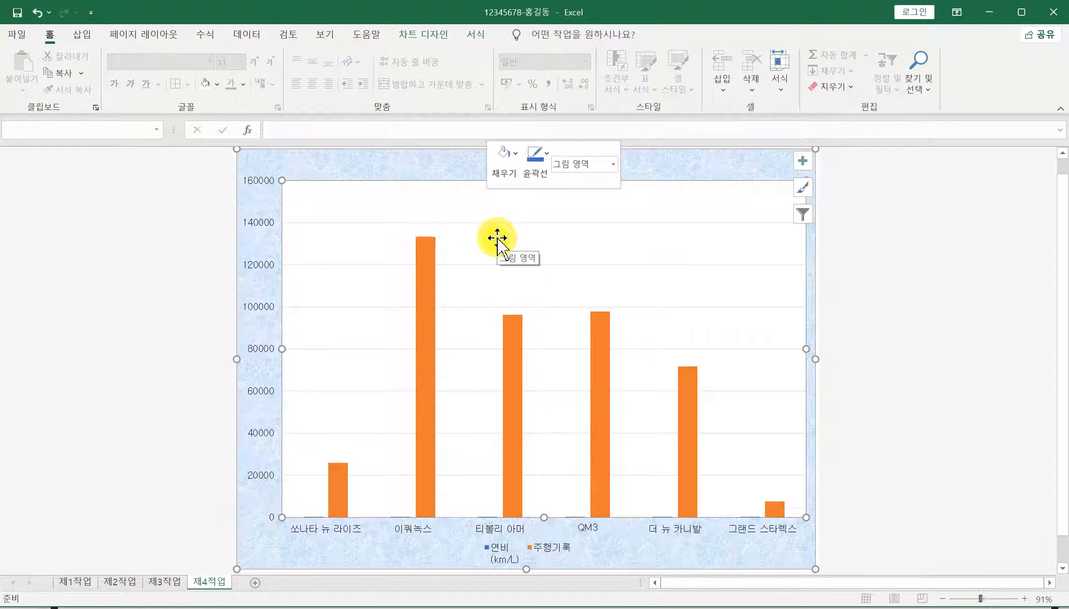
Step: Format the chart title as bold, size 20, with a white fill
left_click(651, 176)
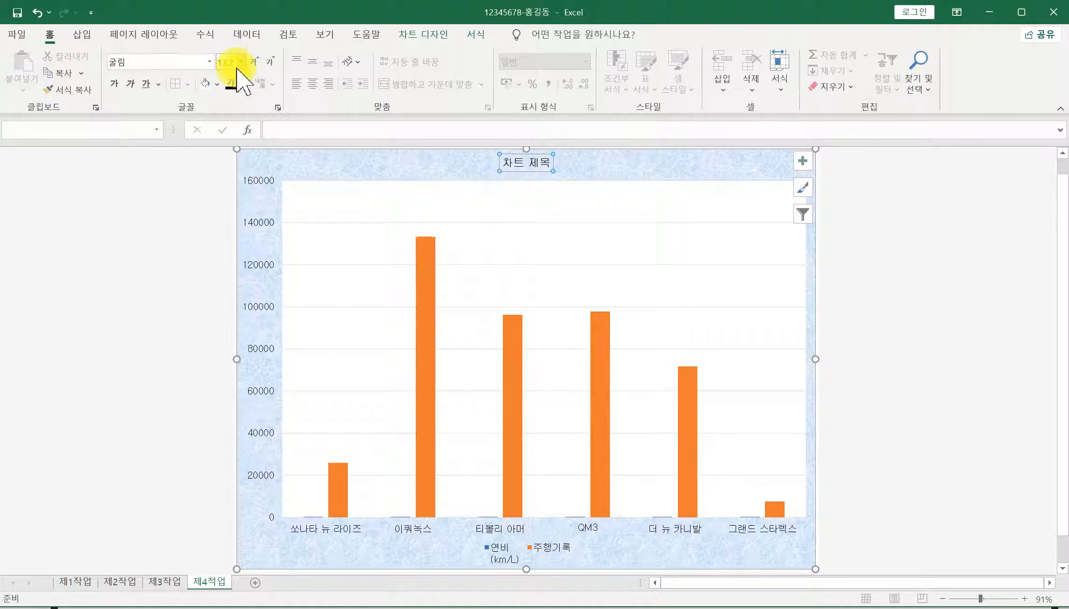
left_click(254, 61)
left_click(254, 62)
left_click(253, 61)
left_click(253, 61)
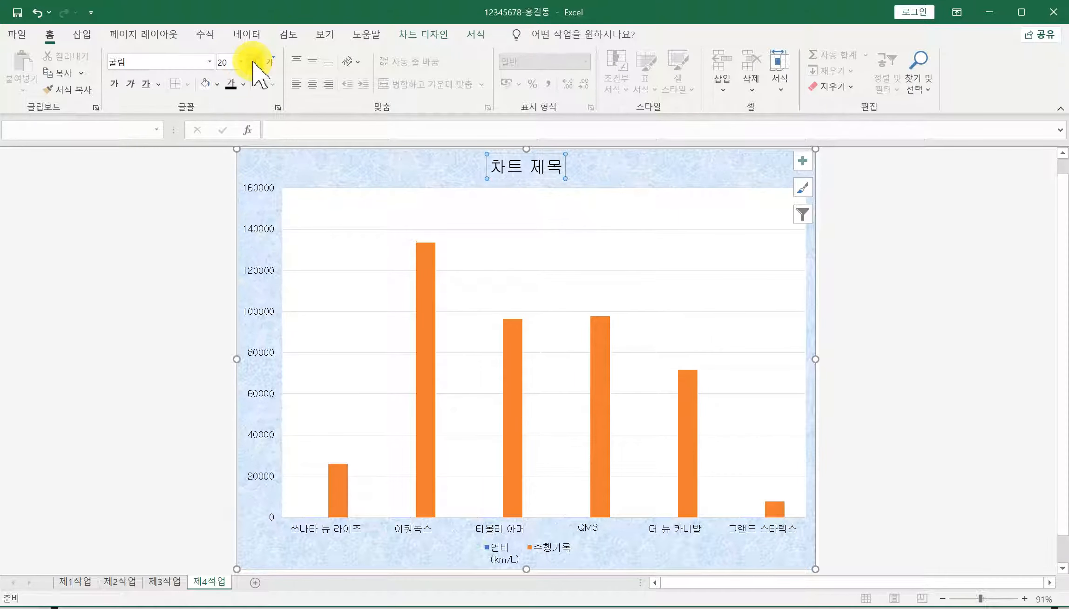
left_click(116, 83)
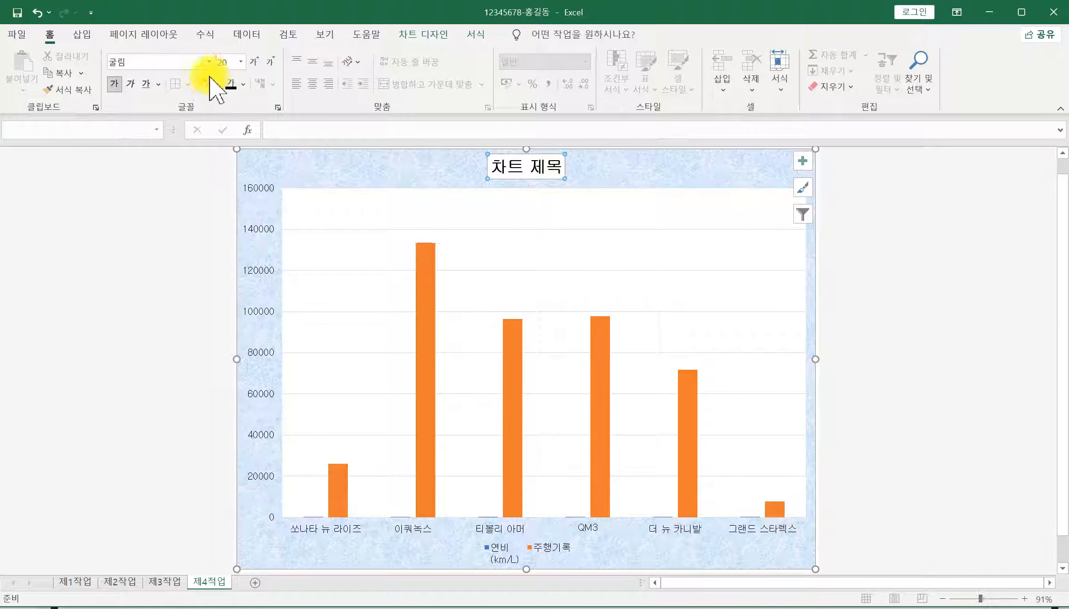
left_click(468, 185)
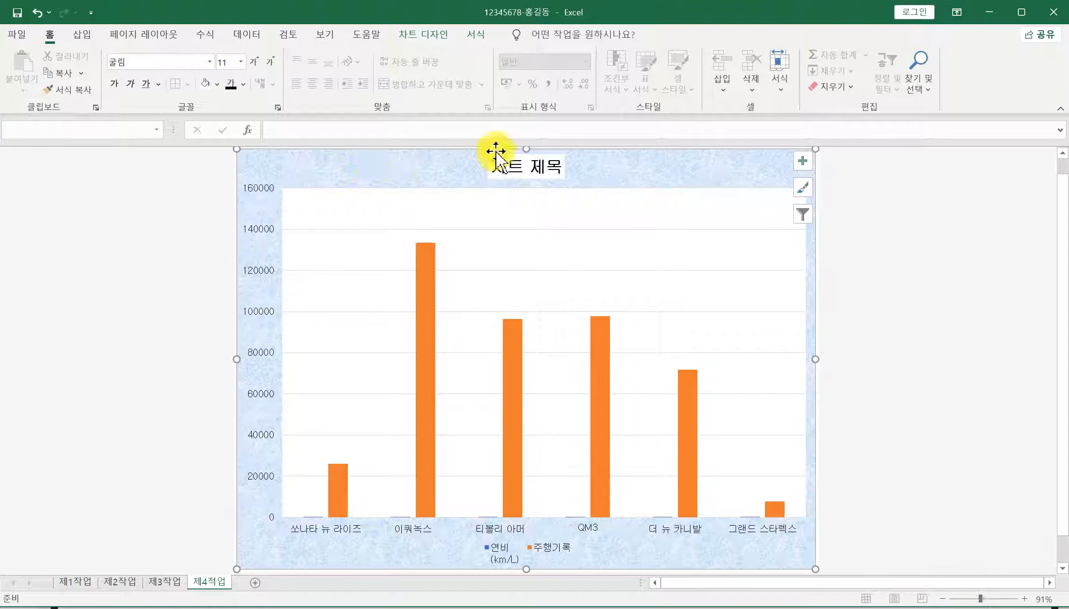
Step: Add a black outline around the chart title
left_click(538, 177)
right_click(534, 180)
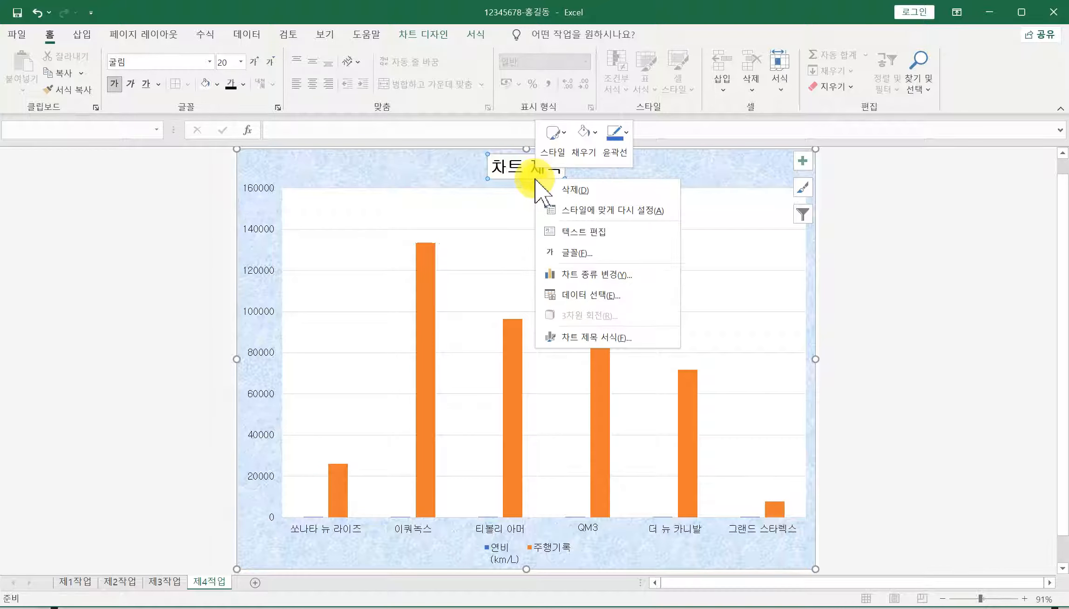
left_click(578, 152)
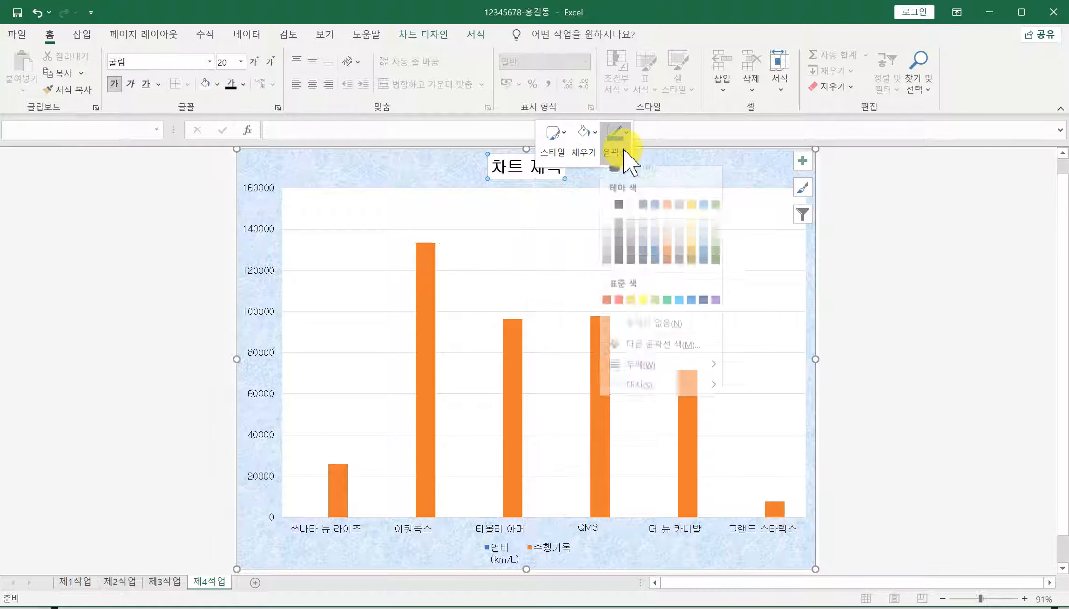
left_click(618, 211)
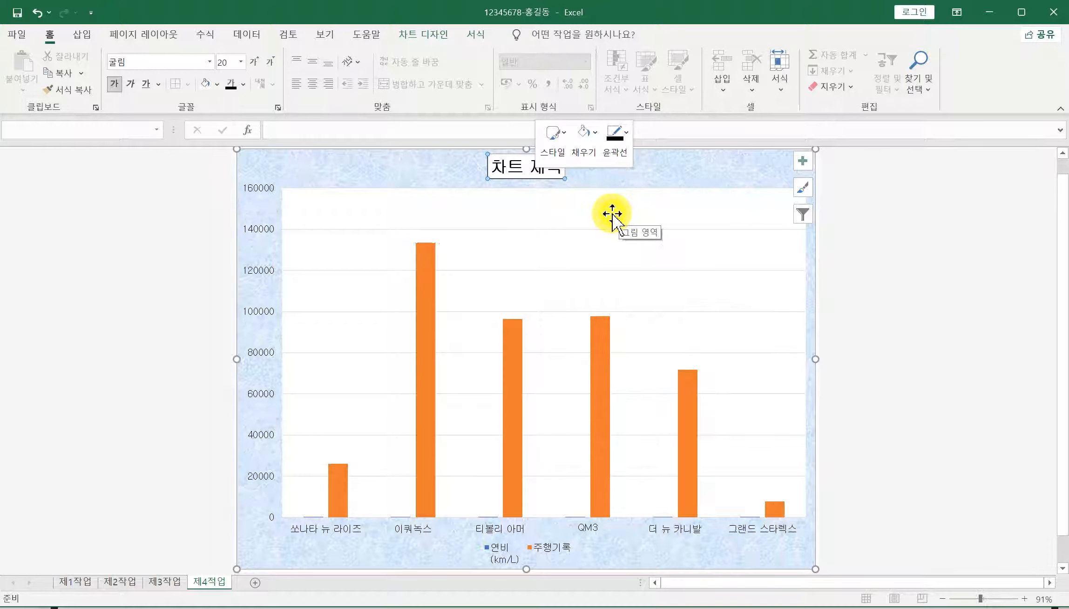
Step: Replace the chart title text with "가솔린 및 디제 차량 현황"
triple_click(534, 168)
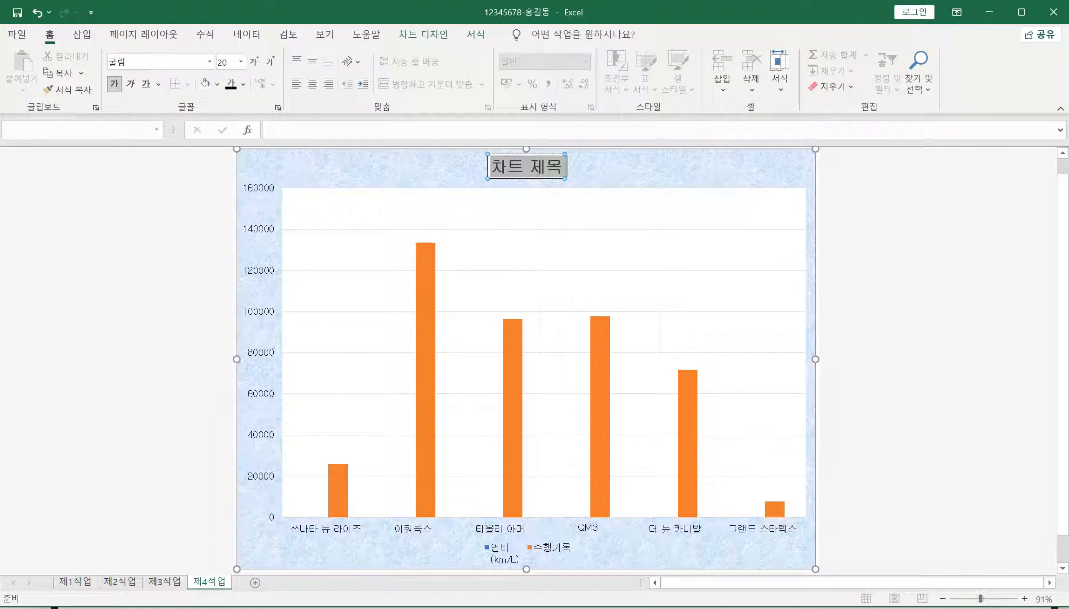
type("가솔린 및 디제 차량 현황")
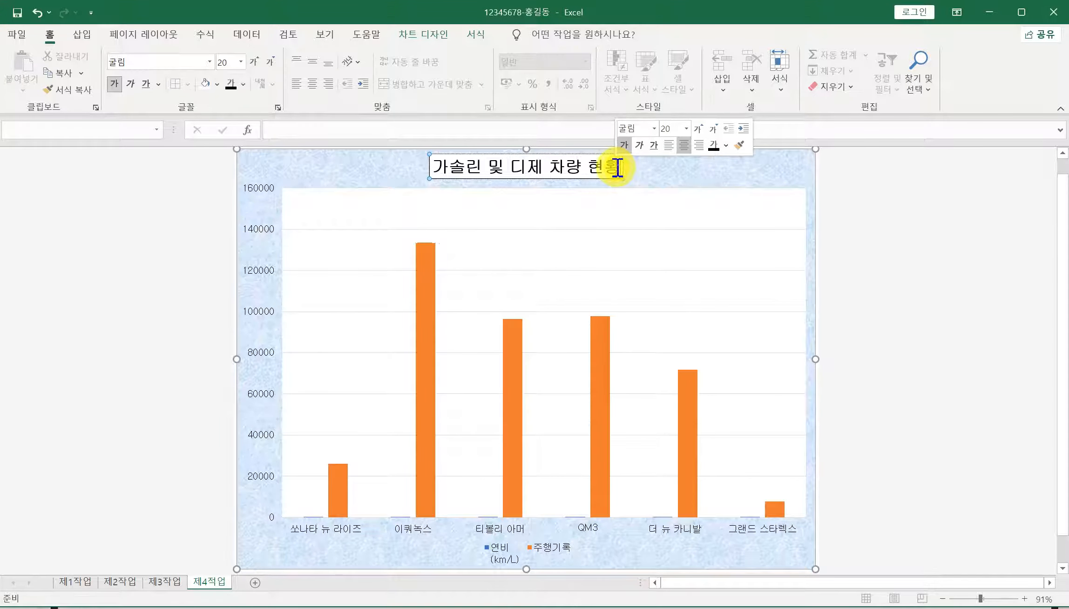
left_click(644, 166)
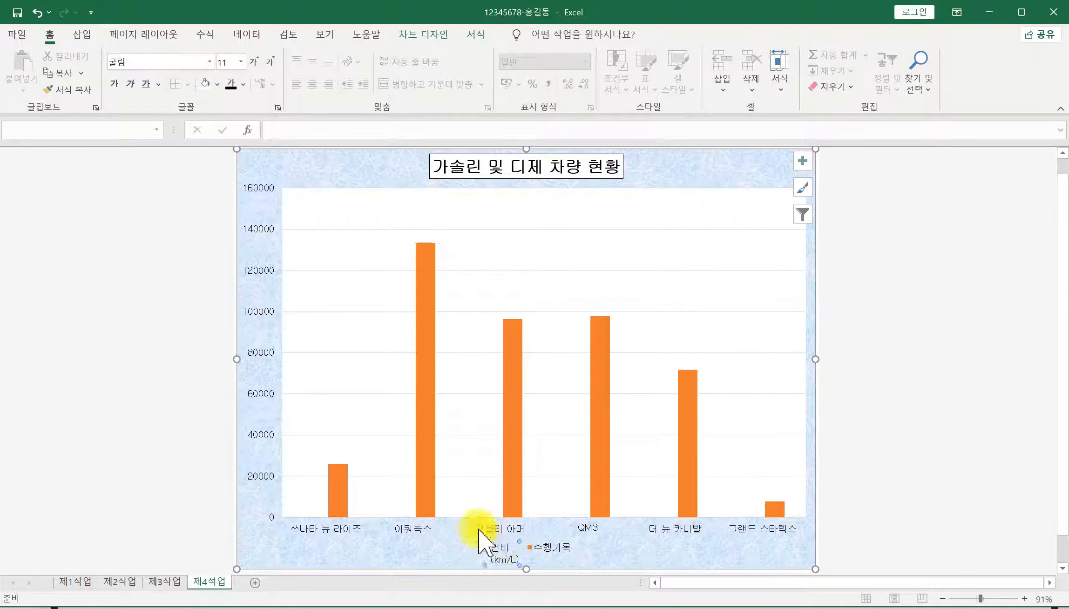
Step: Change the 연비(km/L) series to a line with markers (표식이 있는 꺾은선형) plotted on the secondary axis
left_click(511, 555)
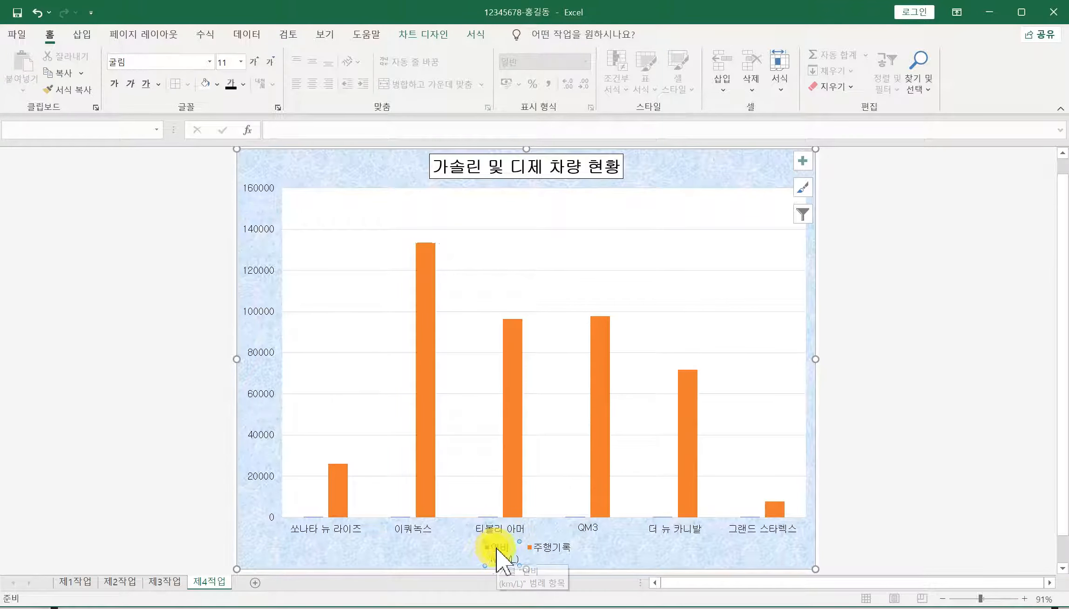
right_click(494, 549)
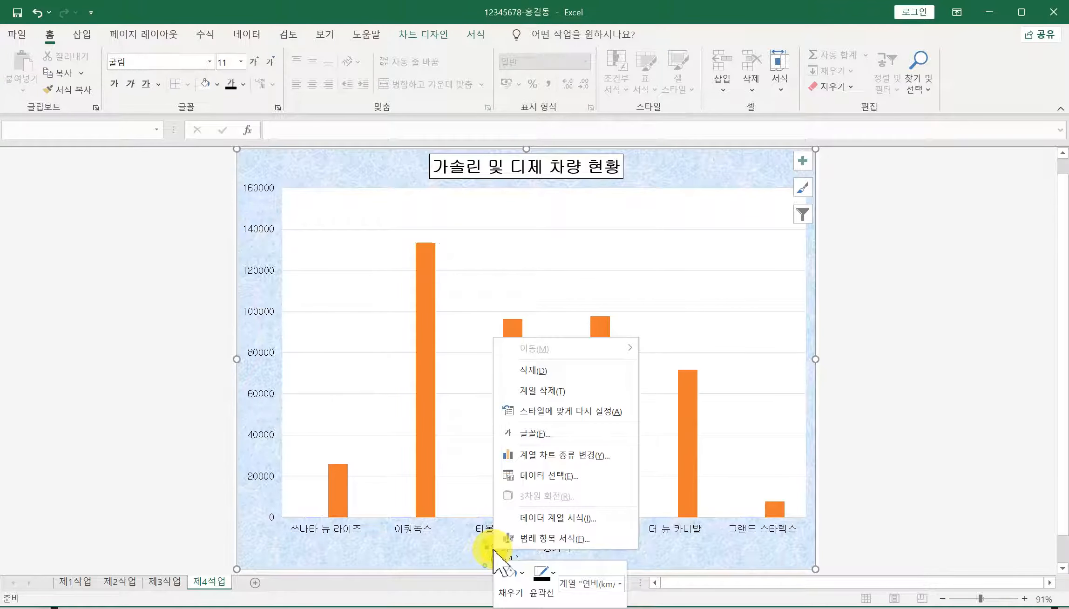
left_click(535, 456)
left_click(617, 414)
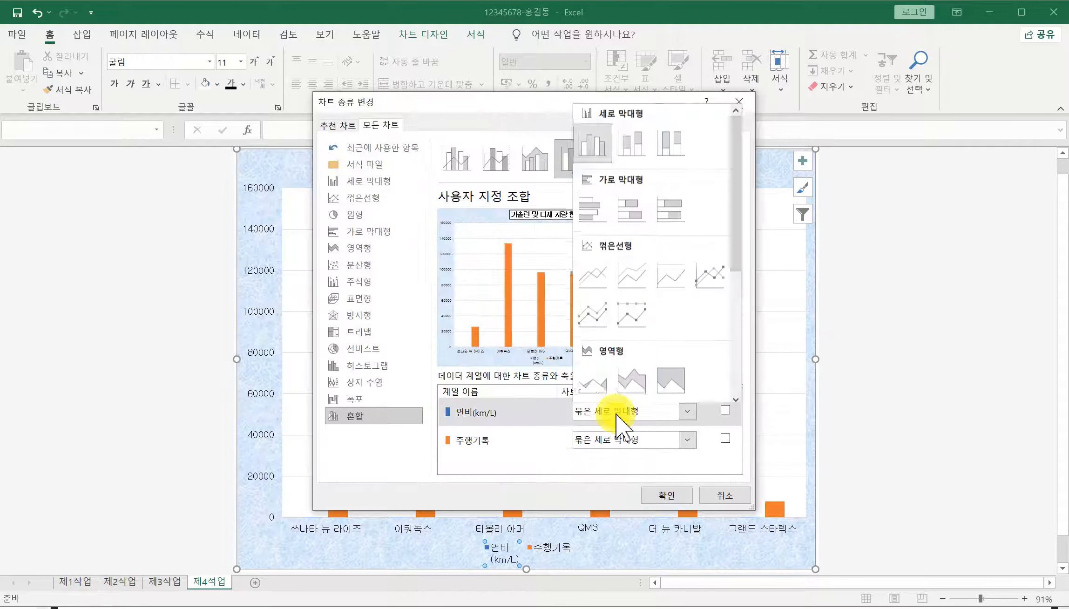
left_click(618, 413)
left_click(618, 413)
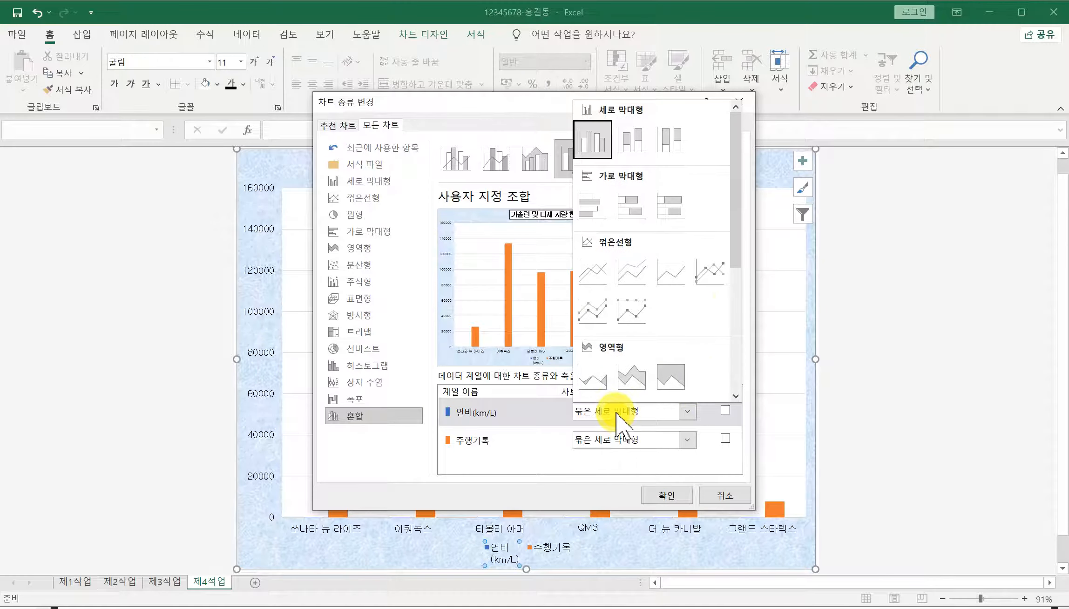
left_click(704, 278)
left_click(725, 410)
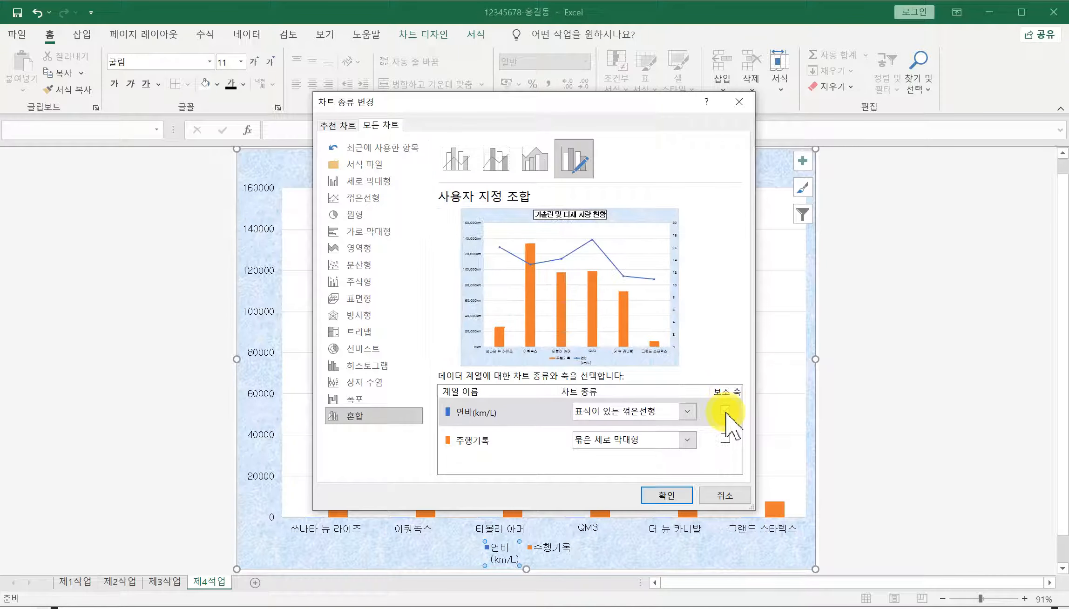
left_click(685, 495)
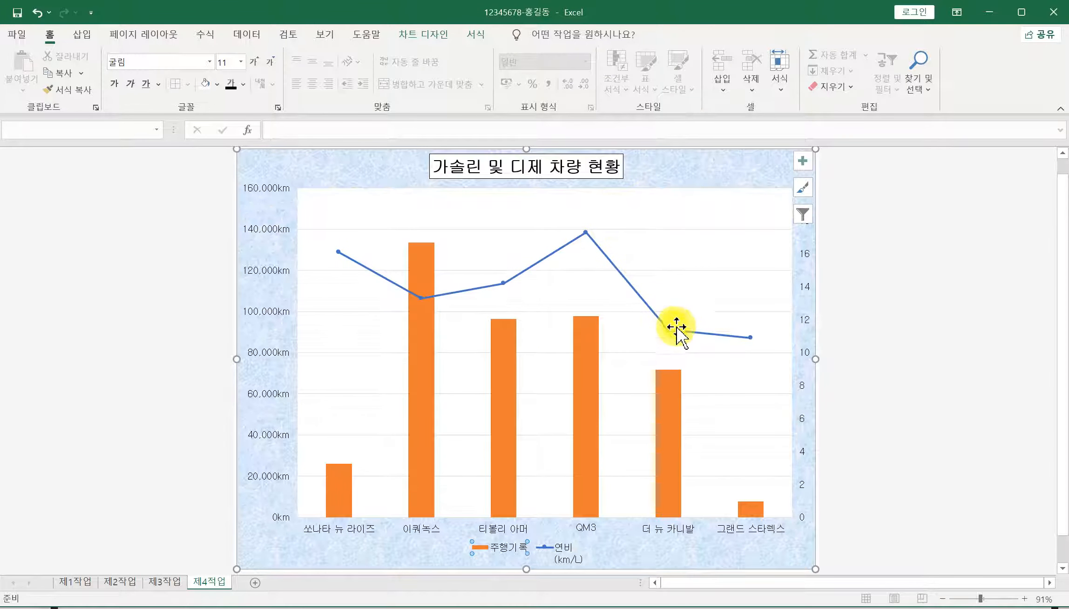
Step: Give the 연비(km/L) line series built-in diamond markers of size 10
double_click(584, 234)
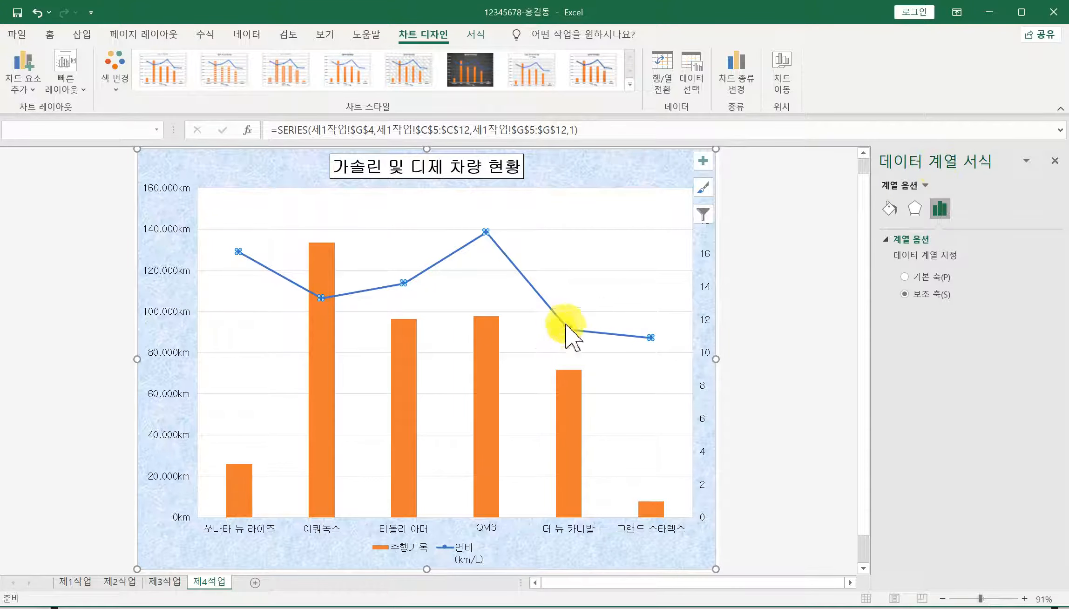
left_click(570, 330)
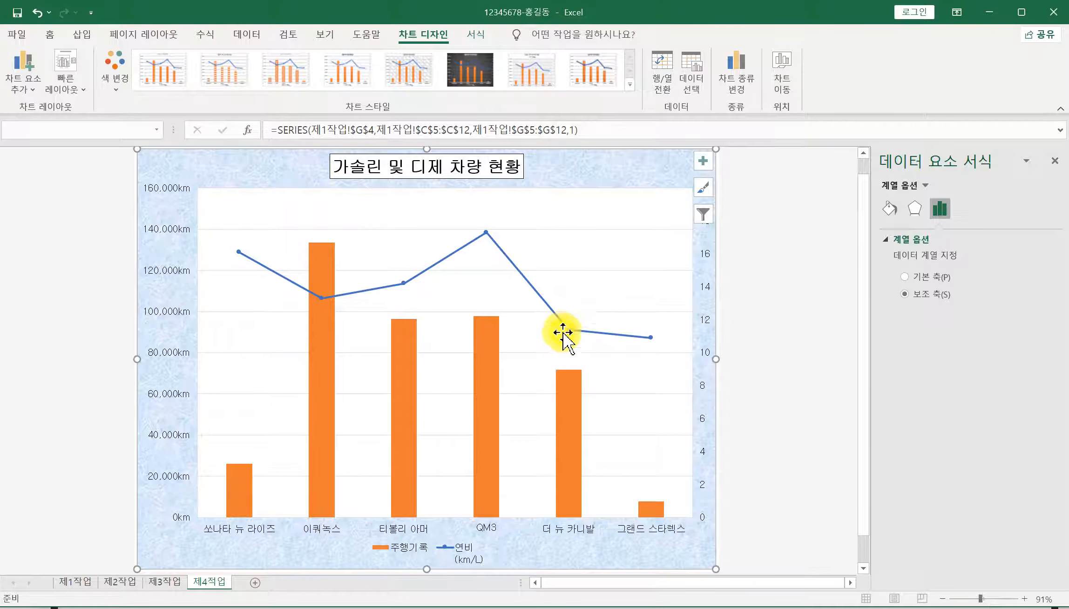
left_click(572, 254)
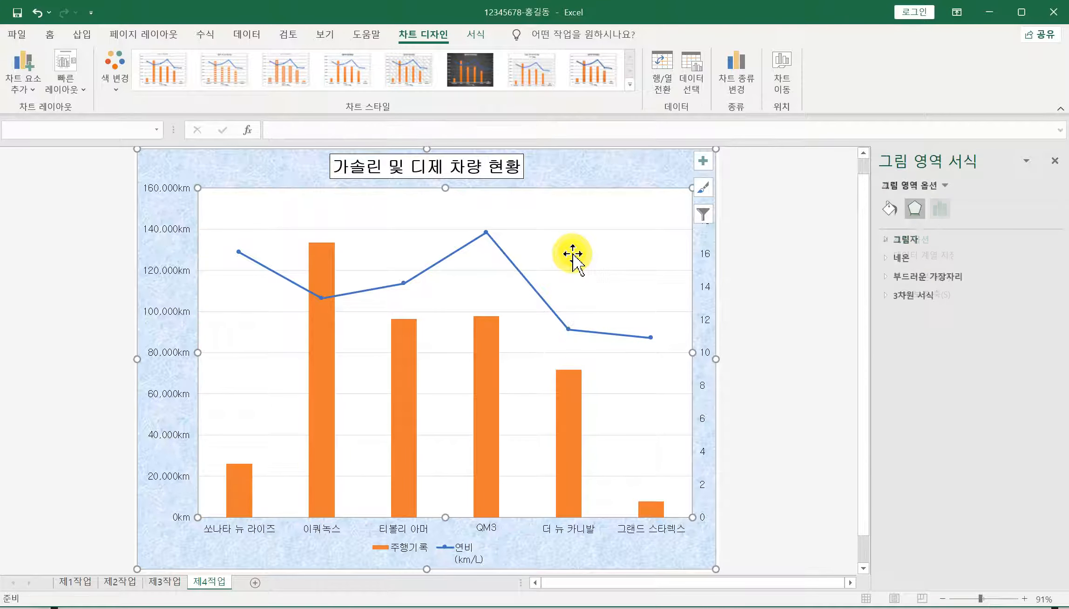
left_click(587, 171)
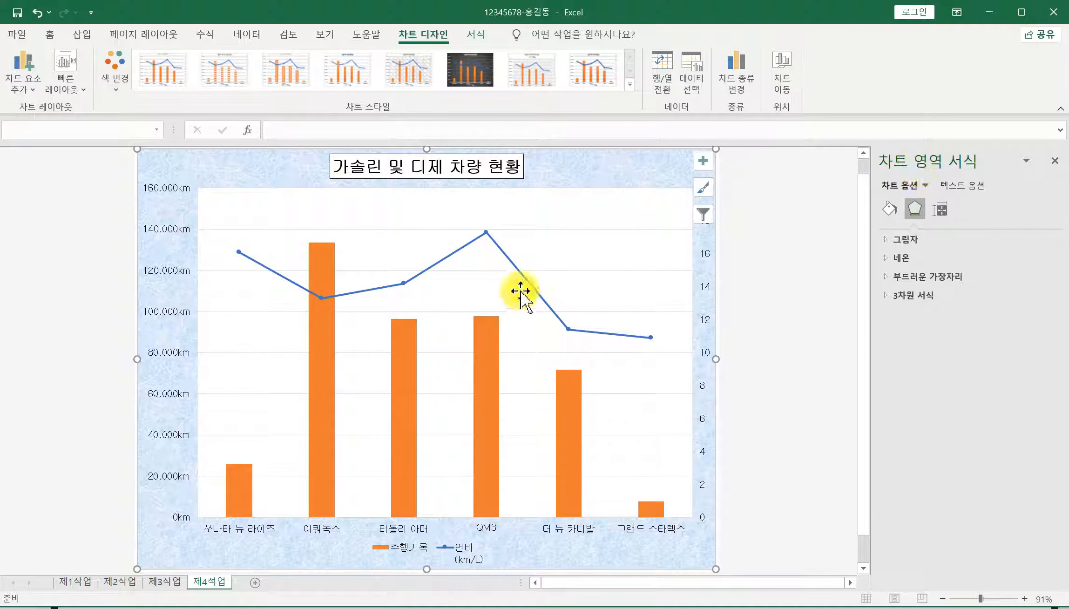
left_click(485, 232)
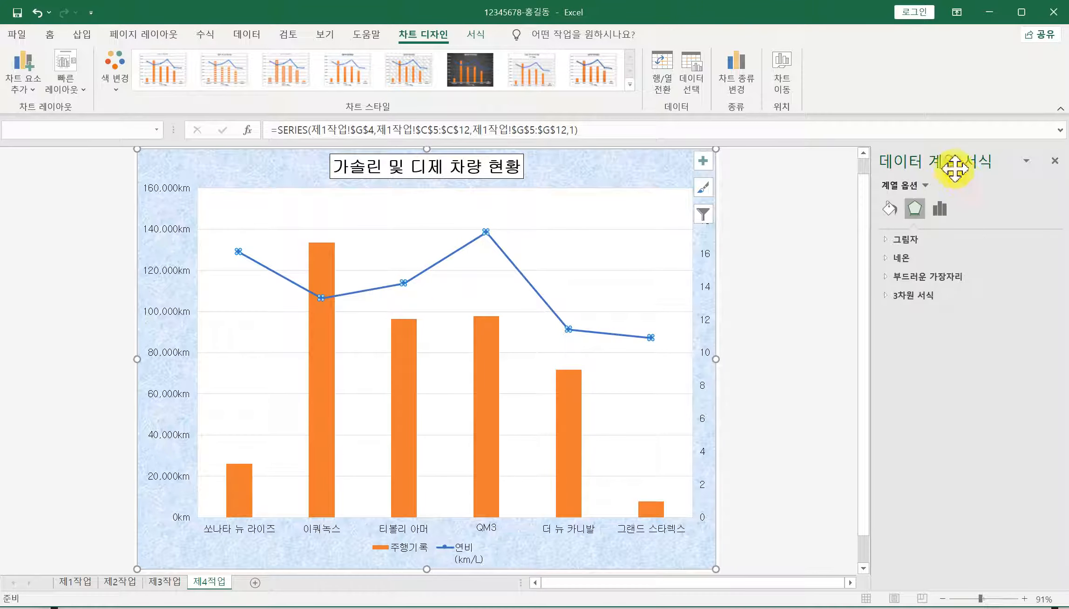
left_click(886, 211)
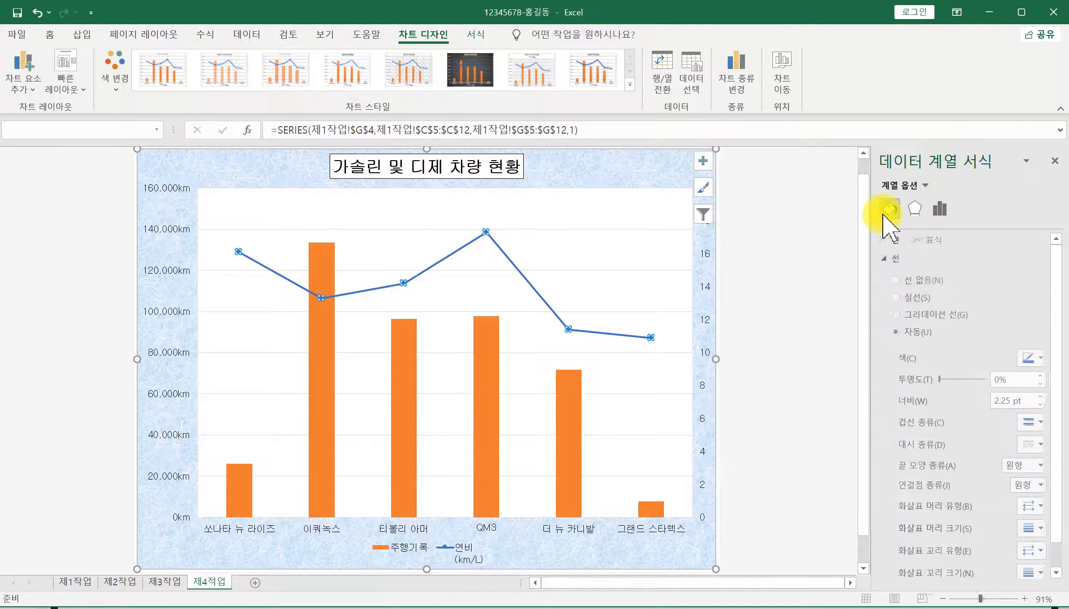
left_click(934, 240)
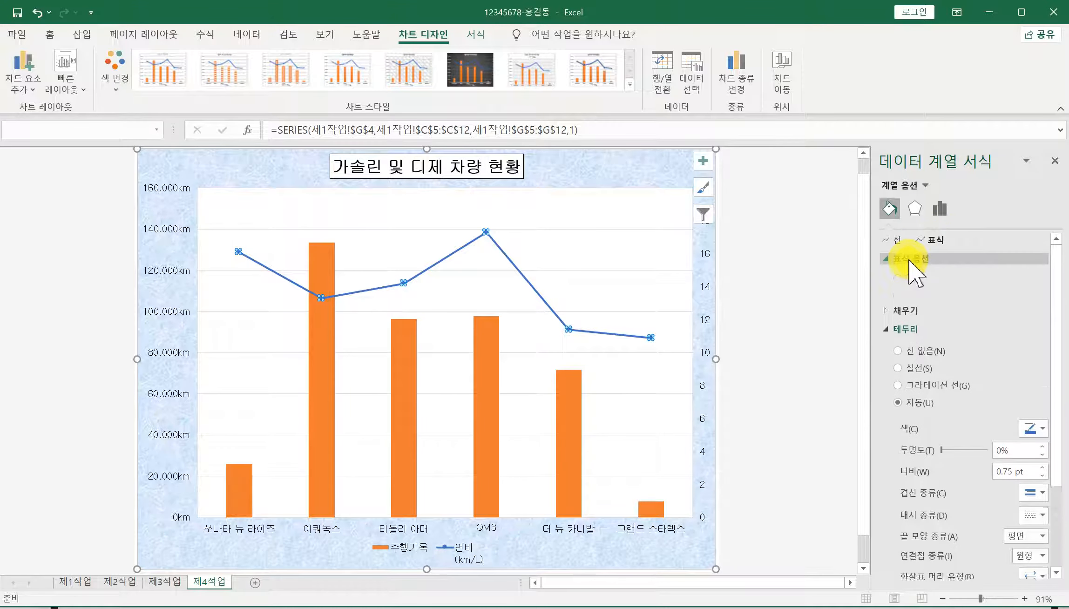
left_click(897, 313)
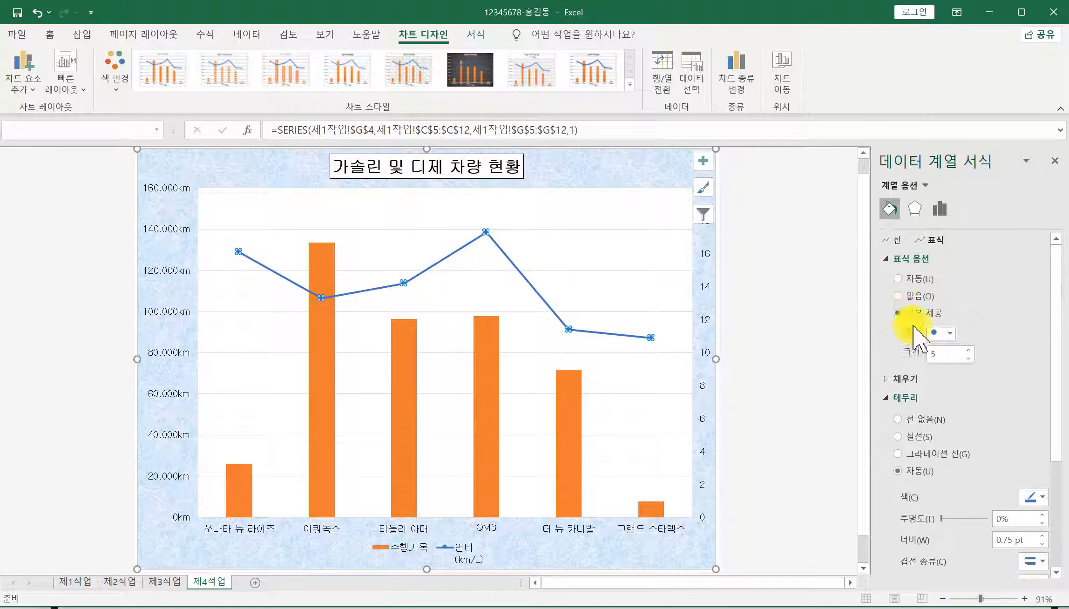
left_click(948, 332)
left_click(933, 363)
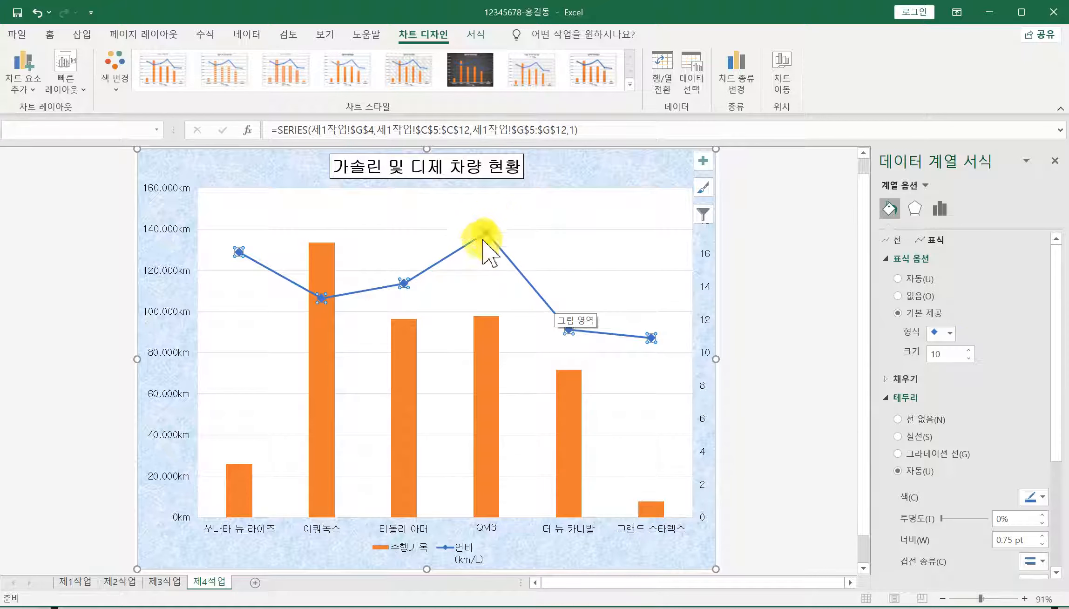
Step: Add a data label to only the QM3 point of the 연비(km/L) line
mouse_move(486, 232)
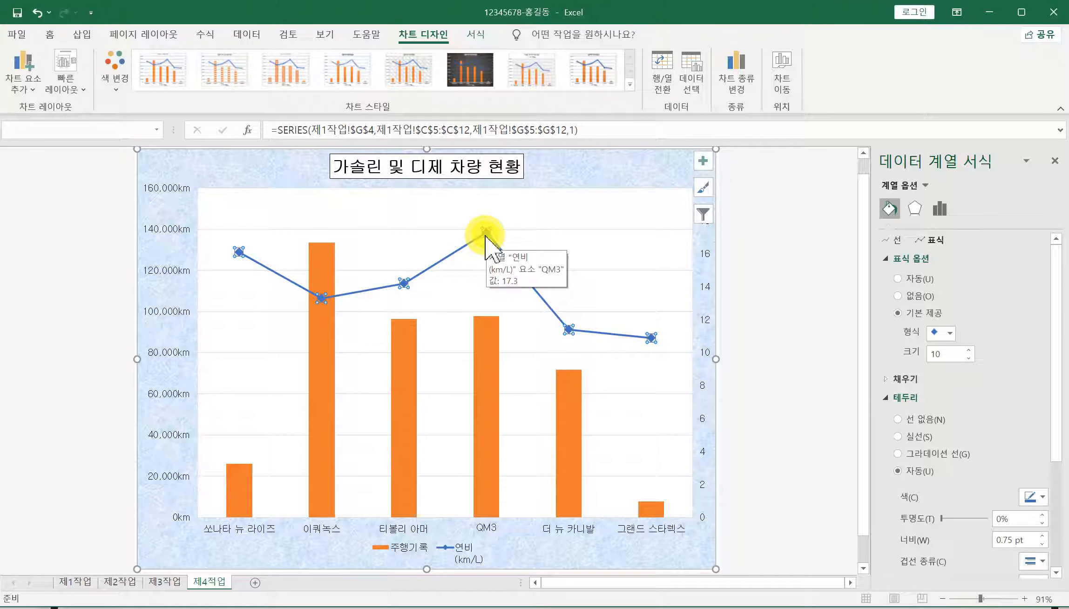
left_click(486, 233)
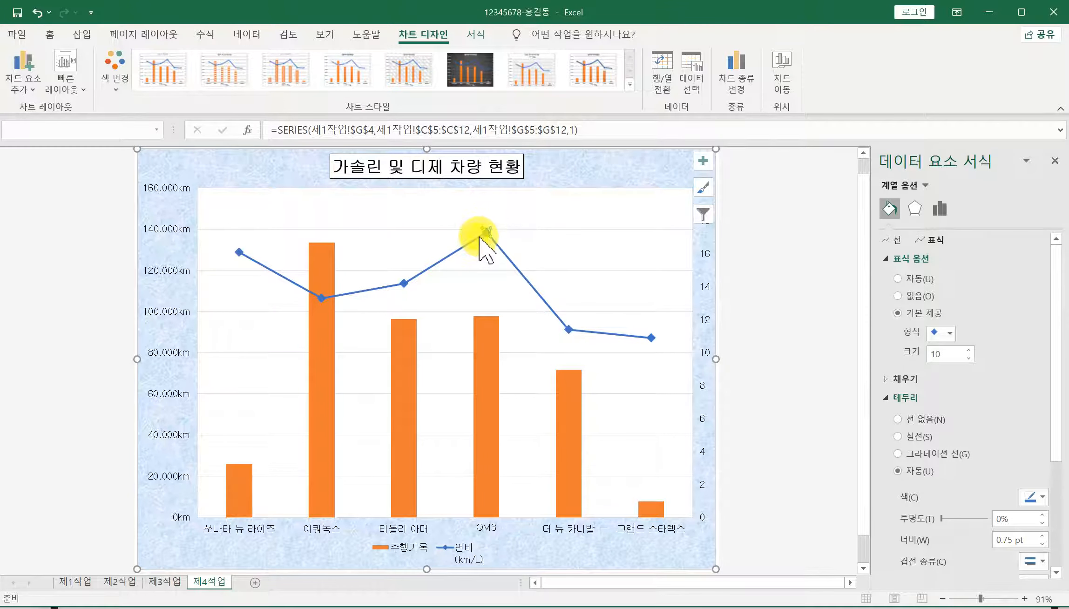
right_click(486, 232)
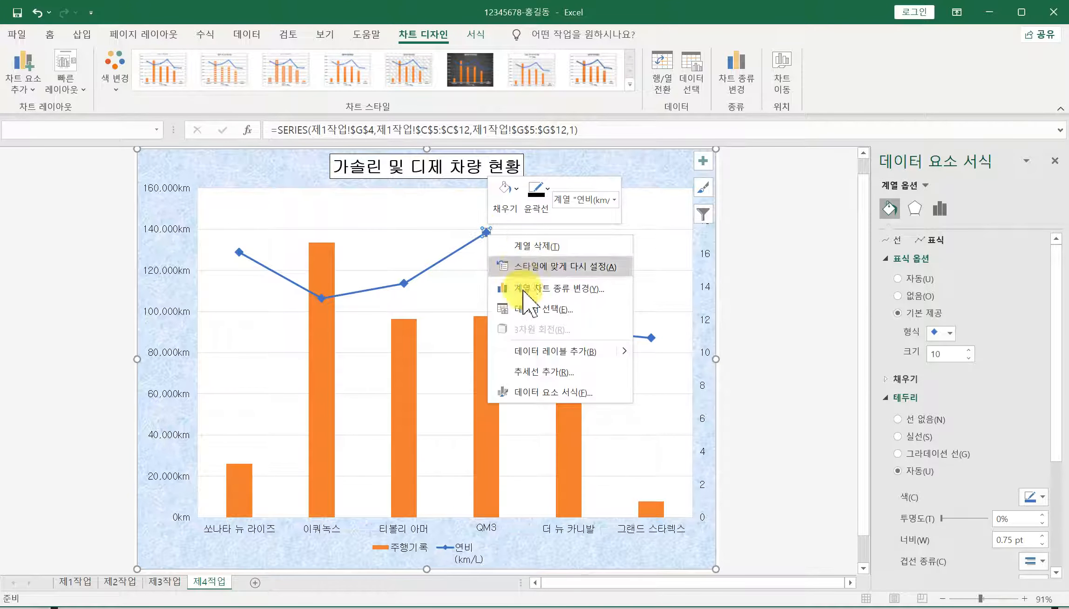
left_click(539, 352)
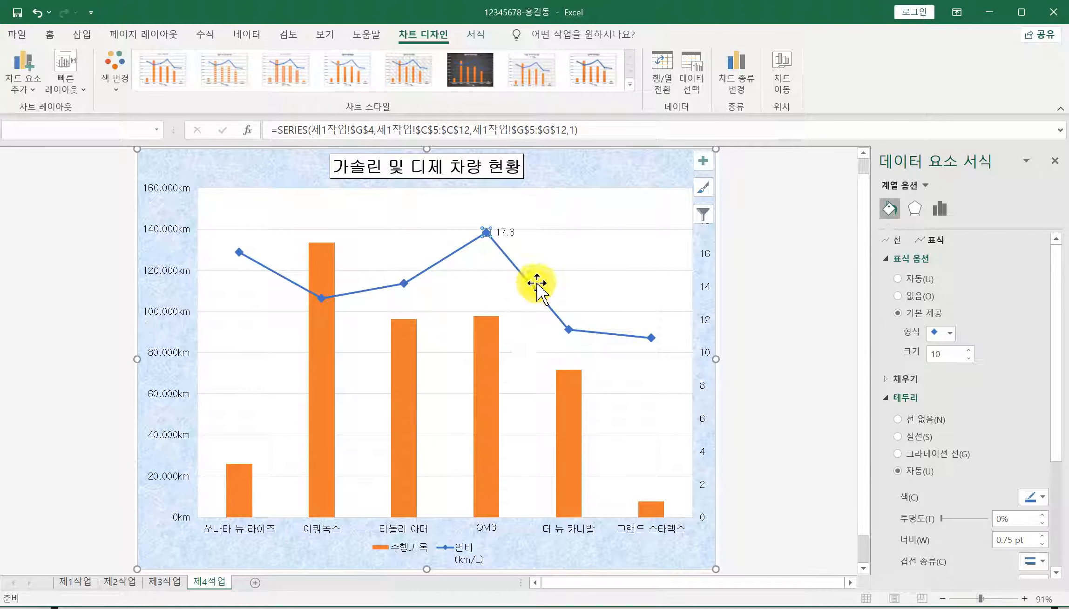
Step: Position the QM3 data label above its point (위쪽)
left_click(505, 232)
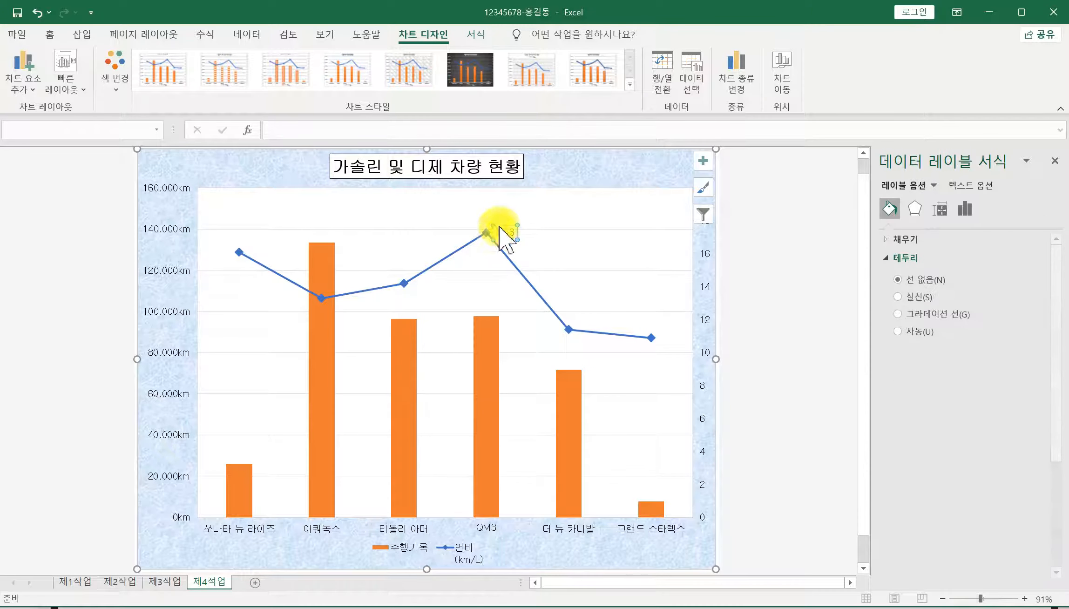
left_click(963, 209)
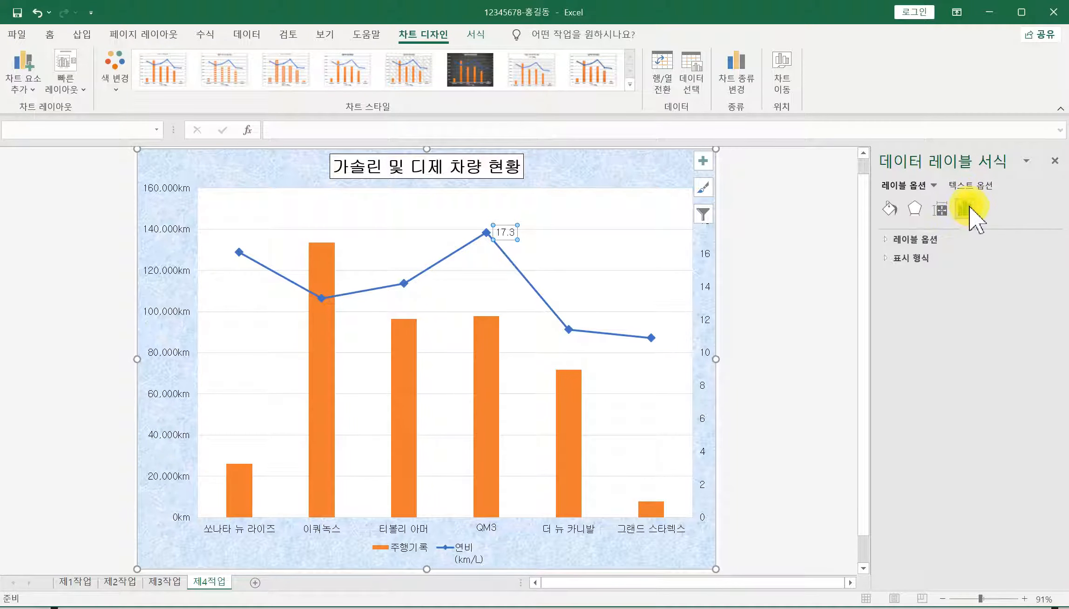
left_click(917, 239)
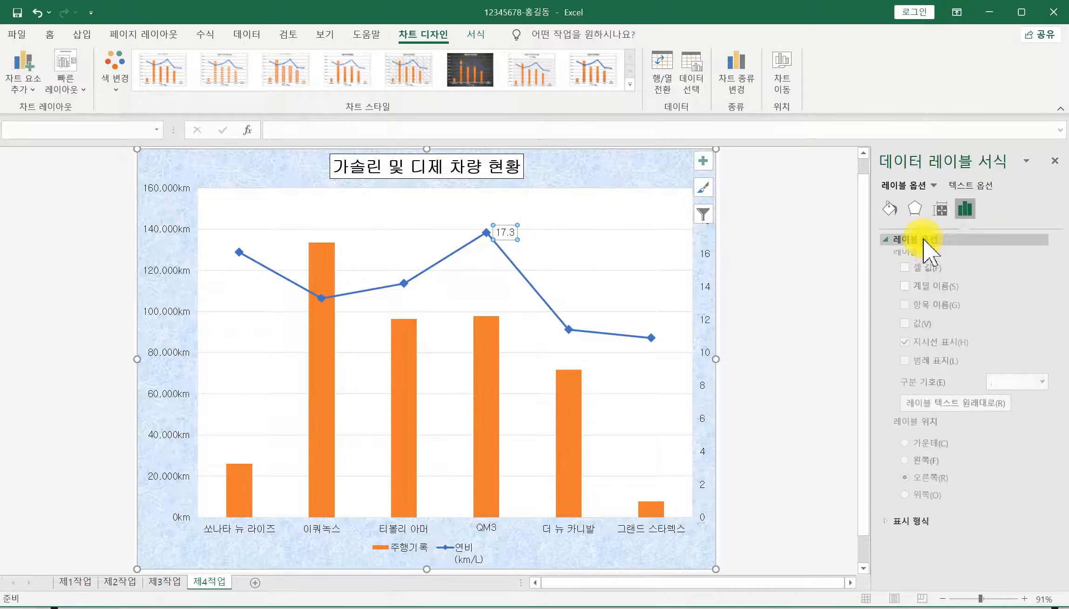
left_click(915, 240)
left_click(914, 239)
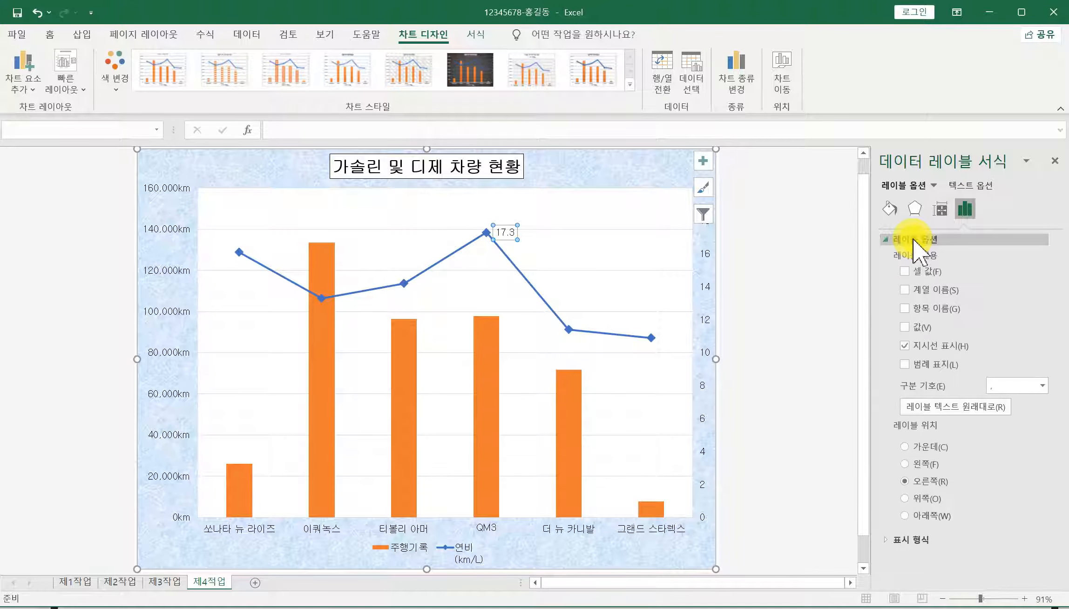
left_click(913, 240)
left_click(914, 240)
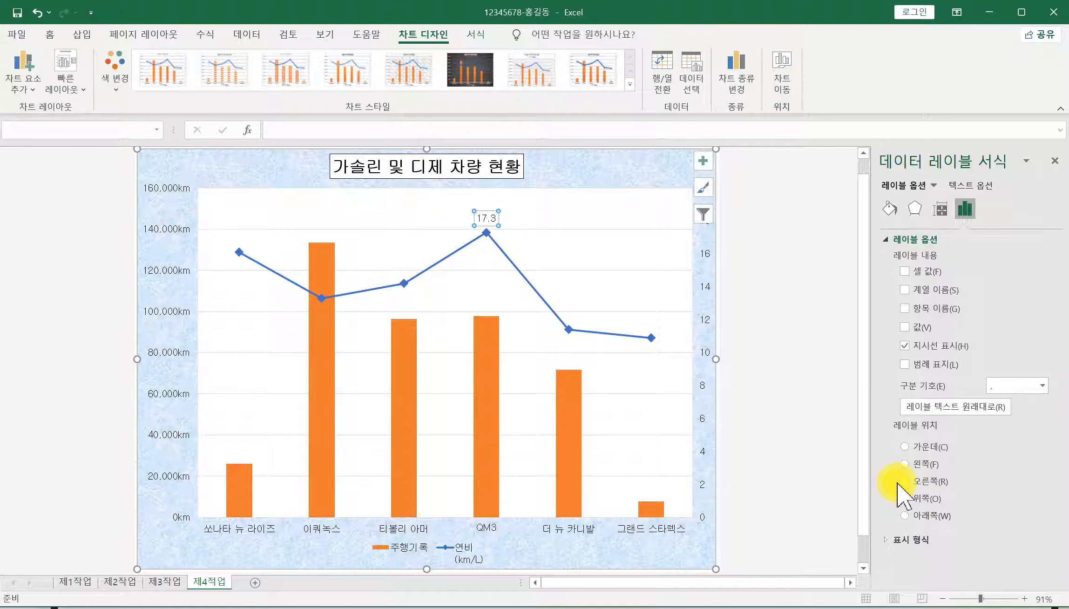
left_click(912, 498)
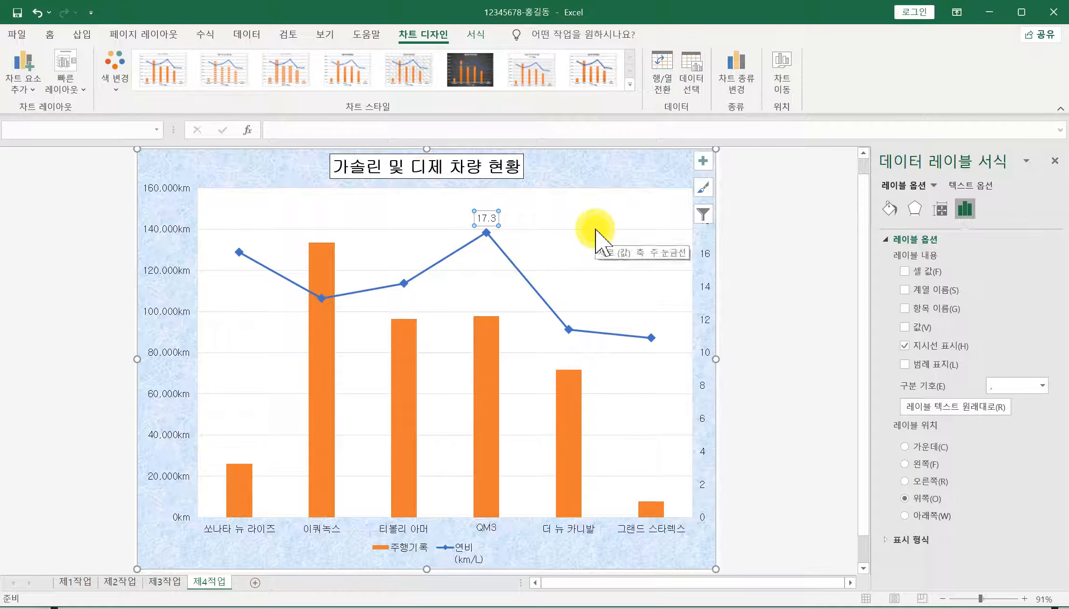
Step: Format the chart's major gridlines as black dashed lines
right_click(577, 271)
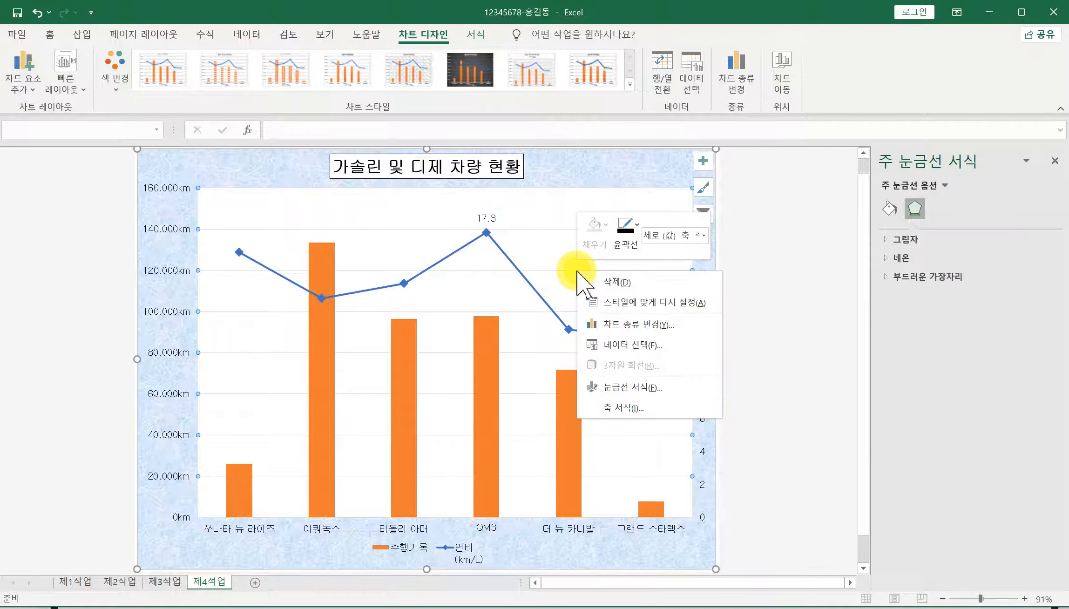
left_click(626, 245)
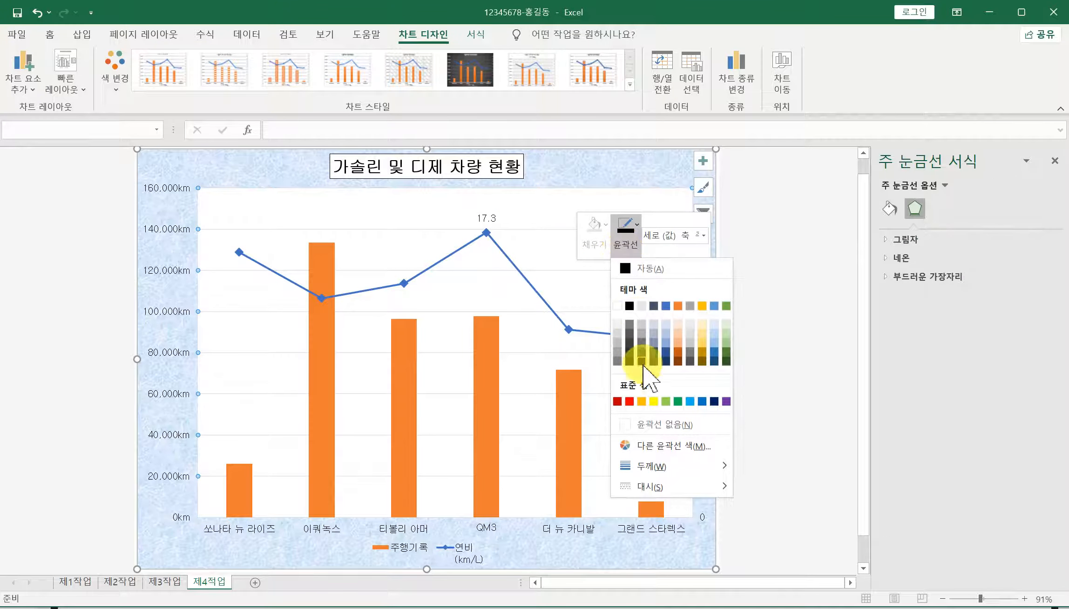
left_click(626, 231)
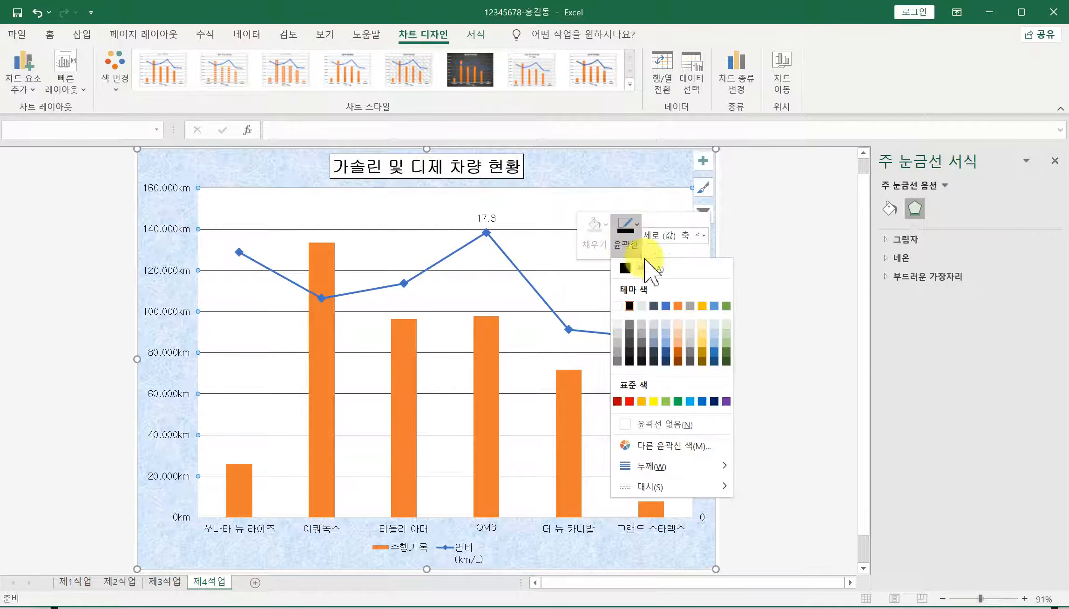
mouse_move(654, 486)
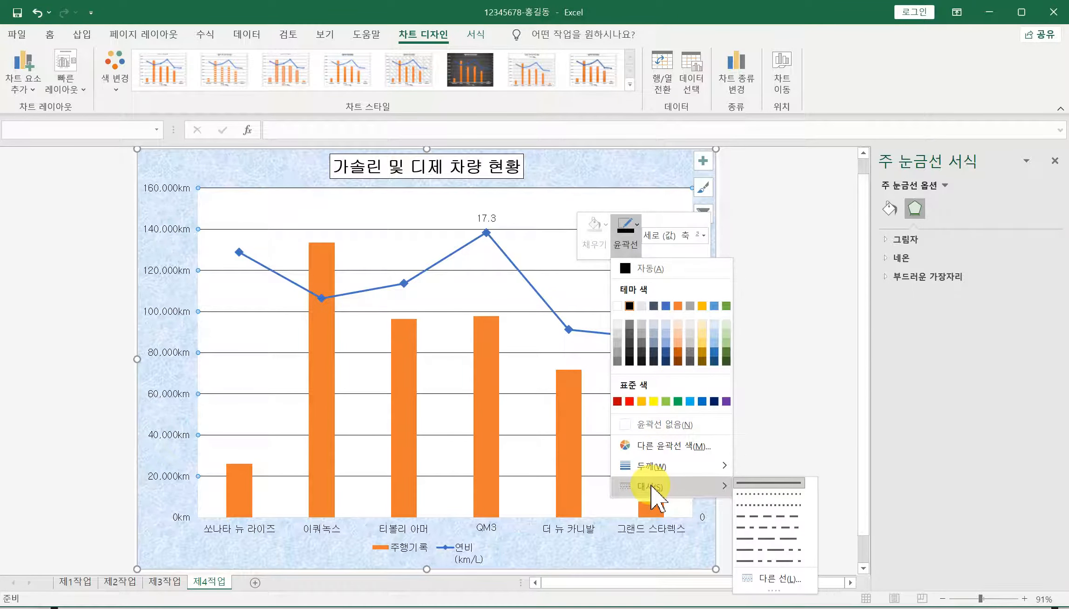
left_click(746, 516)
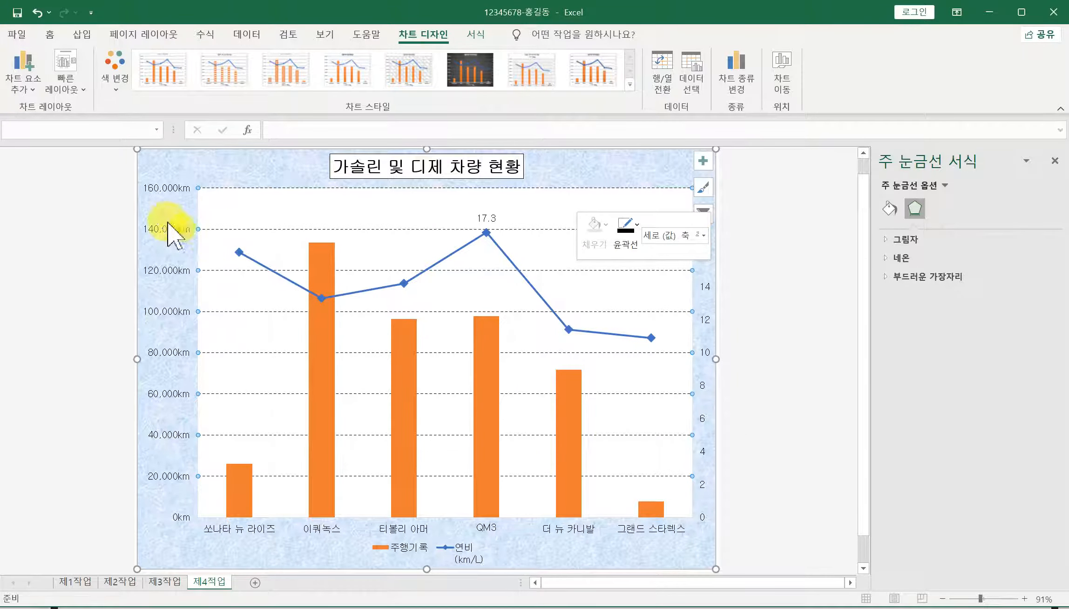
Step: Give the primary vertical (km) axis a solid black line and widen the formatting pane slightly
left_click(167, 188)
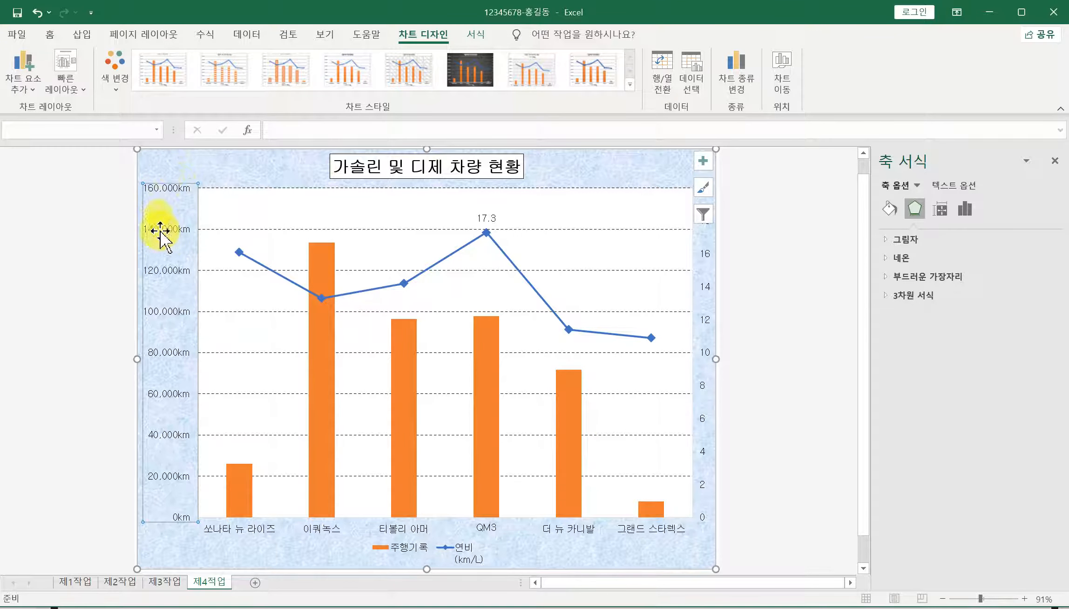
left_click(890, 209)
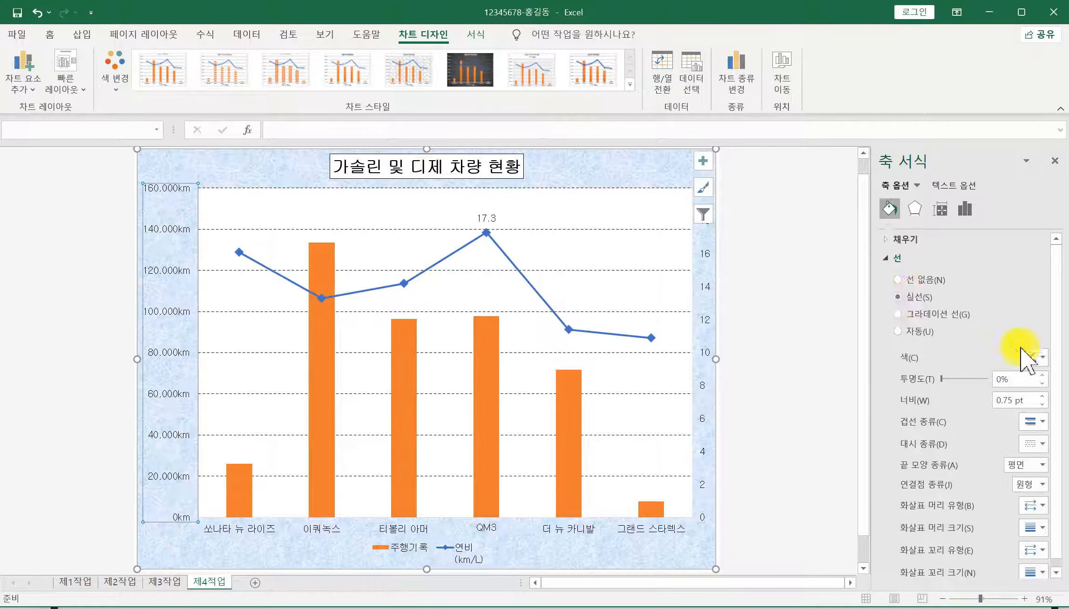
left_click(1035, 357)
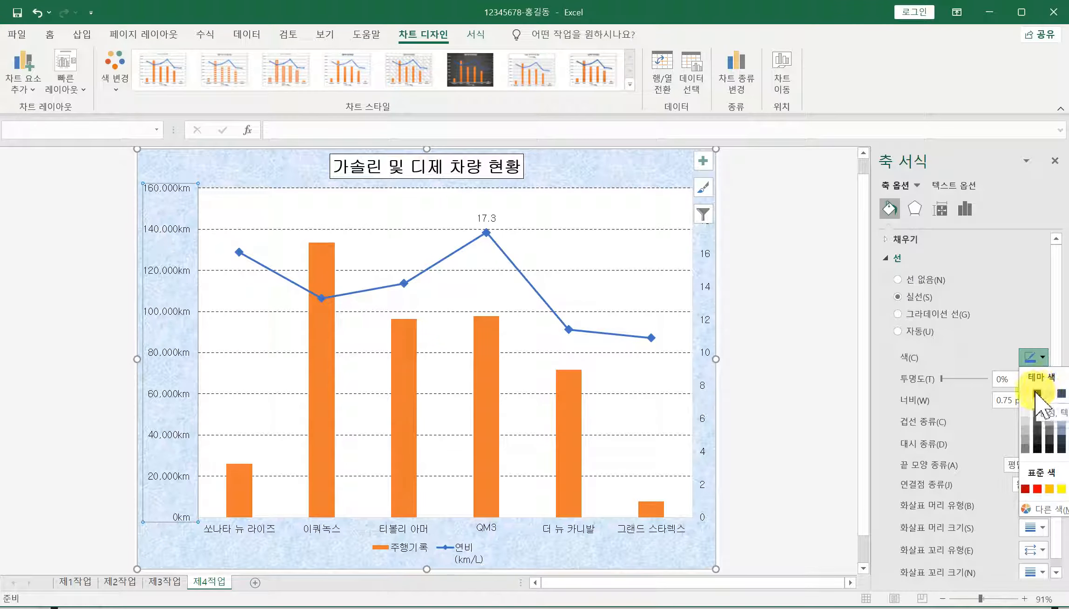
left_click(1037, 394)
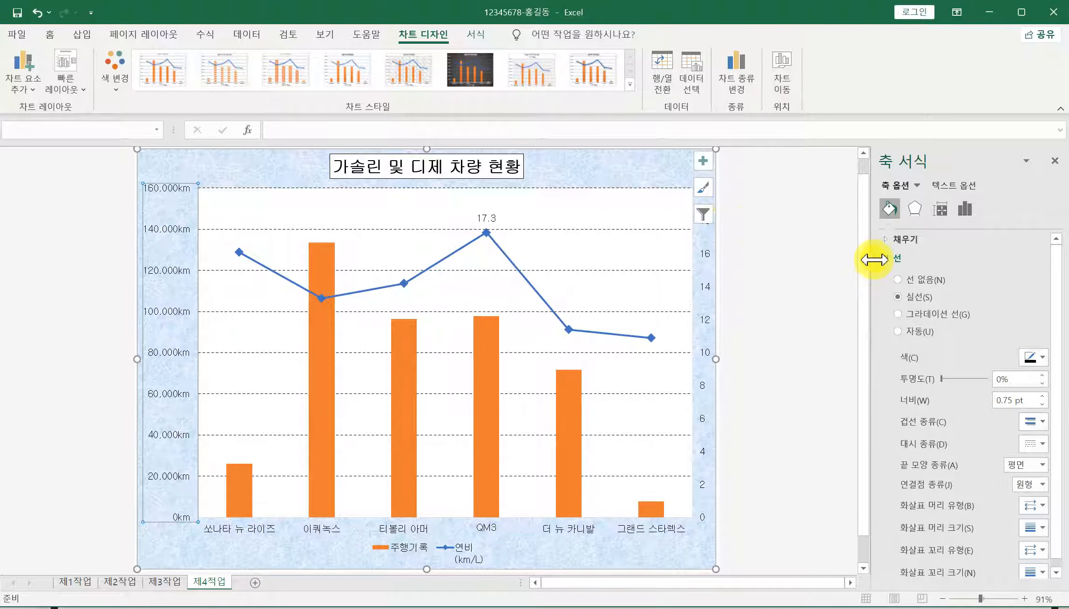
left_click_drag(873, 256, 854, 256)
left_click(755, 252)
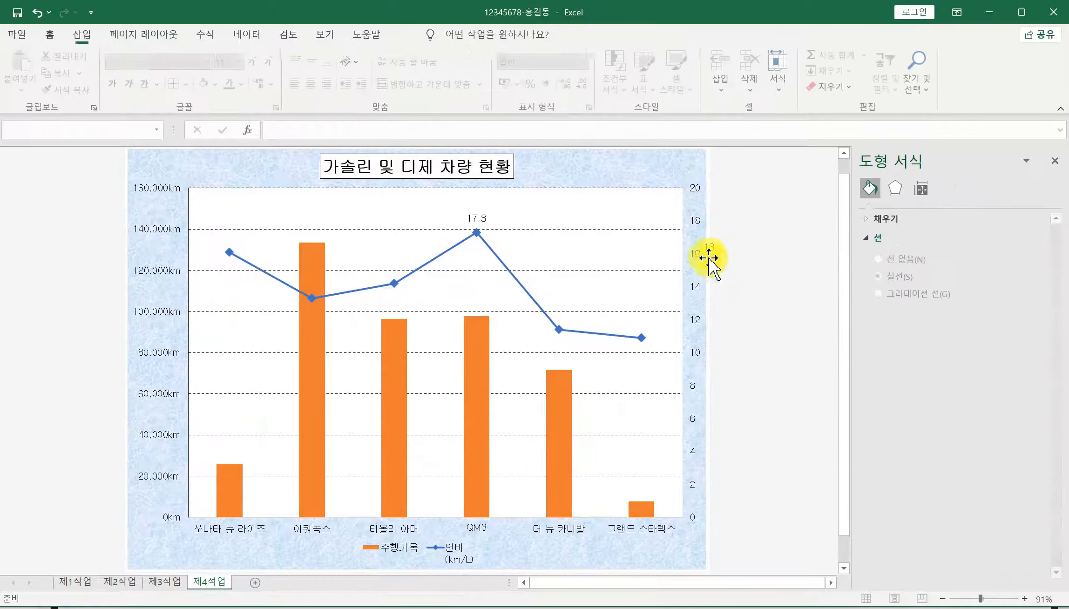
Step: Give the secondary vertical axis a solid black line
left_click(701, 221)
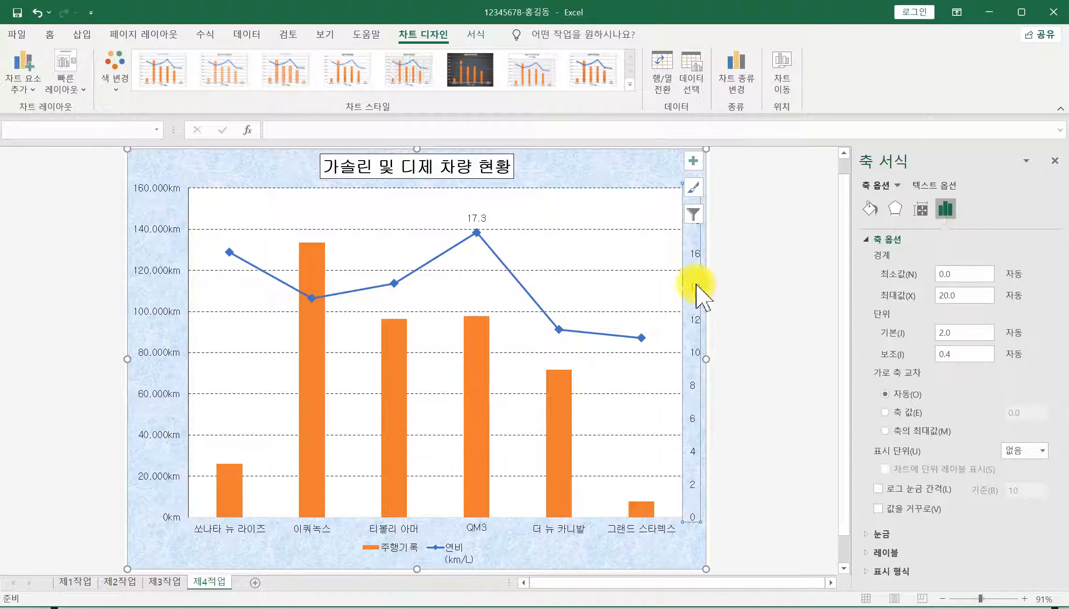
left_click(868, 210)
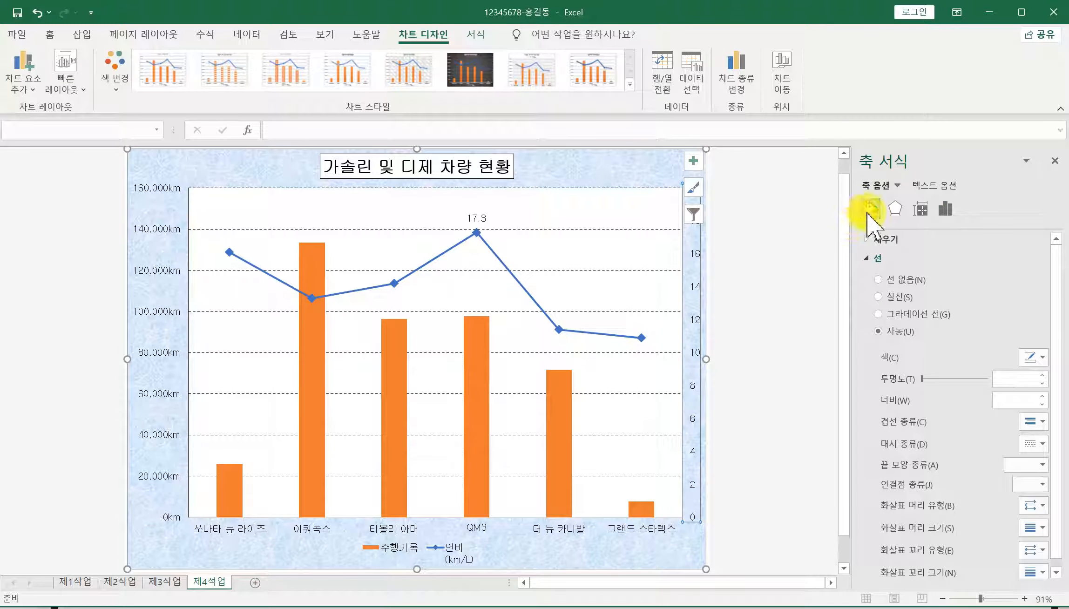
left_click(880, 296)
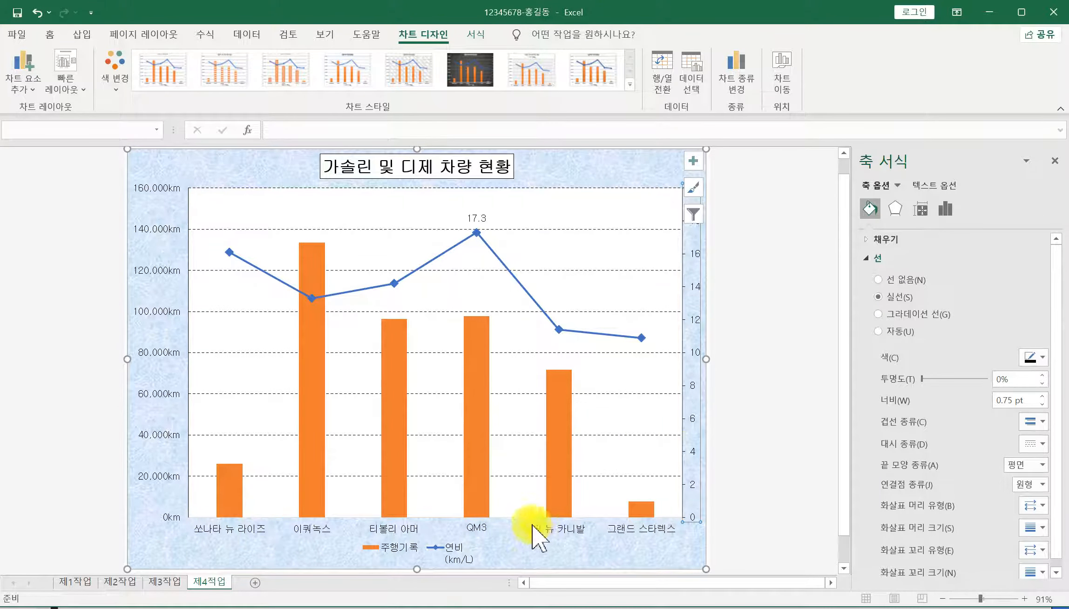
left_click(551, 523)
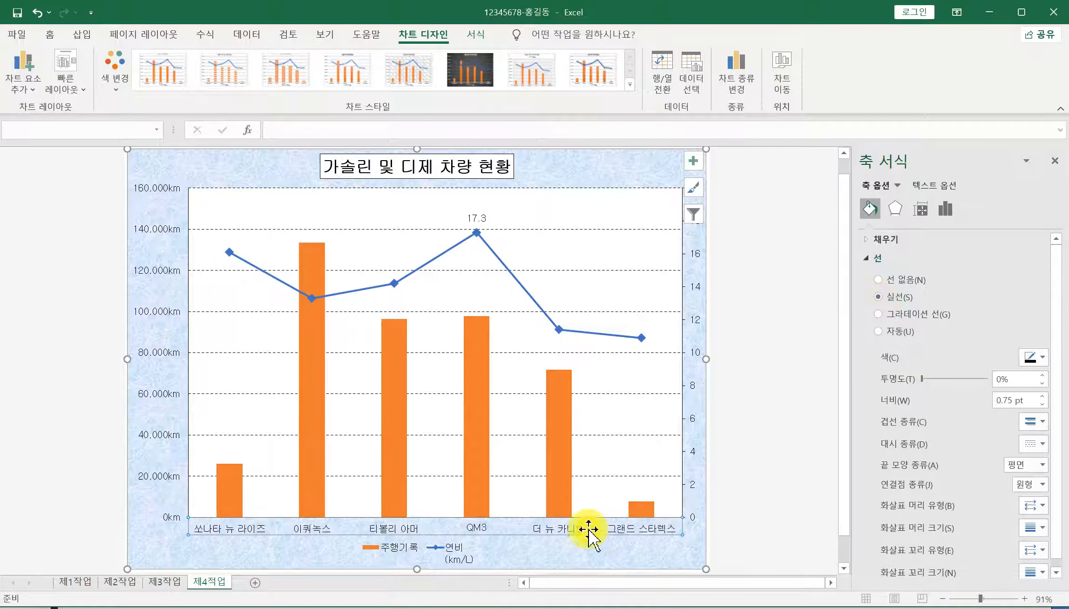
Step: Set the major unit of the chart's secondary vertical axis to 5
left_click(694, 261)
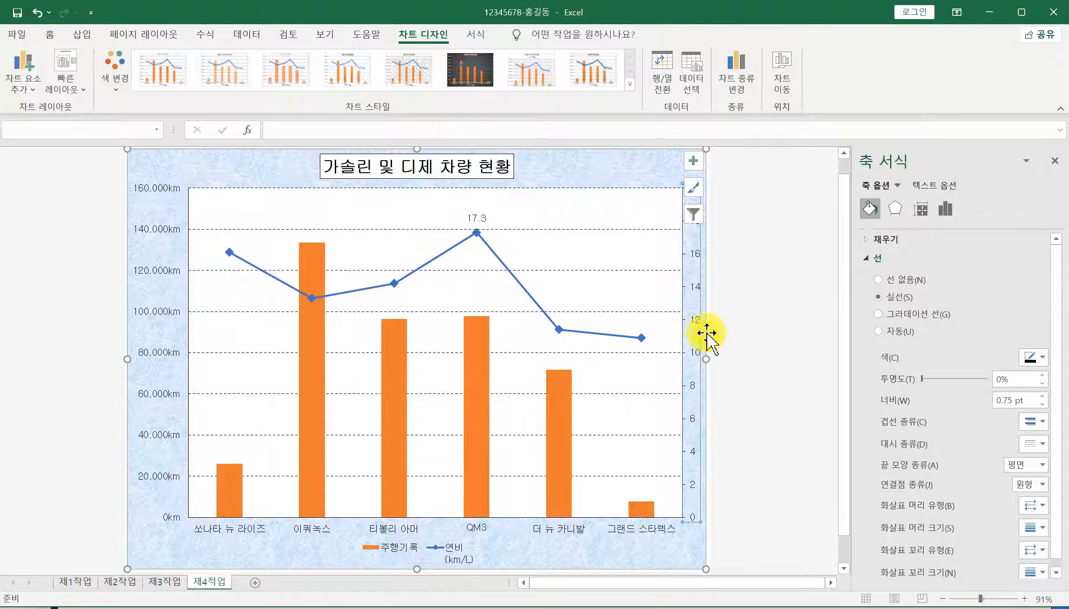
left_click(945, 211)
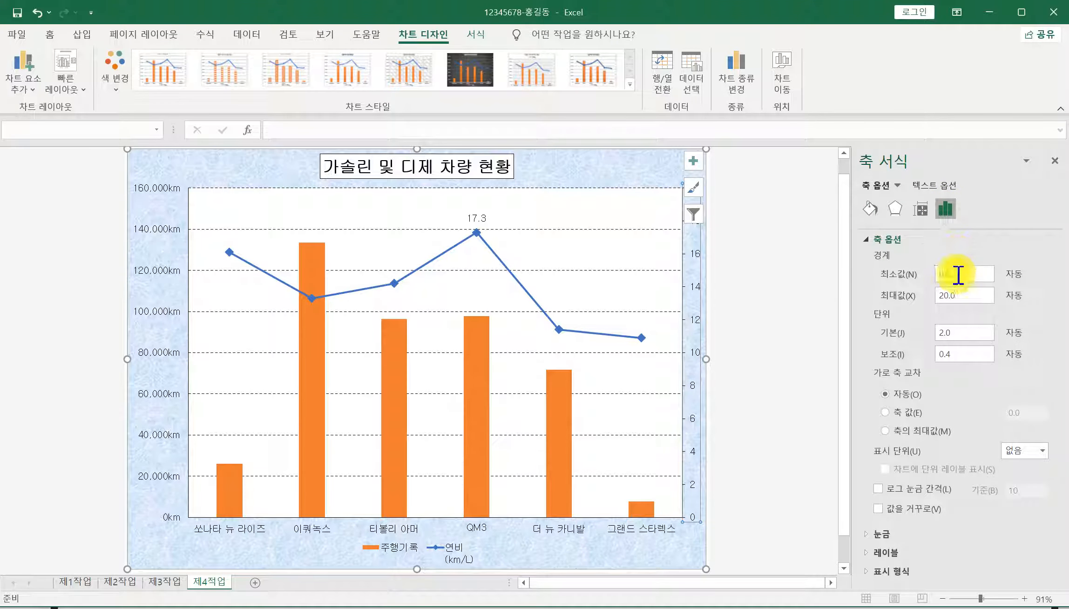
left_click_drag(958, 275, 940, 310)
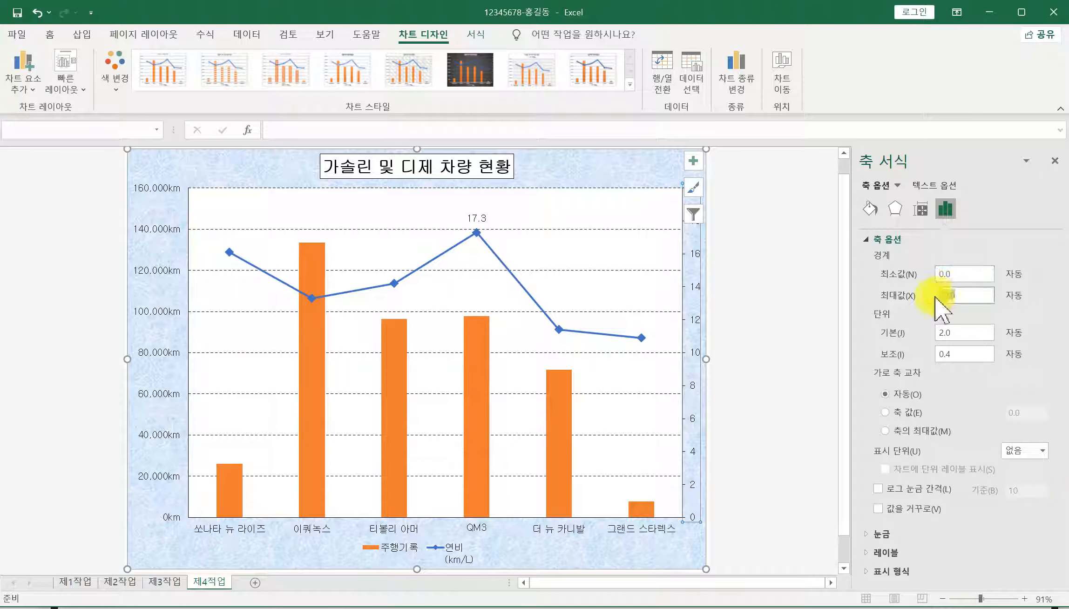
left_click_drag(954, 333, 905, 337)
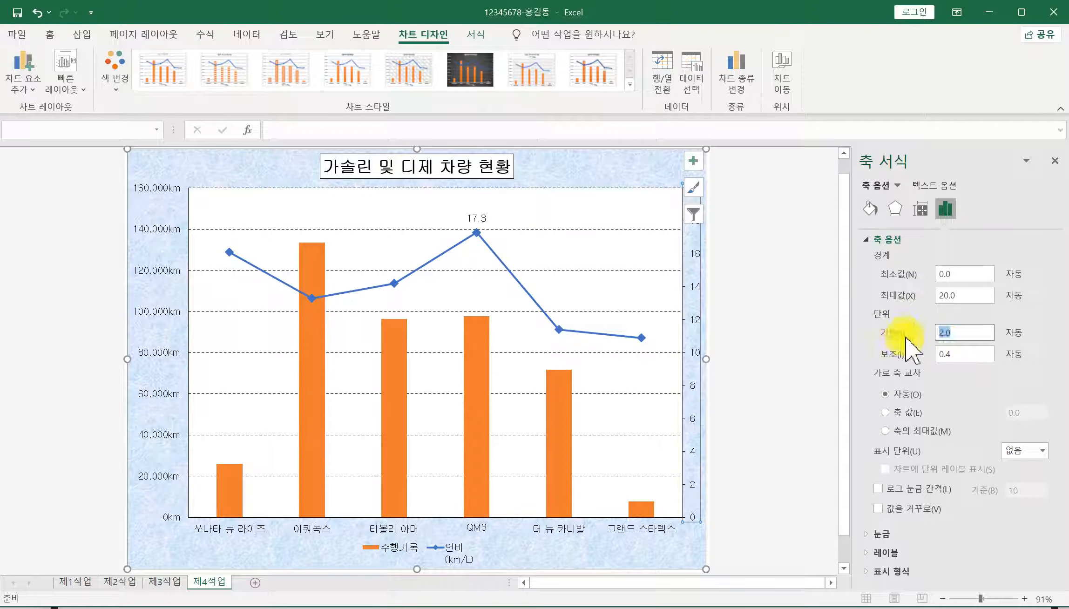
key("Return")
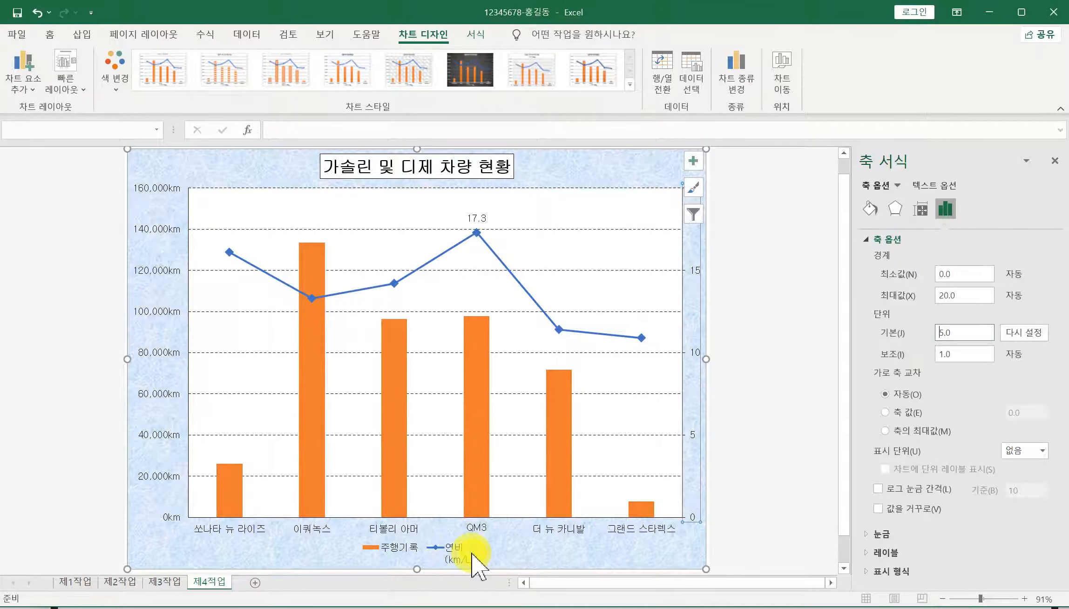
right_click(509, 552)
right_click(455, 552)
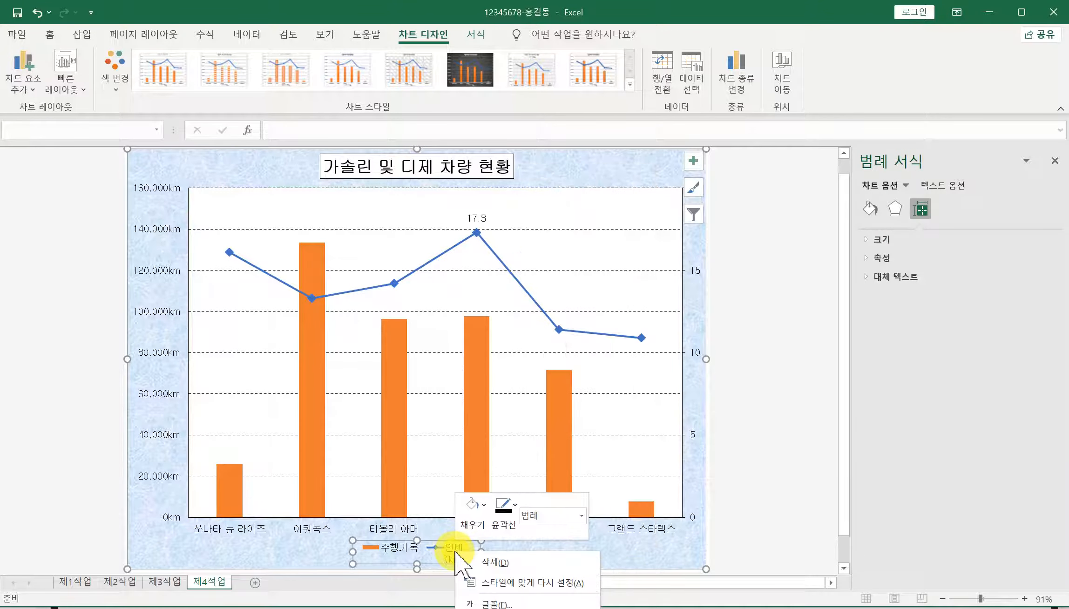
right_click(449, 292)
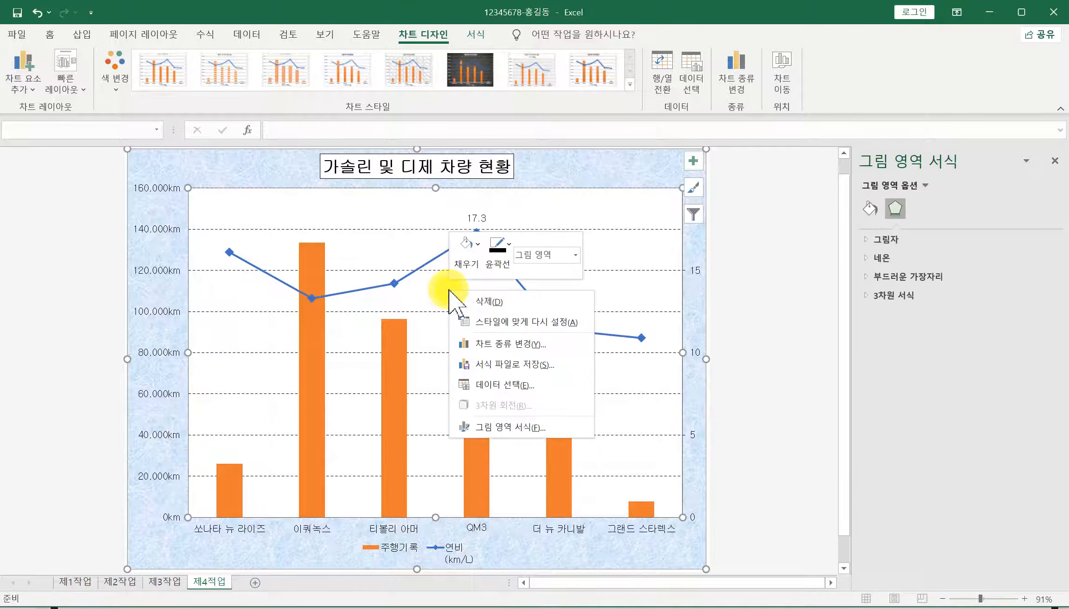
right_click(587, 172)
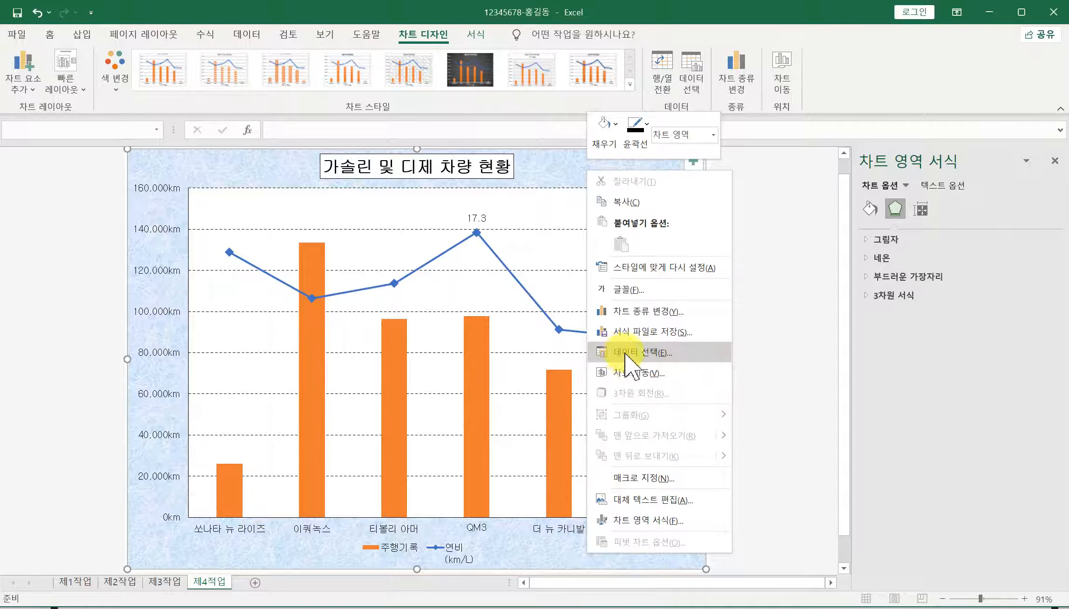
right_click(457, 554)
Step: Edit the chart's data source so the fuel-economy line series is named 연비(km/L) on one line in the legend
right_click(432, 360)
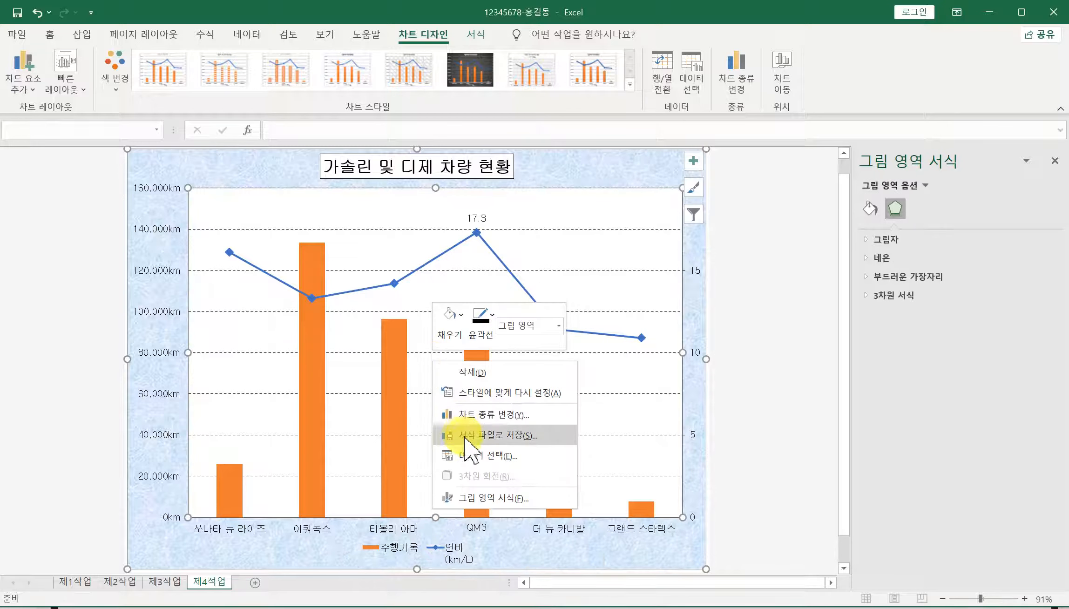
left_click(515, 458)
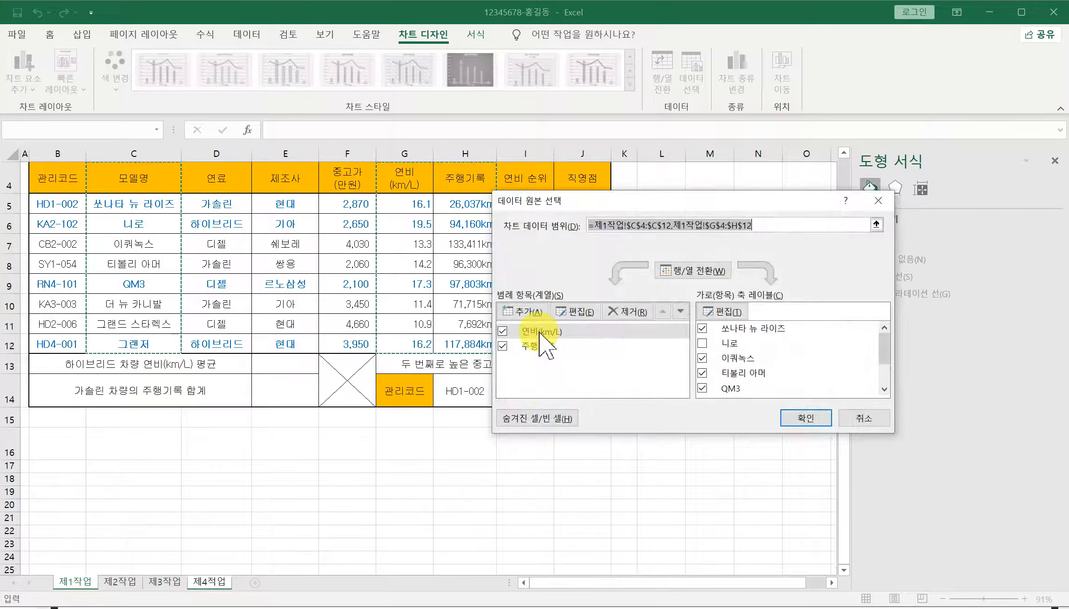
left_click(540, 332)
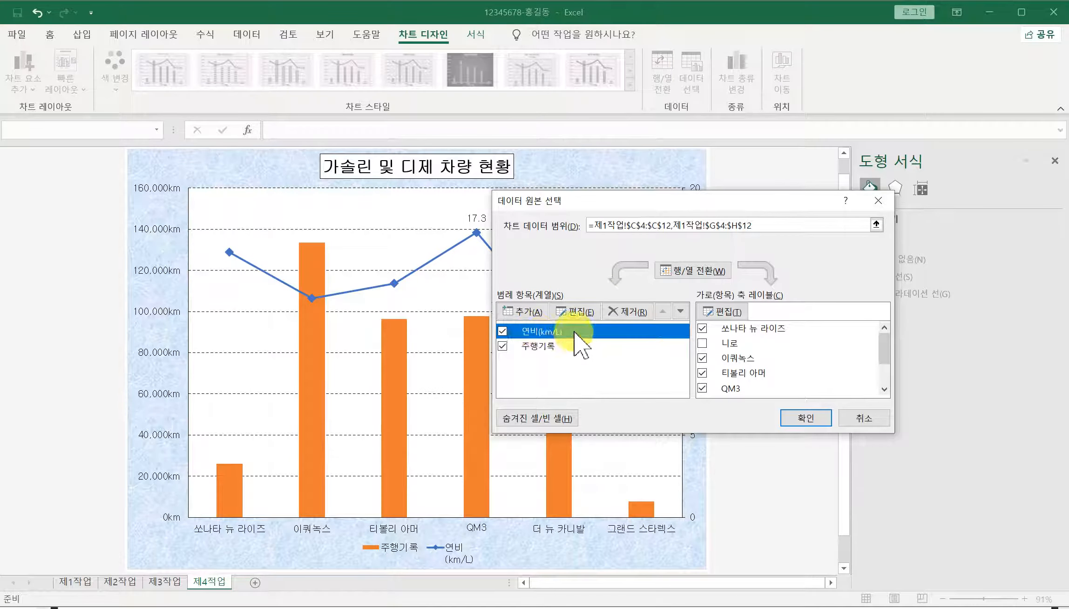
left_click(502, 332)
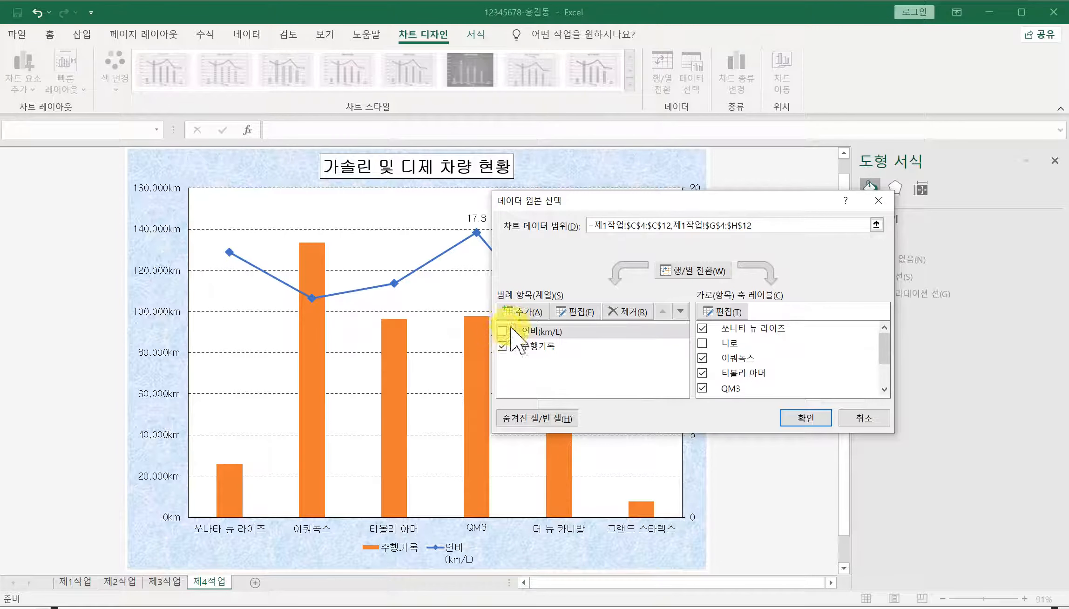
left_click(502, 332)
left_click(563, 331)
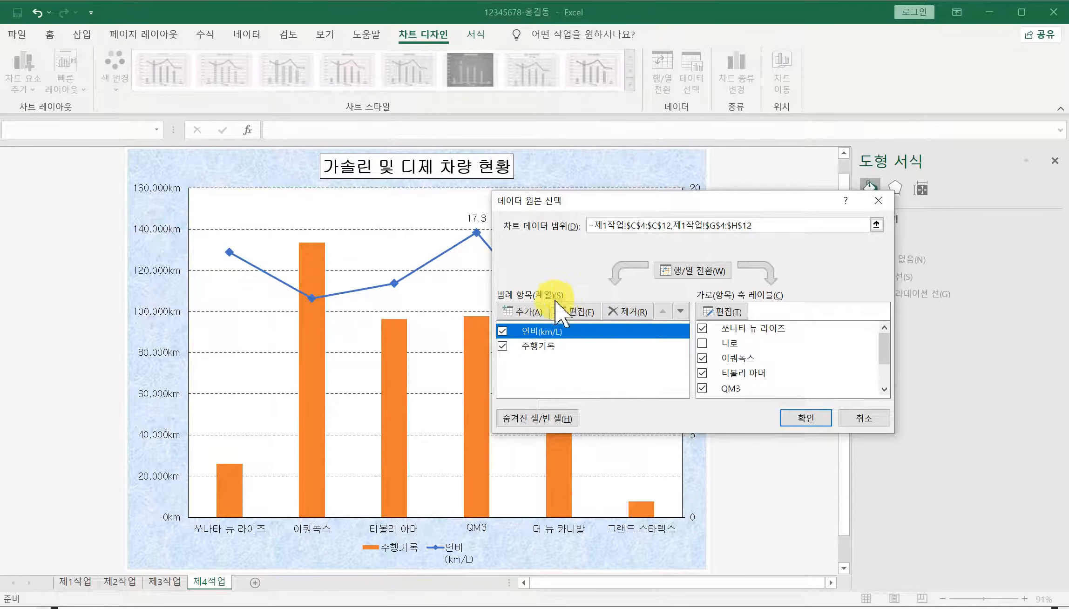
left_click(582, 312)
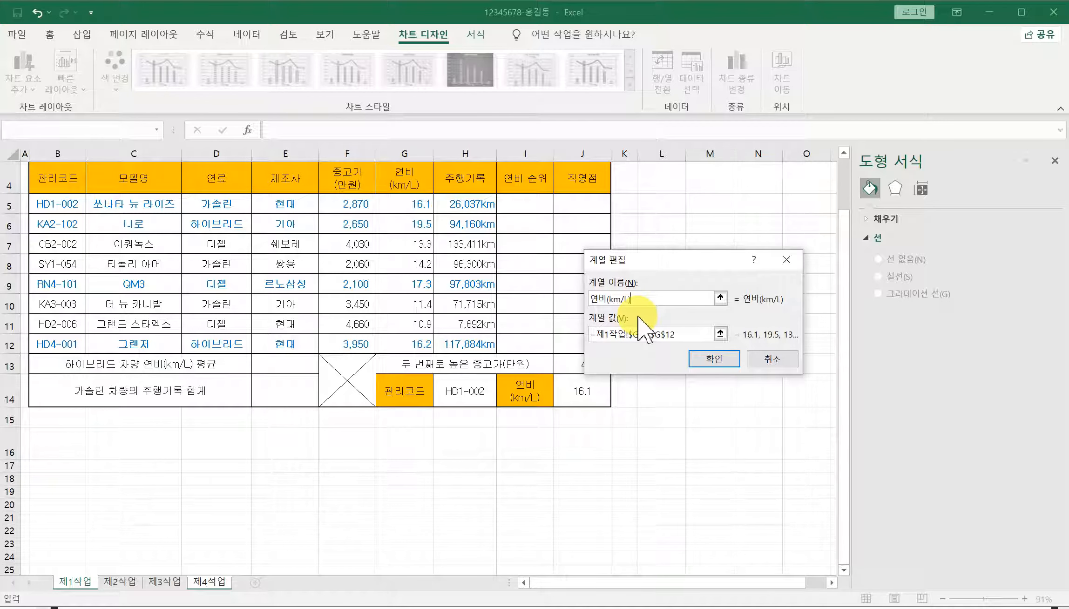
left_click(713, 359)
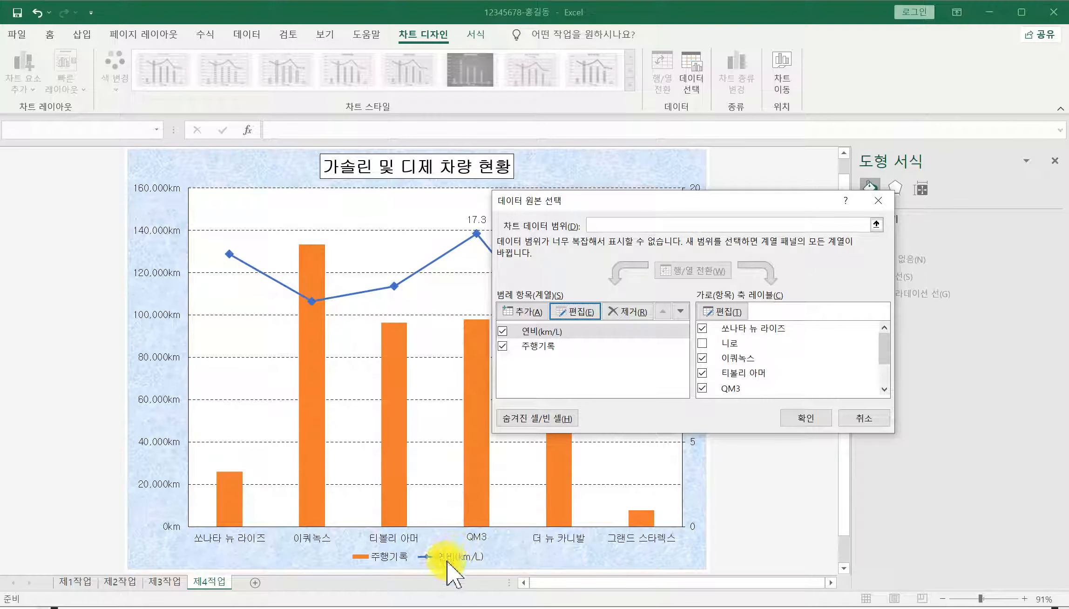
left_click(809, 420)
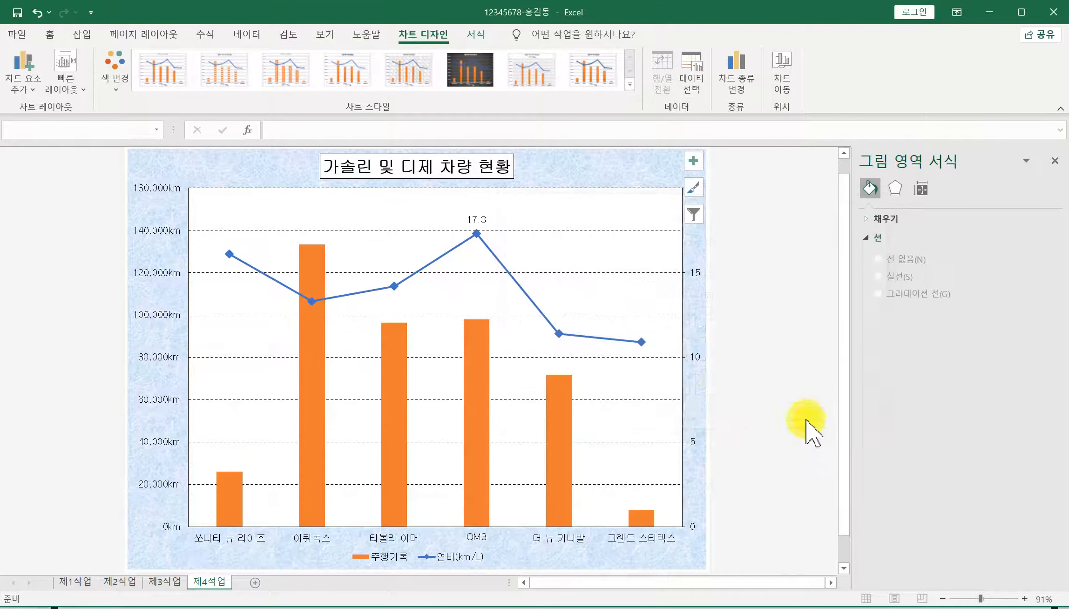
Step: Insert a rounded rectangular callout beneath the chart title, enlarge it for a short label and aim its pointer at the 이쿼녹스 column
left_click(87, 35)
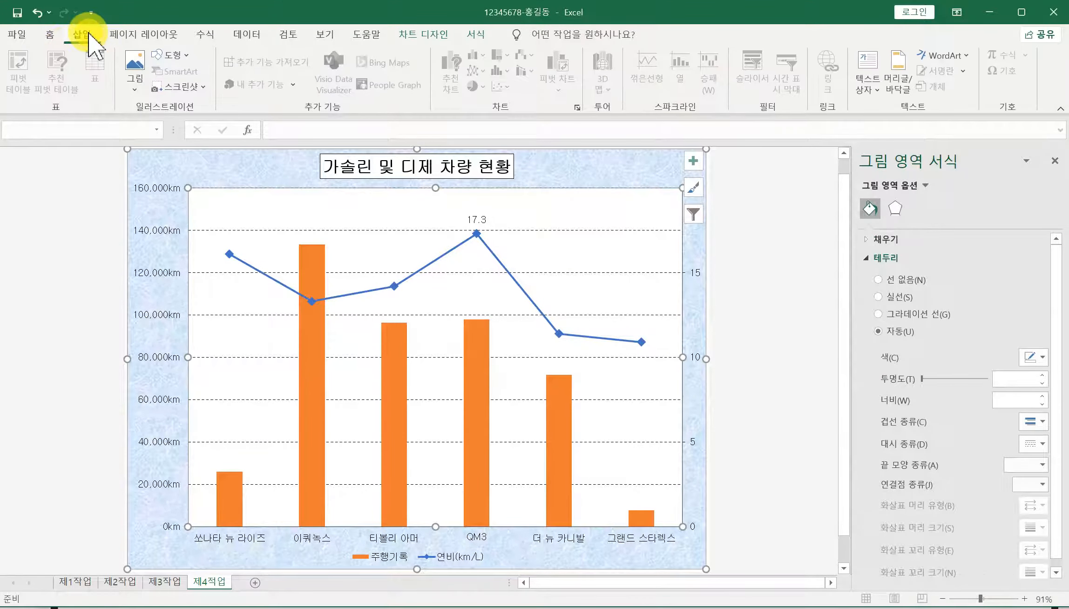
left_click(185, 56)
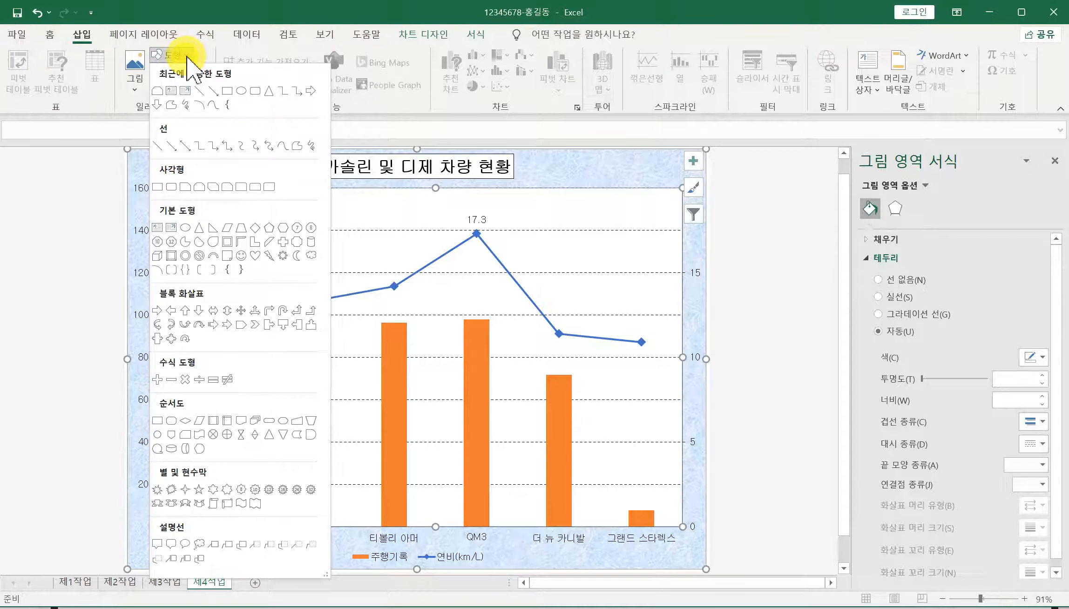
left_click(171, 546)
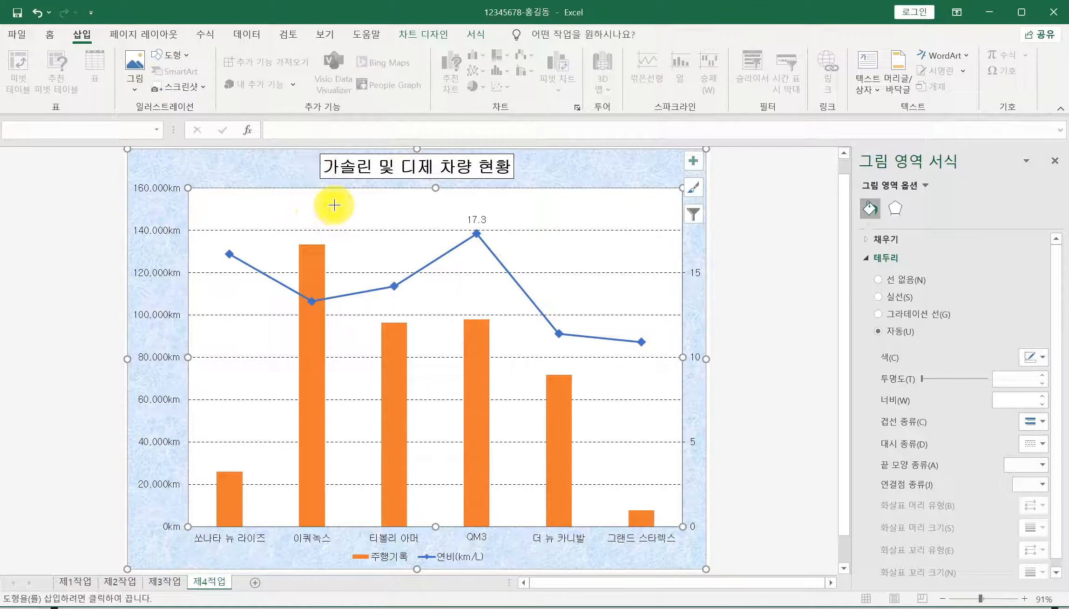
left_click_drag(348, 200, 352, 215)
left_click(413, 231)
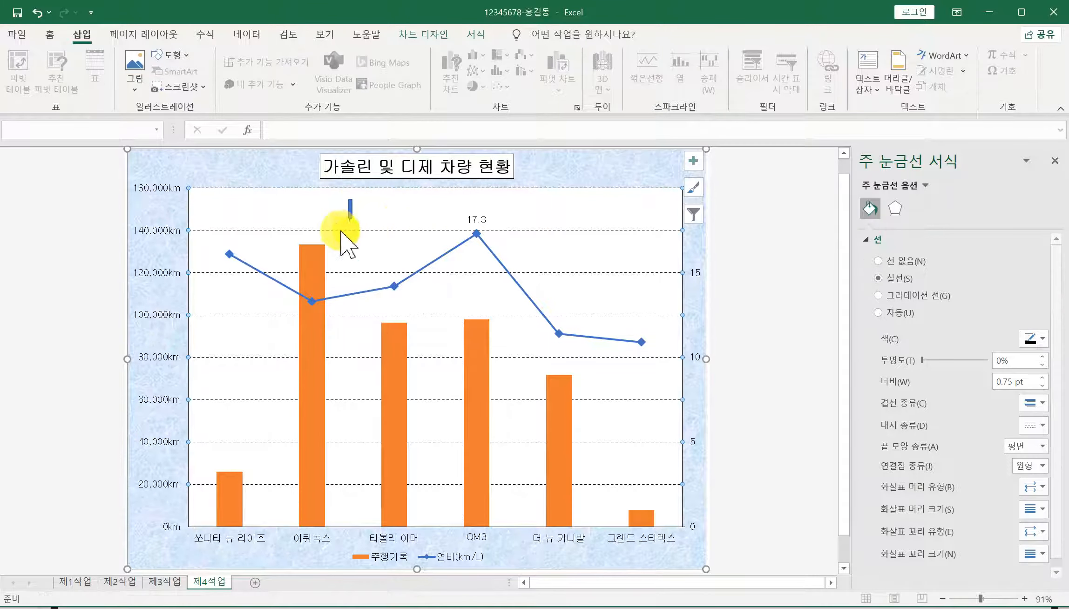
left_click(353, 212)
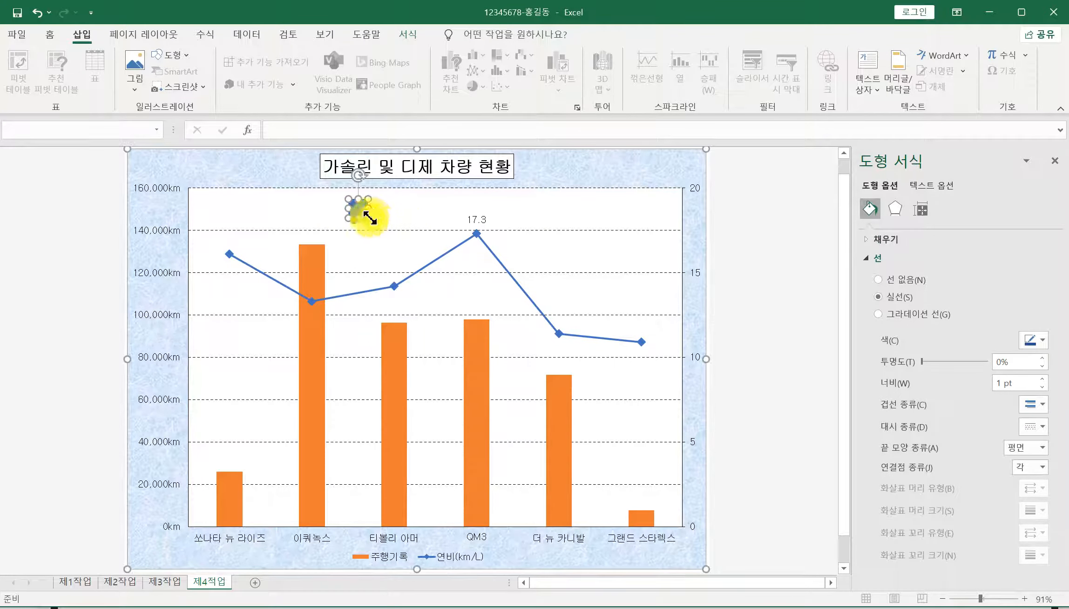
left_click_drag(354, 216, 326, 230)
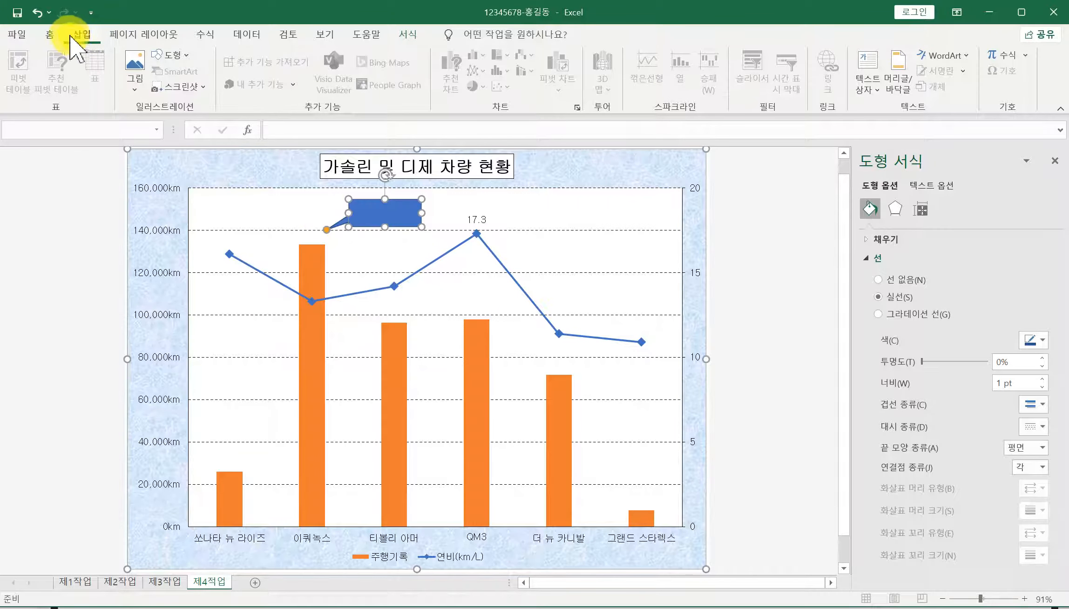
Step: Center the callout's text vertically and horizontally and fill the shape with white
left_click(50, 34)
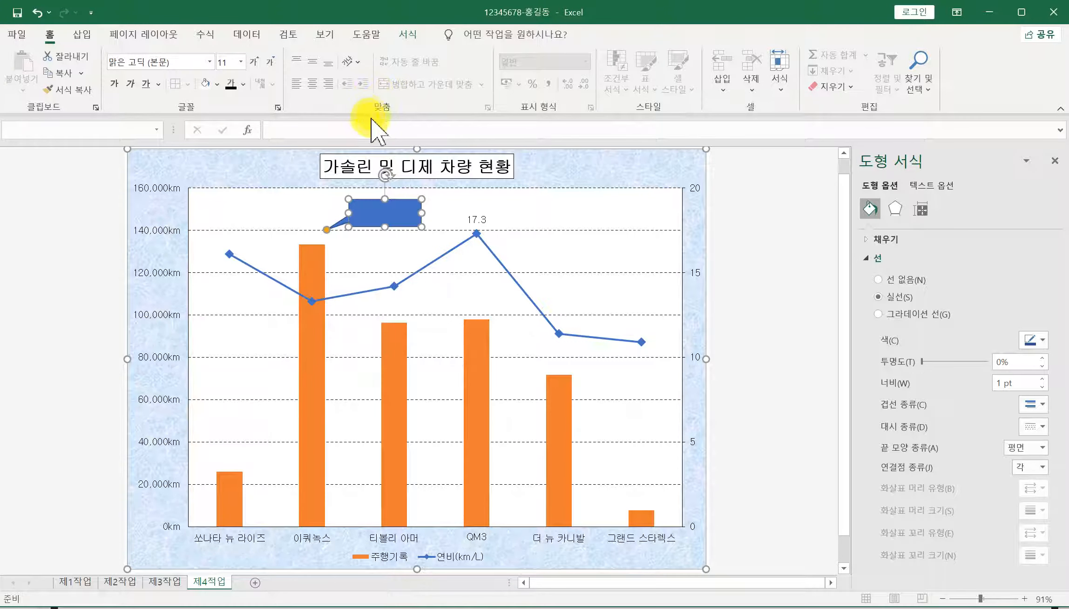
left_click(312, 60)
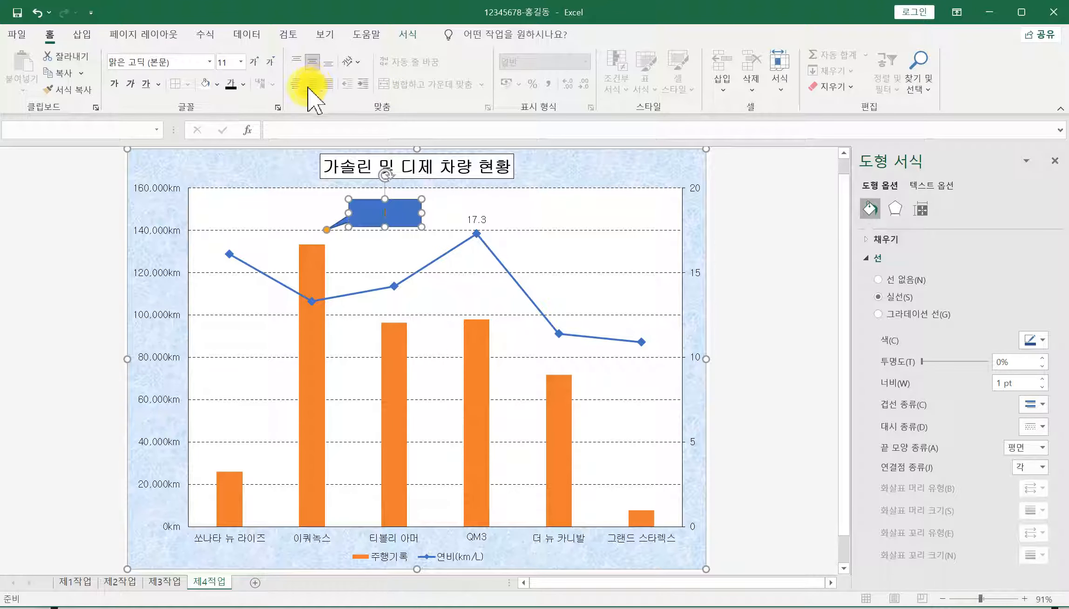
left_click(310, 85)
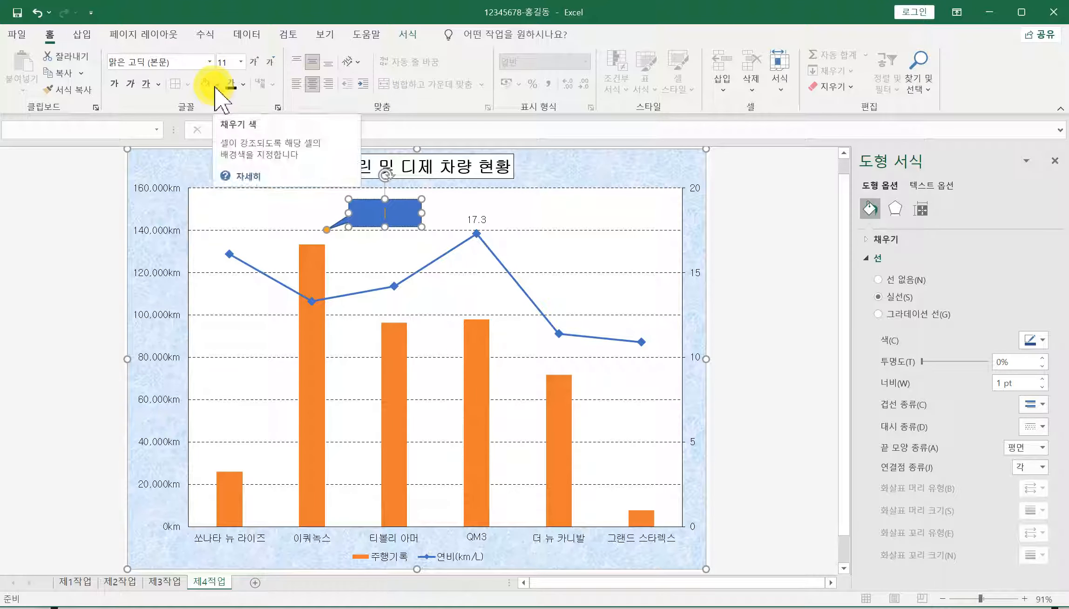
left_click(217, 85)
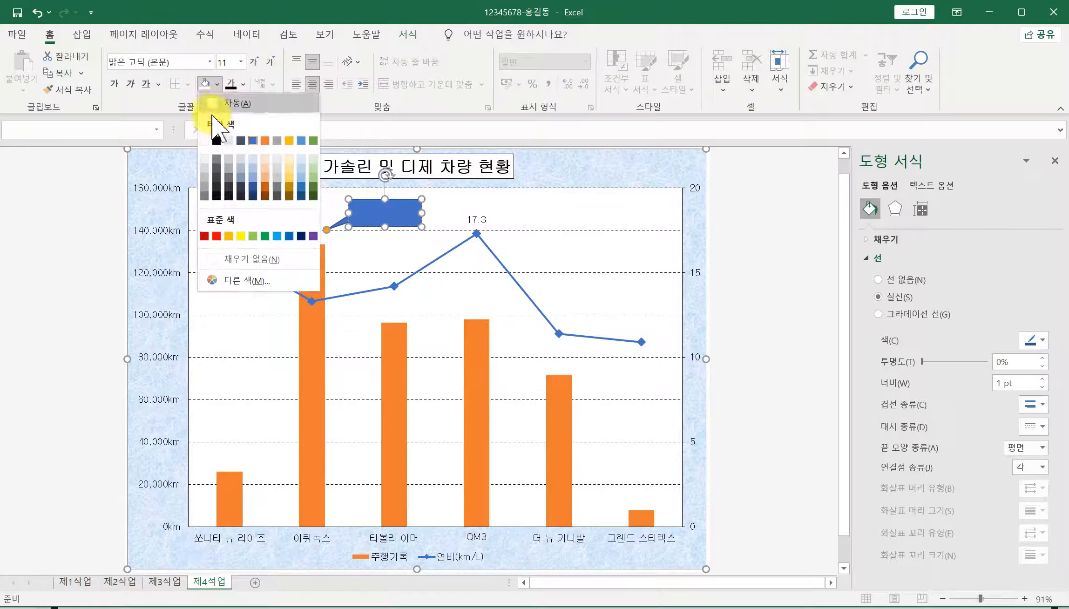
left_click(203, 141)
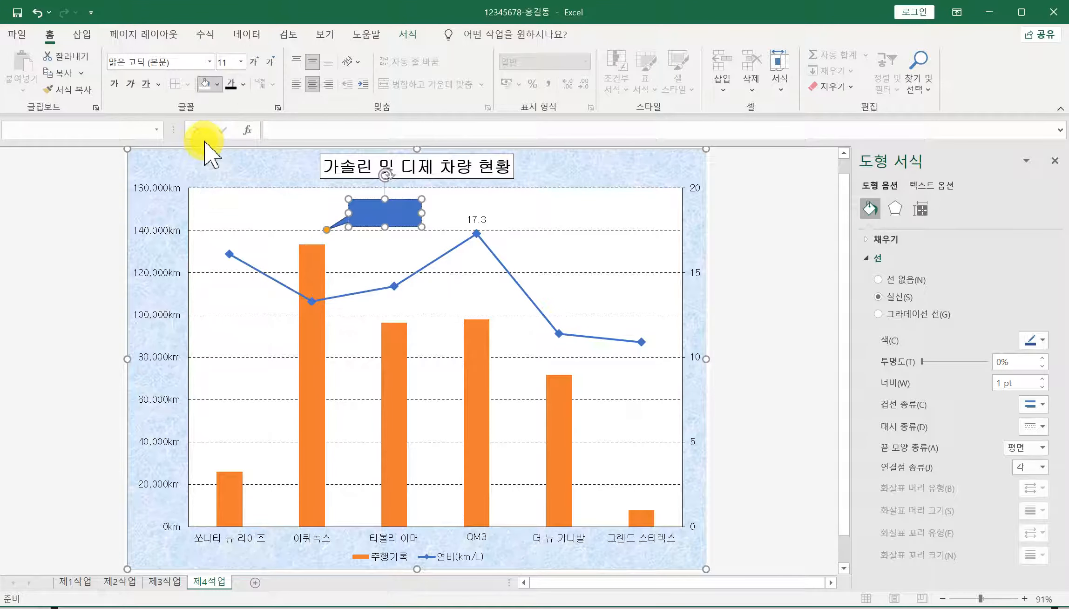
Step: Set the callout's text to black 굴림 and enter 소형 SUV in it
left_click(244, 86)
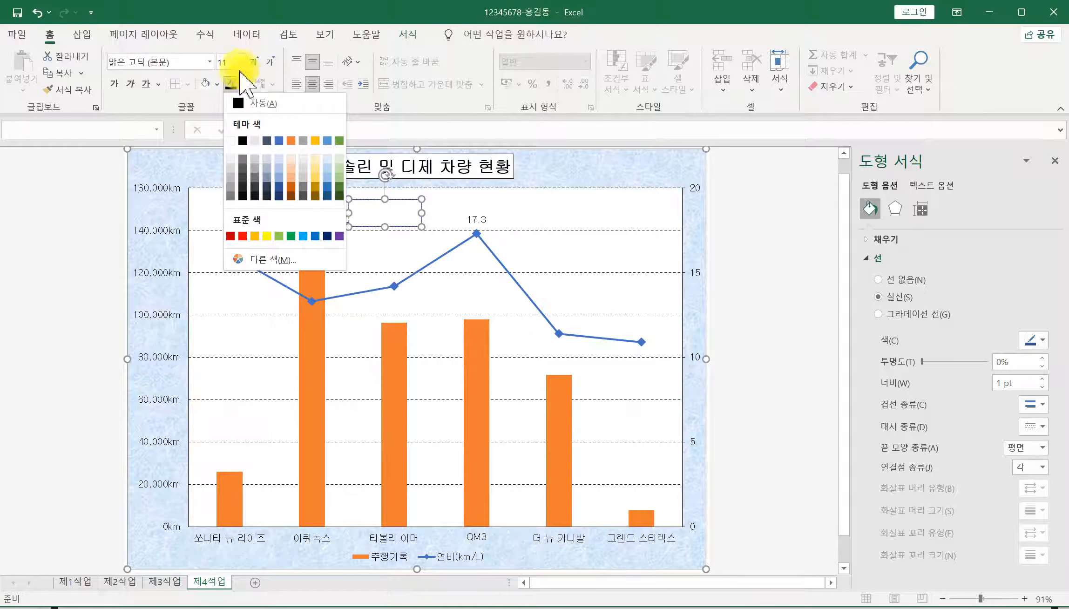
left_click(243, 140)
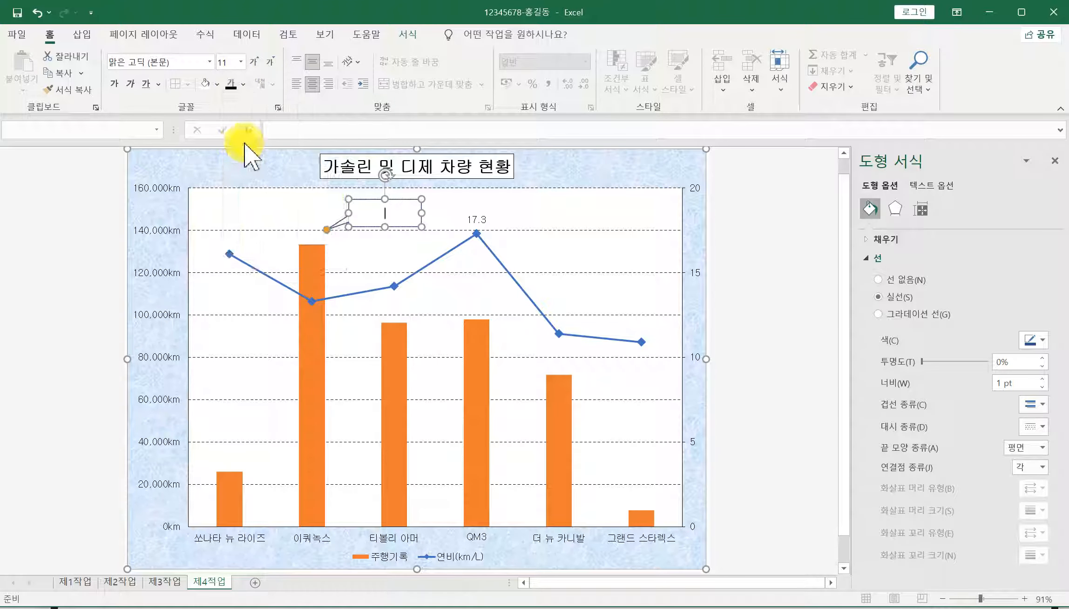
left_click(210, 62)
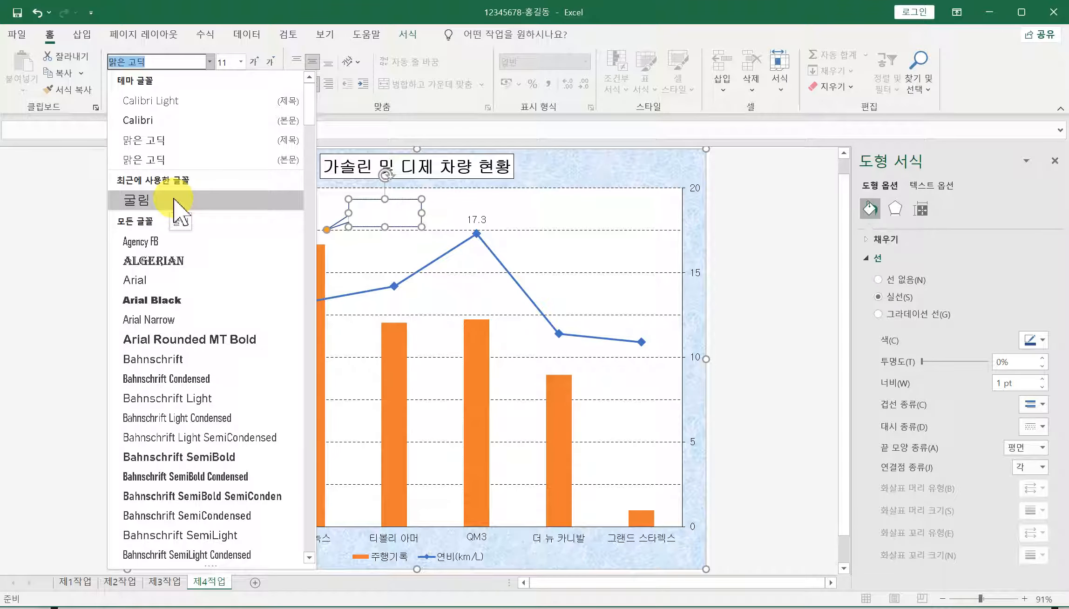
left_click(140, 204)
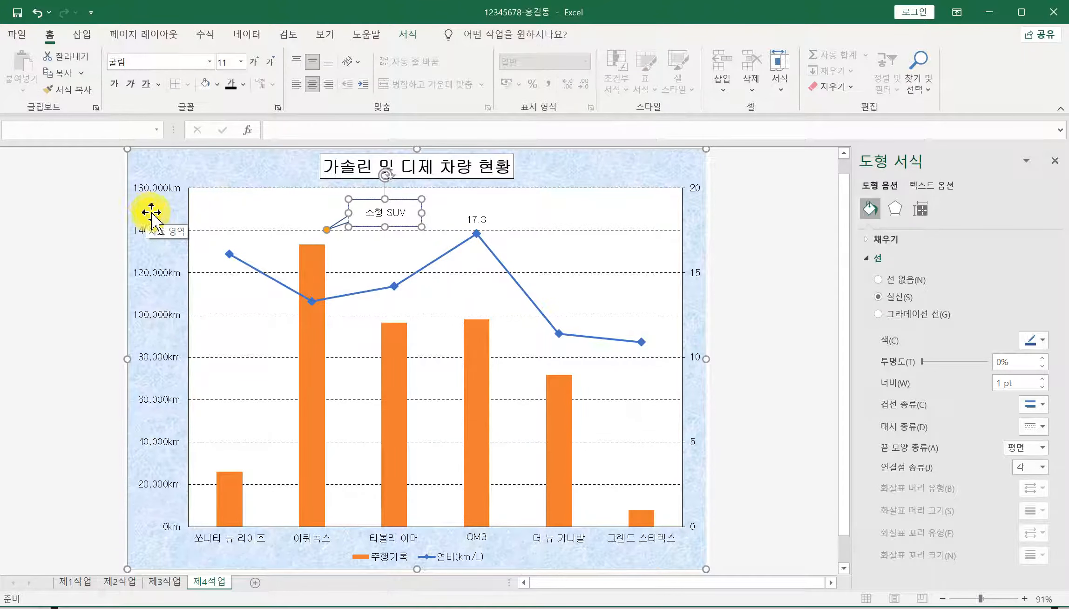
Step: Switch to the exam PDF in ezPDF Editor and read the function instructions for the 제1작업 sheet
left_click(396, 607)
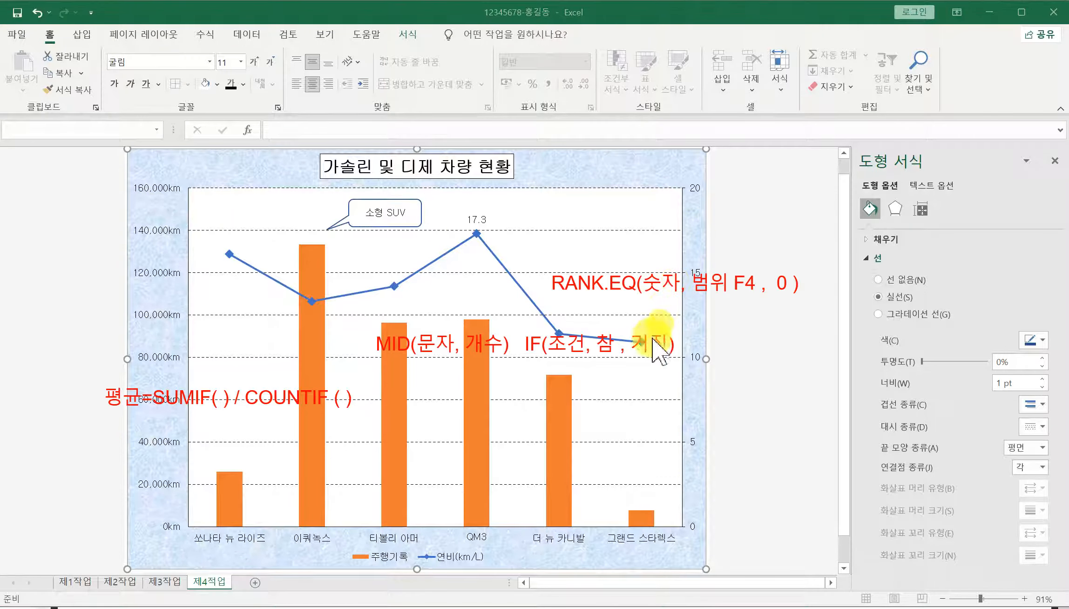
left_click(396, 607)
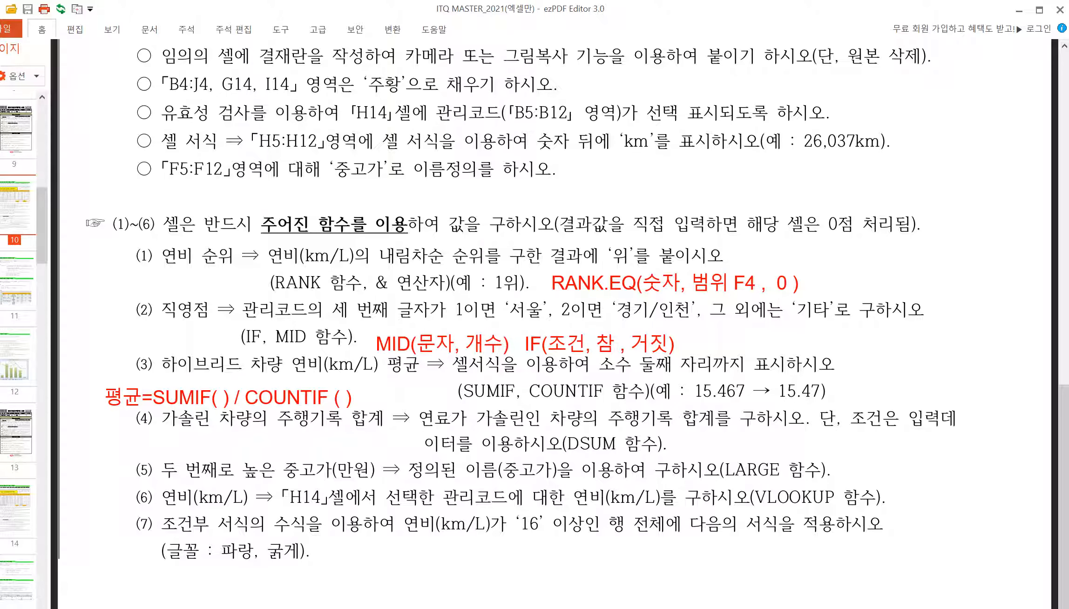
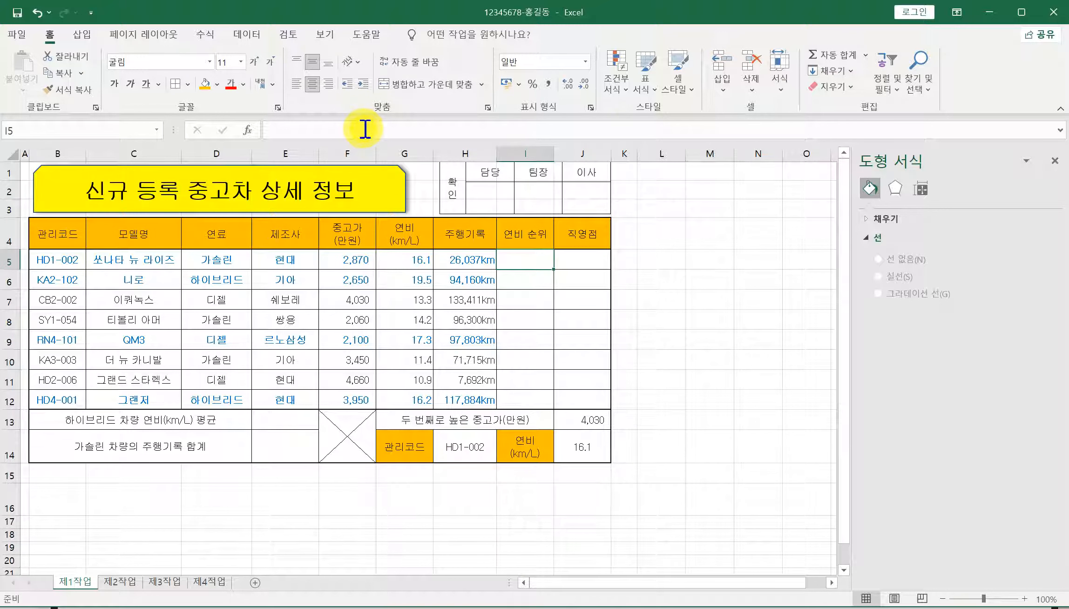
Step: Start a RANK.EQ formula in I5 with its function arguments open beside the table, and close the shape formatting pane
left_click(365, 130)
type("=")
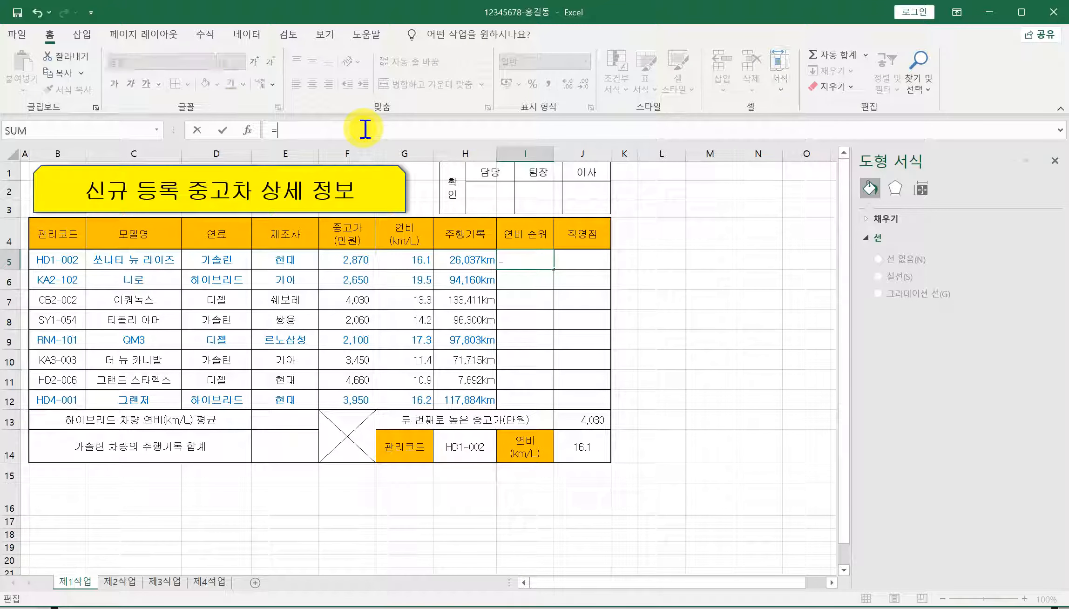
type("R")
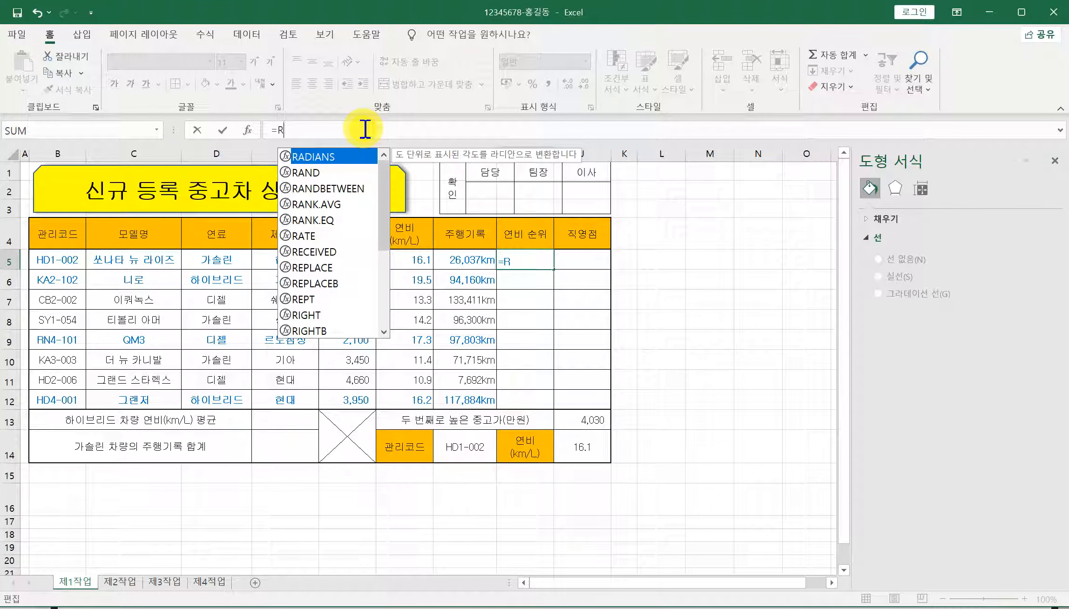
double_click(317, 219)
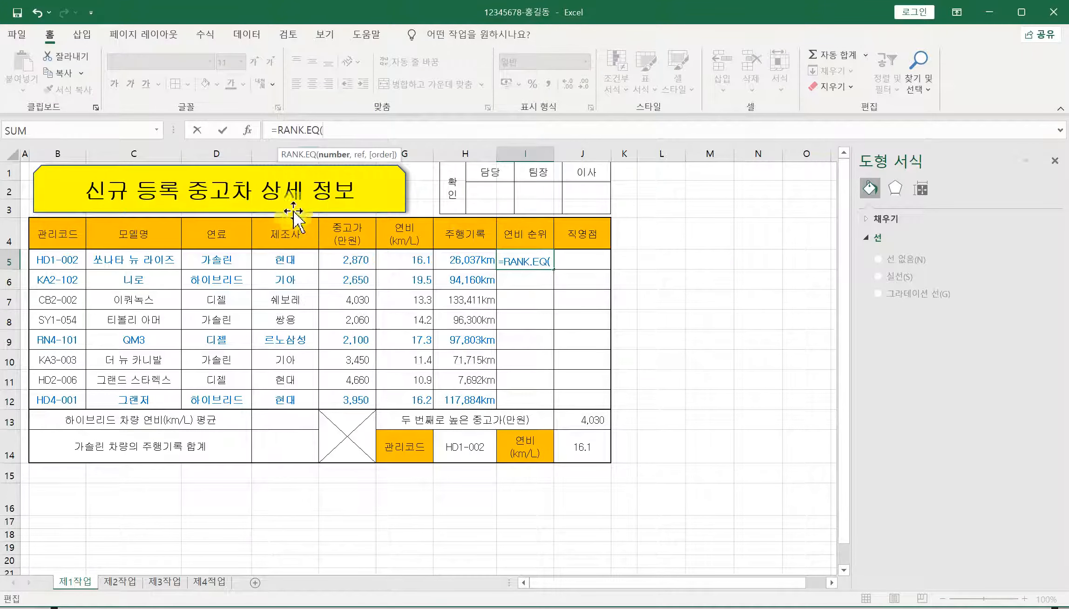
left_click(251, 129)
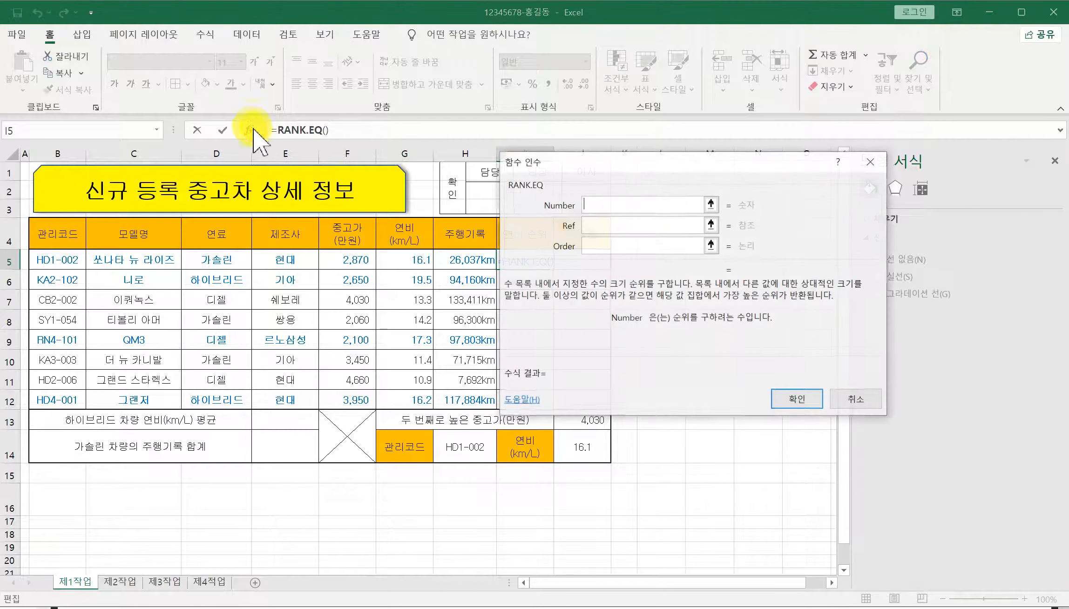
left_click_drag(547, 168, 667, 223)
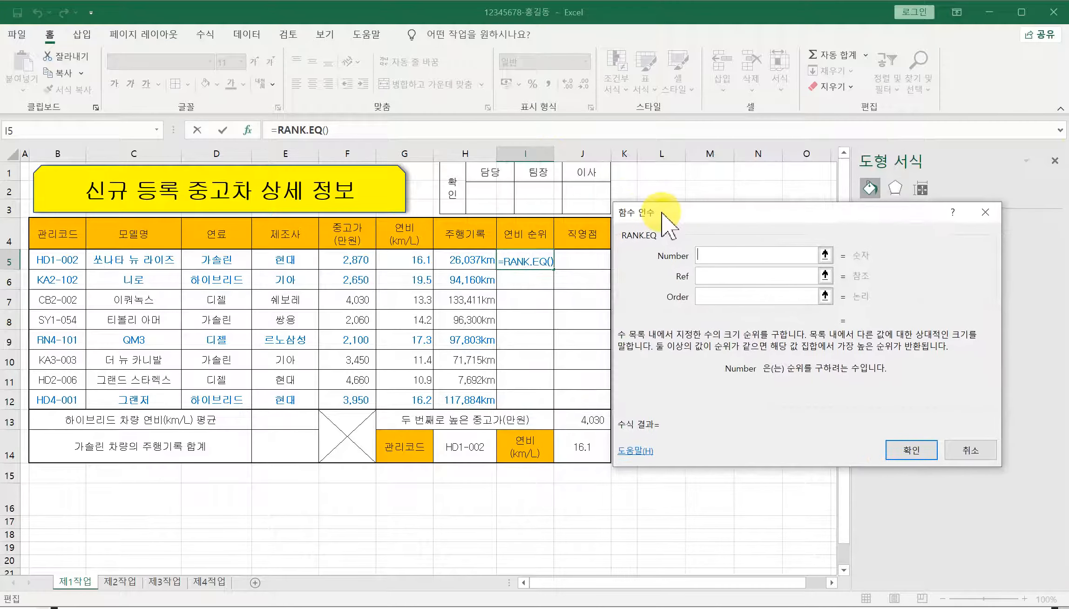
left_click(1055, 160)
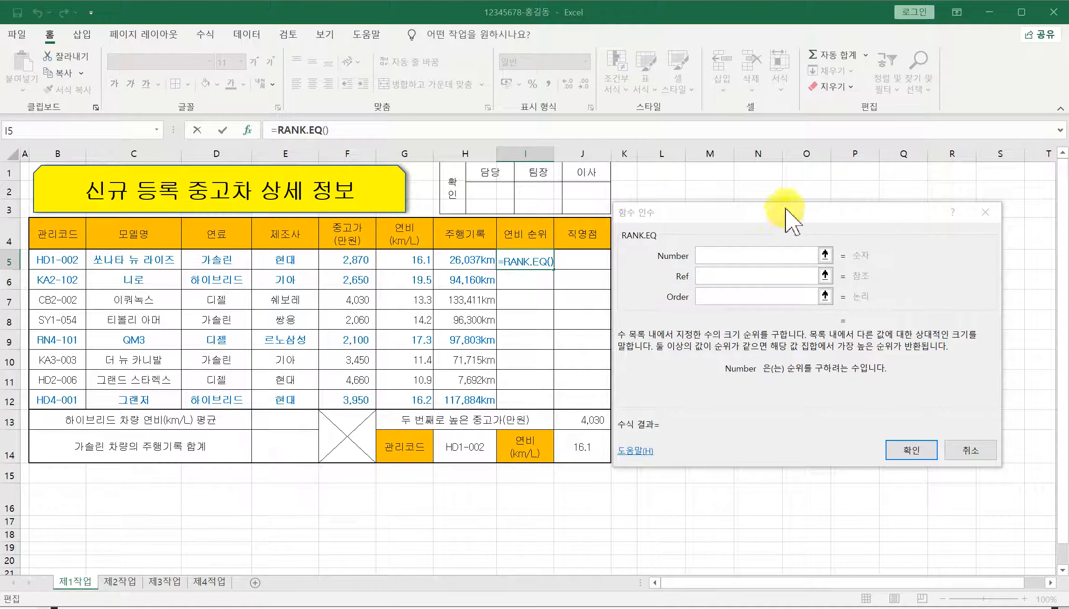
Step: Set the RANK.EQ number argument to G5, the first car's fuel economy
left_click(721, 256)
left_click(405, 261)
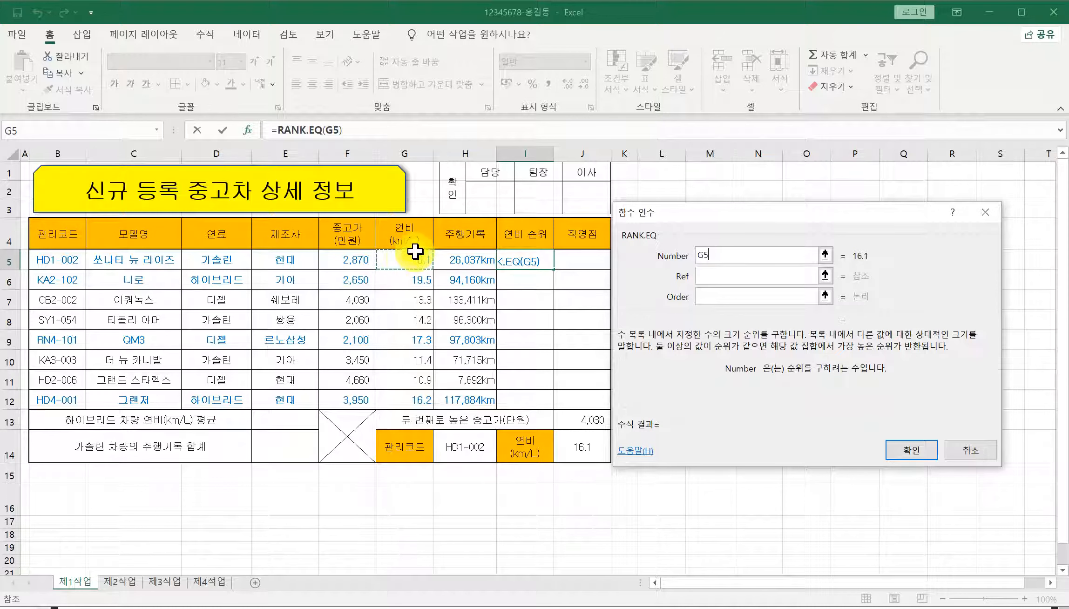
left_click_drag(412, 260, 416, 400)
left_click(410, 260)
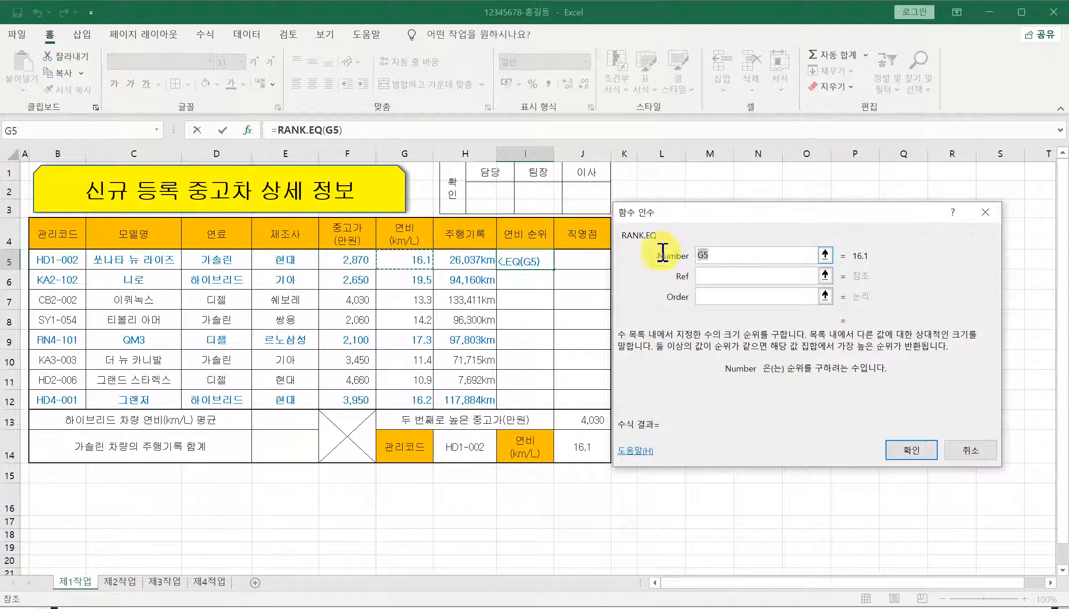
Step: Set the RANK.EQ reference to the absolute range $G$5:$G$12 and the order to 0, completing the formula in I5
left_click(705, 274)
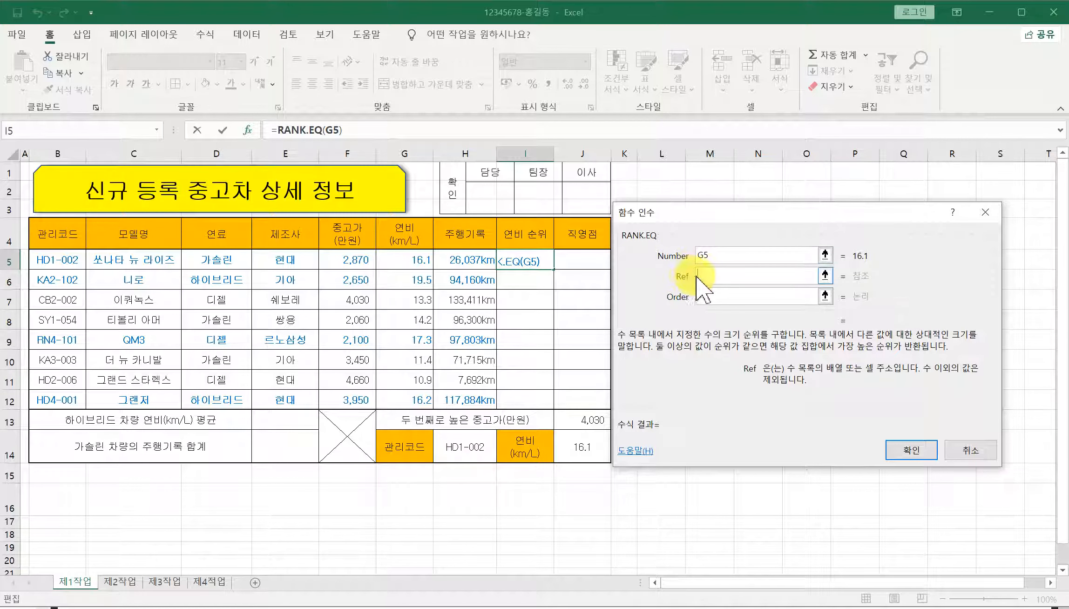
left_click_drag(396, 262, 398, 401)
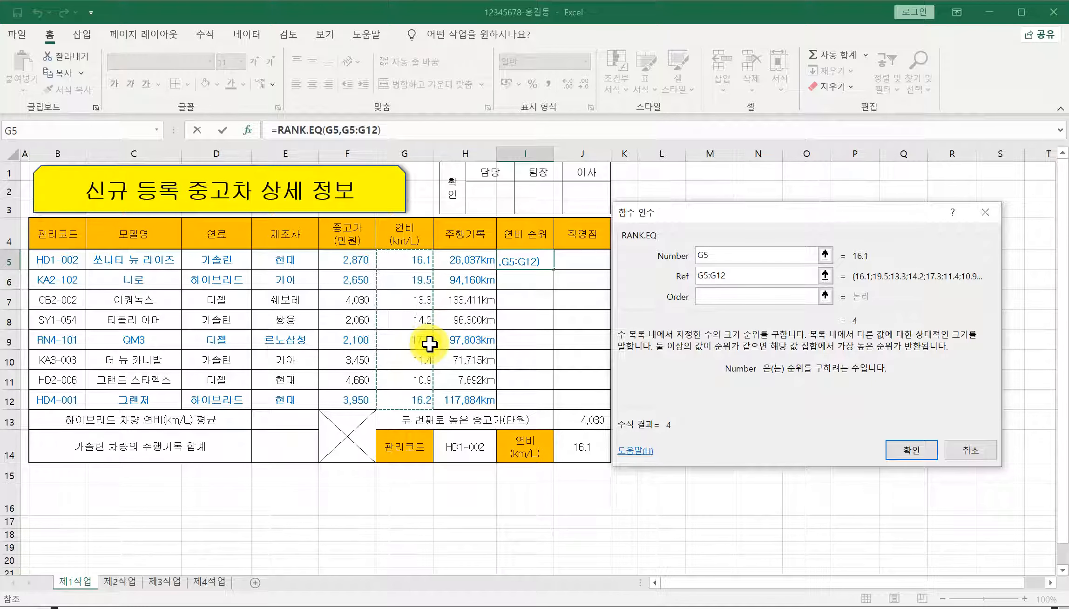
key("F4")
left_click_drag(754, 274, 689, 276)
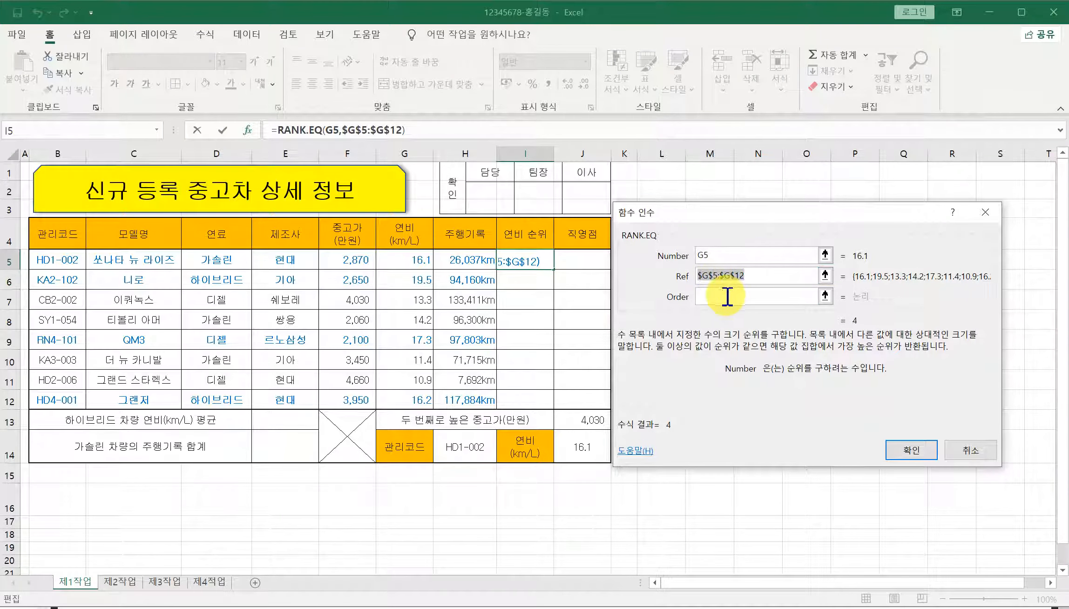
left_click(724, 298)
type("0")
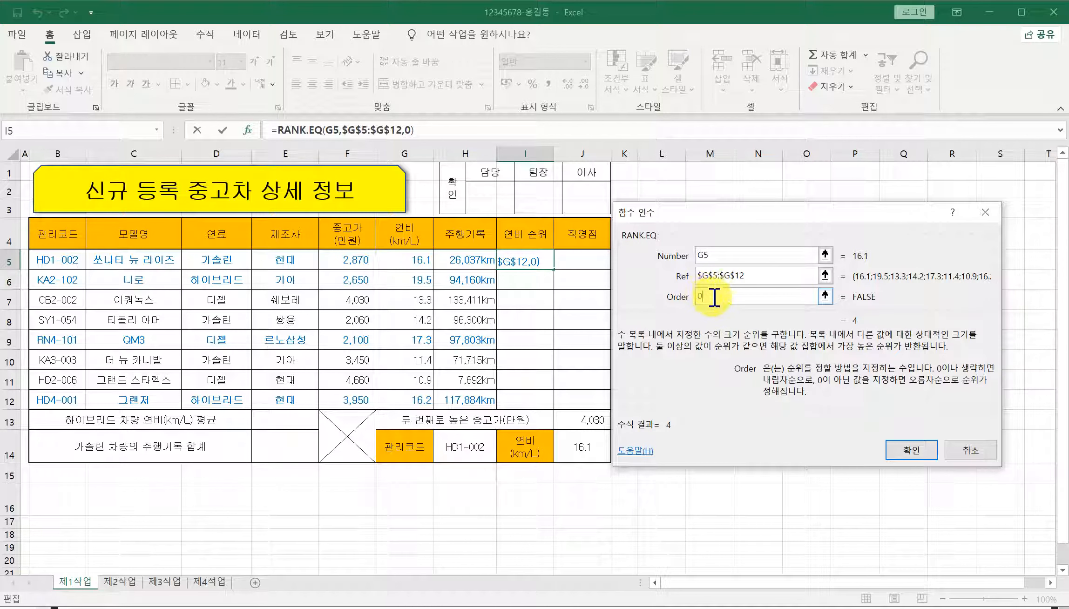
left_click(912, 451)
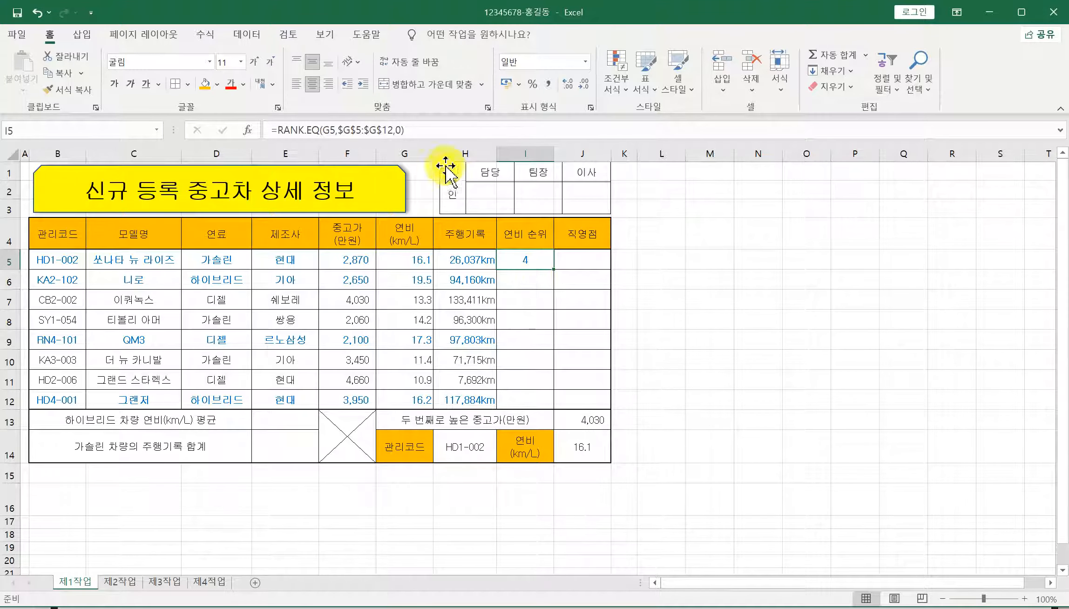
Step: Append &"위" to the rank formula in I5 and fill it down the 연비 순위 column through I12
left_click(424, 129)
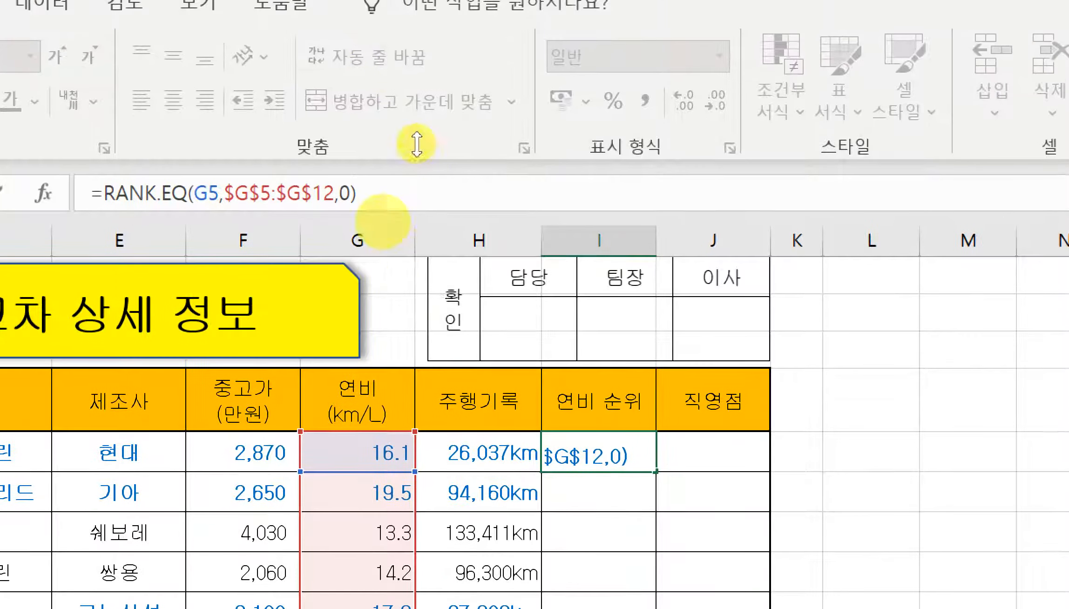
type("&")
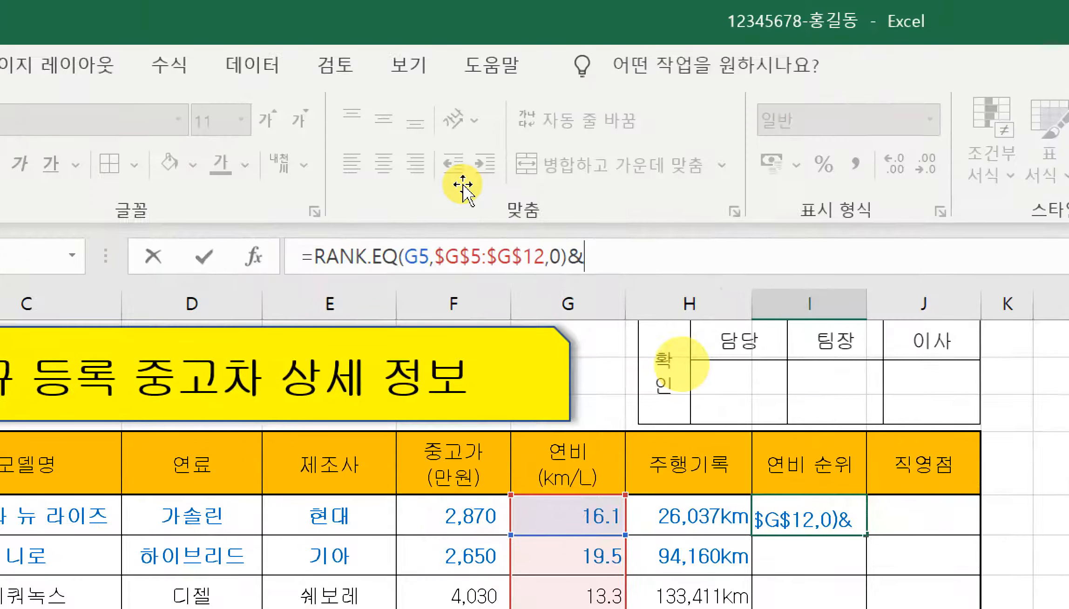
type("\"")
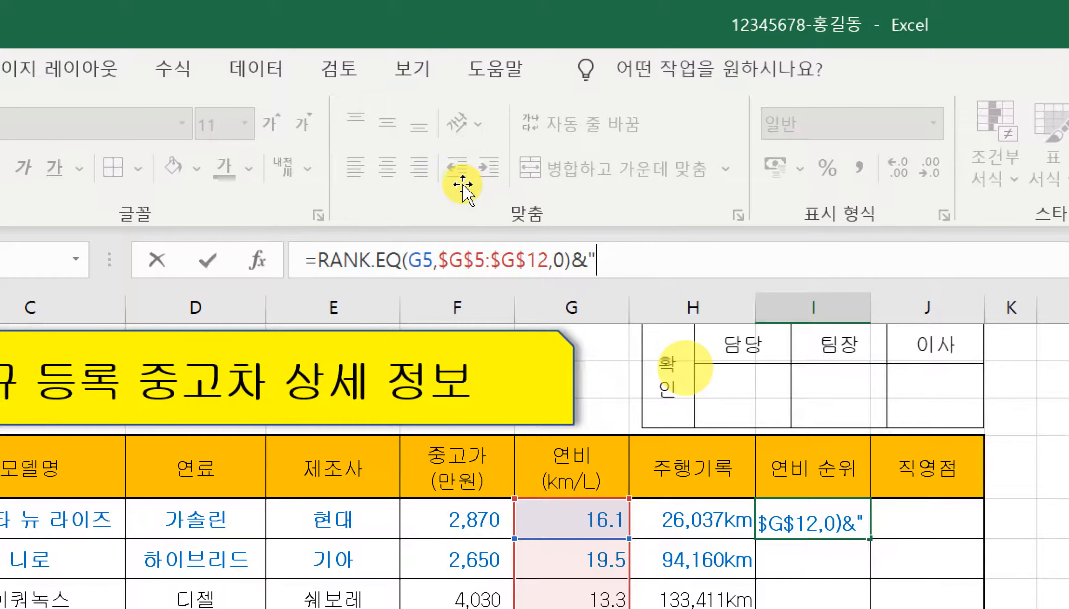
type("우")
type("\"")
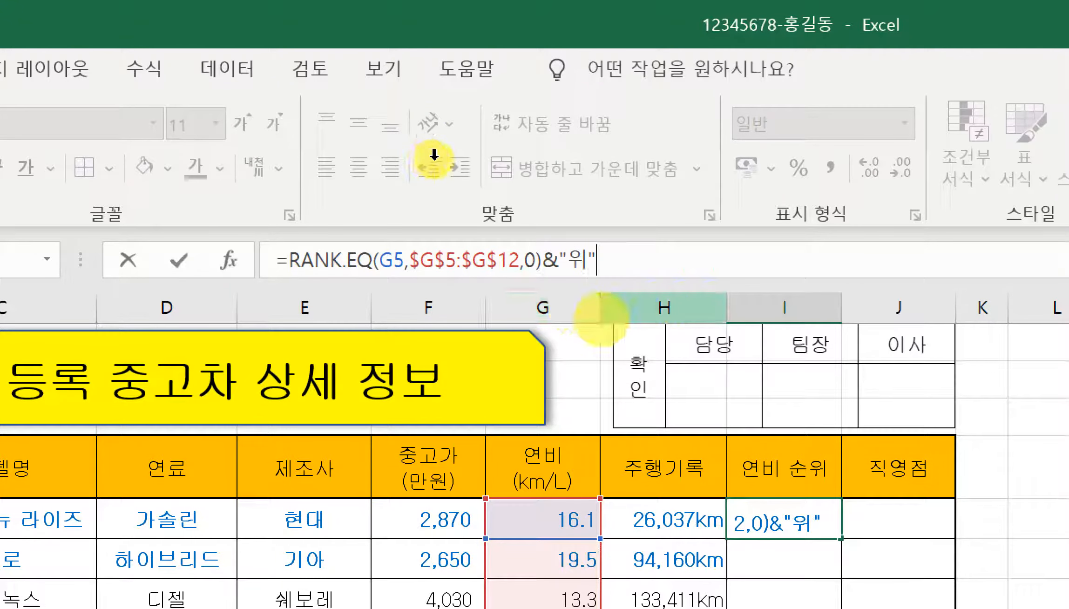
key("Return")
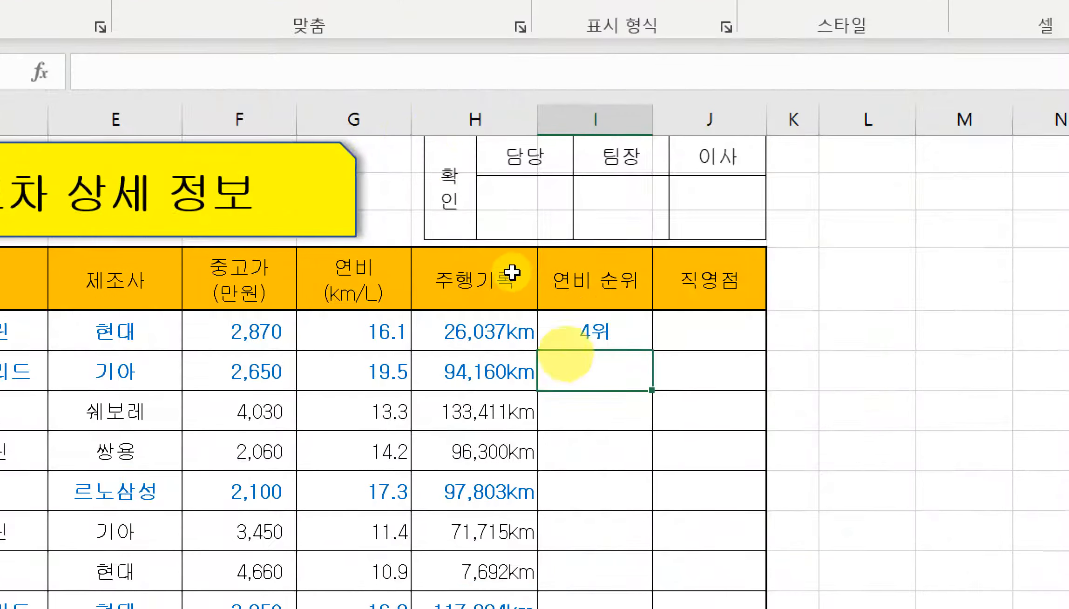
left_click(804, 522)
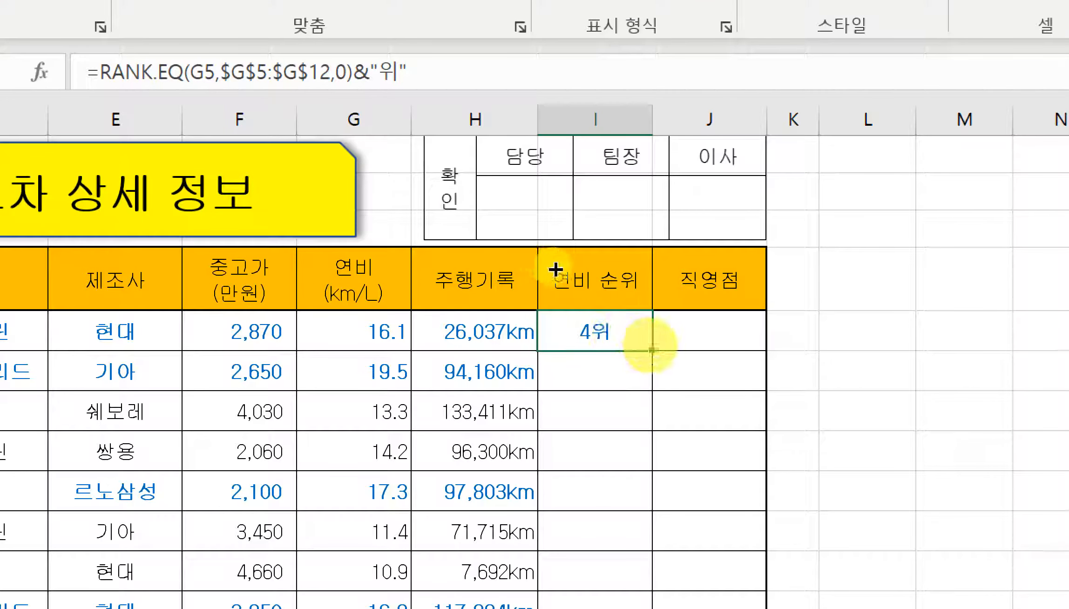
left_click_drag(651, 349, 645, 605)
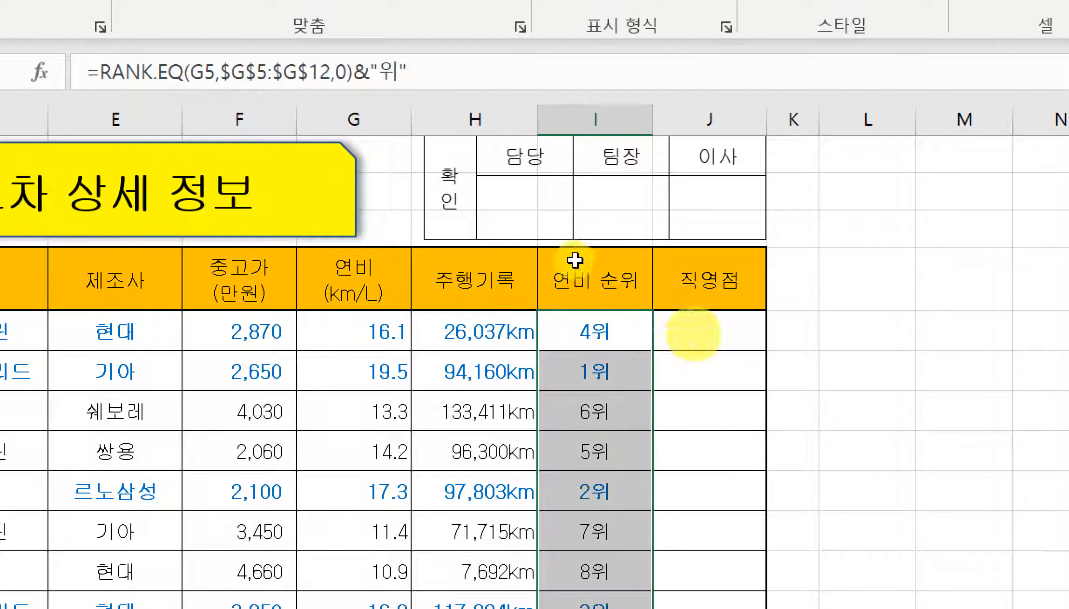
Step: Start a MID formula in J5, the first 직영점 cell, and open its function arguments
left_click(694, 333)
left_click(733, 119)
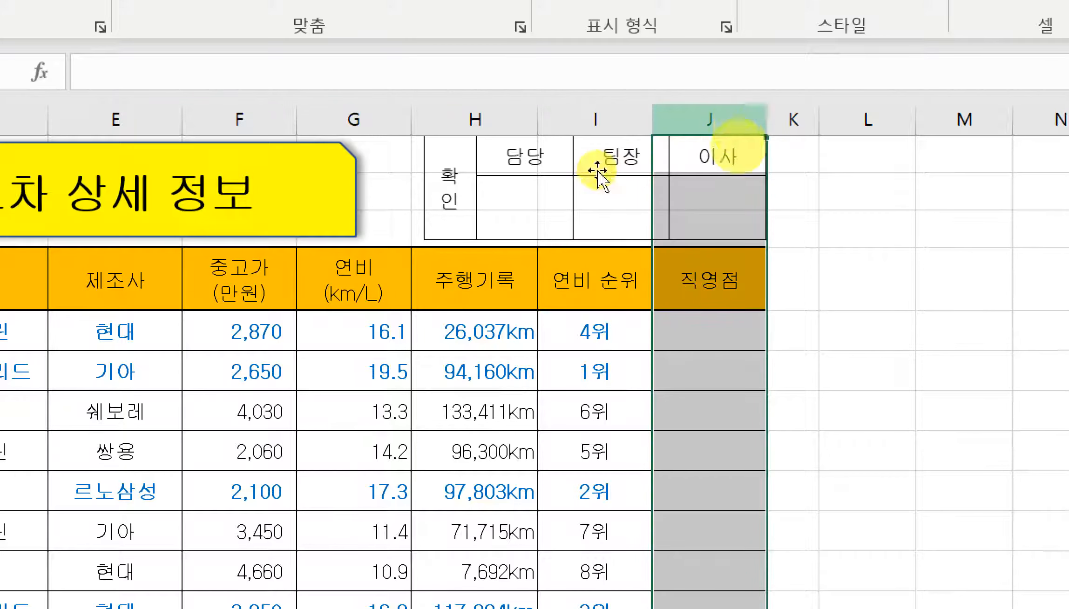
left_click(720, 333)
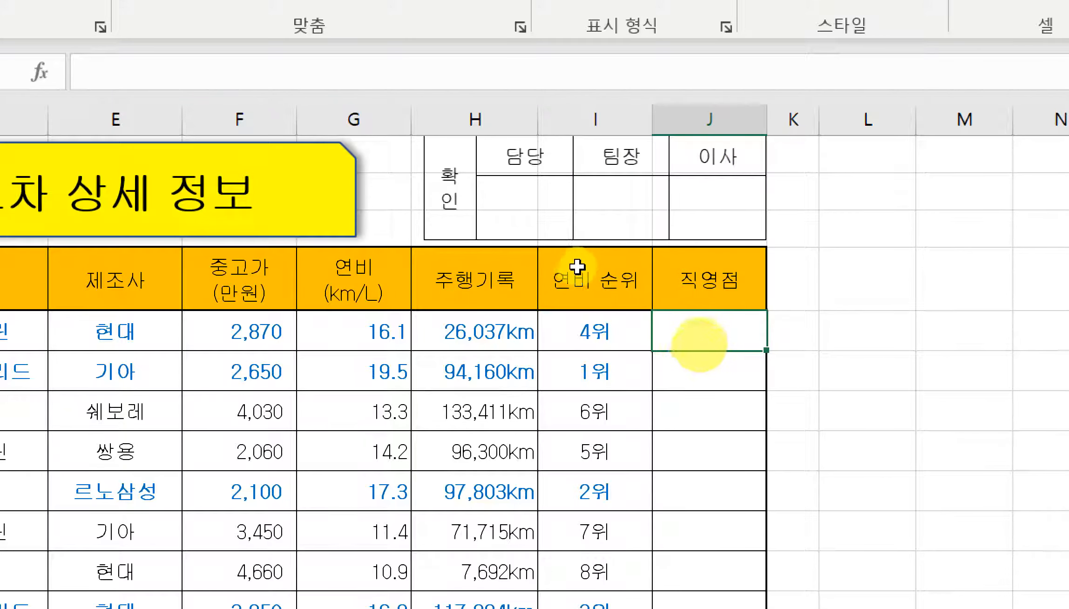
left_click(114, 74)
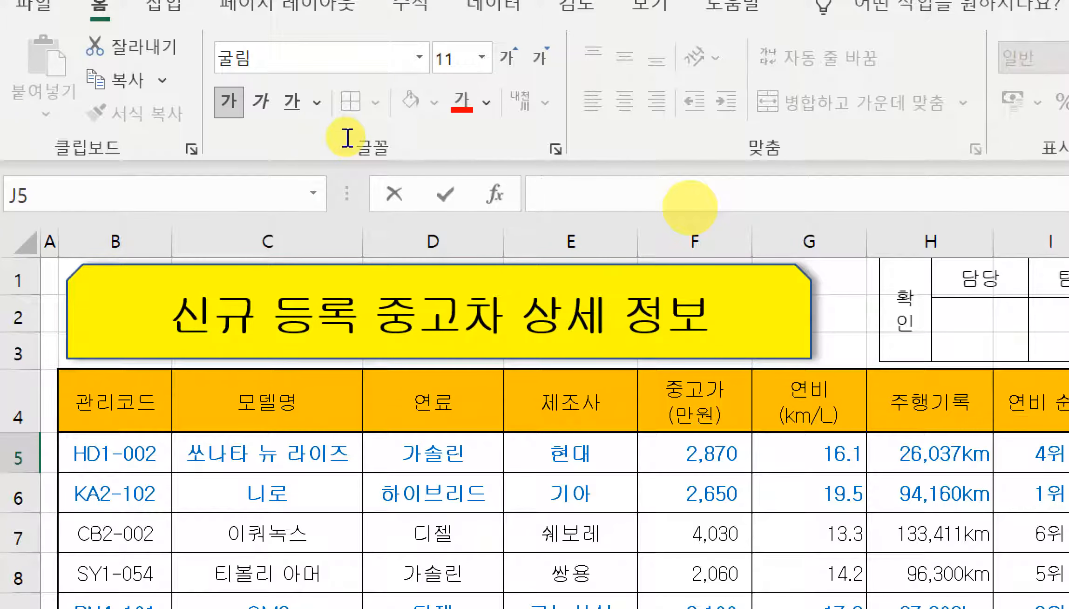
type("=")
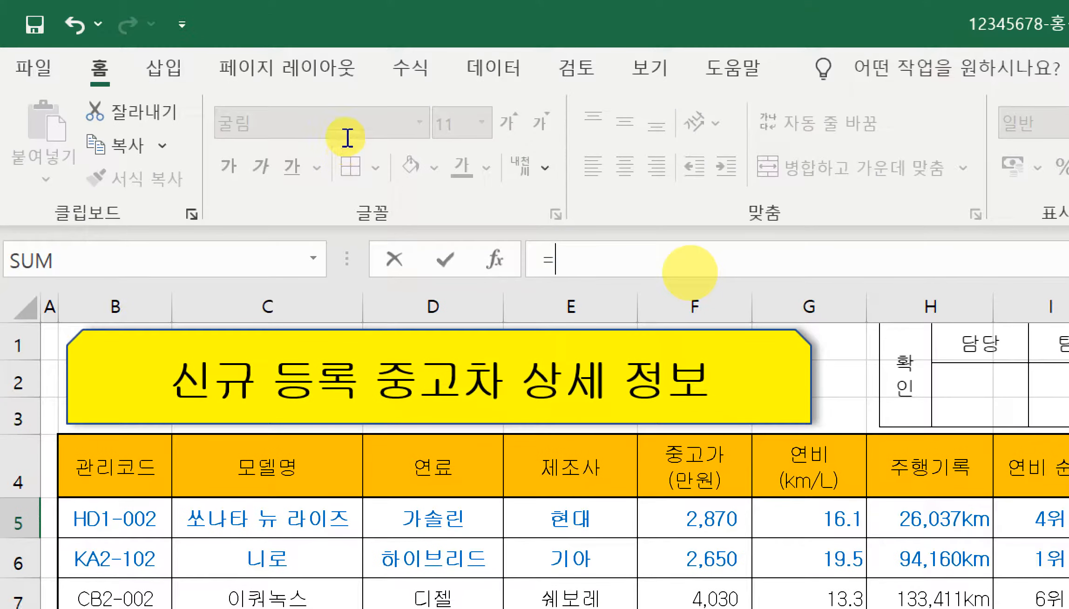
type("ㅡ")
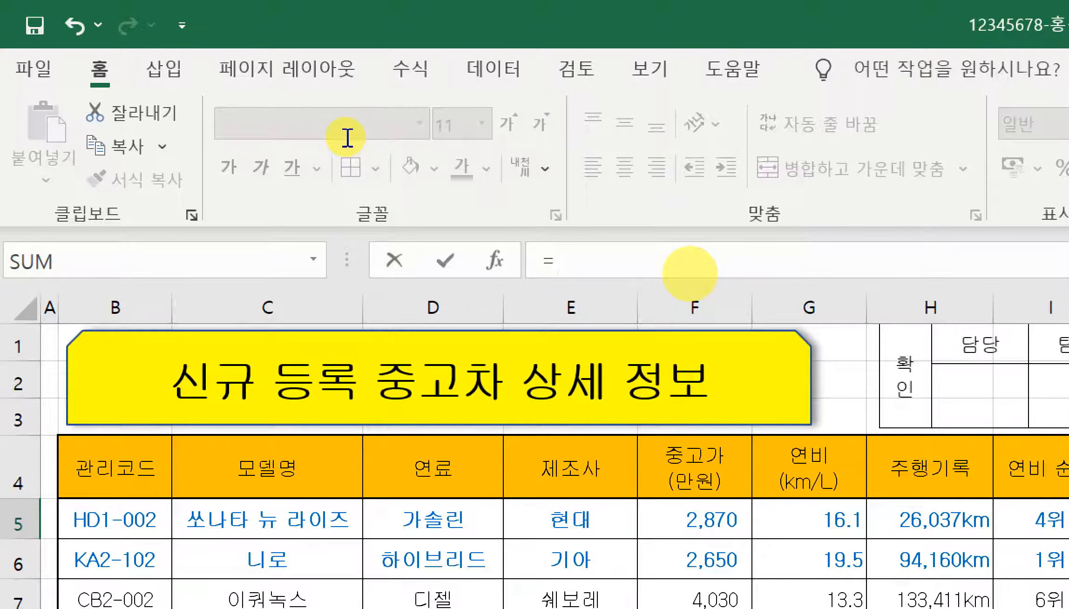
type("MI")
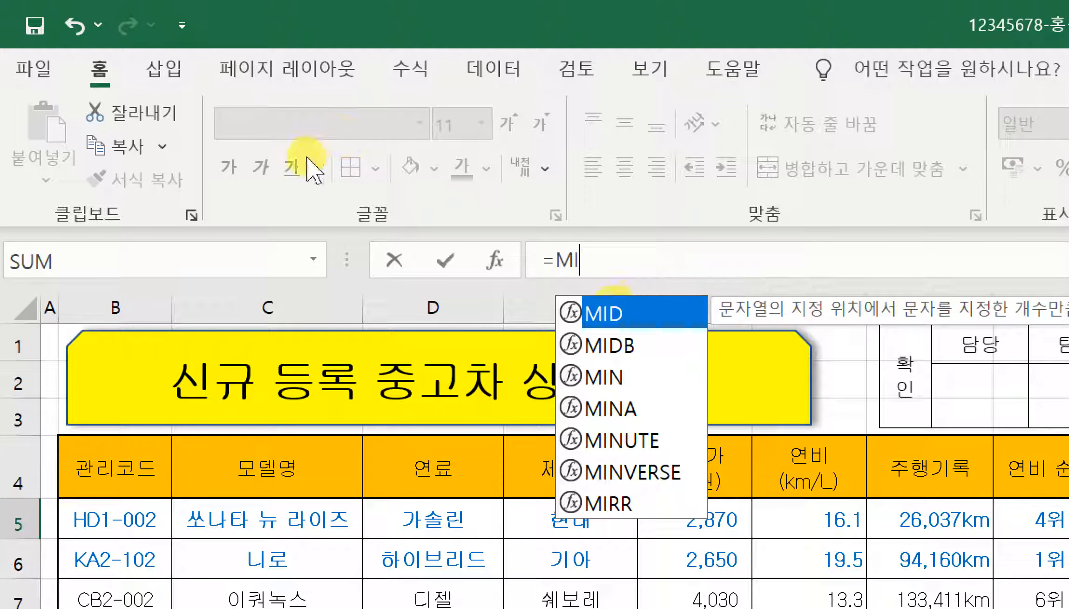
double_click(603, 314)
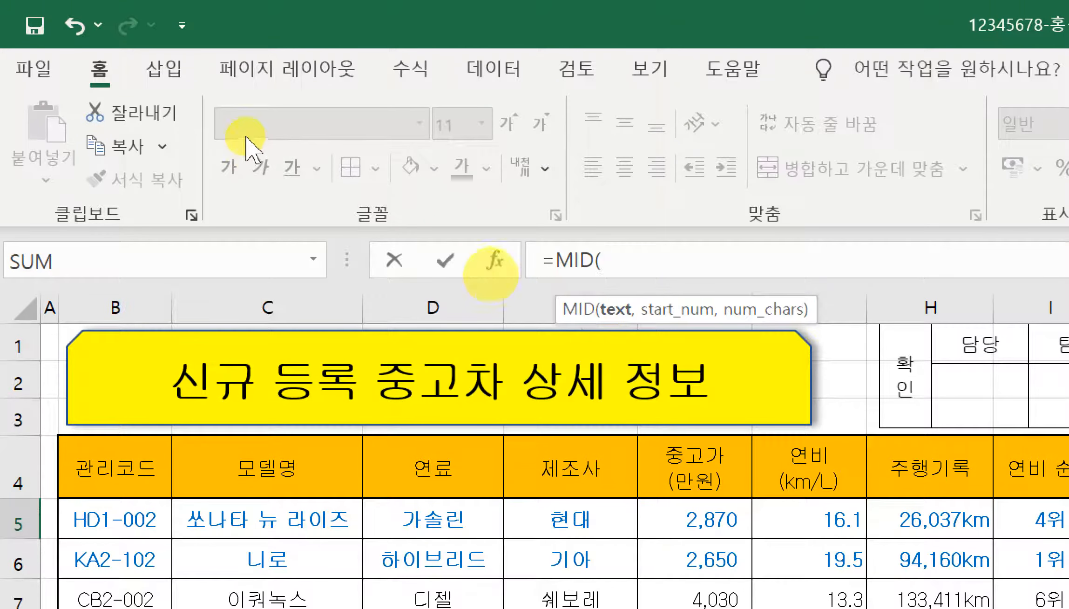
left_click(494, 264)
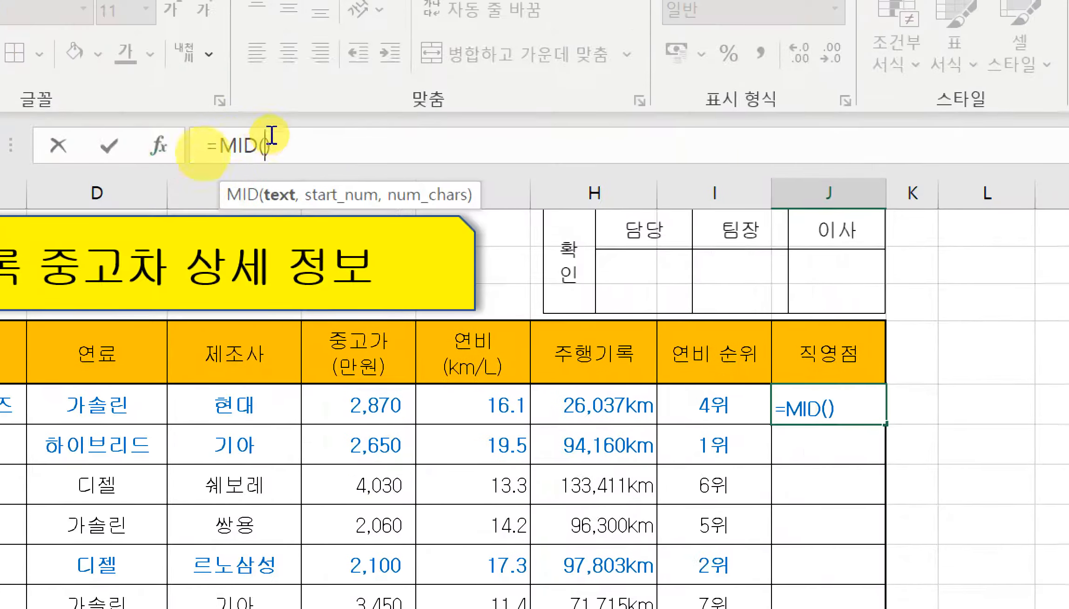
left_click(157, 145)
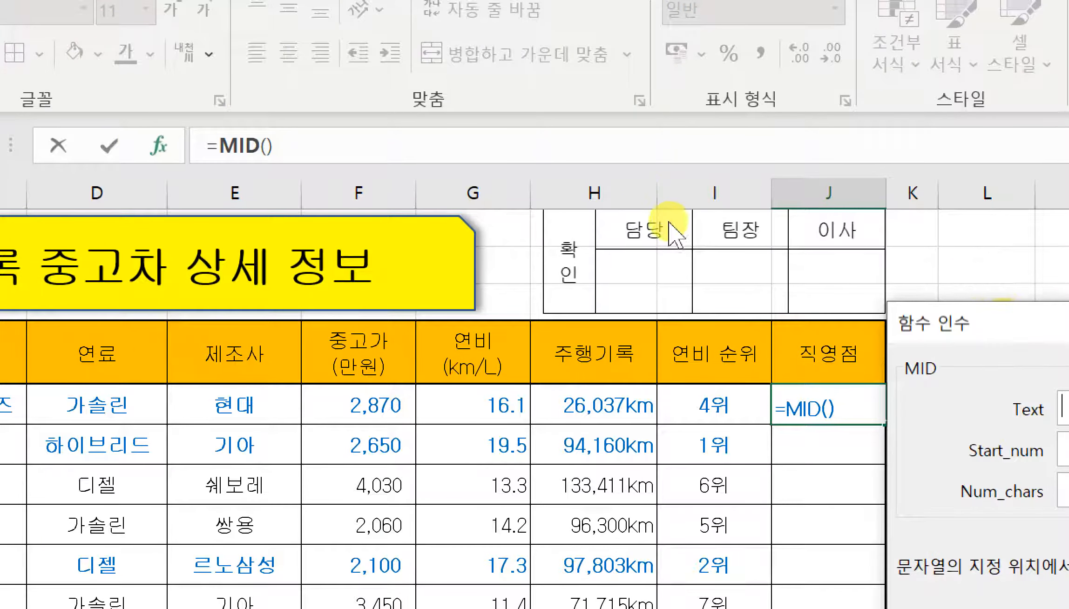
Step: Set the MID arguments in J5 to text B5, start position 3 and 1 character, and confirm the formula
left_click_drag(1023, 328, 339, 367)
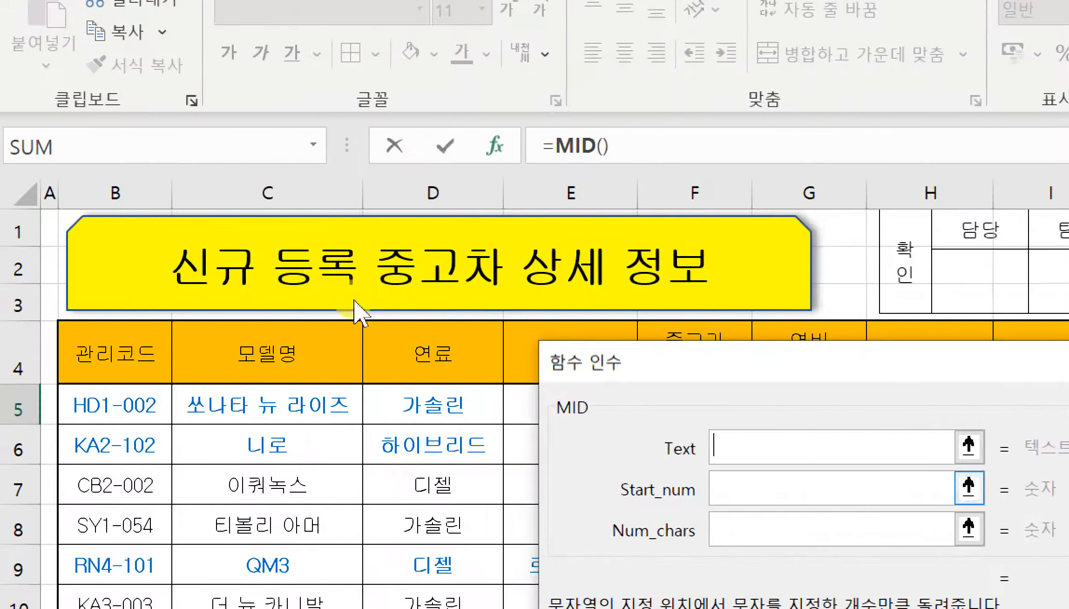
left_click_drag(737, 351, 683, 327)
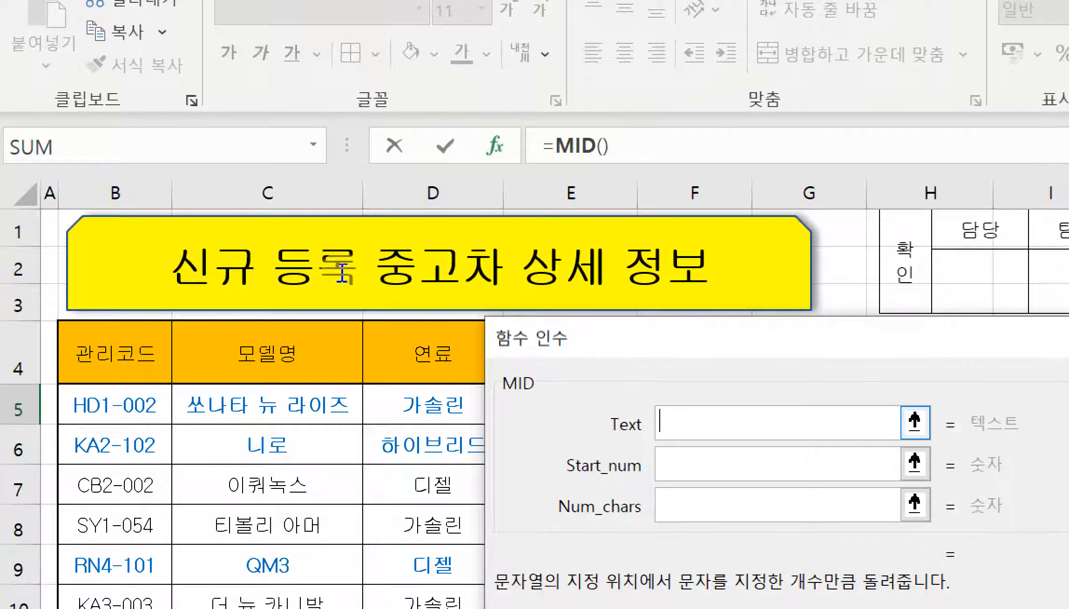
left_click(102, 407)
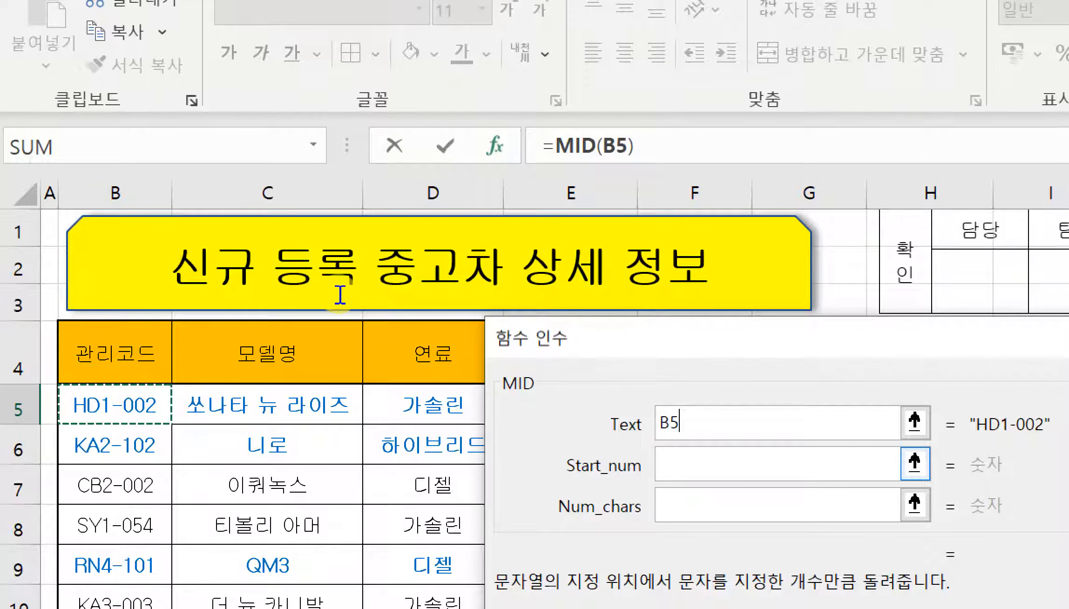
key("Tab")
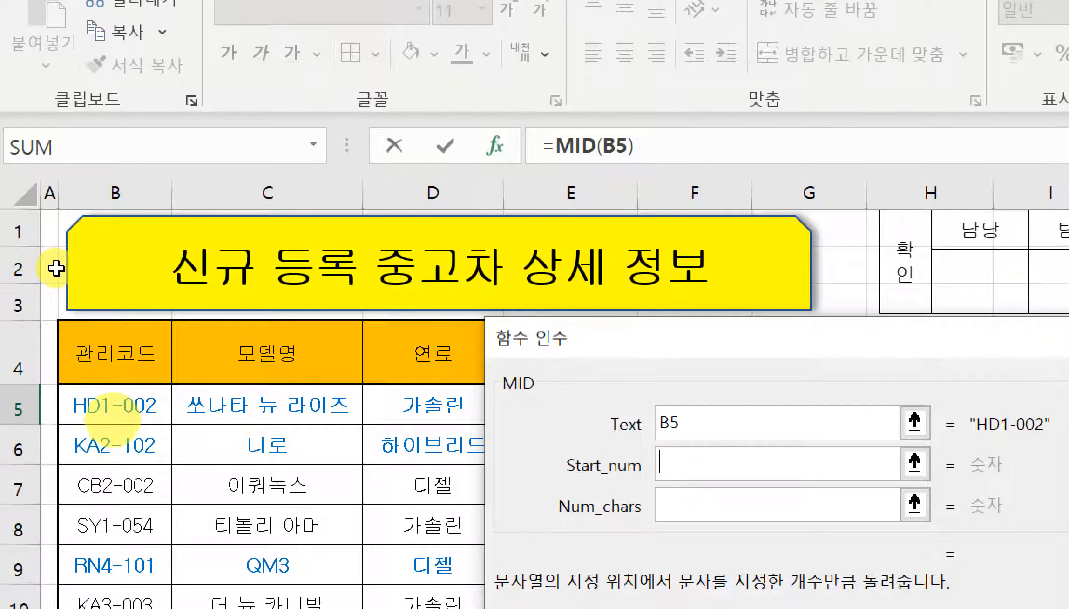
type("3")
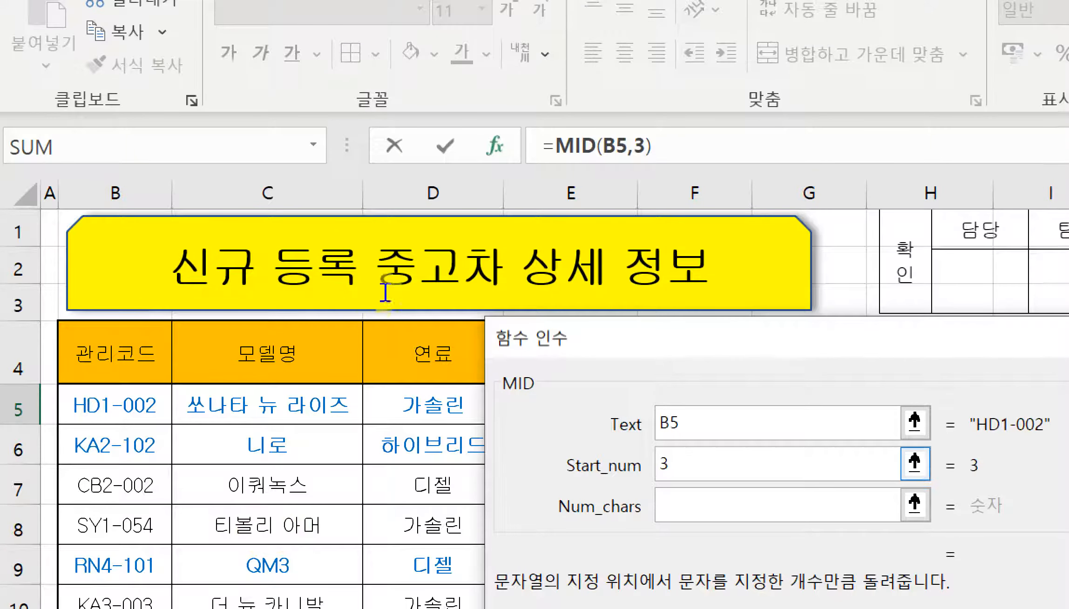
key("Tab")
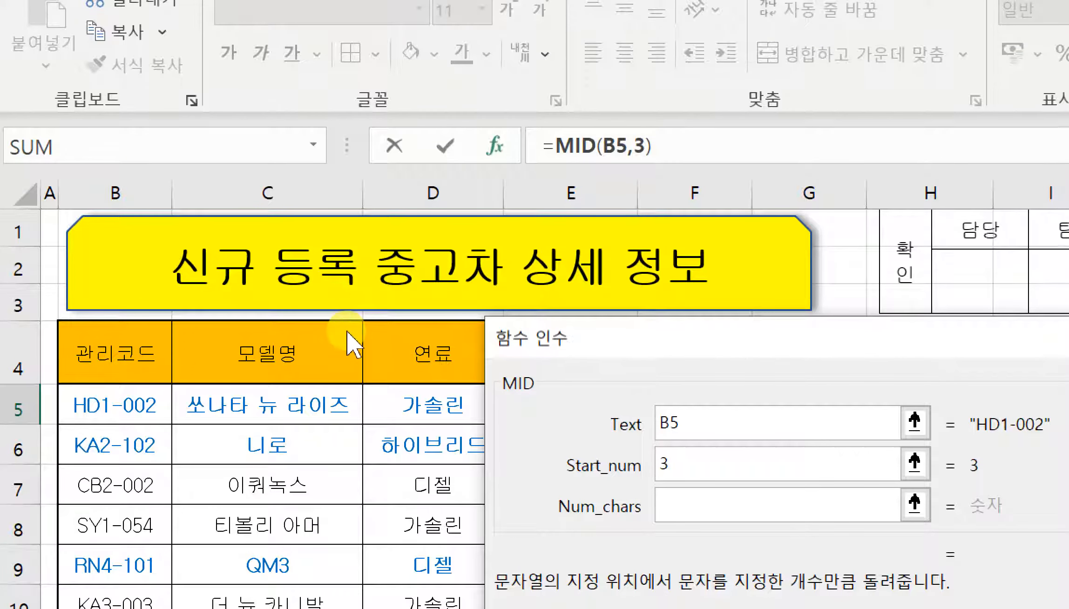
type("1")
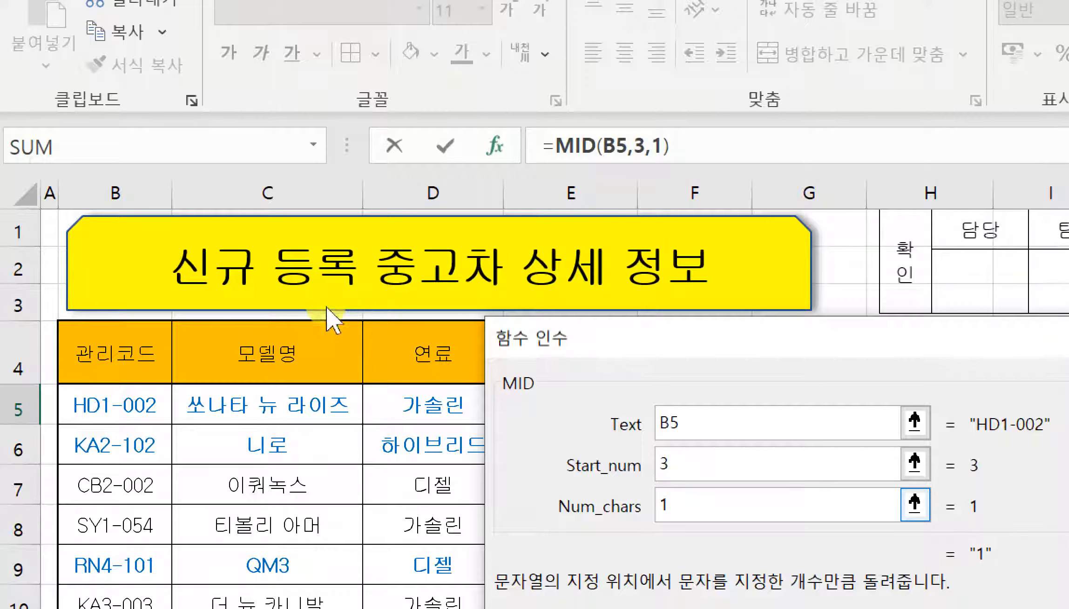
key("shift+Tab")
key("Tab")
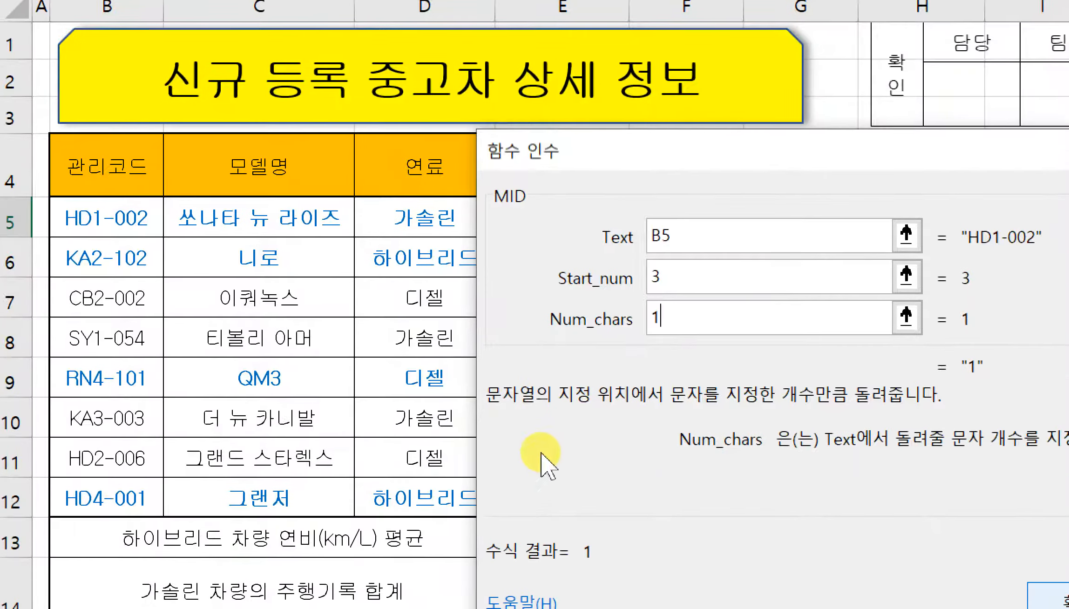
left_click(1059, 597)
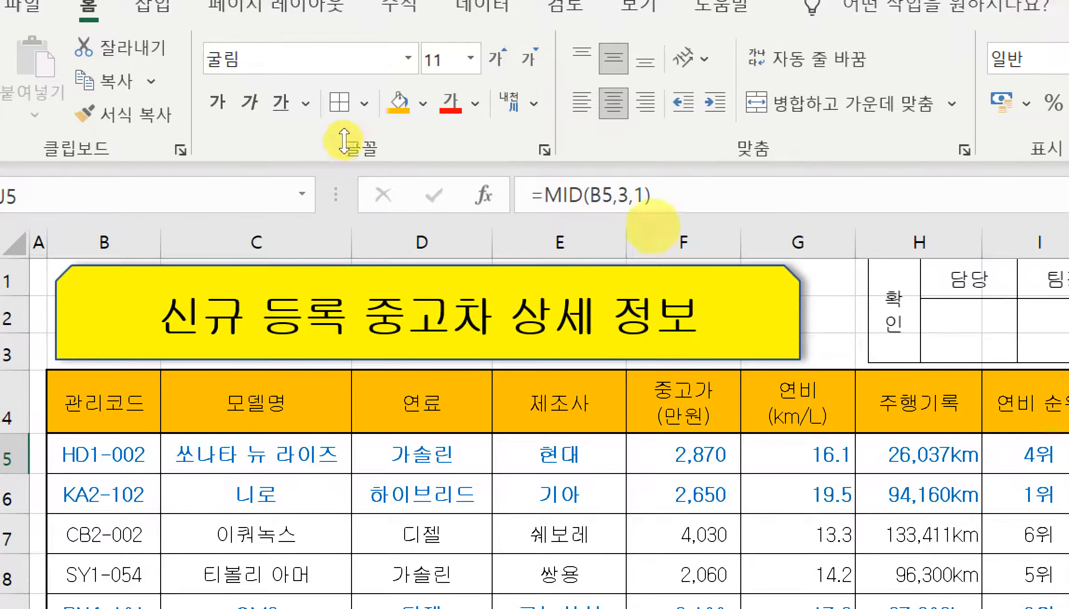
Step: Wrap the MID formula in J5 in an IF function and open the IF function arguments
left_click(545, 194)
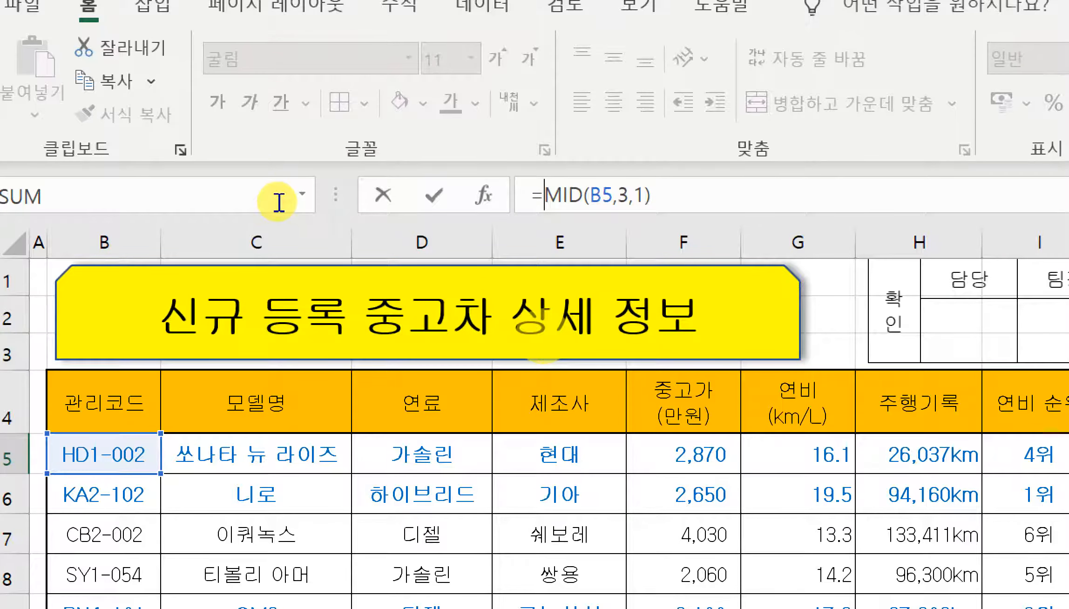
type("I")
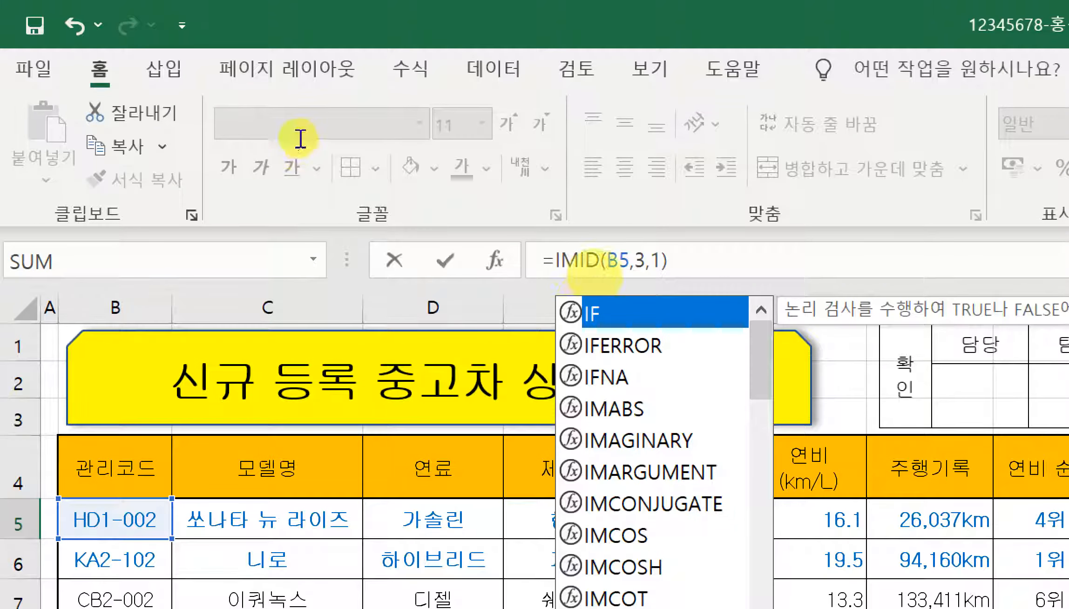
key("Tab")
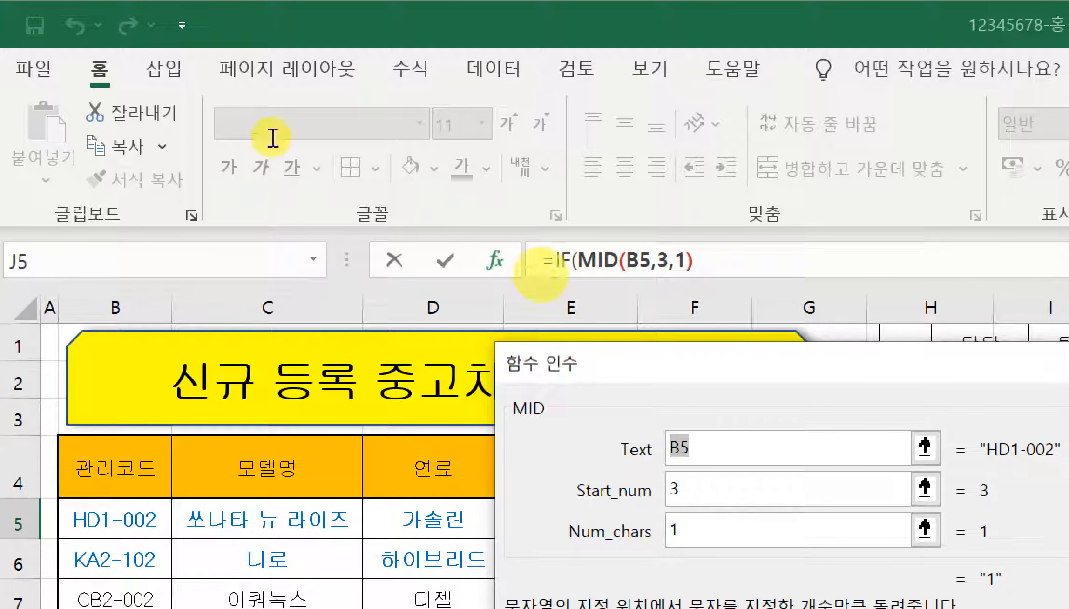
left_click(559, 260)
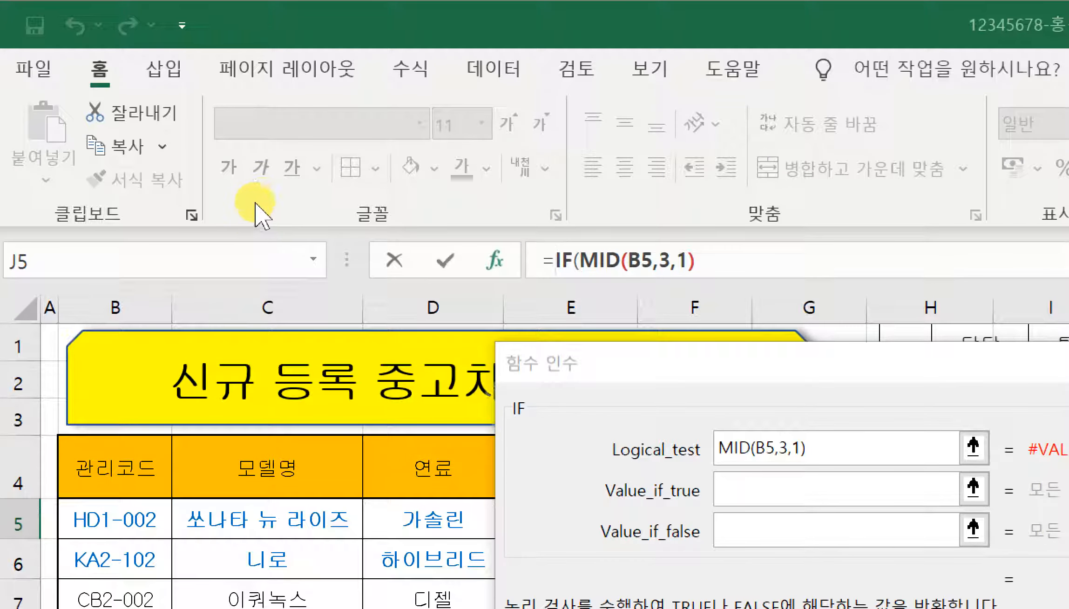
Step: Complete the IF logical test as MID(B5,3,1)="1", with the 1 quoted as text
left_click(921, 448)
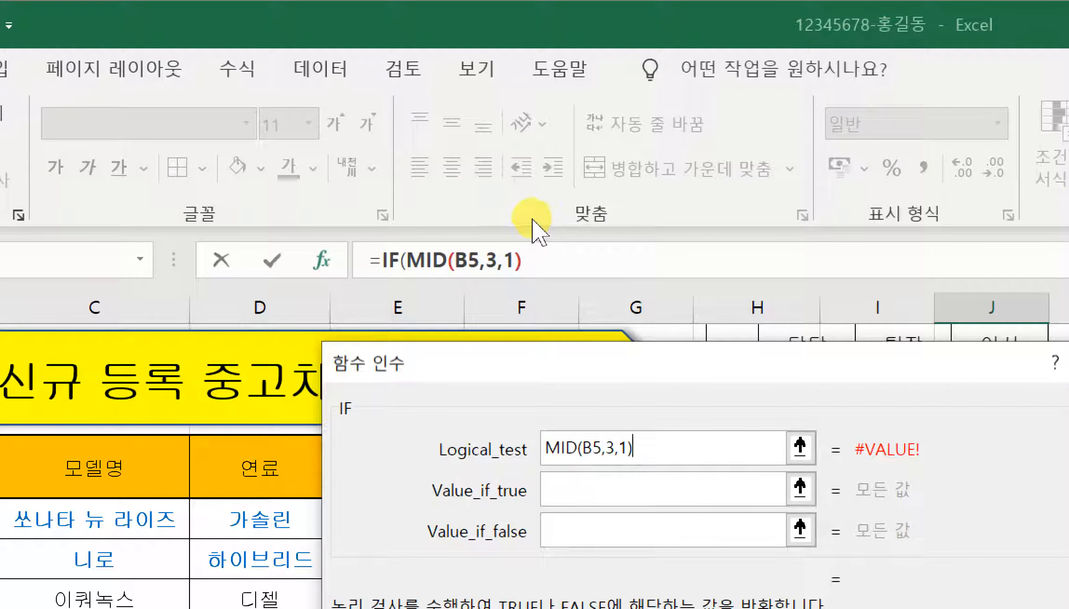
type("=")
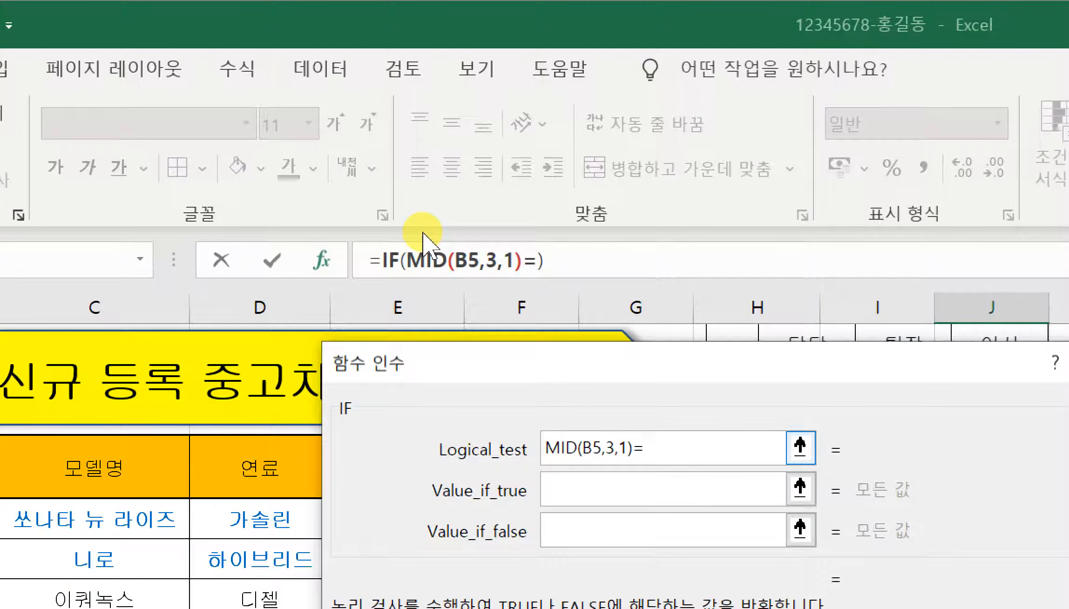
type("1")
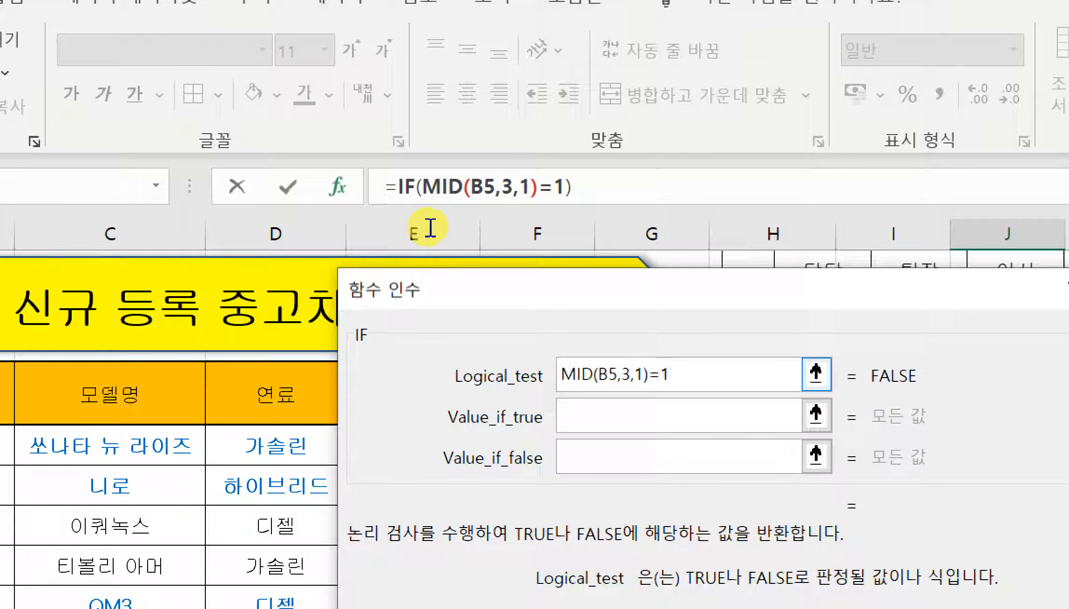
key("BackSpace")
type("\"")
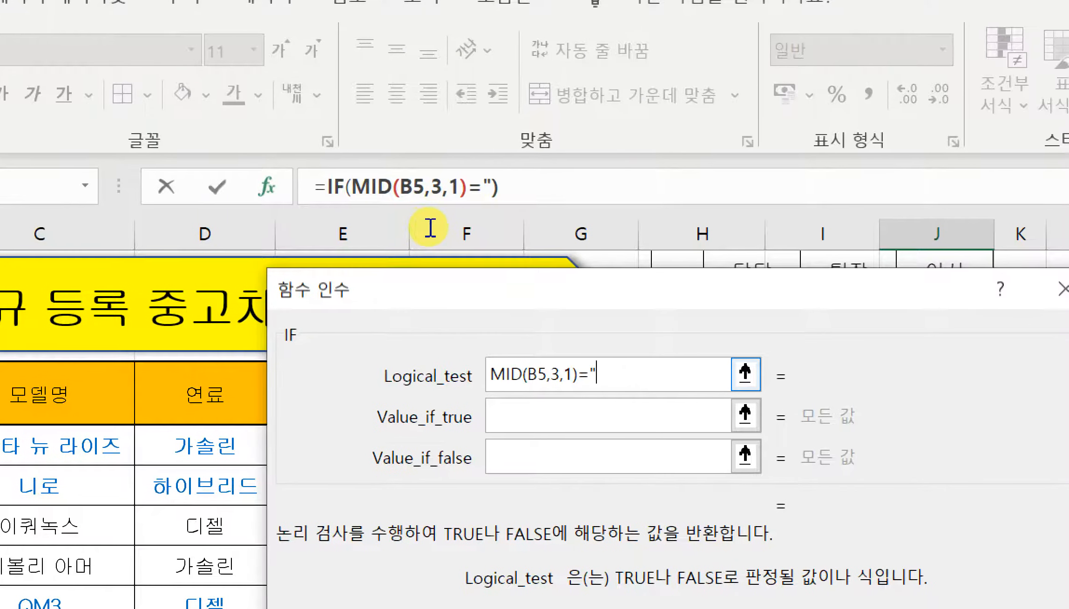
type("1\"")
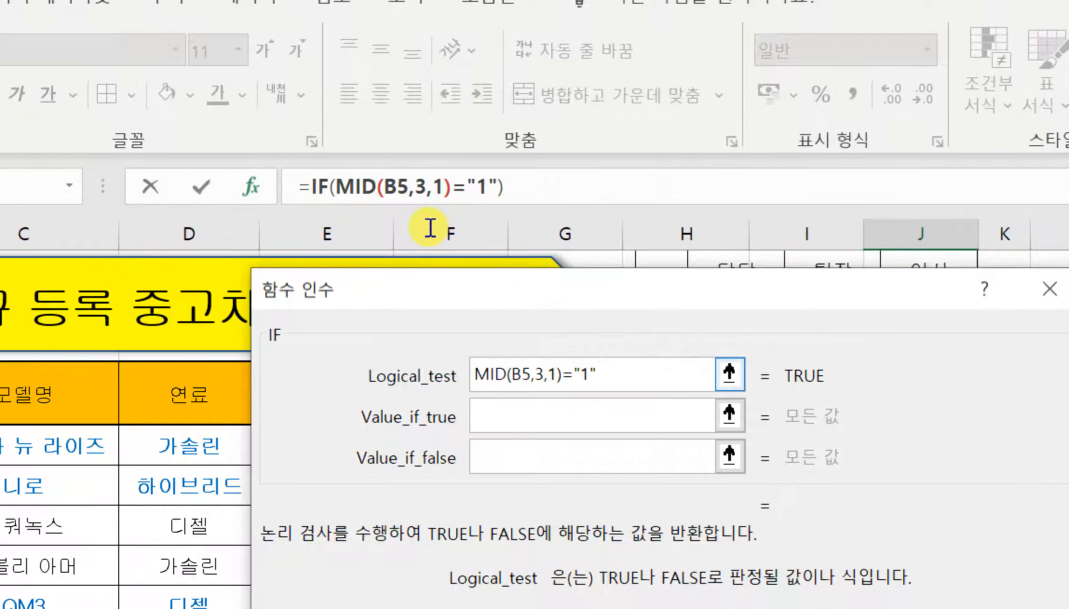
key("Tab")
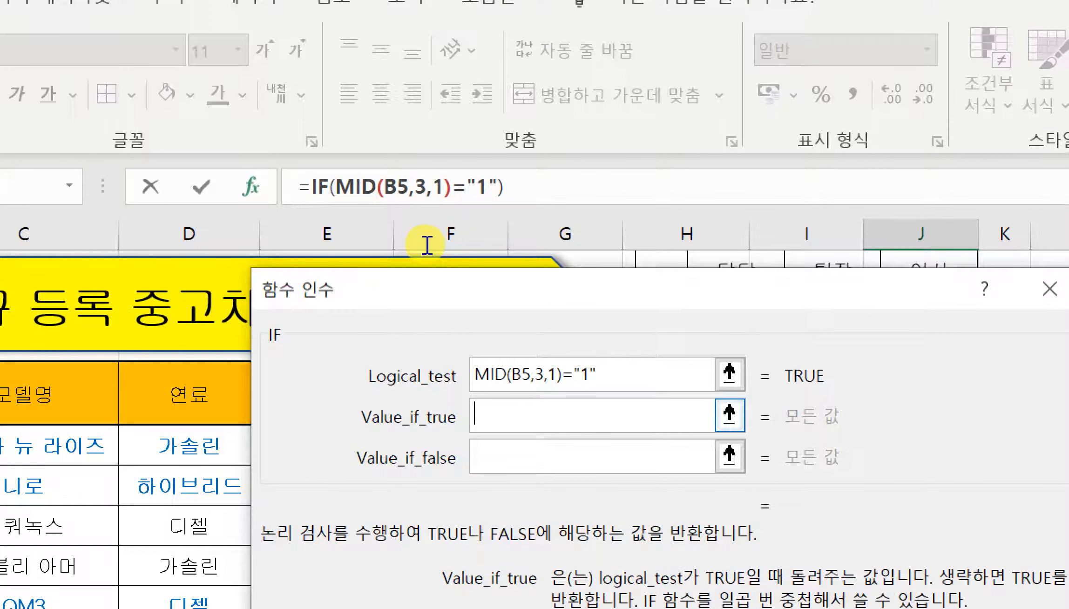
Step: Copy the whole logical test MID(B5,3,1)="1" for reuse
key("shift+Tab")
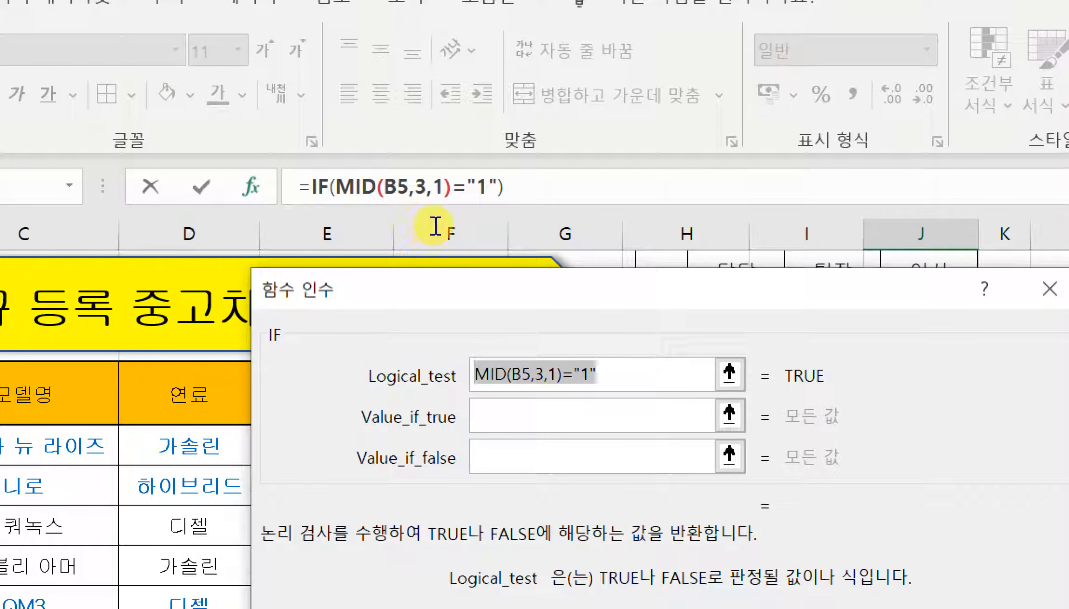
left_click_drag(609, 374, 494, 375)
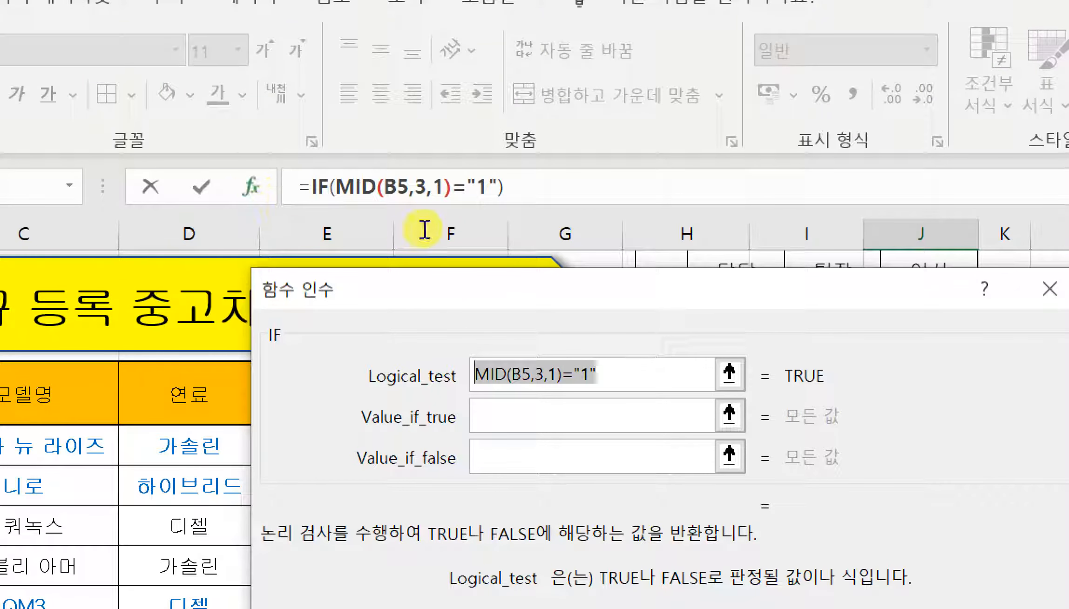
right_click(498, 374)
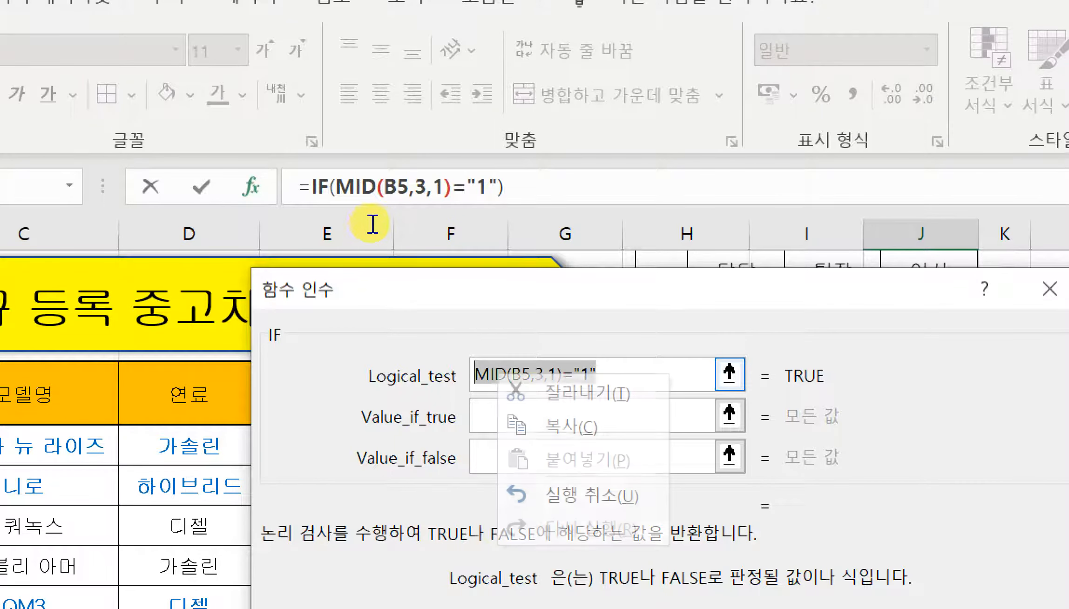
left_click(551, 426)
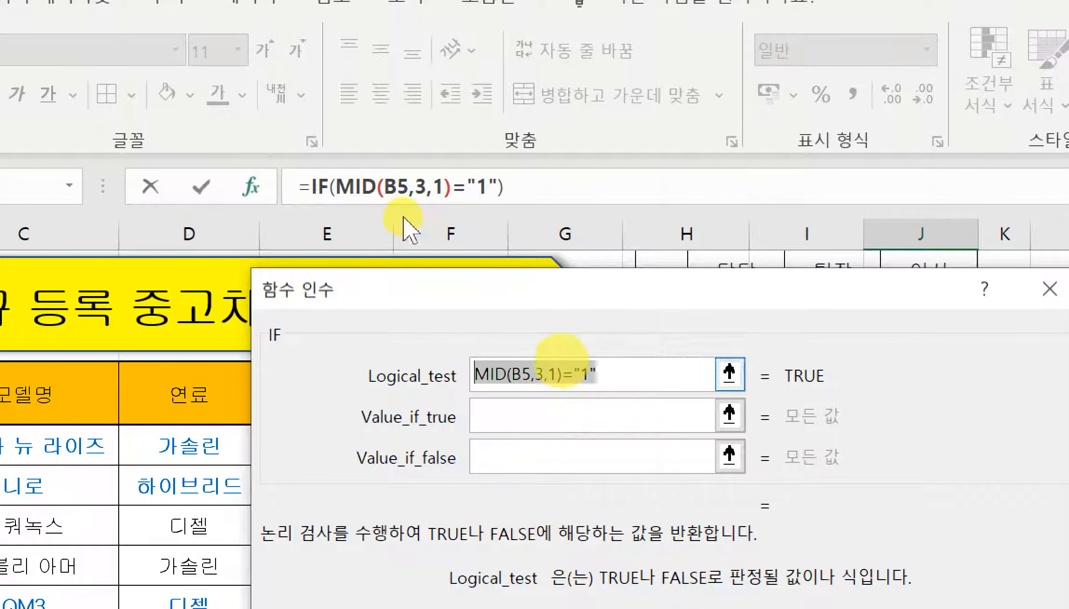
Step: Set the IF function's value if true to "서울"
left_click(537, 414)
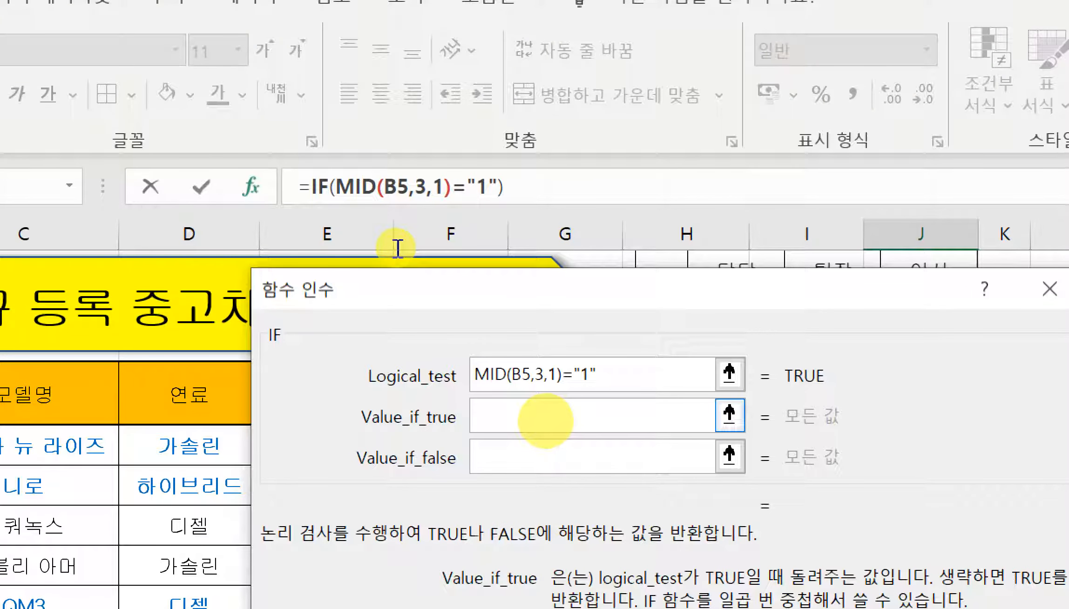
type("T")
key("BackSpace")
type("서")
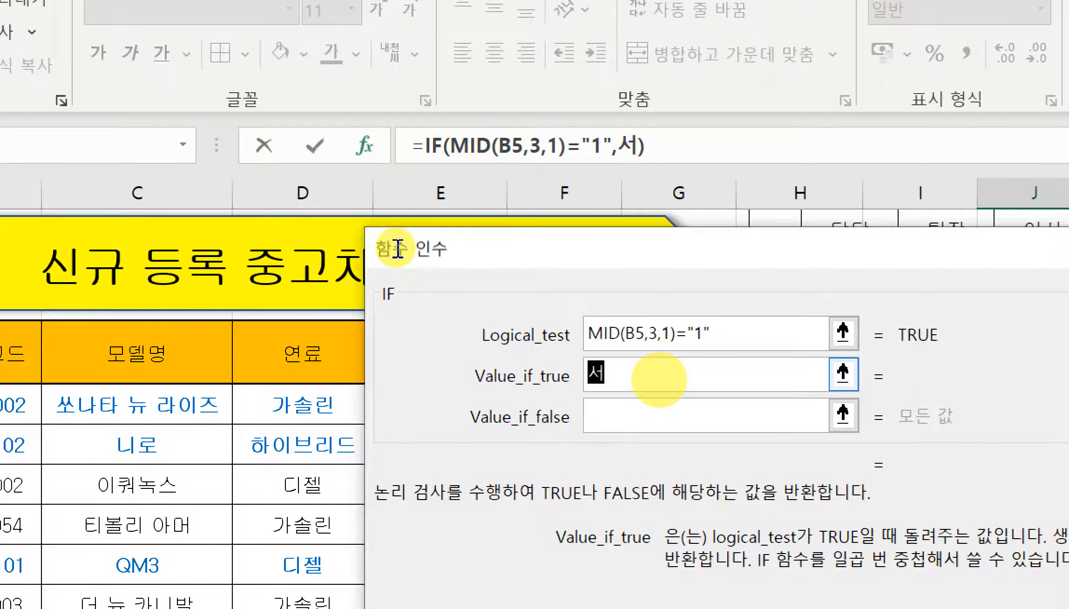
type("울")
key("Tab")
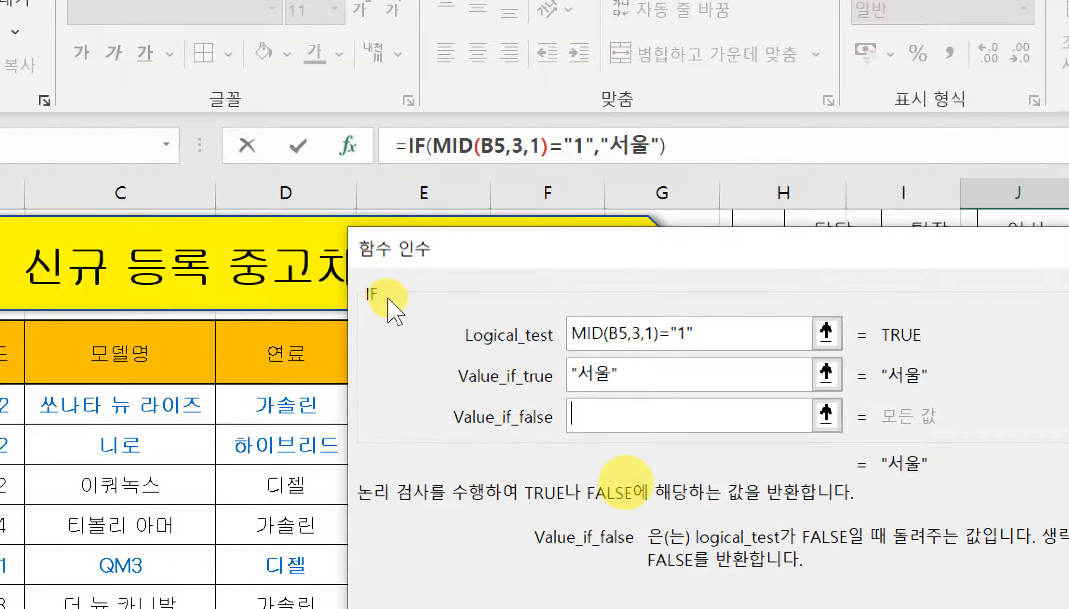
Step: Start a nested IF() as the value if false and open that inner function's arguments
type("IF")
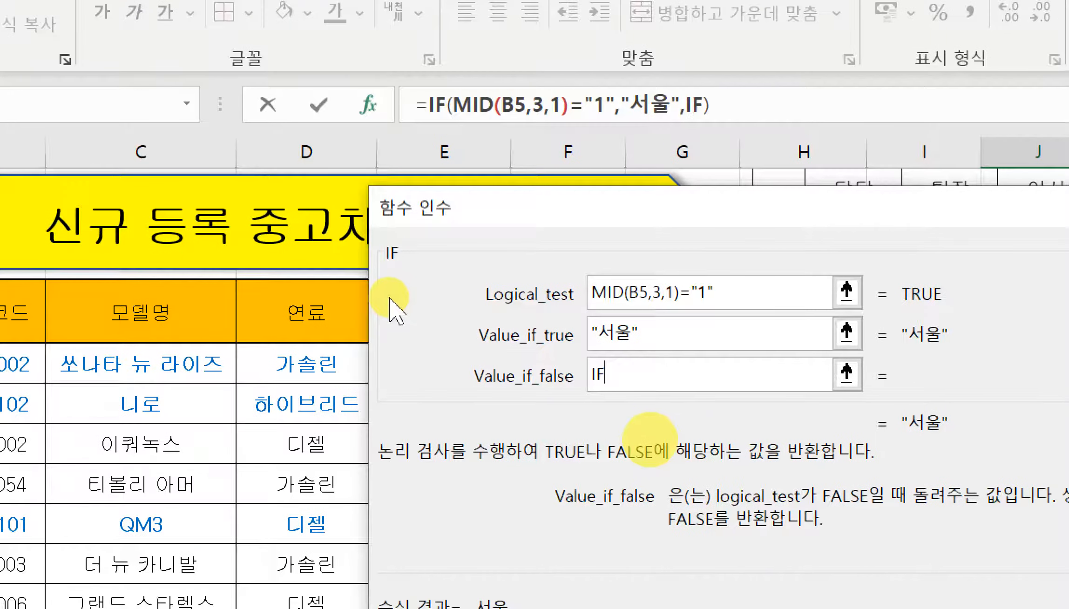
type("(")
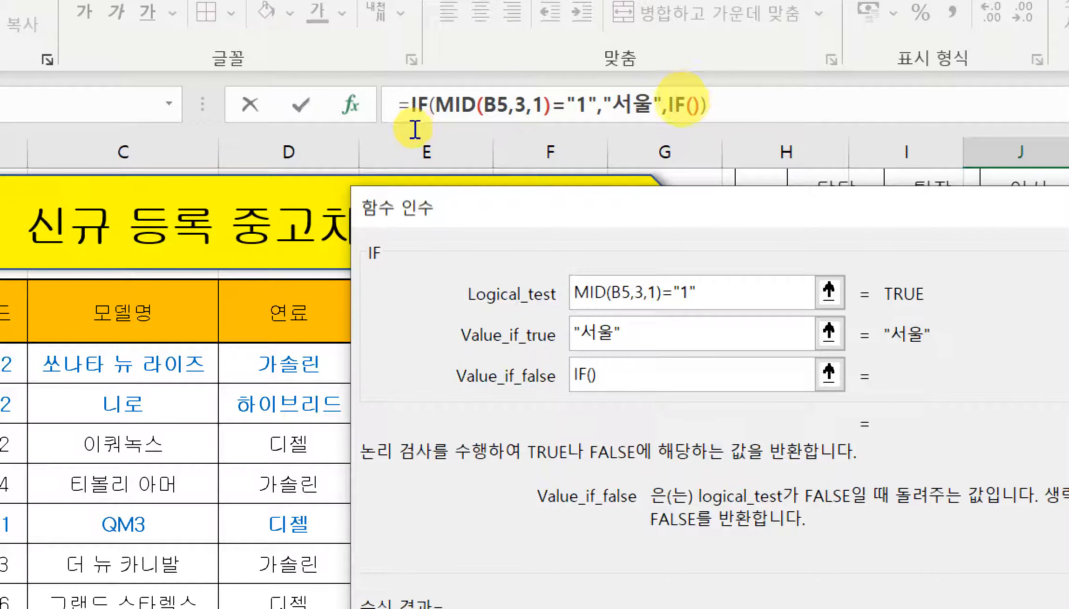
left_click(679, 100)
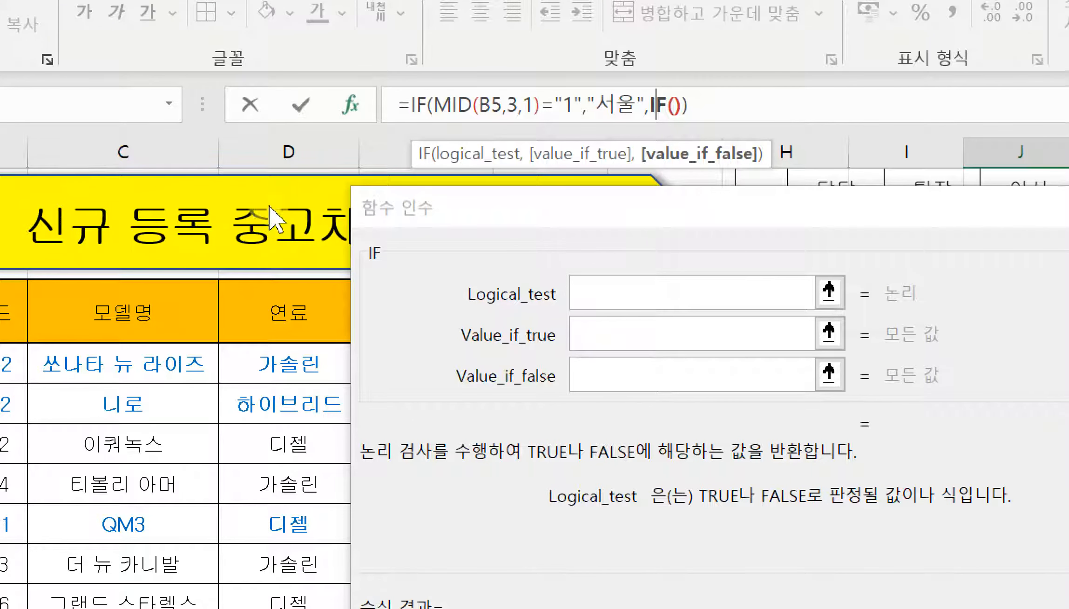
left_click(386, 222)
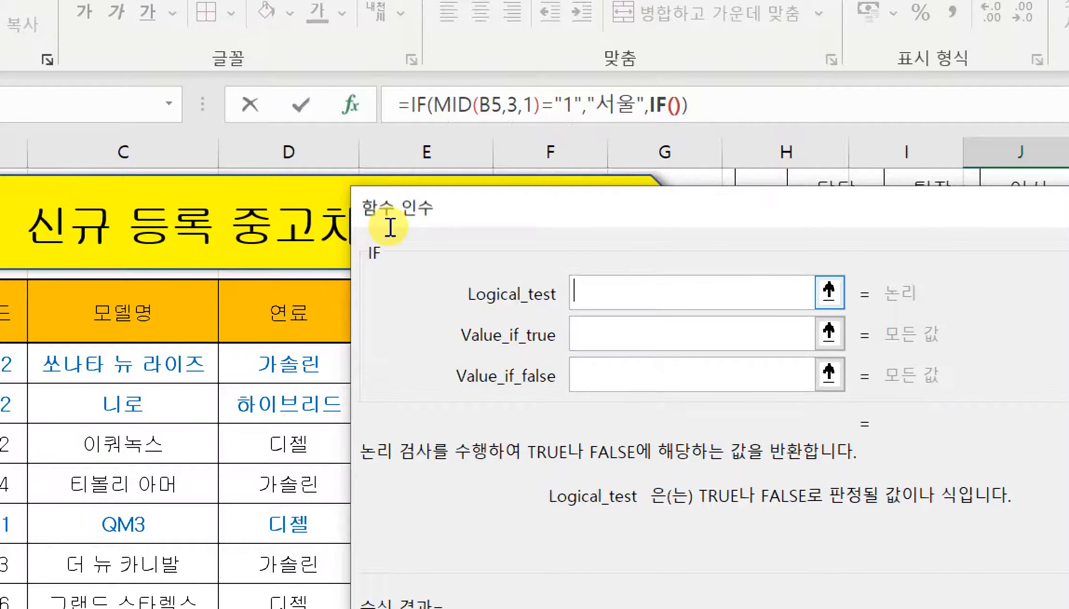
Step: Paste the copied test into the nested IF's logical test and change it to MID(B5,3,1)="2"
right_click(604, 288)
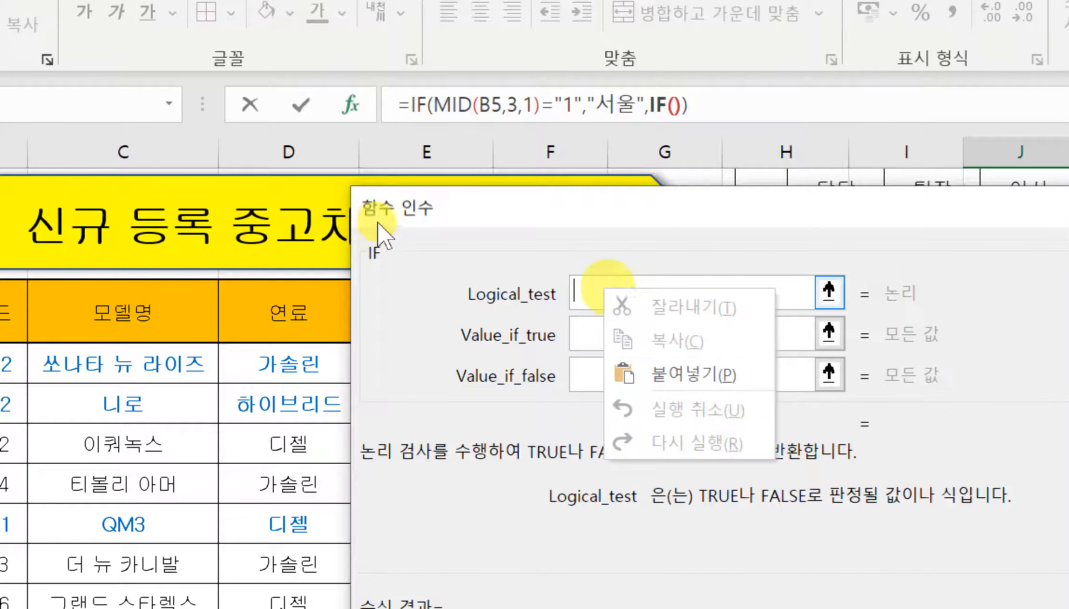
left_click(675, 373)
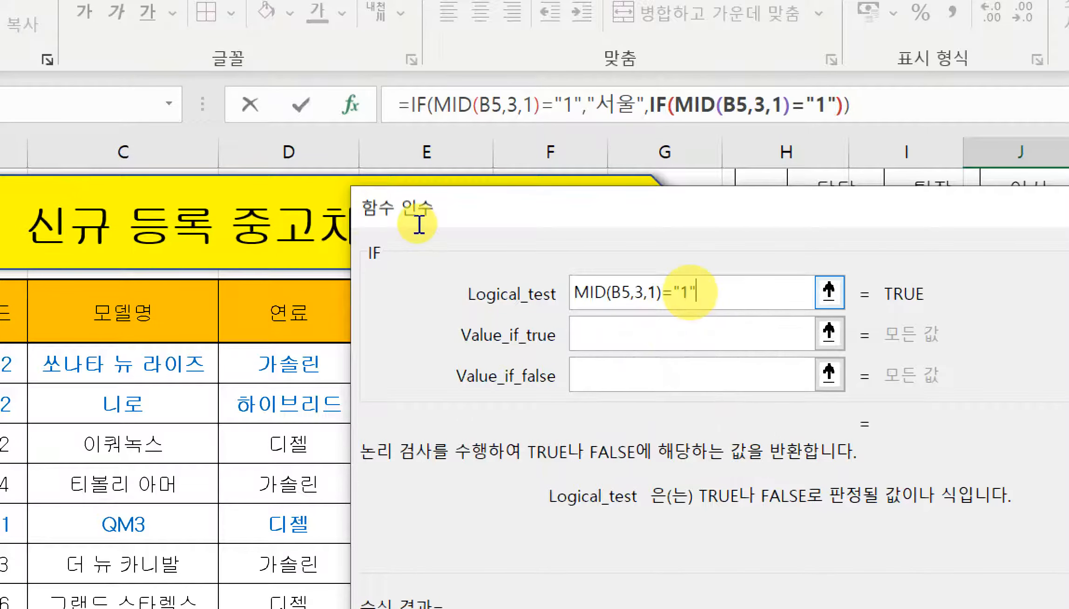
key("BackSpace")
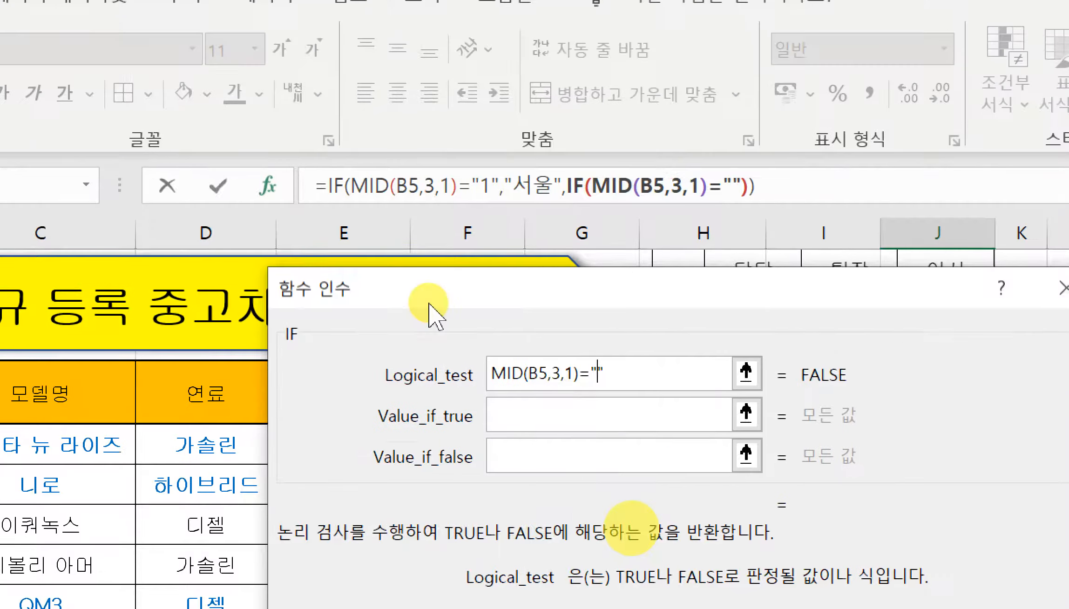
type("2")
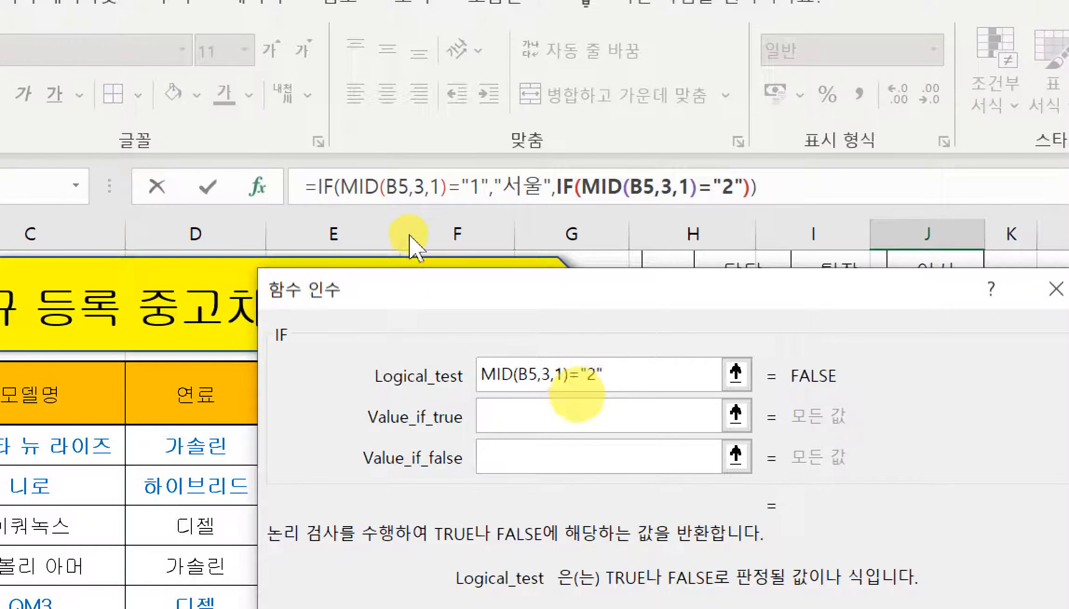
left_click(569, 412)
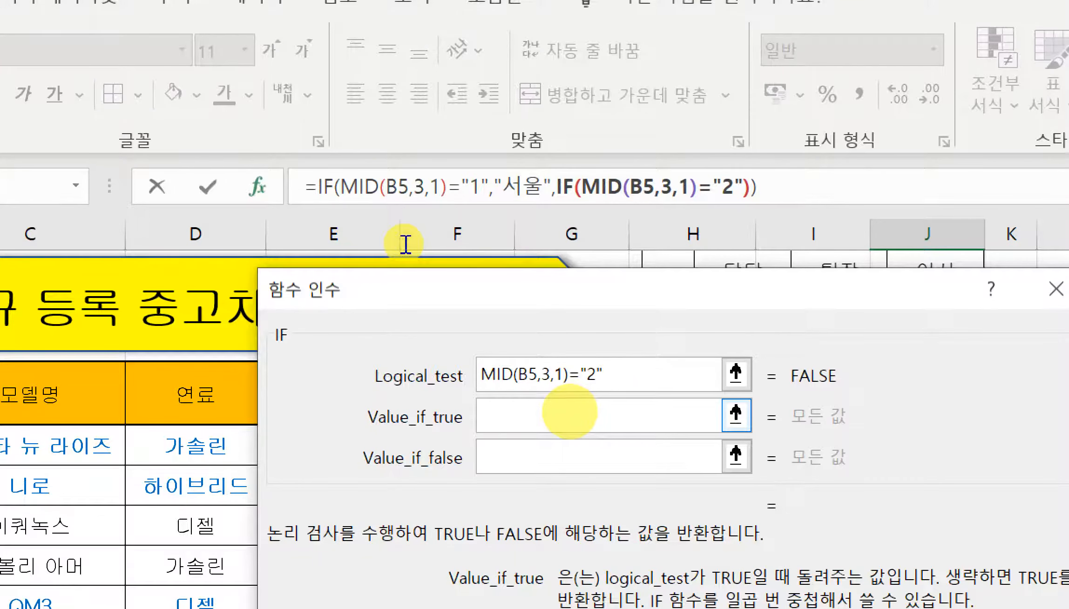
Step: Complete the nested IF with "경기/인천" if true and "기타" if false, and fill the formula down the 직영점 column
type("경기")
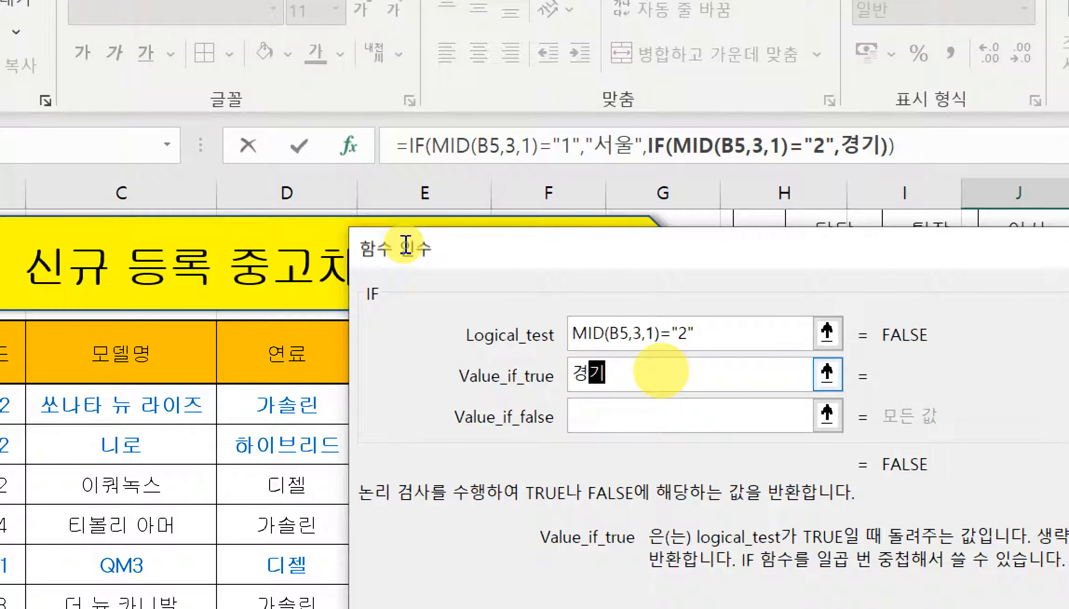
type("/인천")
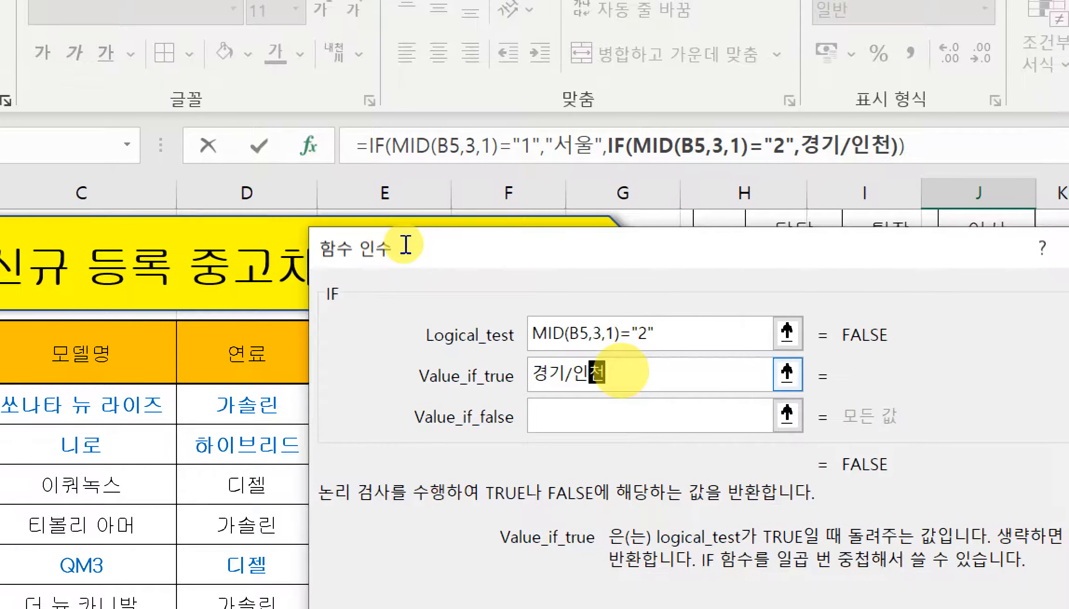
left_click(610, 414)
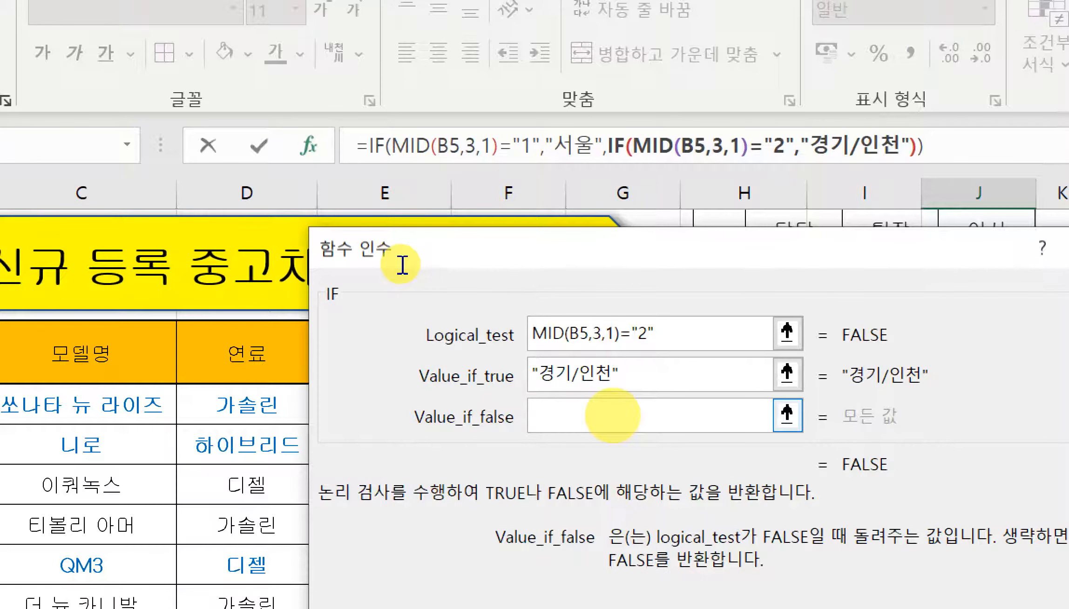
type("기타")
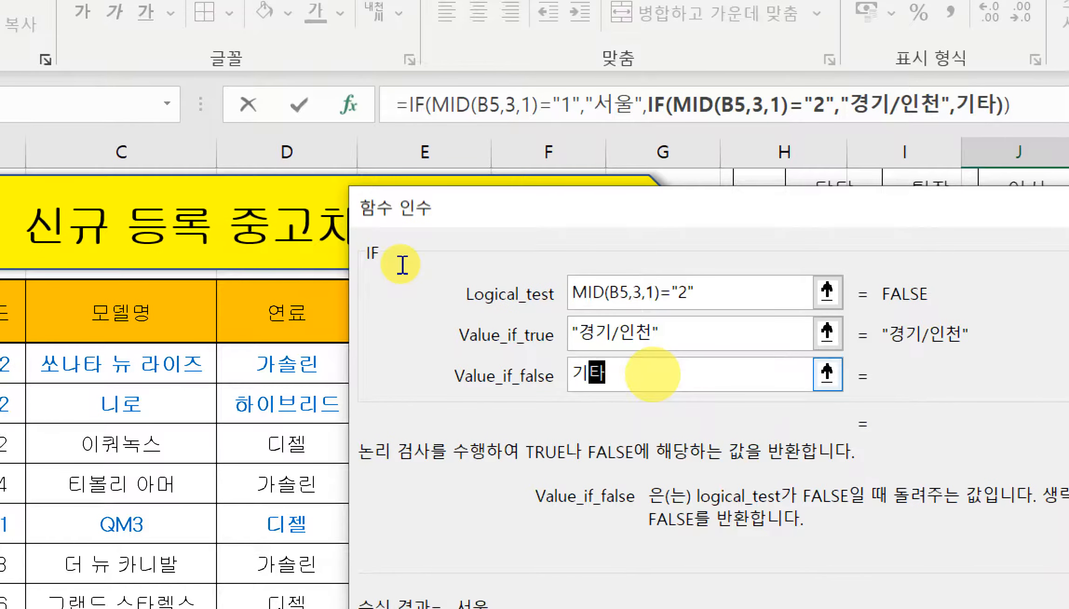
key("shift+Tab")
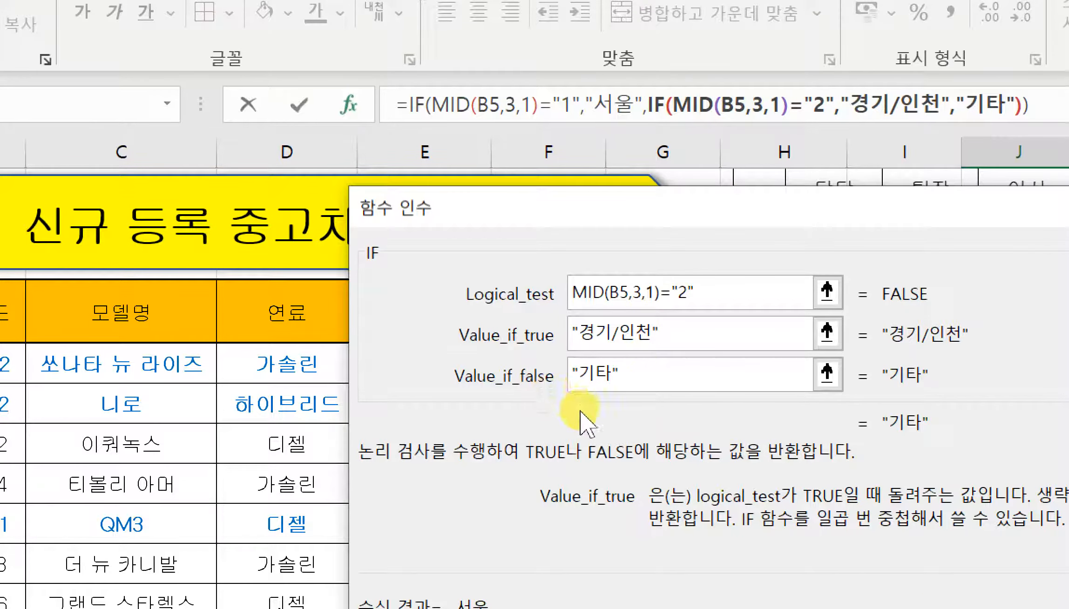
key("Return")
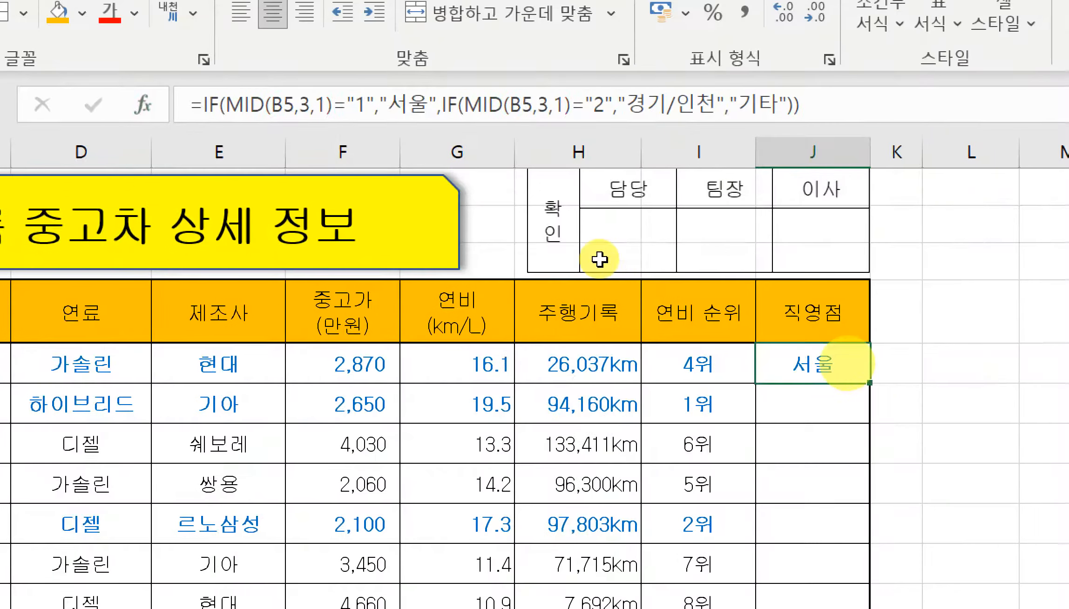
left_click_drag(869, 382, 859, 608)
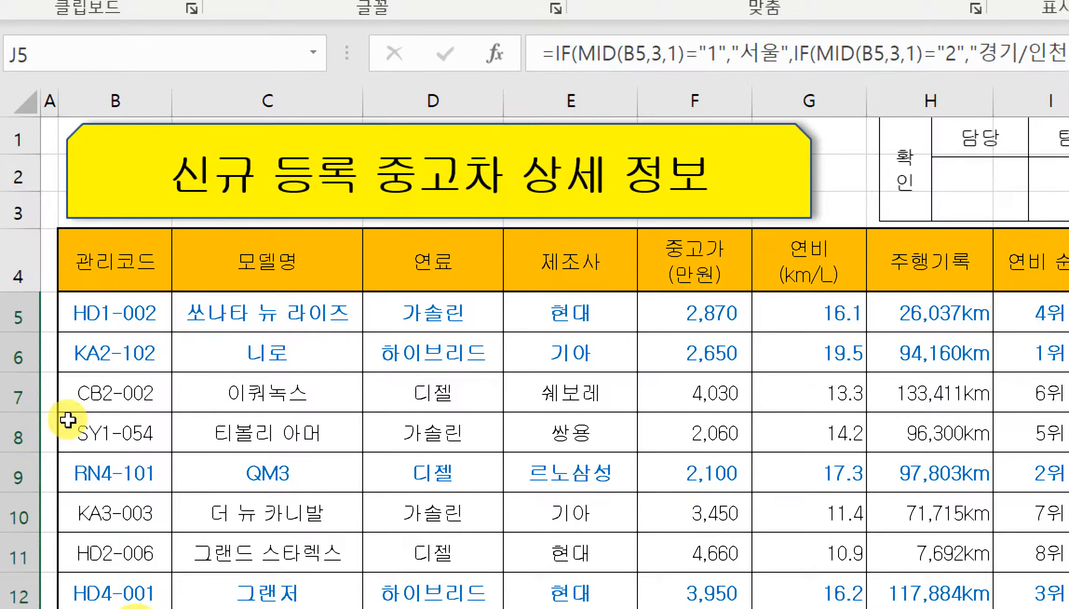
Step: Start the 하이브리드 차량 연비(km/L) 평균 formula in E13 with an empty SUMIF() function
left_click(68, 423)
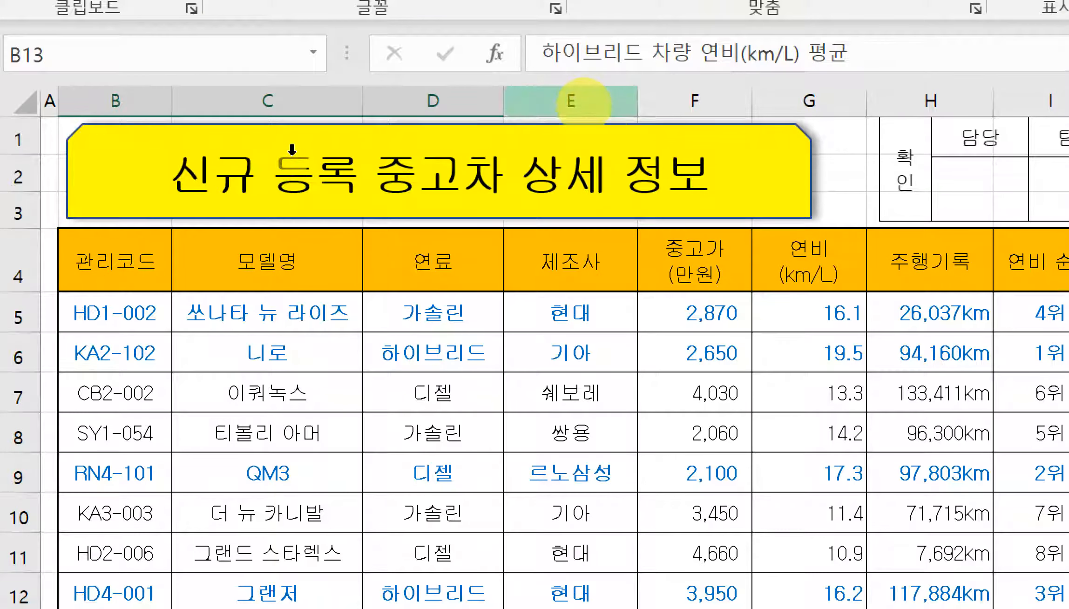
left_click(570, 100)
left_click(265, 429)
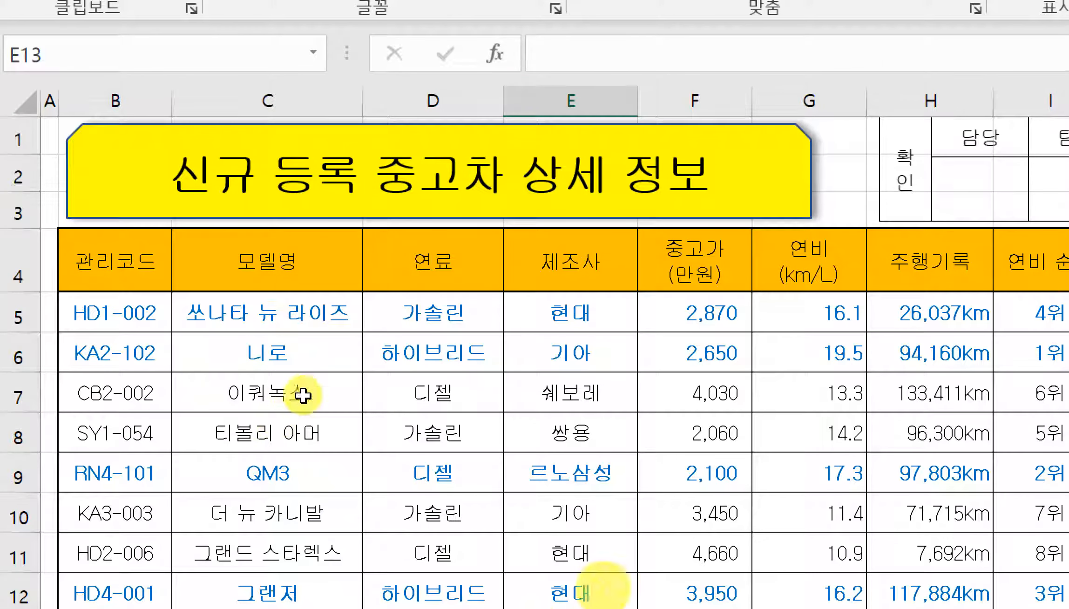
left_click(564, 56)
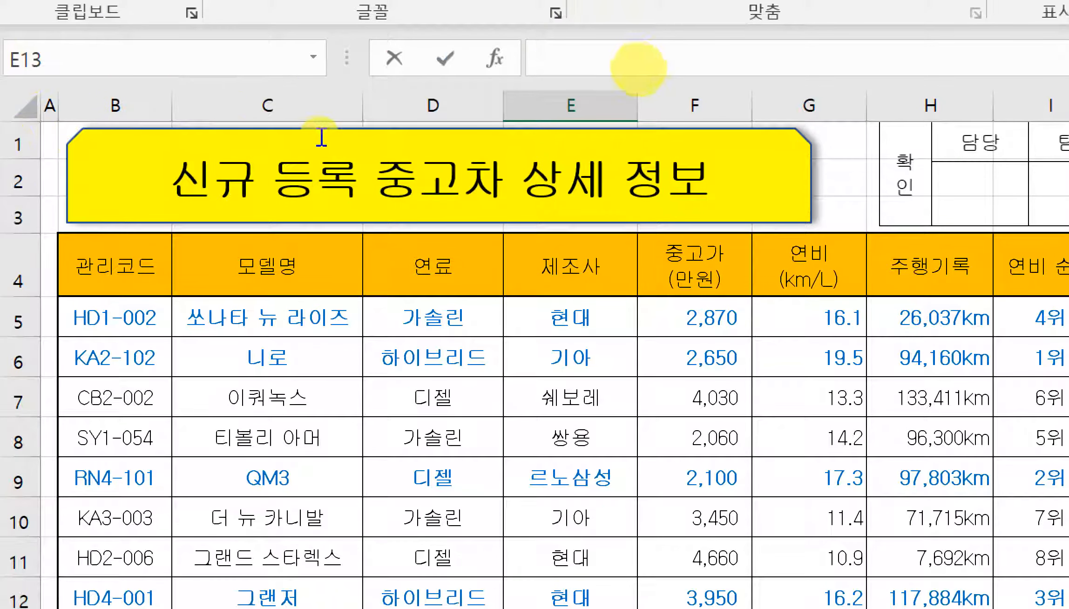
type("=")
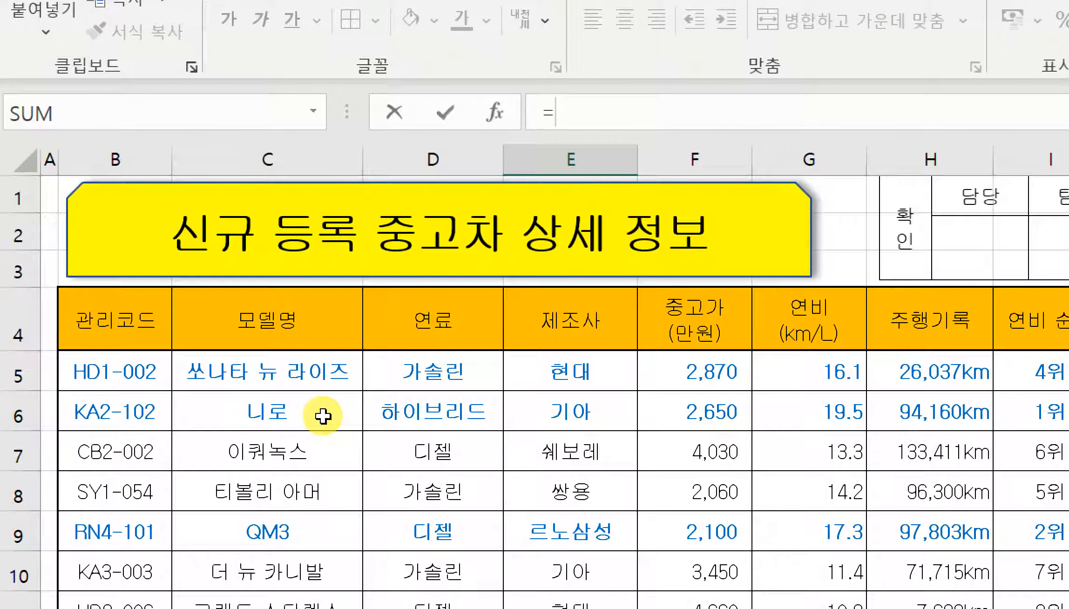
type("SUM")
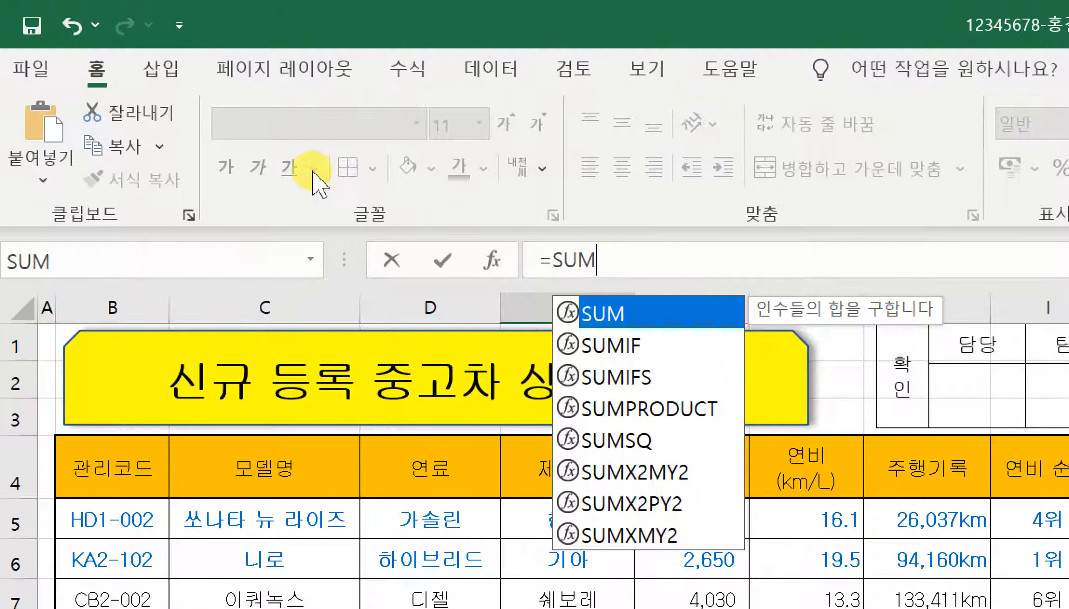
key("Down")
key("Tab")
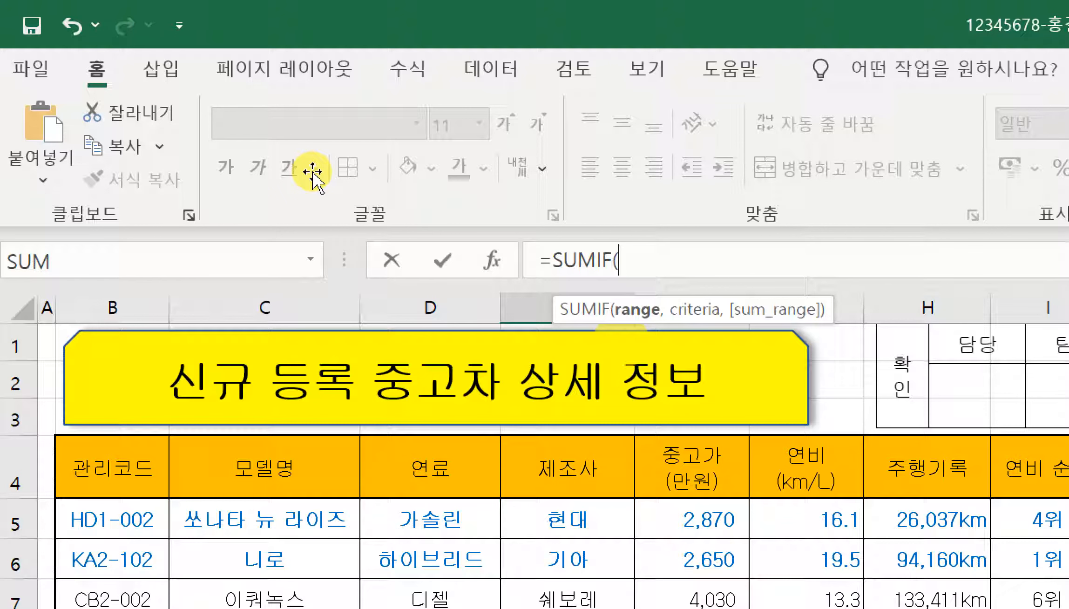
type(")")
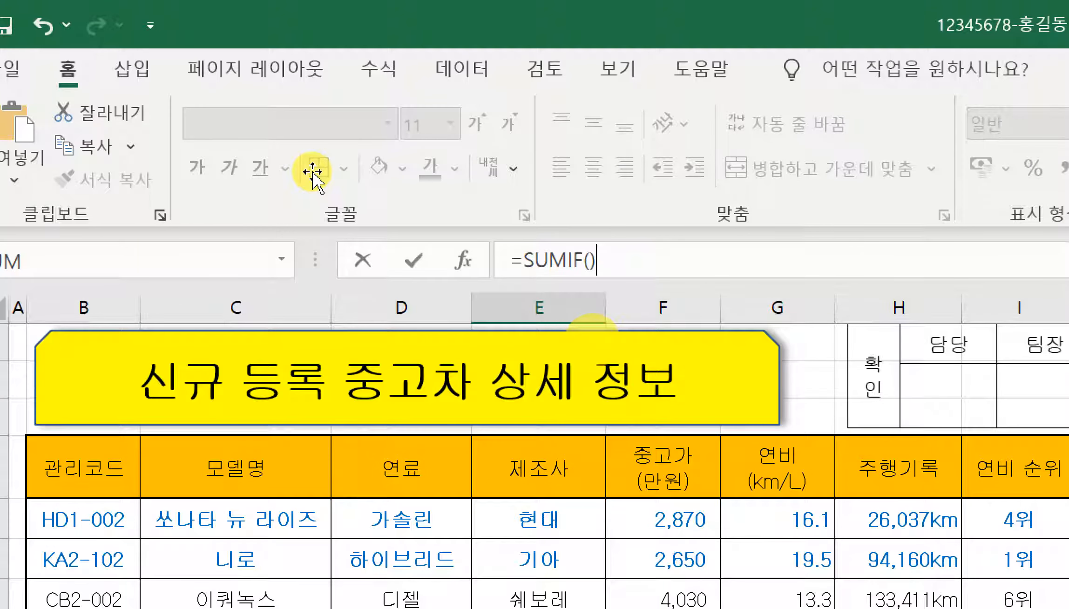
Step: Extend the E13 formula by dividing the SUMIF by an empty COUNTIF(), giving =SUMIF()/COUNTIF()
type("/")
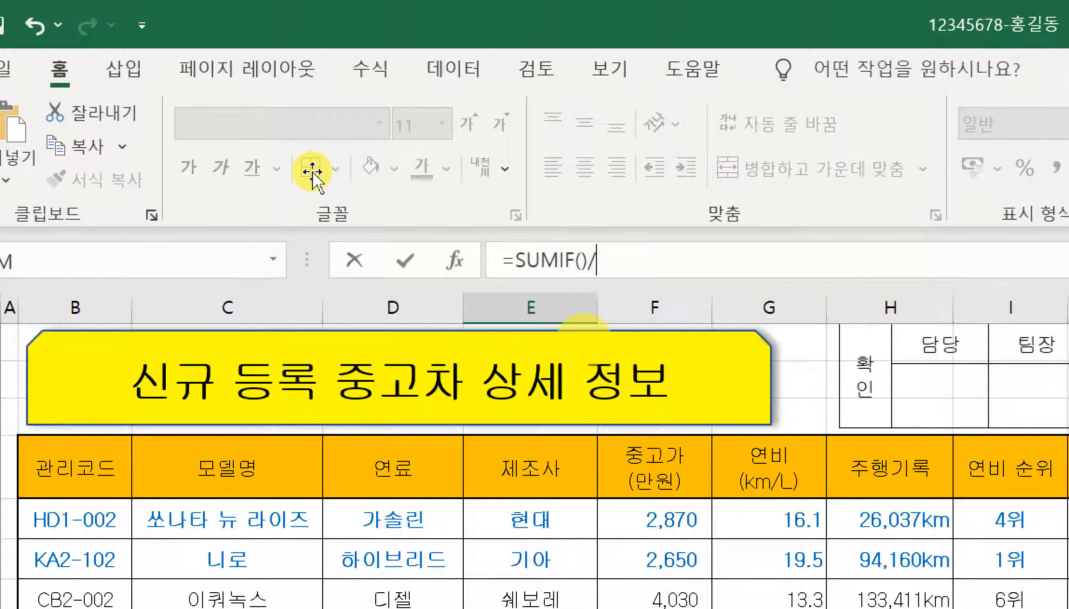
type("COU")
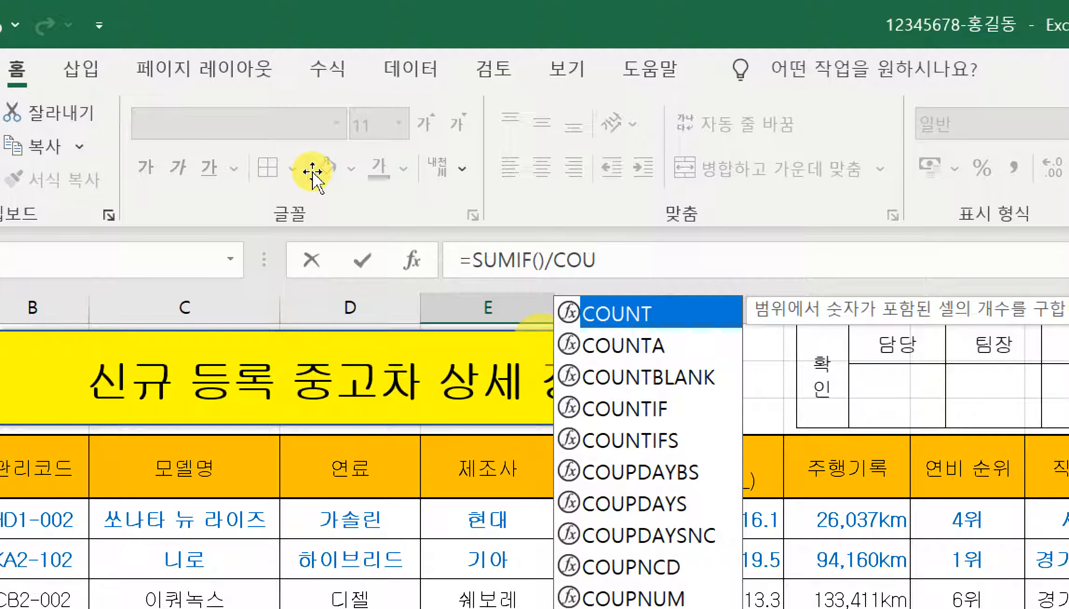
key("Down")
key("Down")
key("Down")
key("Tab")
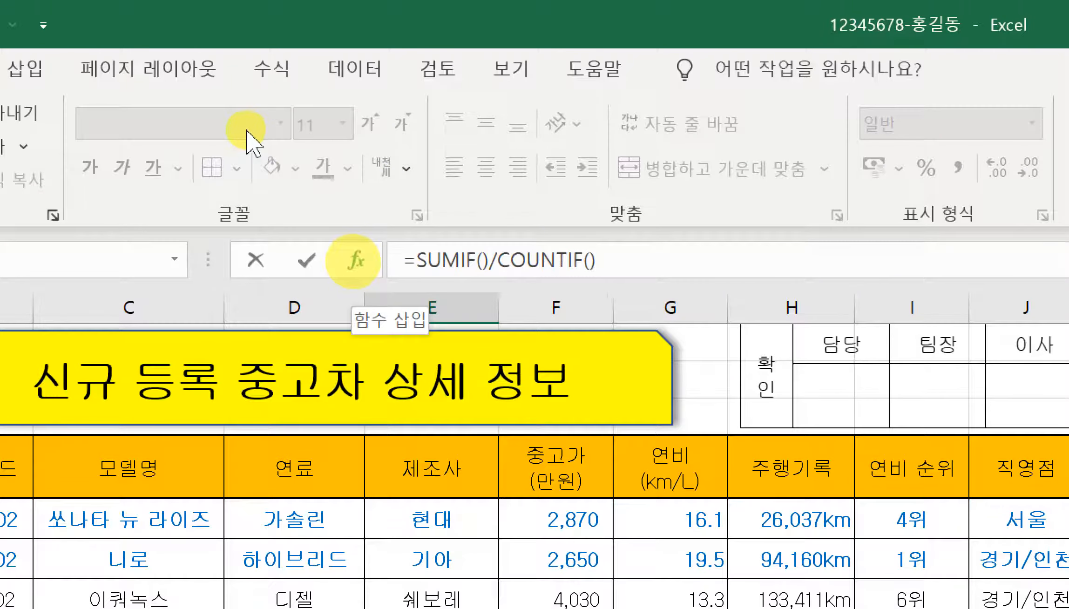
Step: Open the COUNTIF function's arguments and set its range to the 연료 cells D5:D12
left_click(353, 261)
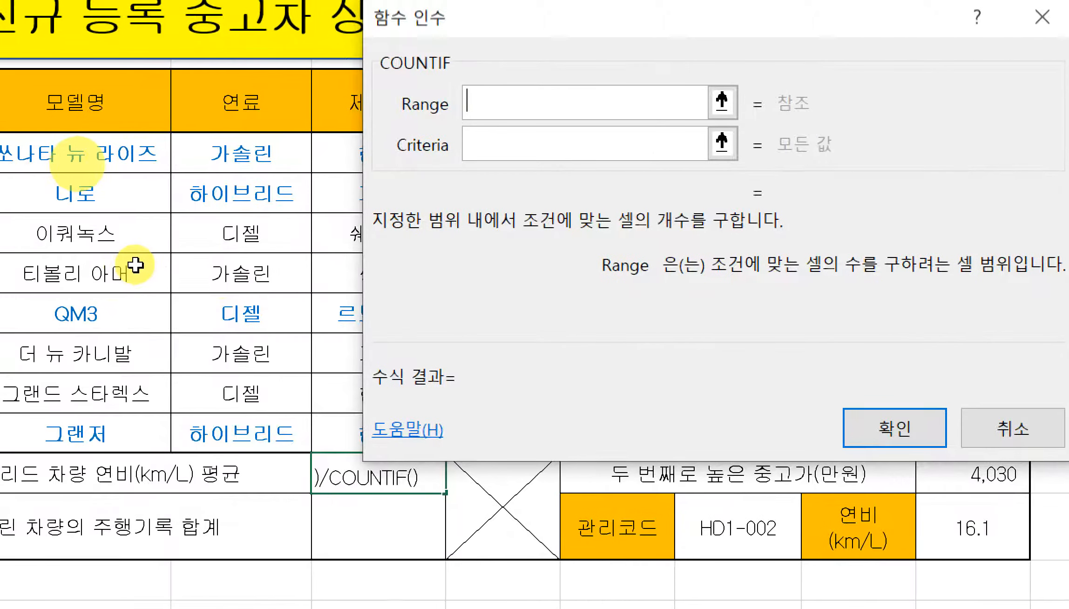
left_click_drag(85, 154, 117, 465)
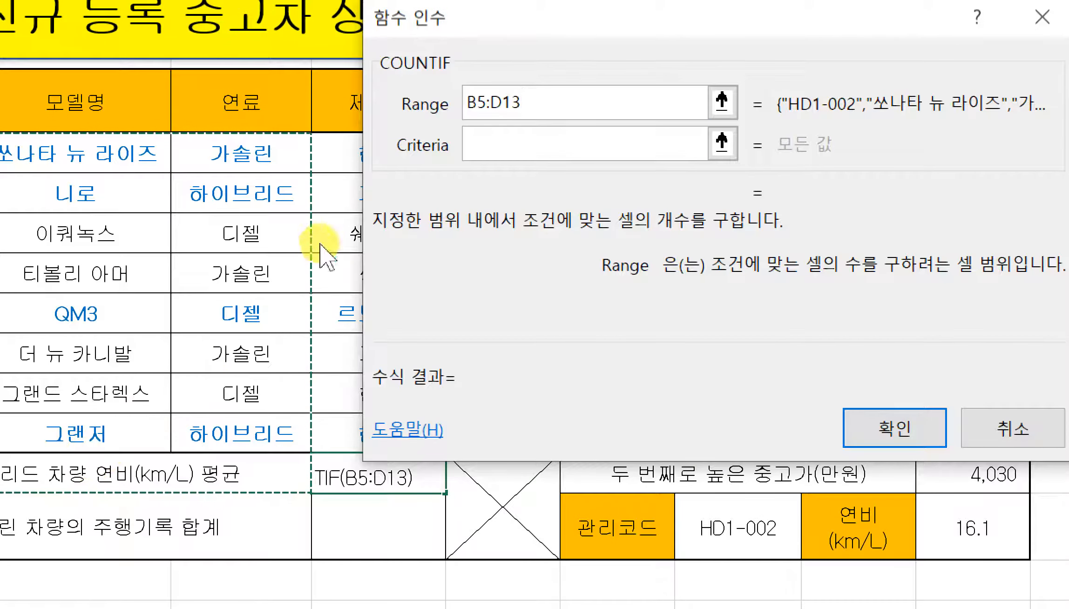
left_click_drag(186, 156, 105, 404)
left_click_drag(225, 440, 228, 443)
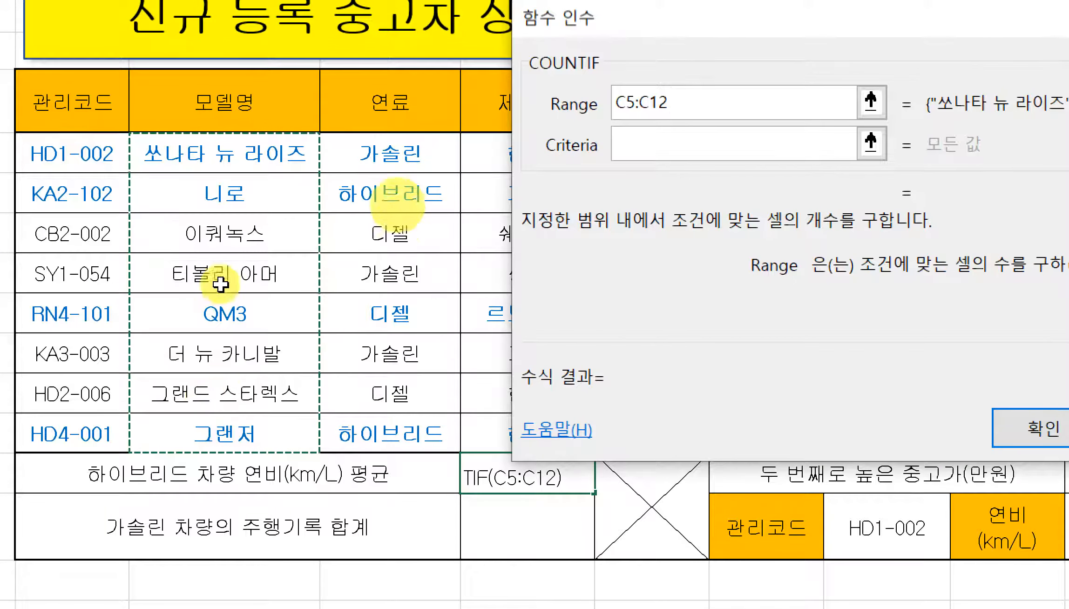
left_click_drag(396, 155, 390, 433)
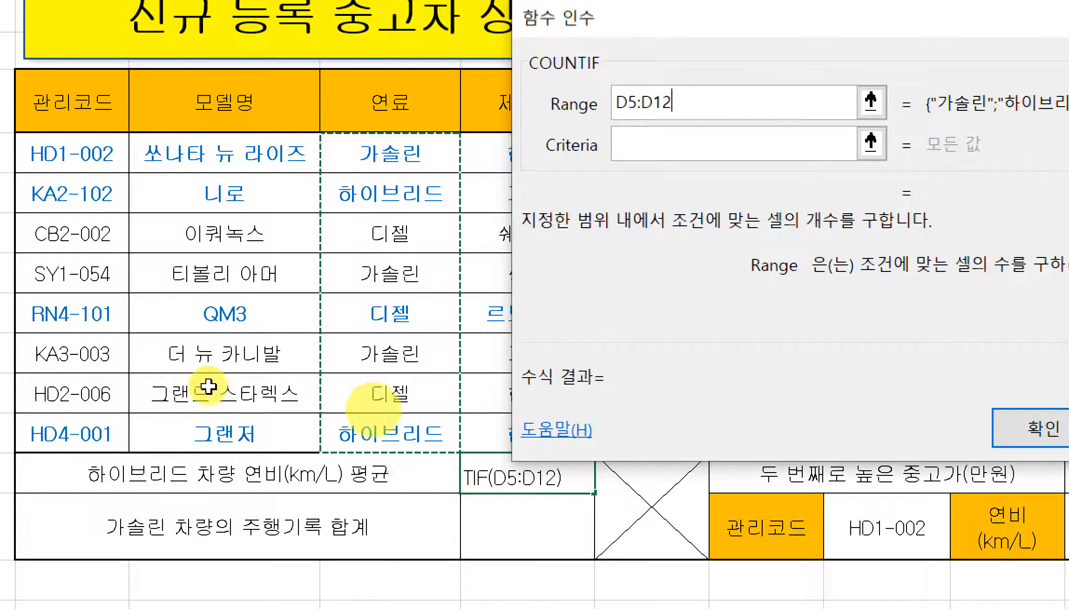
left_click_drag(377, 156, 389, 433)
key("Tab")
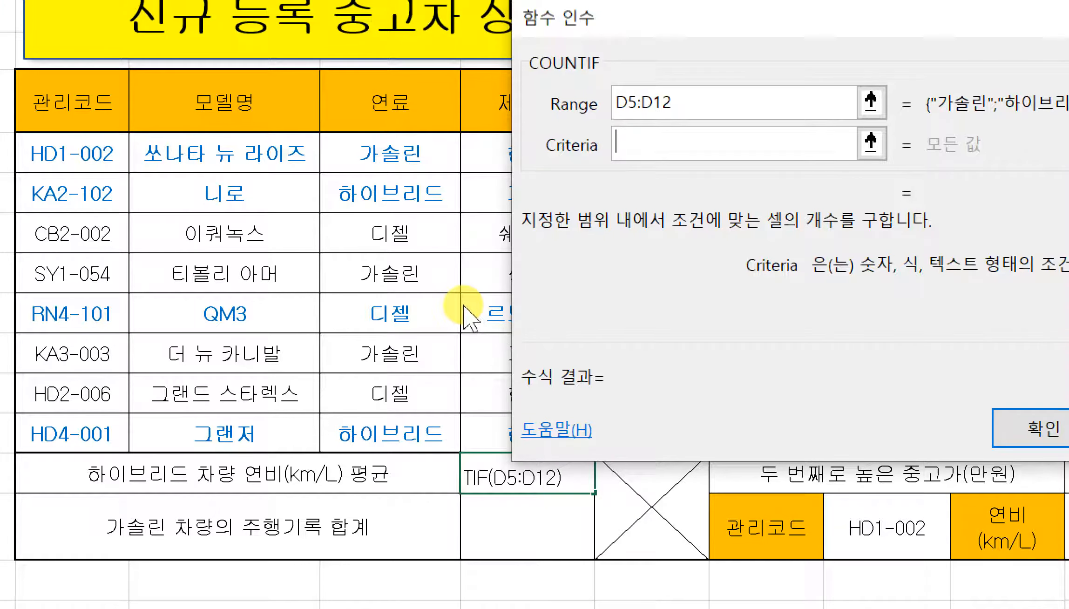
type("\"")
type("하이븨")
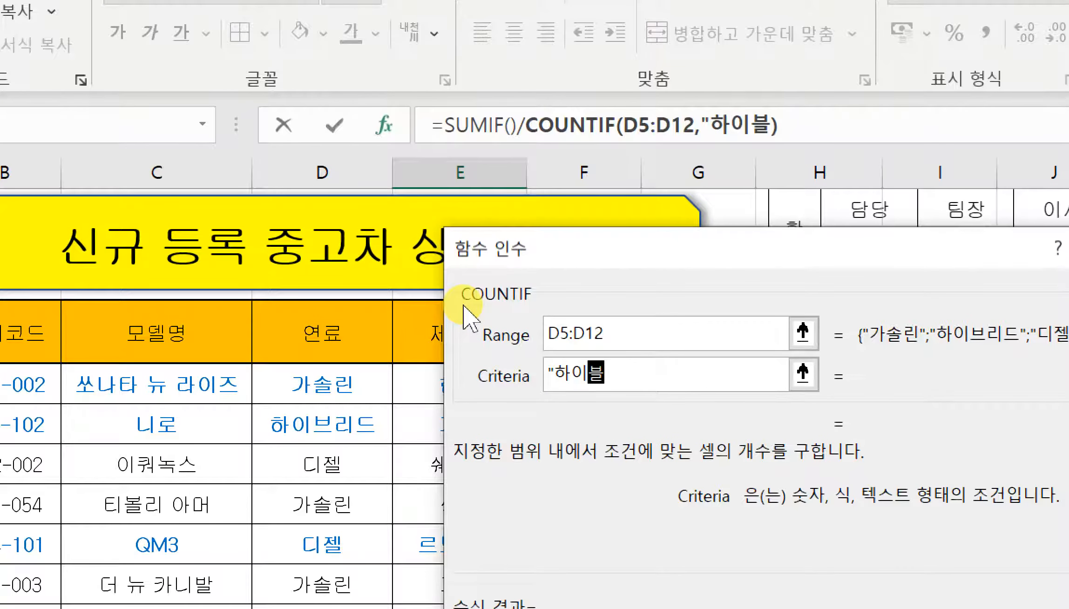
type("리ㅡ")
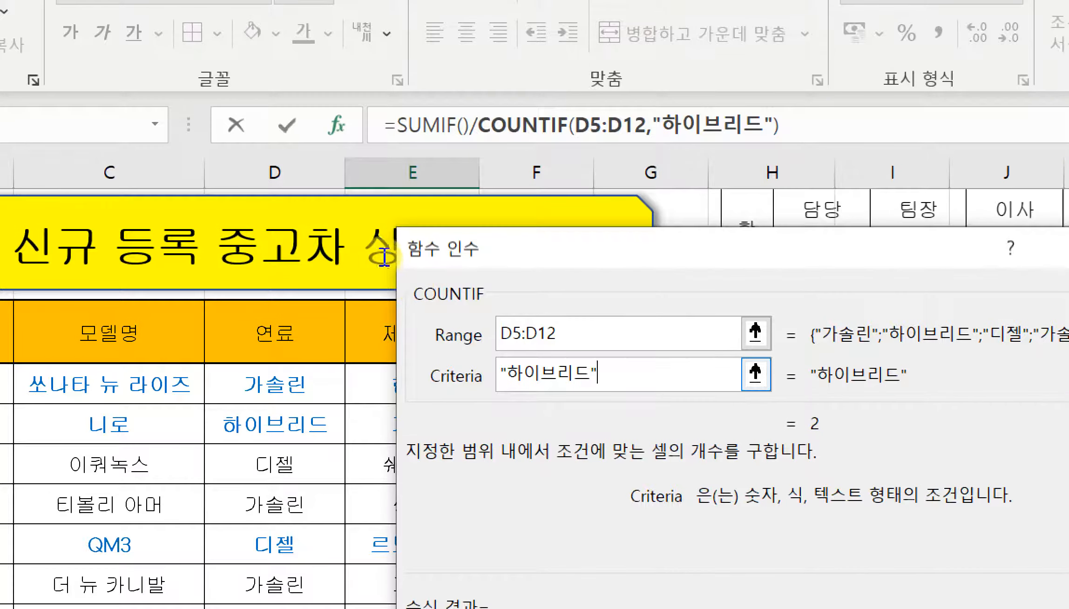
key("shift+Home")
key("BackSpace")
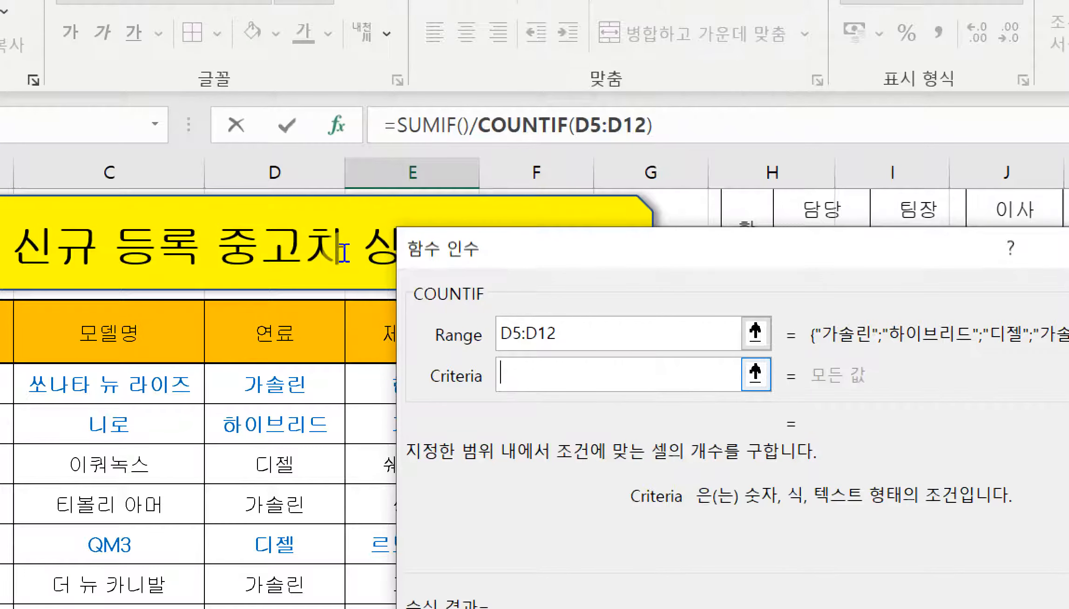
Step: Set the COUNTIF criteria to cell D12, confirm the arguments and dismiss the formula warning
left_click(275, 421)
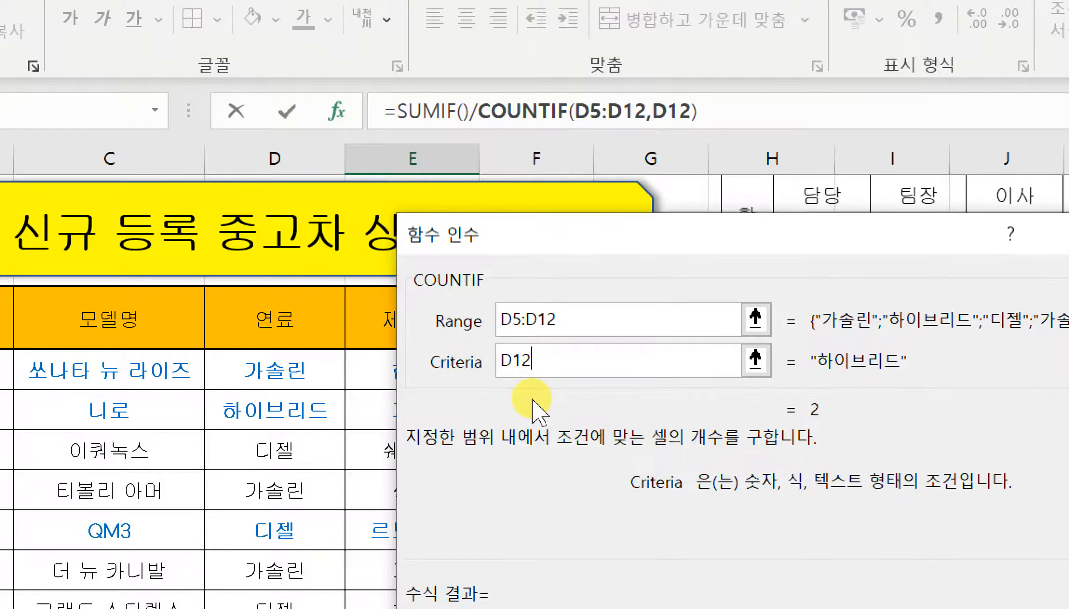
key("Return")
left_click_drag(825, 419, 218, 177)
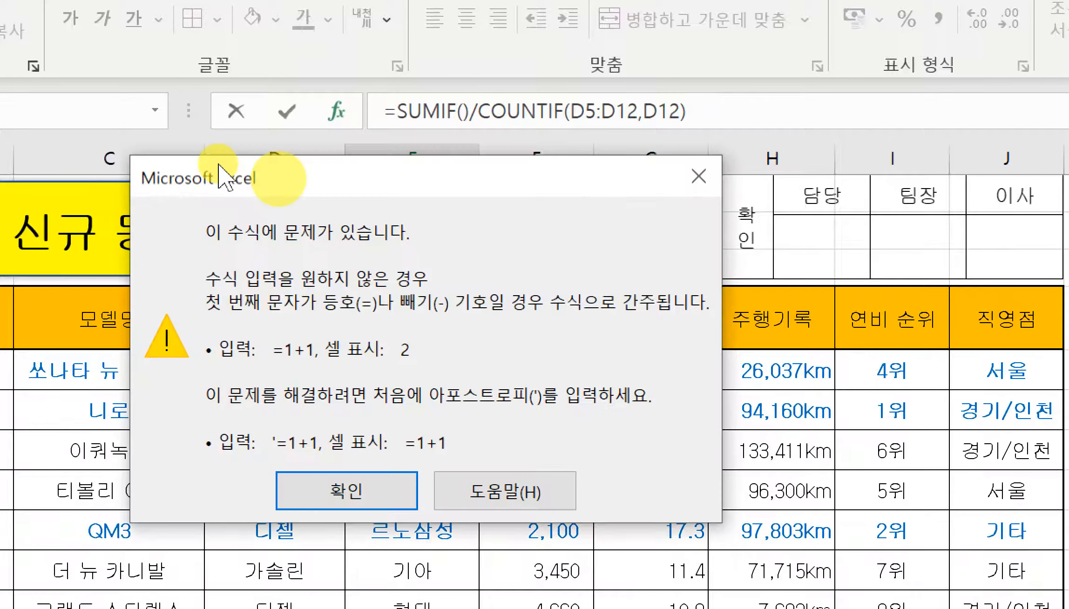
left_click_drag(282, 162, 372, 184)
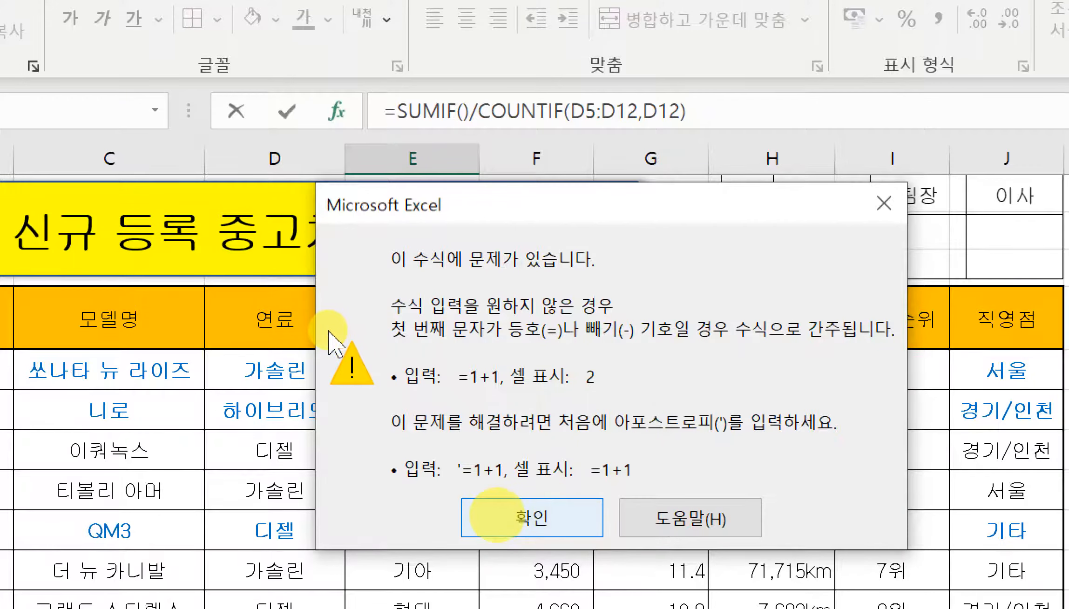
key("Return")
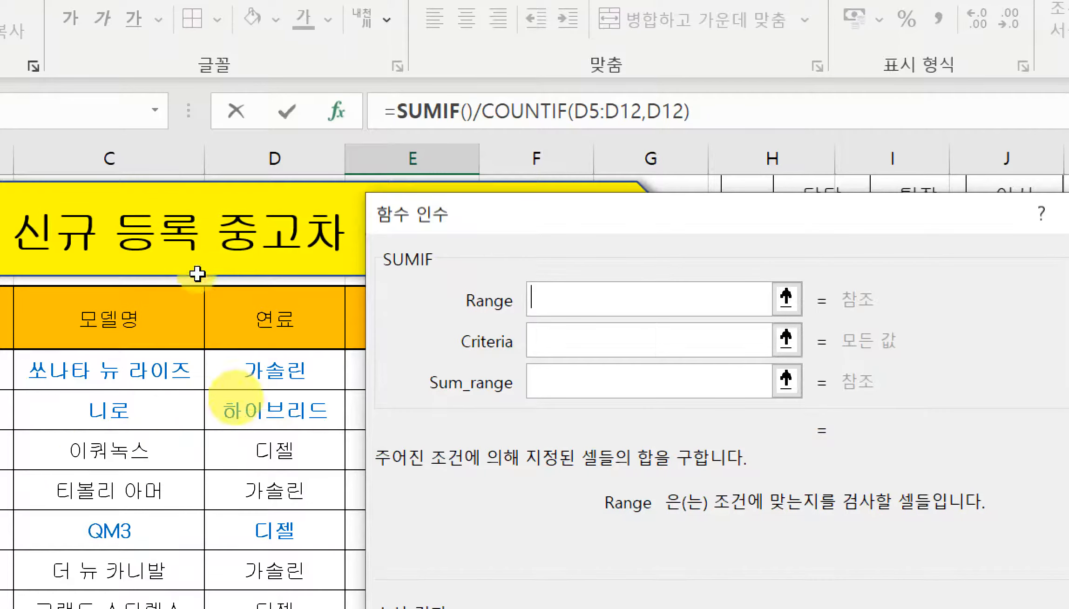
Step: Set the SUMIF function's range to the 연료 cells D5:D12 and its criteria to D12
left_click_drag(263, 373, 257, 603)
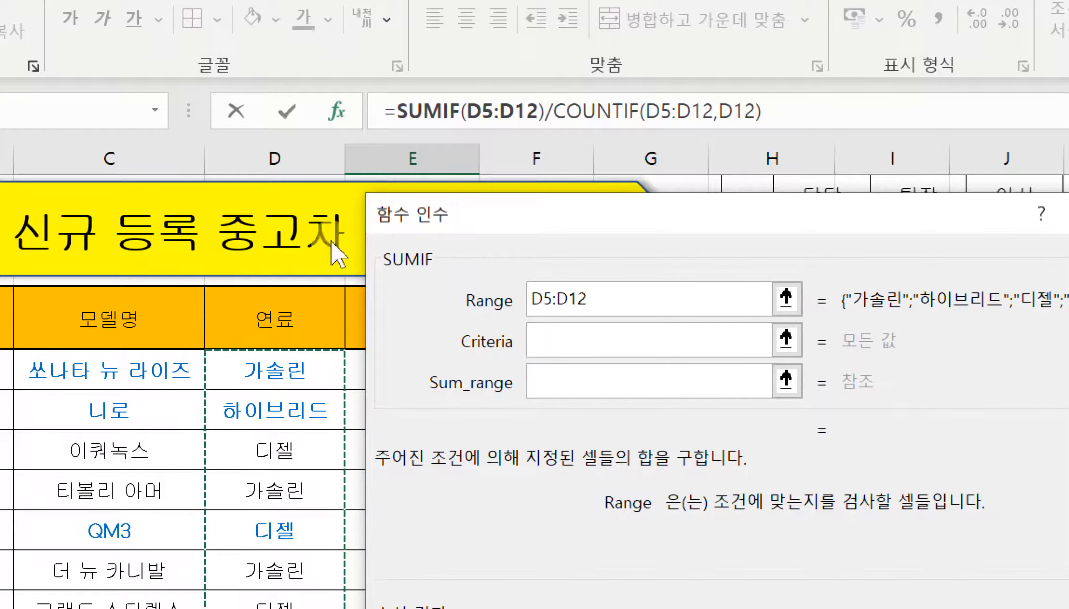
left_click(383, 242)
key("Tab")
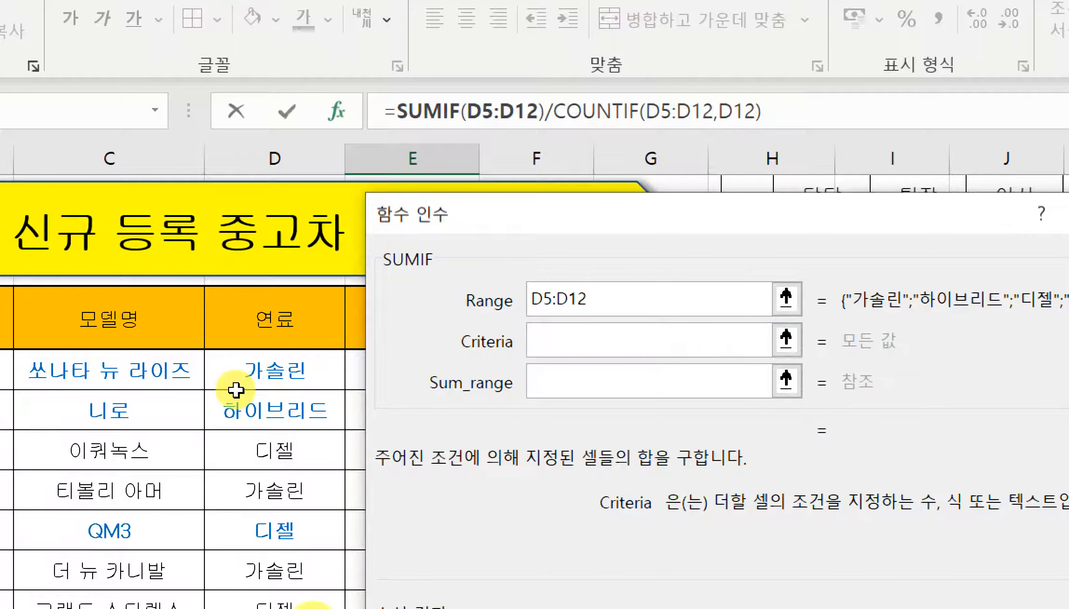
type("D12")
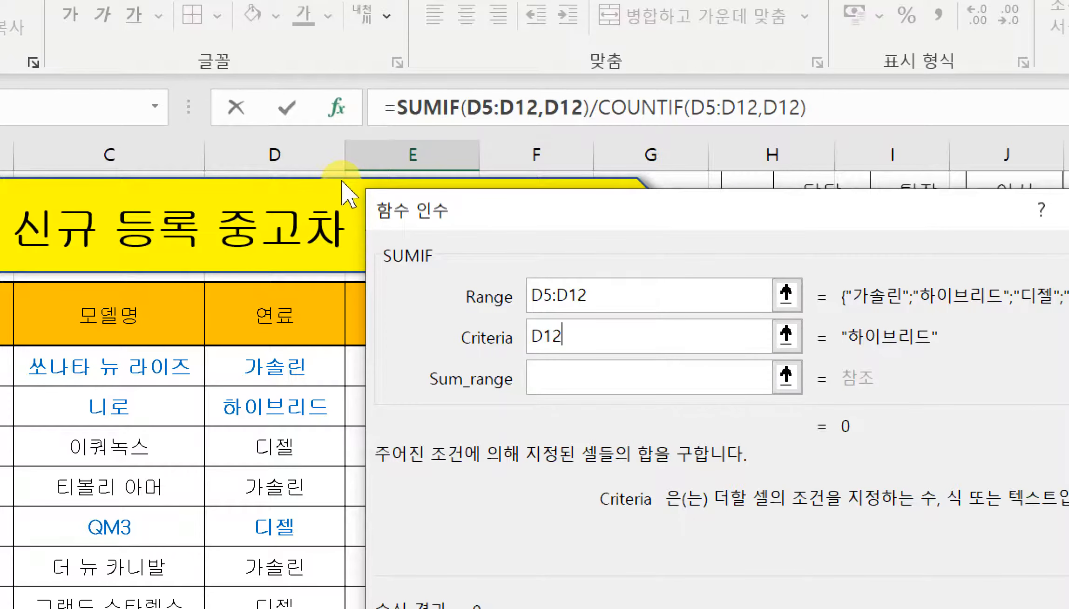
Step: Set the SUMIF function's sum range to the 연비 cells G5:G12
left_click_drag(343, 181, 565, 194)
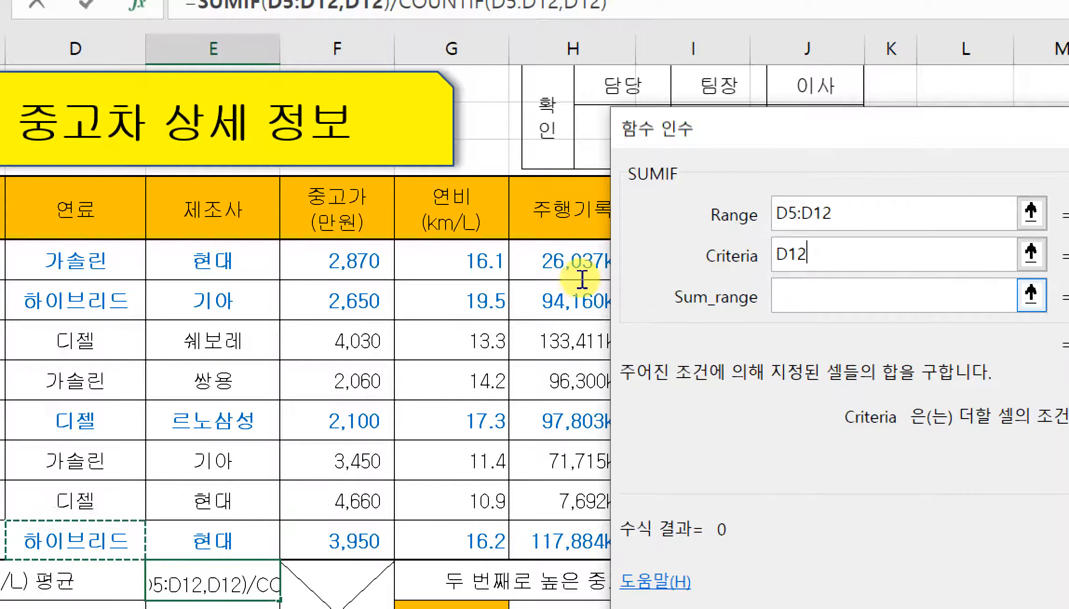
key("Tab")
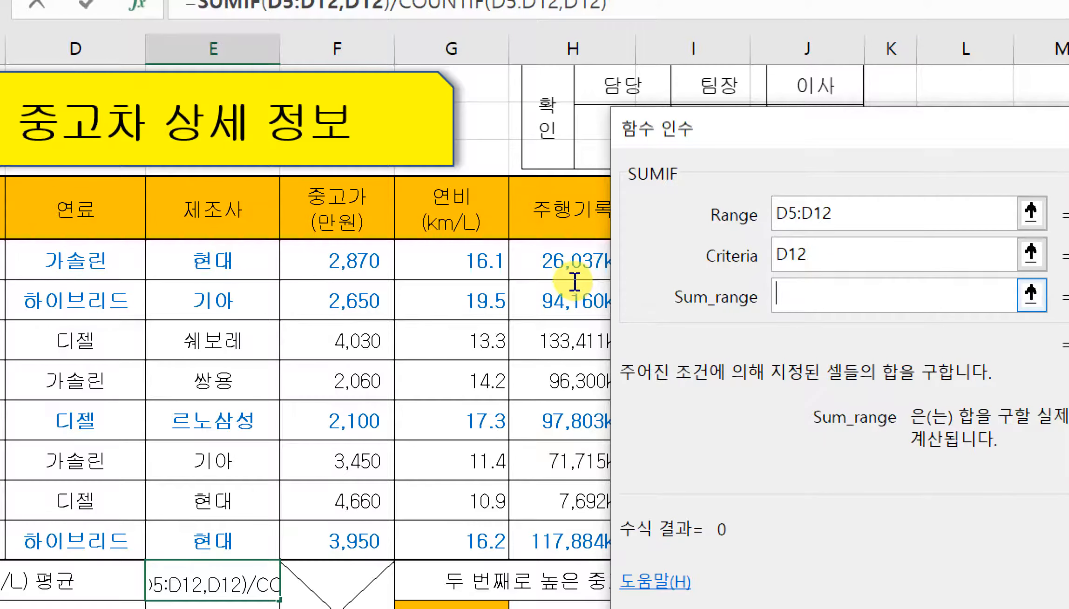
left_click_drag(406, 258, 433, 531)
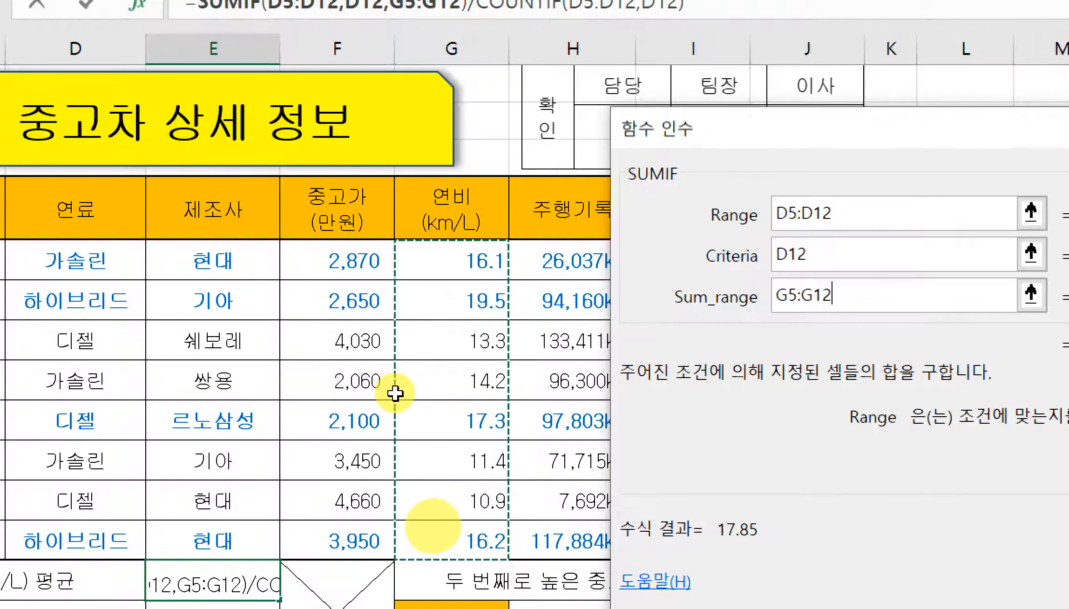
Step: Confirm the SUMIF arguments for the hybrid fuel-economy average in E13 and display the result with two decimal places
left_click_drag(405, 257, 451, 536)
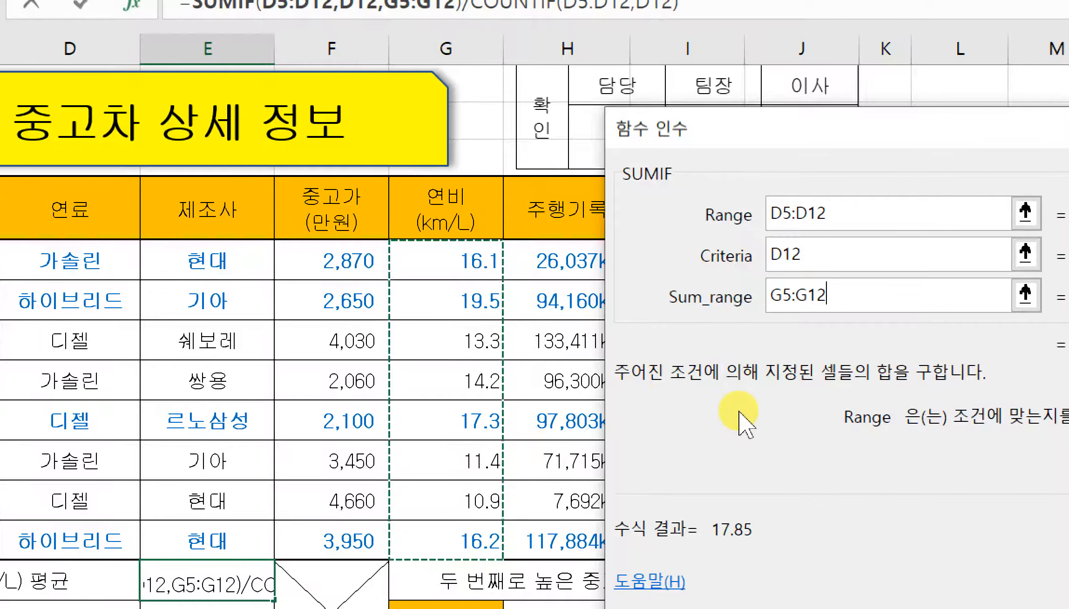
key("Return")
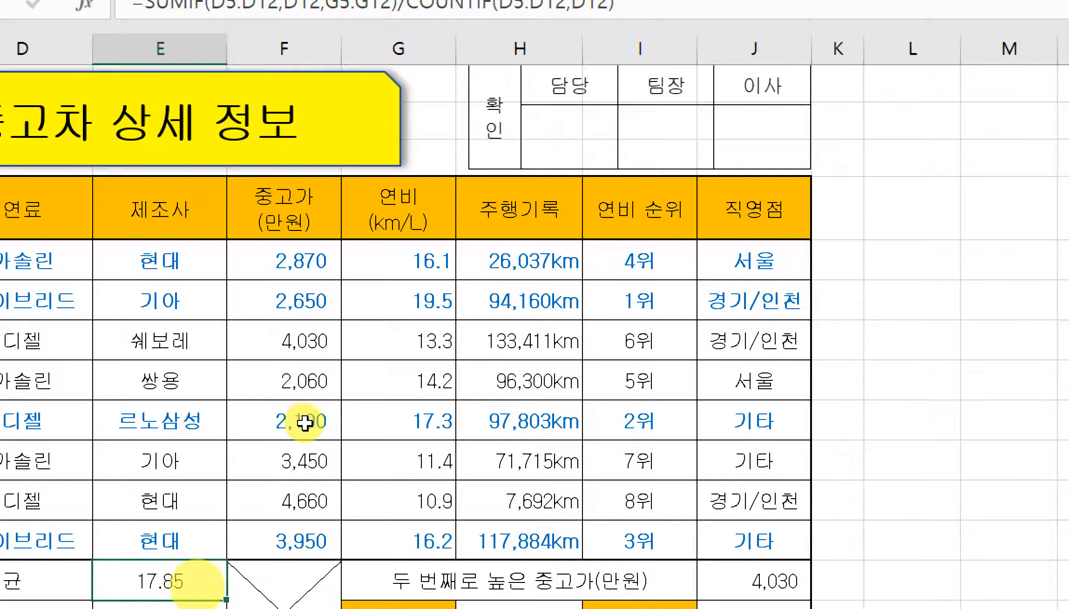
right_click(201, 581)
left_click(452, 458)
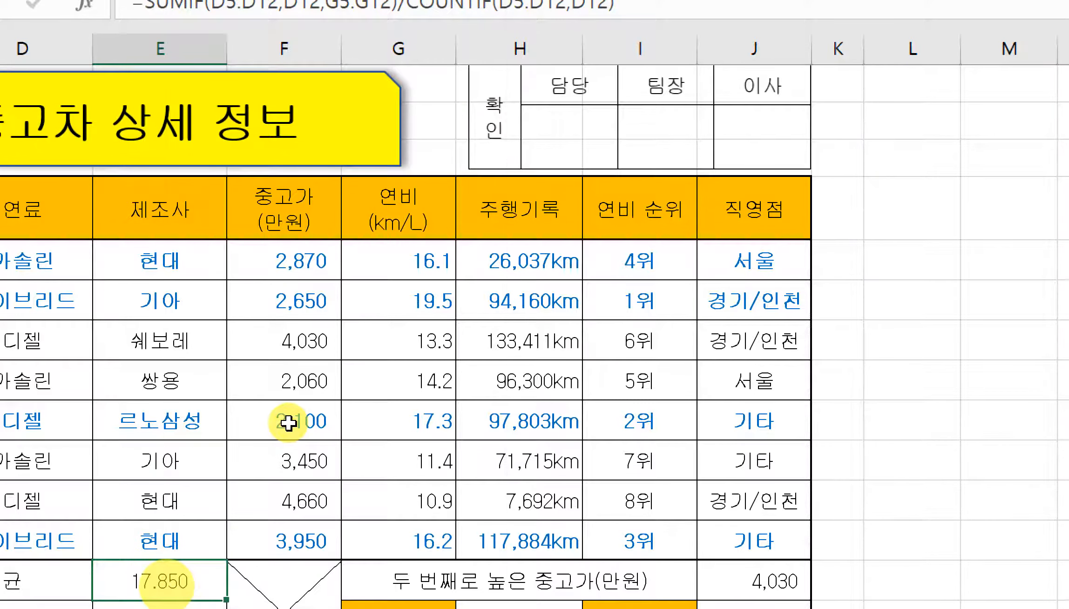
right_click(163, 585)
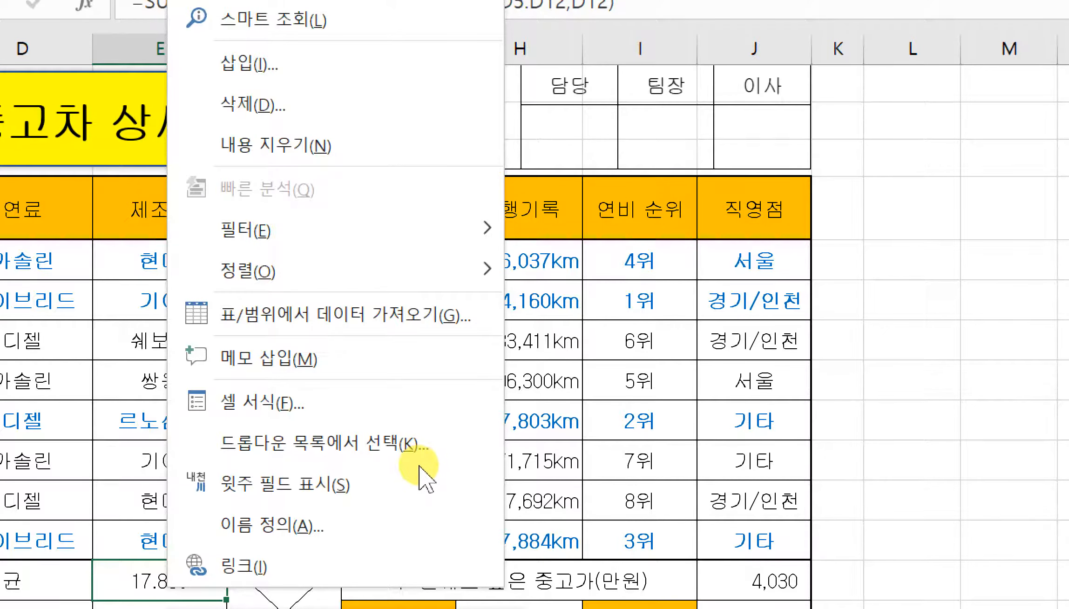
key("Escape")
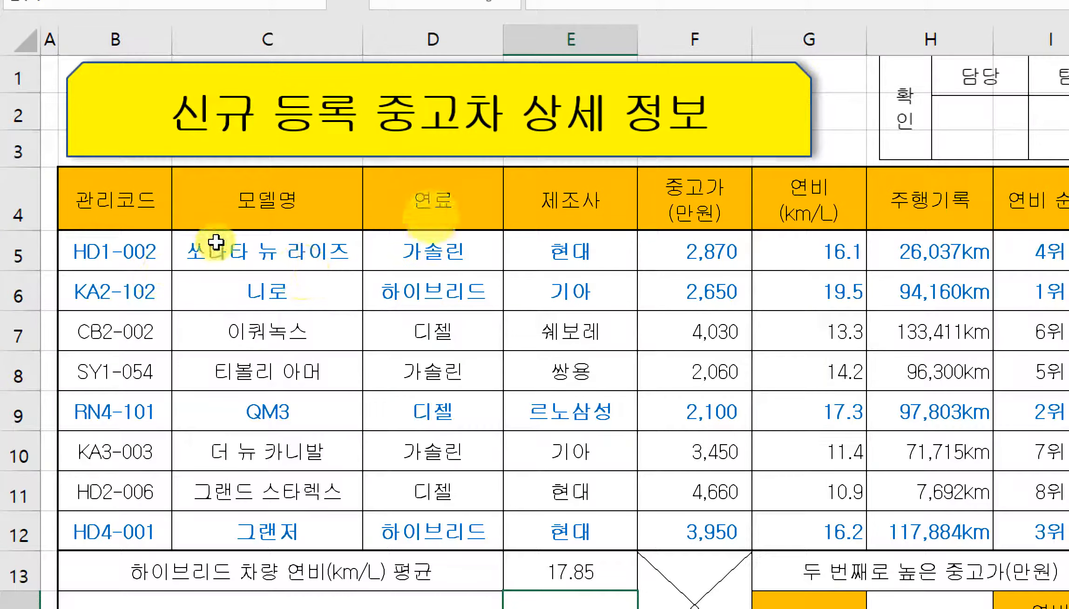
Step: Start a DSUM formula in E14 for the gasoline cars' 주행기록 total and open its function arguments
left_click(433, 207)
mouse_move(433, 242)
left_mouse_down()
mouse_move(413, 222)
mouse_move(417, 256)
left_mouse_up()
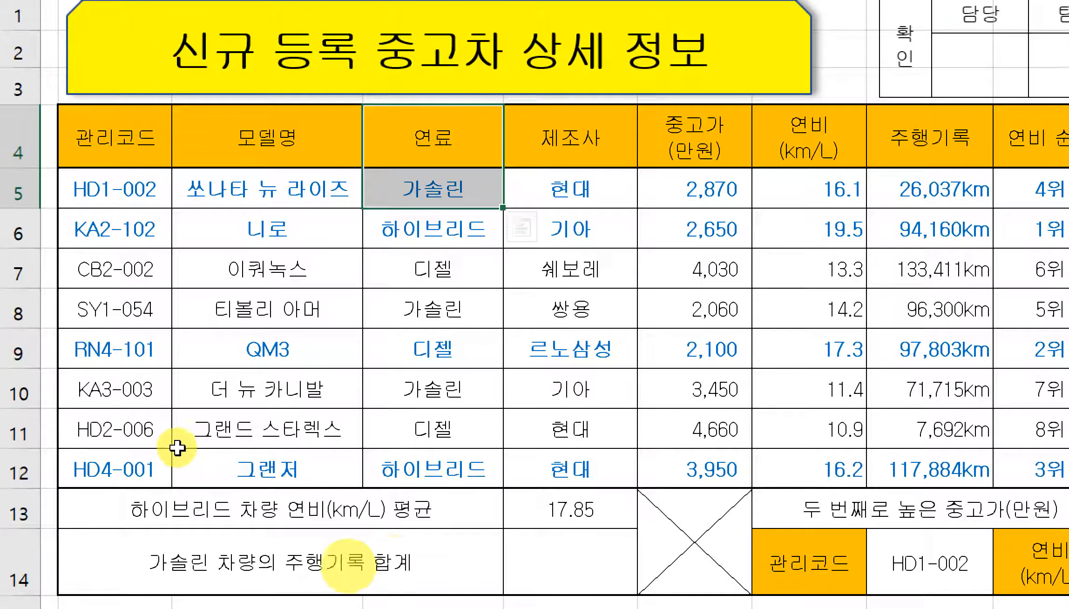
left_click(946, 149)
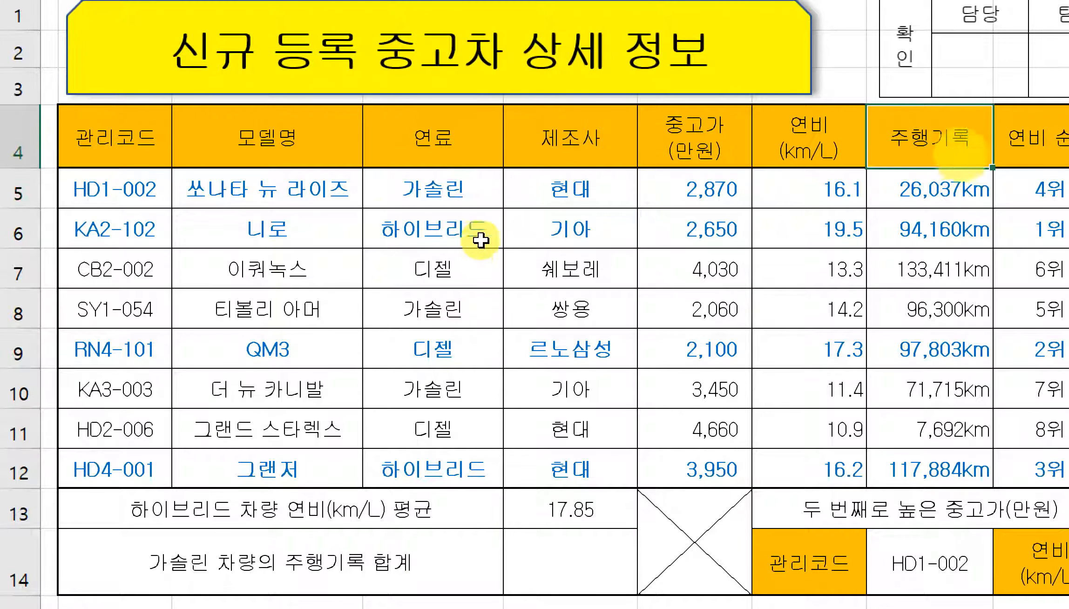
left_click(559, 570)
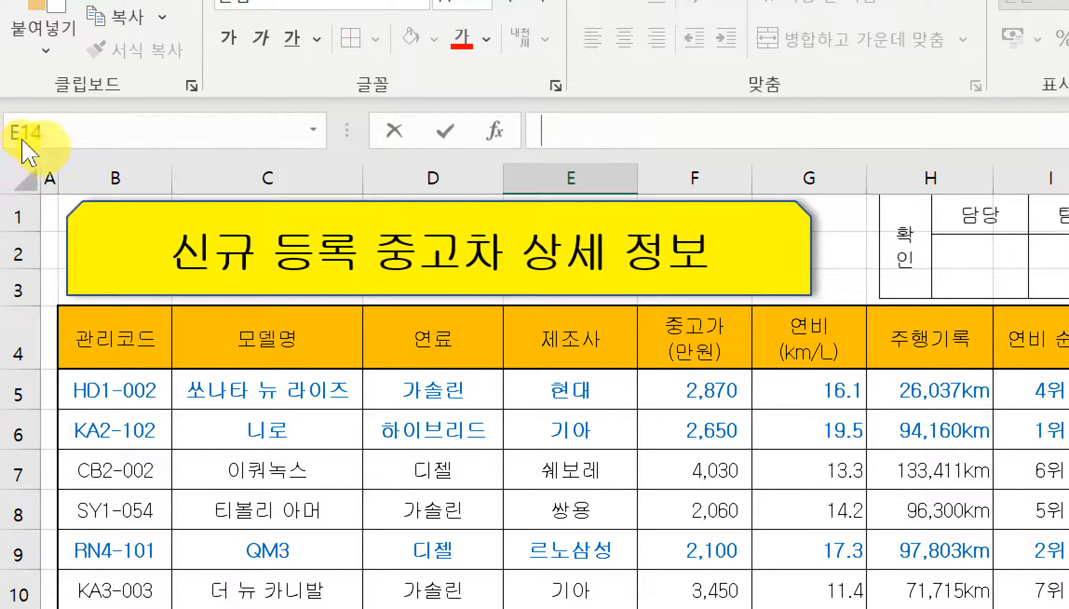
type("=")
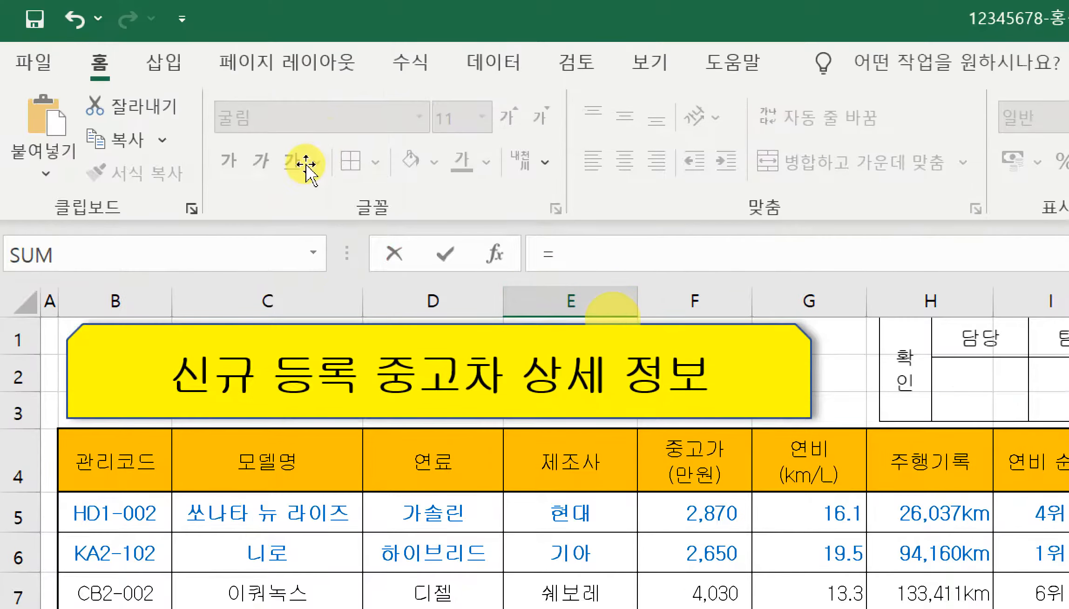
type("ㅇ")
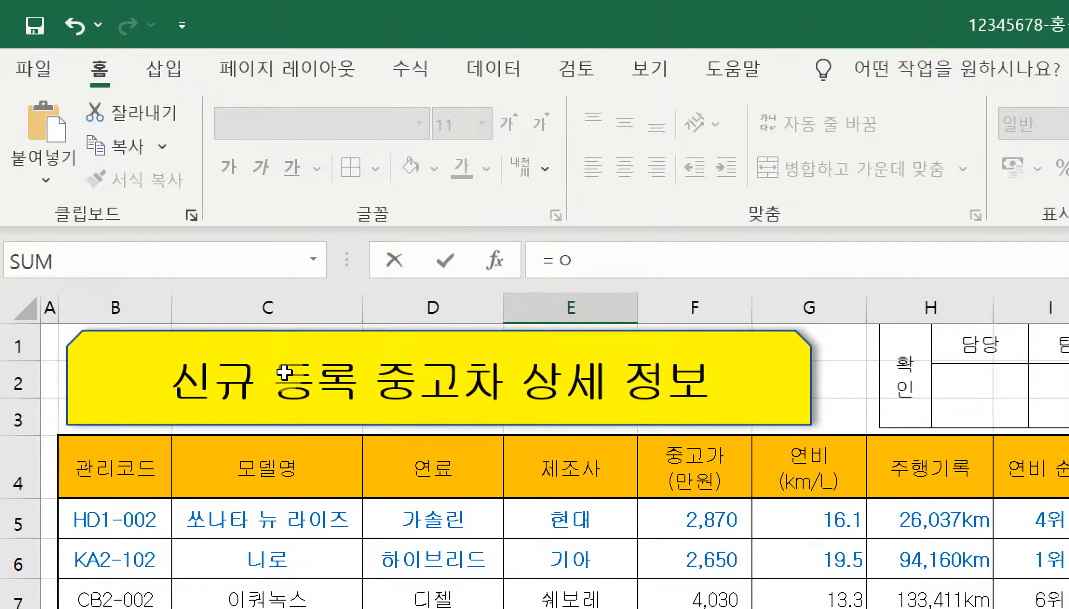
type("DS")
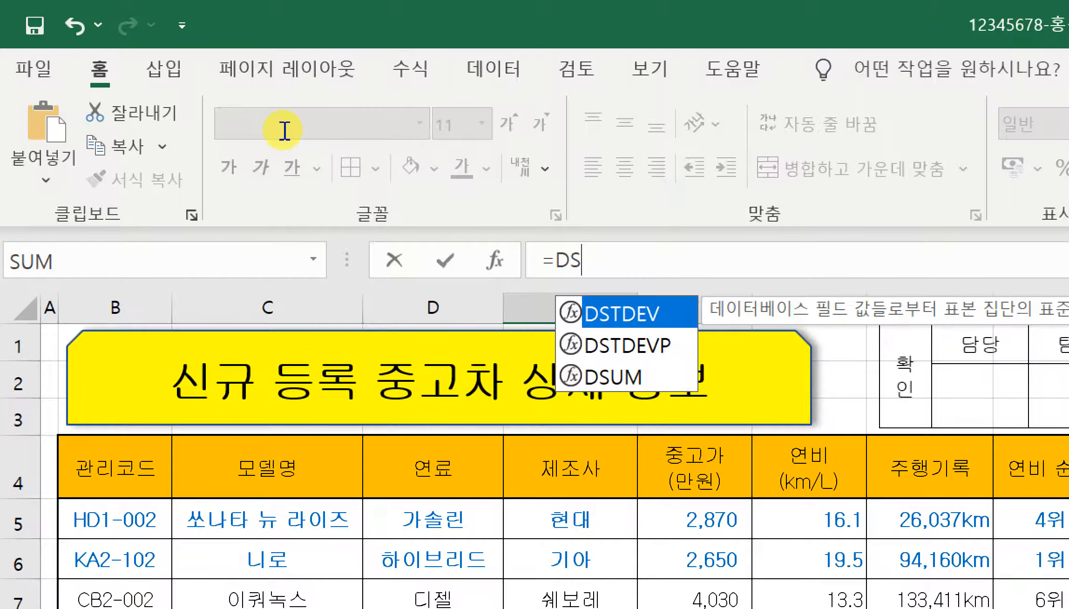
key("Down")
key("Down")
key("Tab")
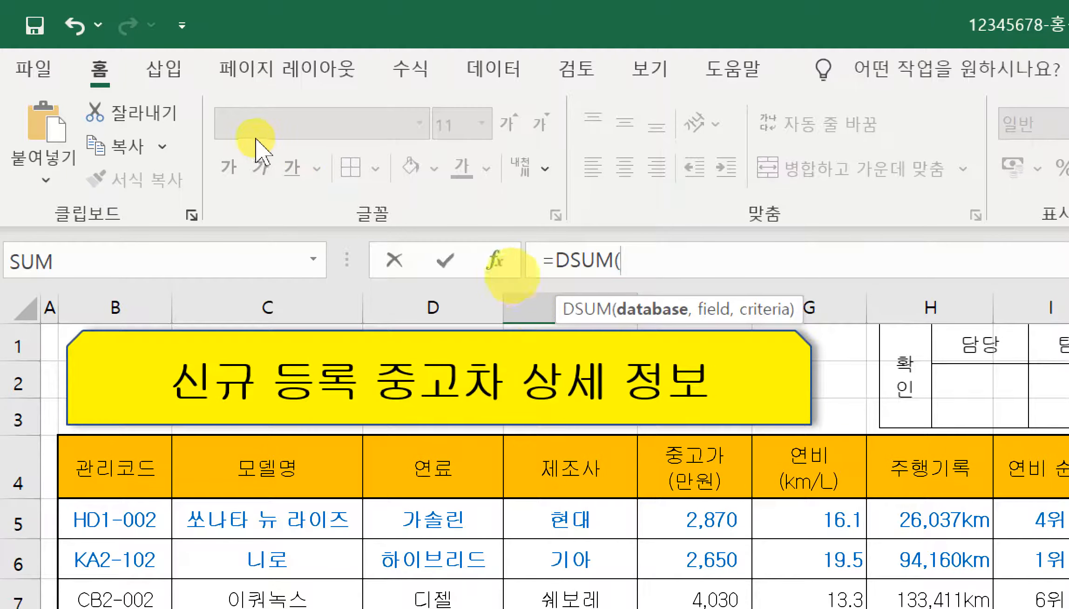
key("ctrl+a")
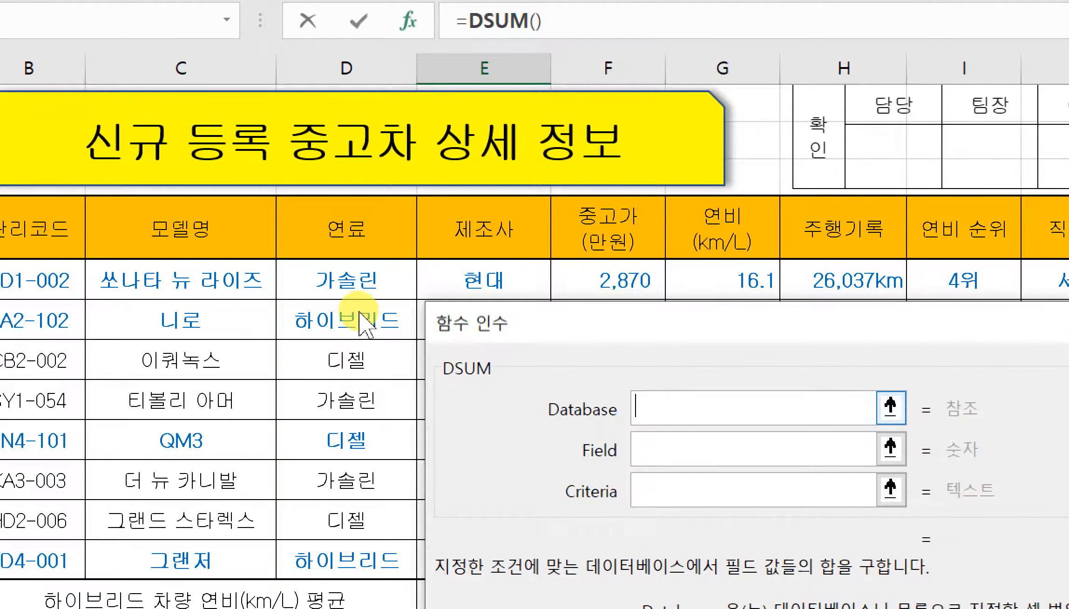
Step: Set the DSUM function's database to the table range B4:H12, including the headers
left_click(59, 237)
left_click_drag(59, 238, 927, 562)
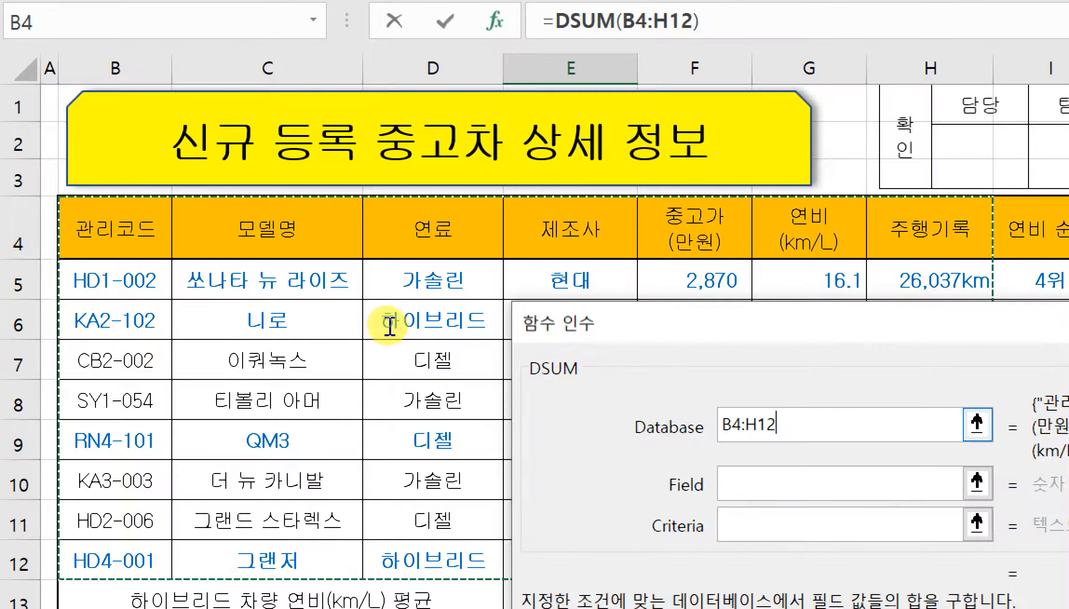
left_click_drag(787, 425, 759, 424)
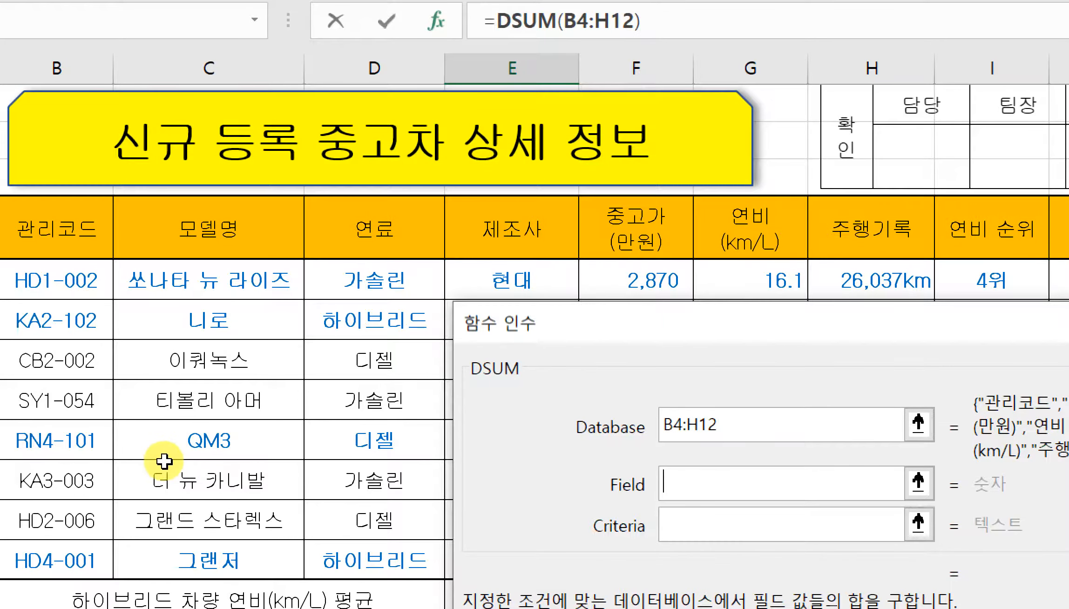
Step: Set the DSUM field to the 주행기록 header H4 and the criteria to the 연료 cells D4:D5
left_click(872, 228)
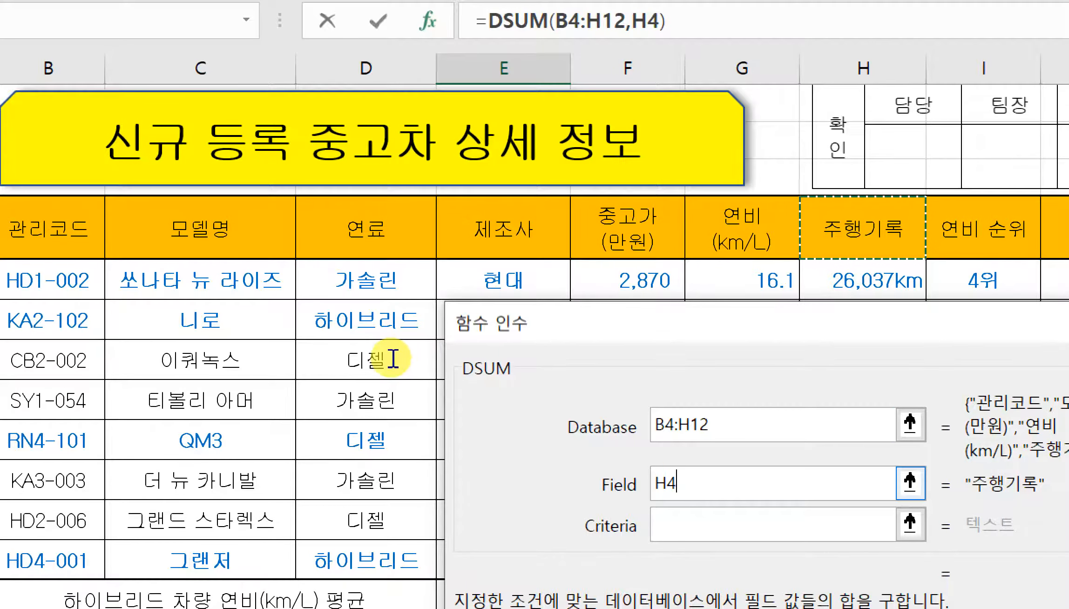
key("Tab")
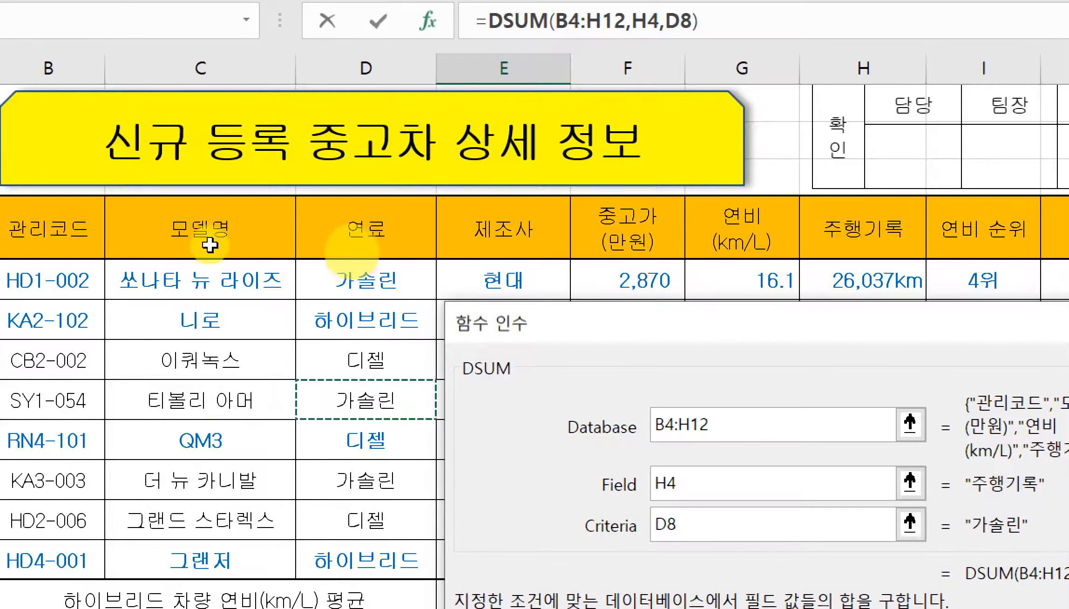
left_click_drag(366, 228, 366, 279)
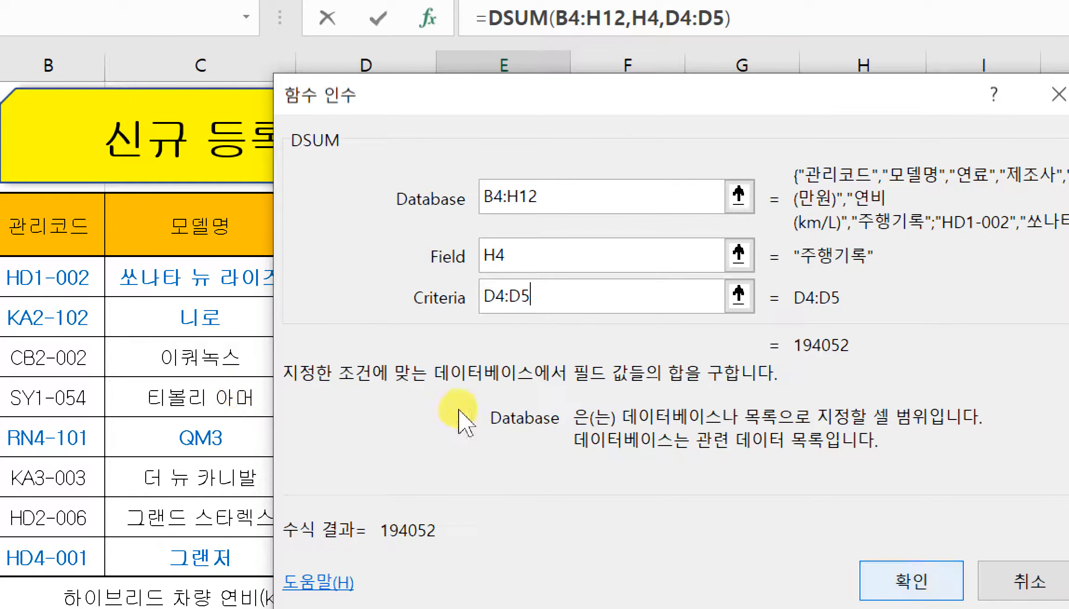
Step: Confirm the DSUM arguments and apply the comma number style to the total in E14
key("Return")
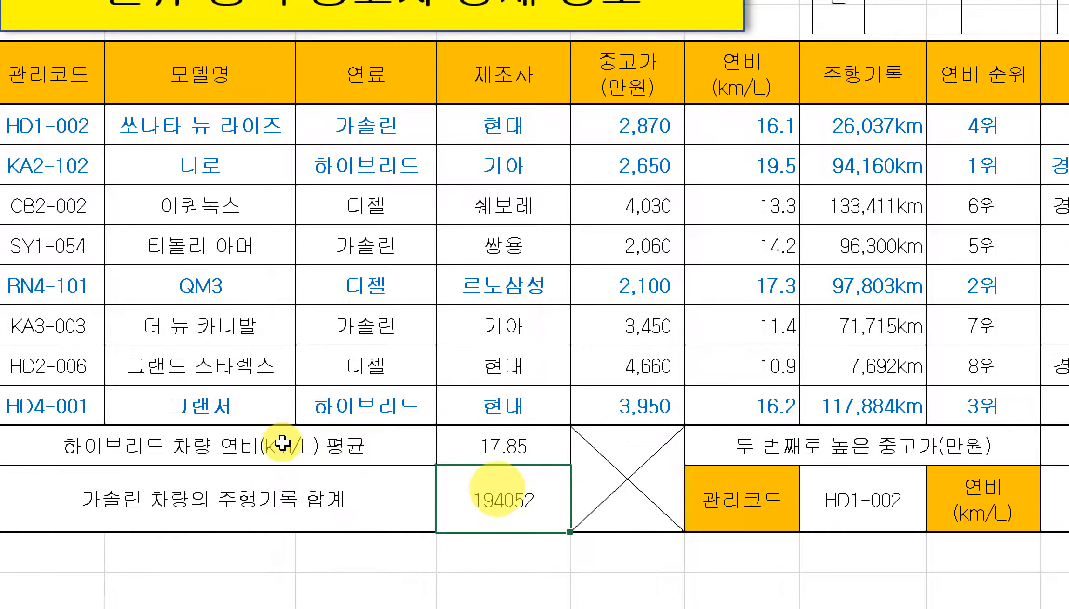
right_click(498, 488)
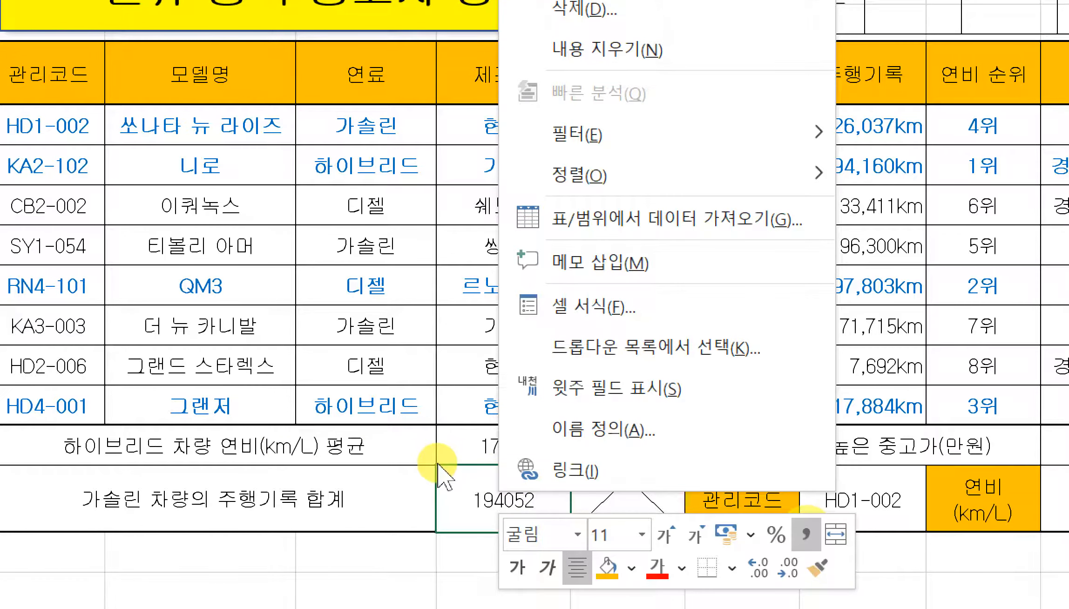
left_click(806, 535)
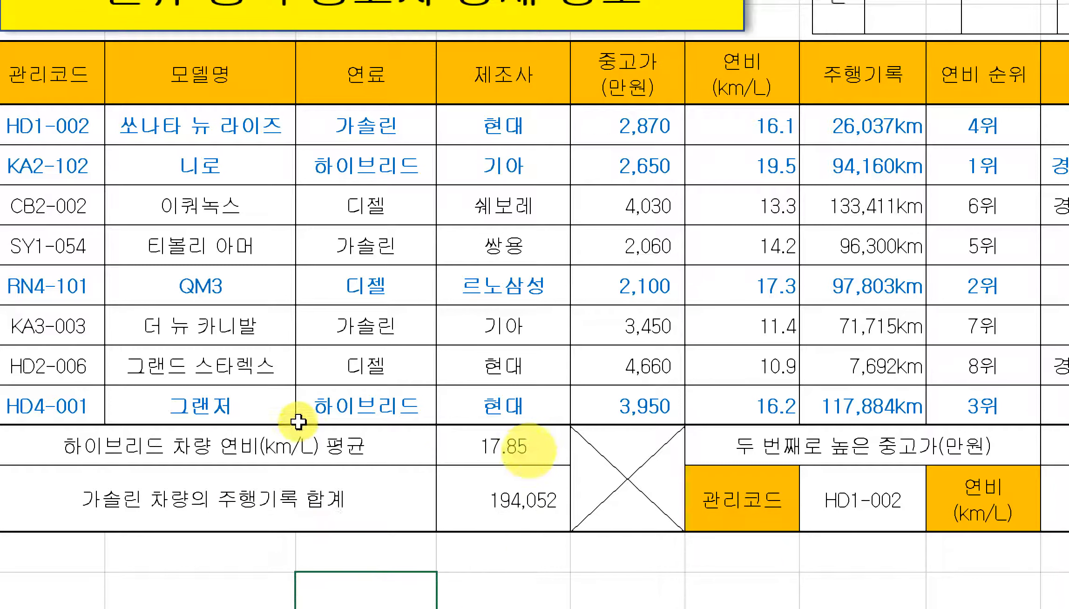
left_click_drag(964, 115, 1068, 404)
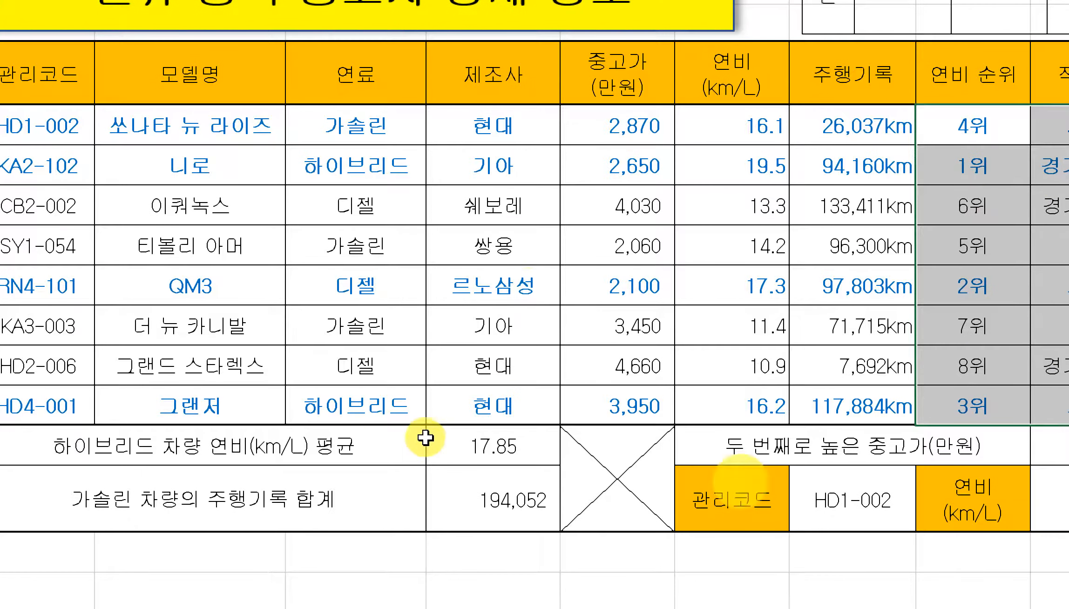
left_click_drag(510, 442, 509, 494)
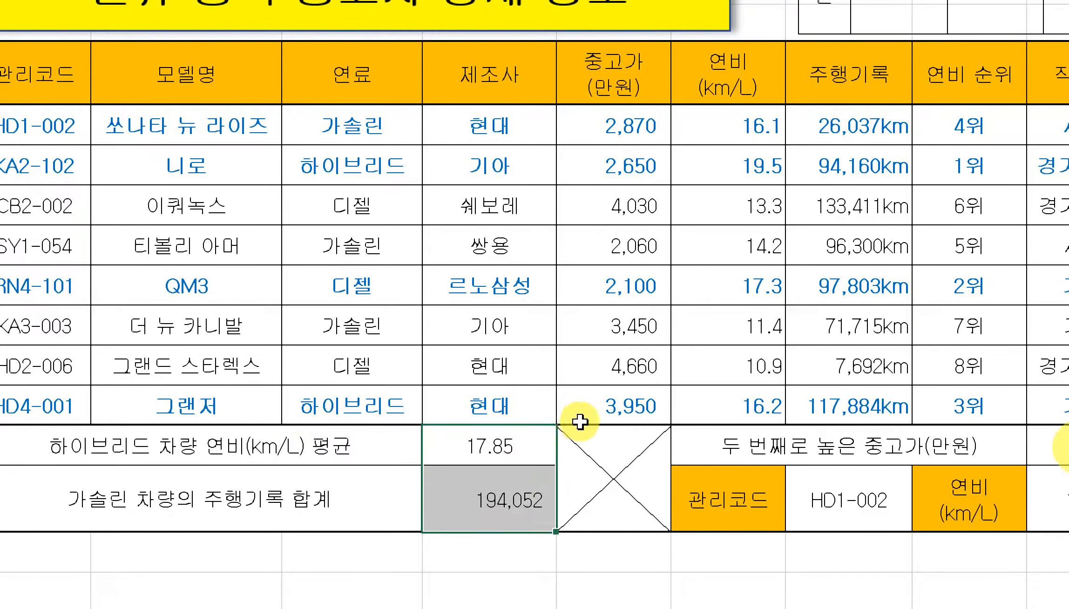
left_click_drag(1068, 449, 1068, 494)
left_click_drag(490, 446, 502, 499)
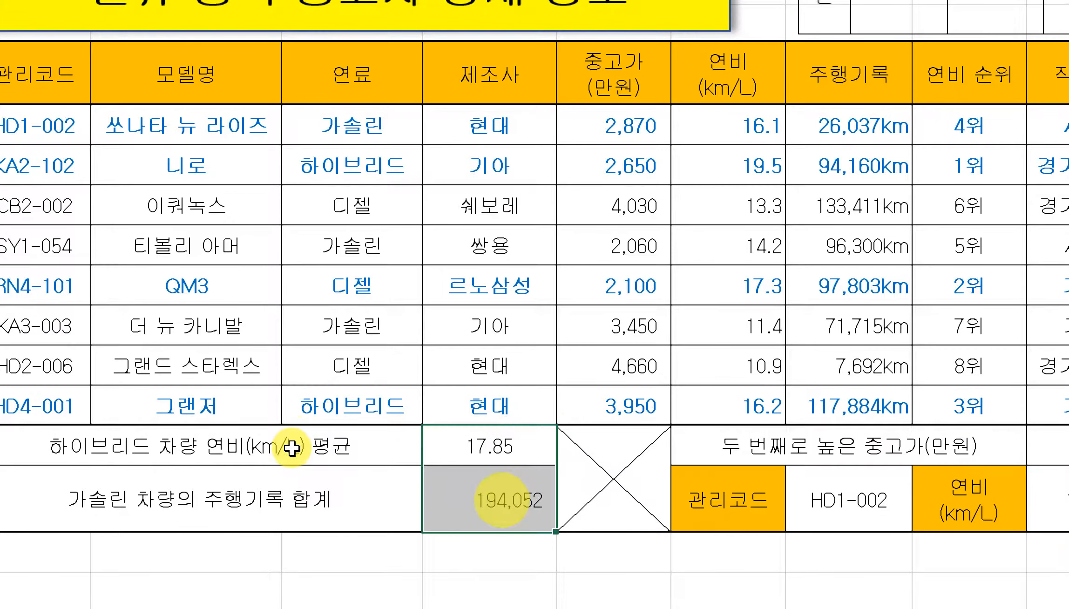
left_click_drag(1067, 447, 1067, 496)
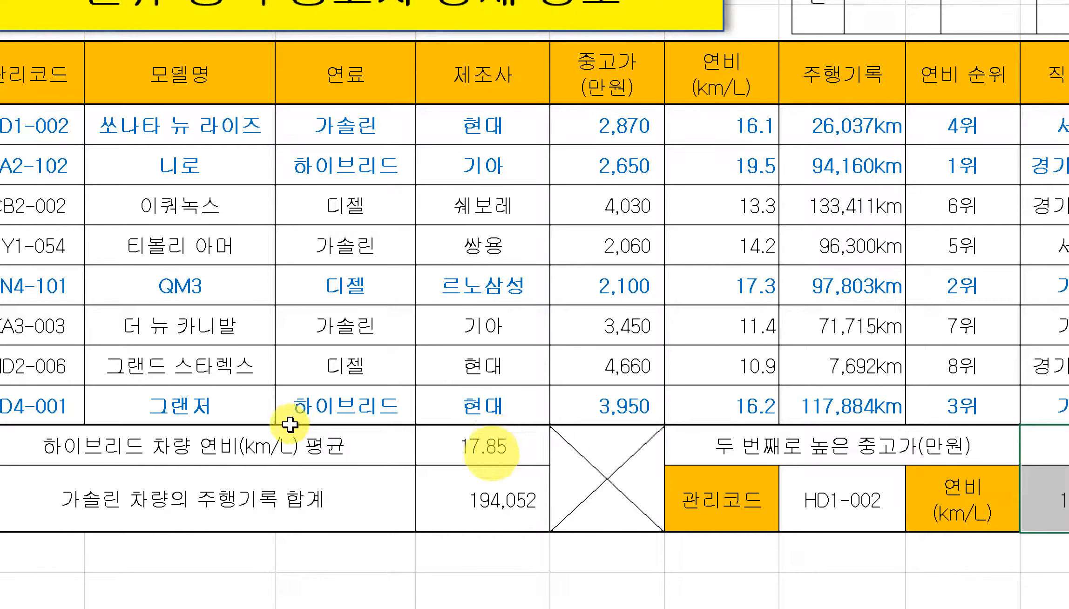
left_click(478, 455)
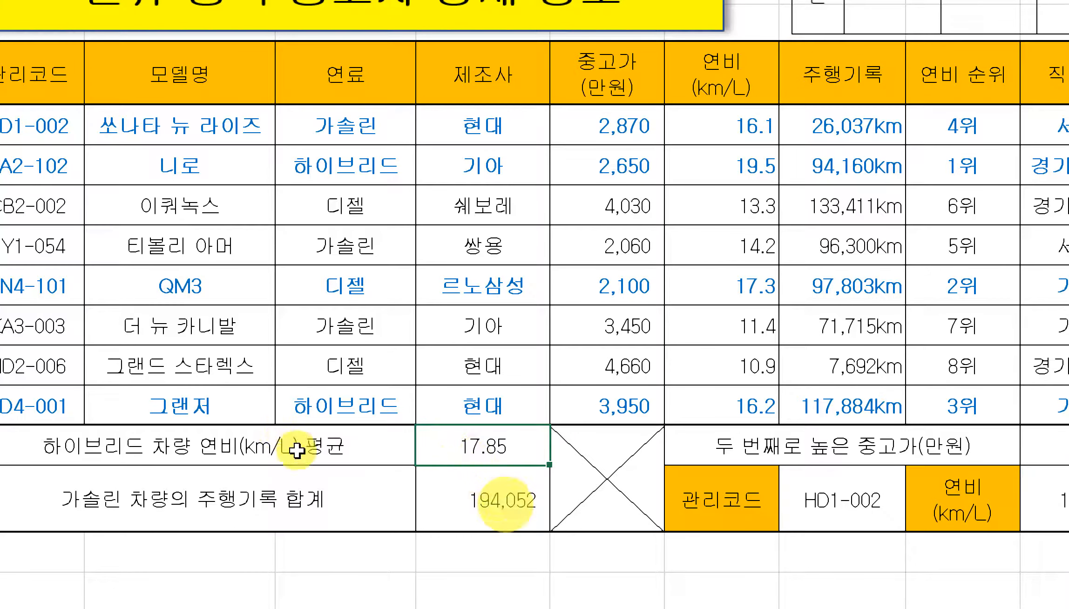
left_click(1058, 488)
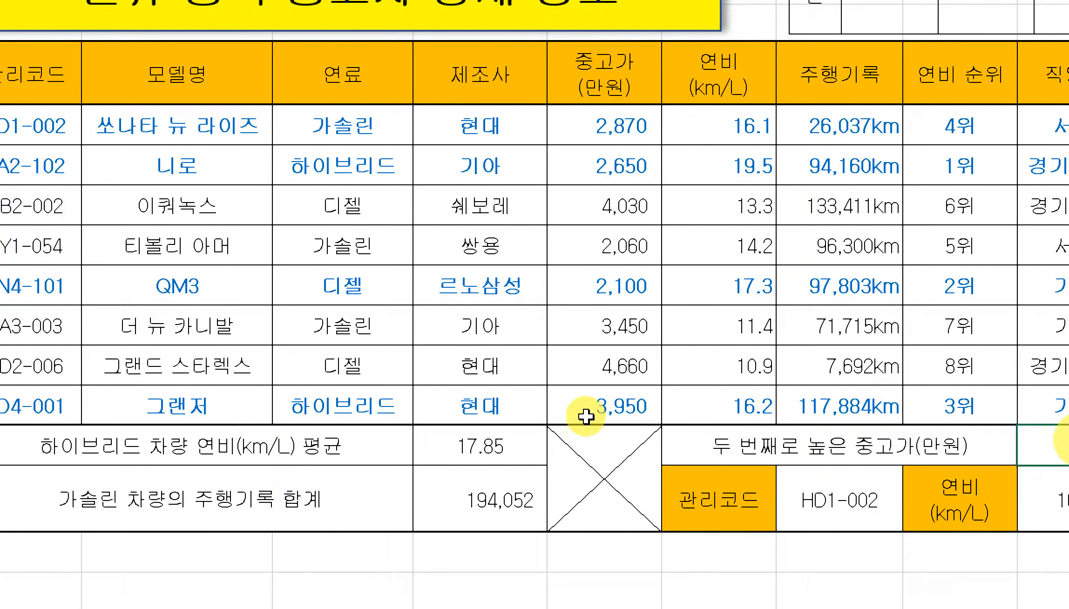
Step: Right-align the result cells E13:E14 and J13:J14 together
left_click_drag(470, 441, 478, 493)
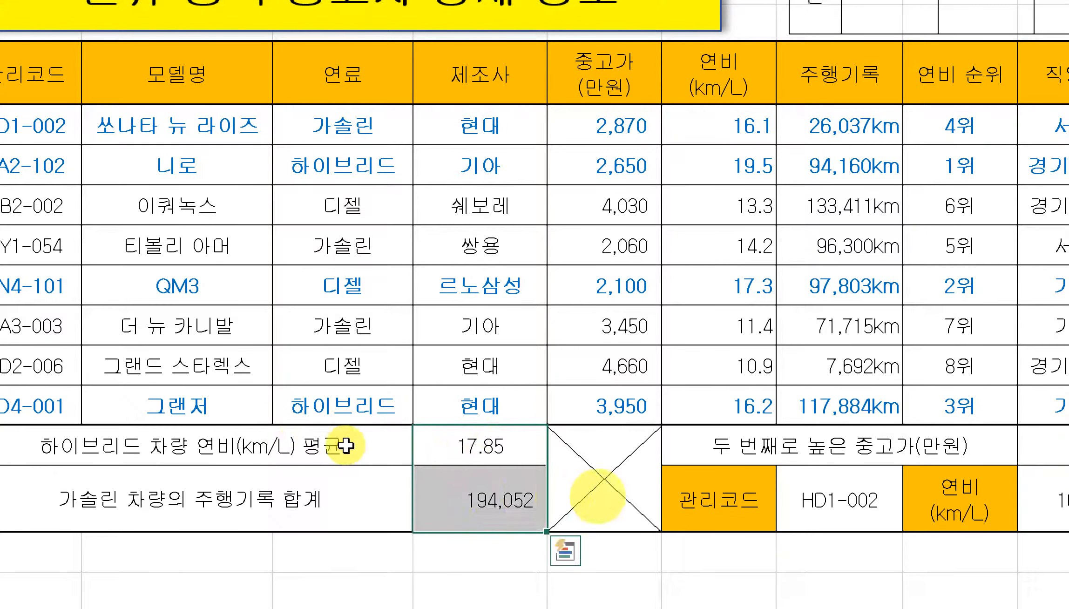
left_click_drag(1066, 444, 1066, 494, "ctrl")
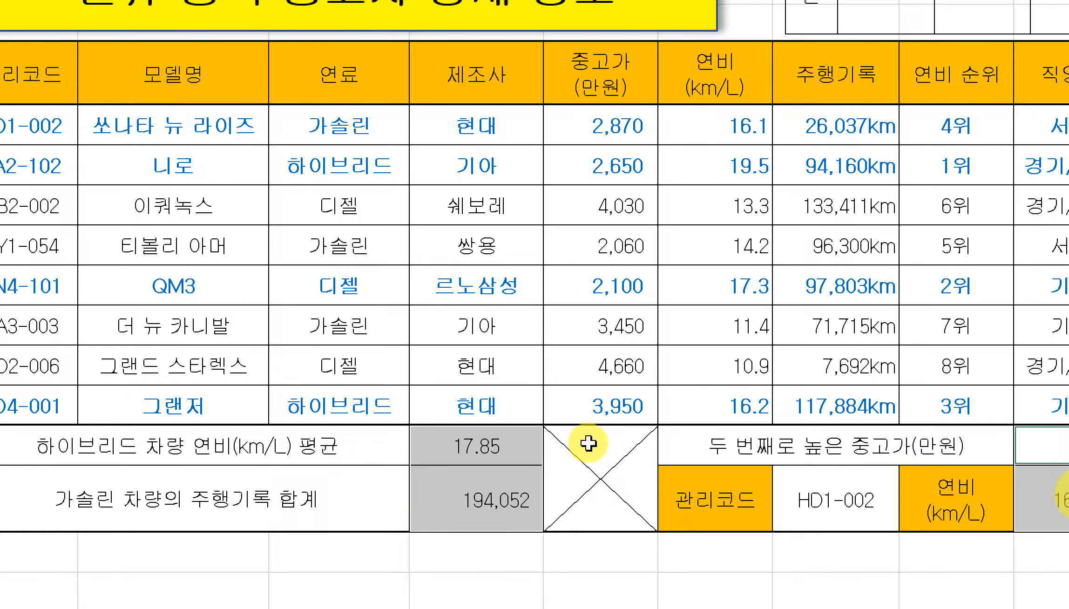
right_click(1067, 447)
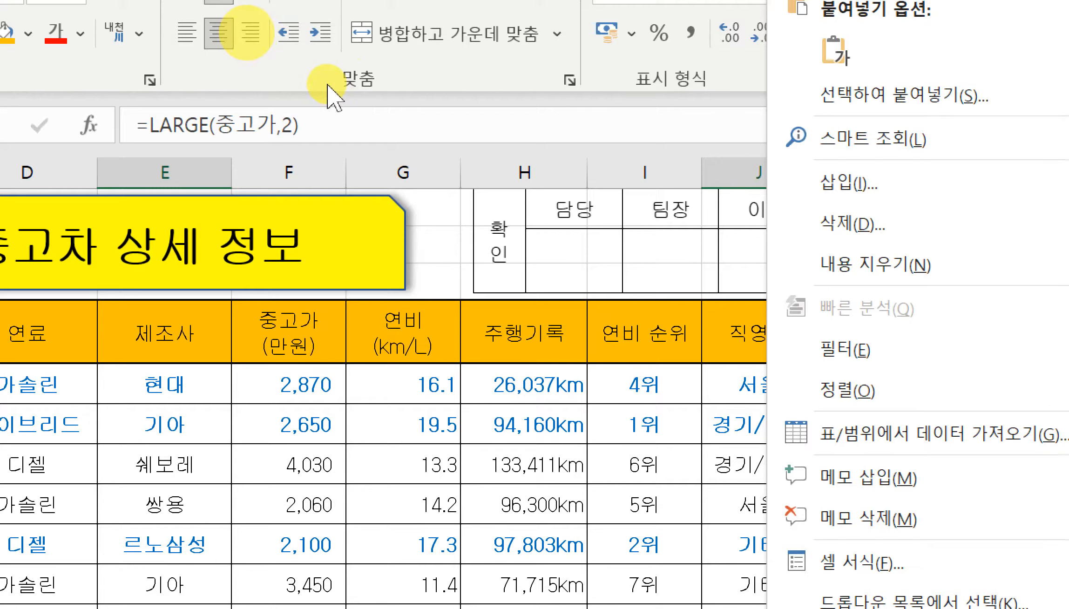
left_click(248, 33)
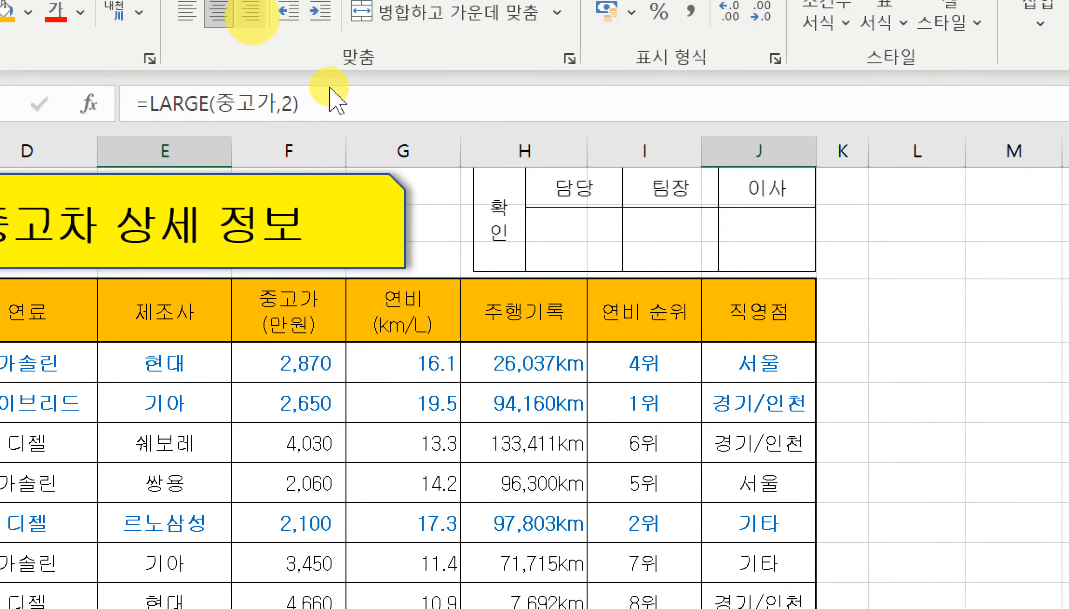
left_click(445, 442)
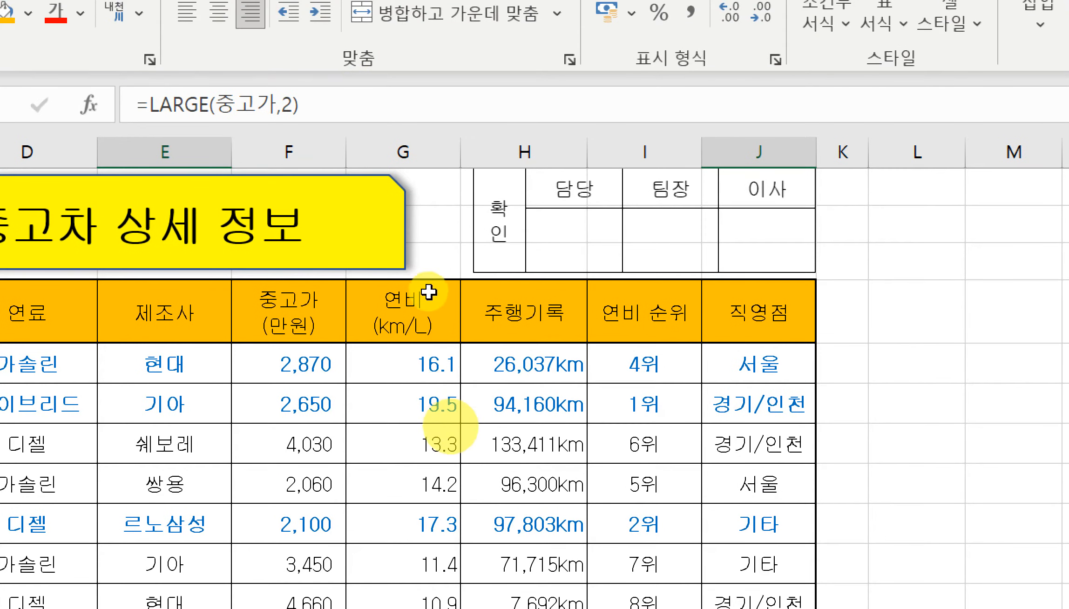